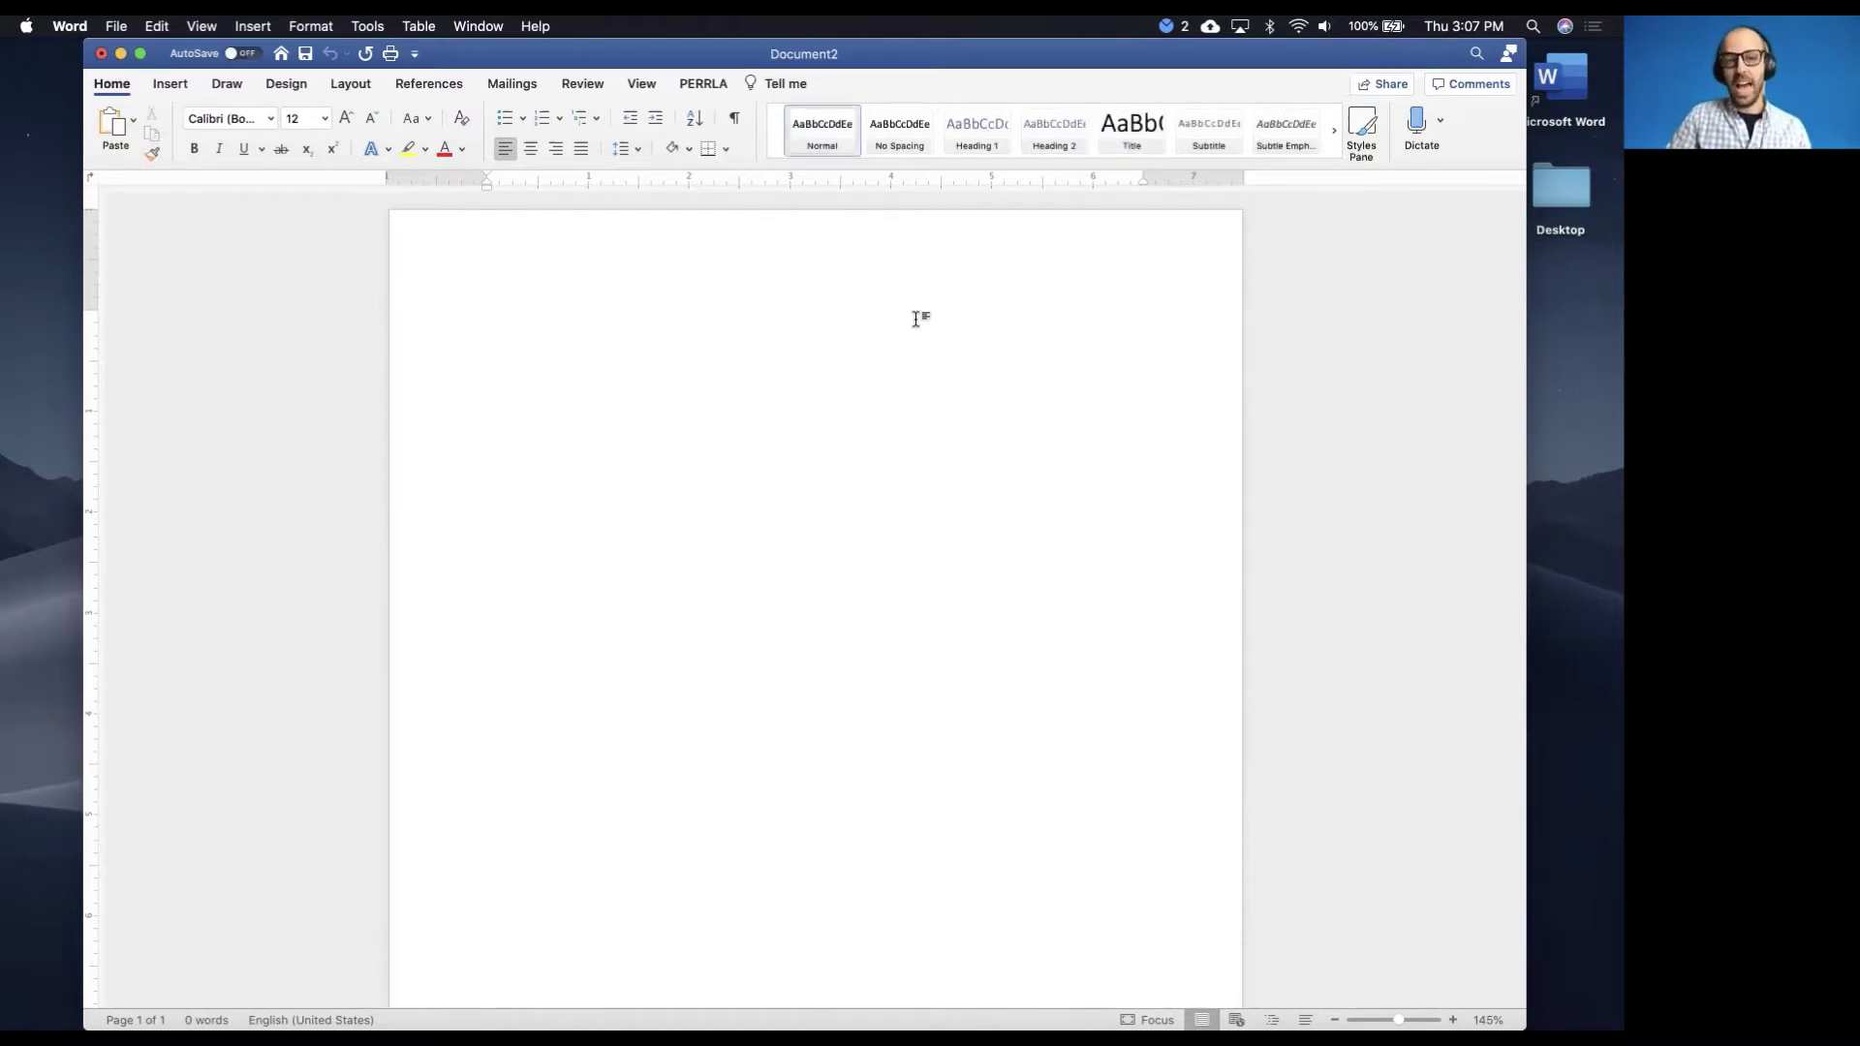
Find the PERRLA add-in in the Office Add-ins store, install it accepting the license terms, and dismiss its welcome message
click(155, 85)
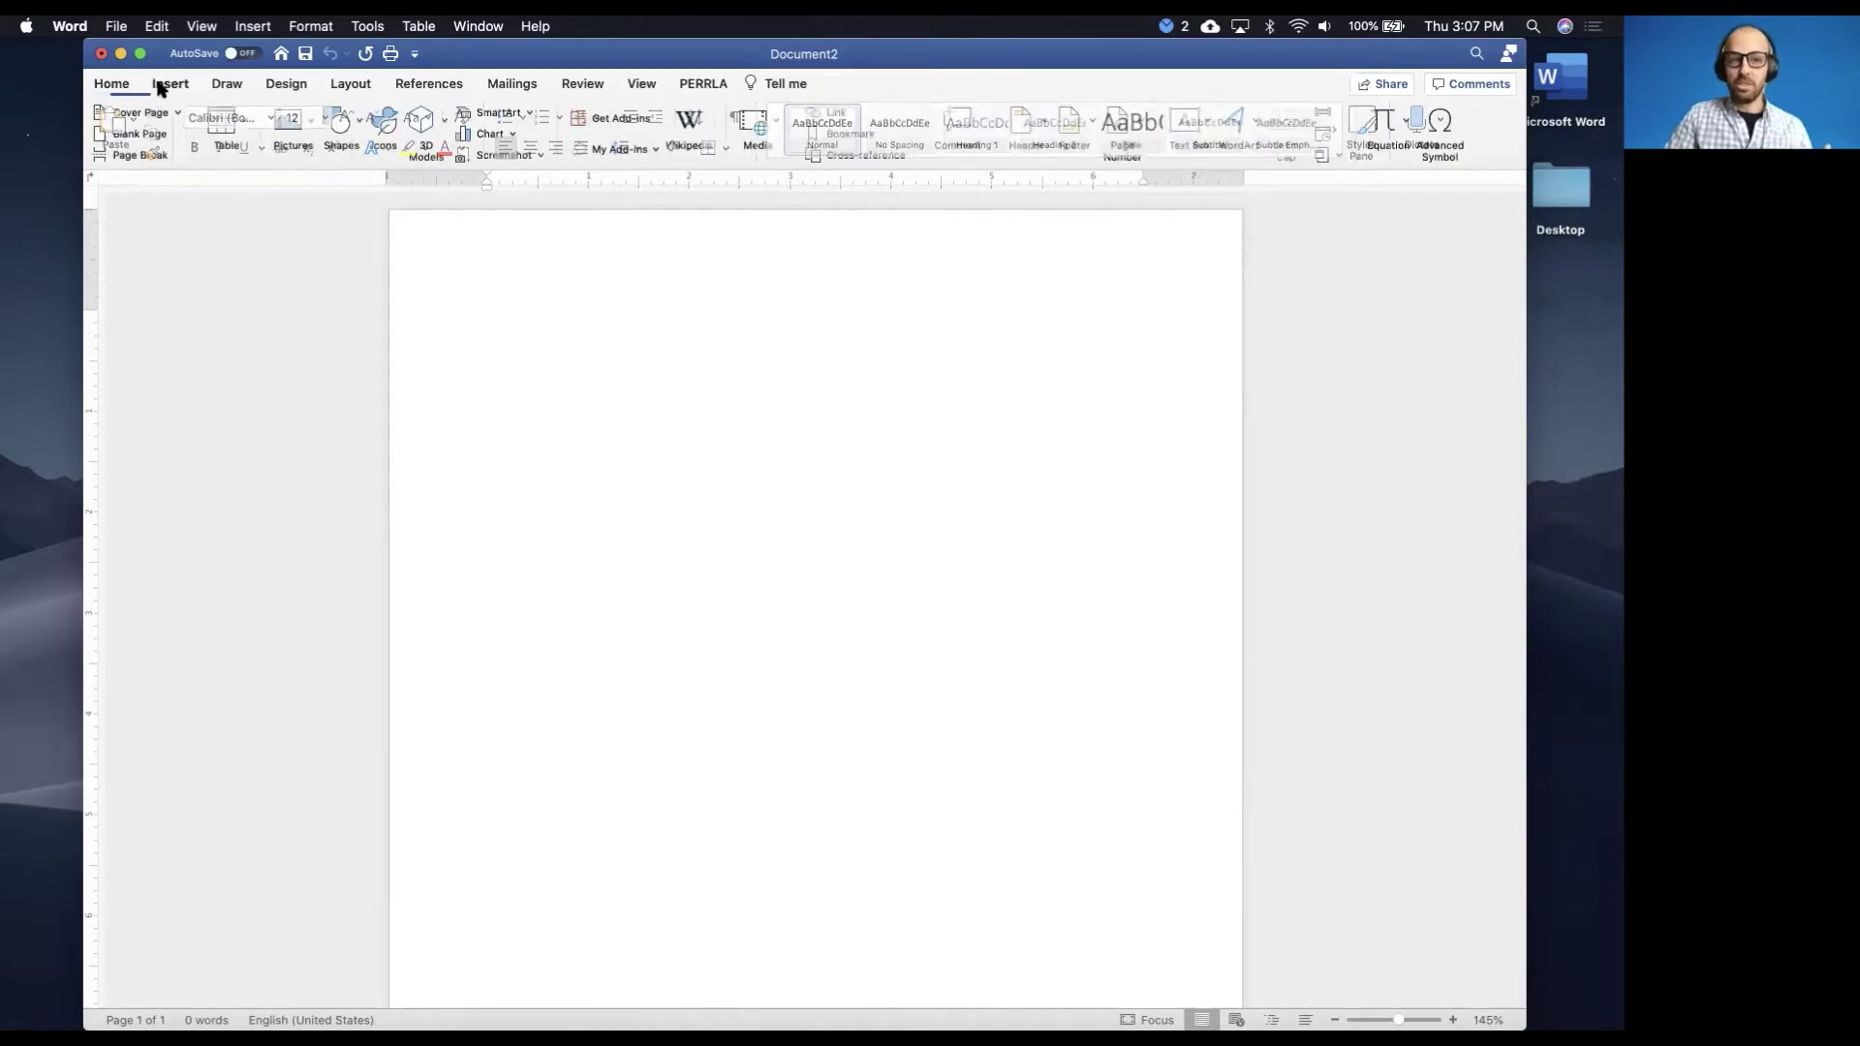
click(614, 120)
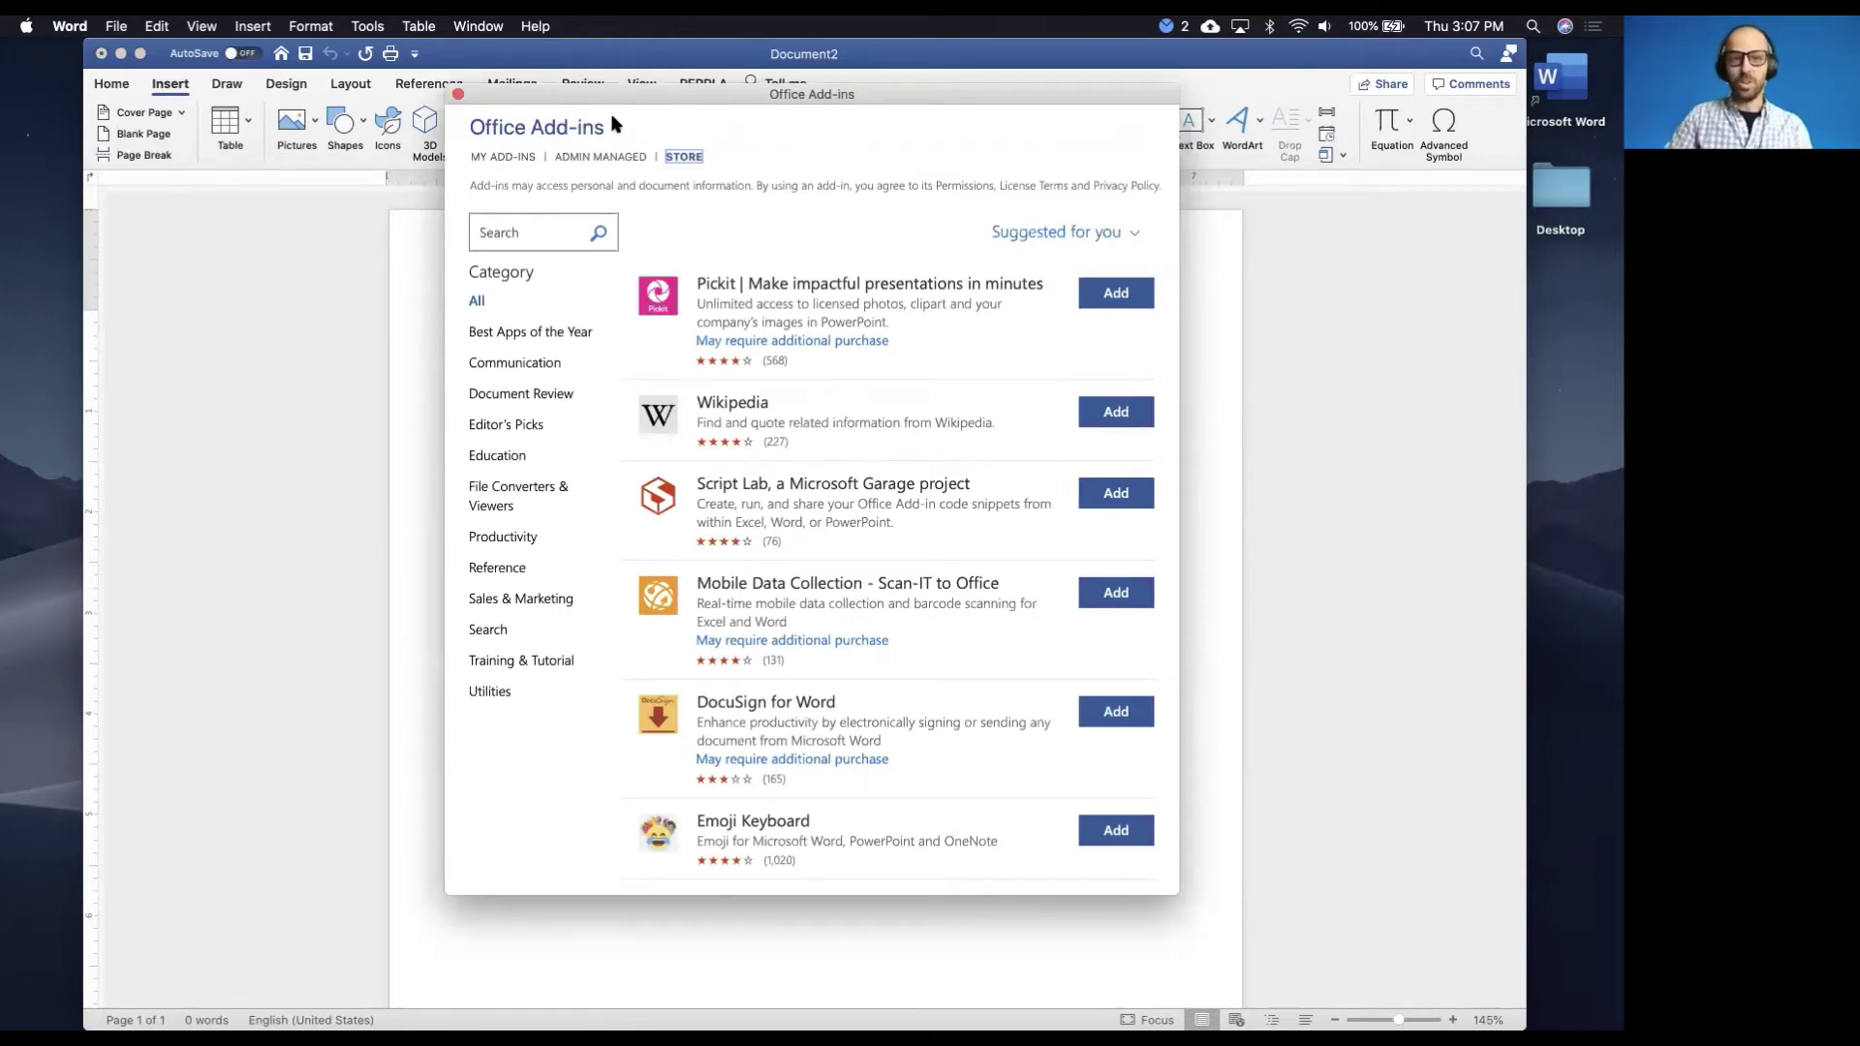
click(506, 237)
text(PERRLA)
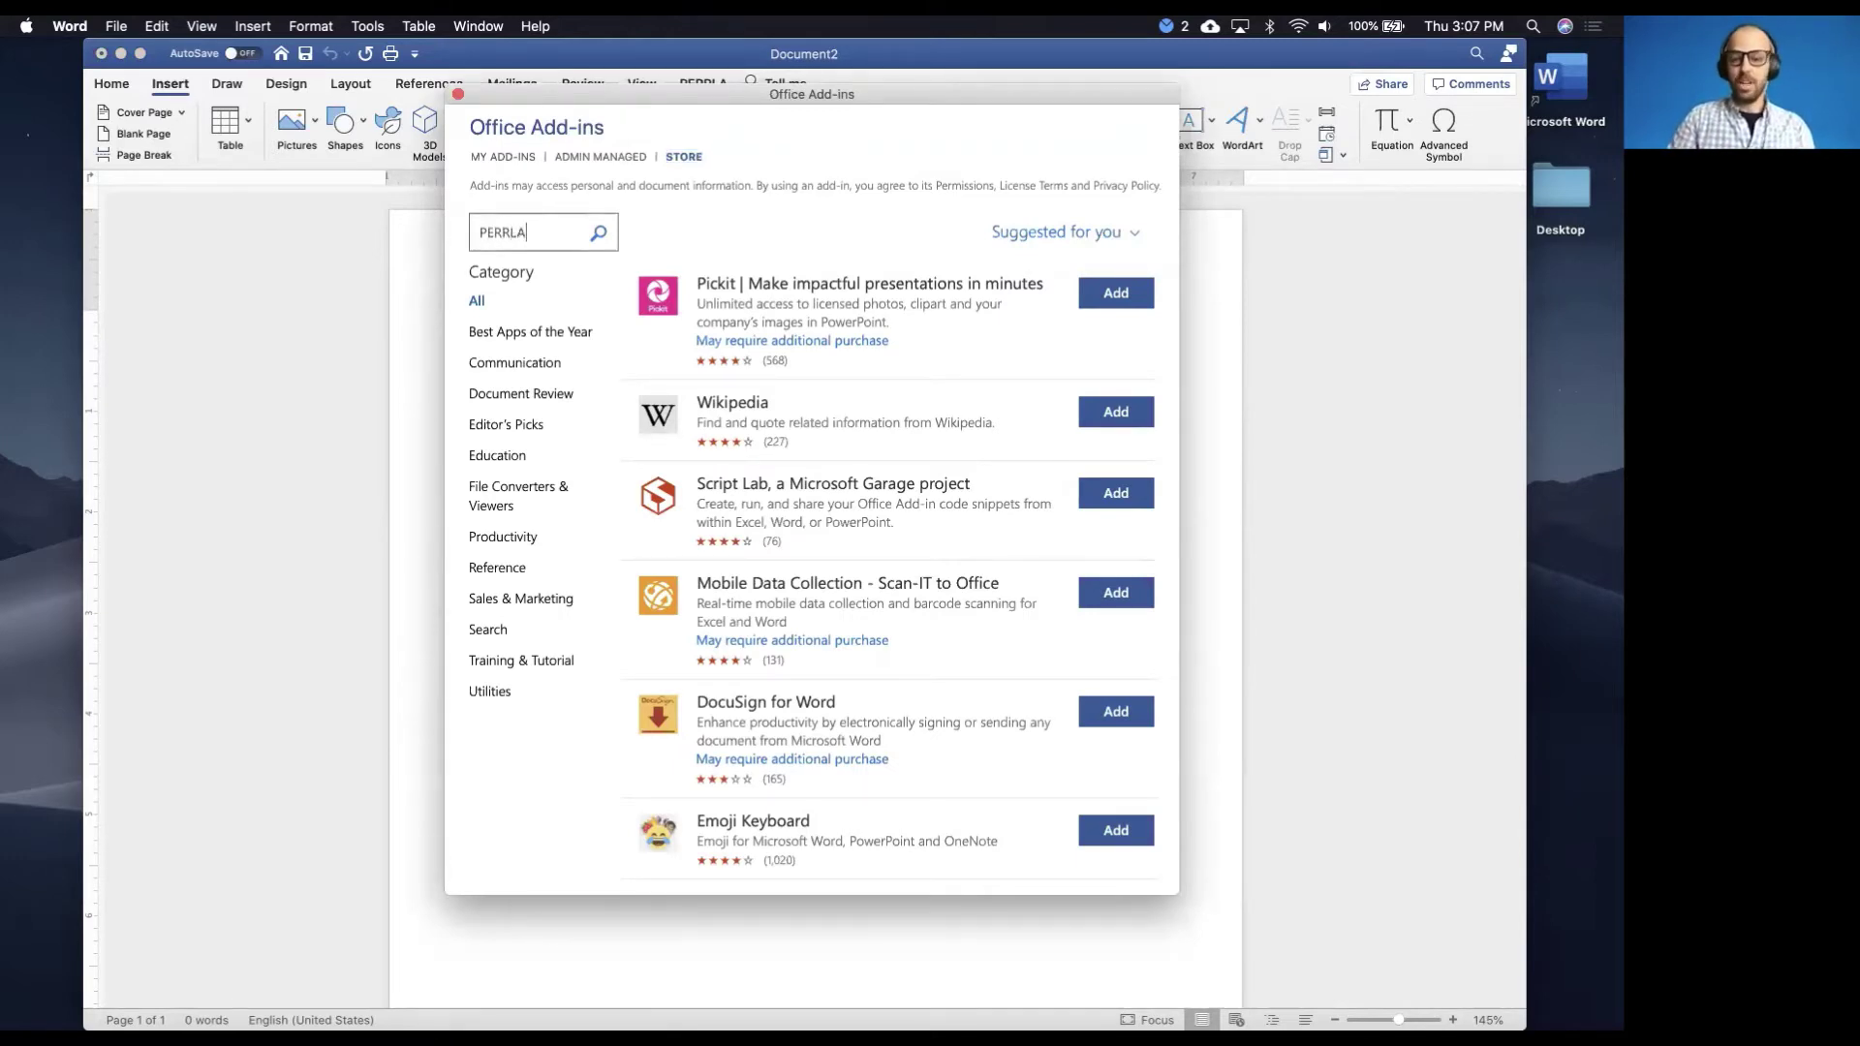
key(Return)
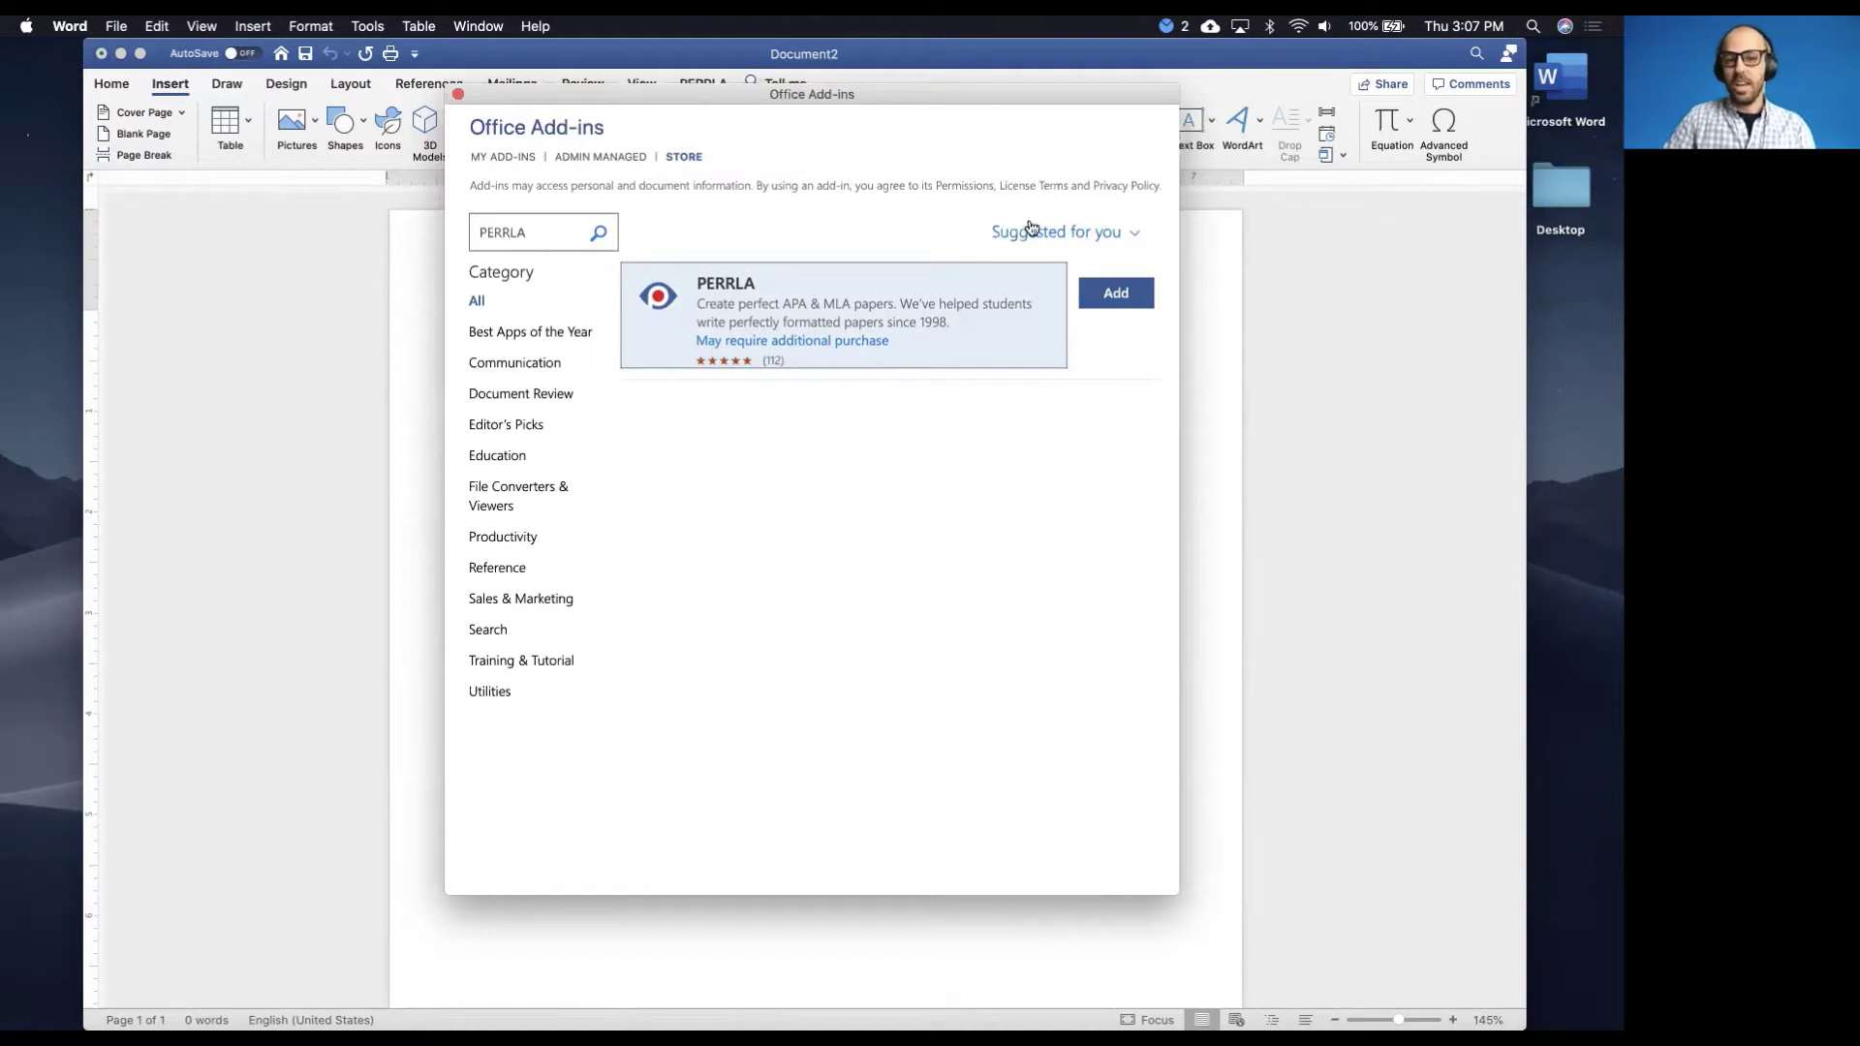
click(1116, 293)
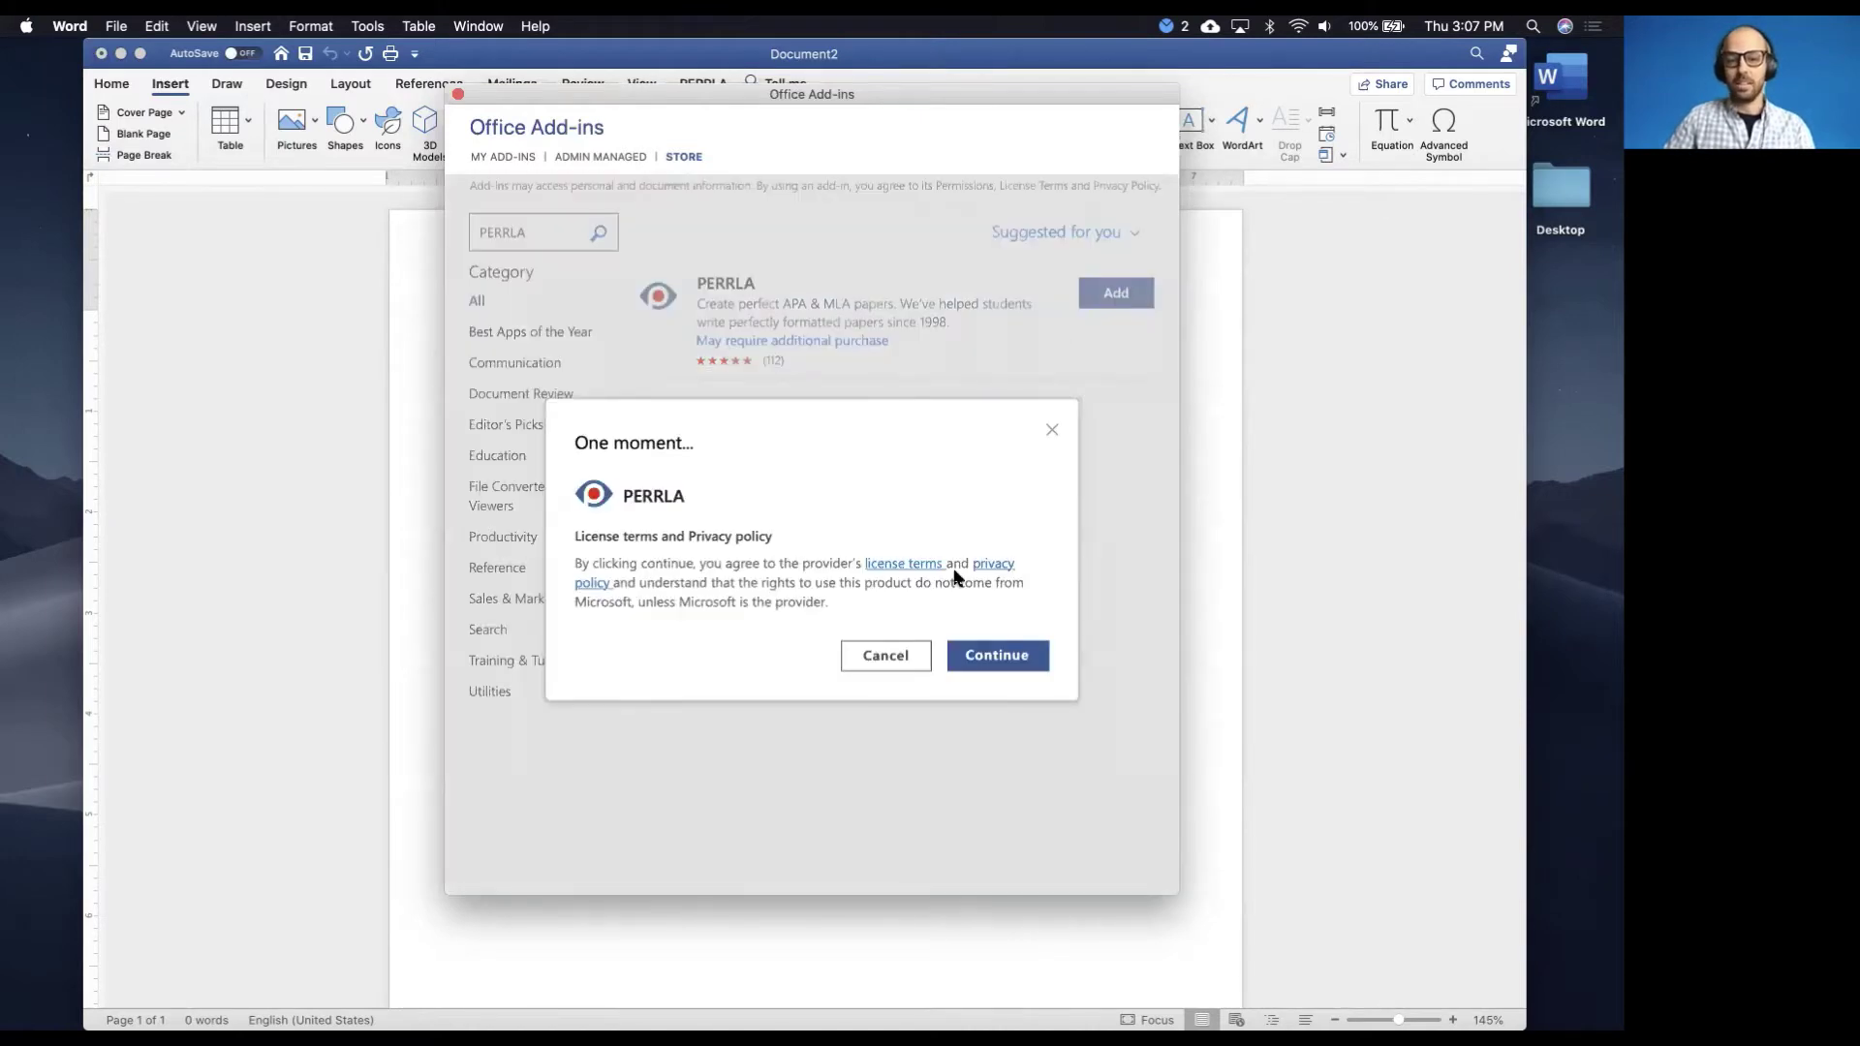
click(953, 656)
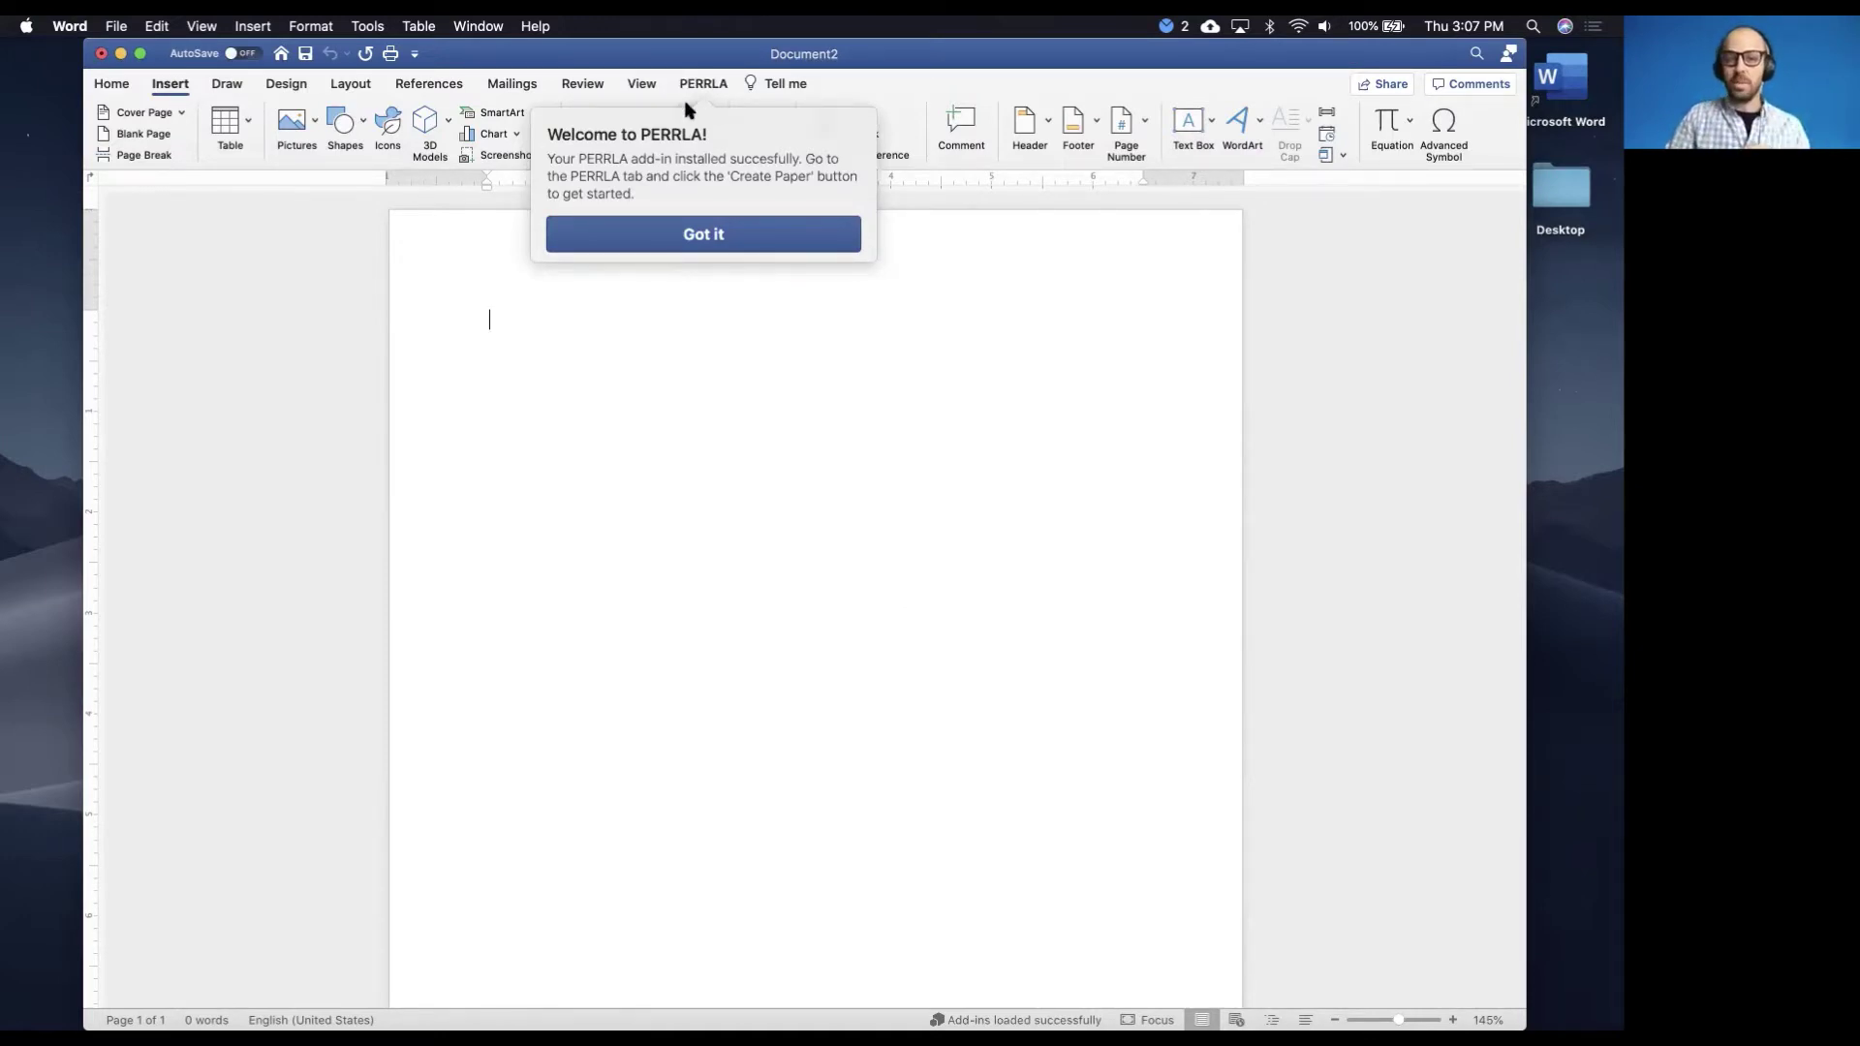
click(711, 236)
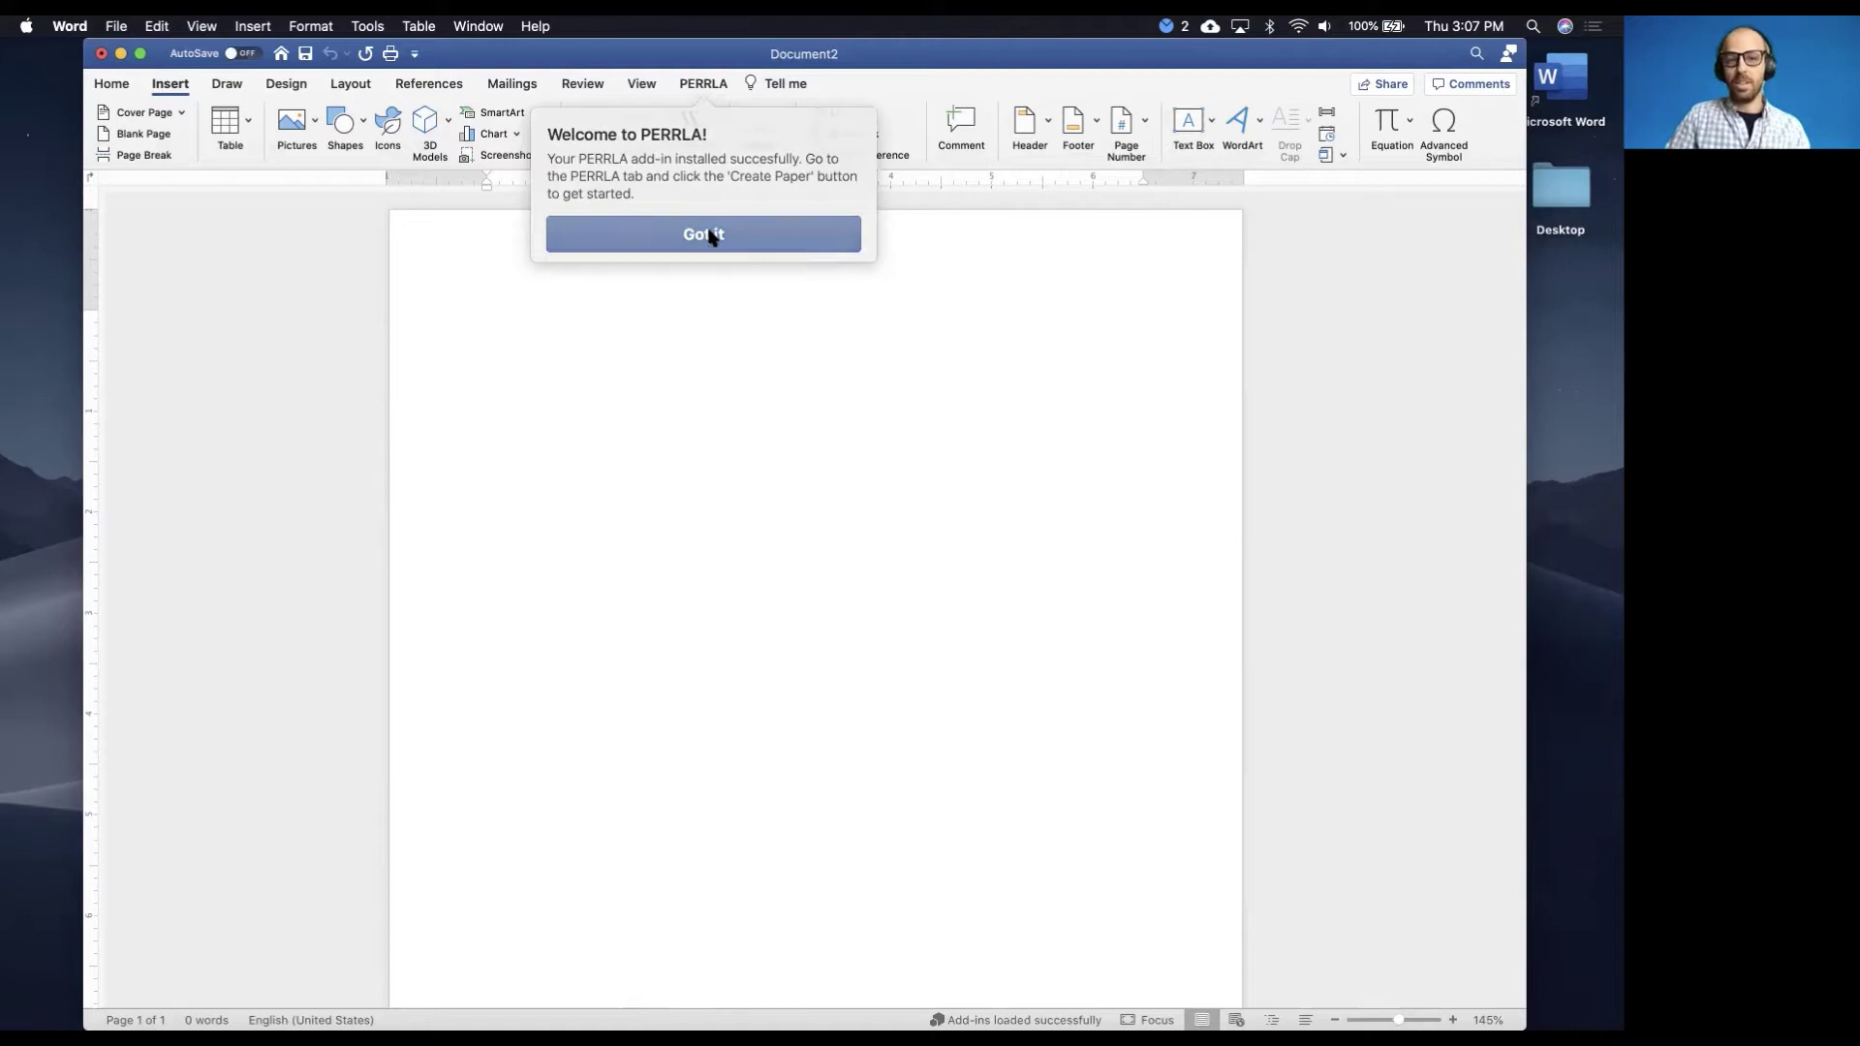
Start a new APA 7 Research Paper with PERRLA, widen its form, compare the Professional format and choose the Student format
click(710, 84)
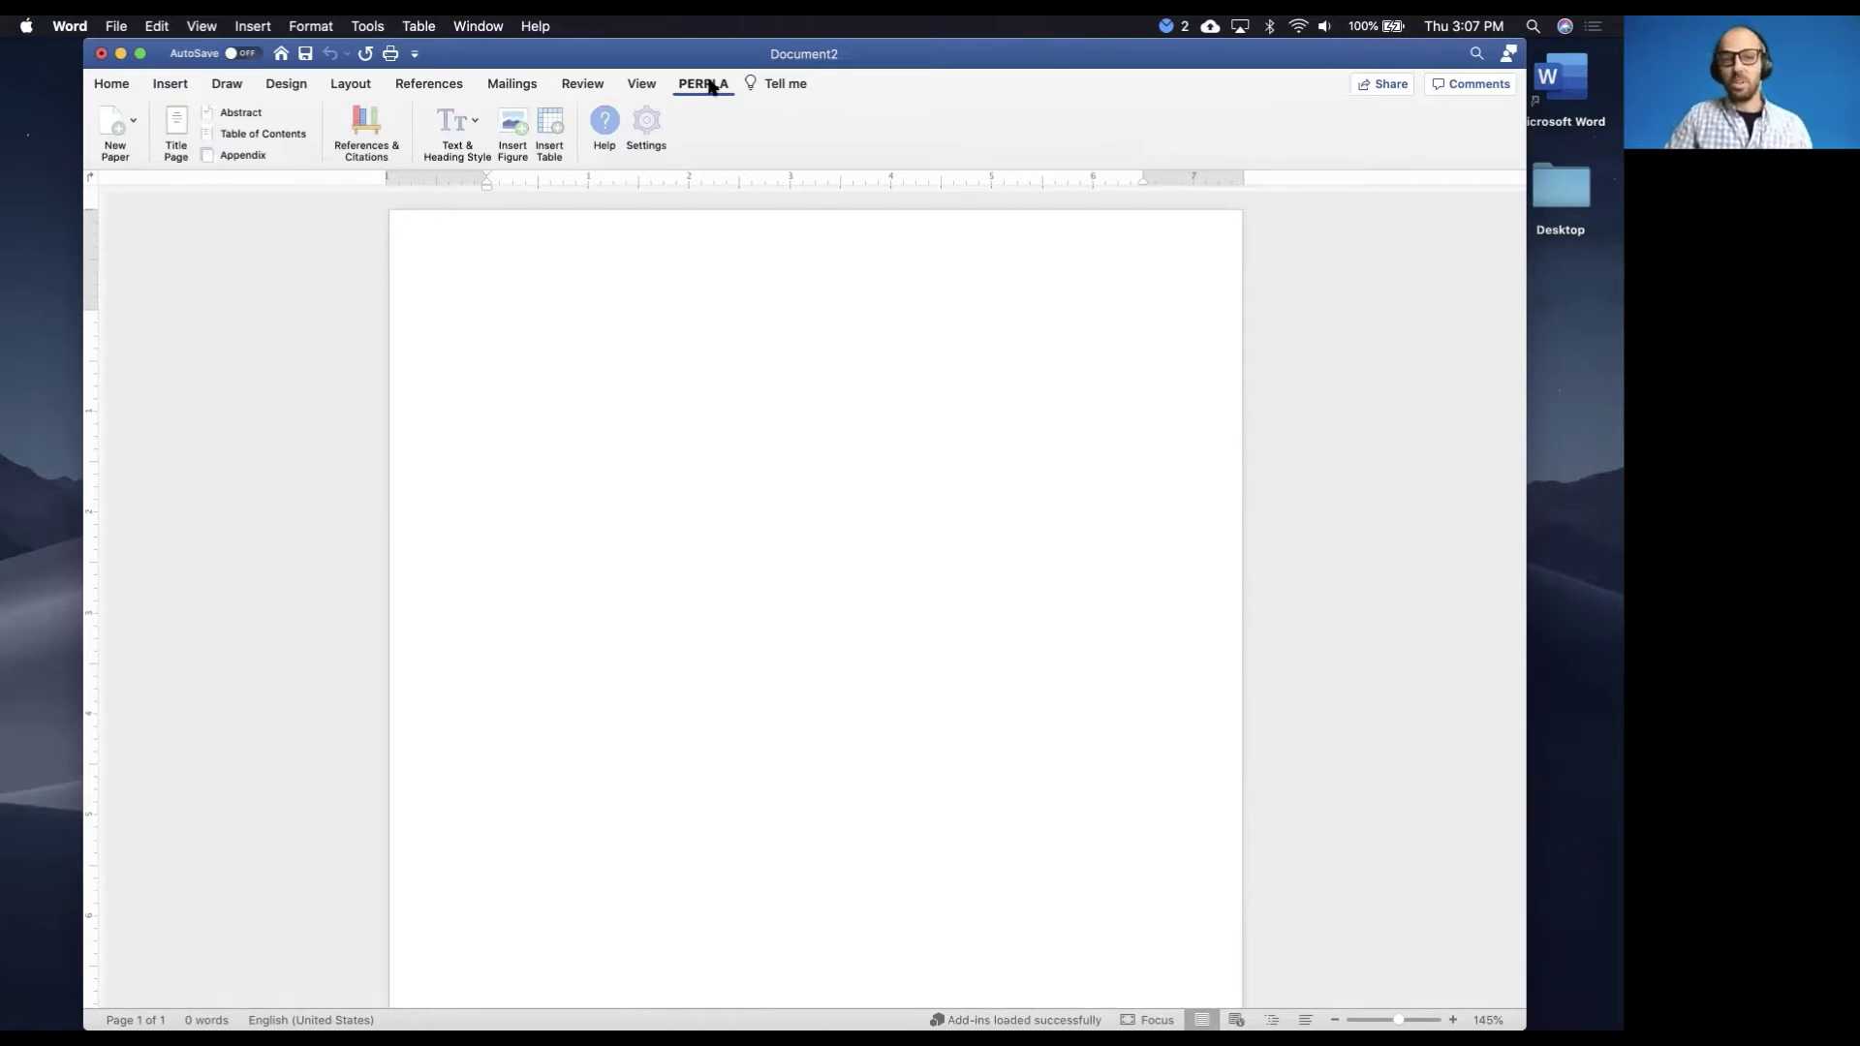
click(116, 129)
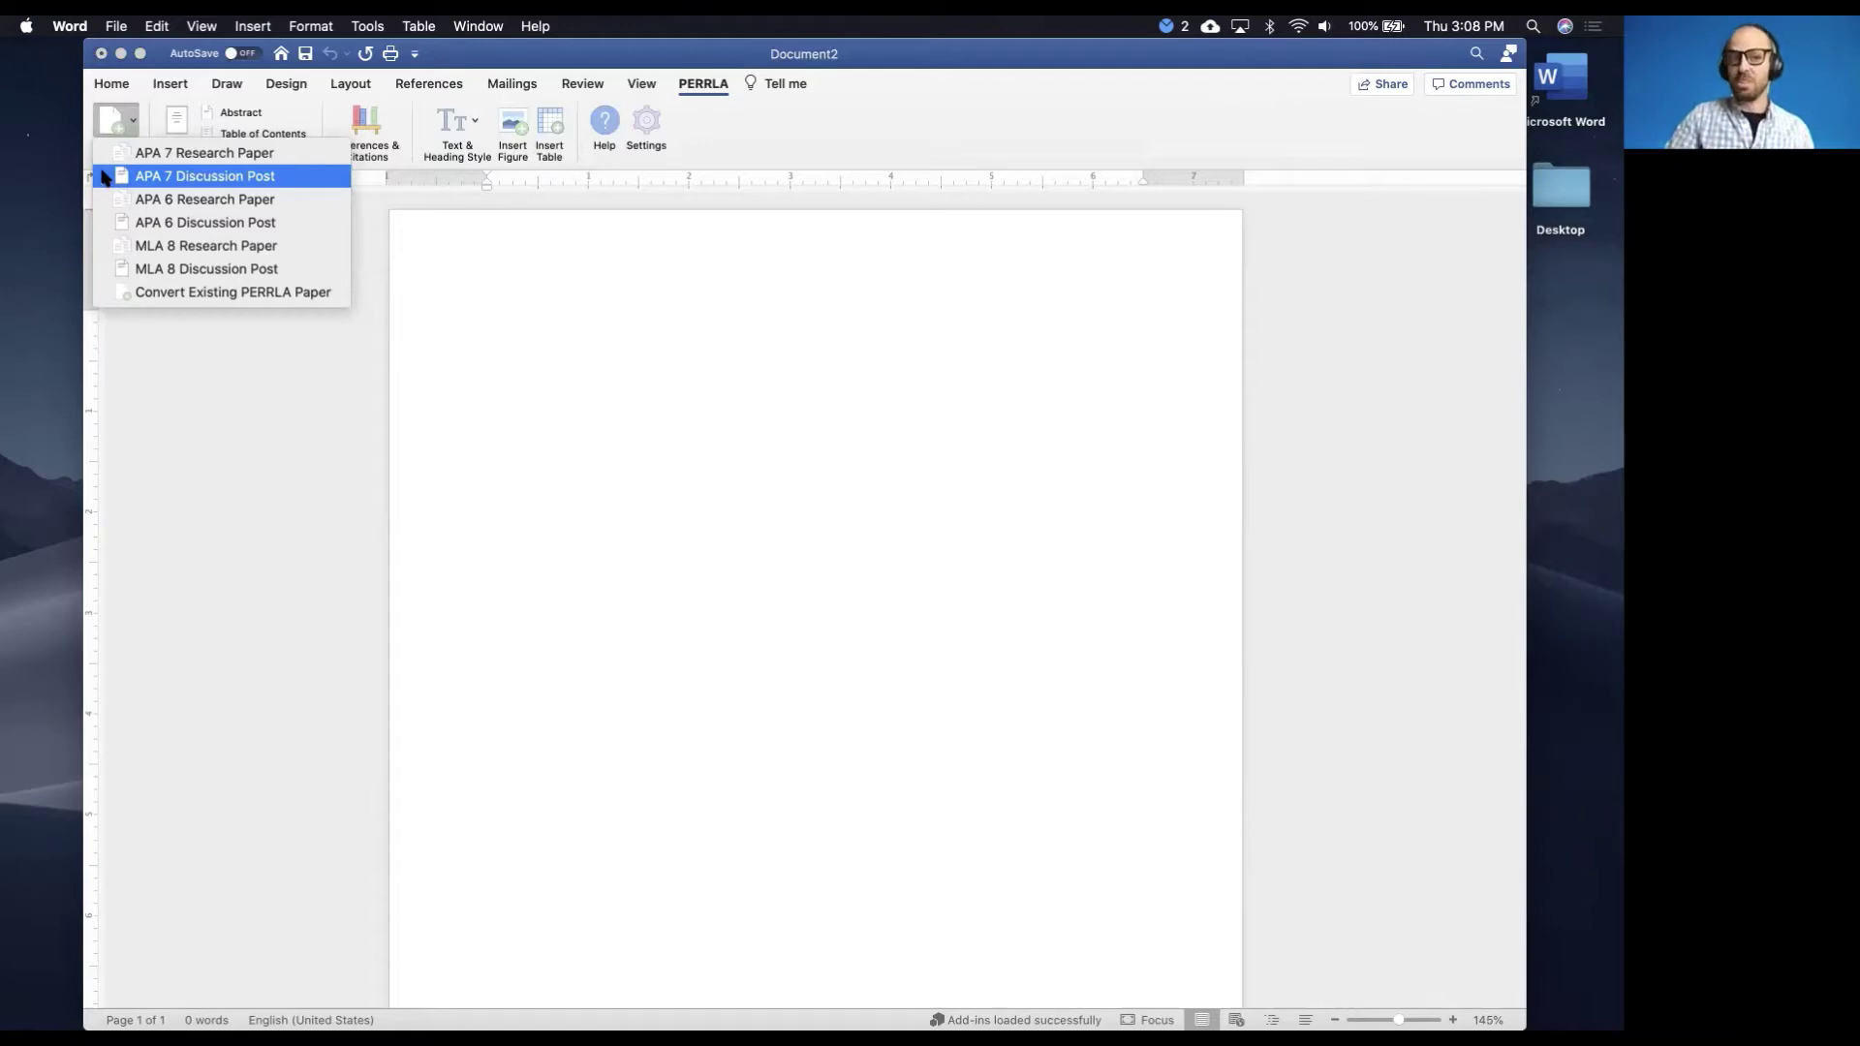
click(260, 153)
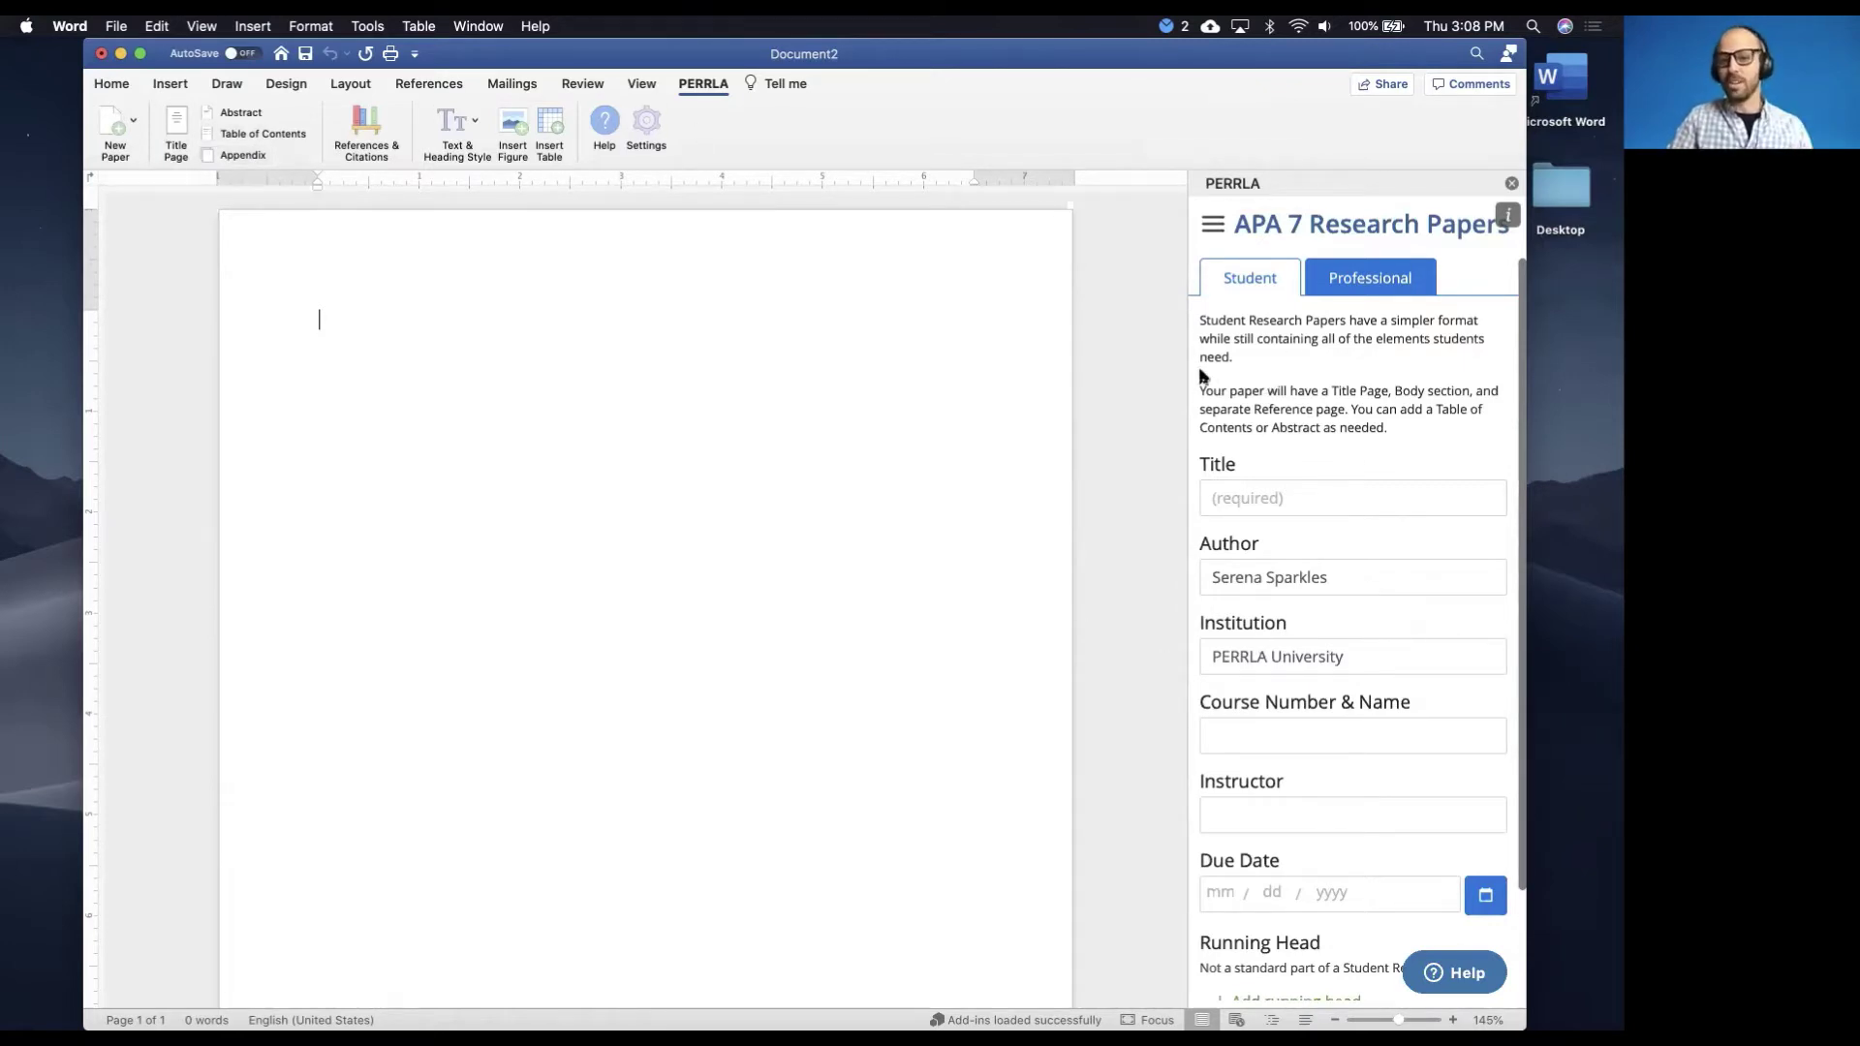
drag(1186, 371, 1131, 375)
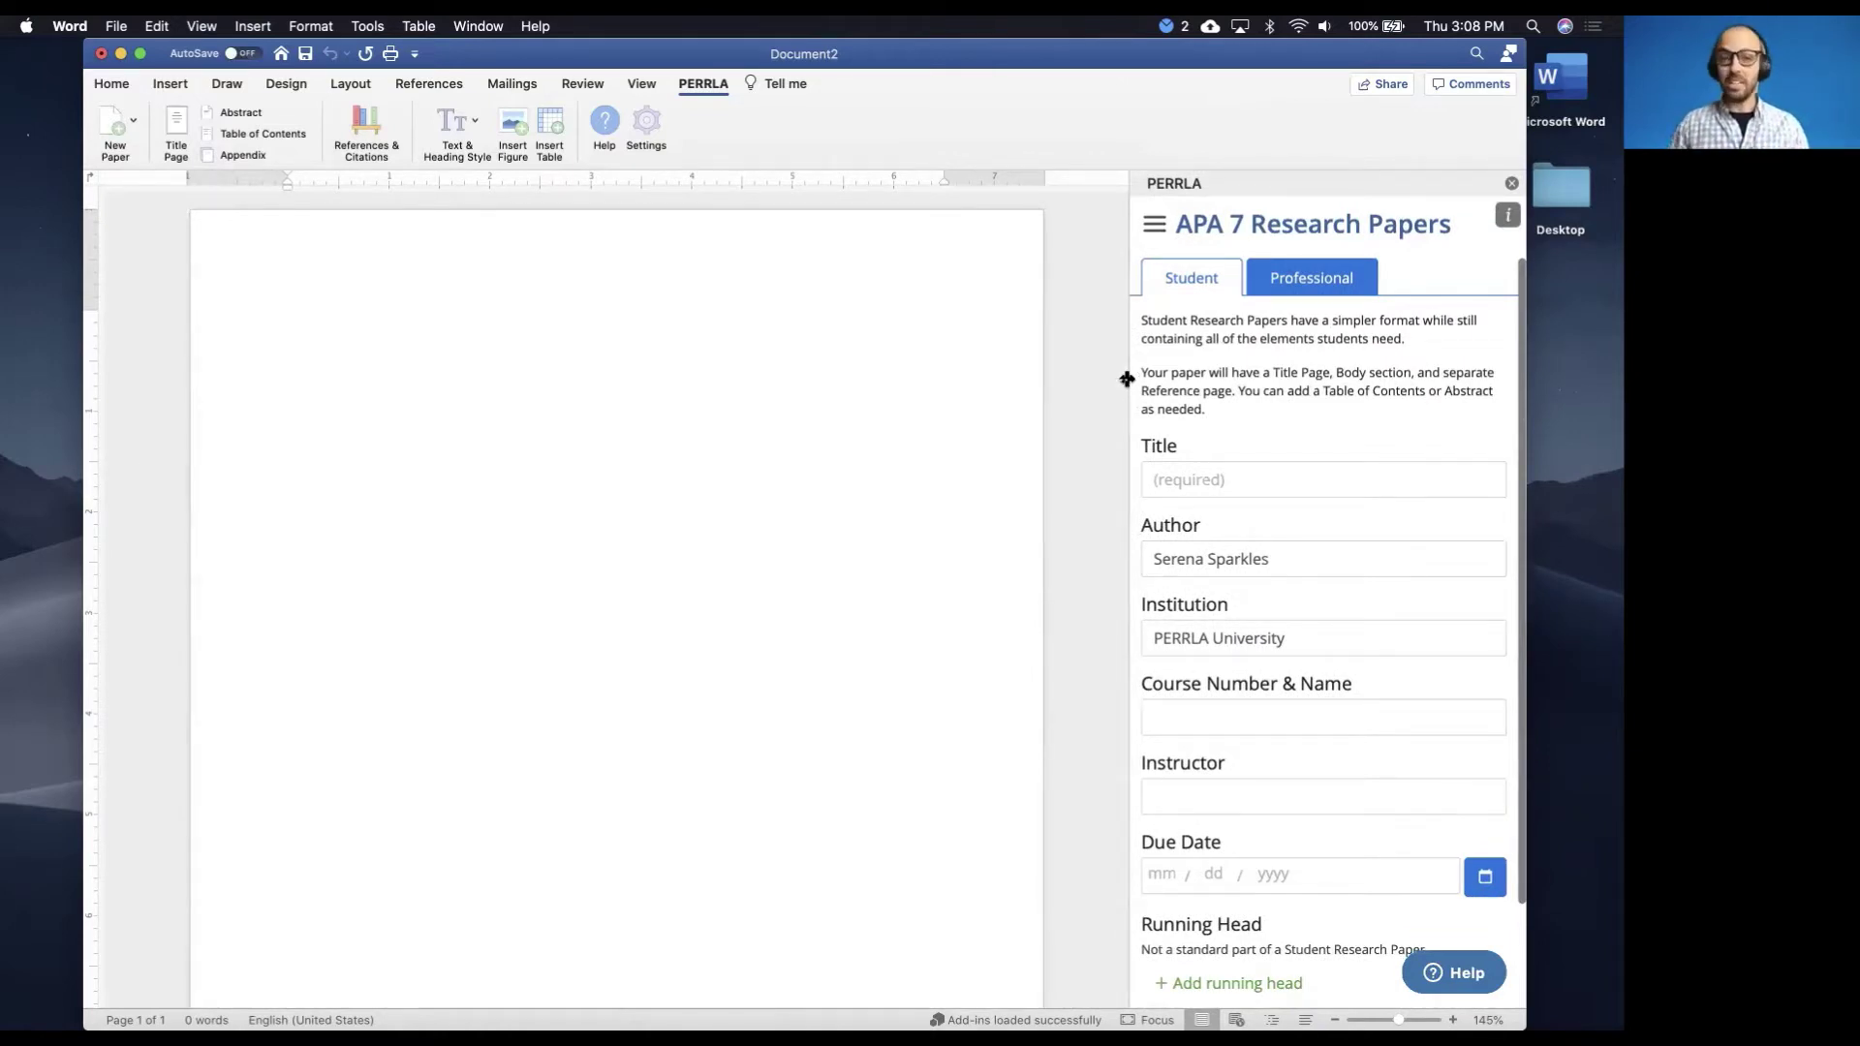
click(1301, 280)
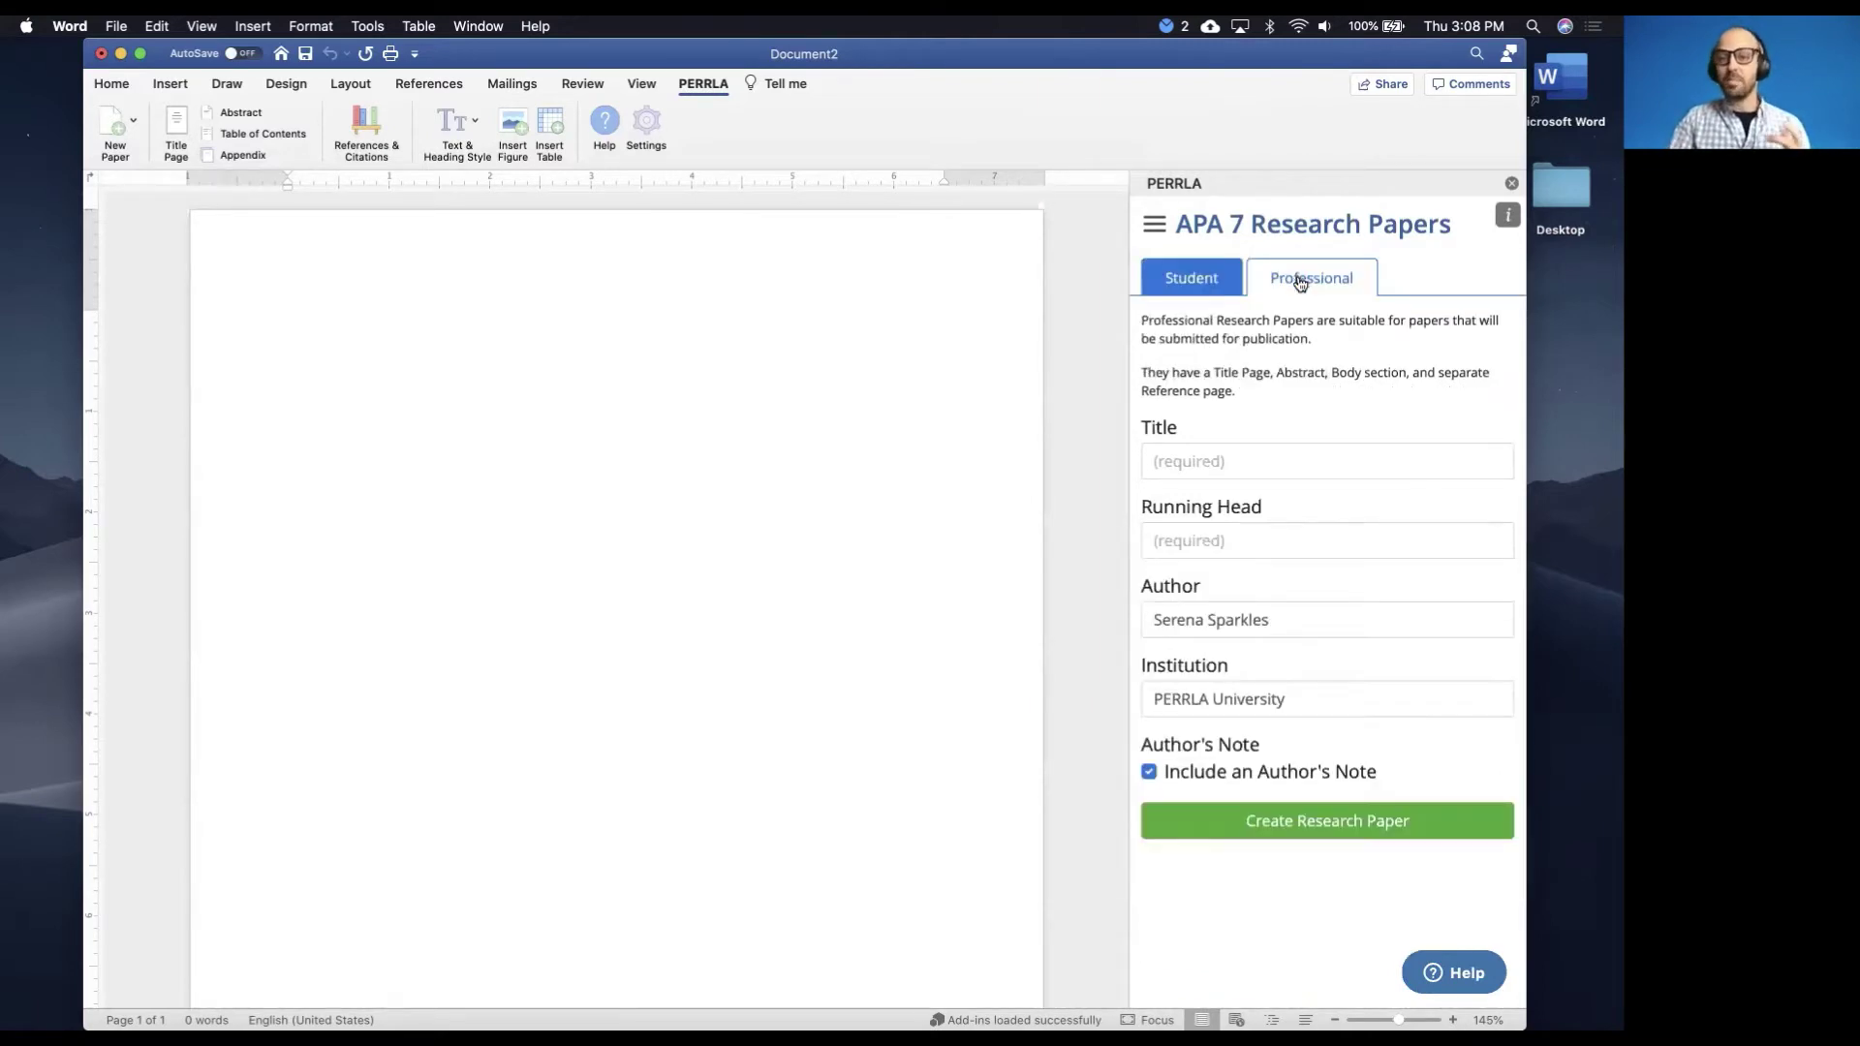
click(1203, 280)
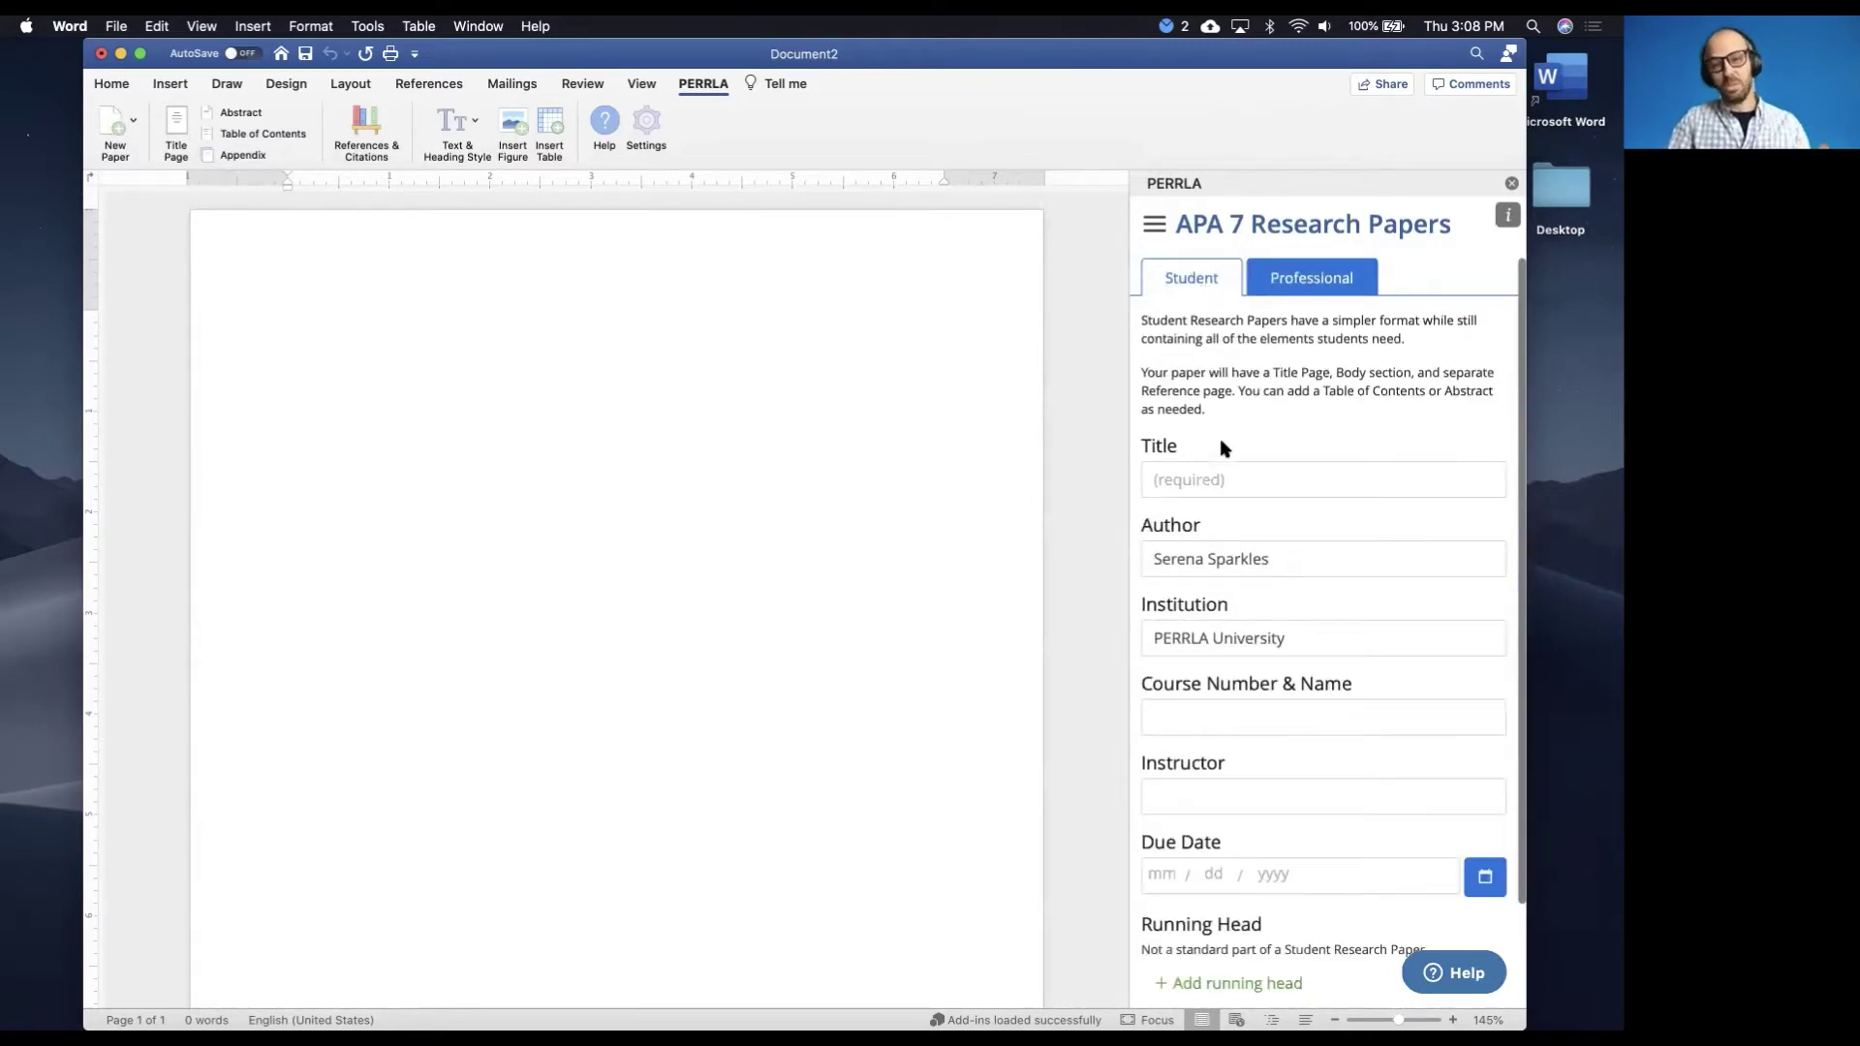
Enter "Sasquatch: The truth revealed" as the paper's title
click(1217, 469)
text(Sasquatch; T)
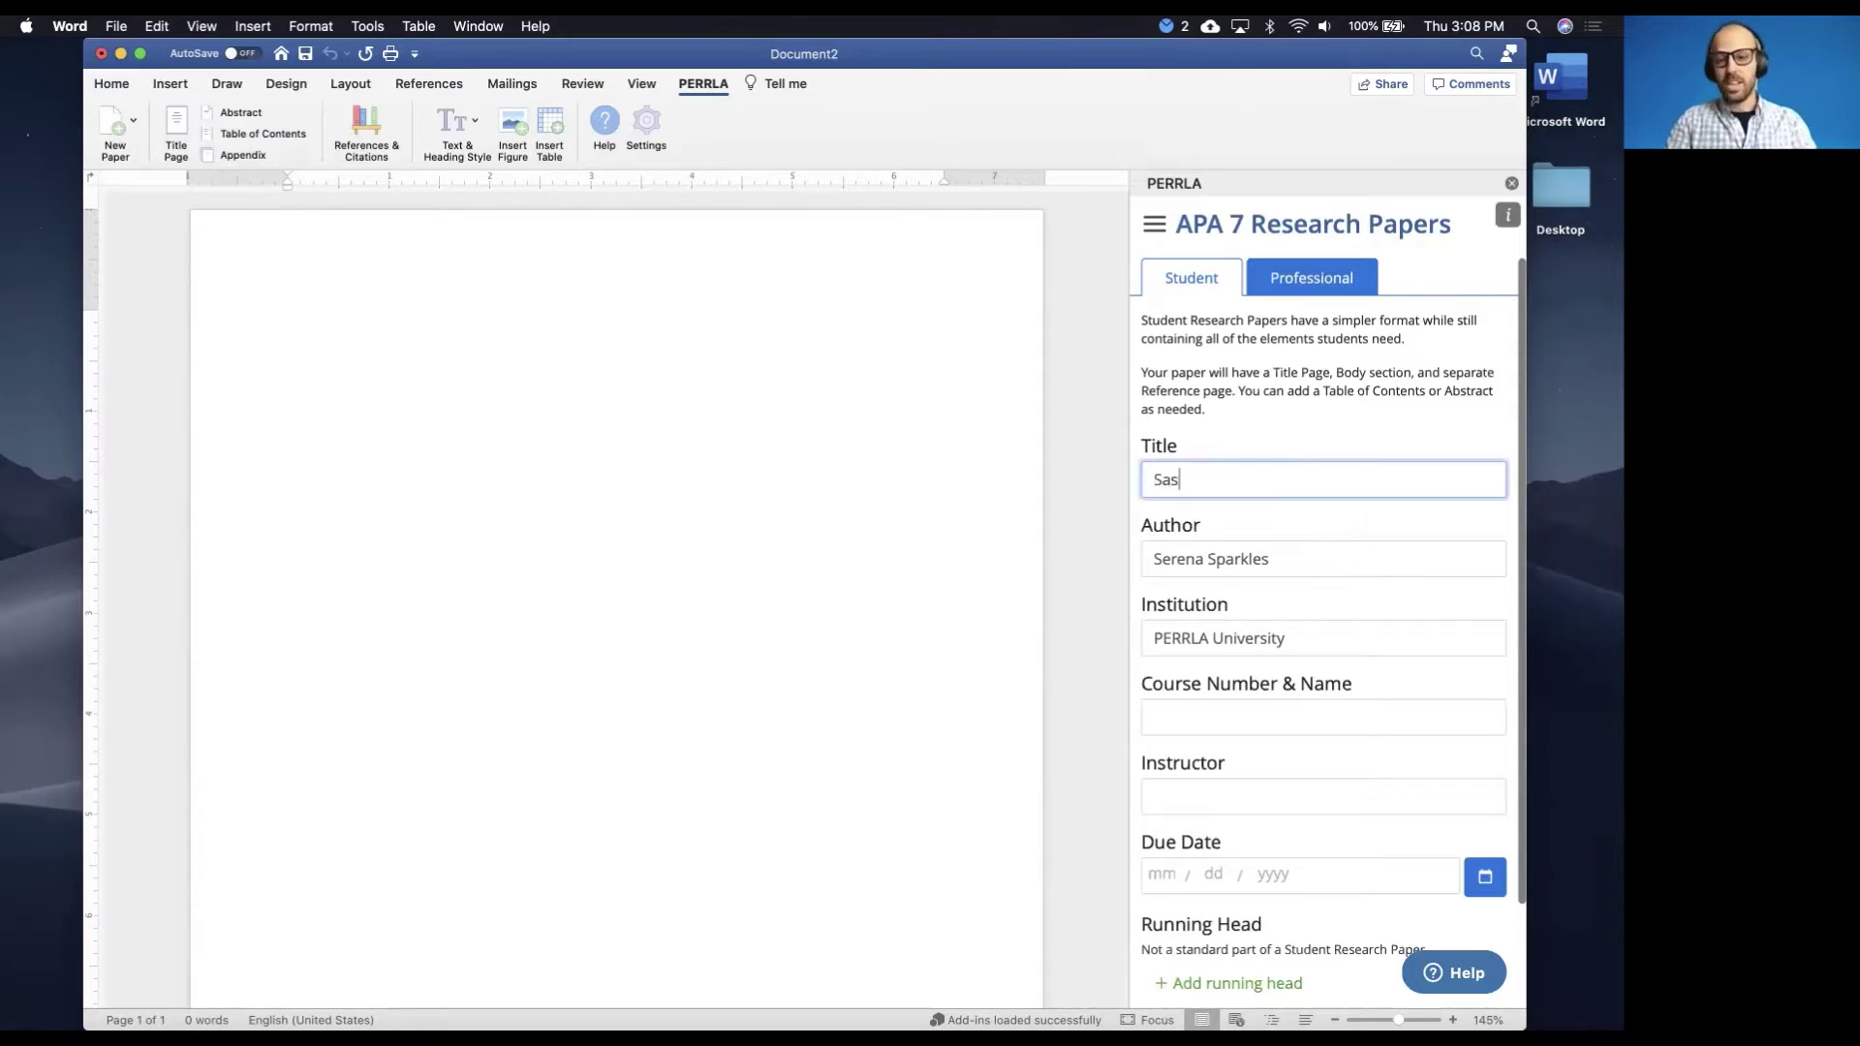
key(BackSpace)
key(BackSpace)
key(BackSpace)
text(: The true)
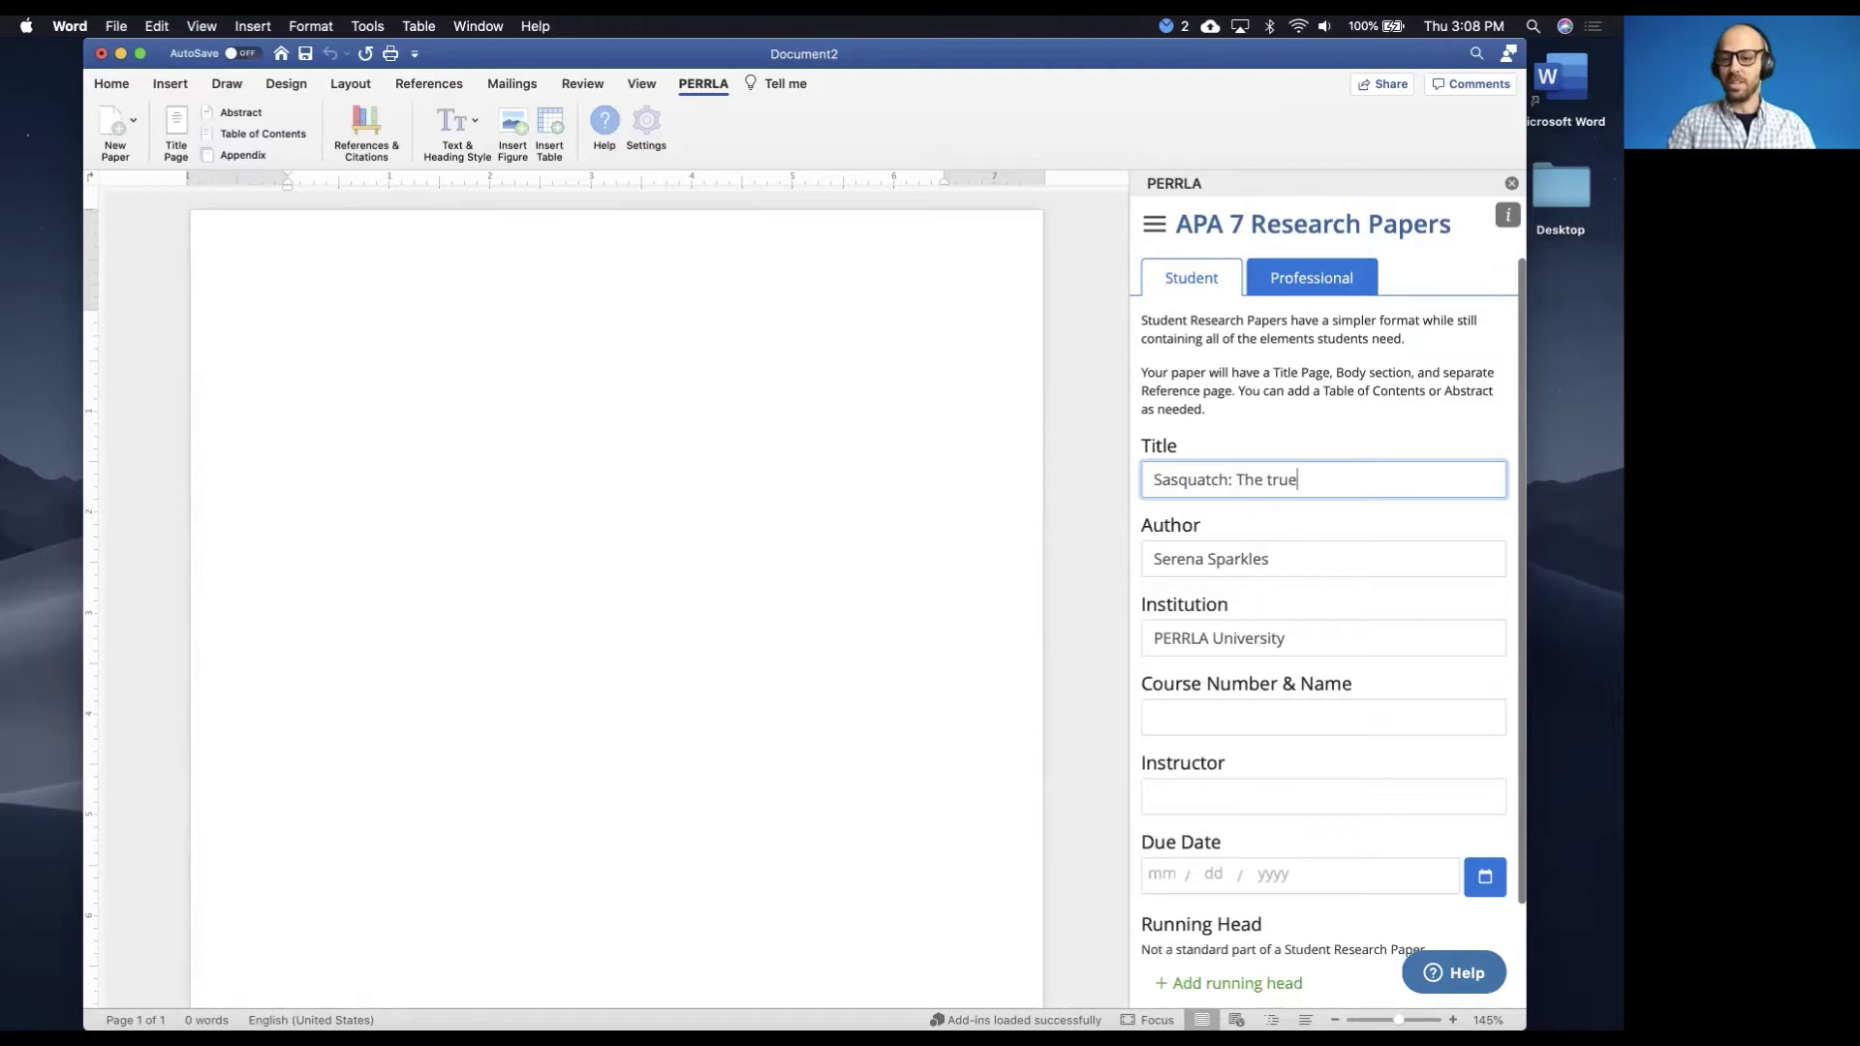
key(BackSpace)
text(th reveled)
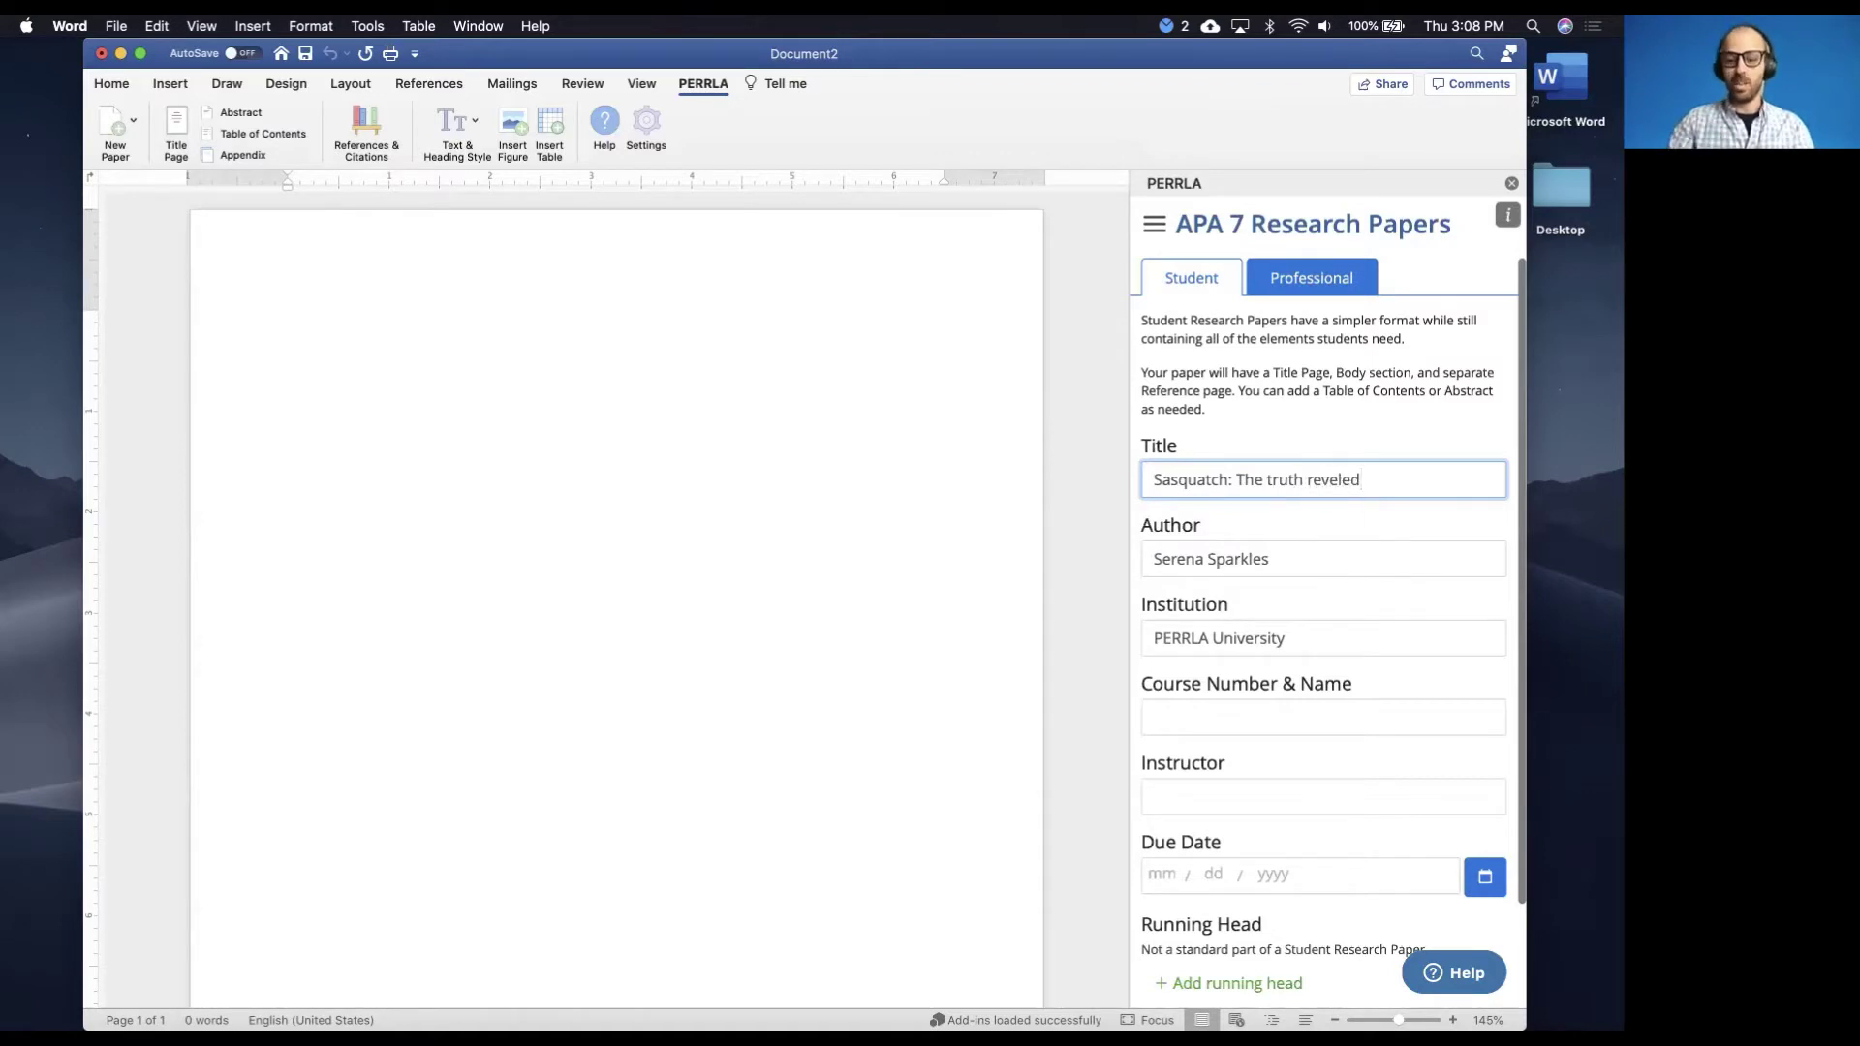
key(BackSpace)
text(ad)
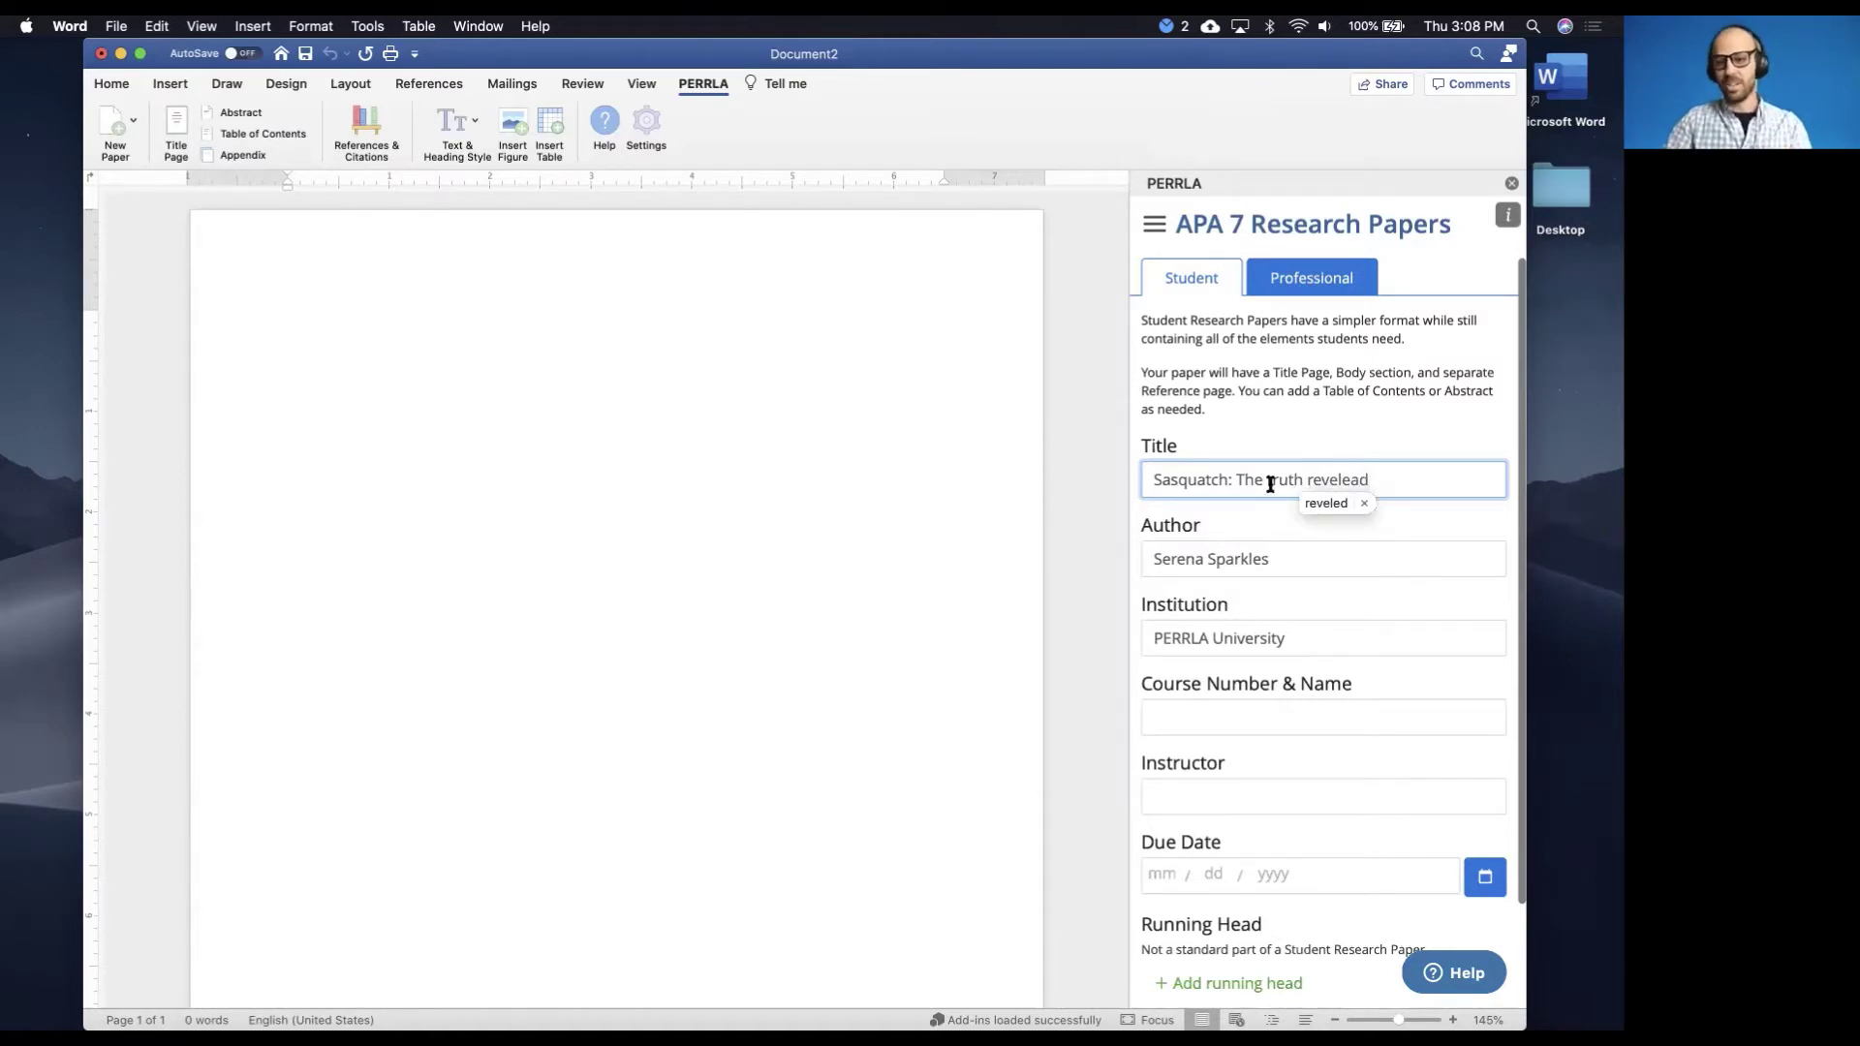
key(BackSpace)
key(BackSpace)
key(BackSpace)
key(BackSpace)
text(aled)
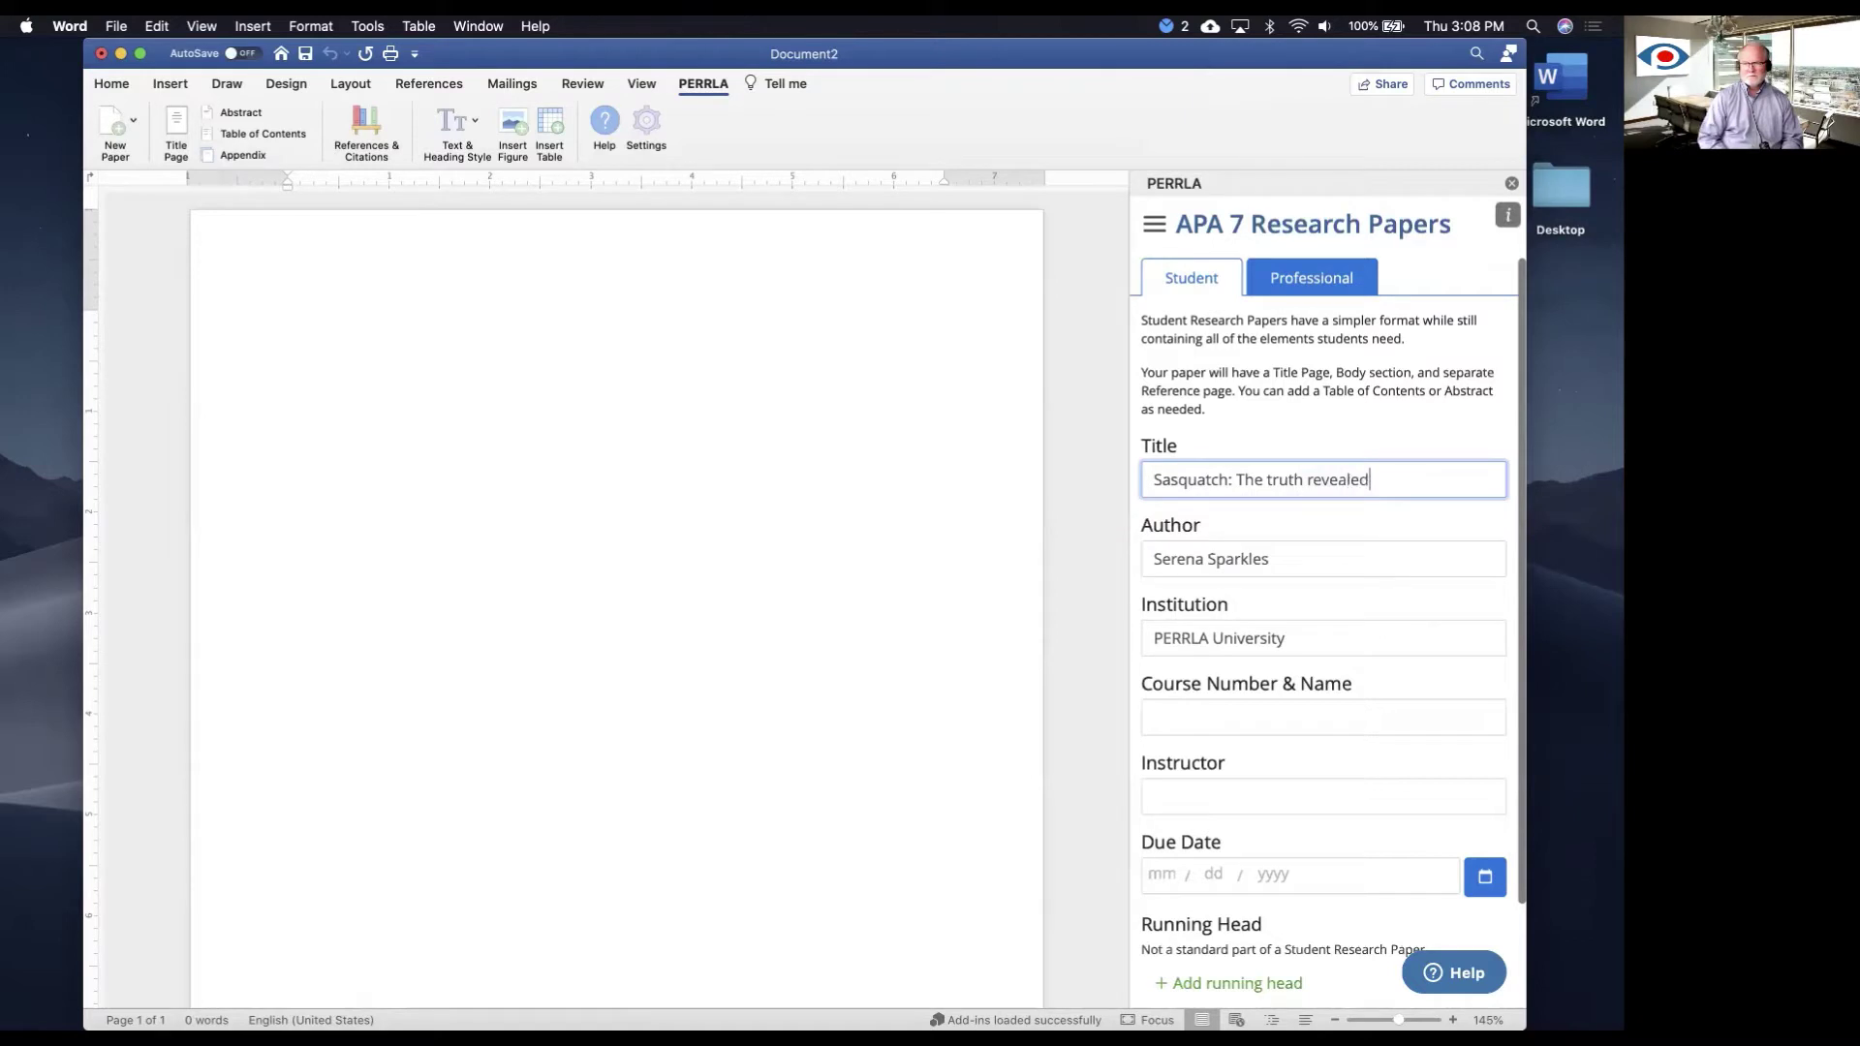
click(1415, 426)
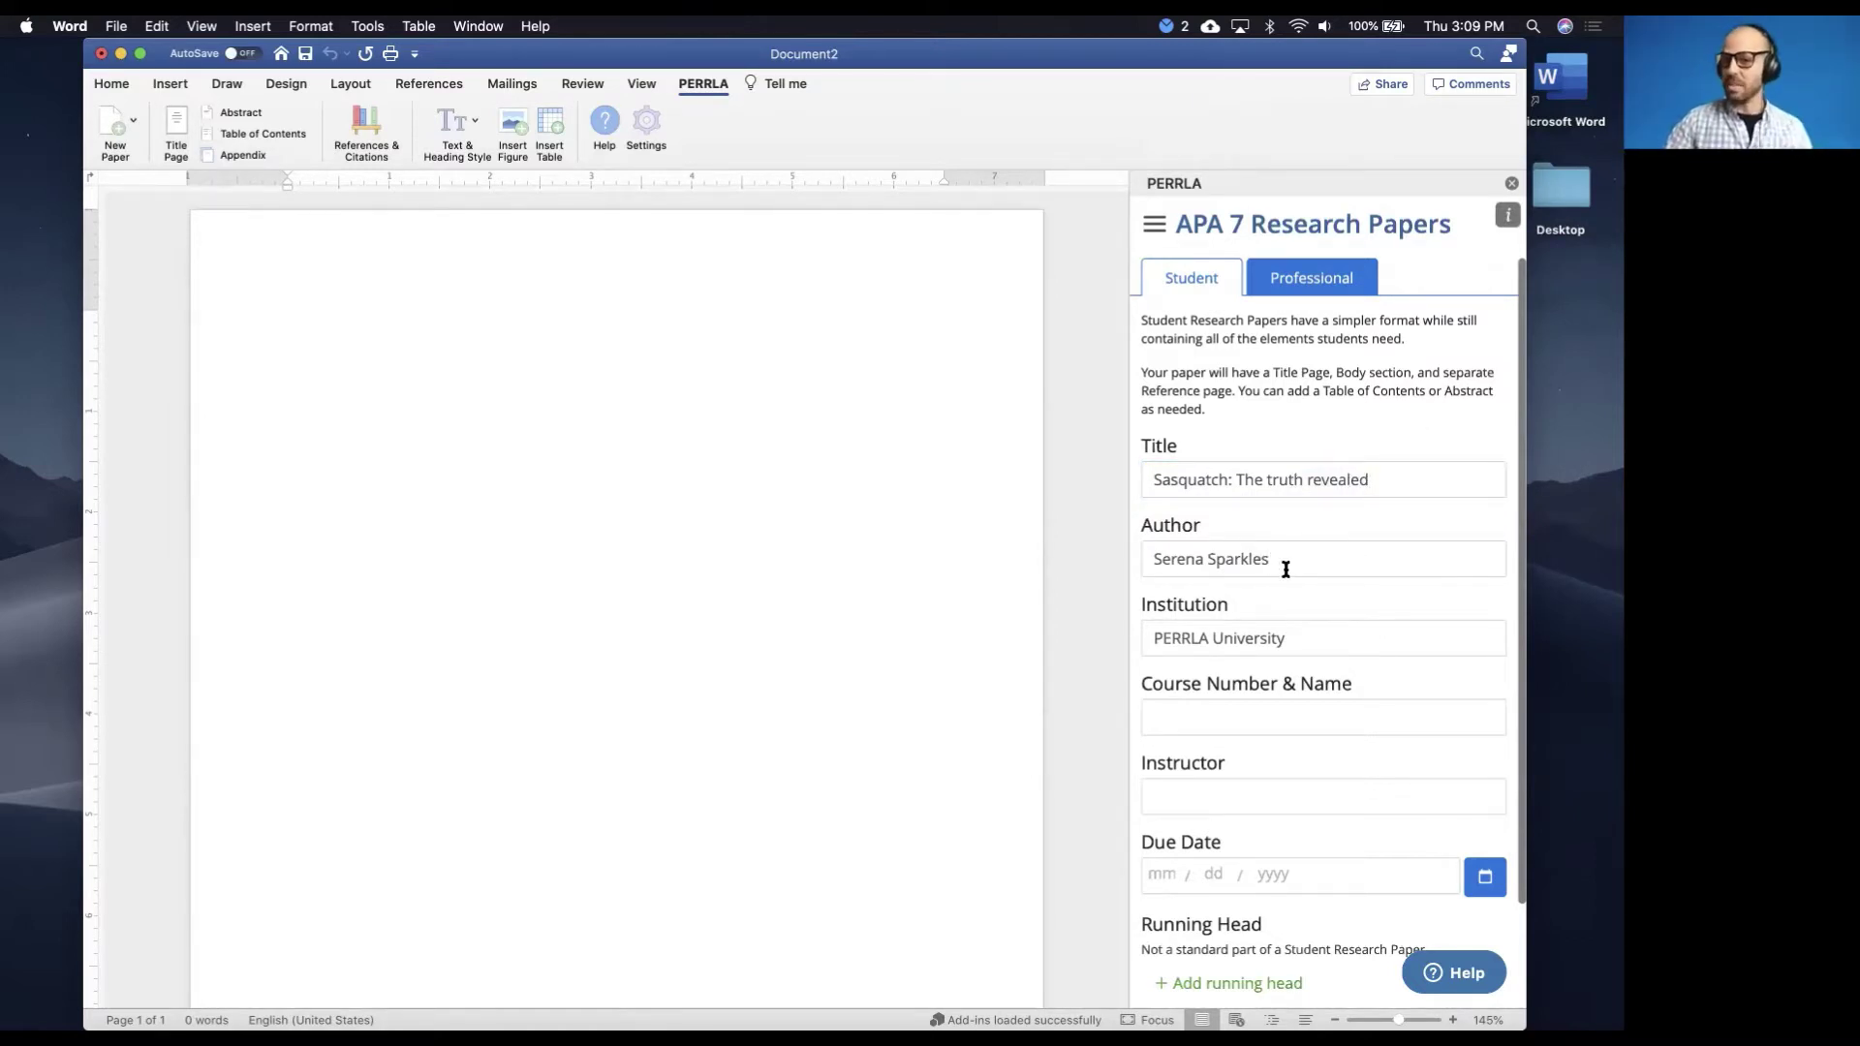
Enter "Cryptozoology 101" as the course number and name, and fill in the instructor's title and name
click(1252, 716)
text(Cr)
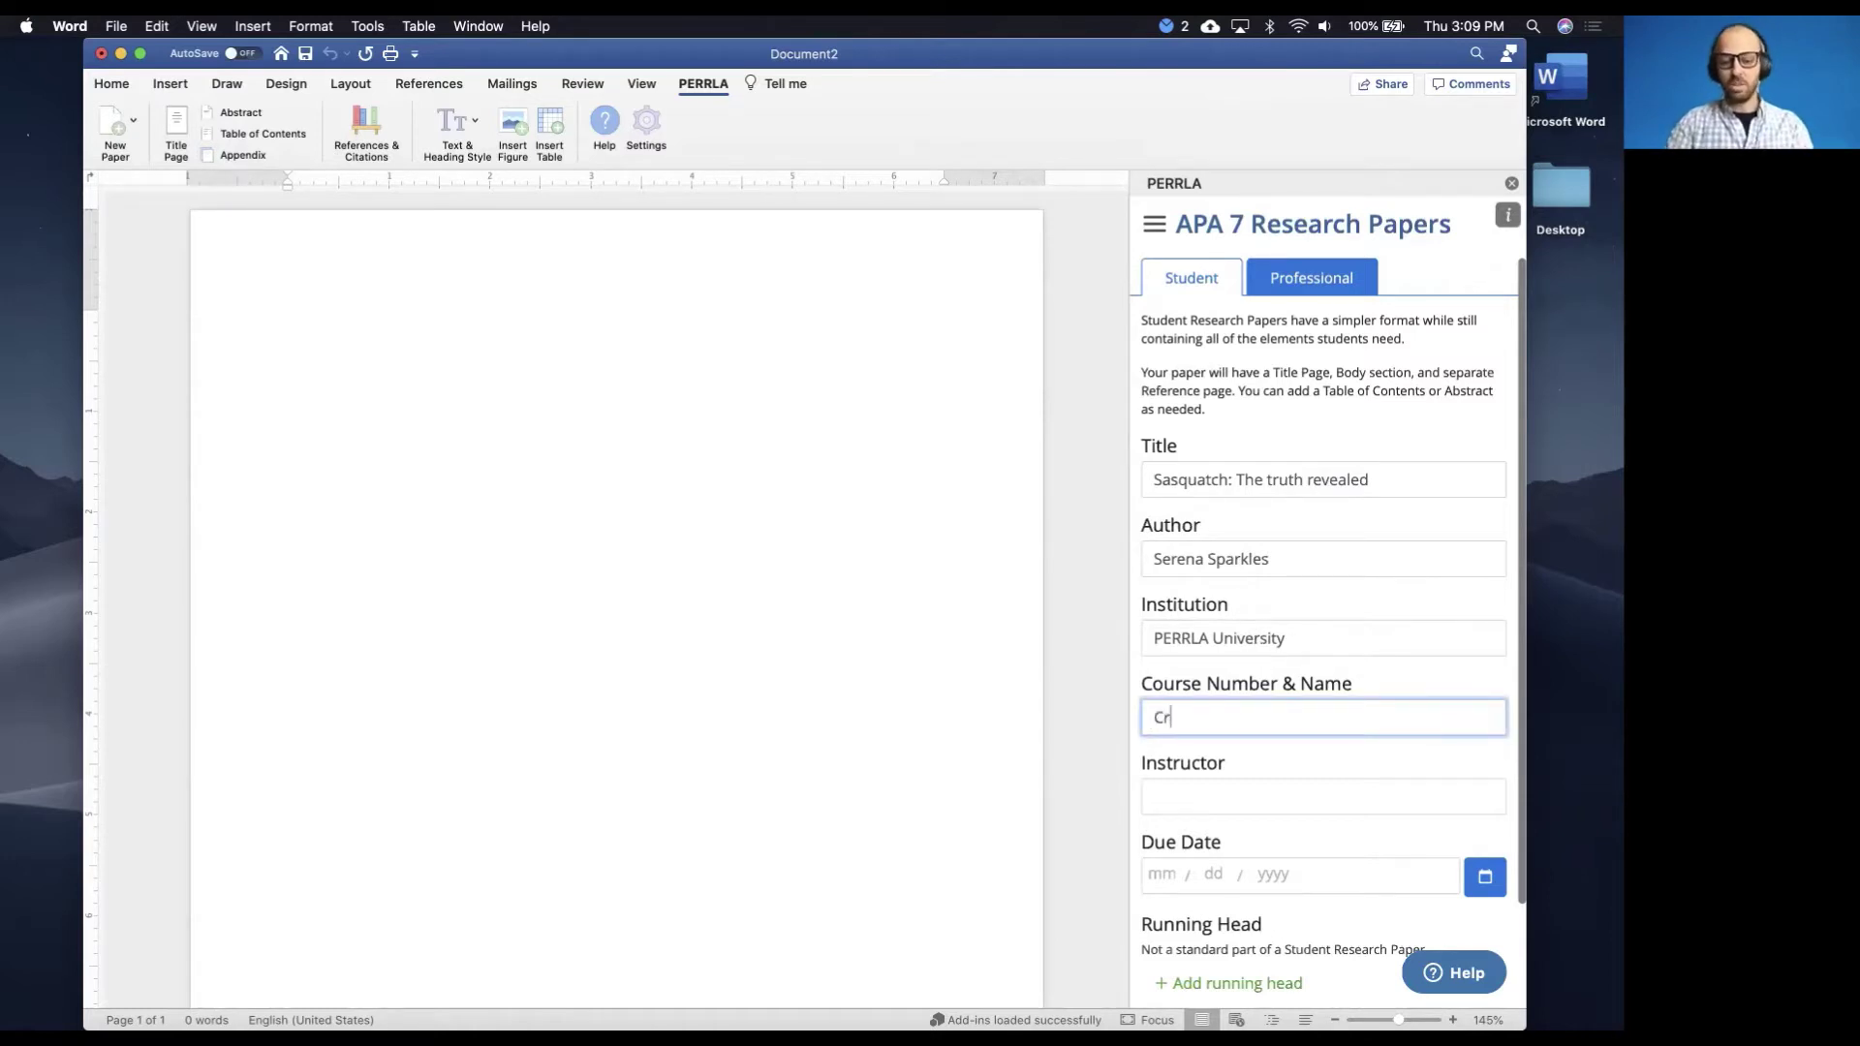
text(yptozoology )
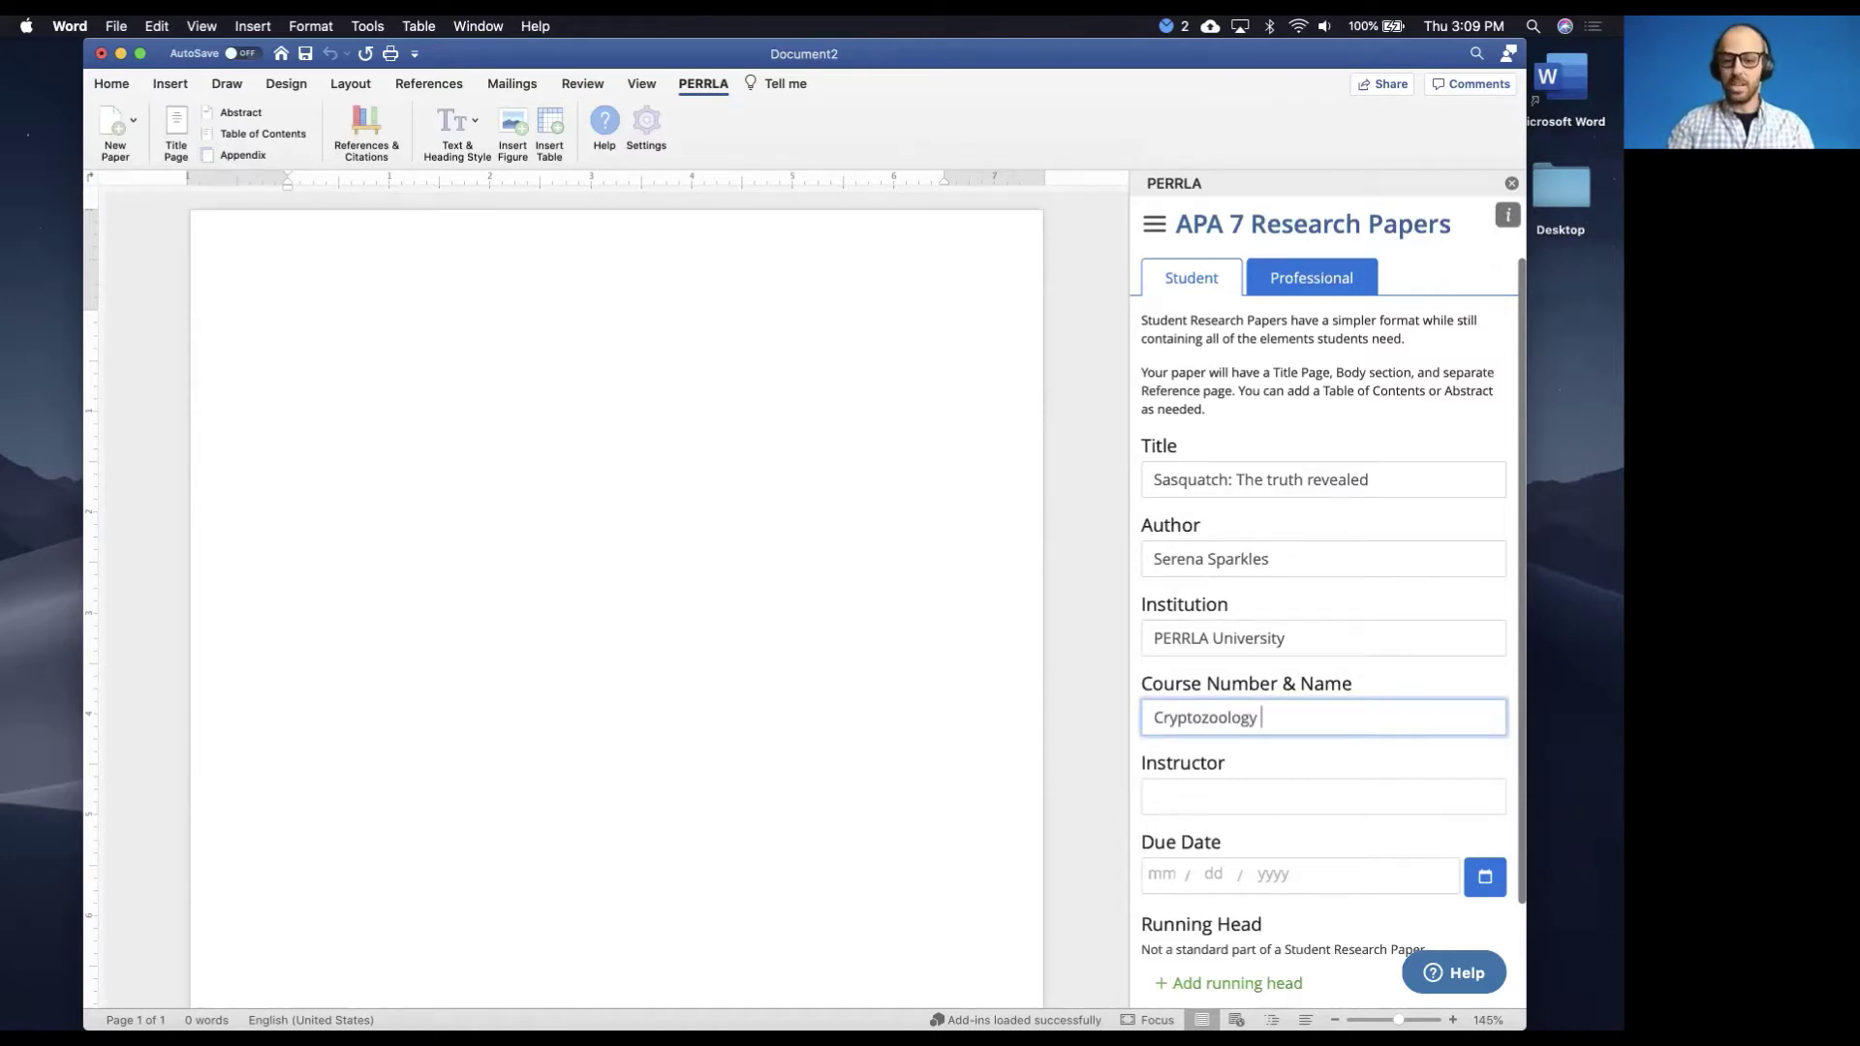
text(101)
click(1243, 792)
text(Dr. )
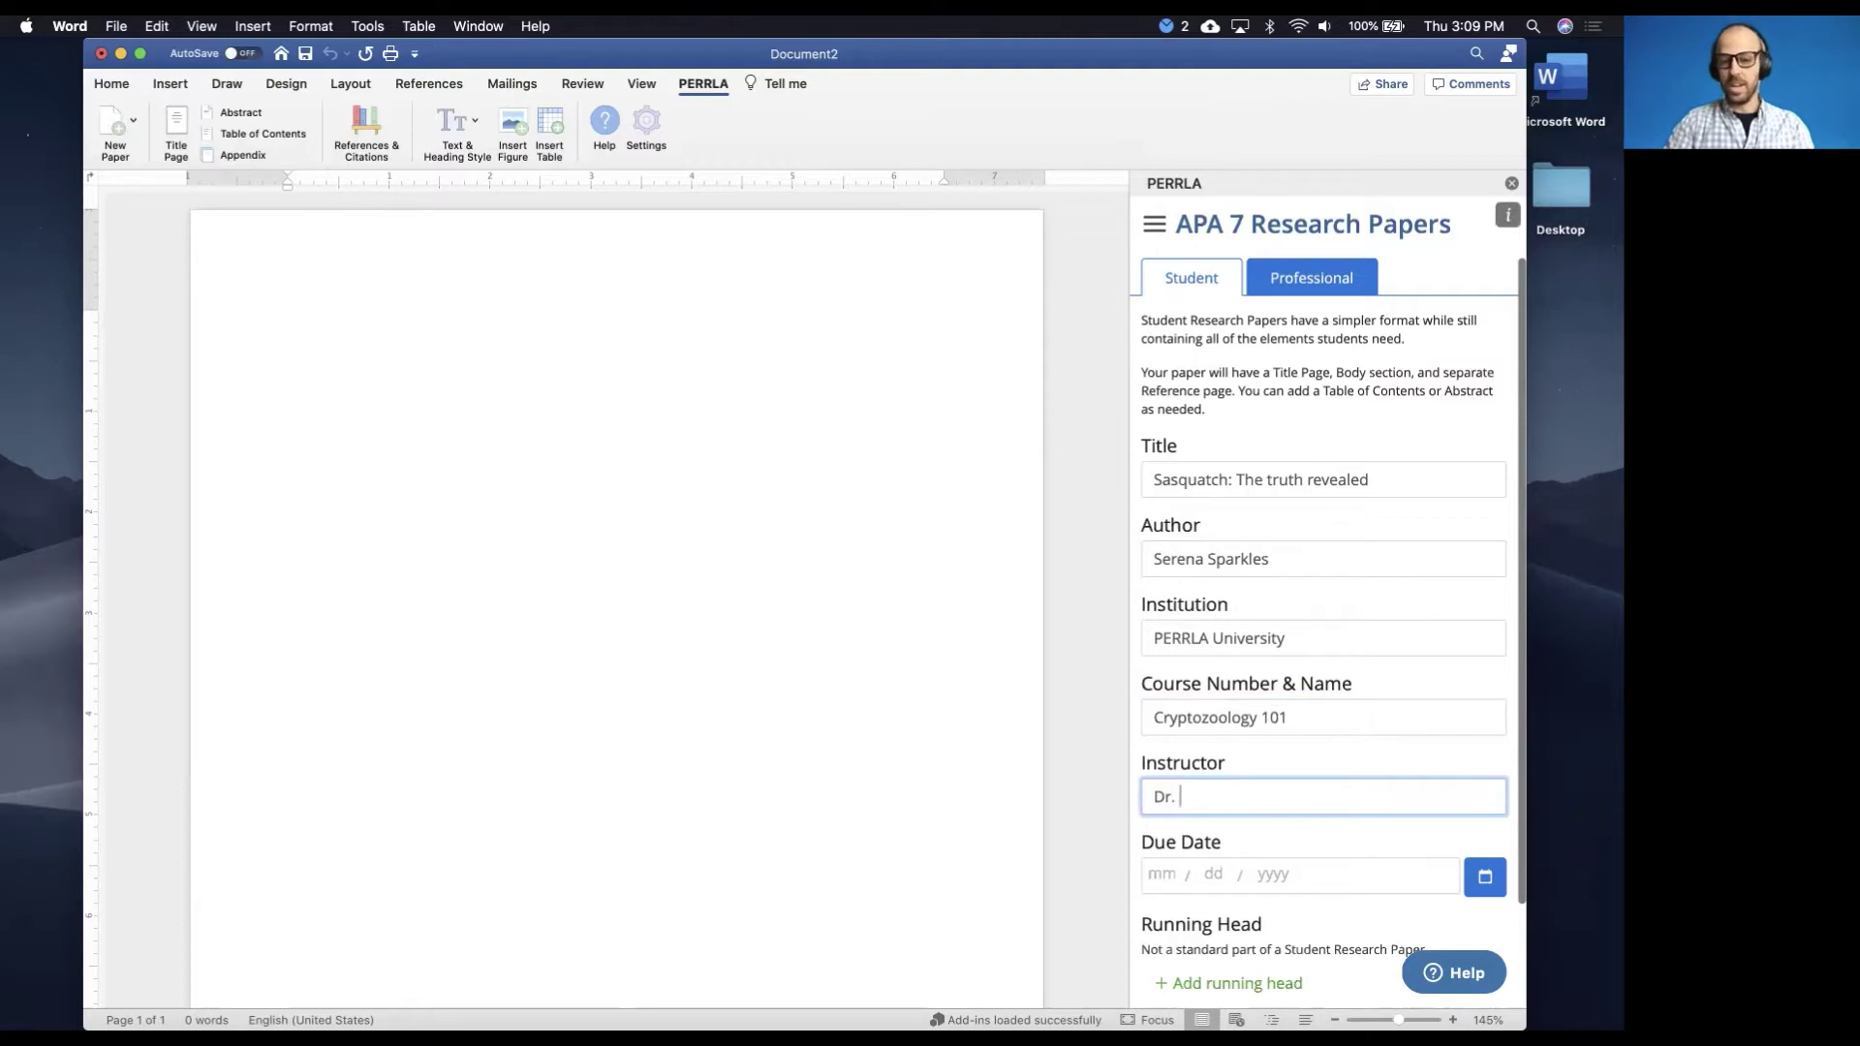
text(Batson)
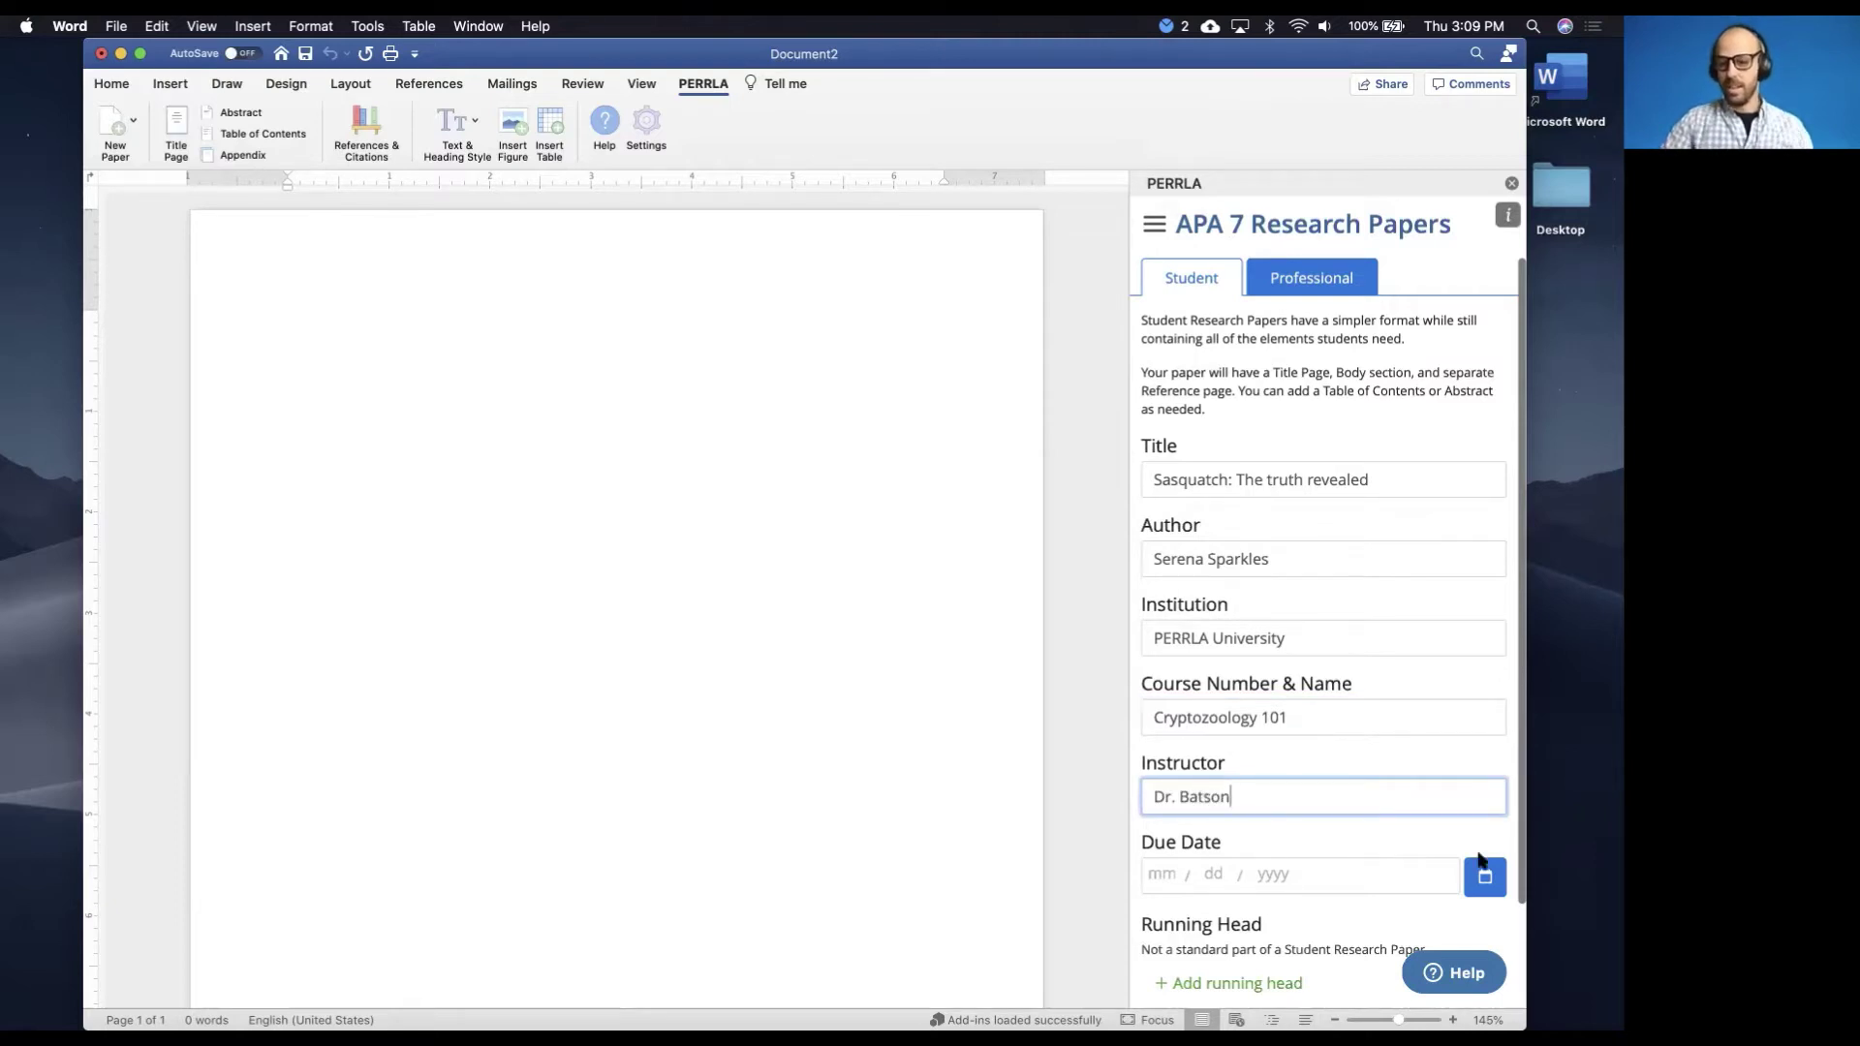
Set the due date to September 25, 2020 and create the research paper
click(1481, 872)
scroll(1404, 793, down, 5)
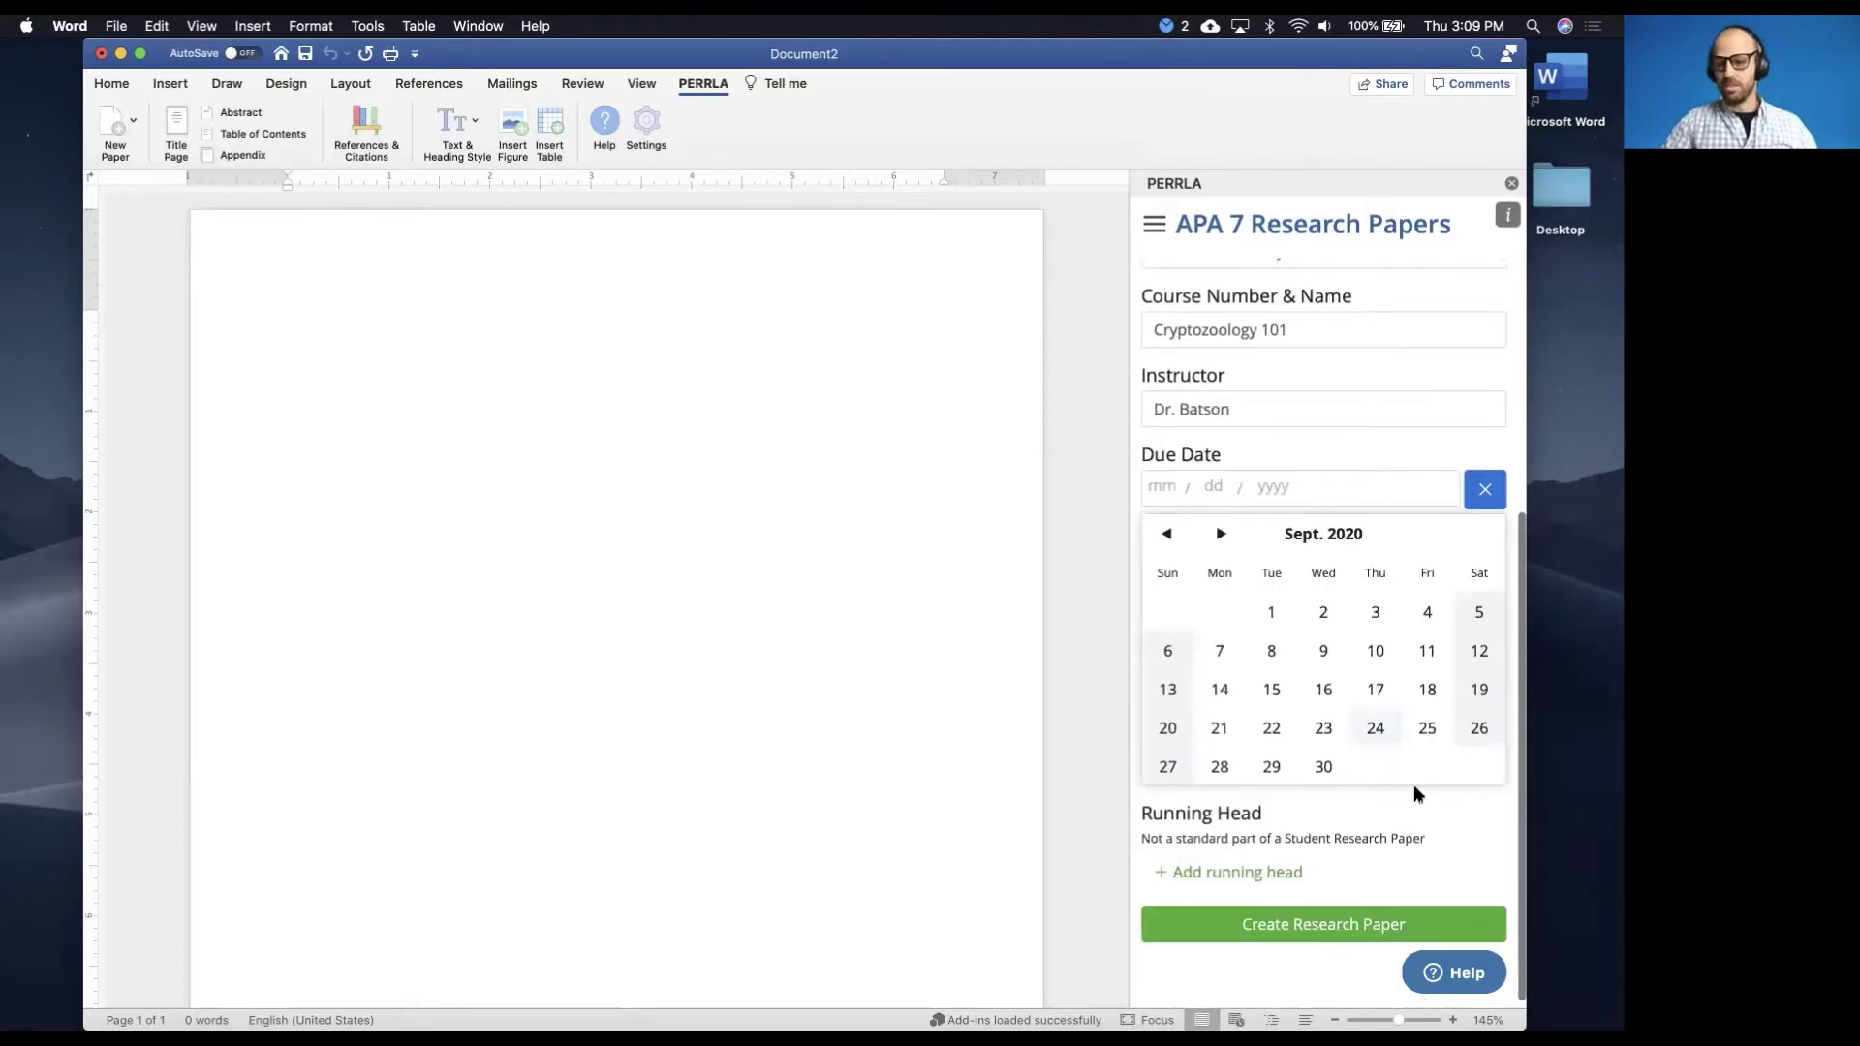
click(1433, 715)
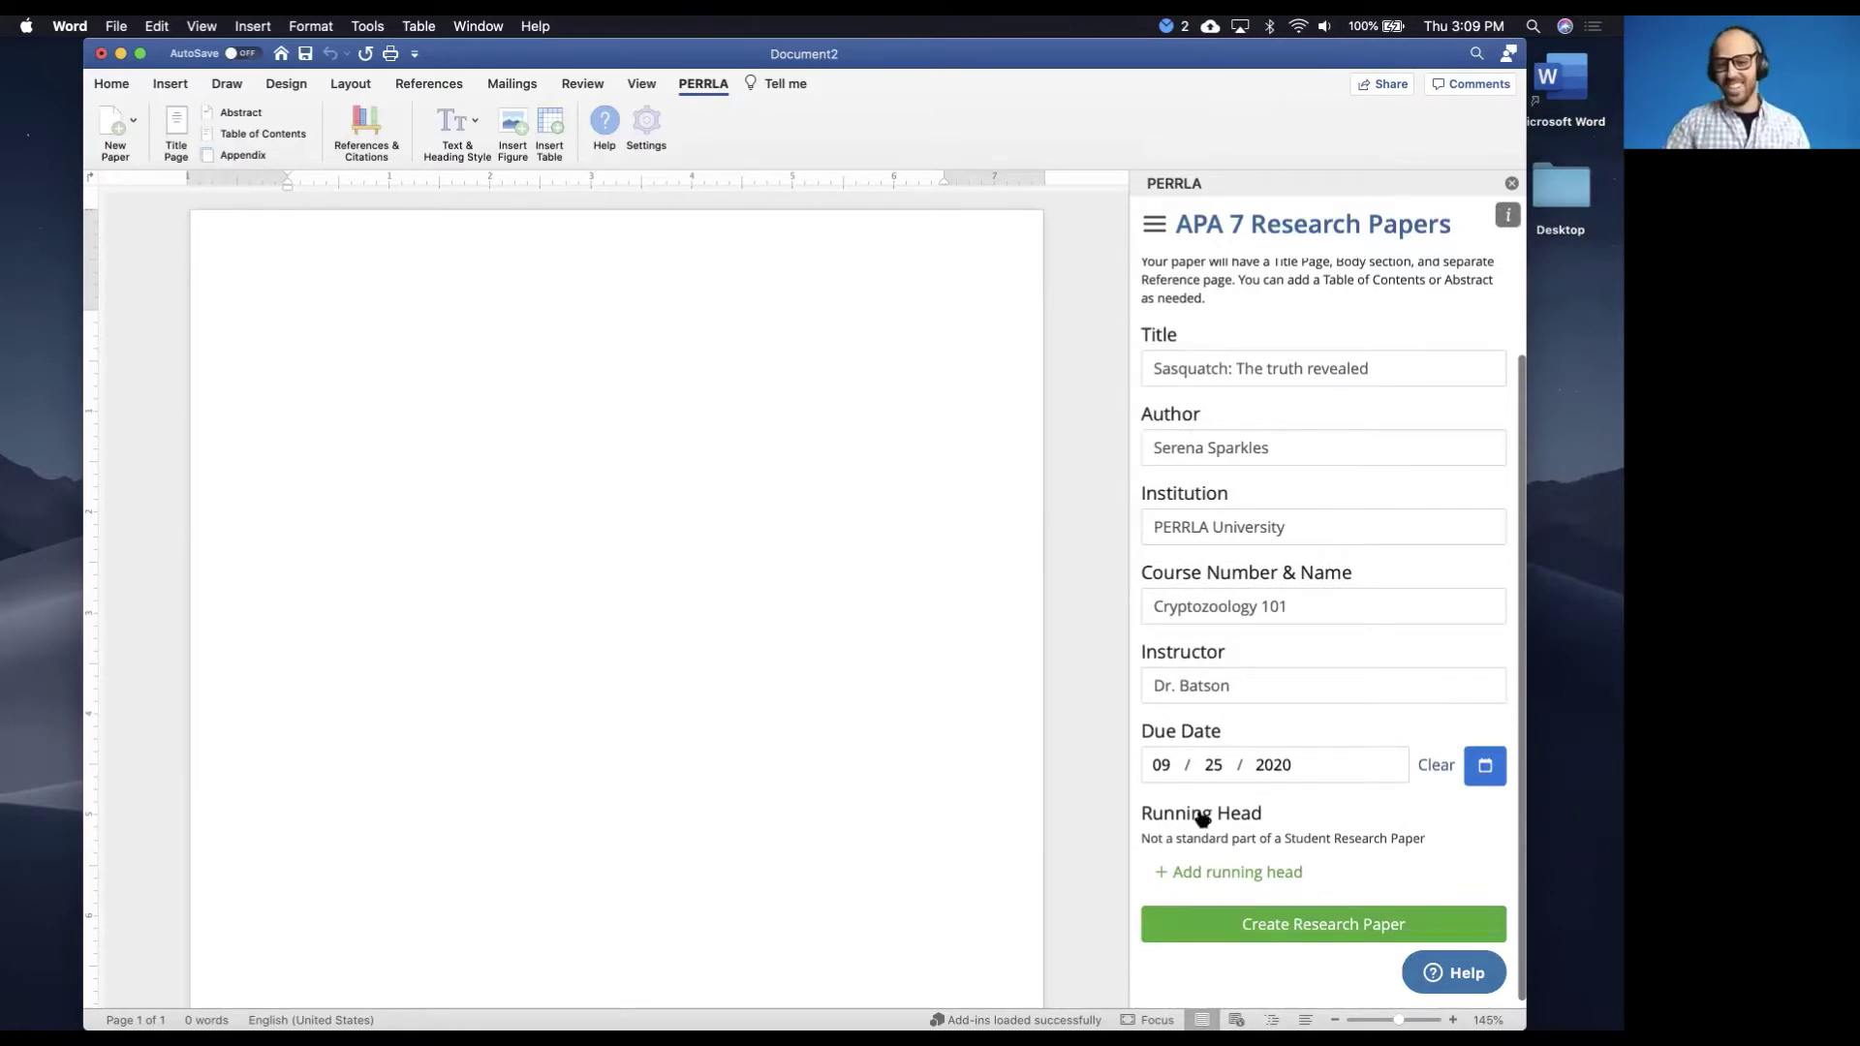
click(1302, 928)
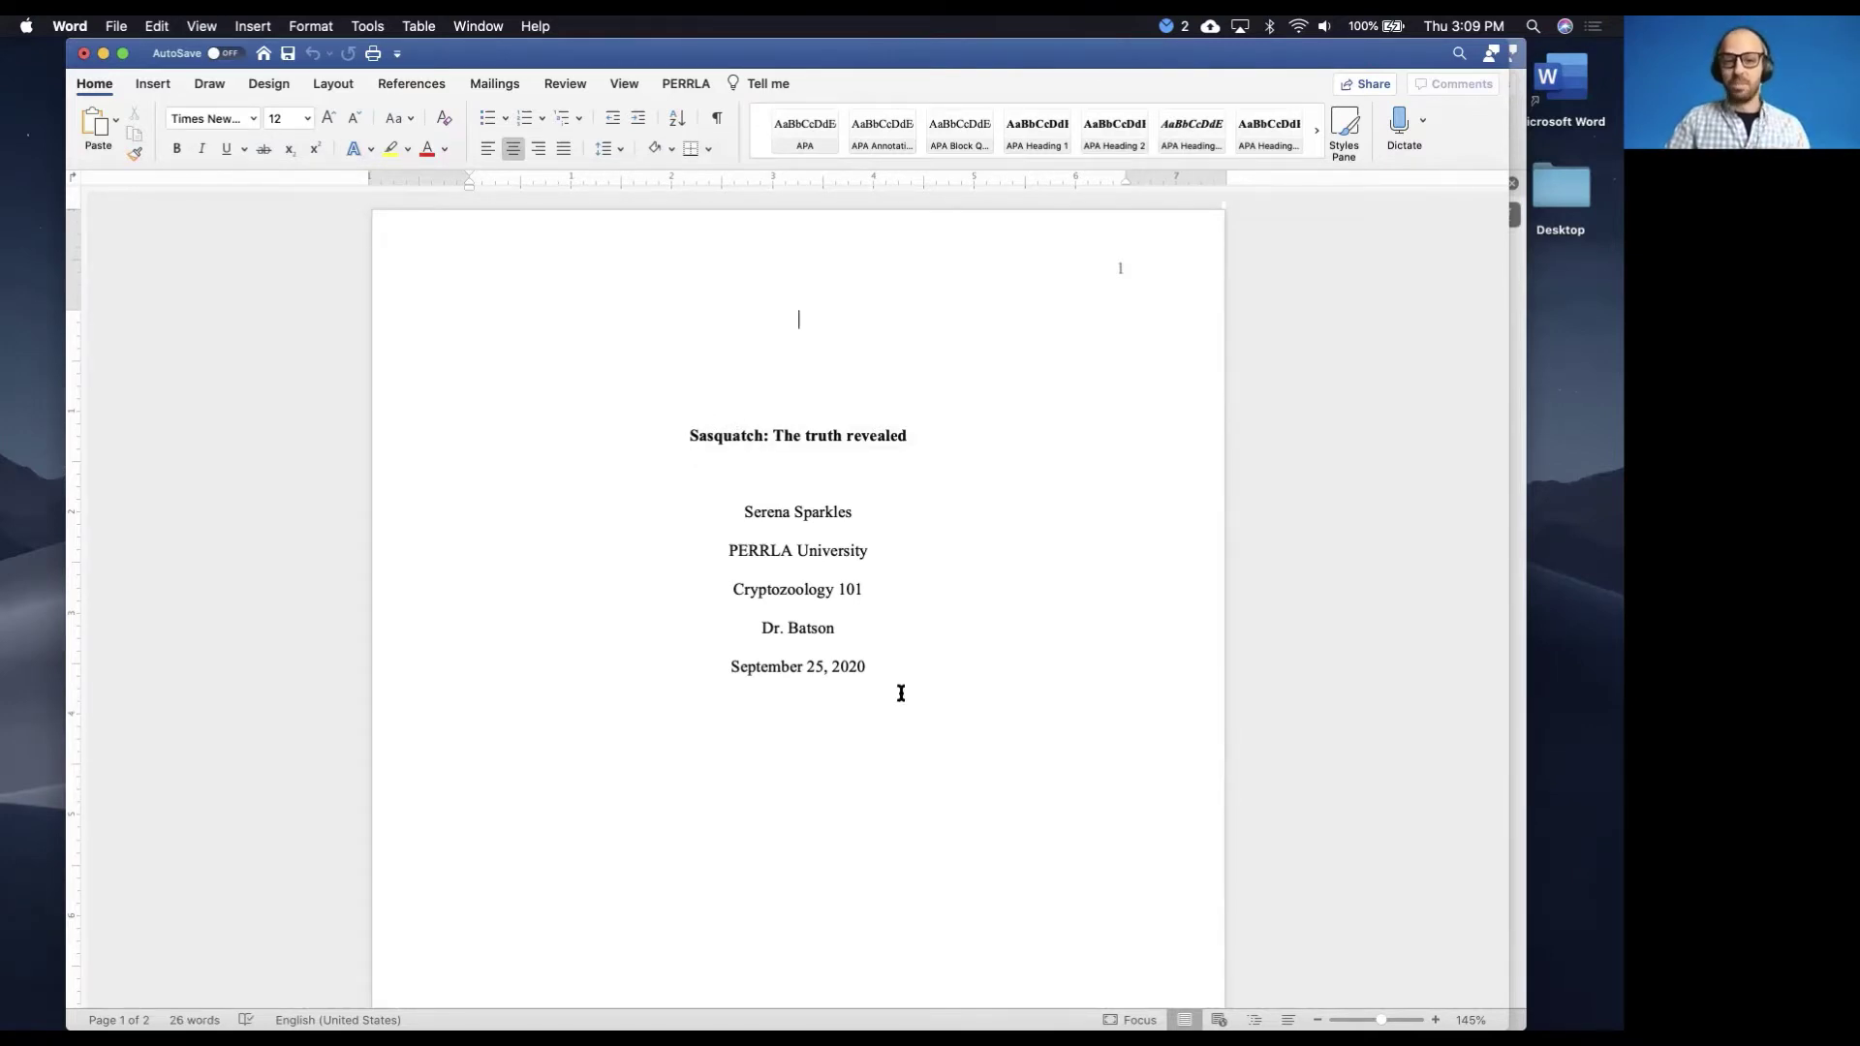
Review the new paper's title page, body page and PERRLA tools, and select the placeholder text in the body
scroll(900, 693, down, 5)
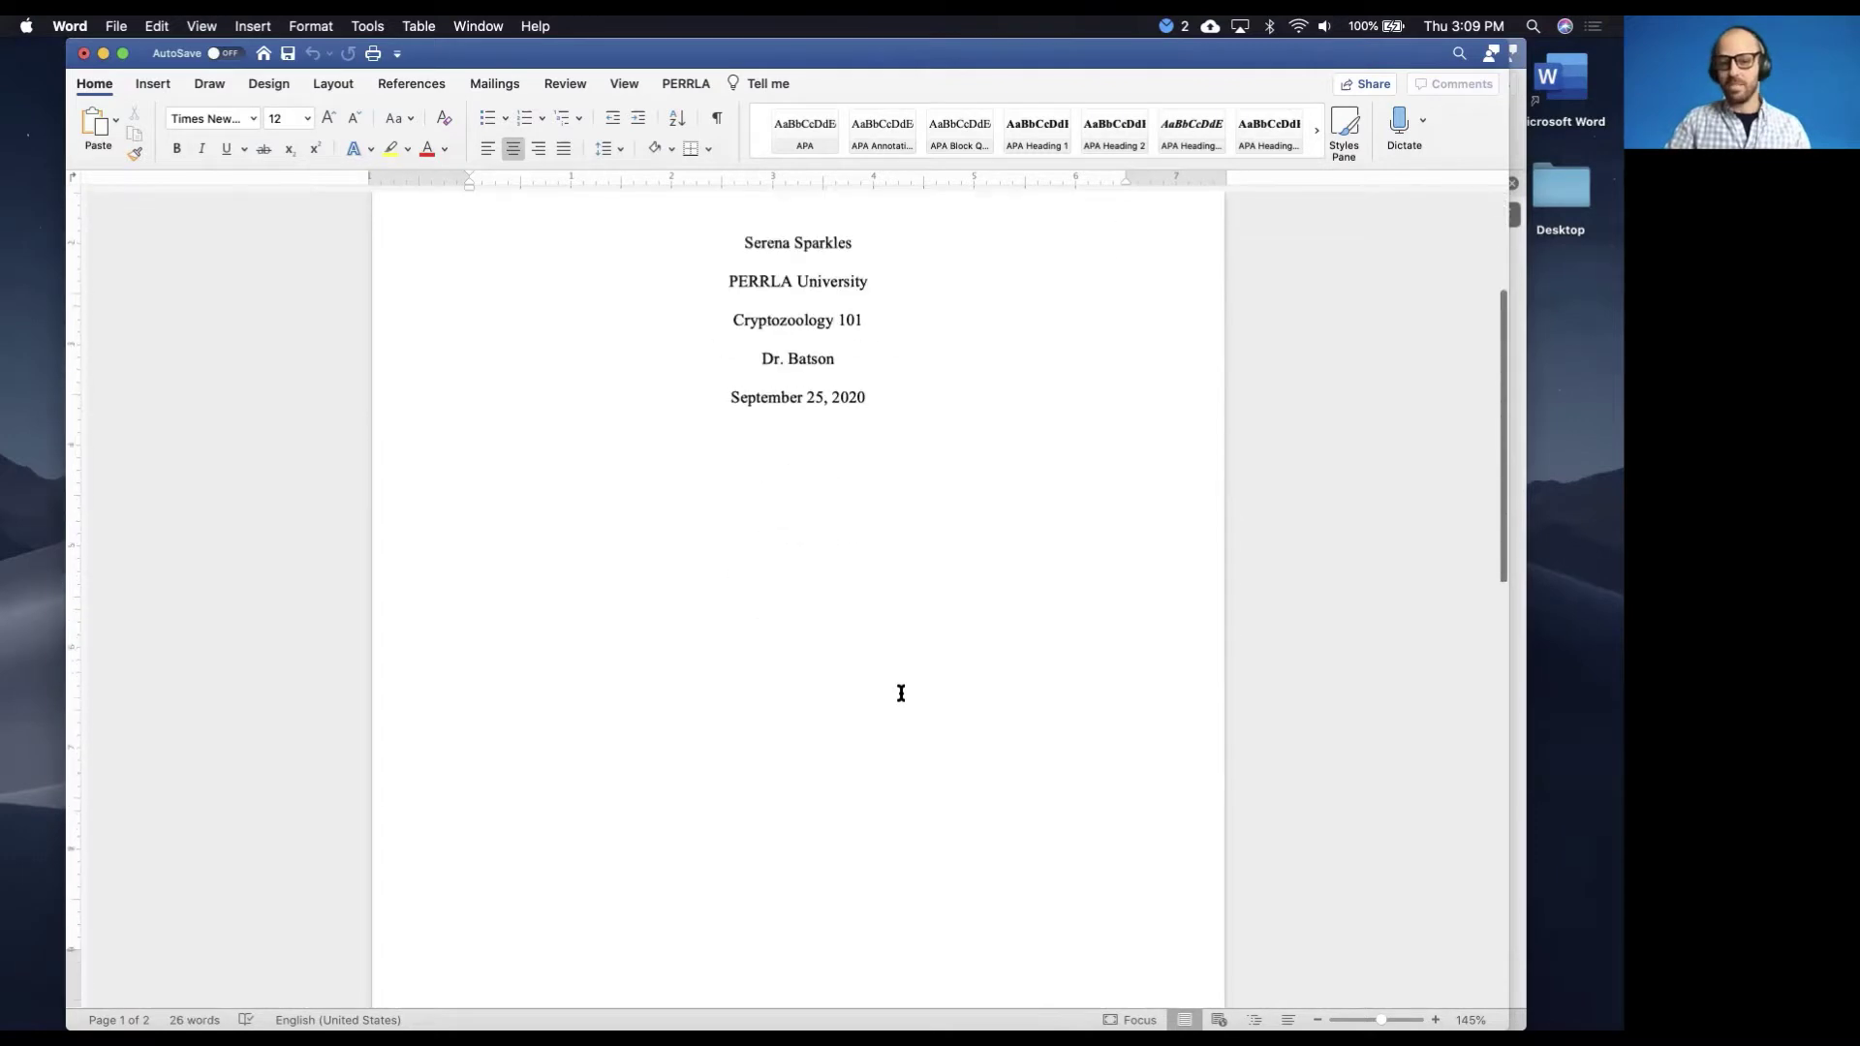
scroll(901, 694, down, 6)
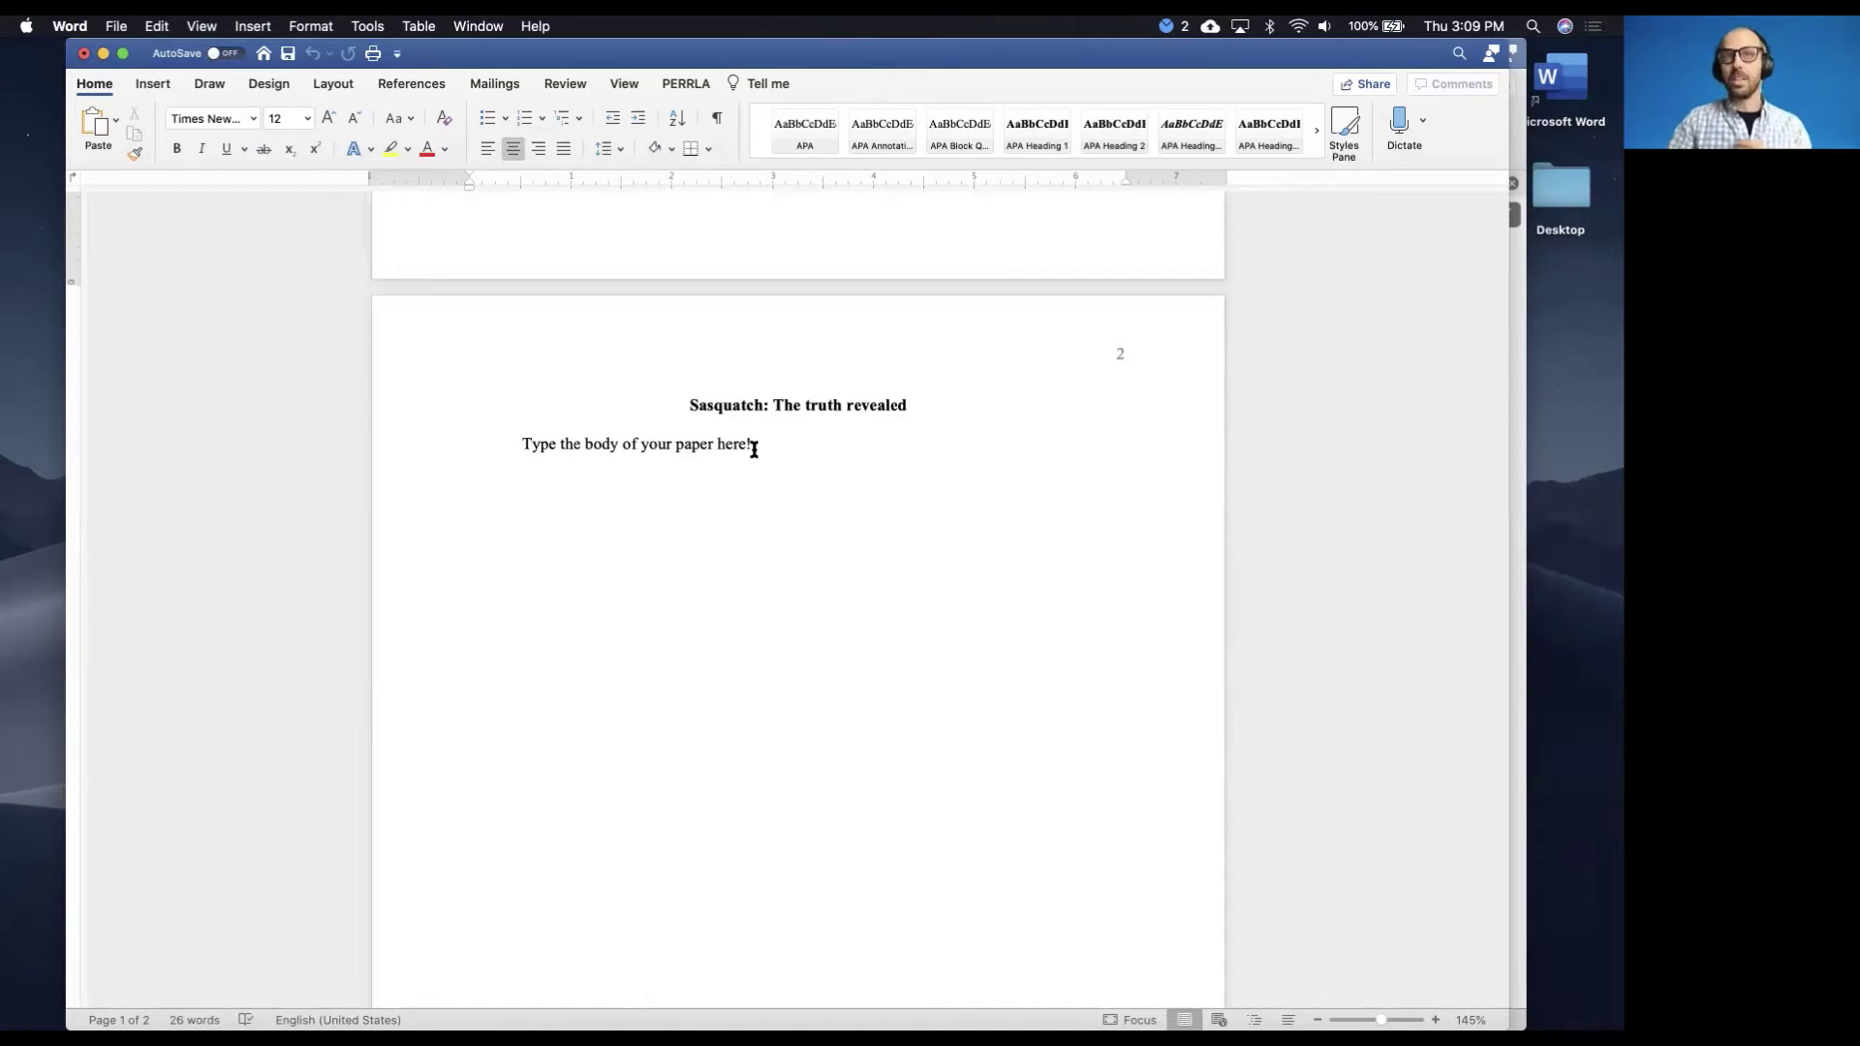
scroll(754, 449, up, 5)
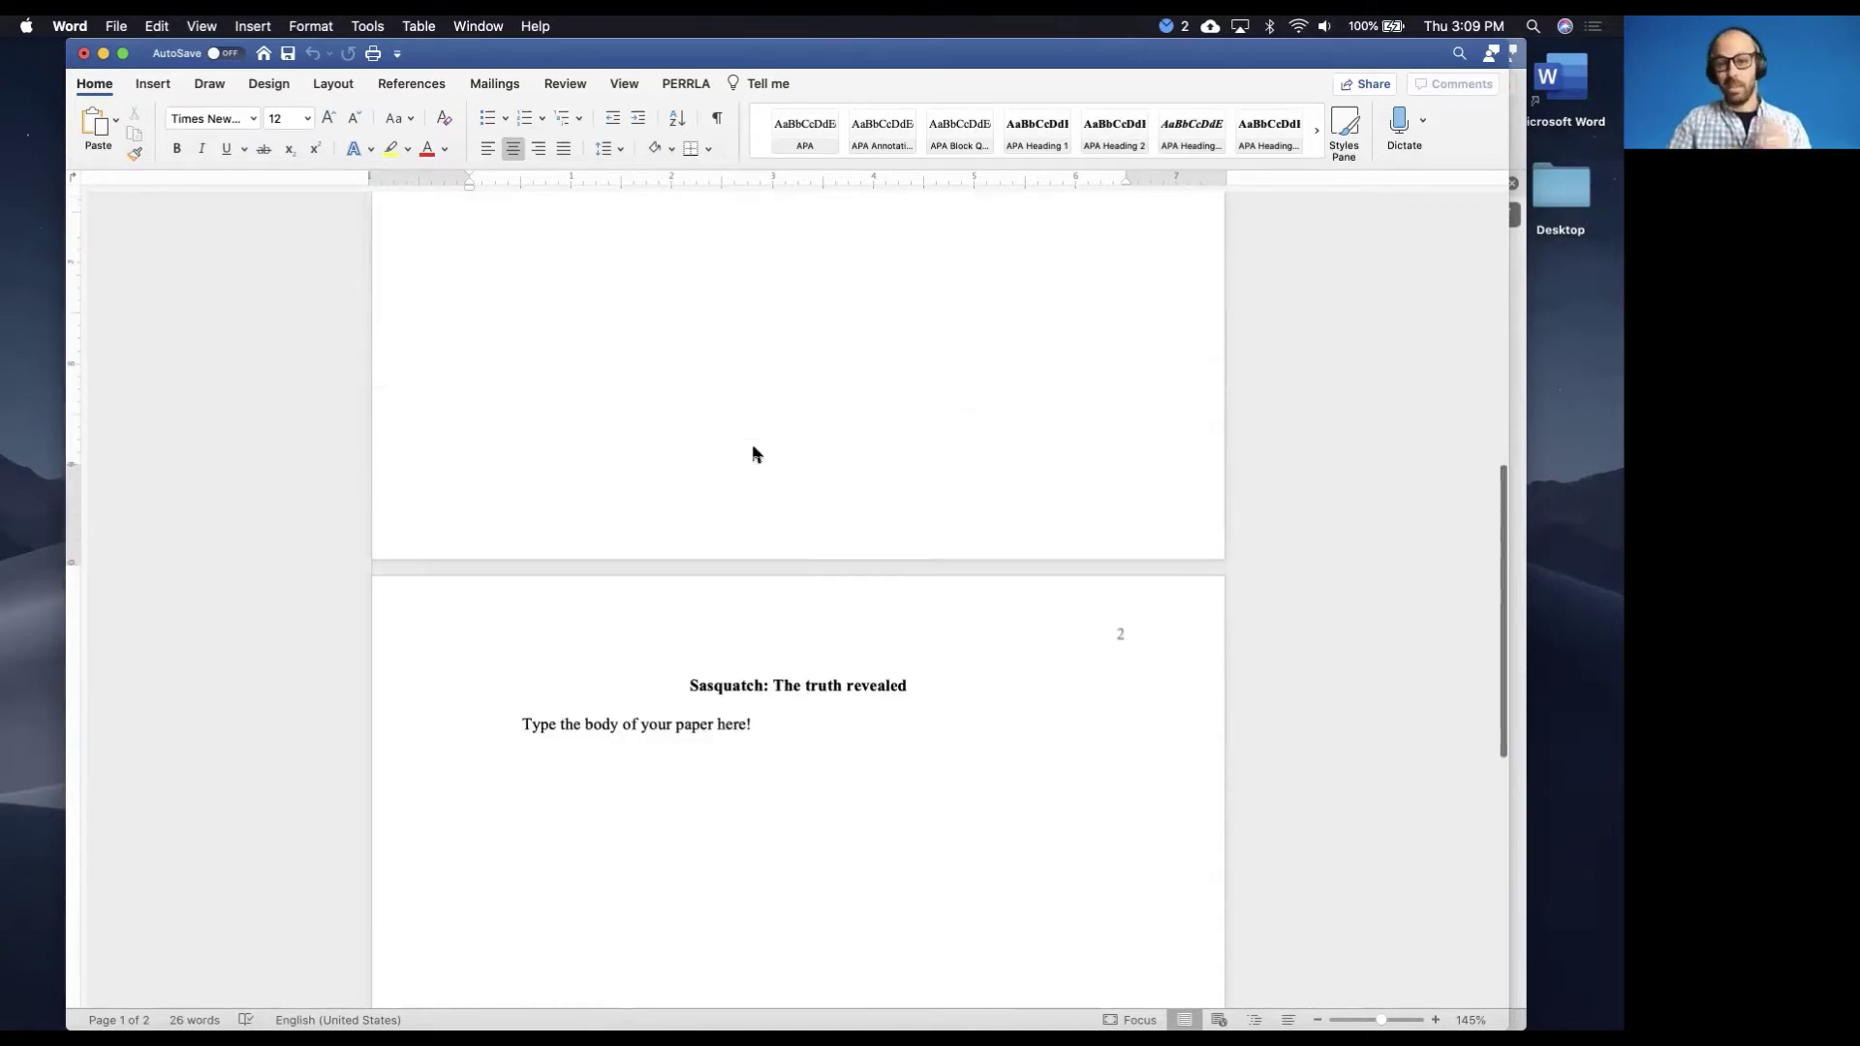
click(680, 83)
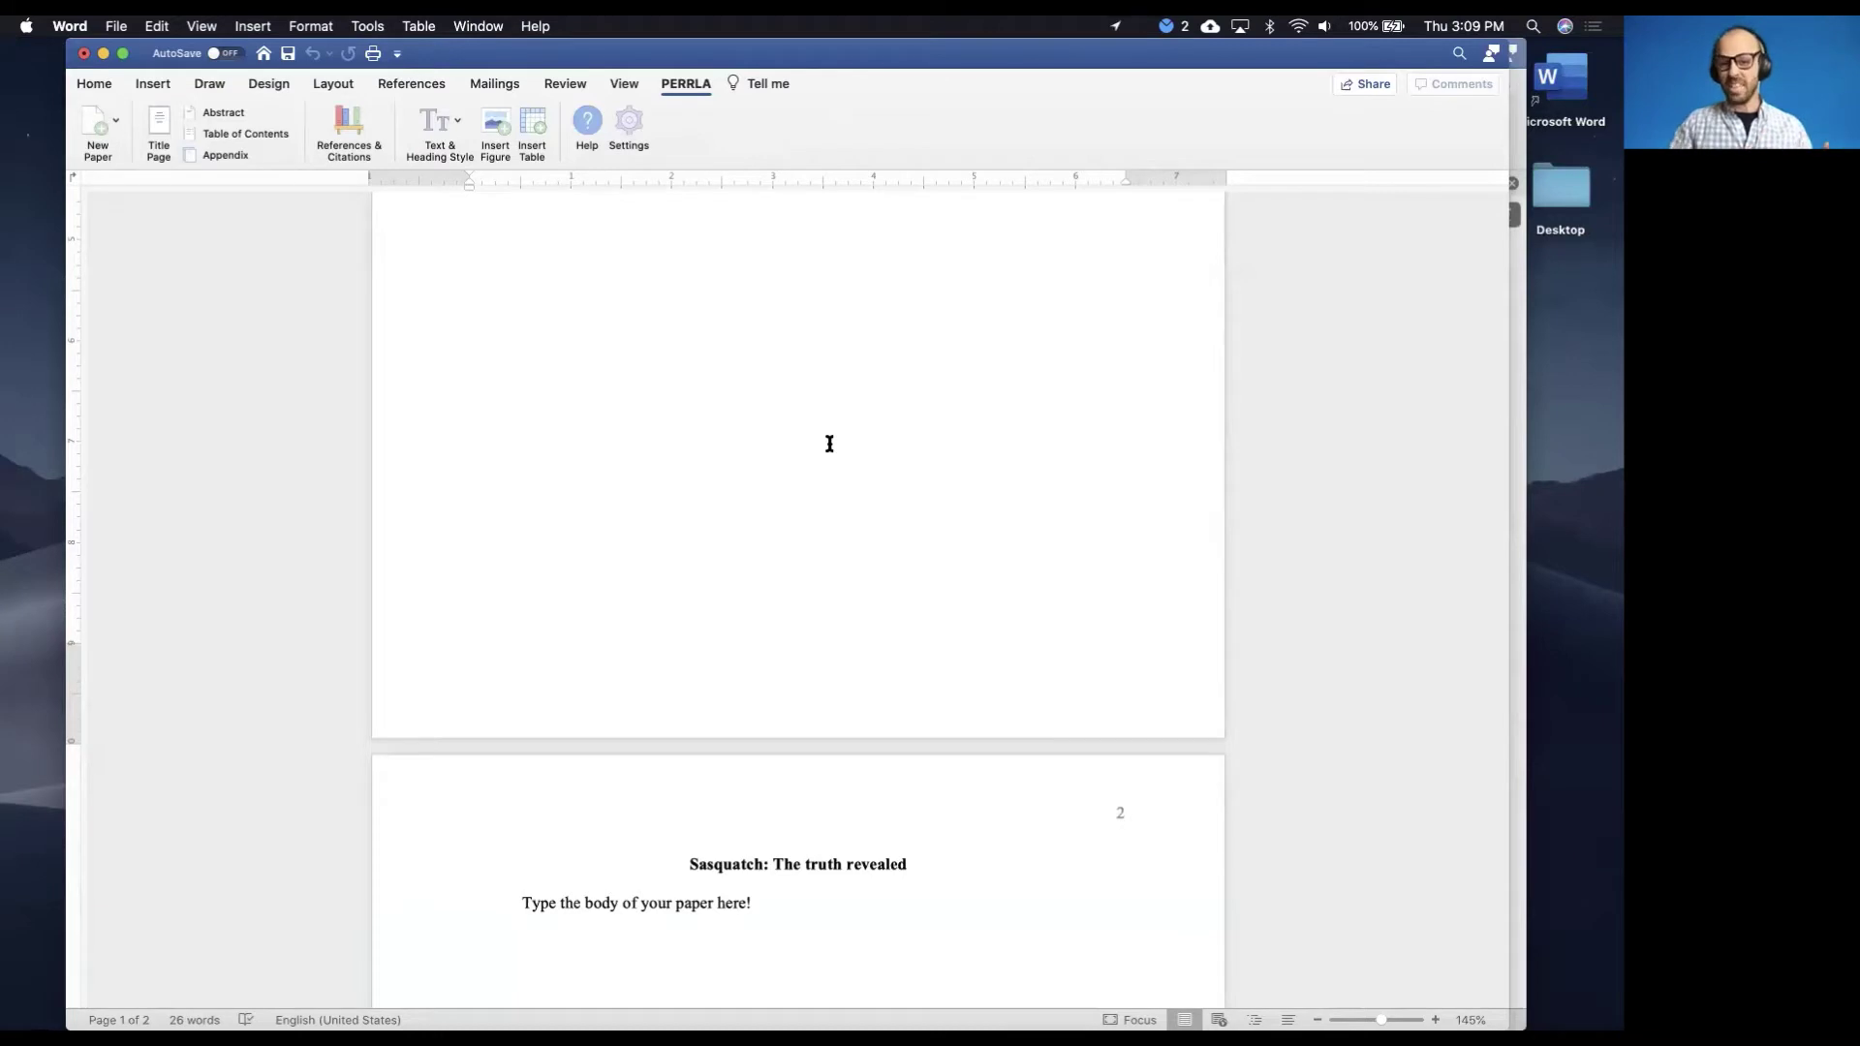
scroll(829, 444, down, 5)
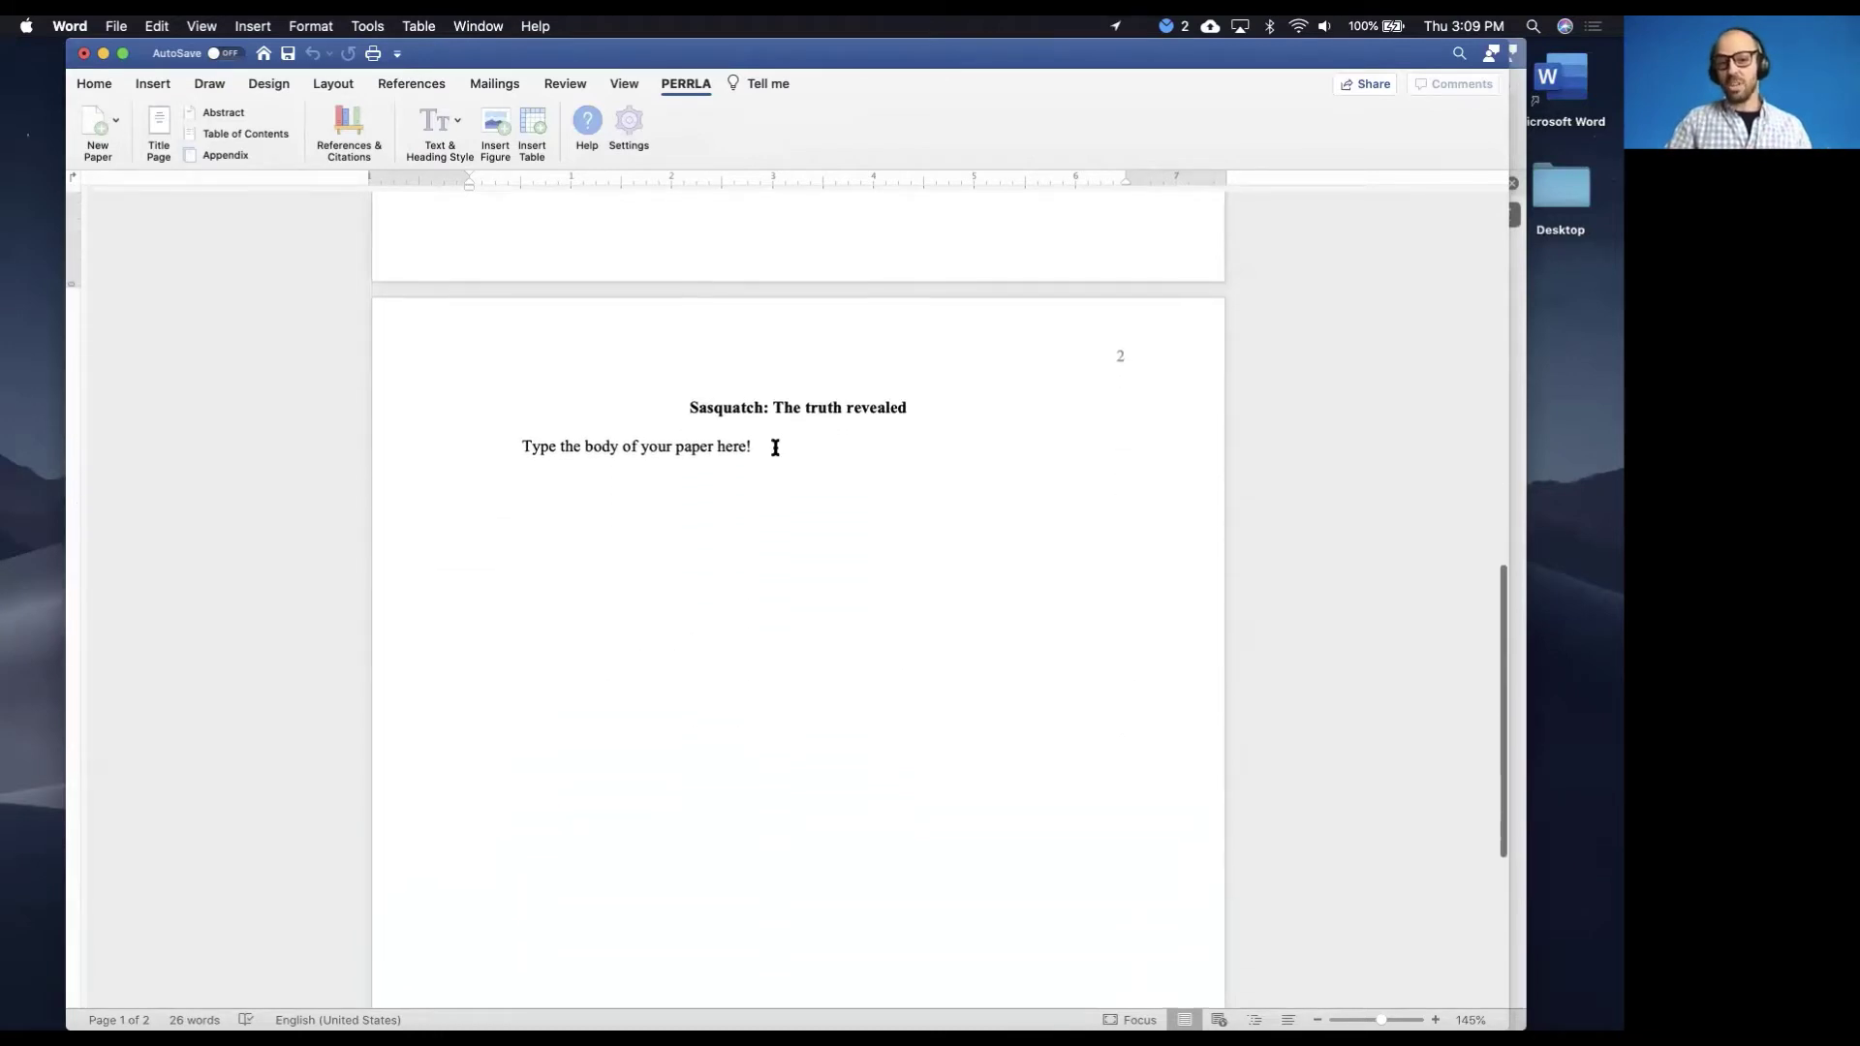
drag(775, 448, 510, 449)
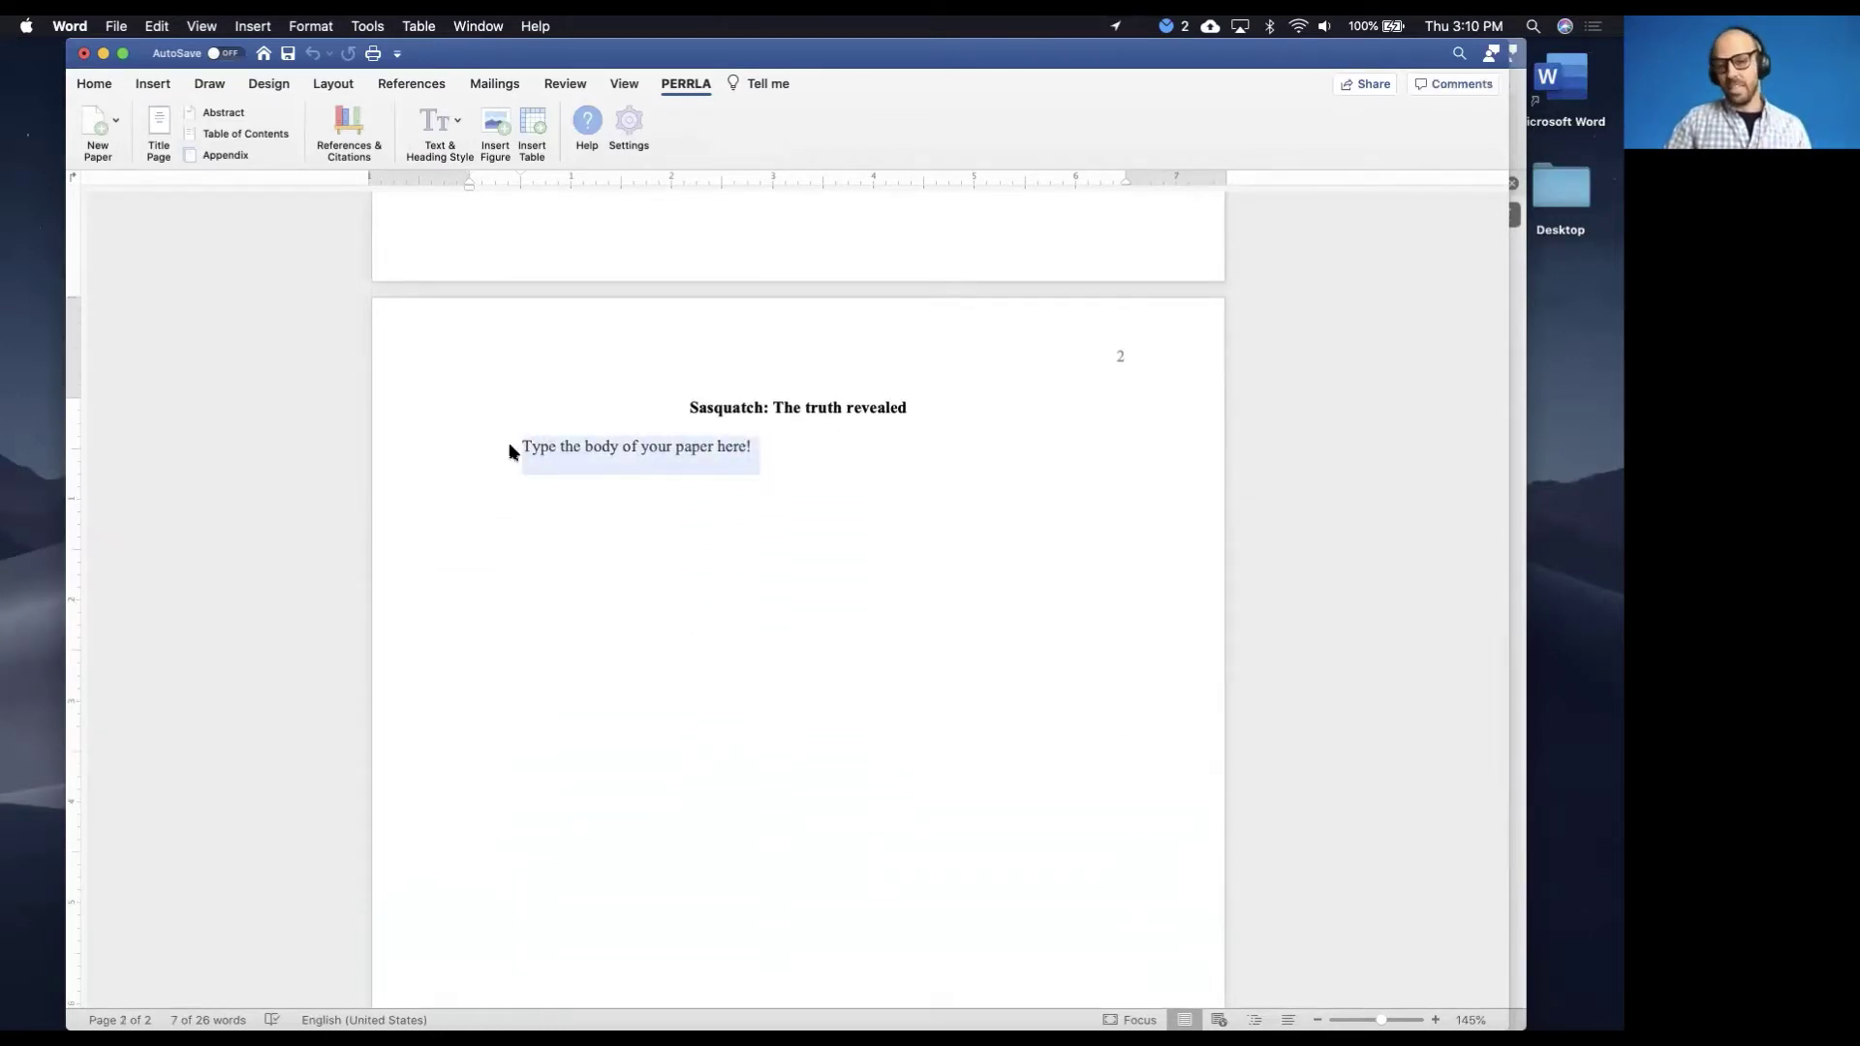
Close the leftover blank Document2 without saving it, keeping the new Sasquatch paper open
drag(746, 54, 780, 112)
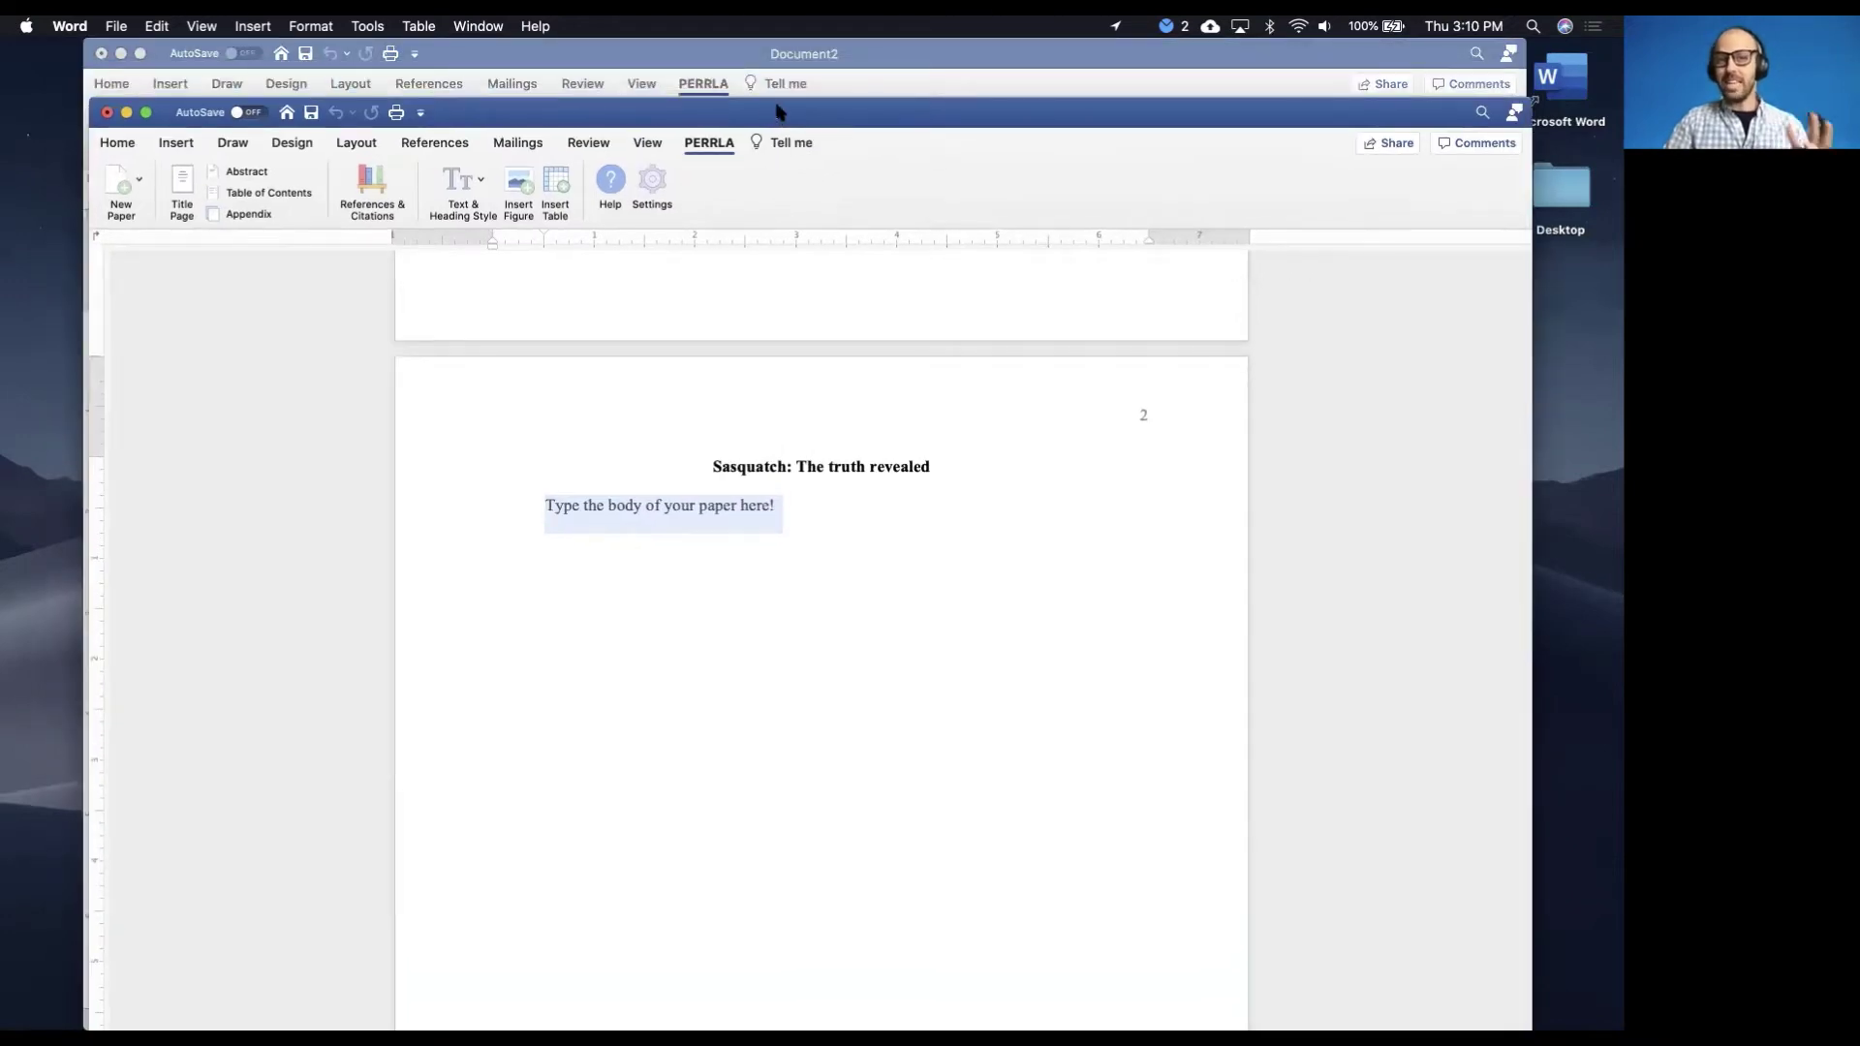
click(675, 57)
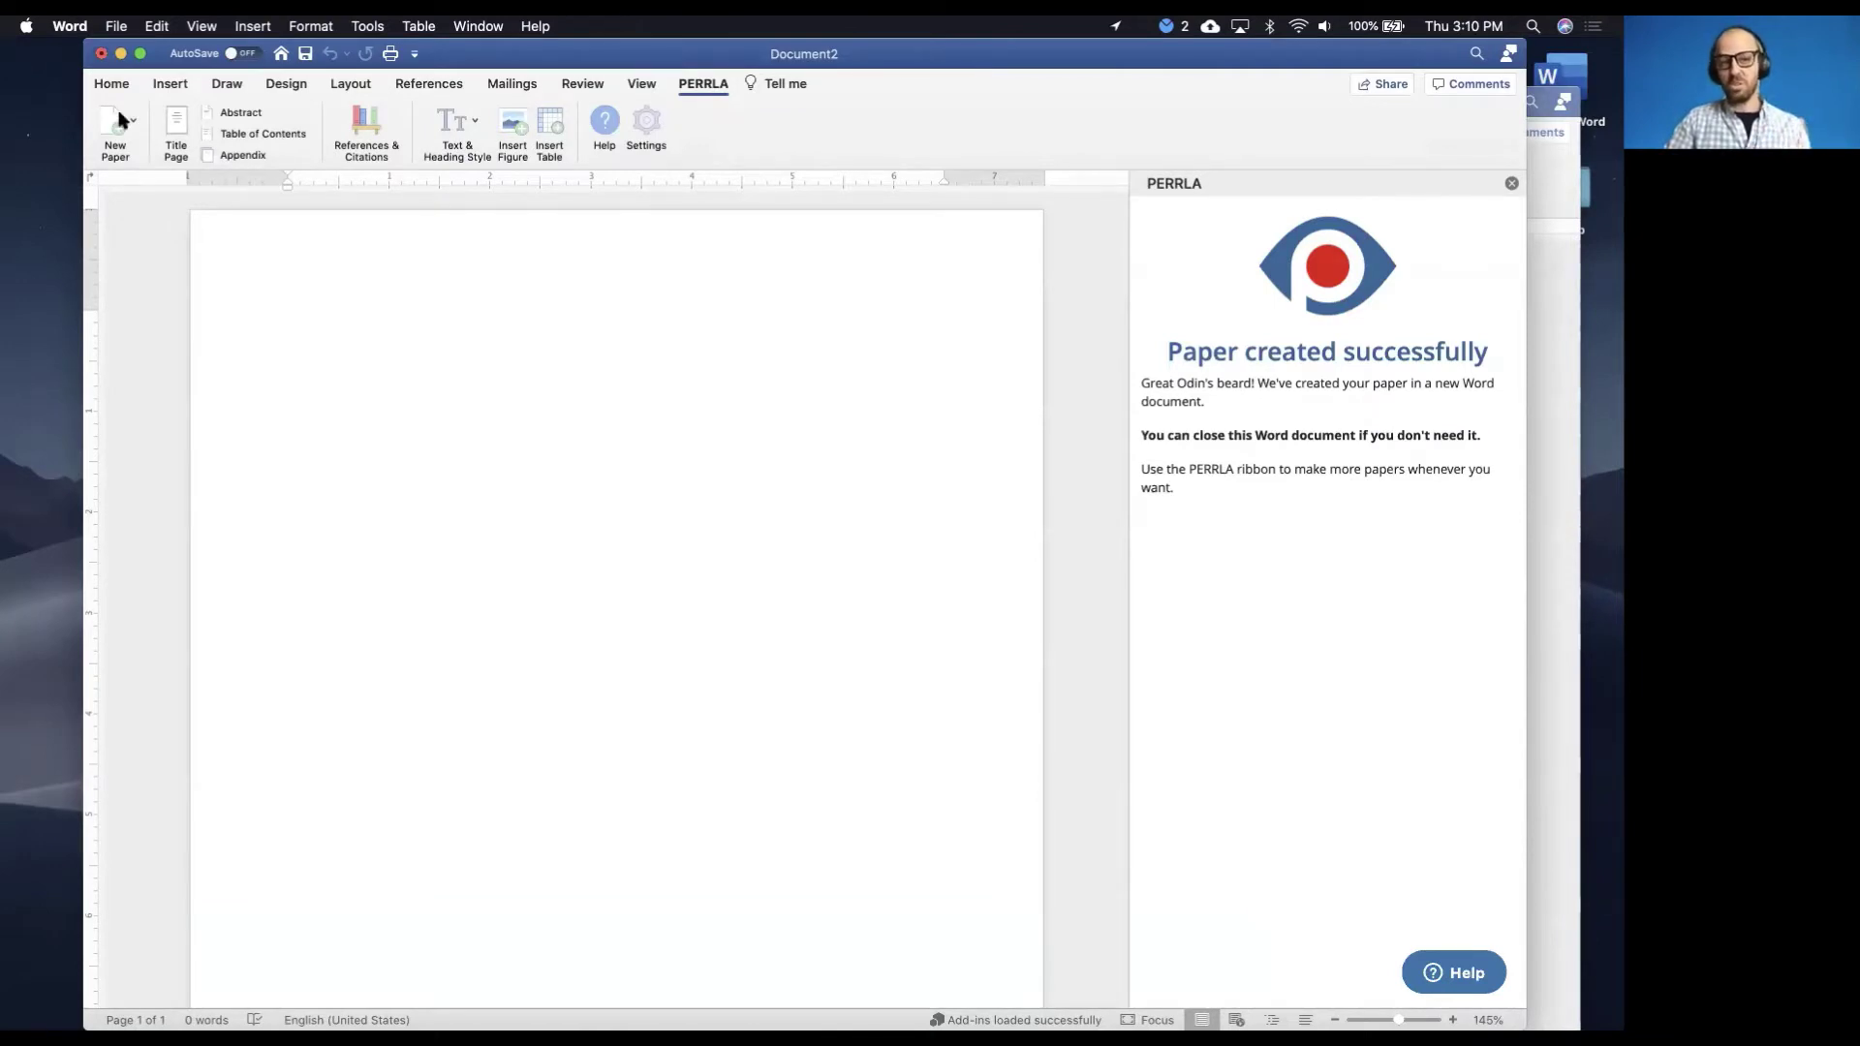
click(100, 55)
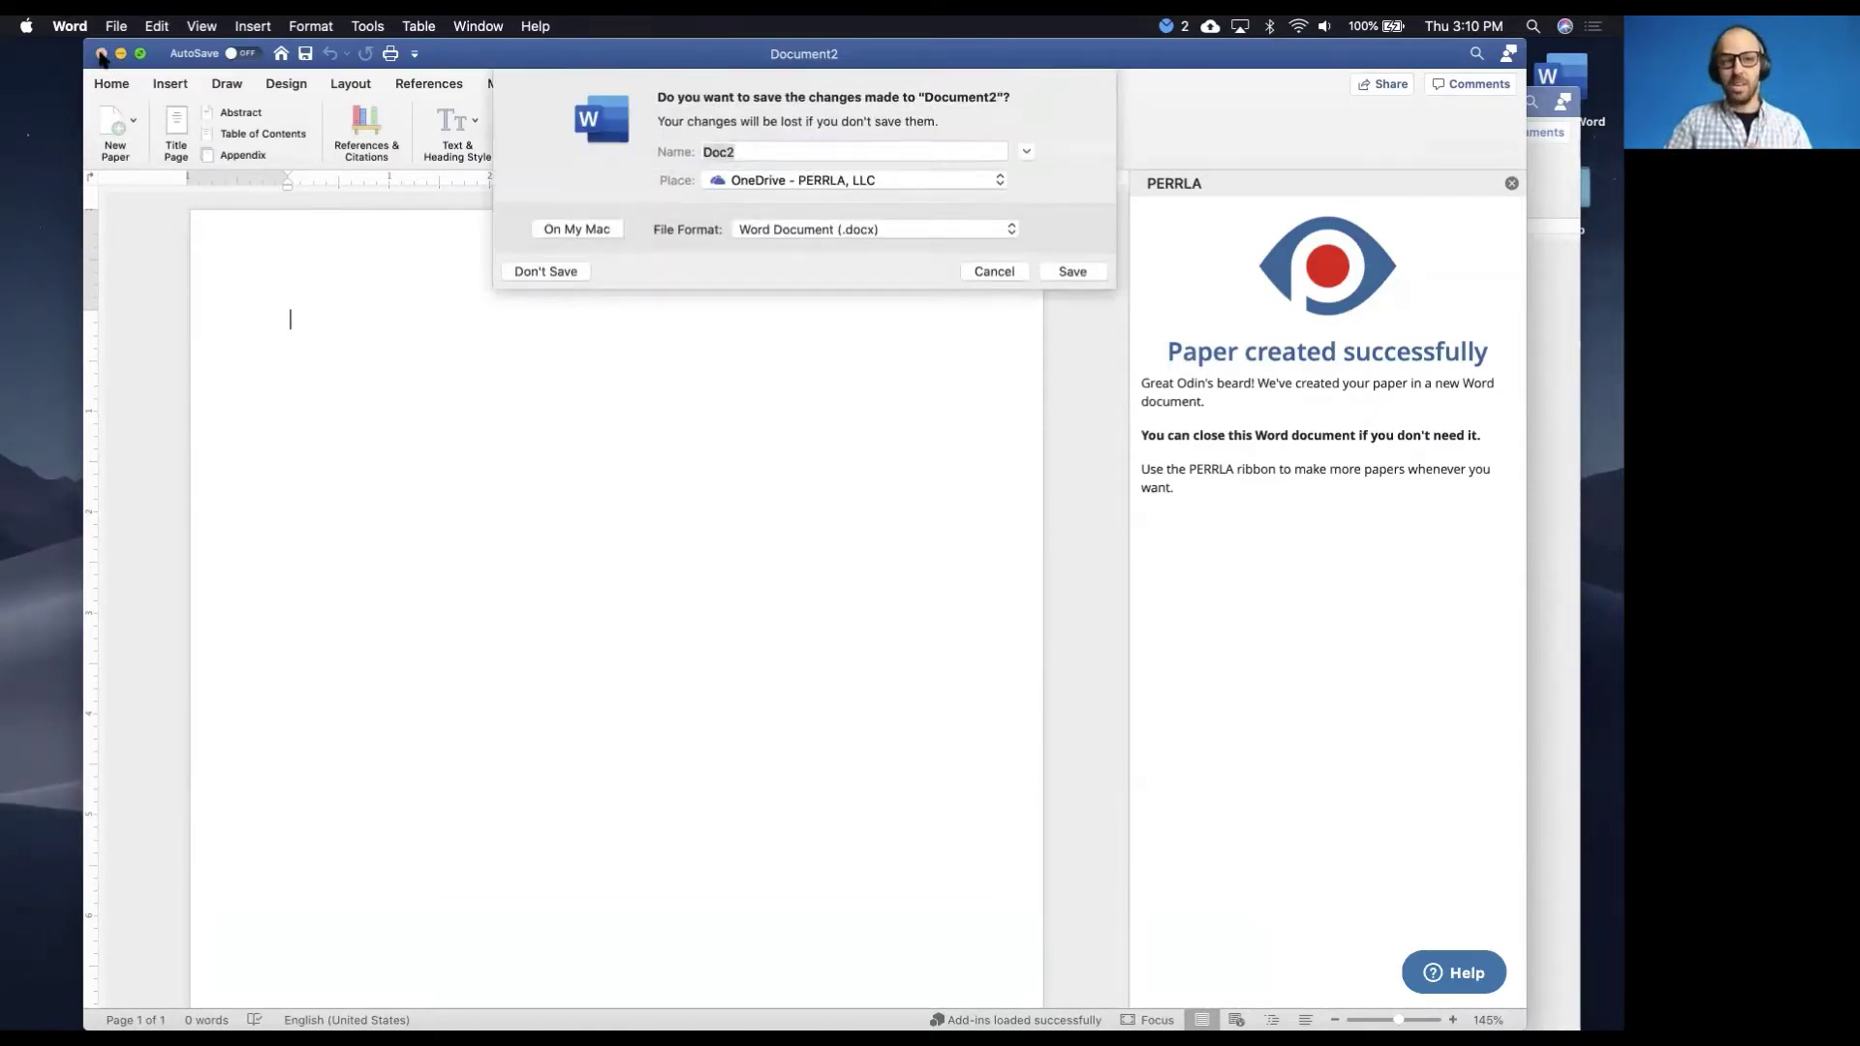
click(543, 270)
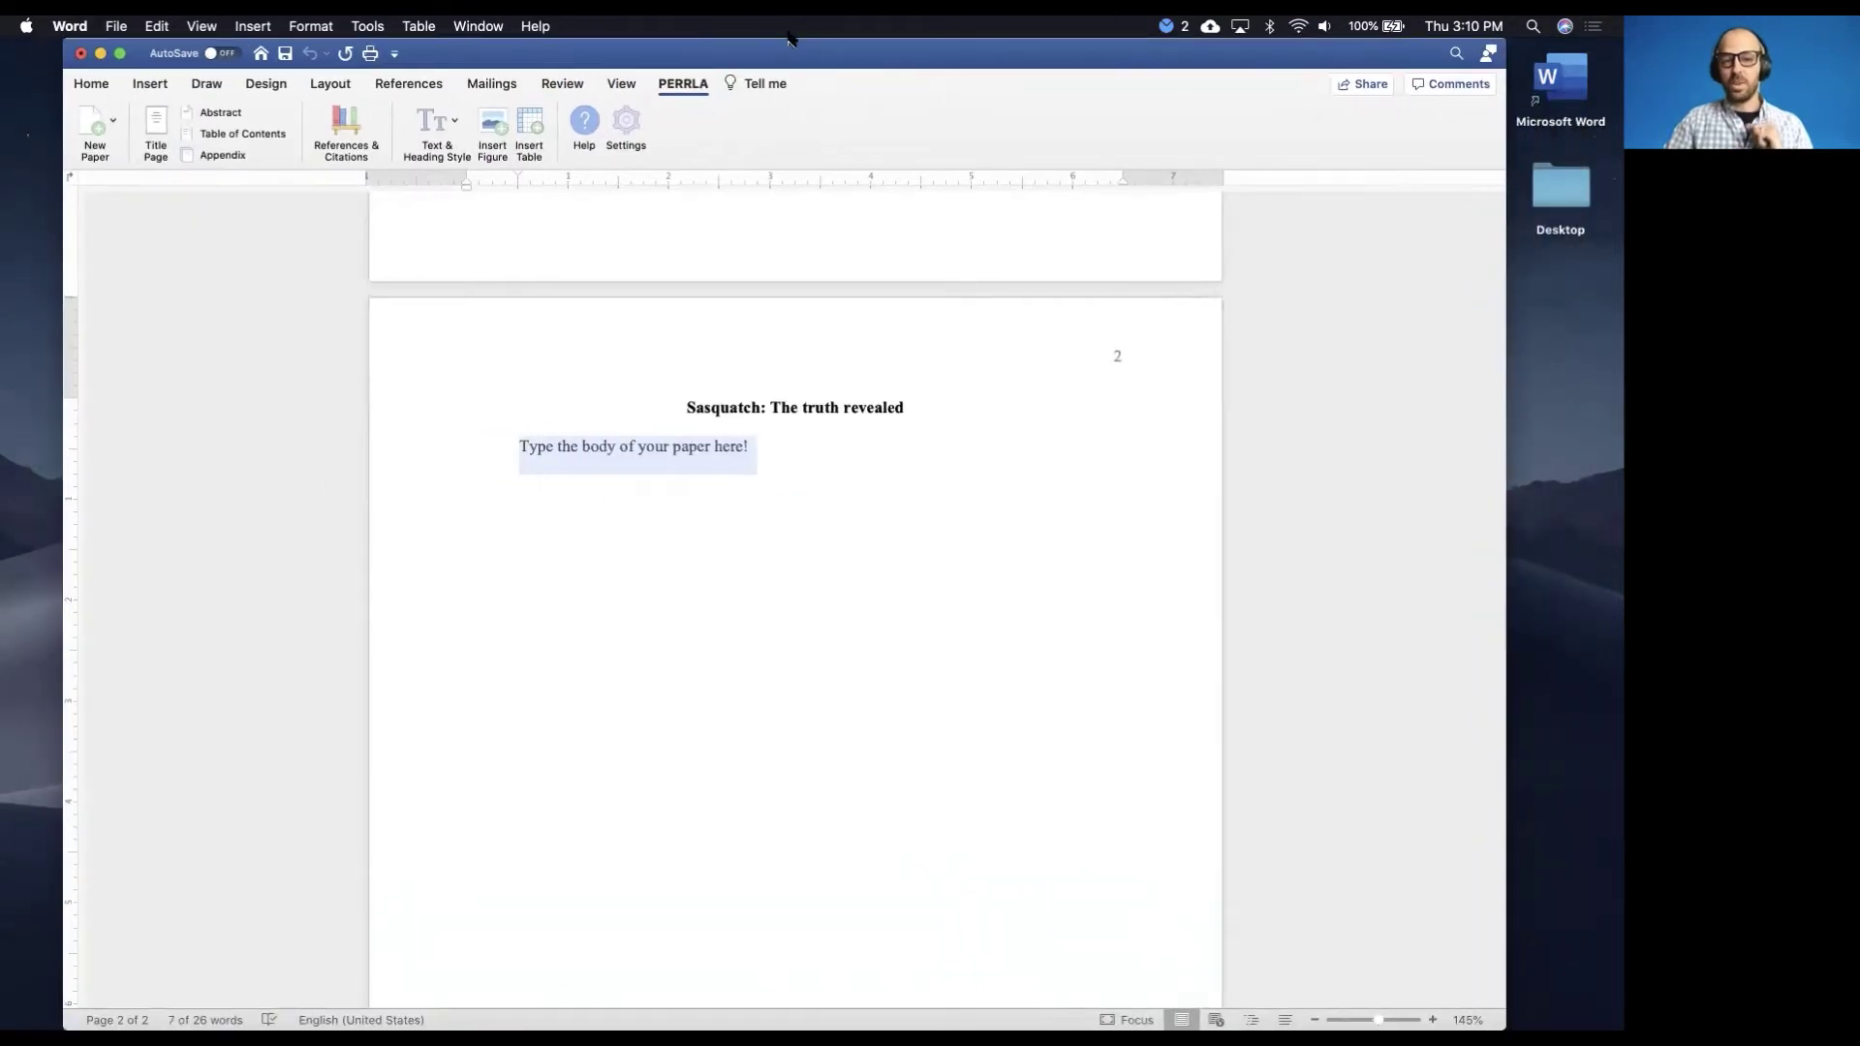
Place the cursor after the body placeholder text, show References & Citations in a wider pane, and start creating a new reference
click(764, 472)
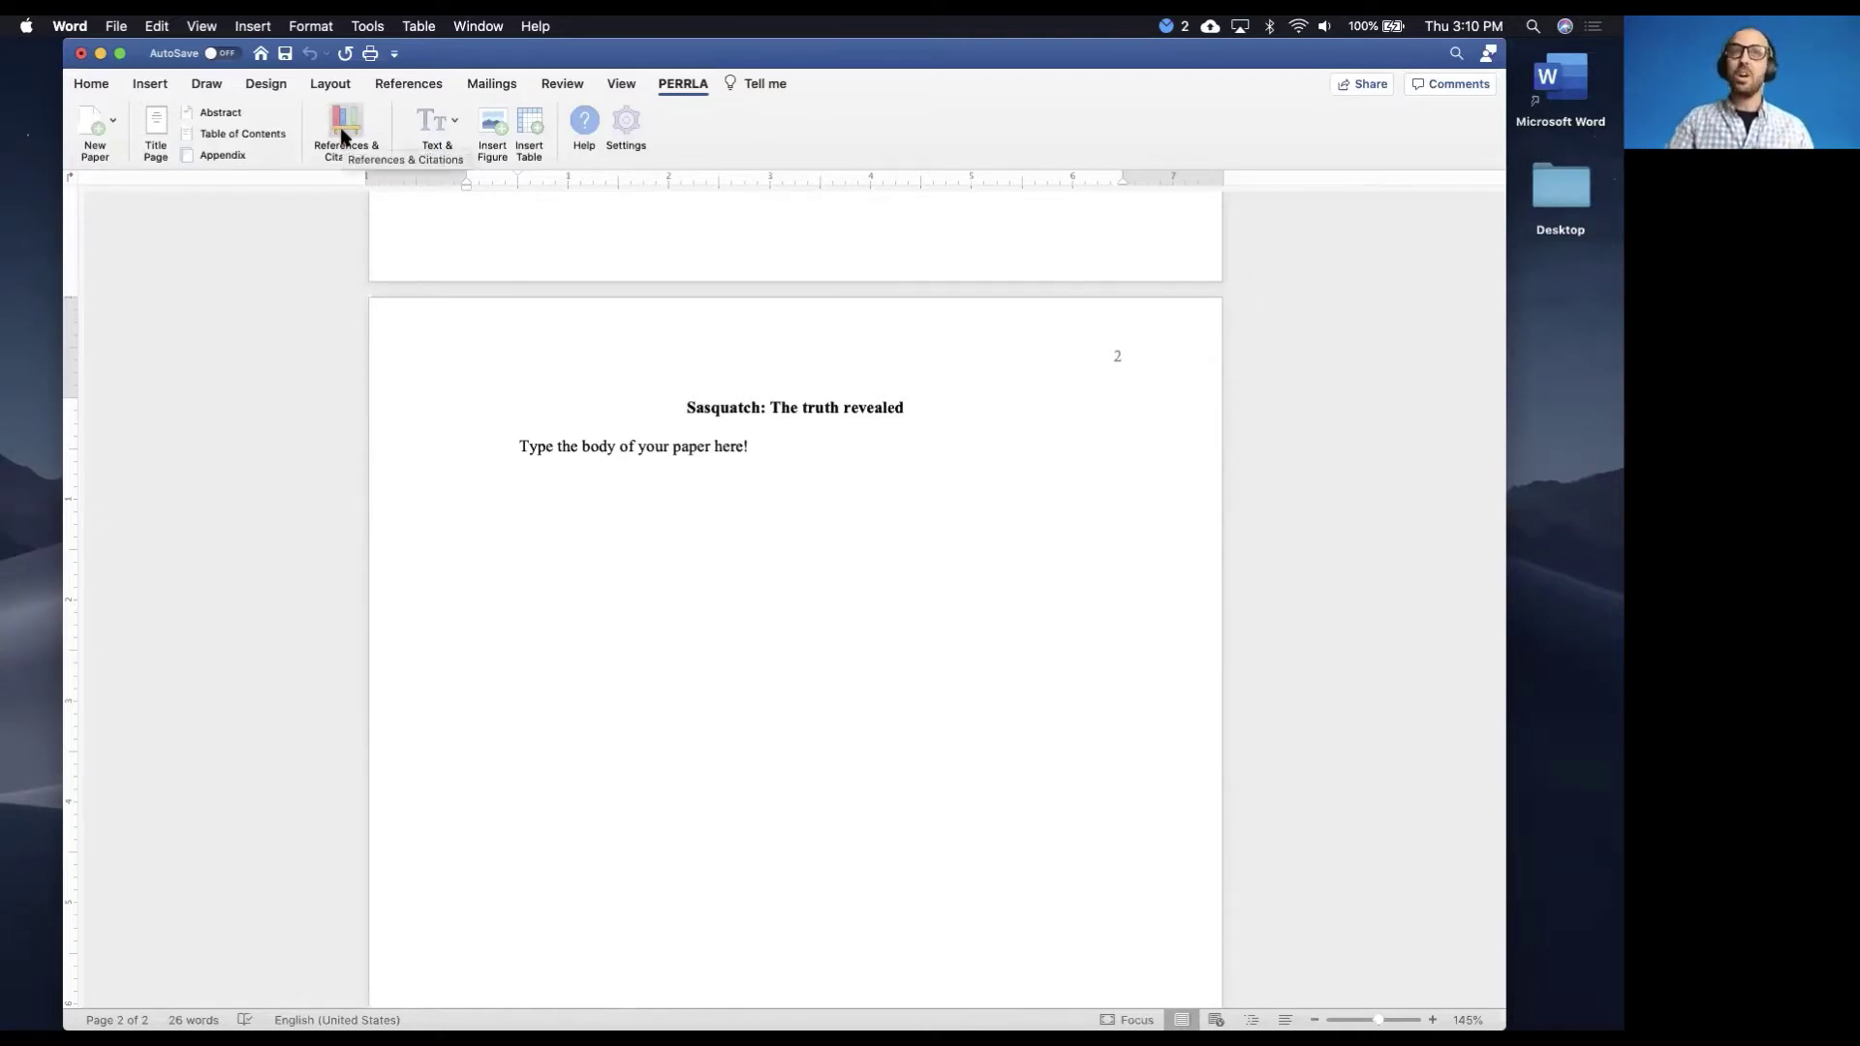
click(342, 137)
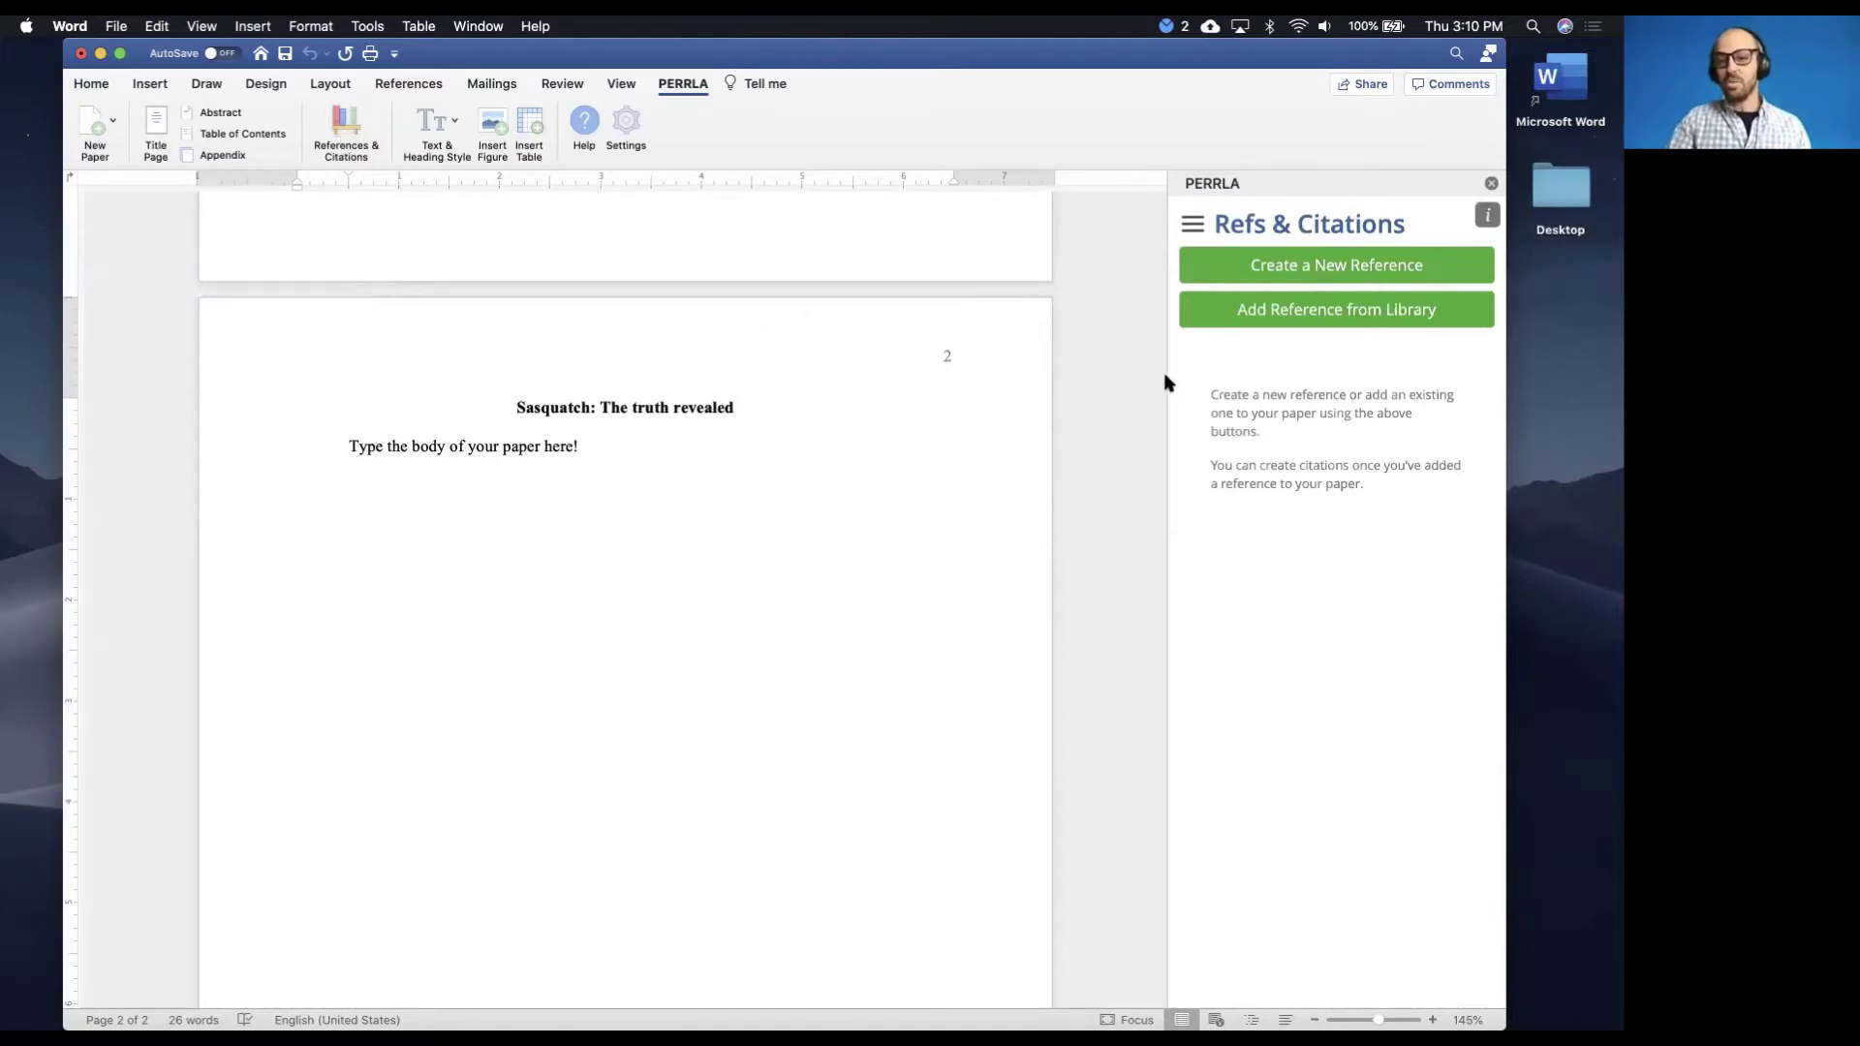
drag(1164, 376, 1065, 380)
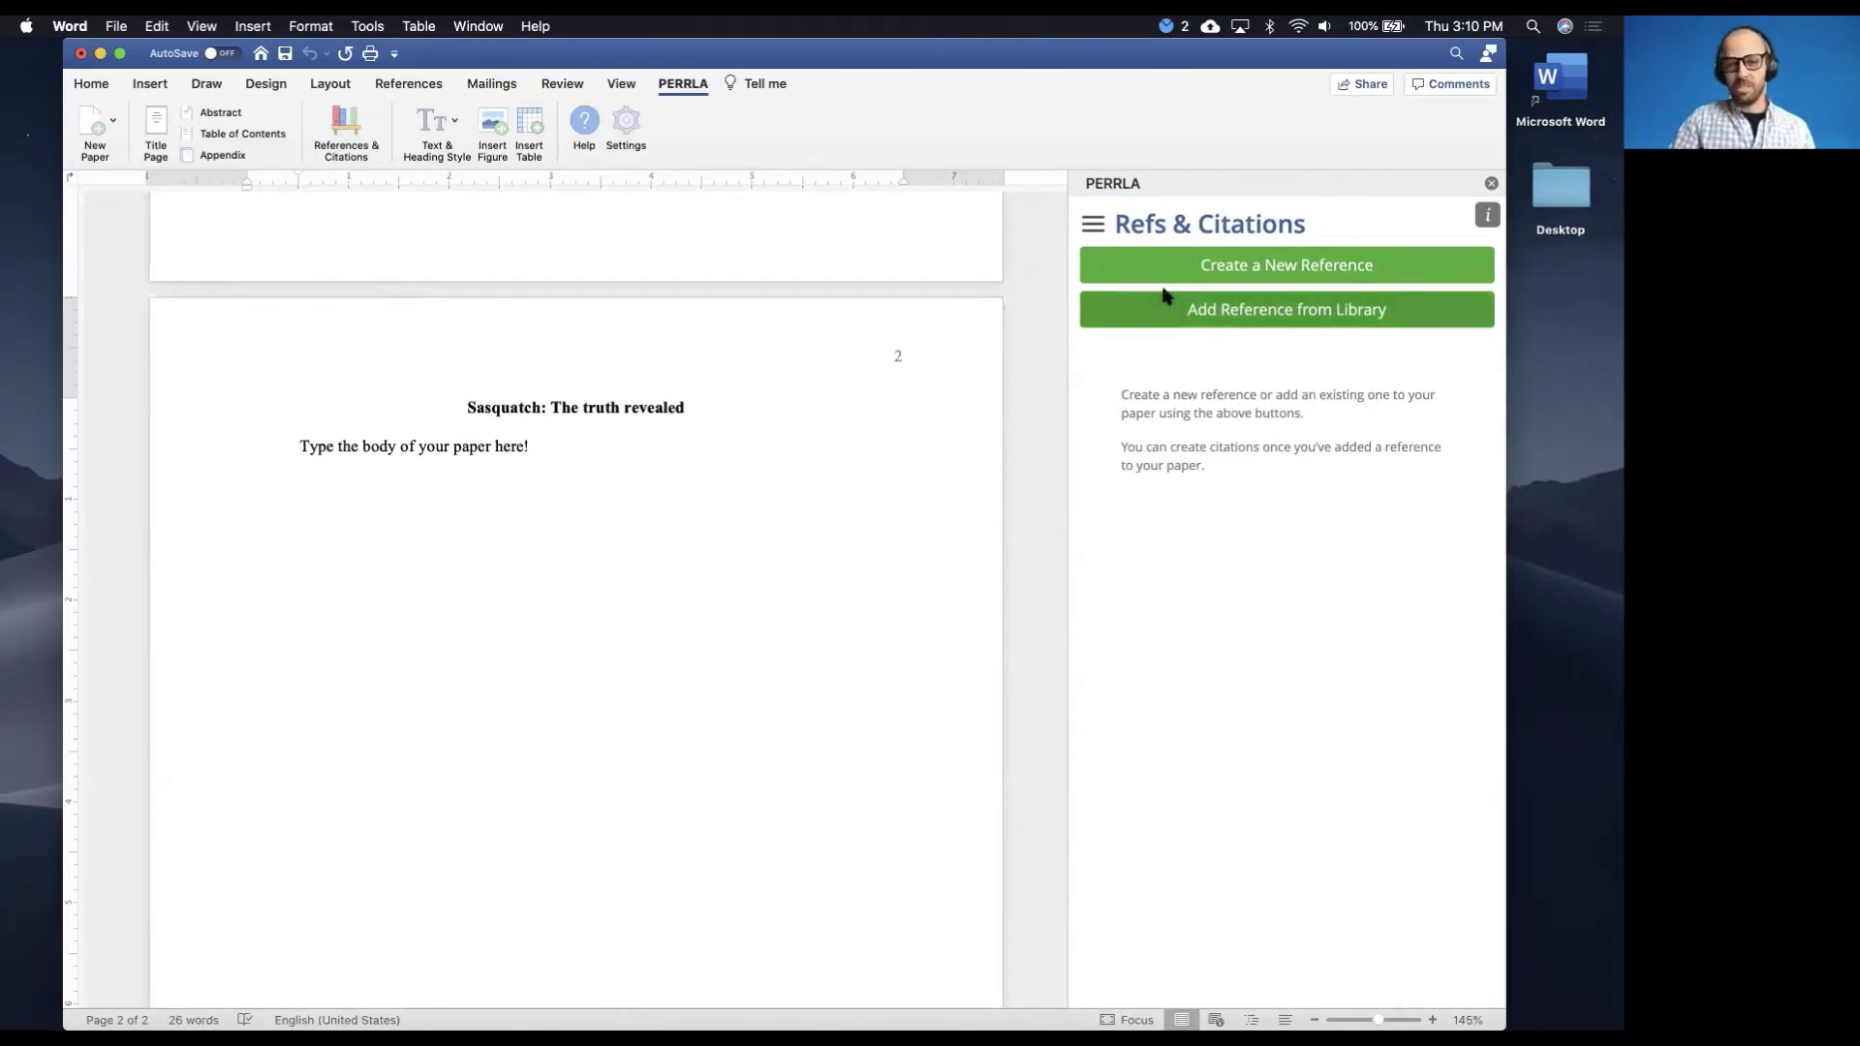
click(1134, 274)
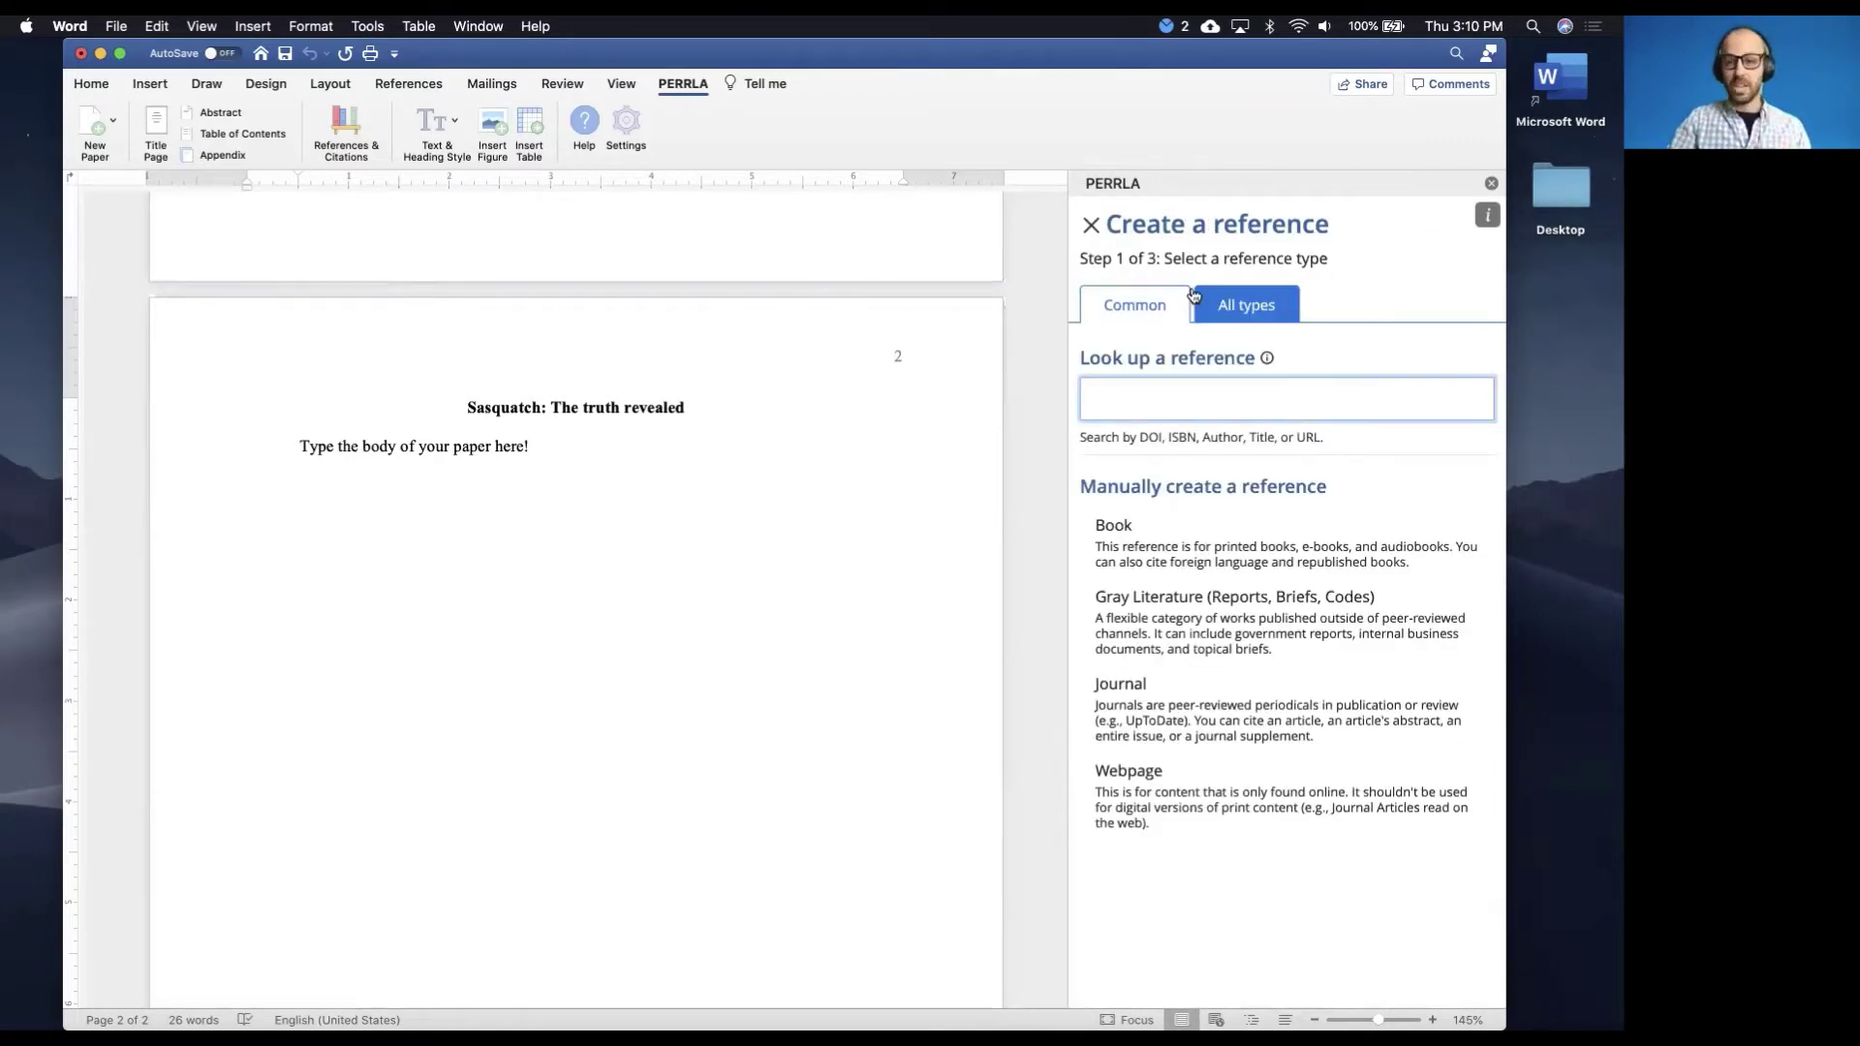
Examine the full list of reference types across all categories and return to the common reference types
click(1222, 305)
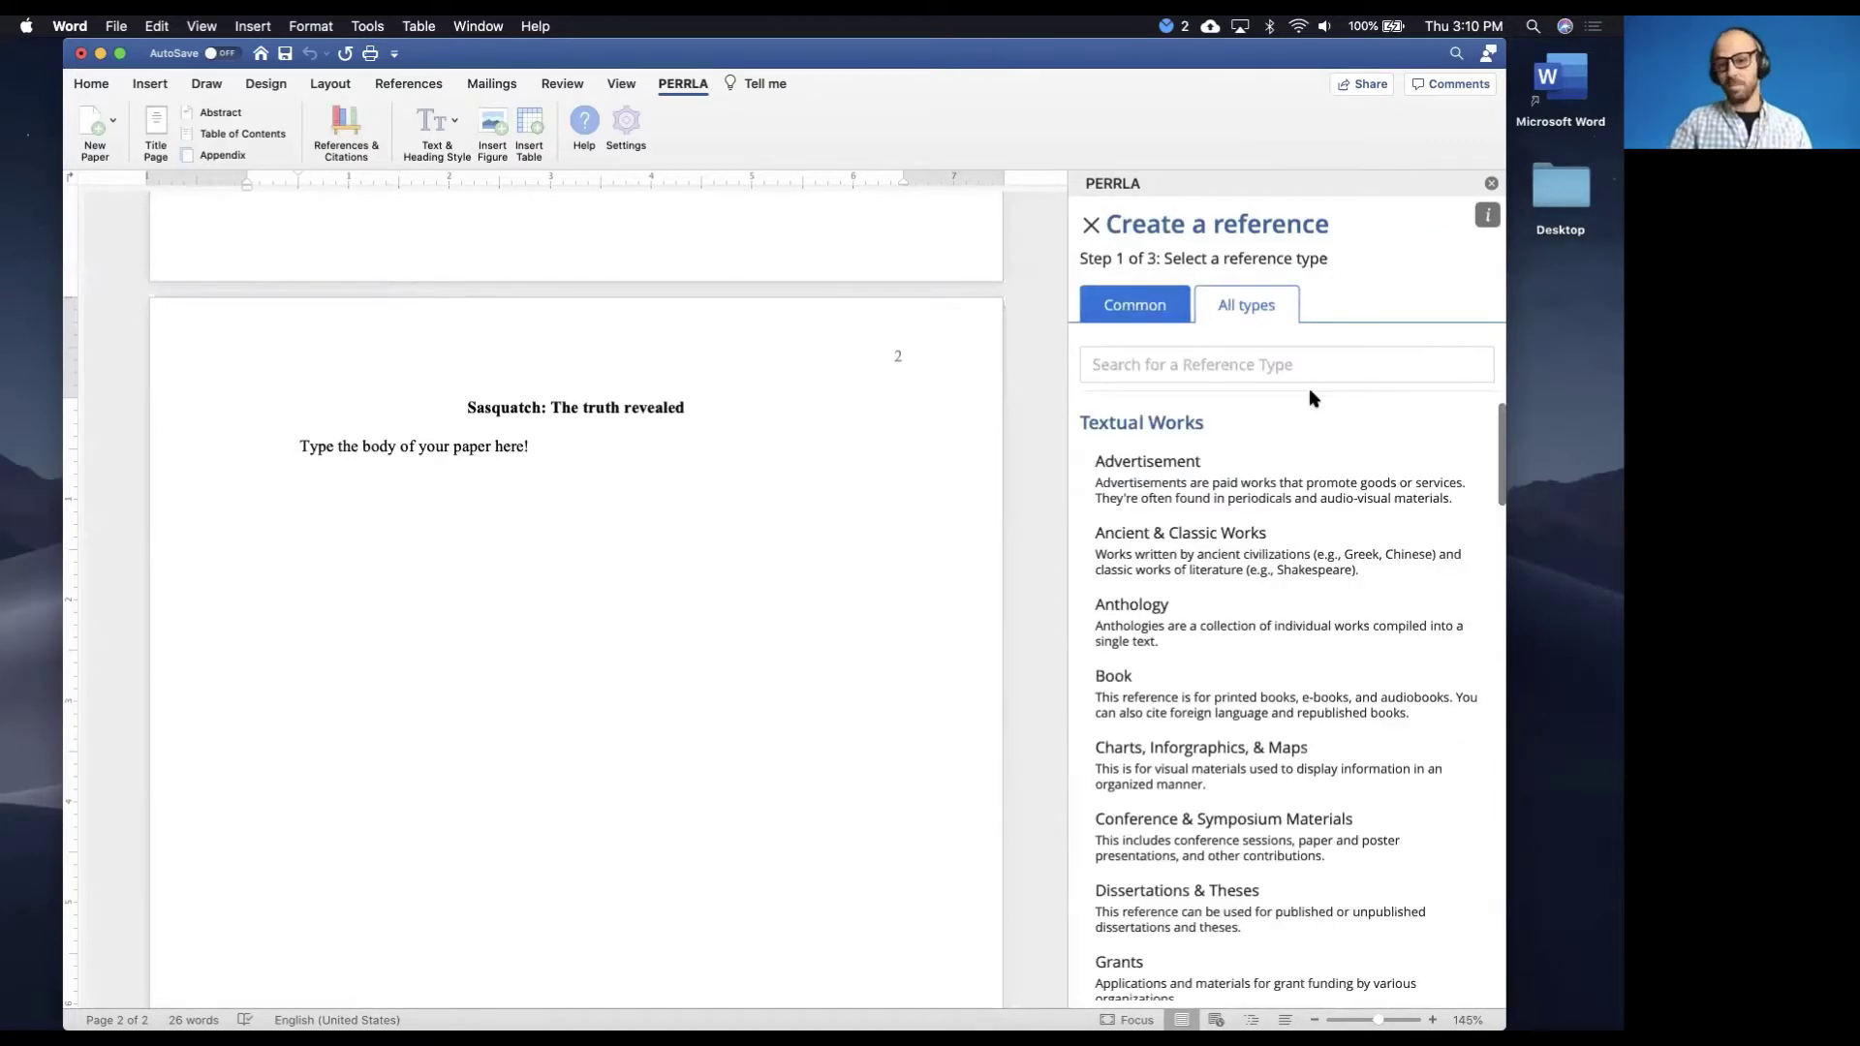
scroll(1356, 487, down, 2)
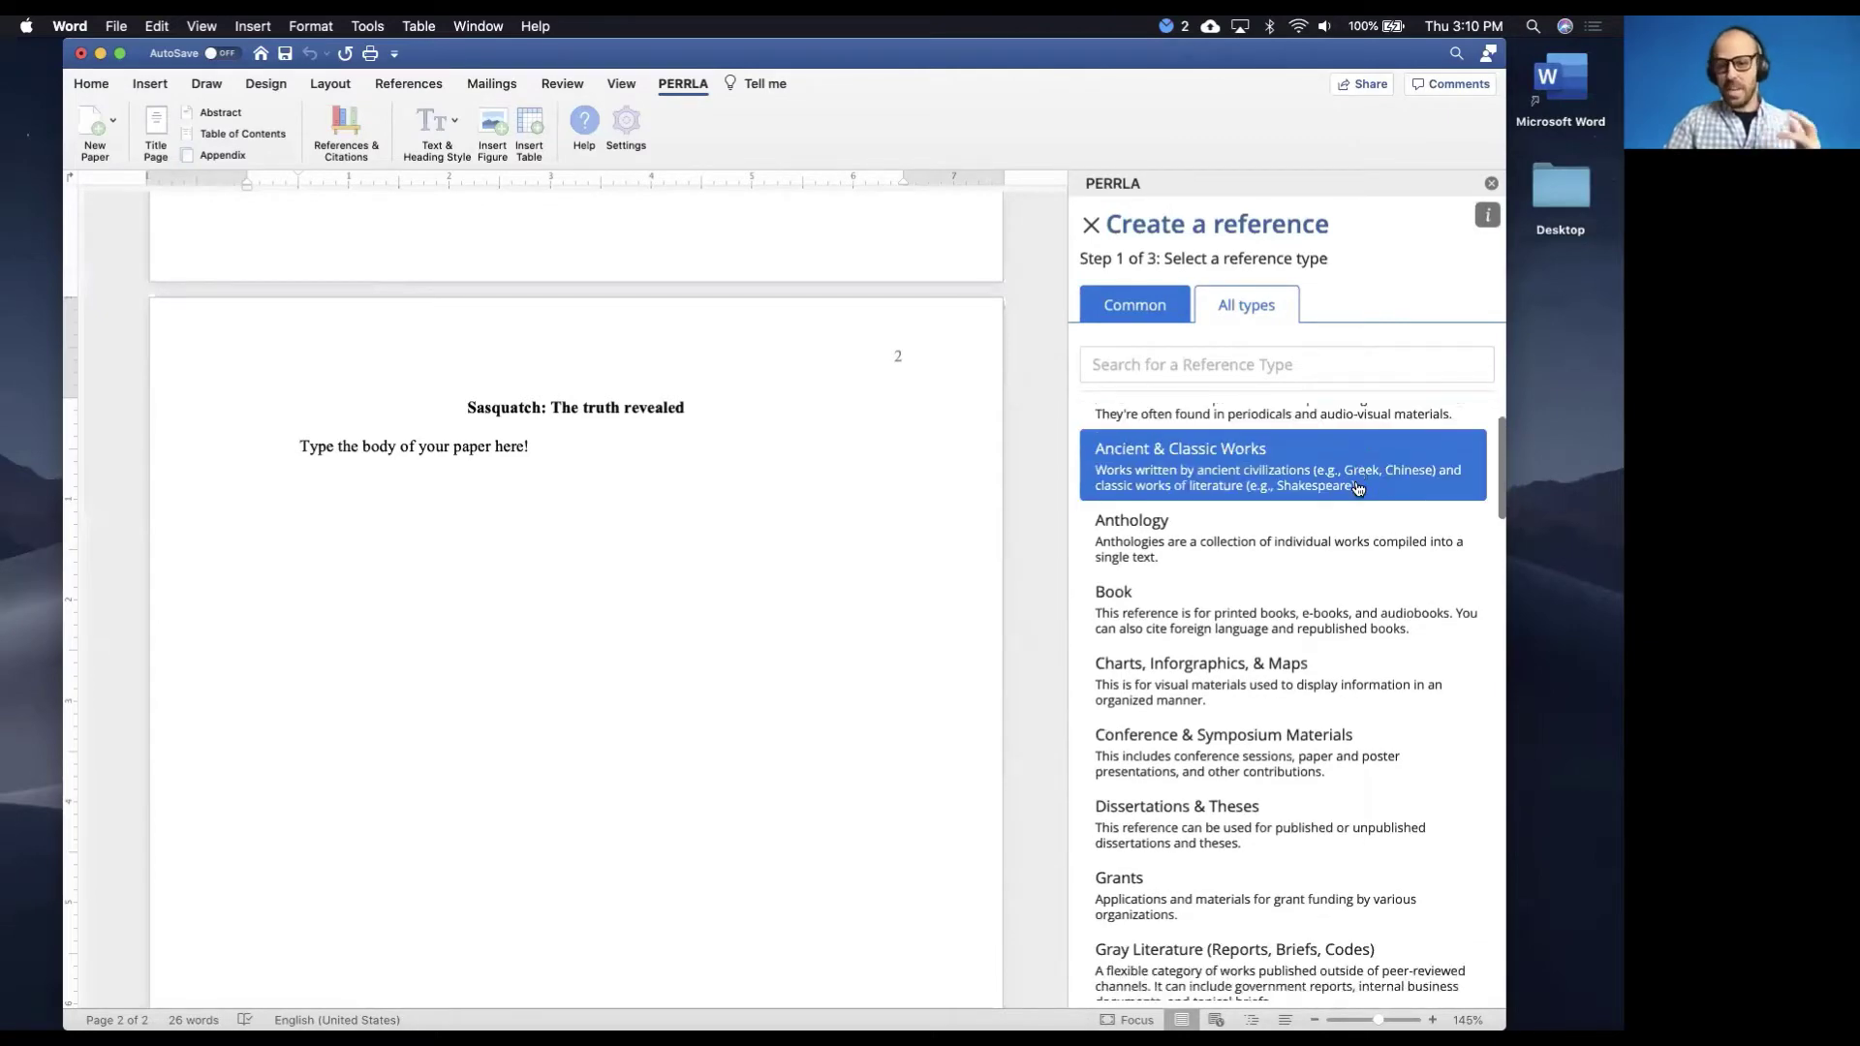
scroll(1358, 487, down, 10)
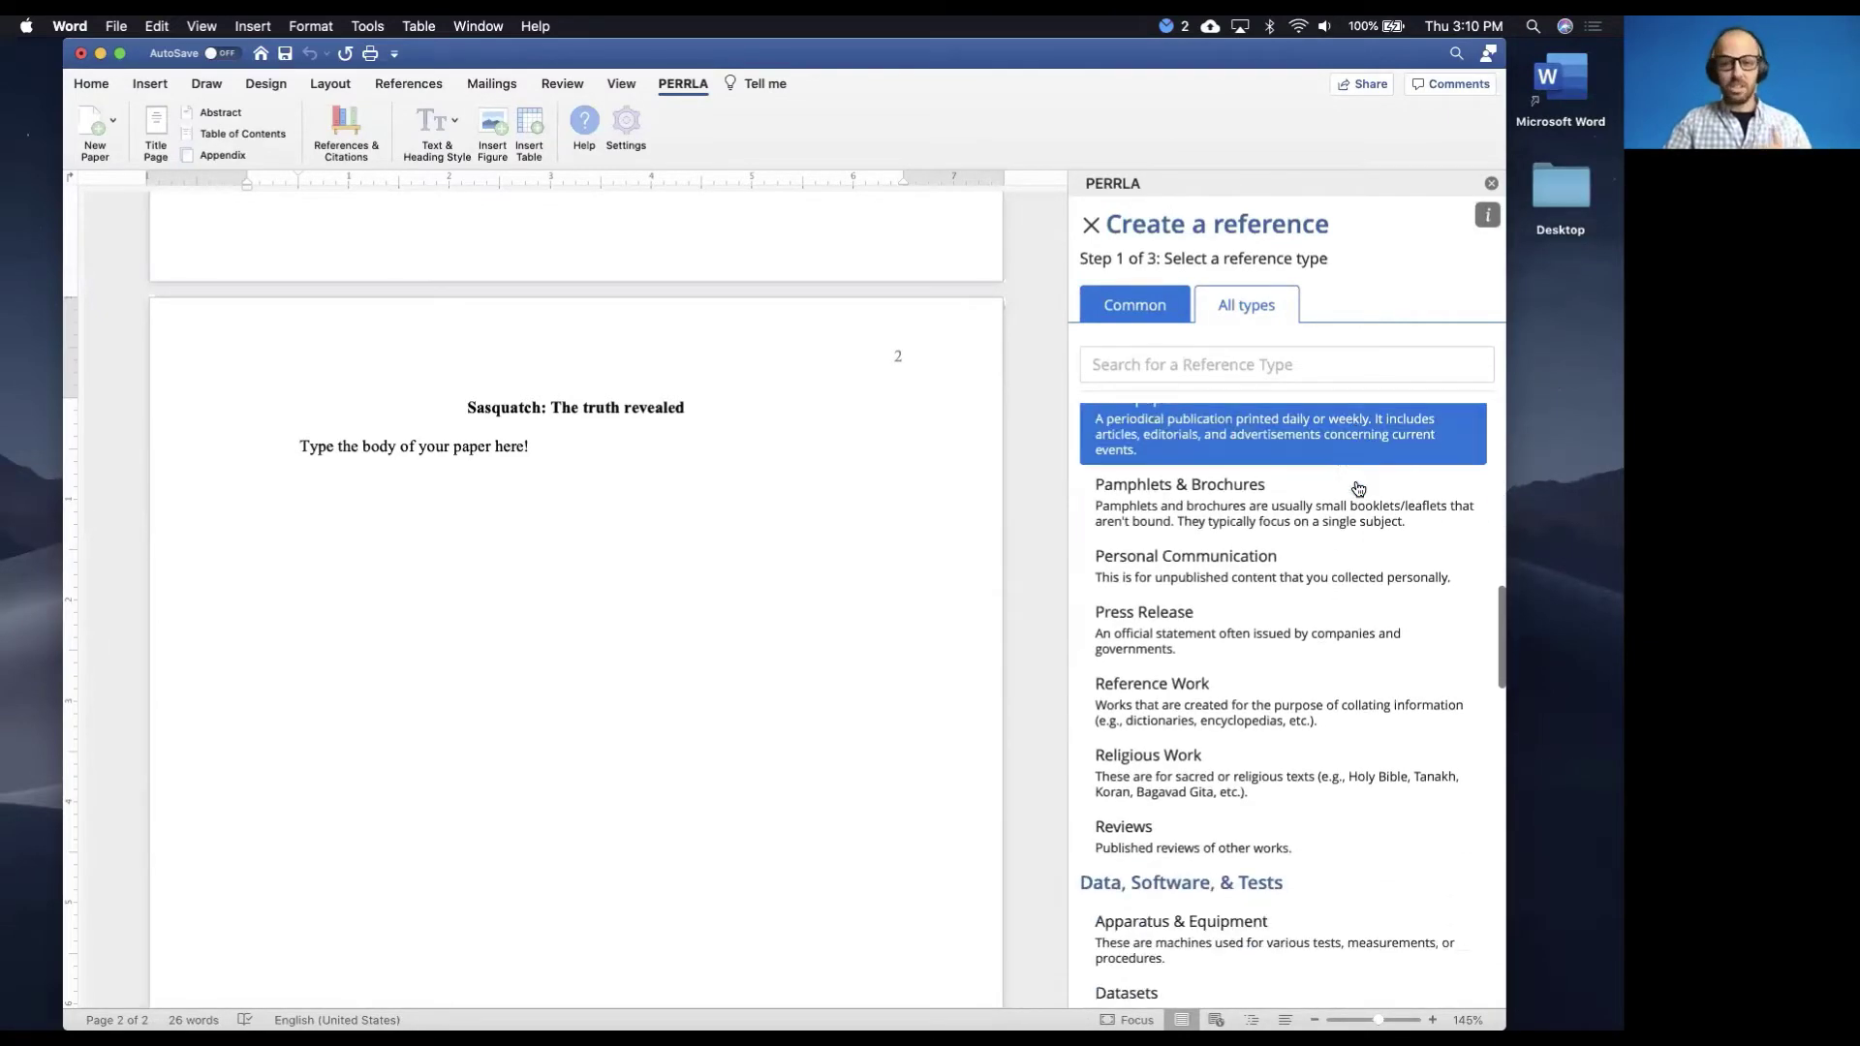
scroll(1358, 487, down, 15)
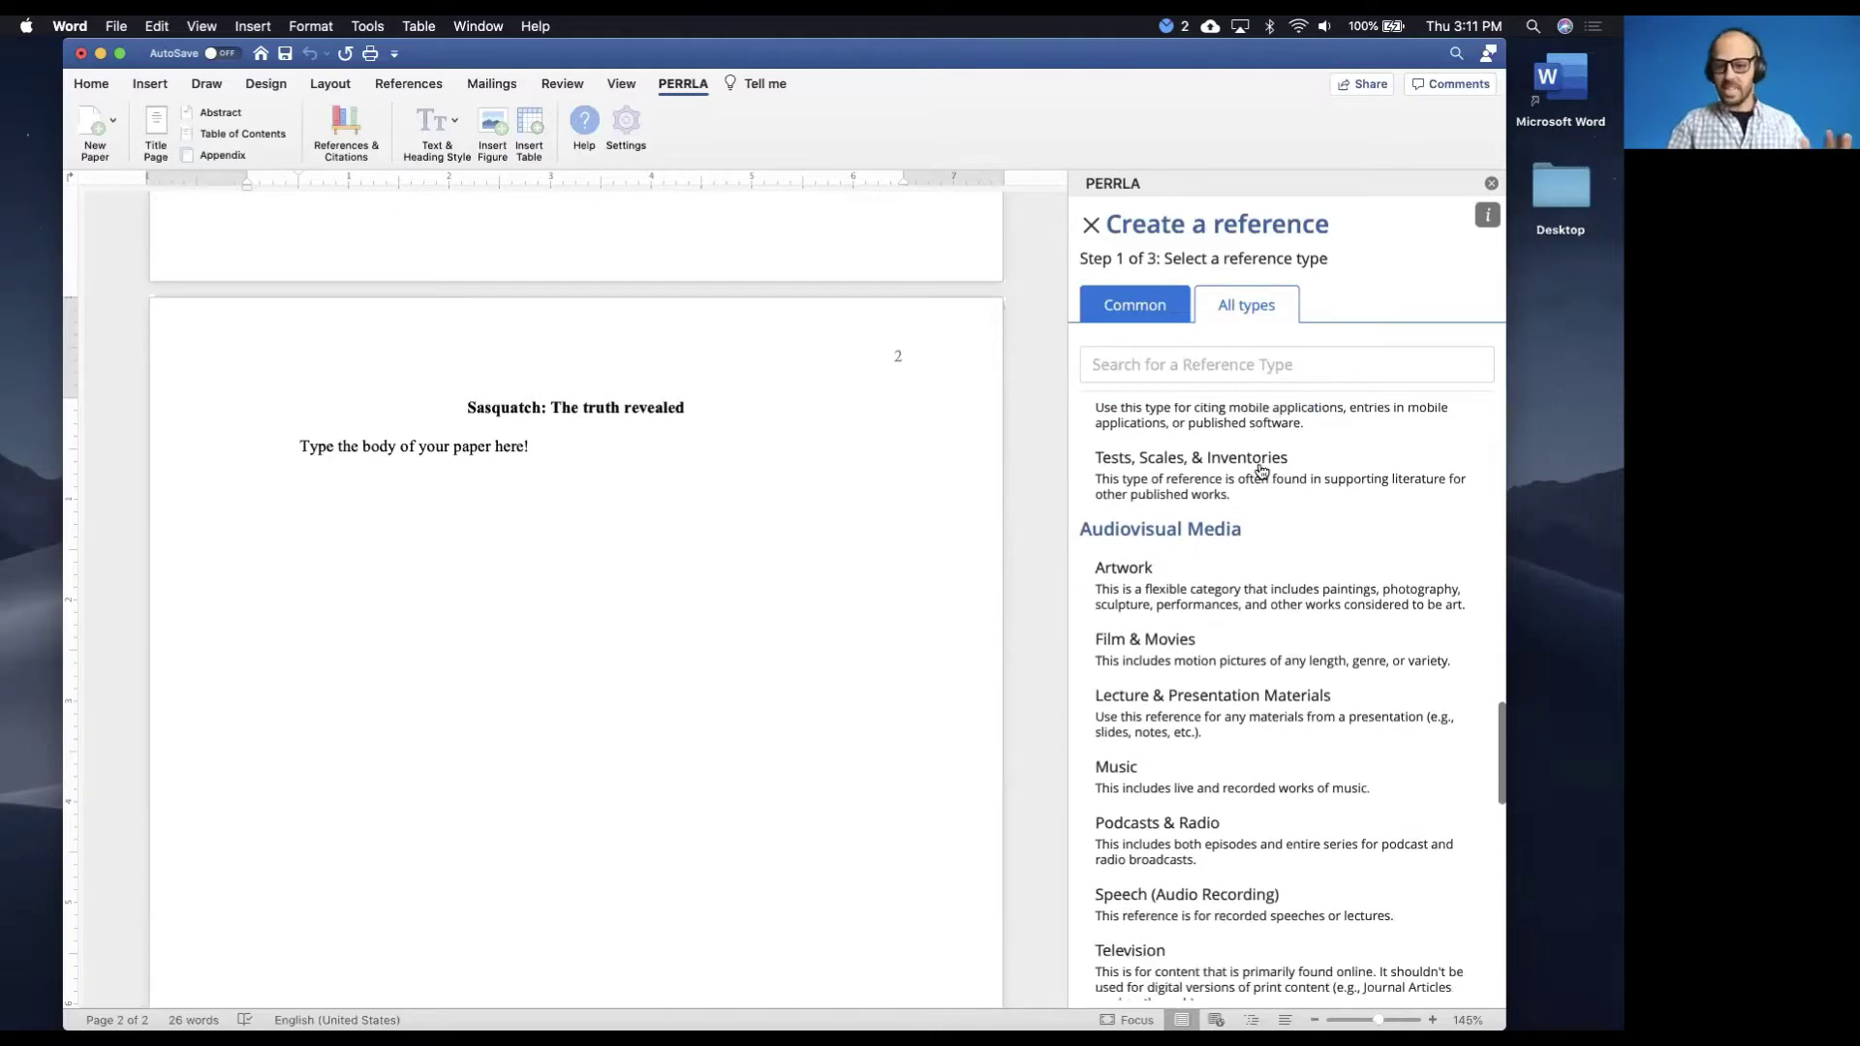
scroll(1261, 471, down, 15)
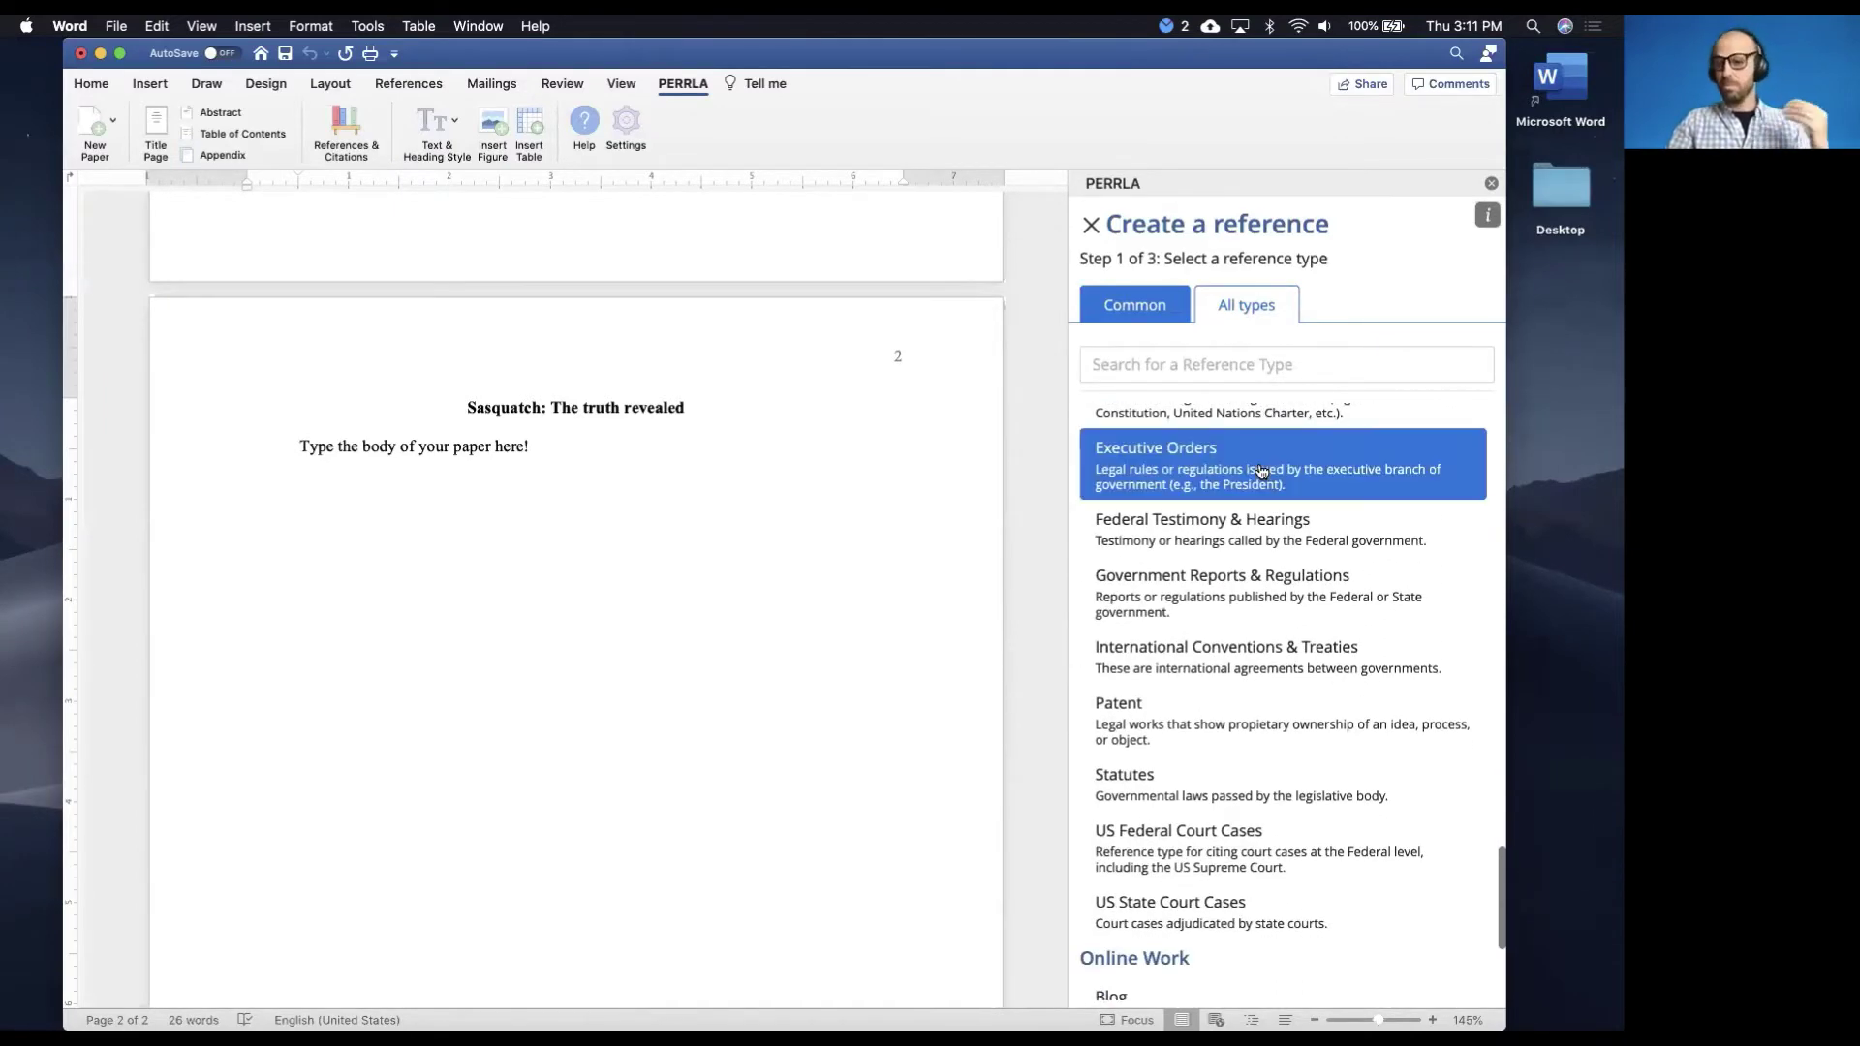
scroll(1261, 471, down, 5)
scroll(1261, 471, up, 3)
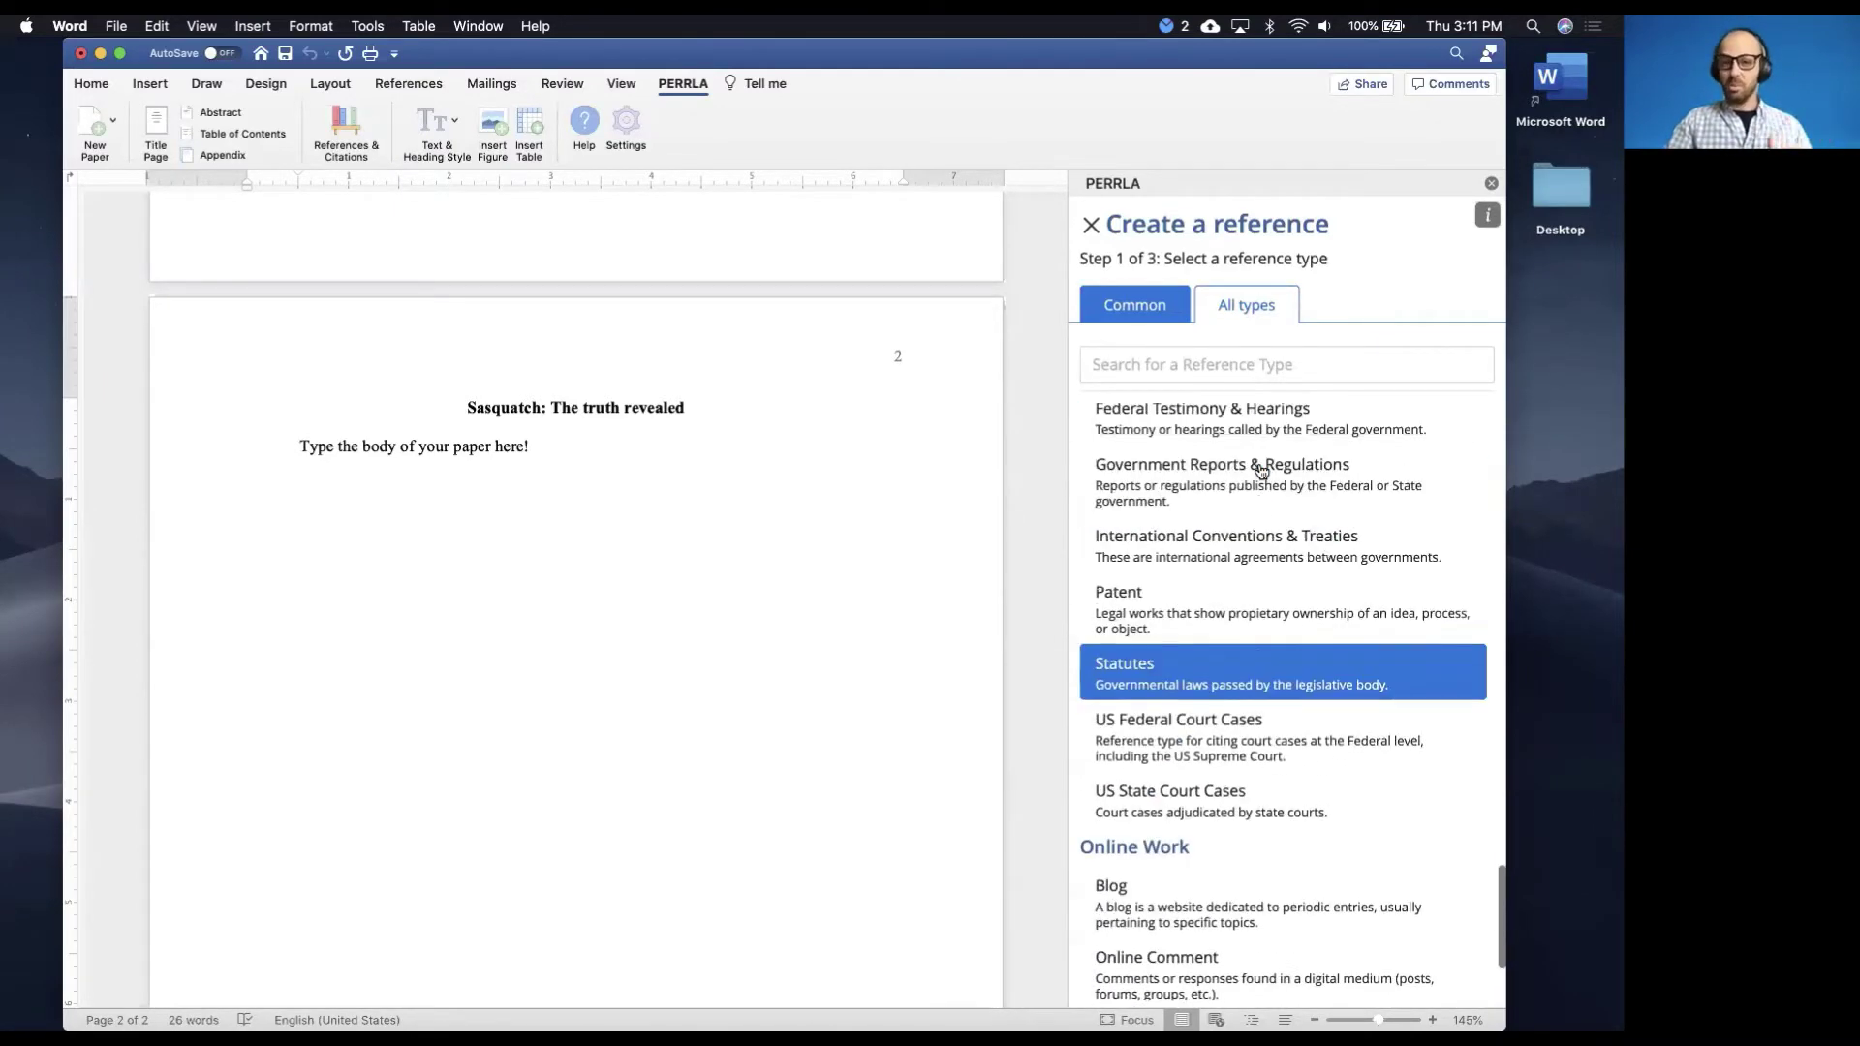
scroll(1261, 470, up, 15)
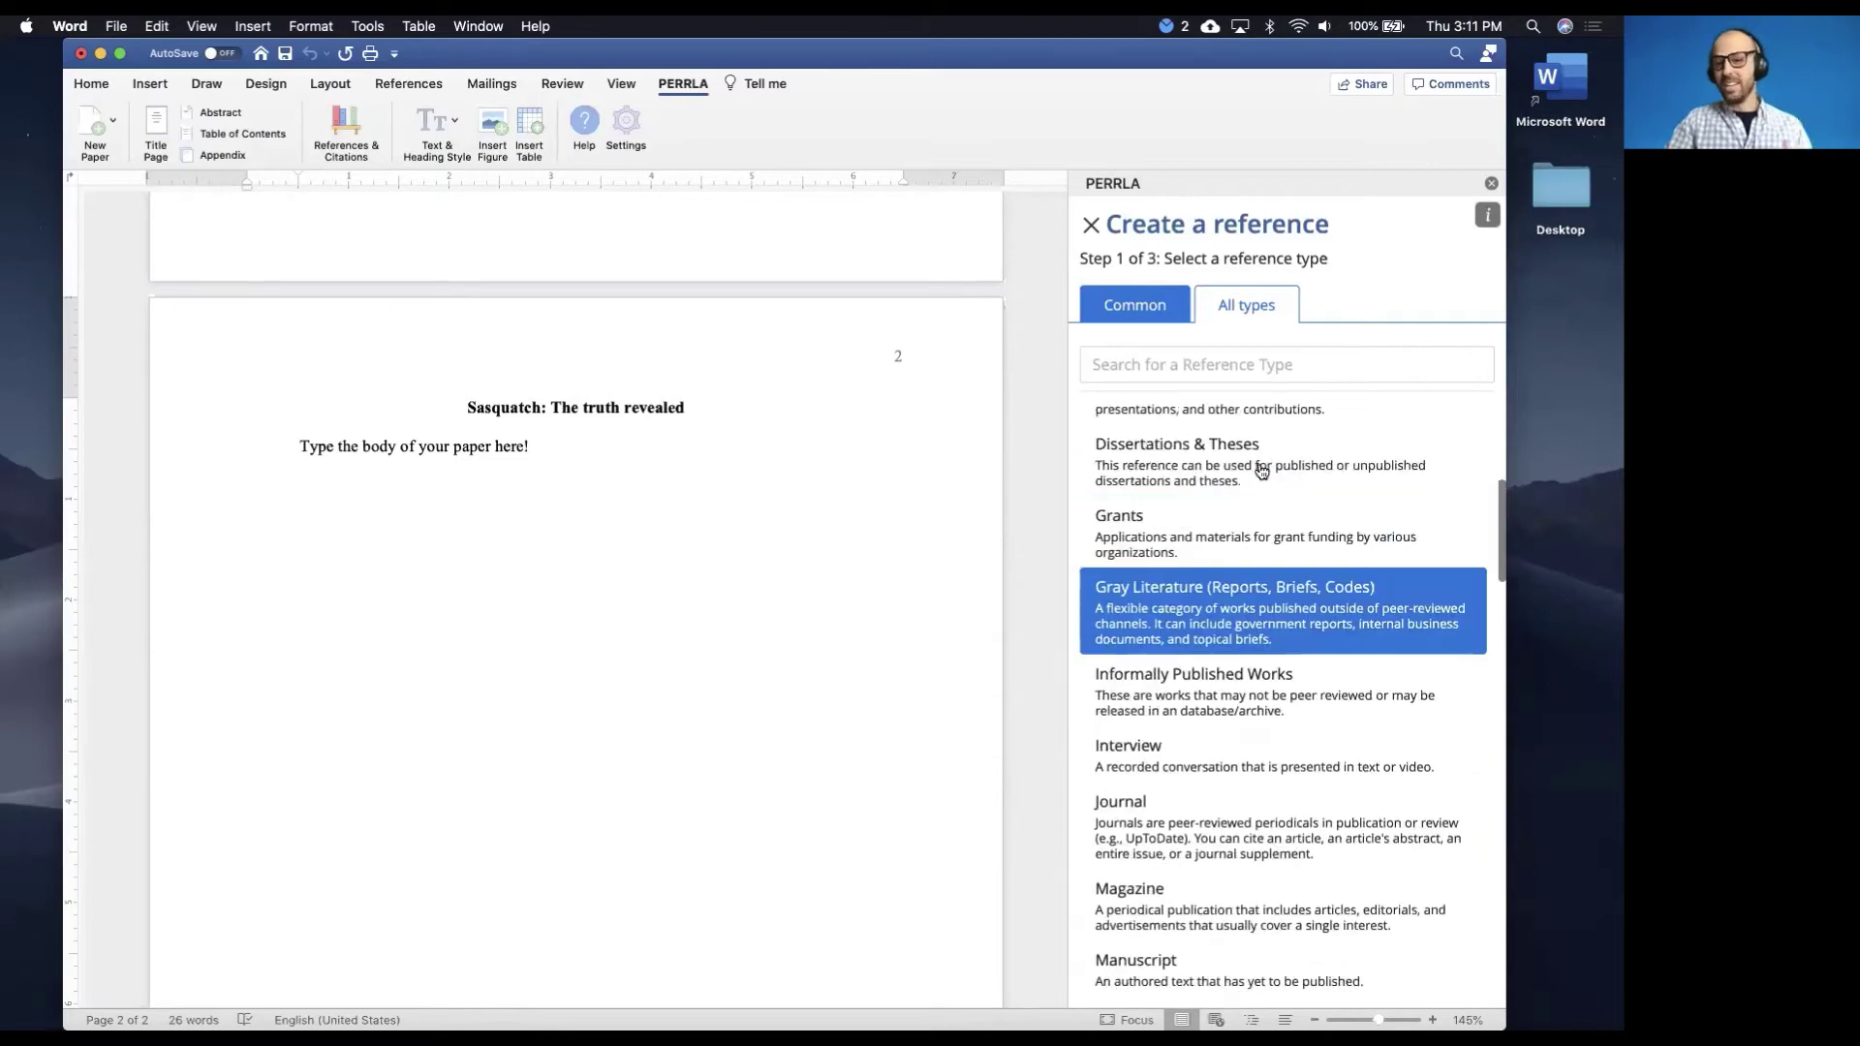
scroll(1261, 470, up, 10)
click(1135, 306)
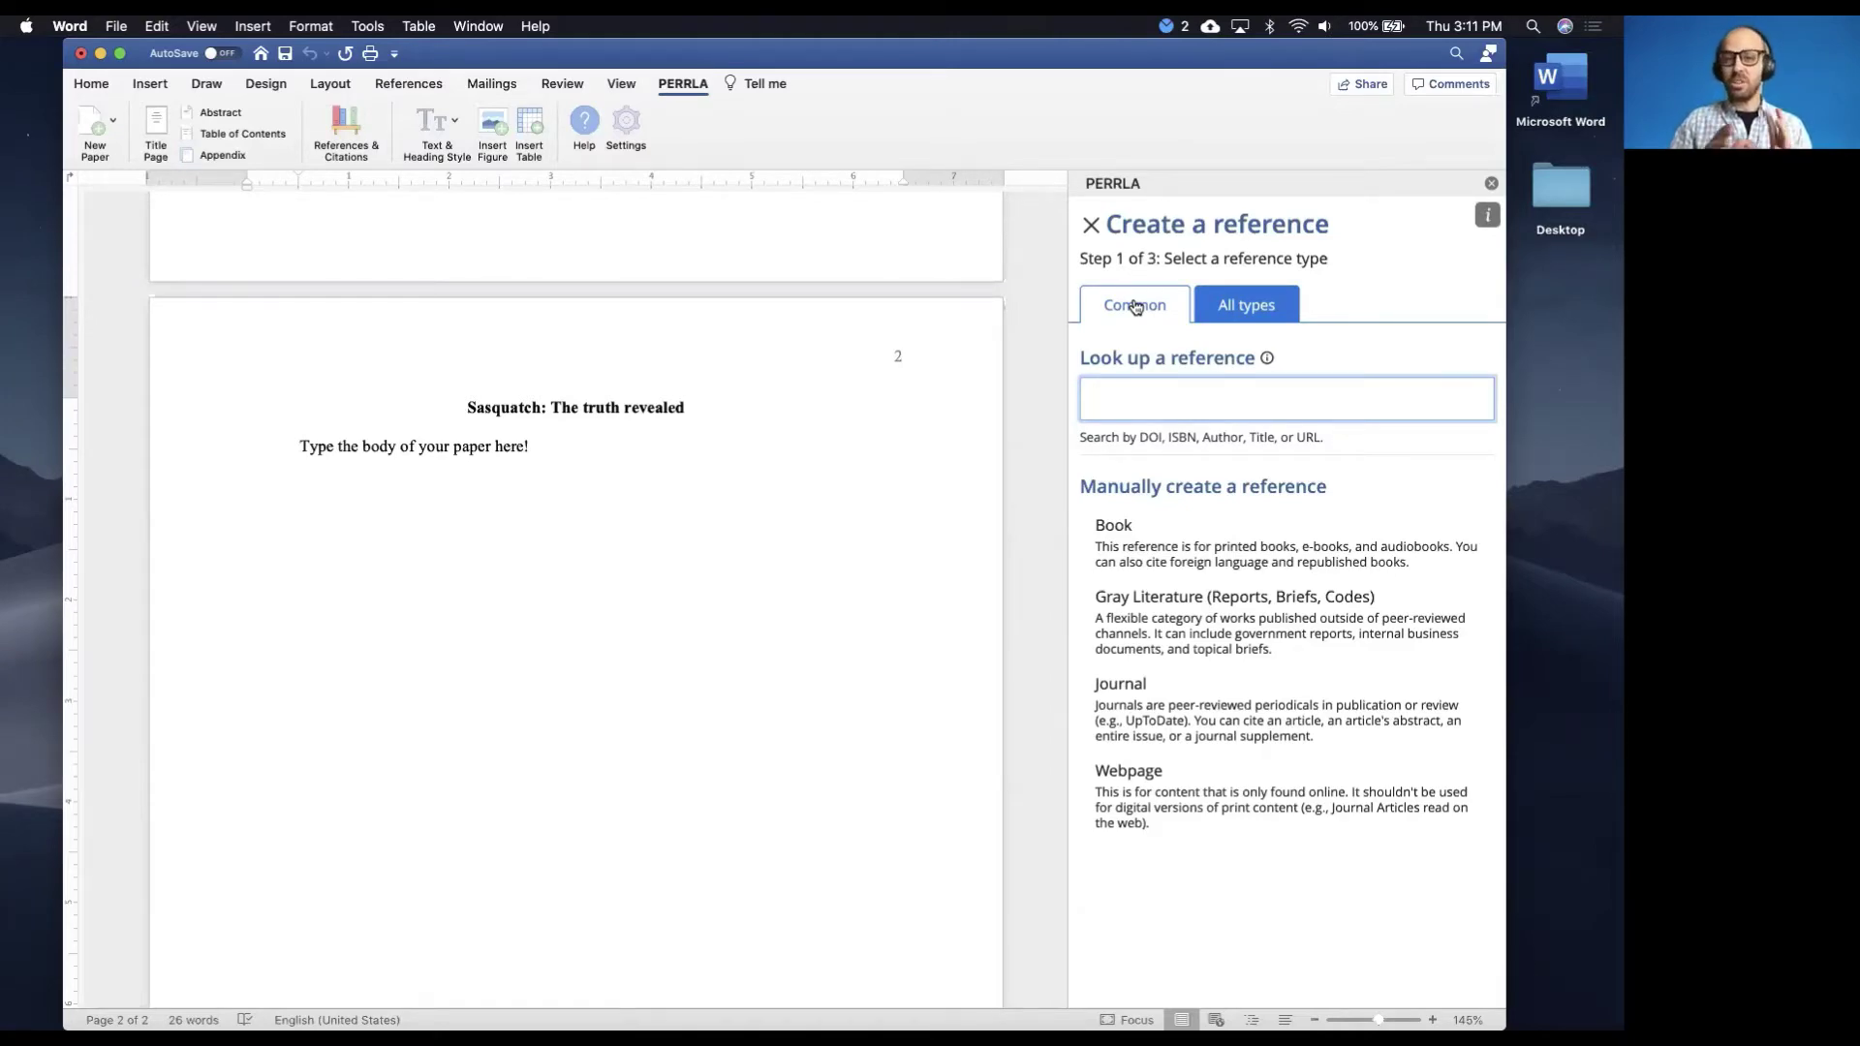
Switch to Chrome and copy the DOI line of the article "Nessie and the Sasquatch" from the Cambridge Core page
key(ctrl+Left)
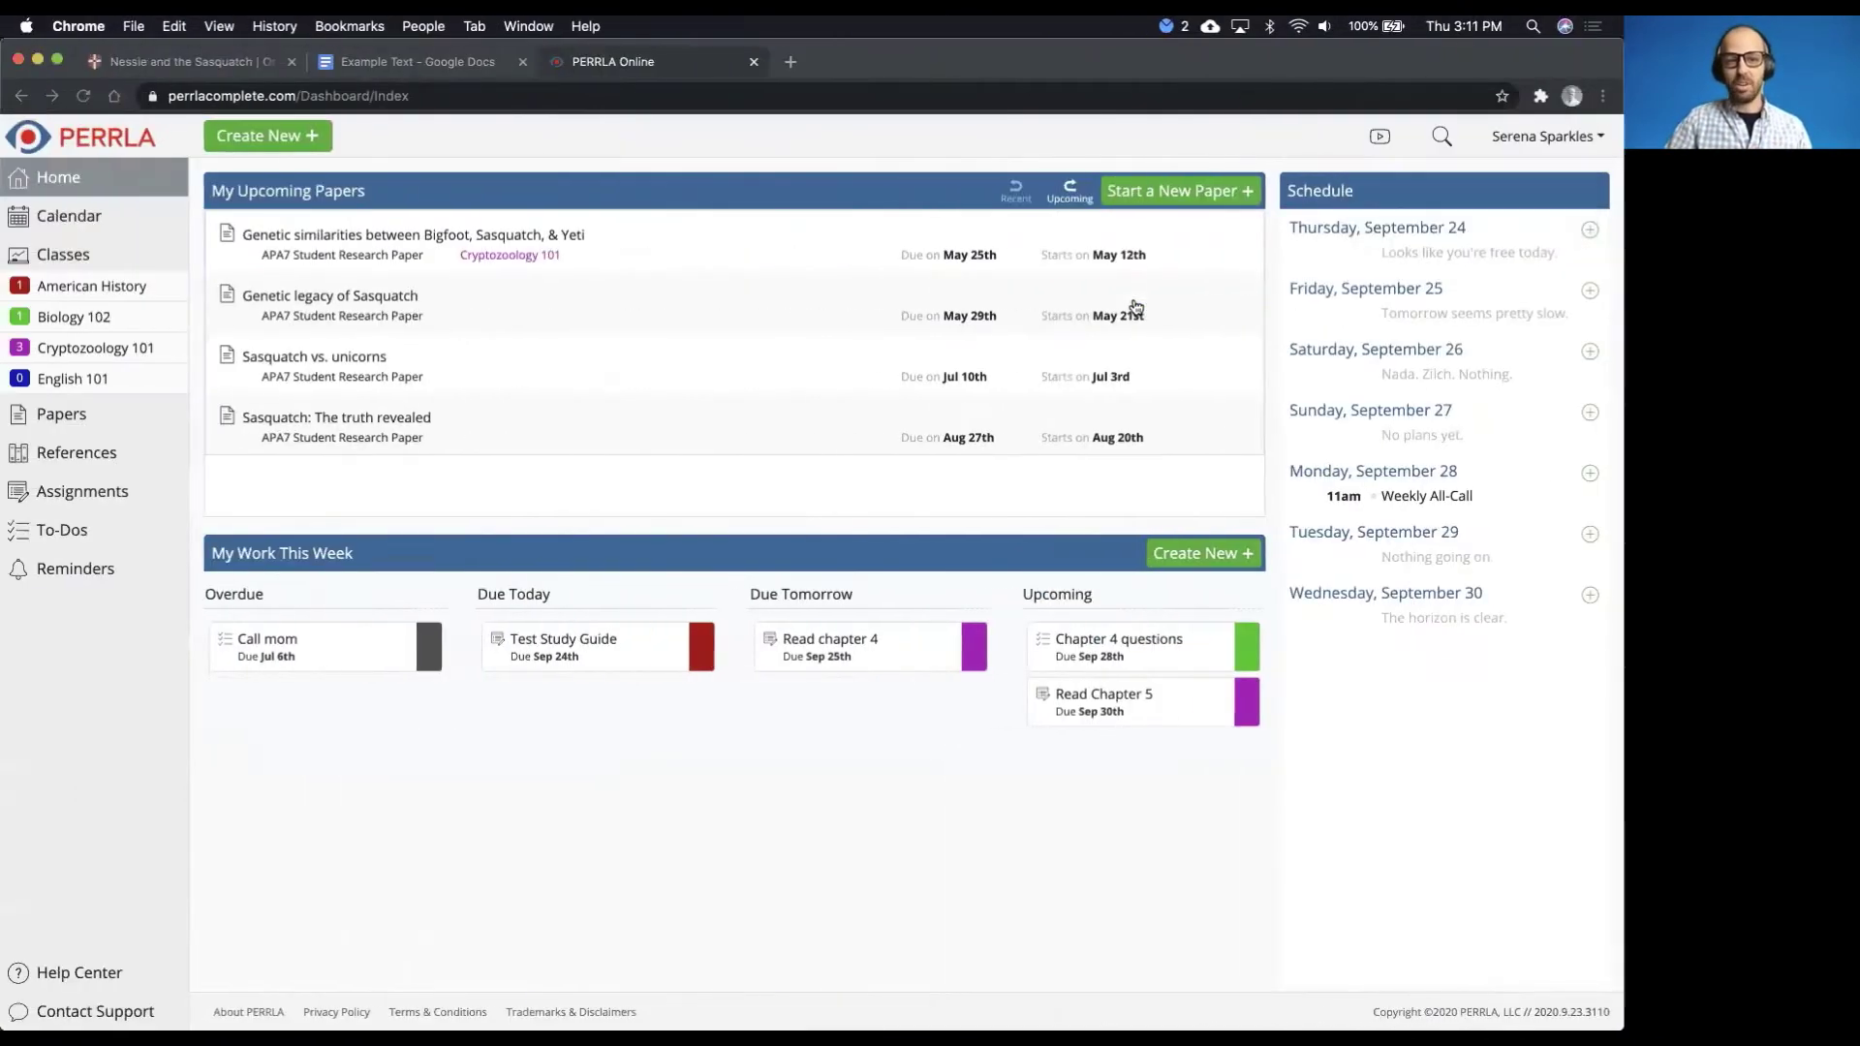
key(ctrl+Left)
click(143, 68)
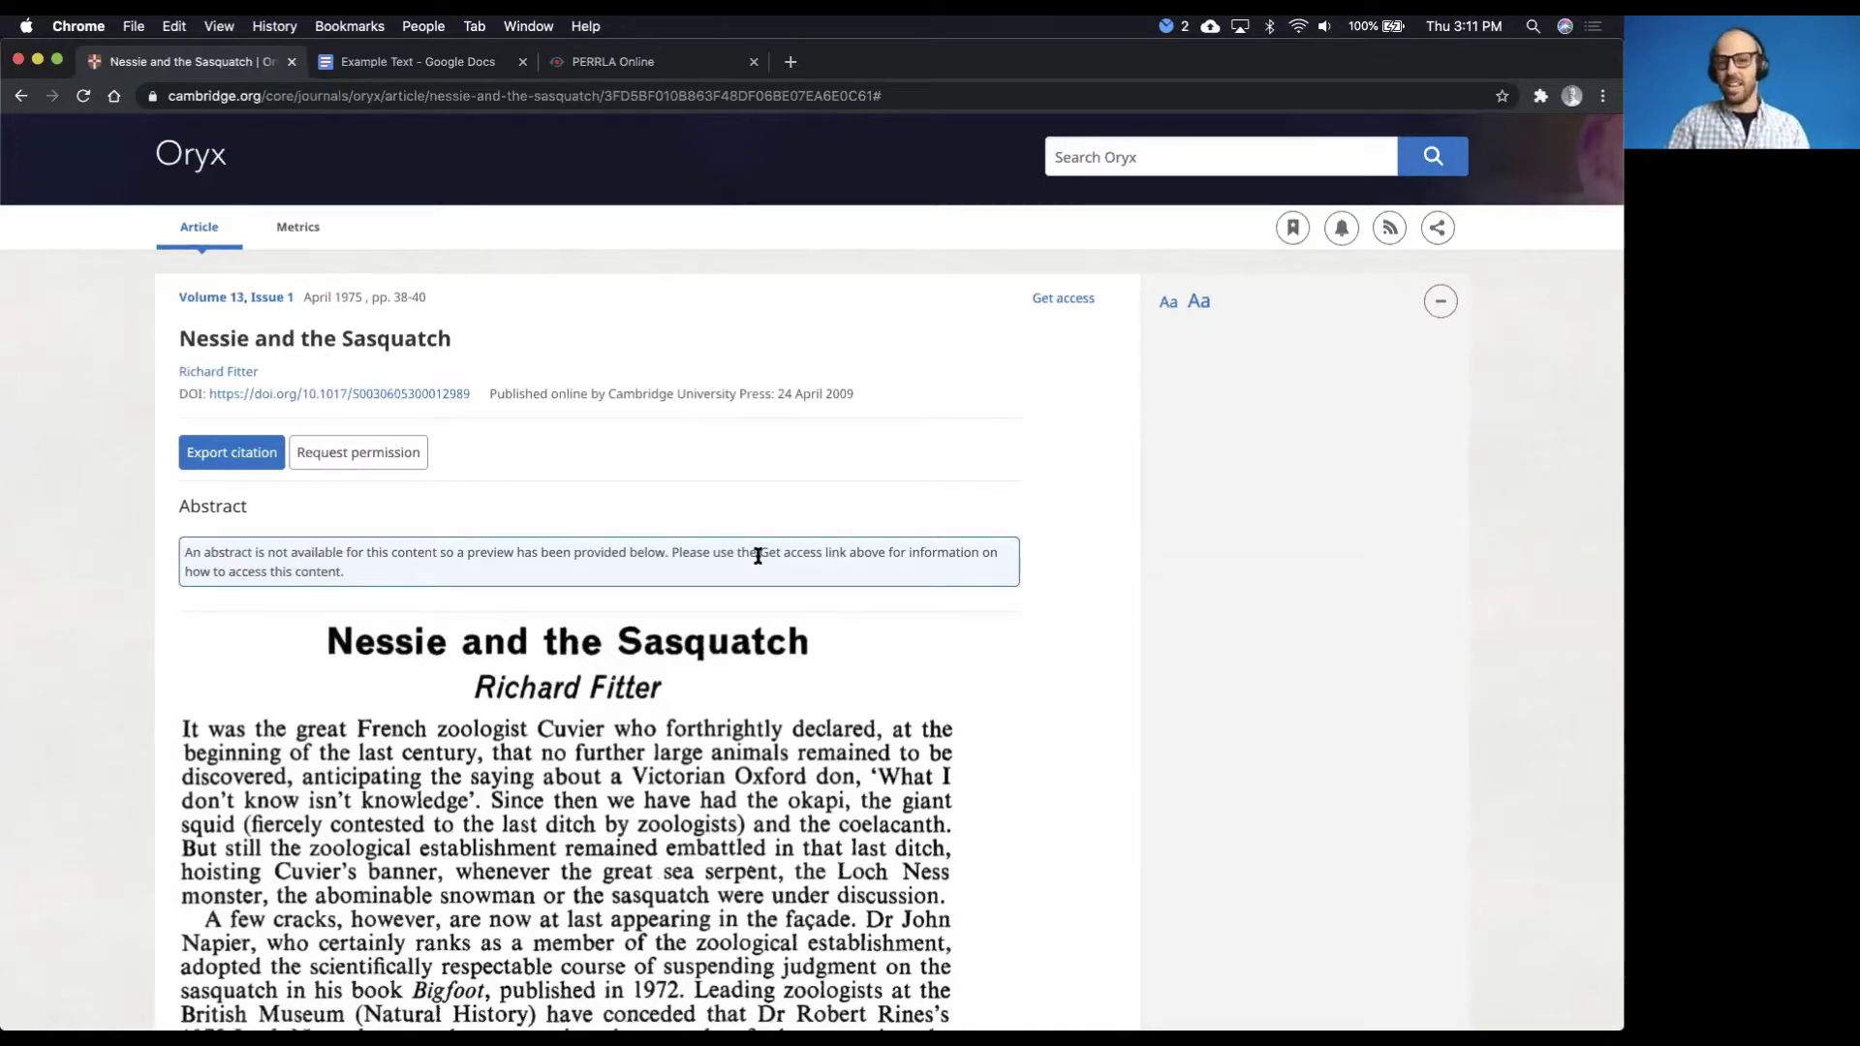
drag(179, 393, 469, 395)
click(487, 394)
drag(179, 393, 470, 397)
click(473, 399)
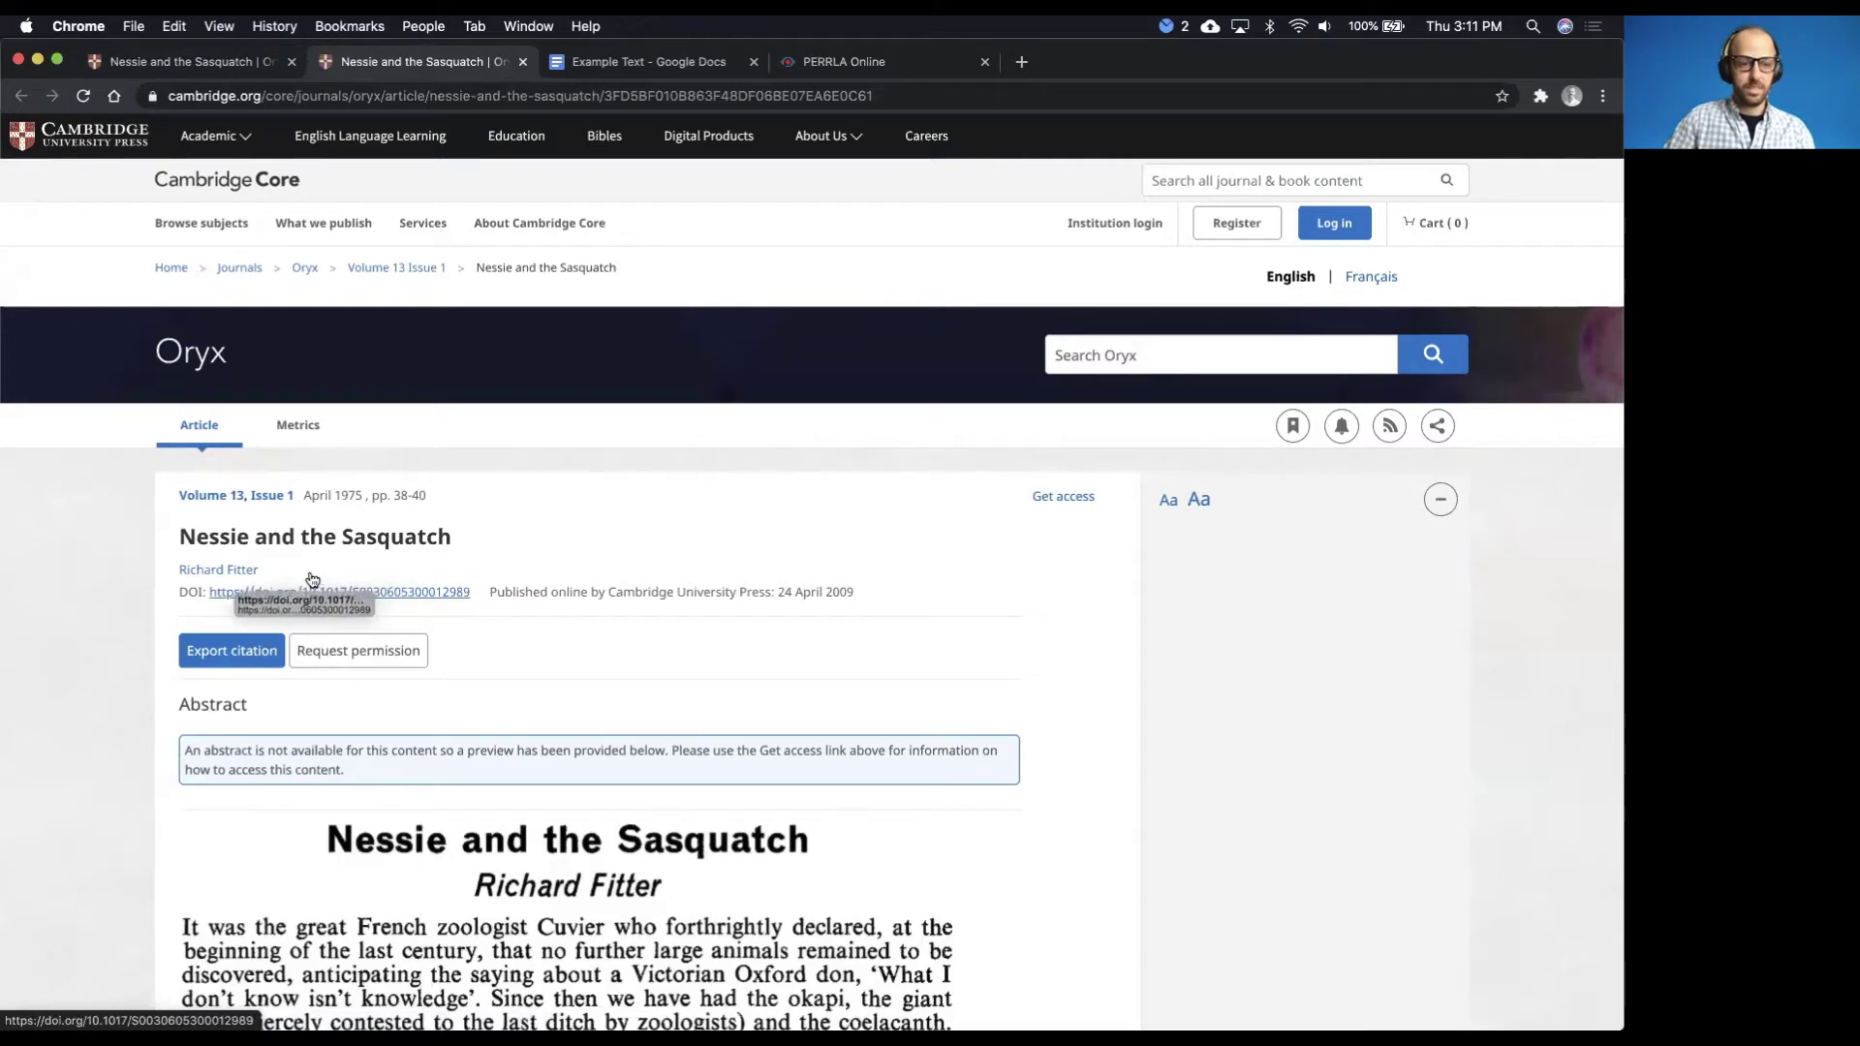
drag(180, 593, 468, 594)
click(468, 595)
triple_click(468, 593)
key(super+c)
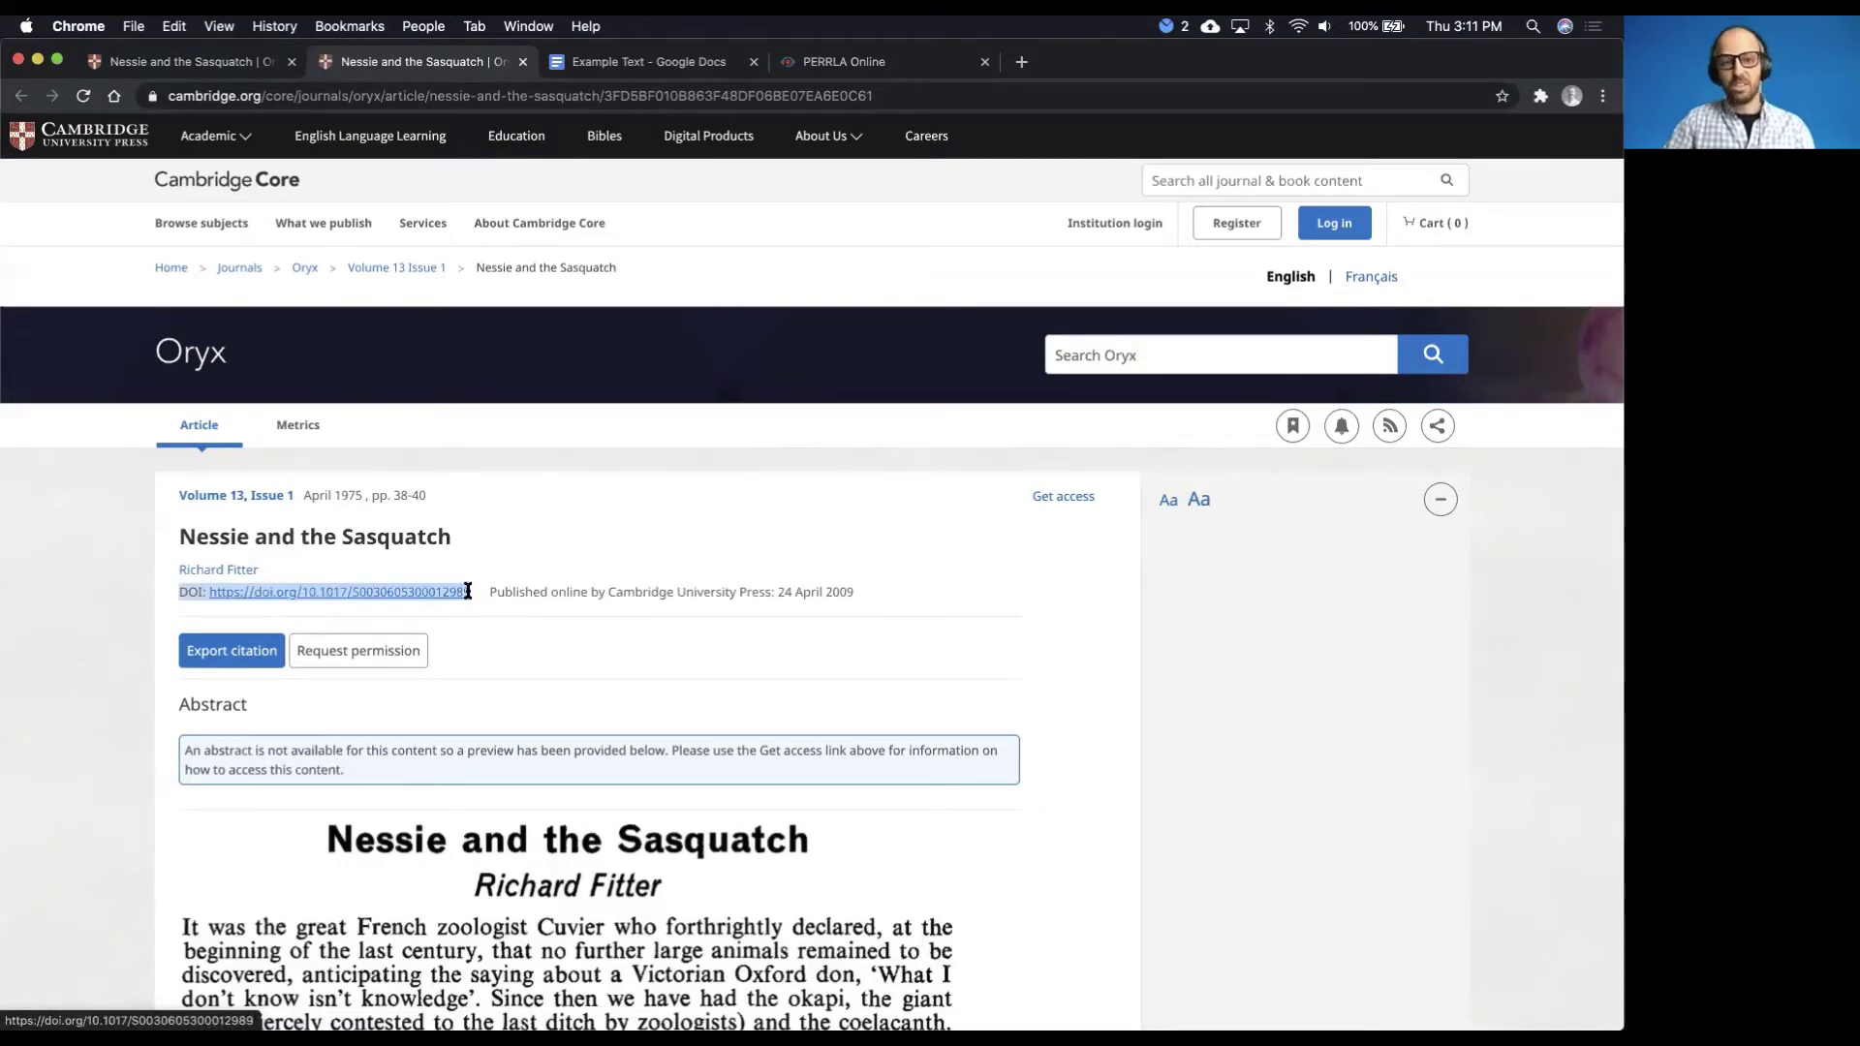
Switch back to Word, paste the copied DOI into the reference lookup and remove its leading "DOI: " label
key(ctrl+Right)
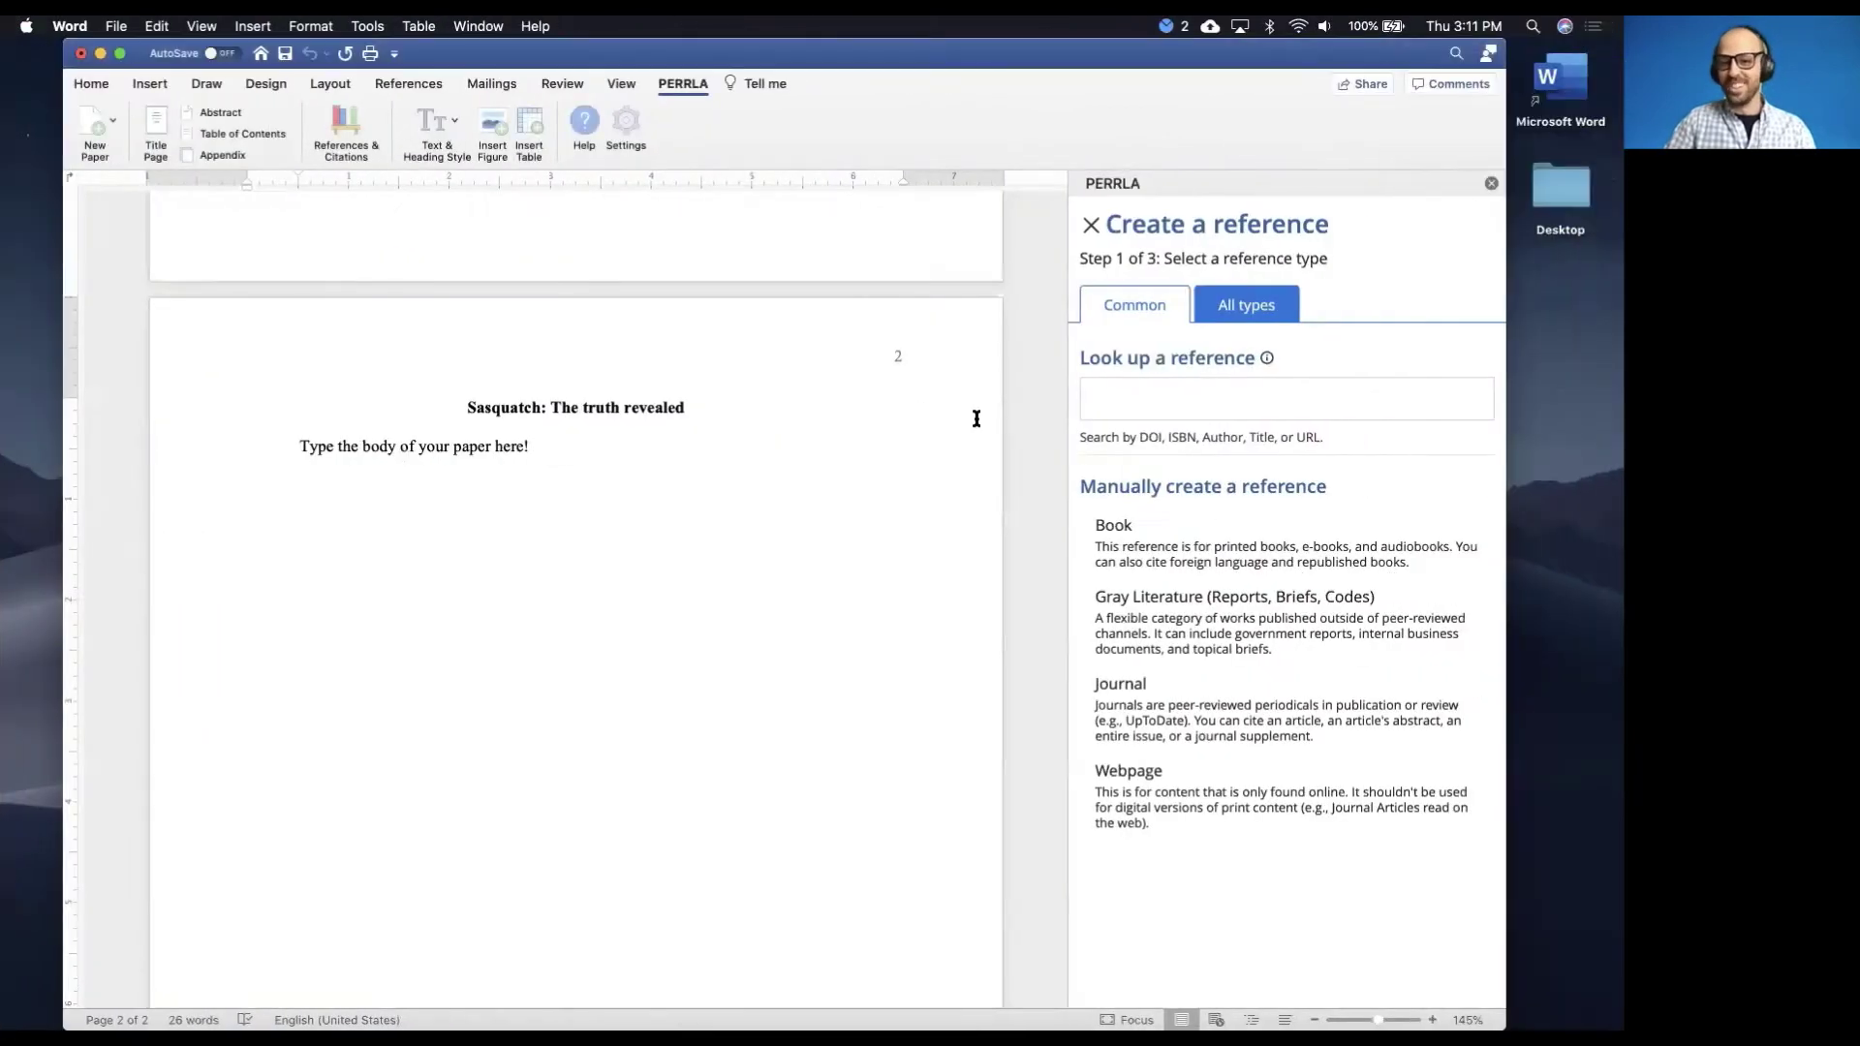
click(1138, 394)
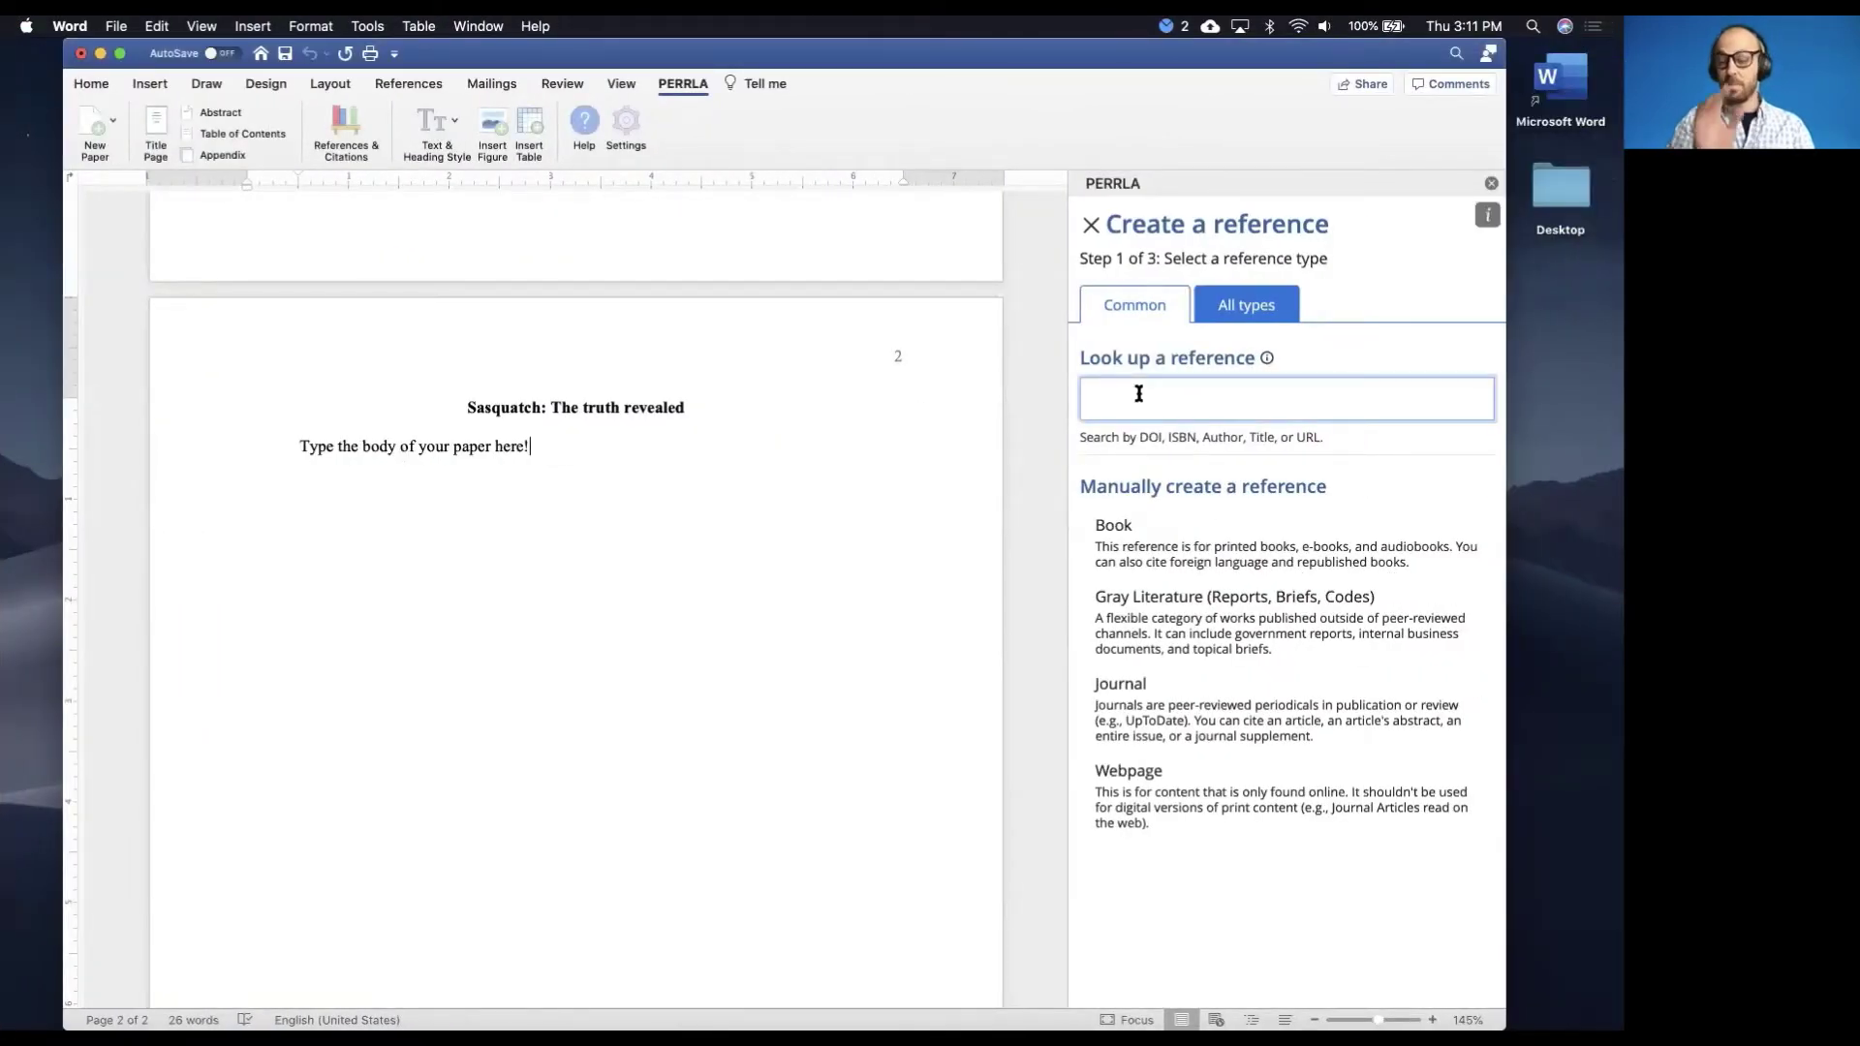
key(super+v)
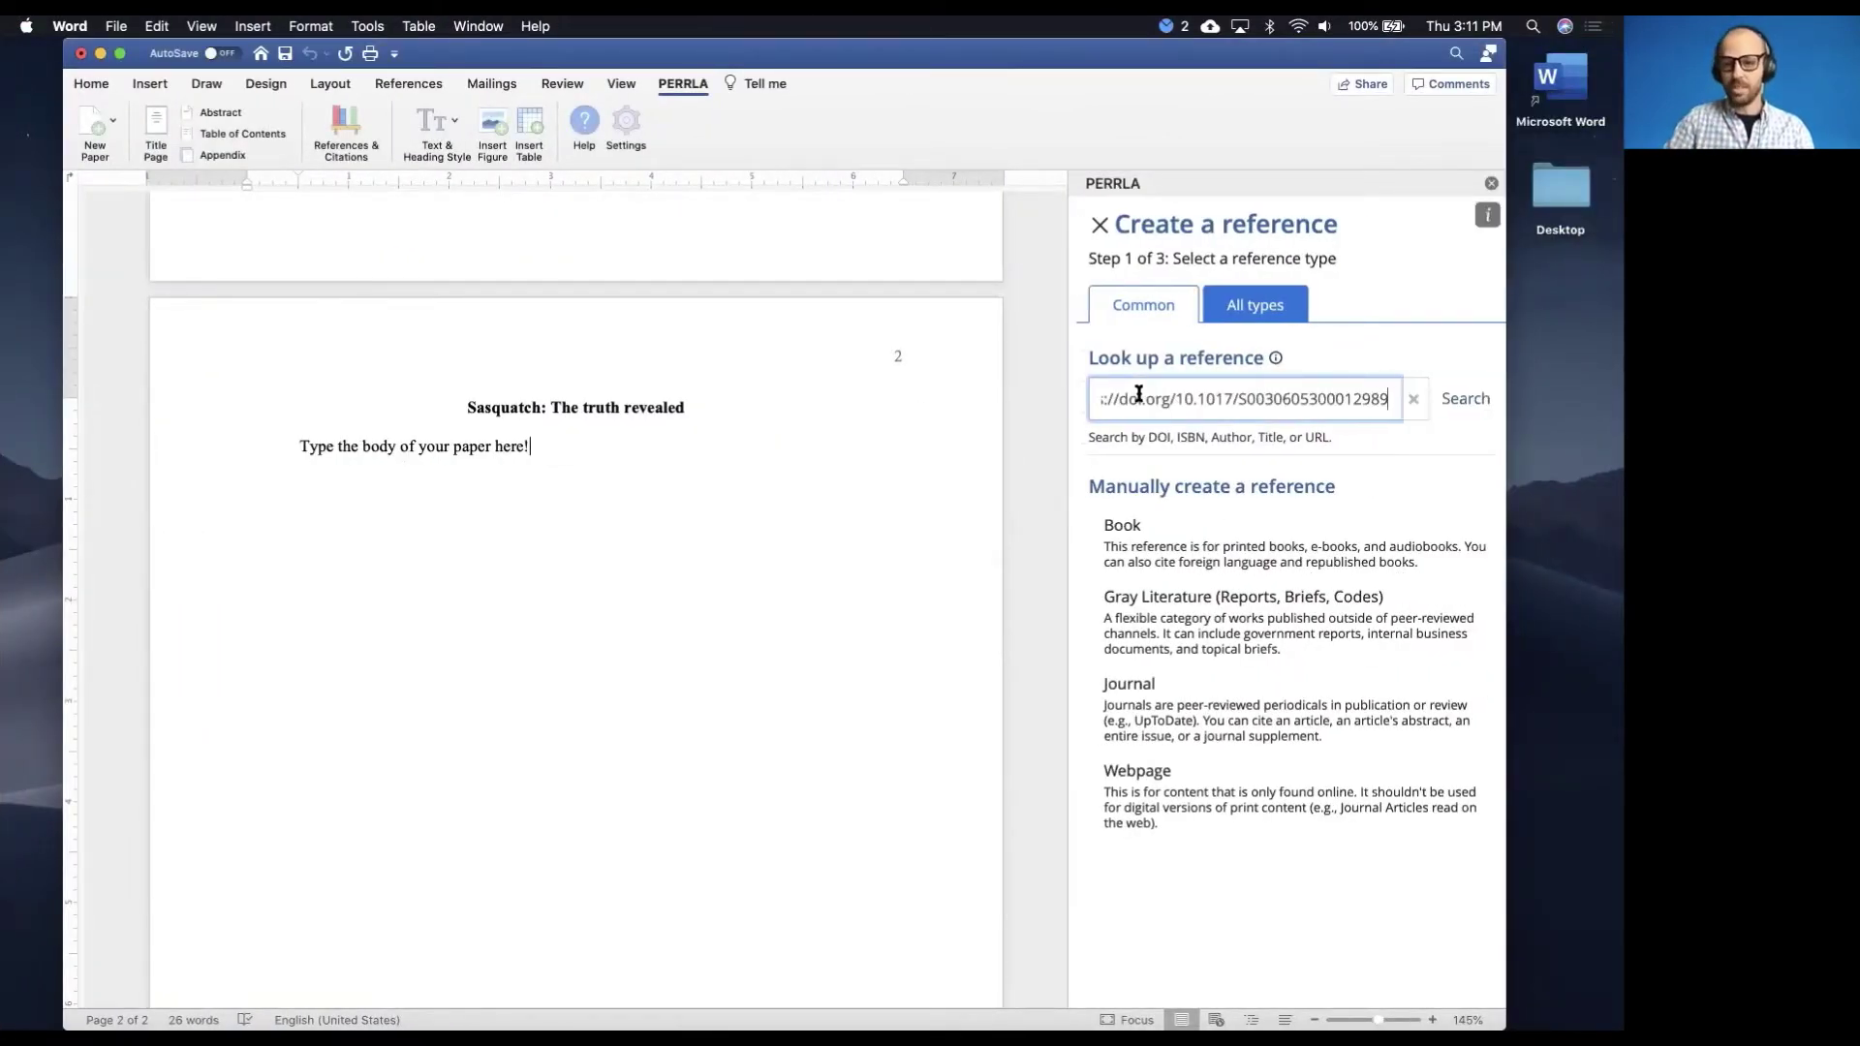
key(super+Left)
key(shift+Right)
key(shift+Right)
key(shift+Right)
key(shift+Right)
key(shift+Right)
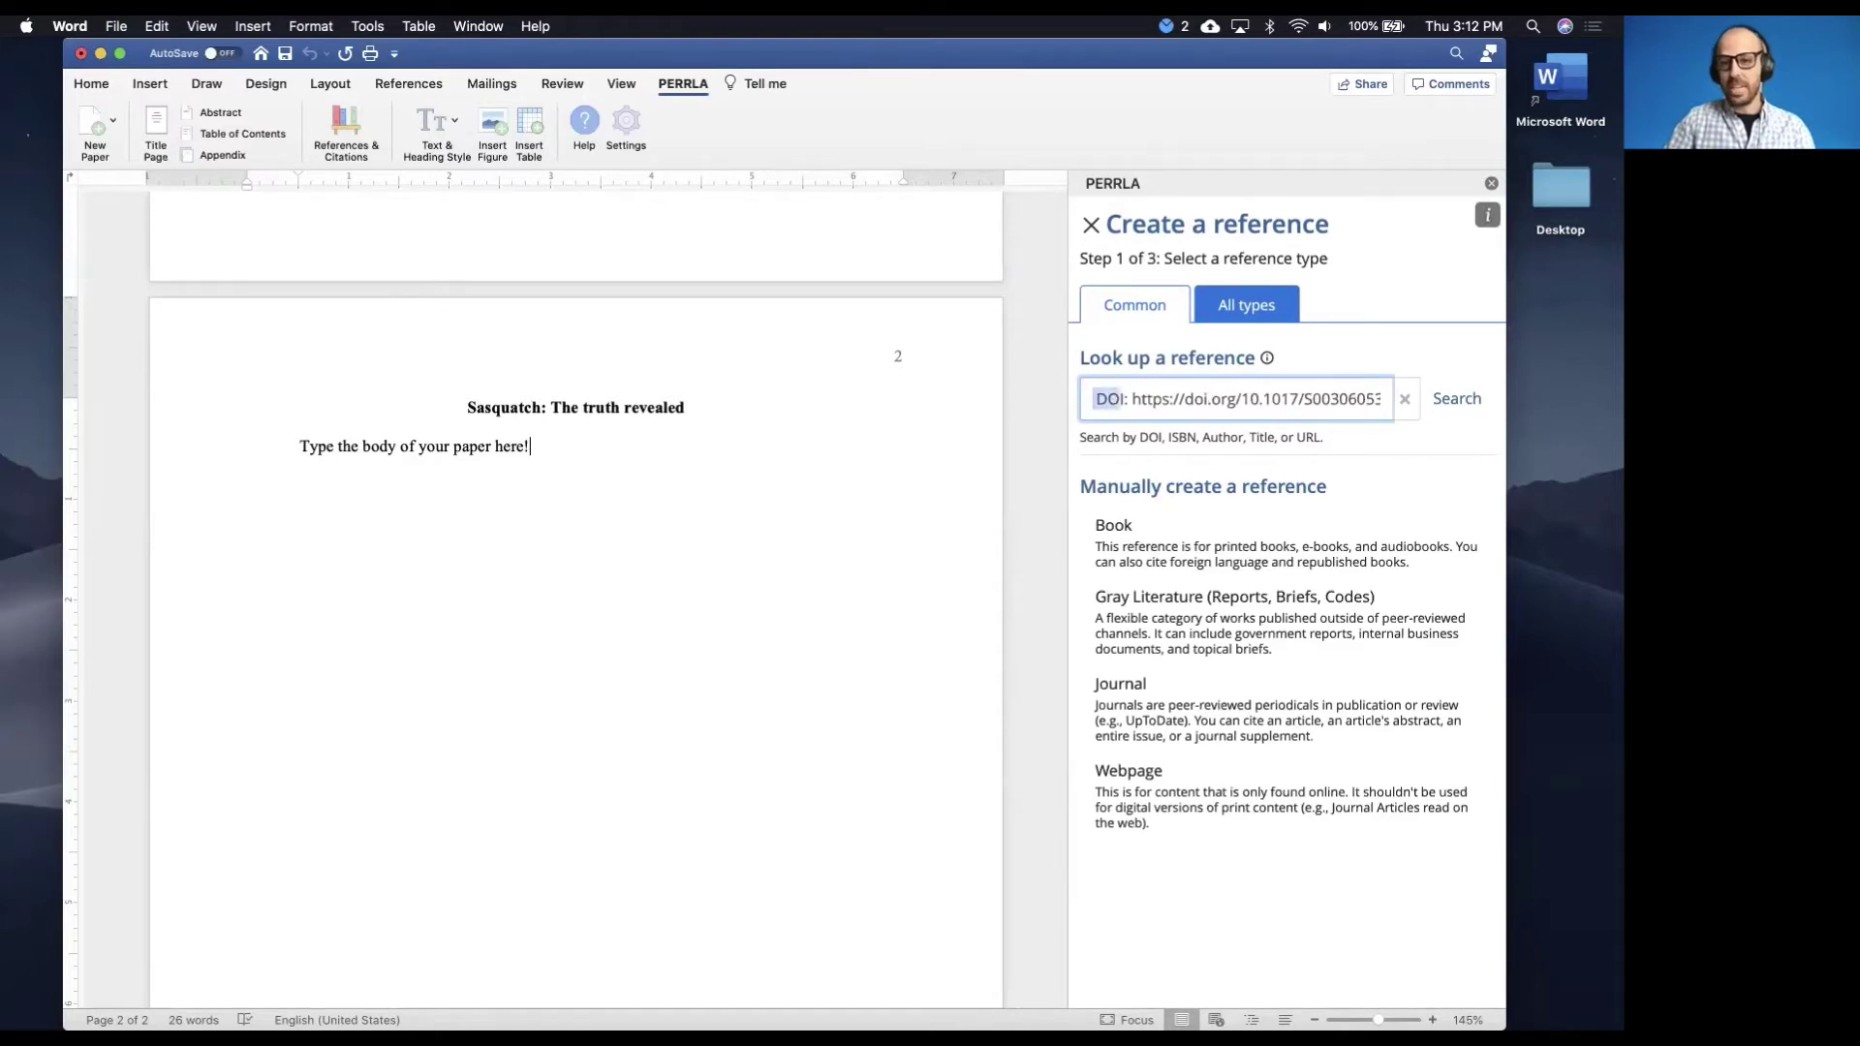
key(BackSpace)
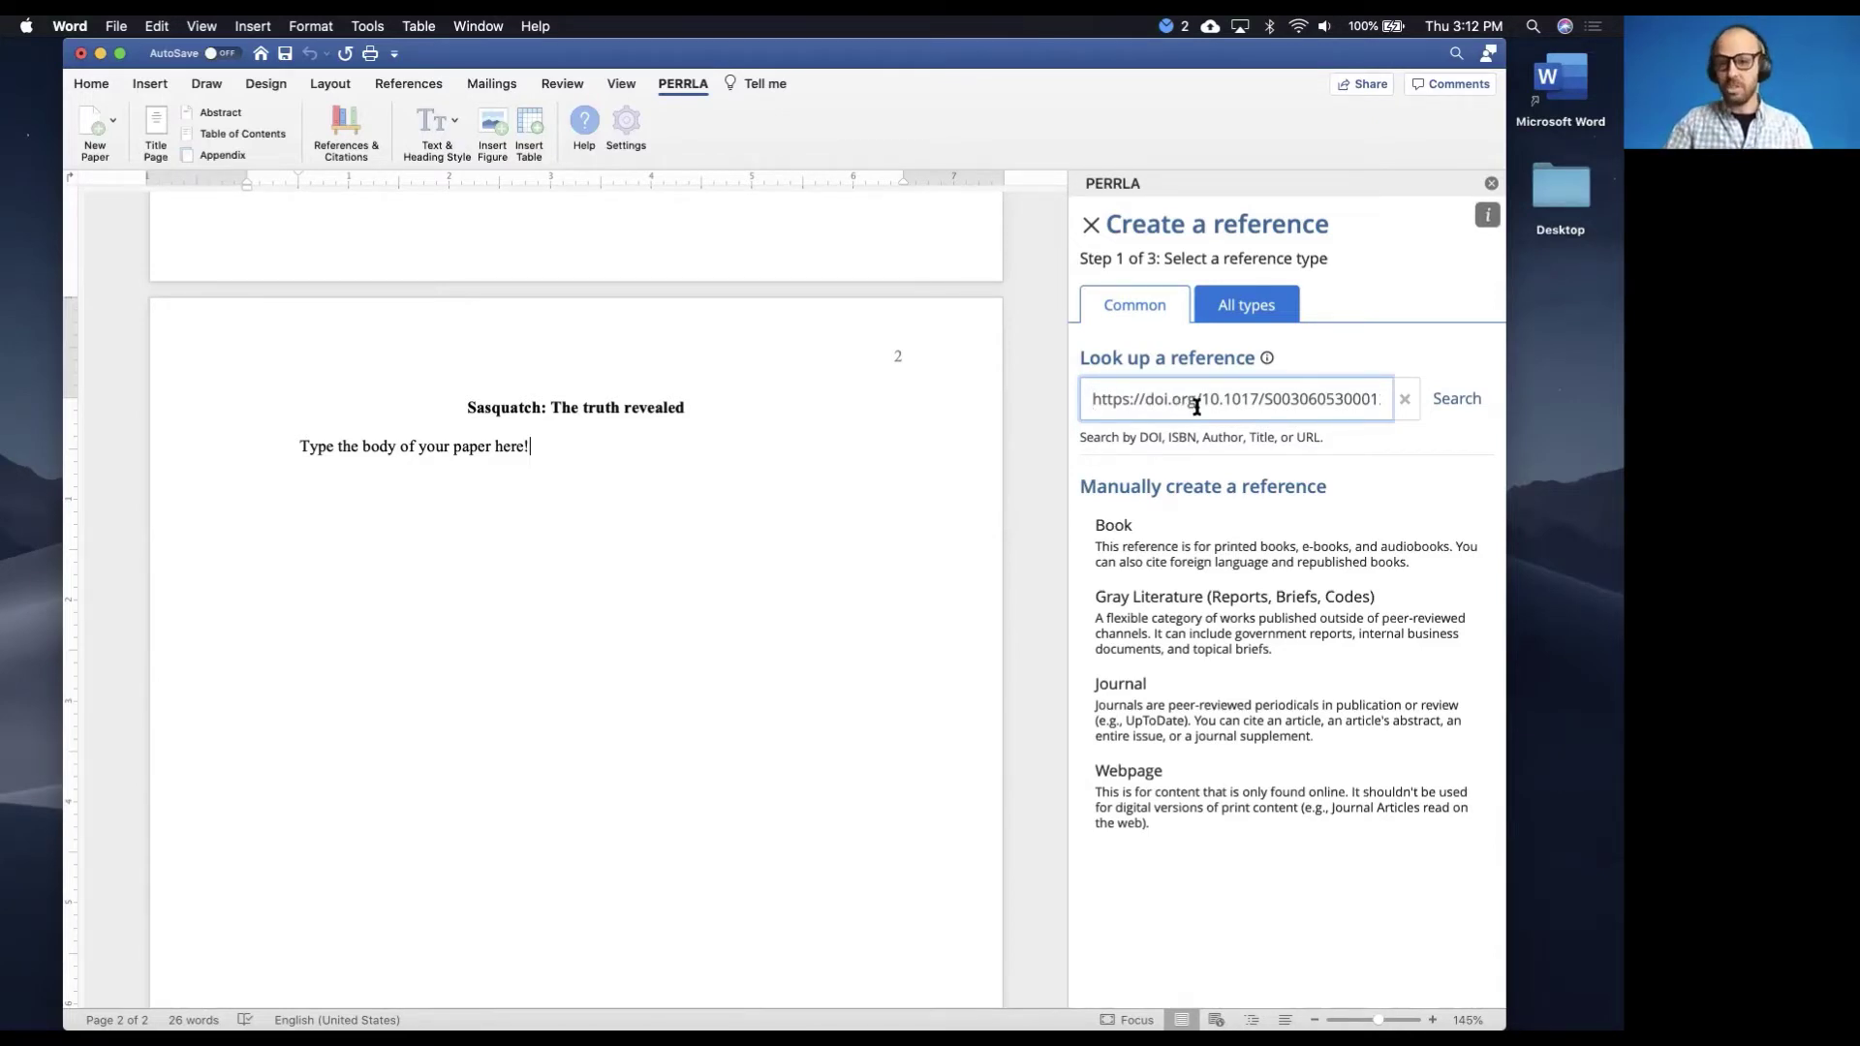
drag(1196, 405, 1091, 401)
key(BackSpace)
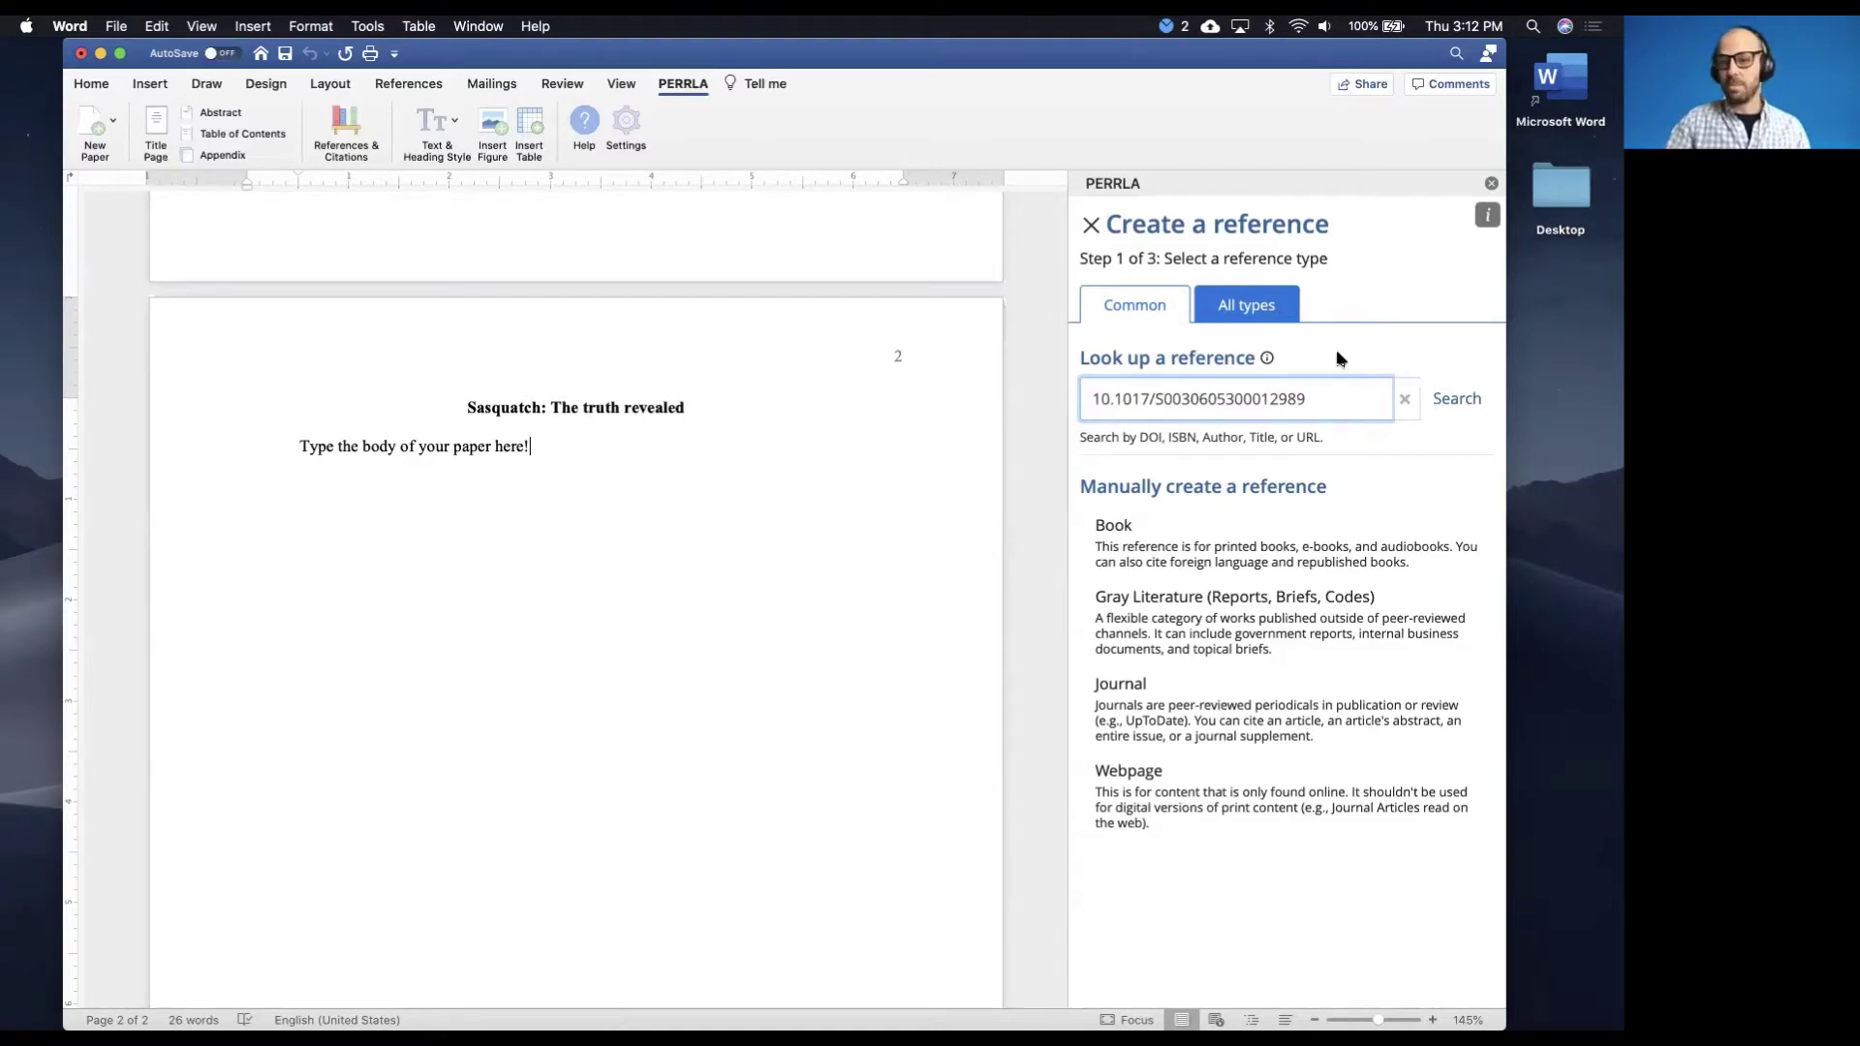
click(1455, 401)
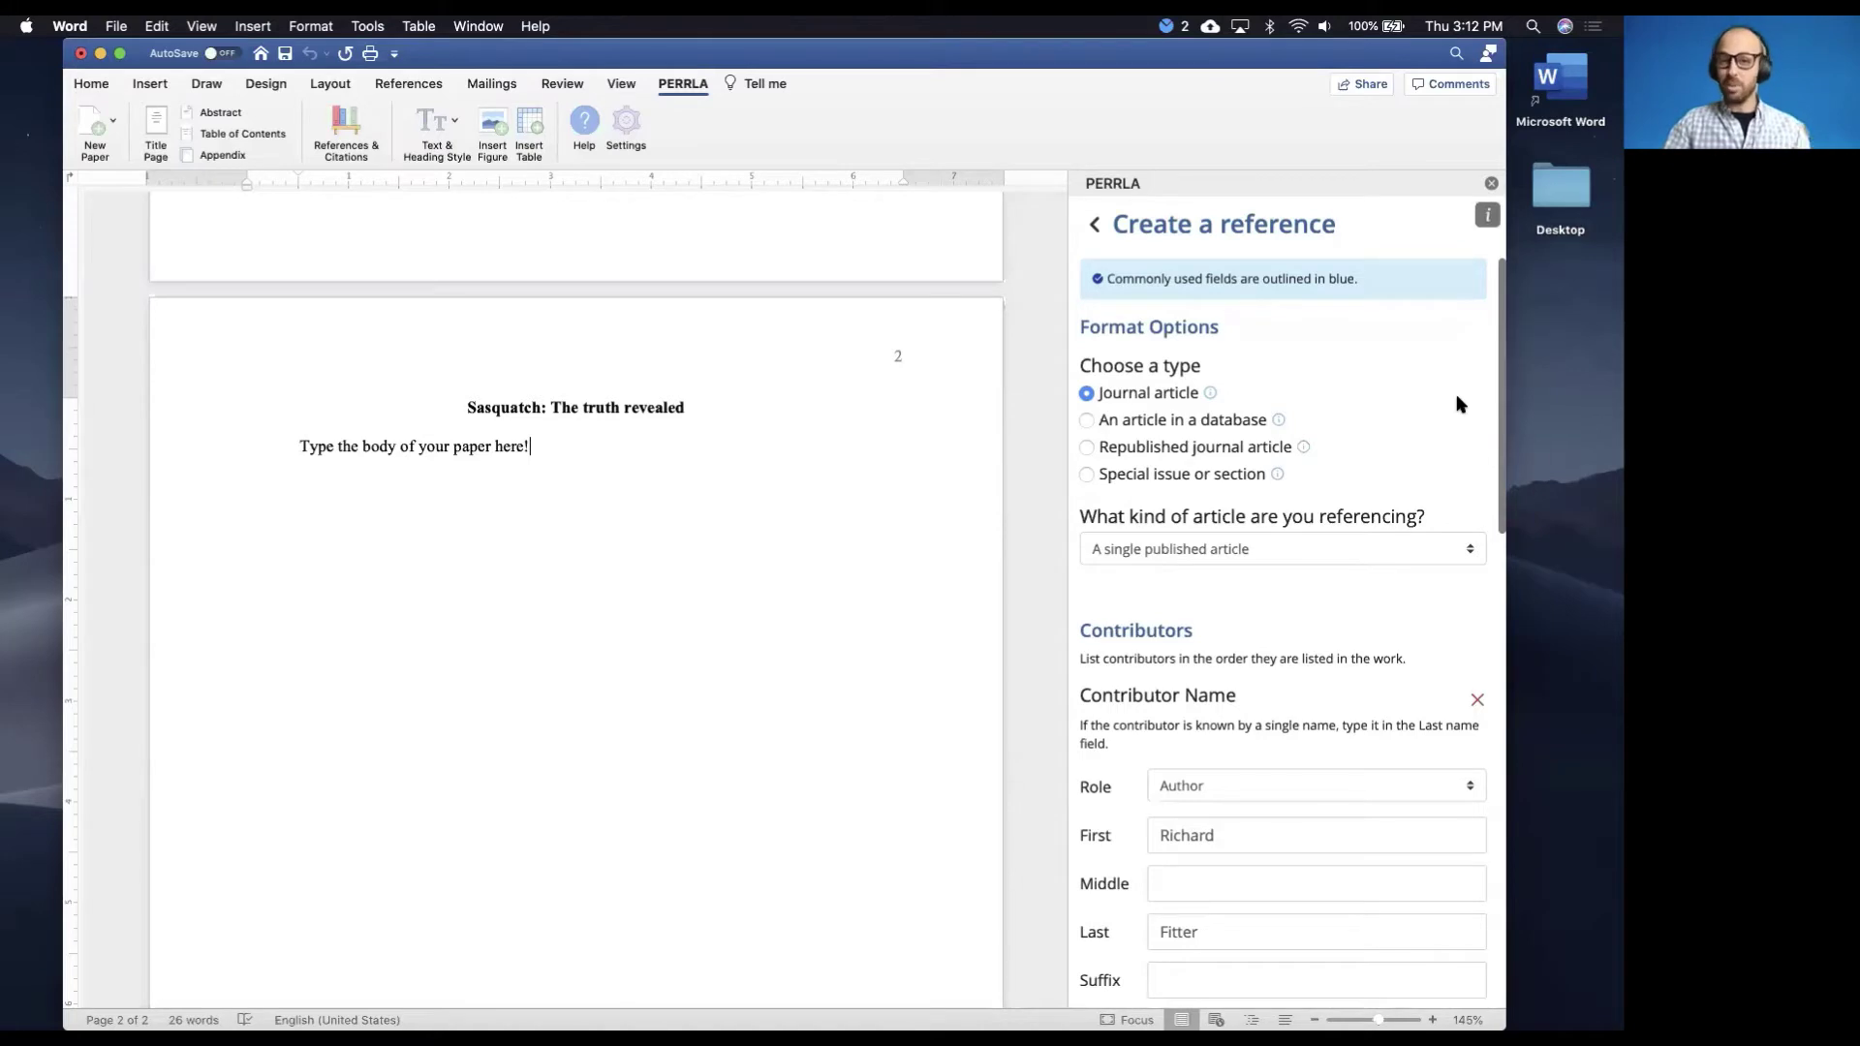
Review the journal article reference's contributor and publication fields, its live preview, and the paper's body page
scroll(1458, 404, down, 5)
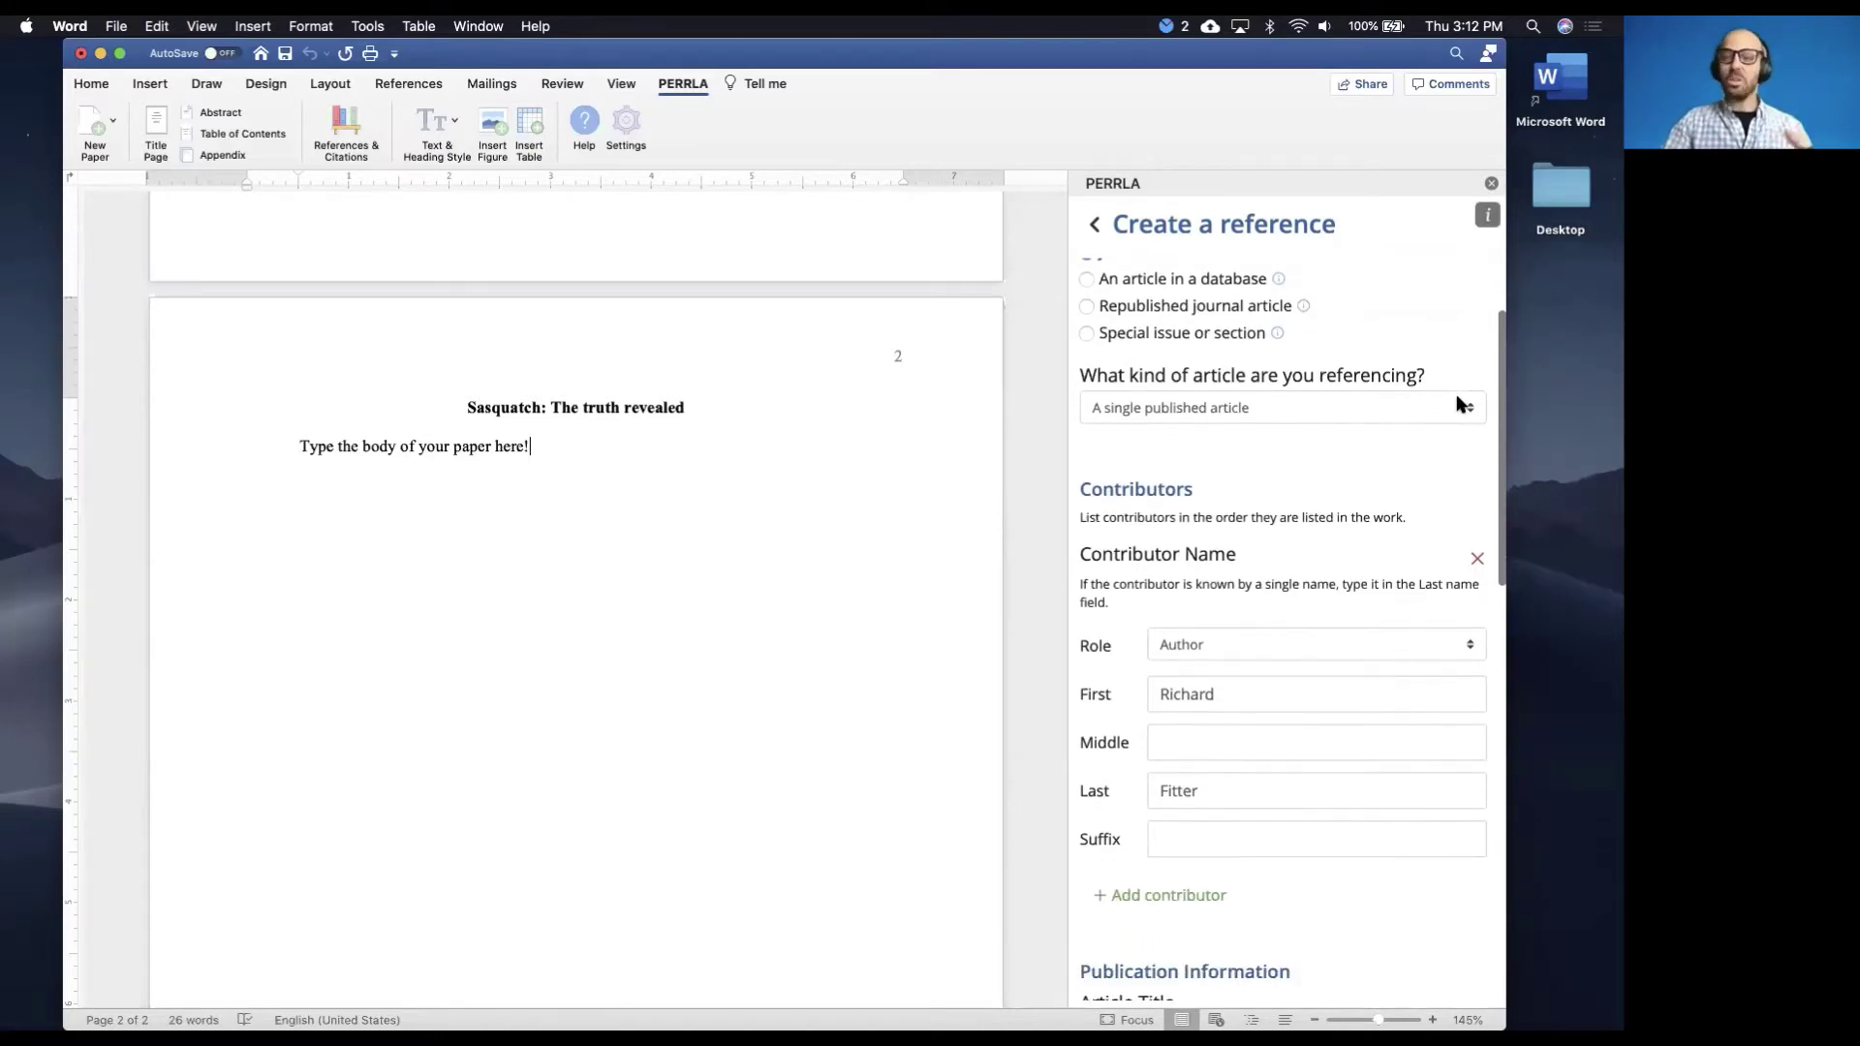
scroll(1458, 404, down, 2)
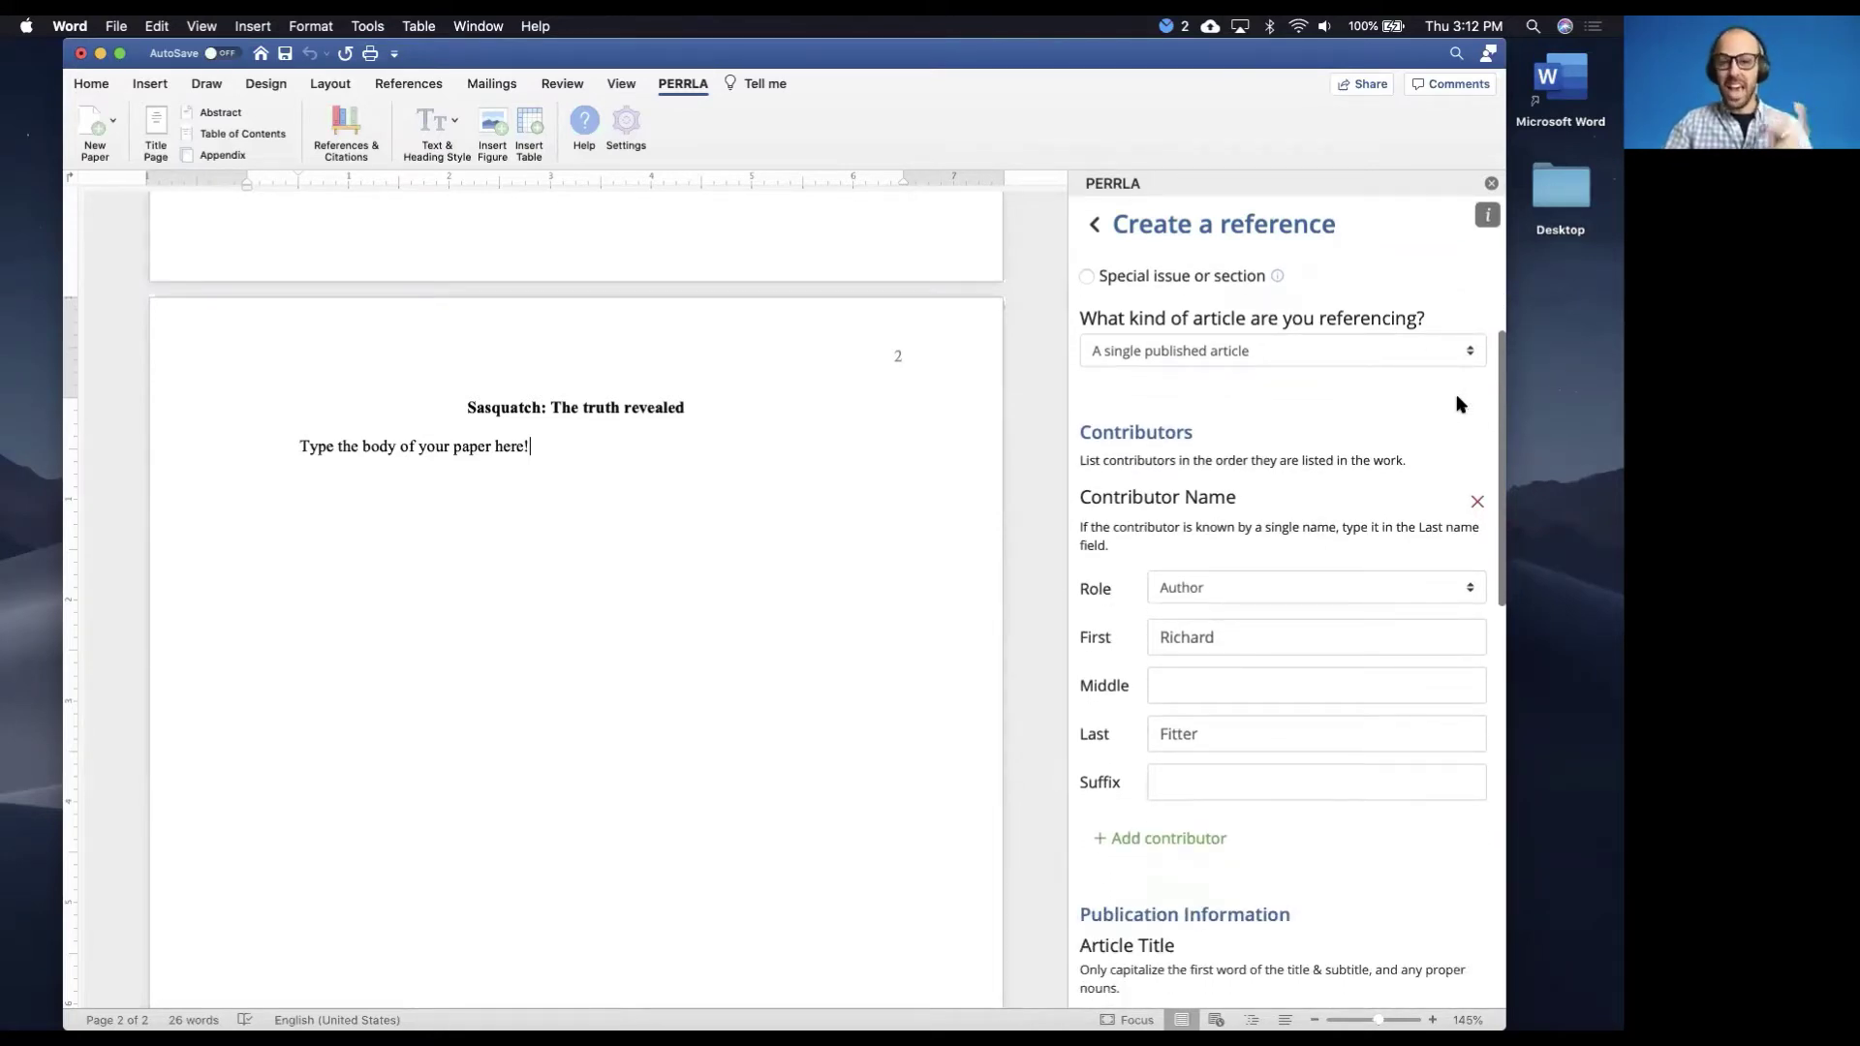
scroll(1457, 404, down, 8)
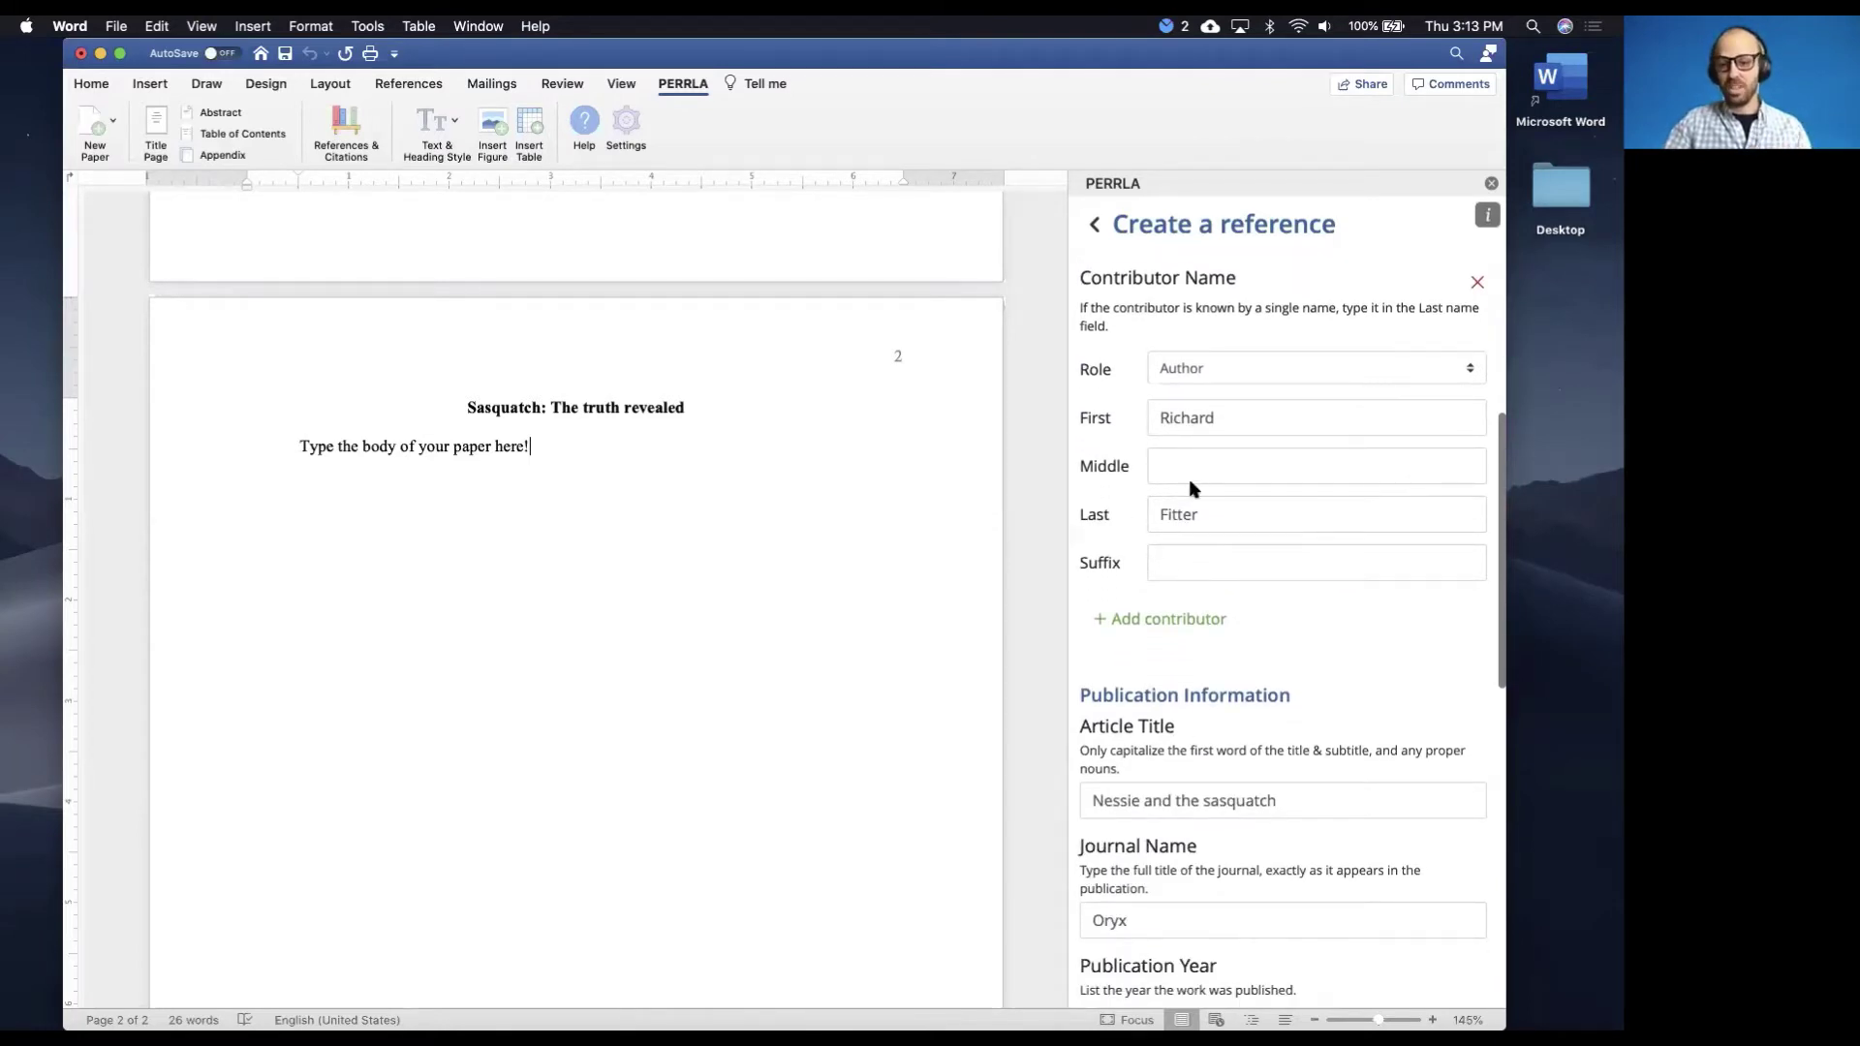
scroll(1188, 478, down, 20)
scroll(1188, 478, up, 8)
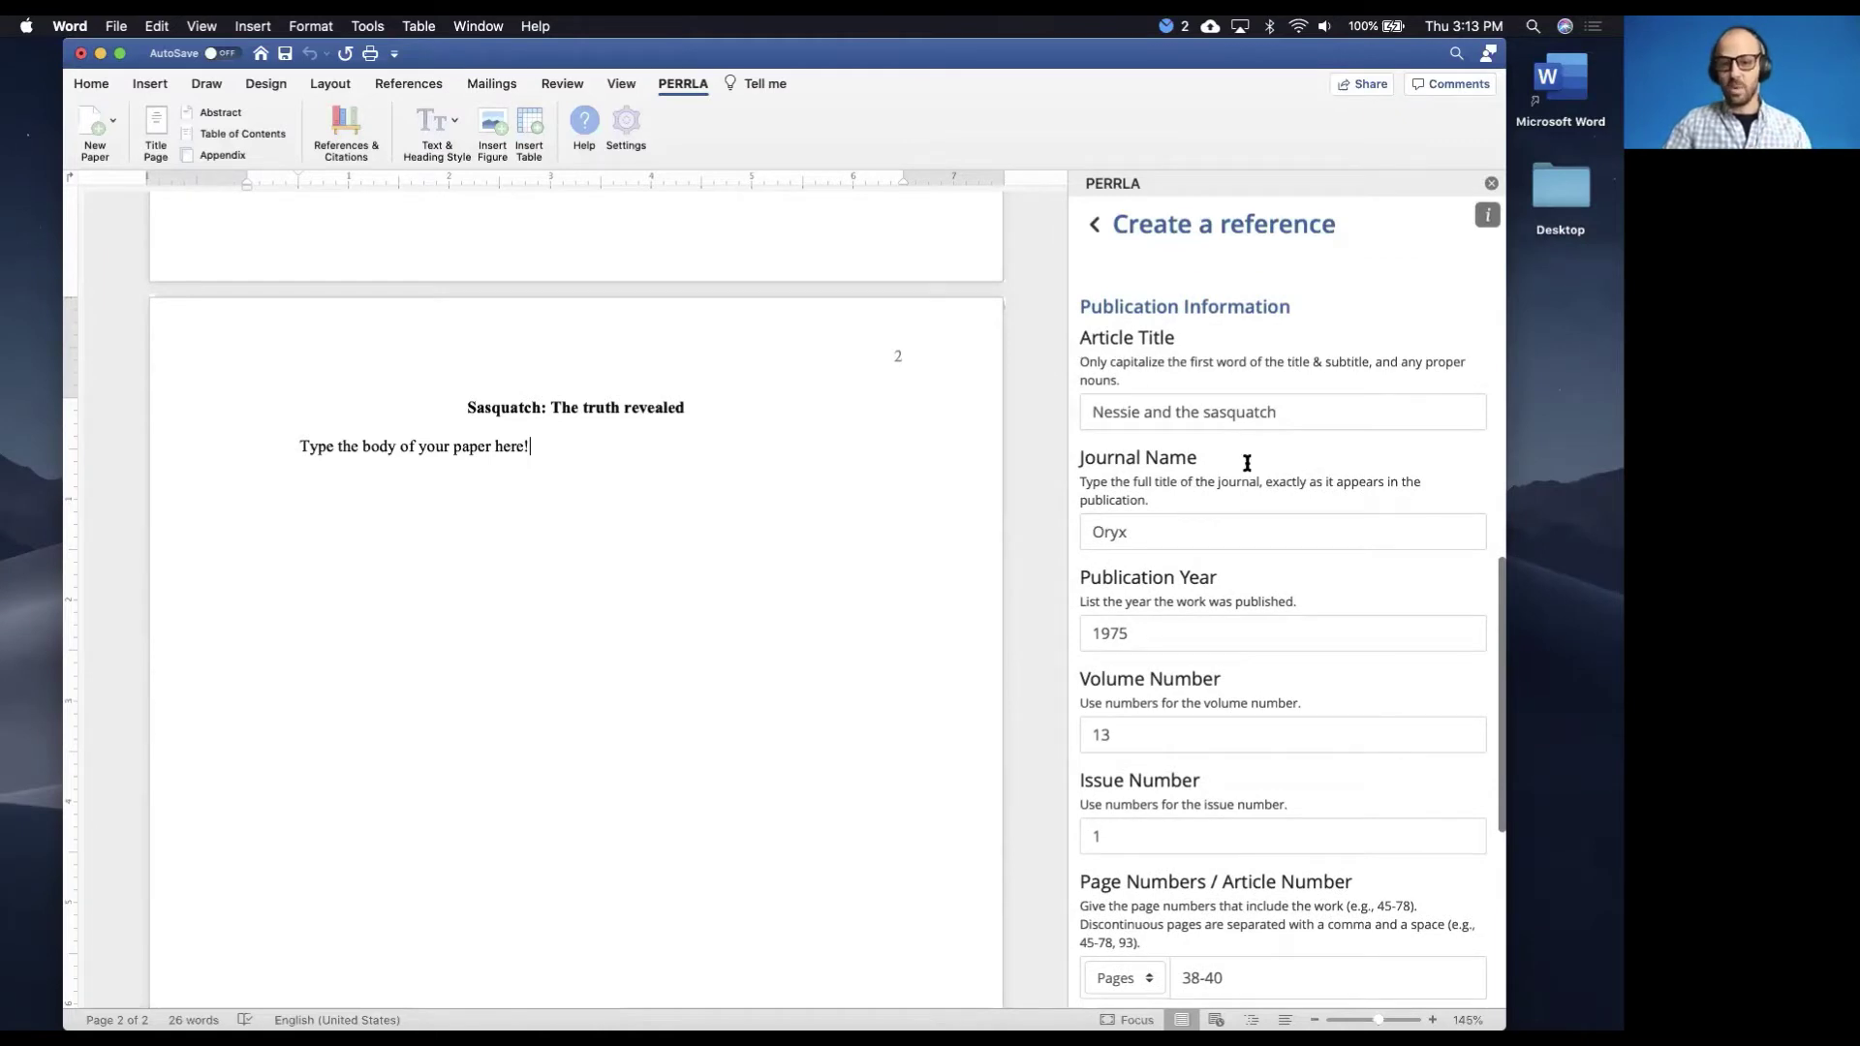
scroll(1162, 546, down, 5)
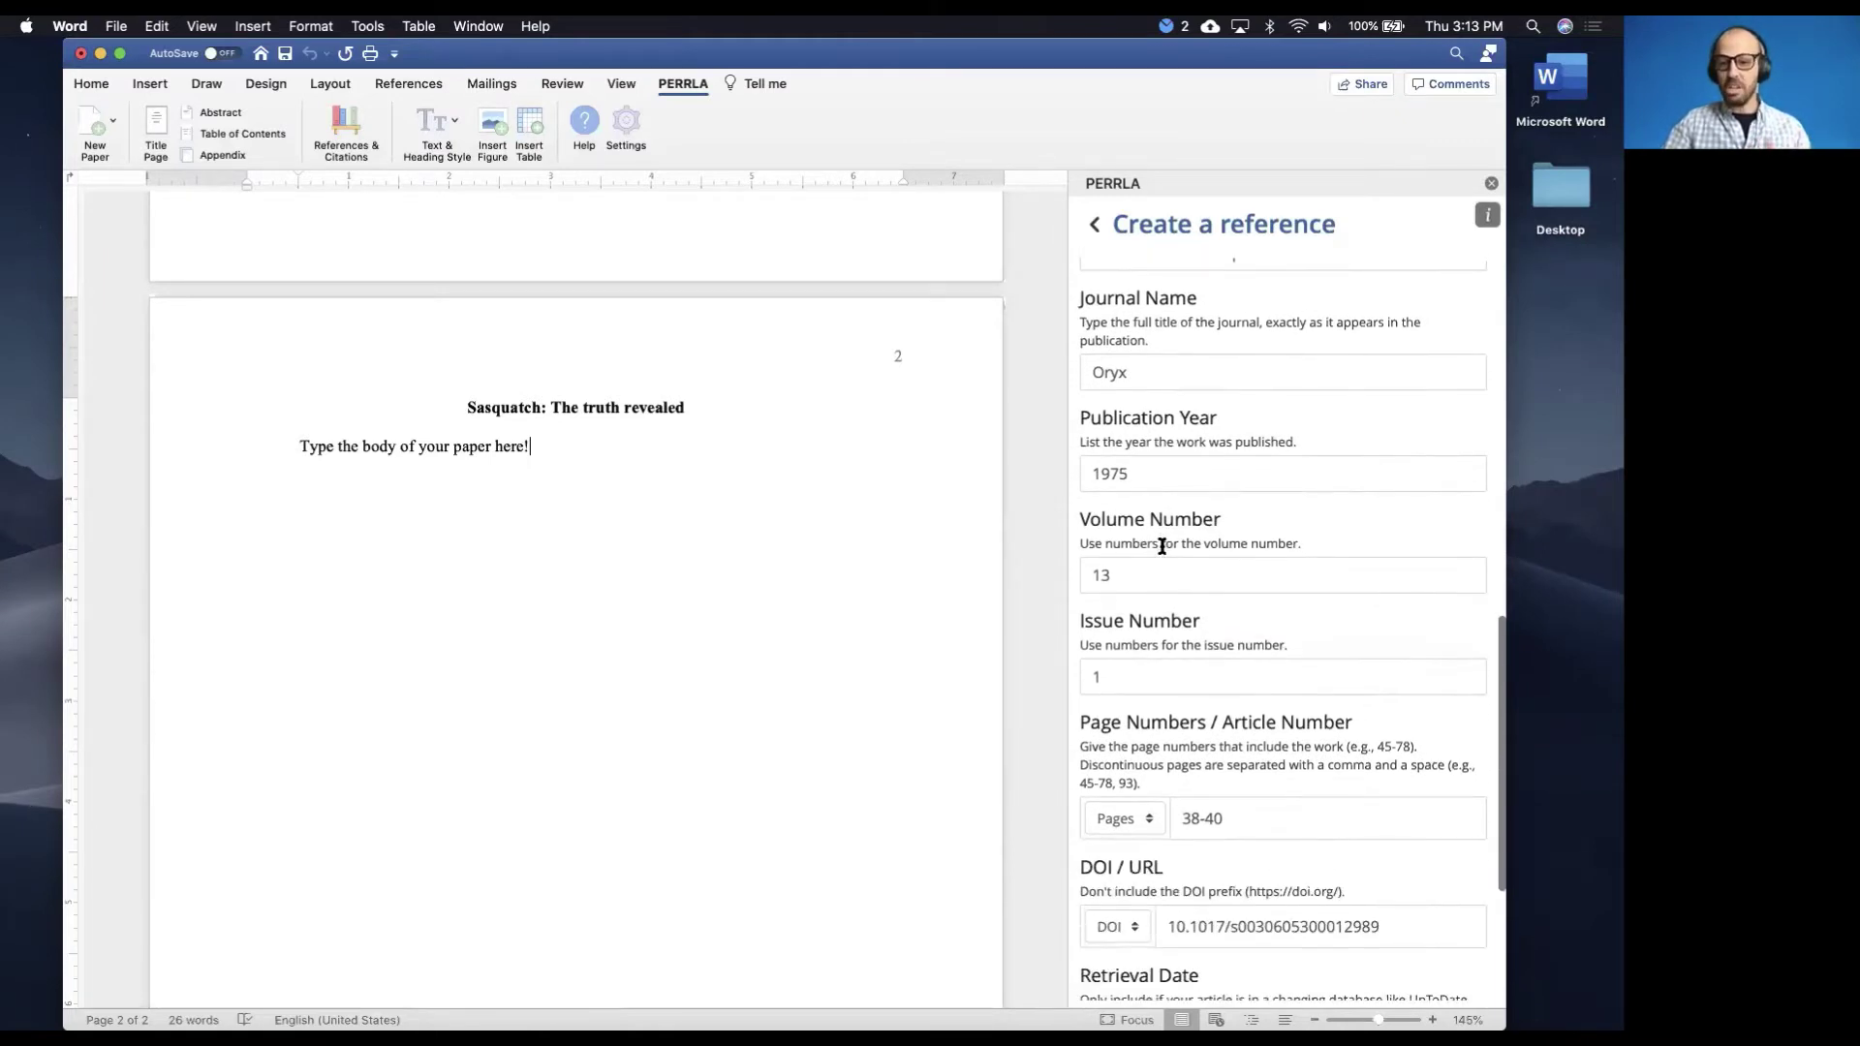
scroll(1161, 546, down, 9)
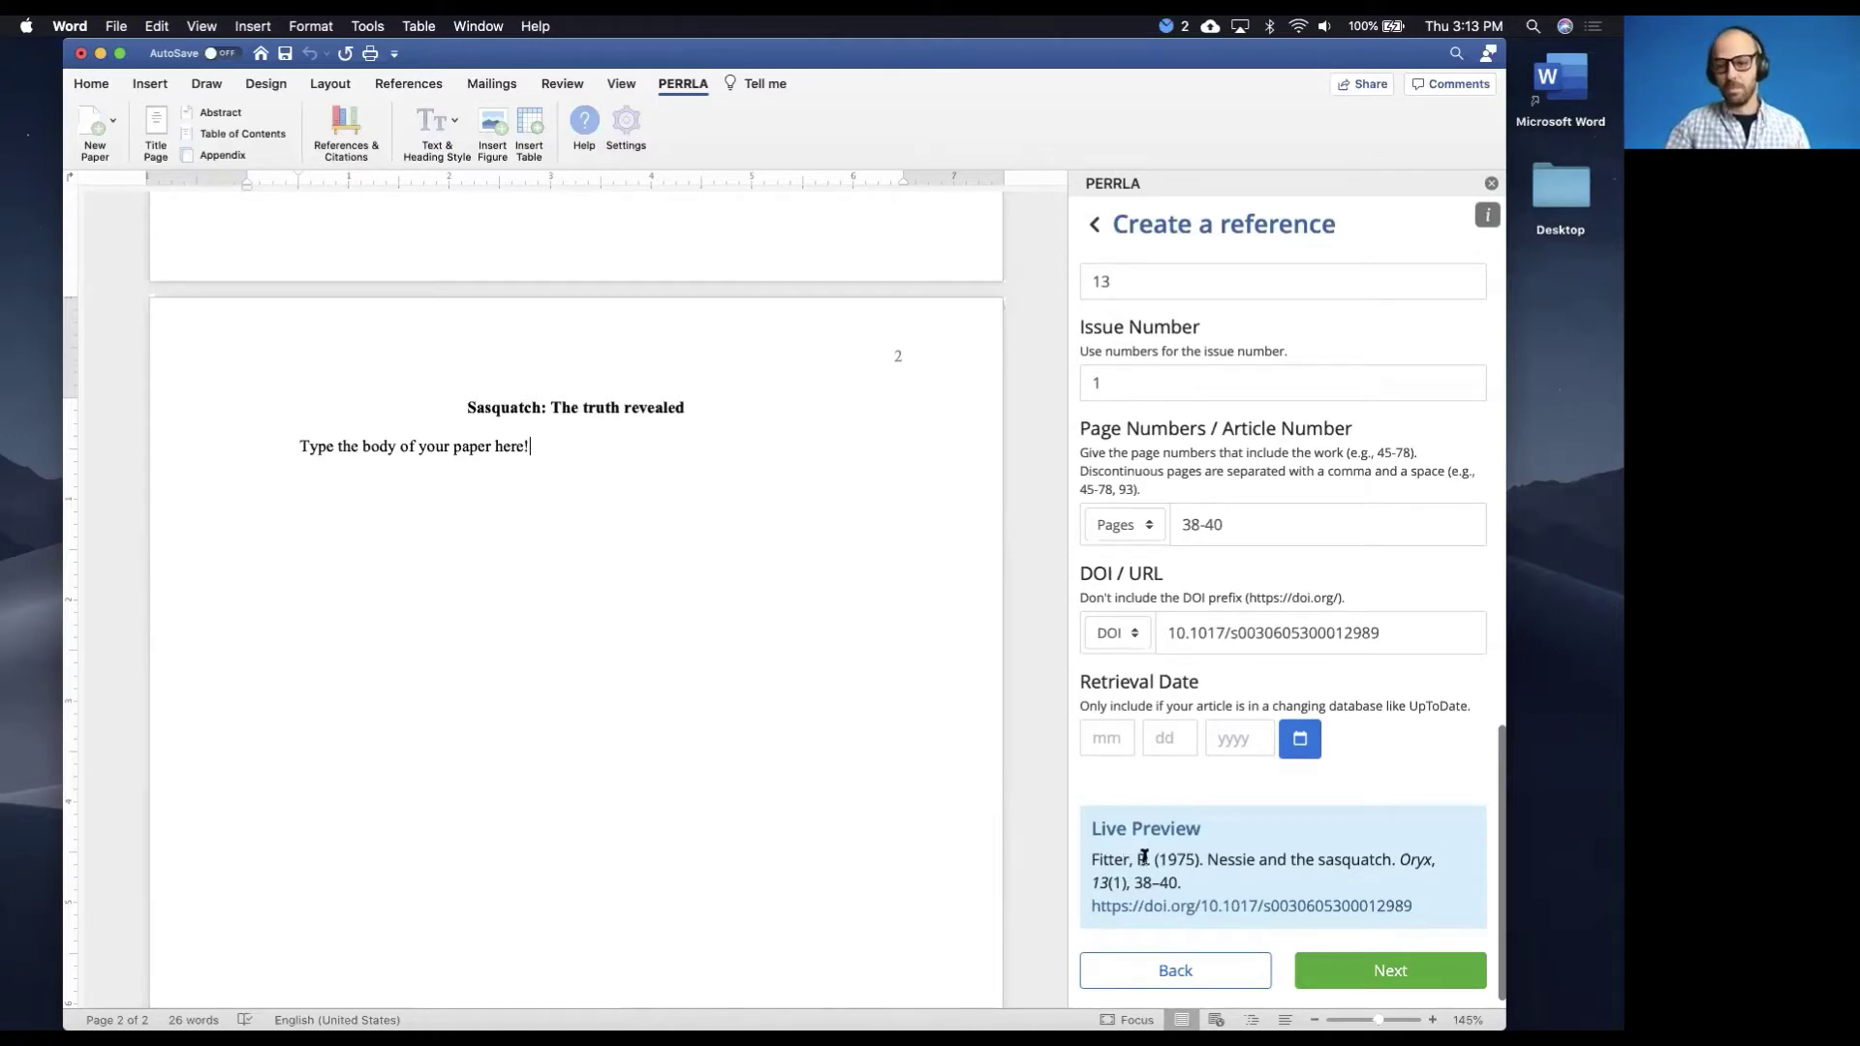
scroll(968, 811, down, 5)
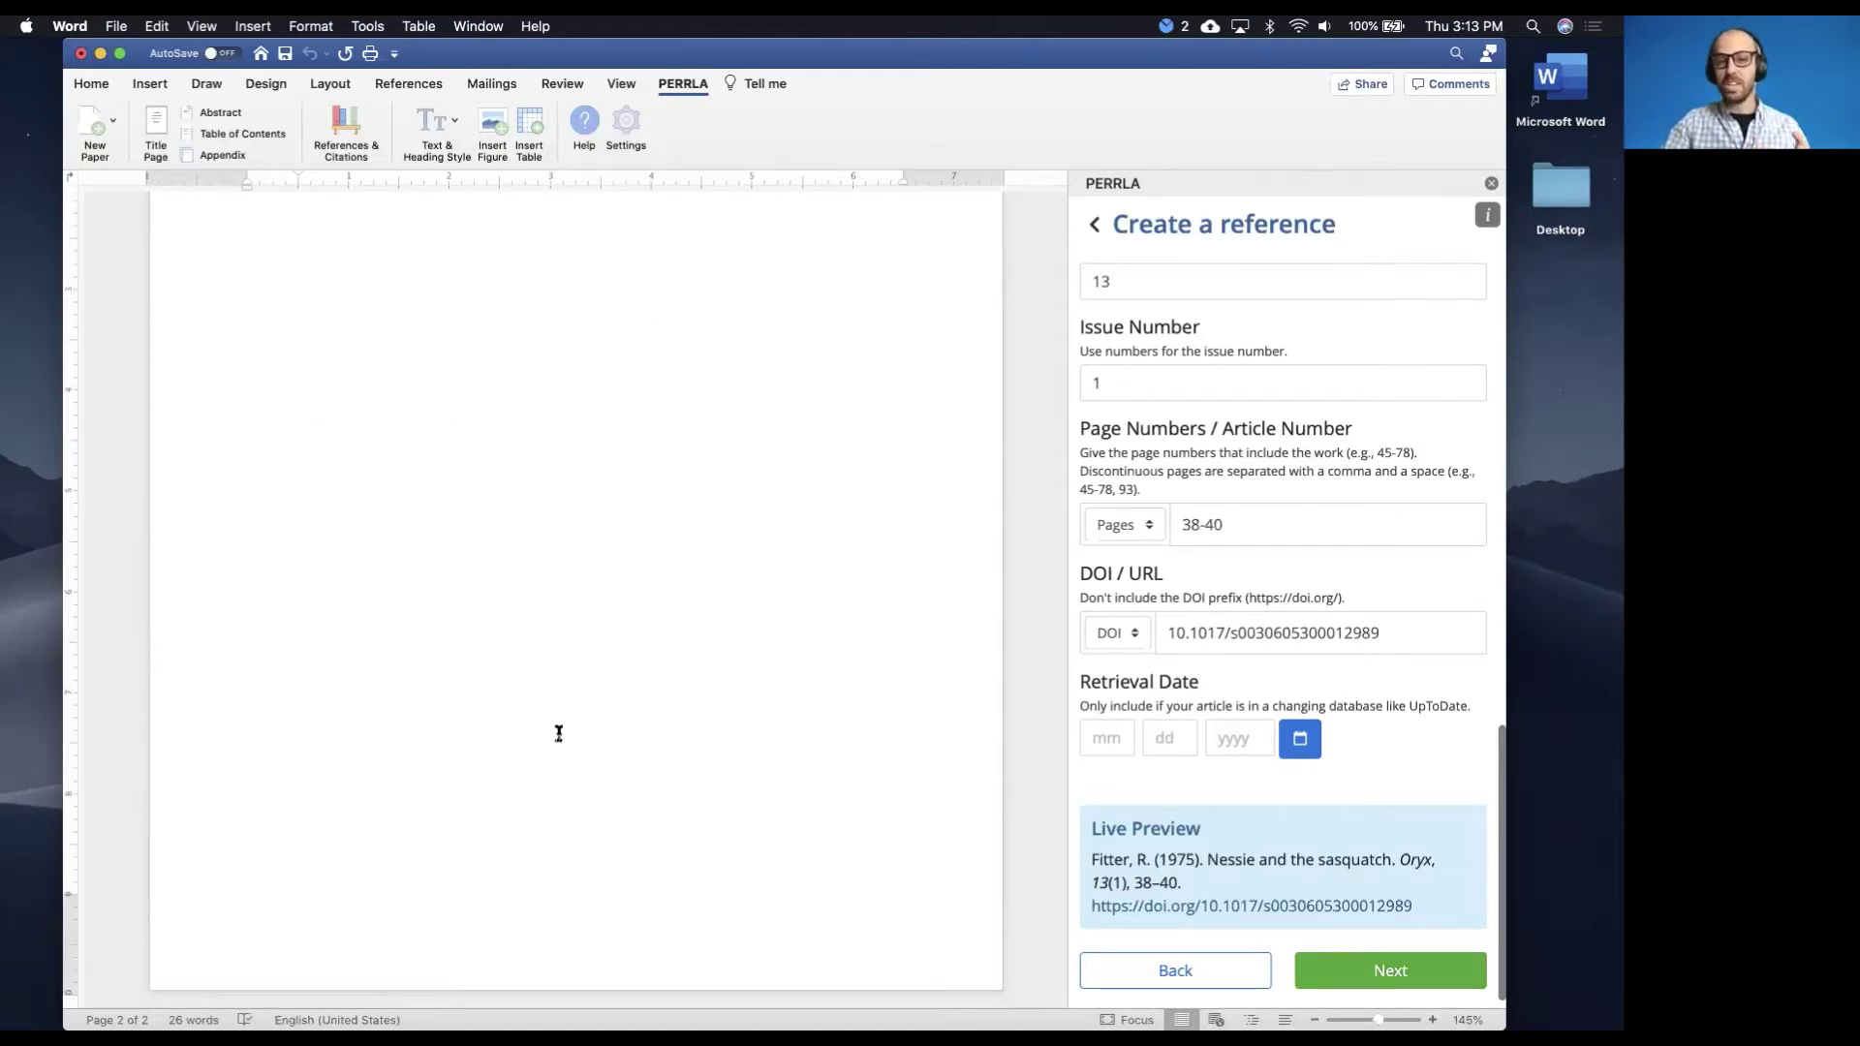
scroll(559, 733, up, 5)
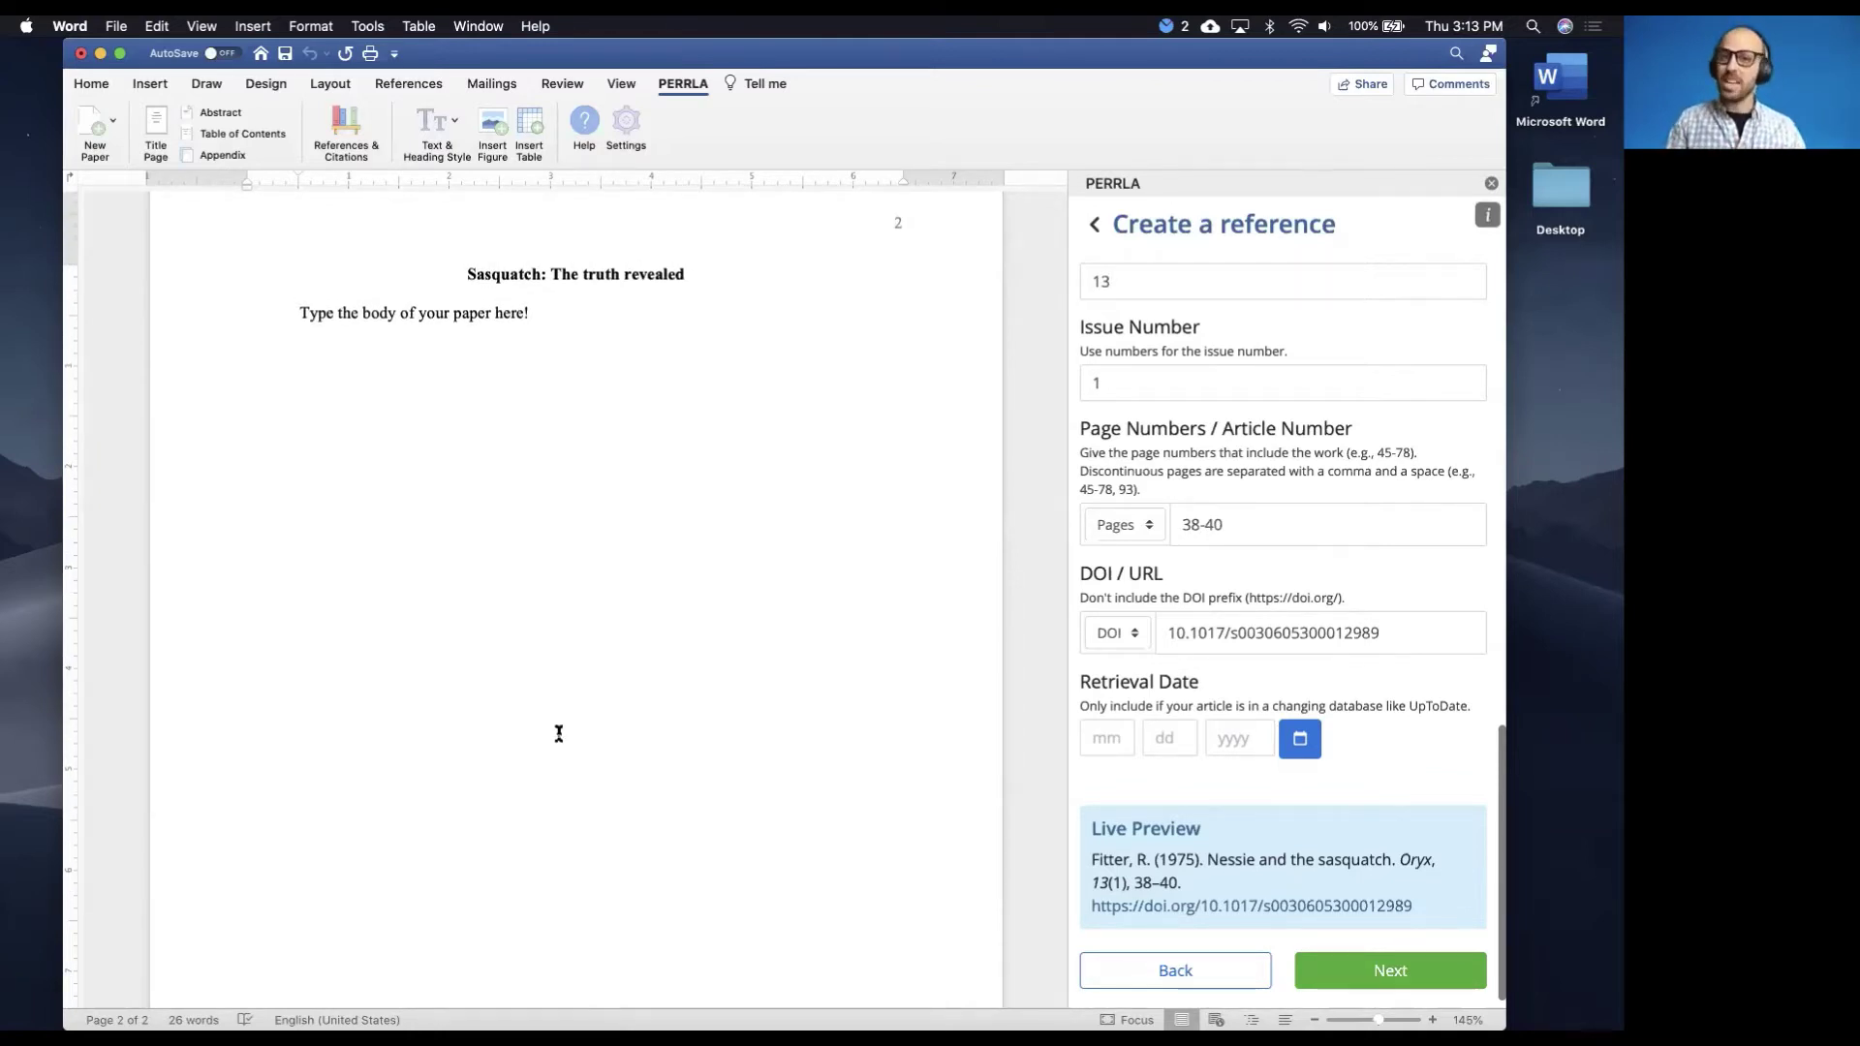
Create the "Nessie and the sasquatch" reference without optional content and check its entry on the paper's References page
click(1343, 971)
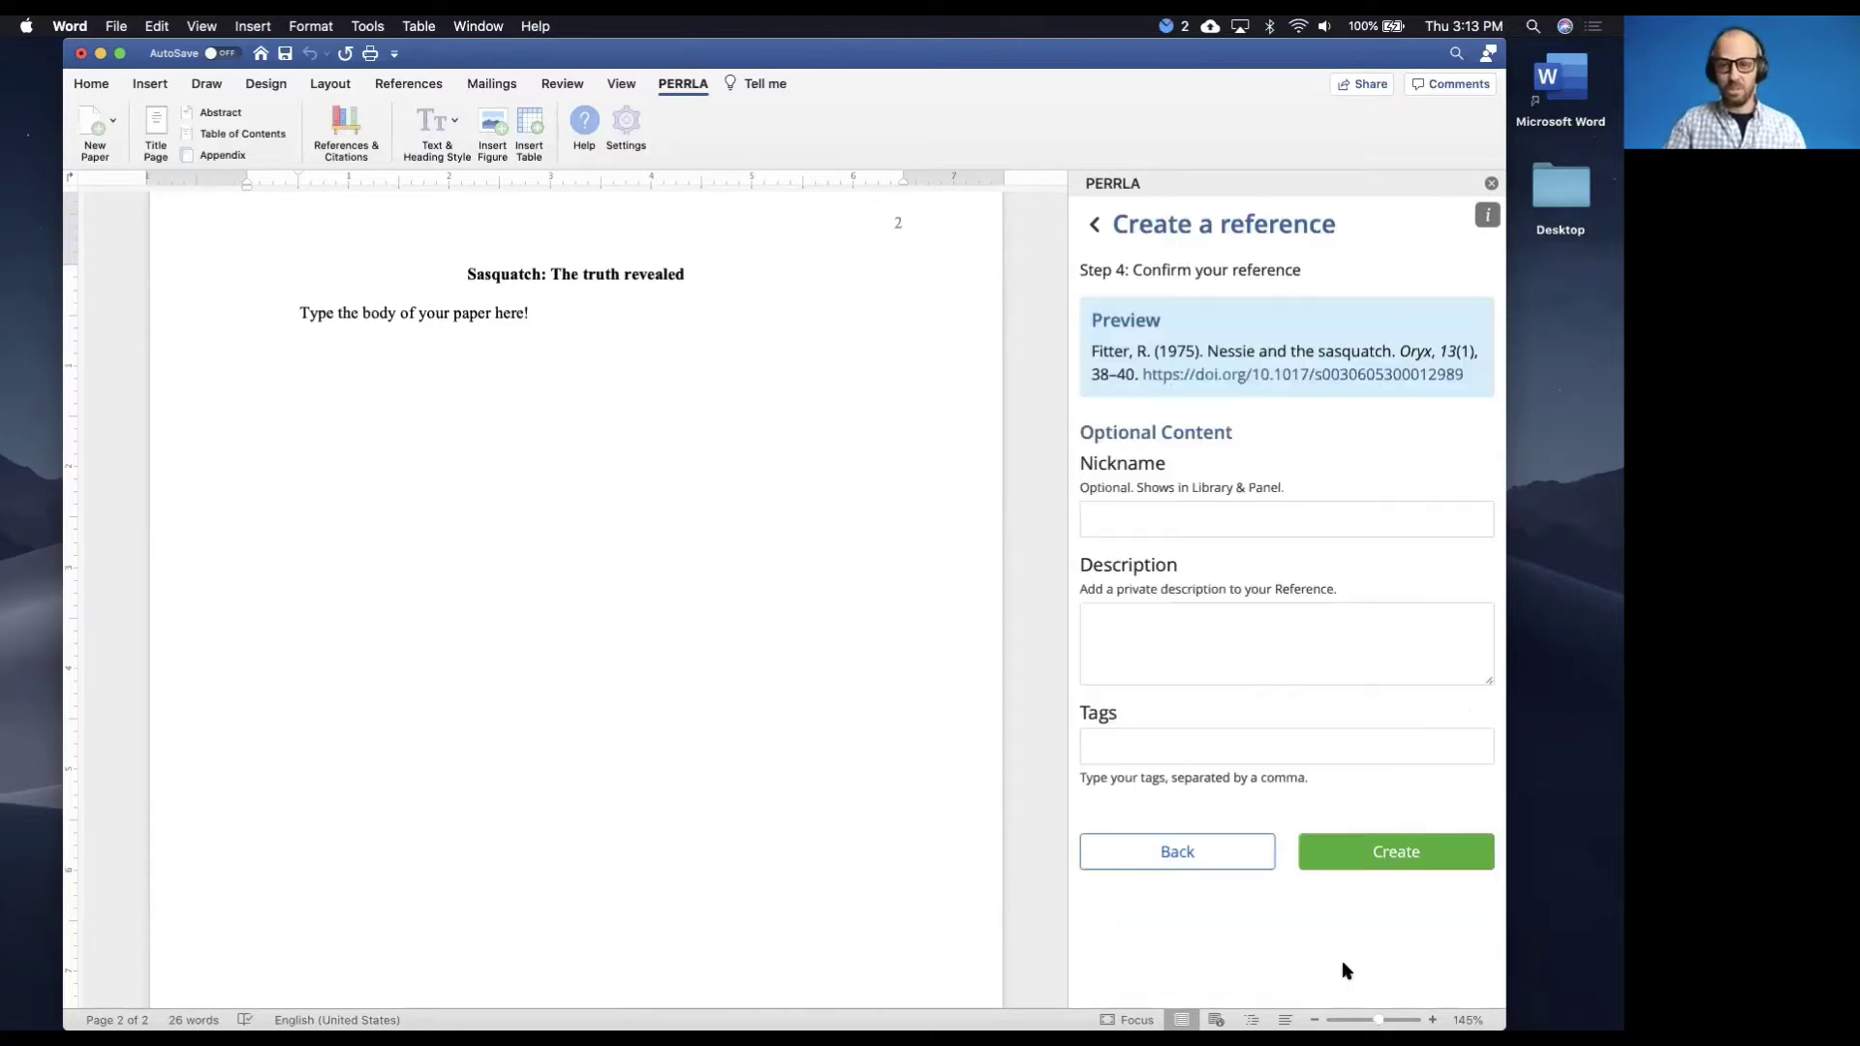
click(1360, 851)
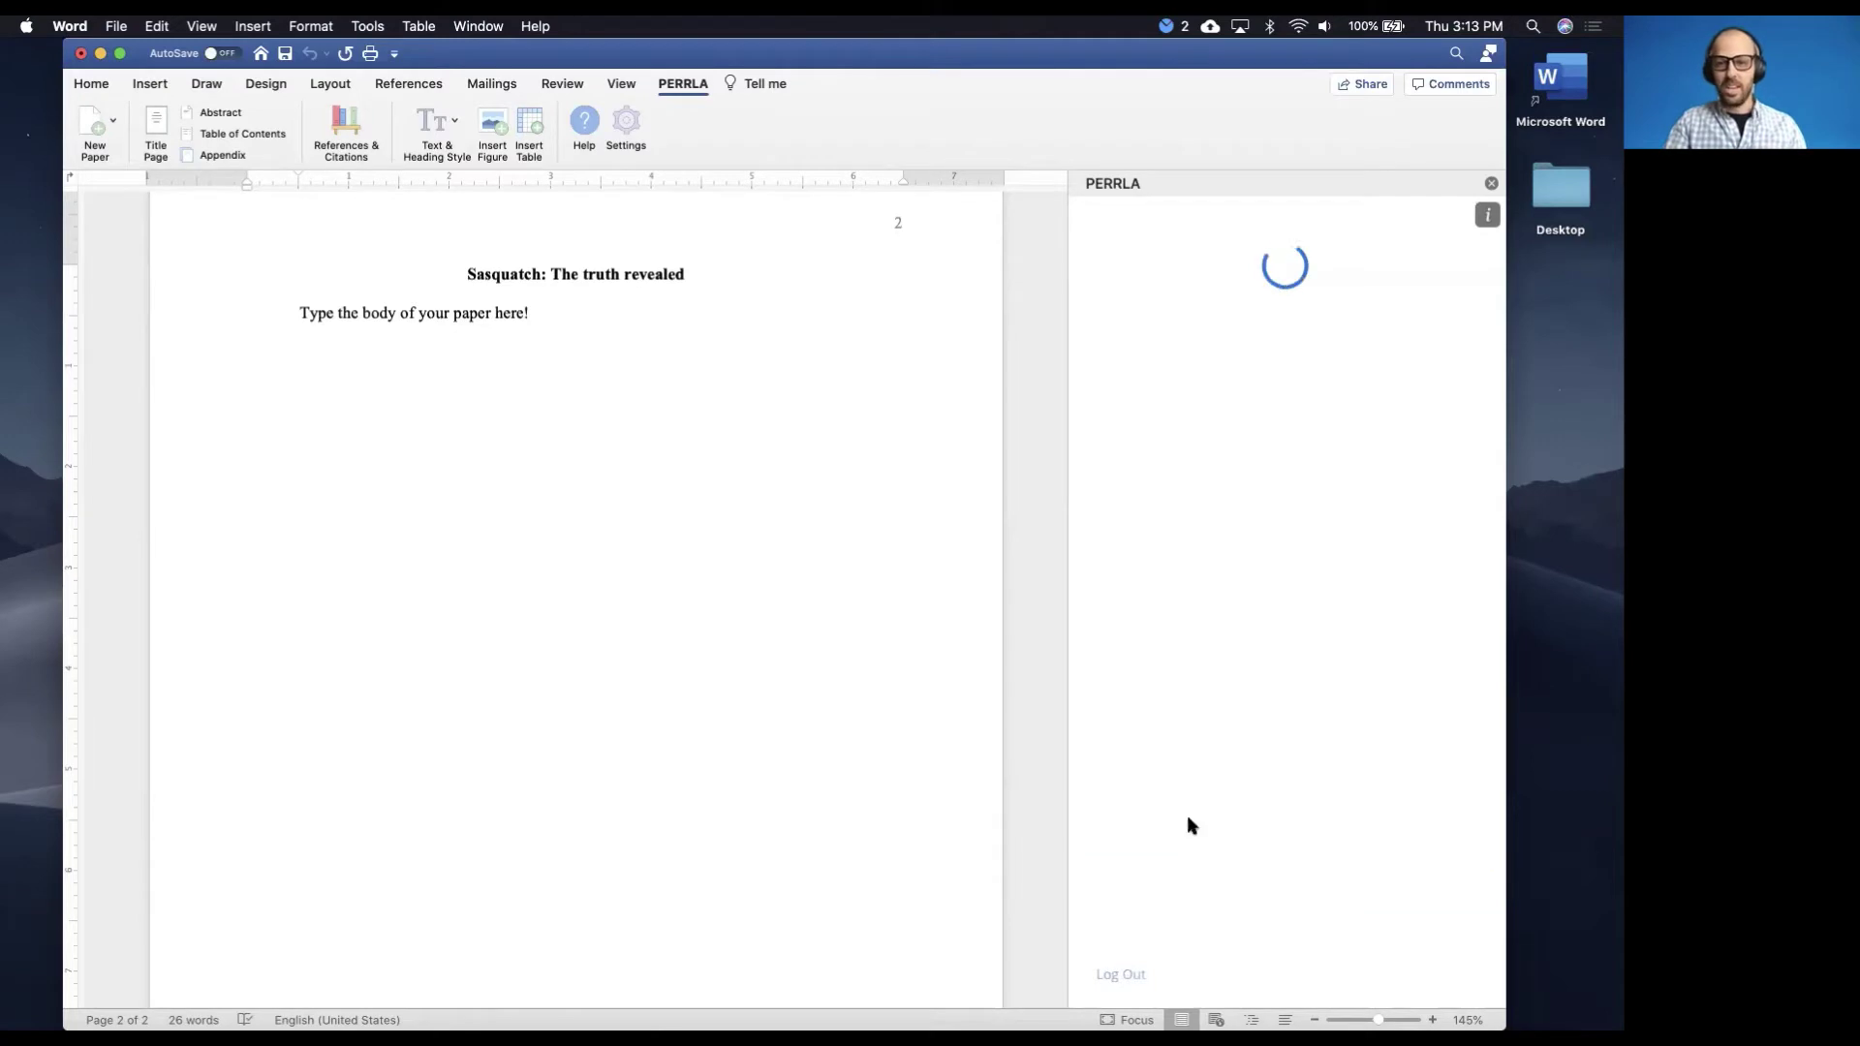
scroll(884, 697, down, 2)
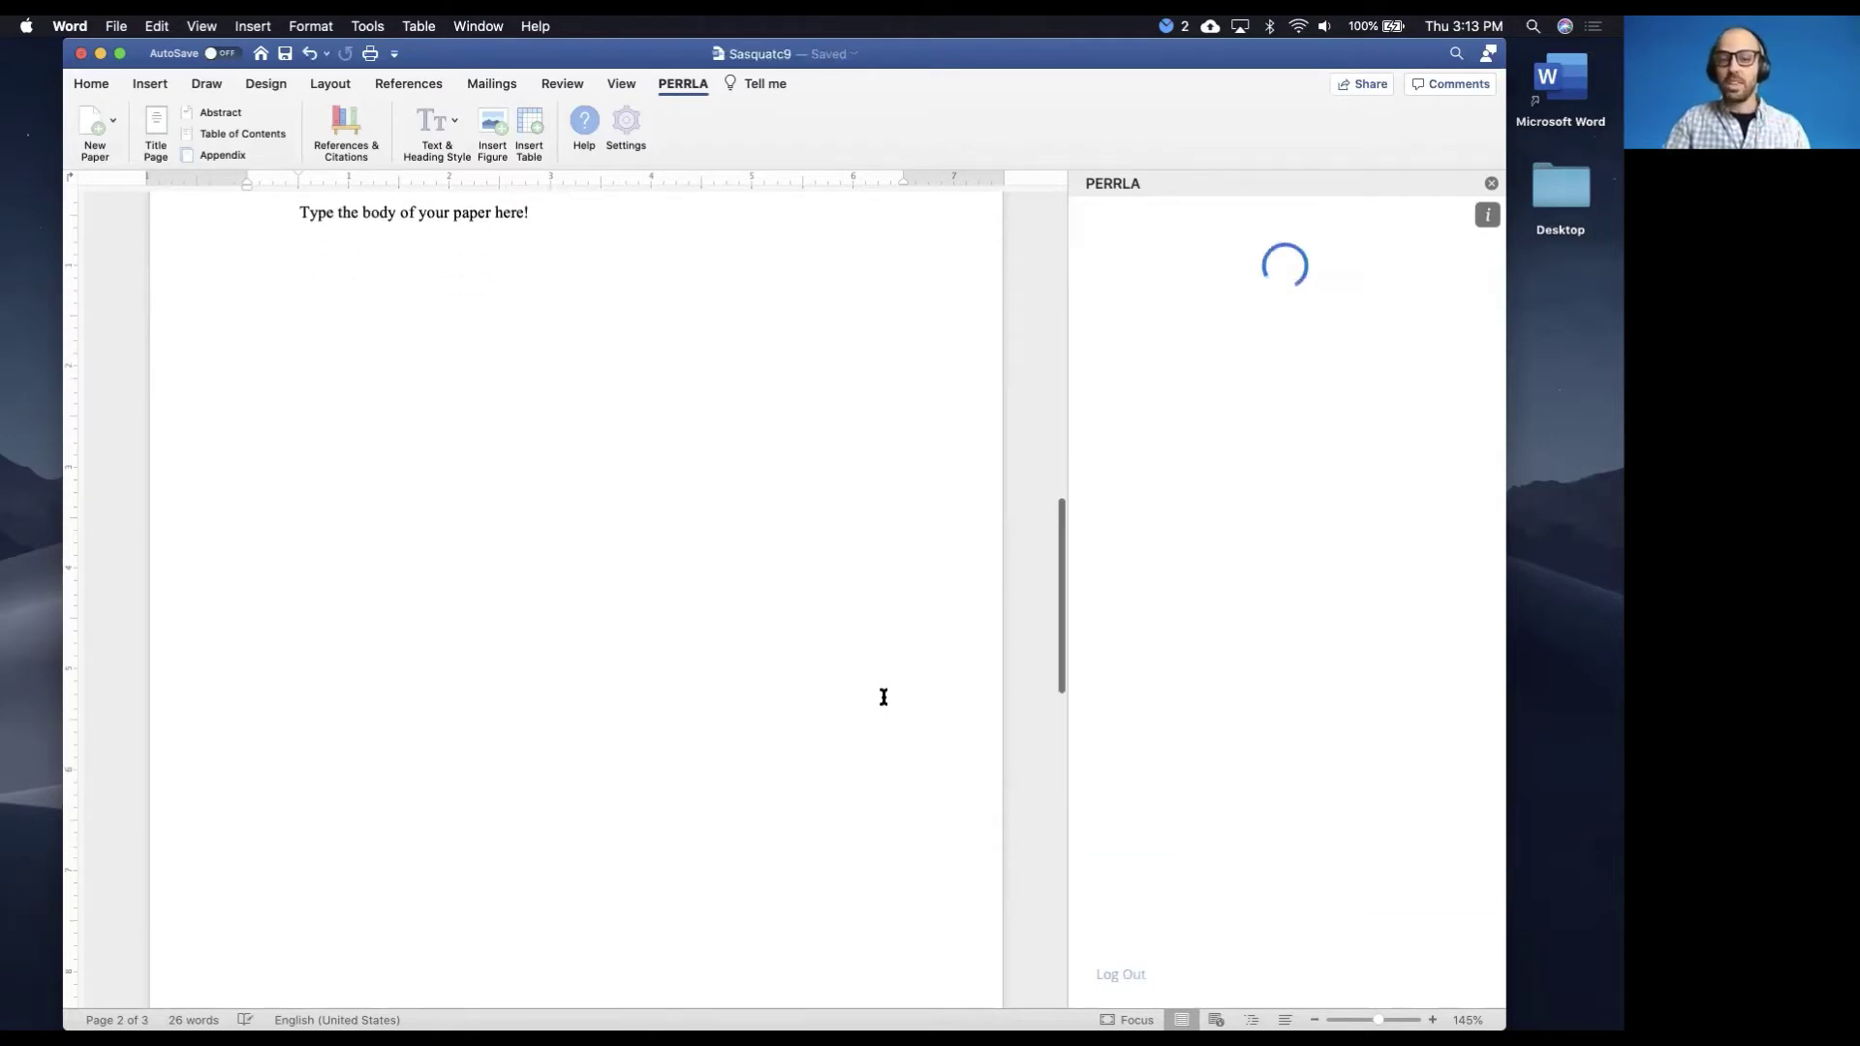
scroll(884, 697, down, 10)
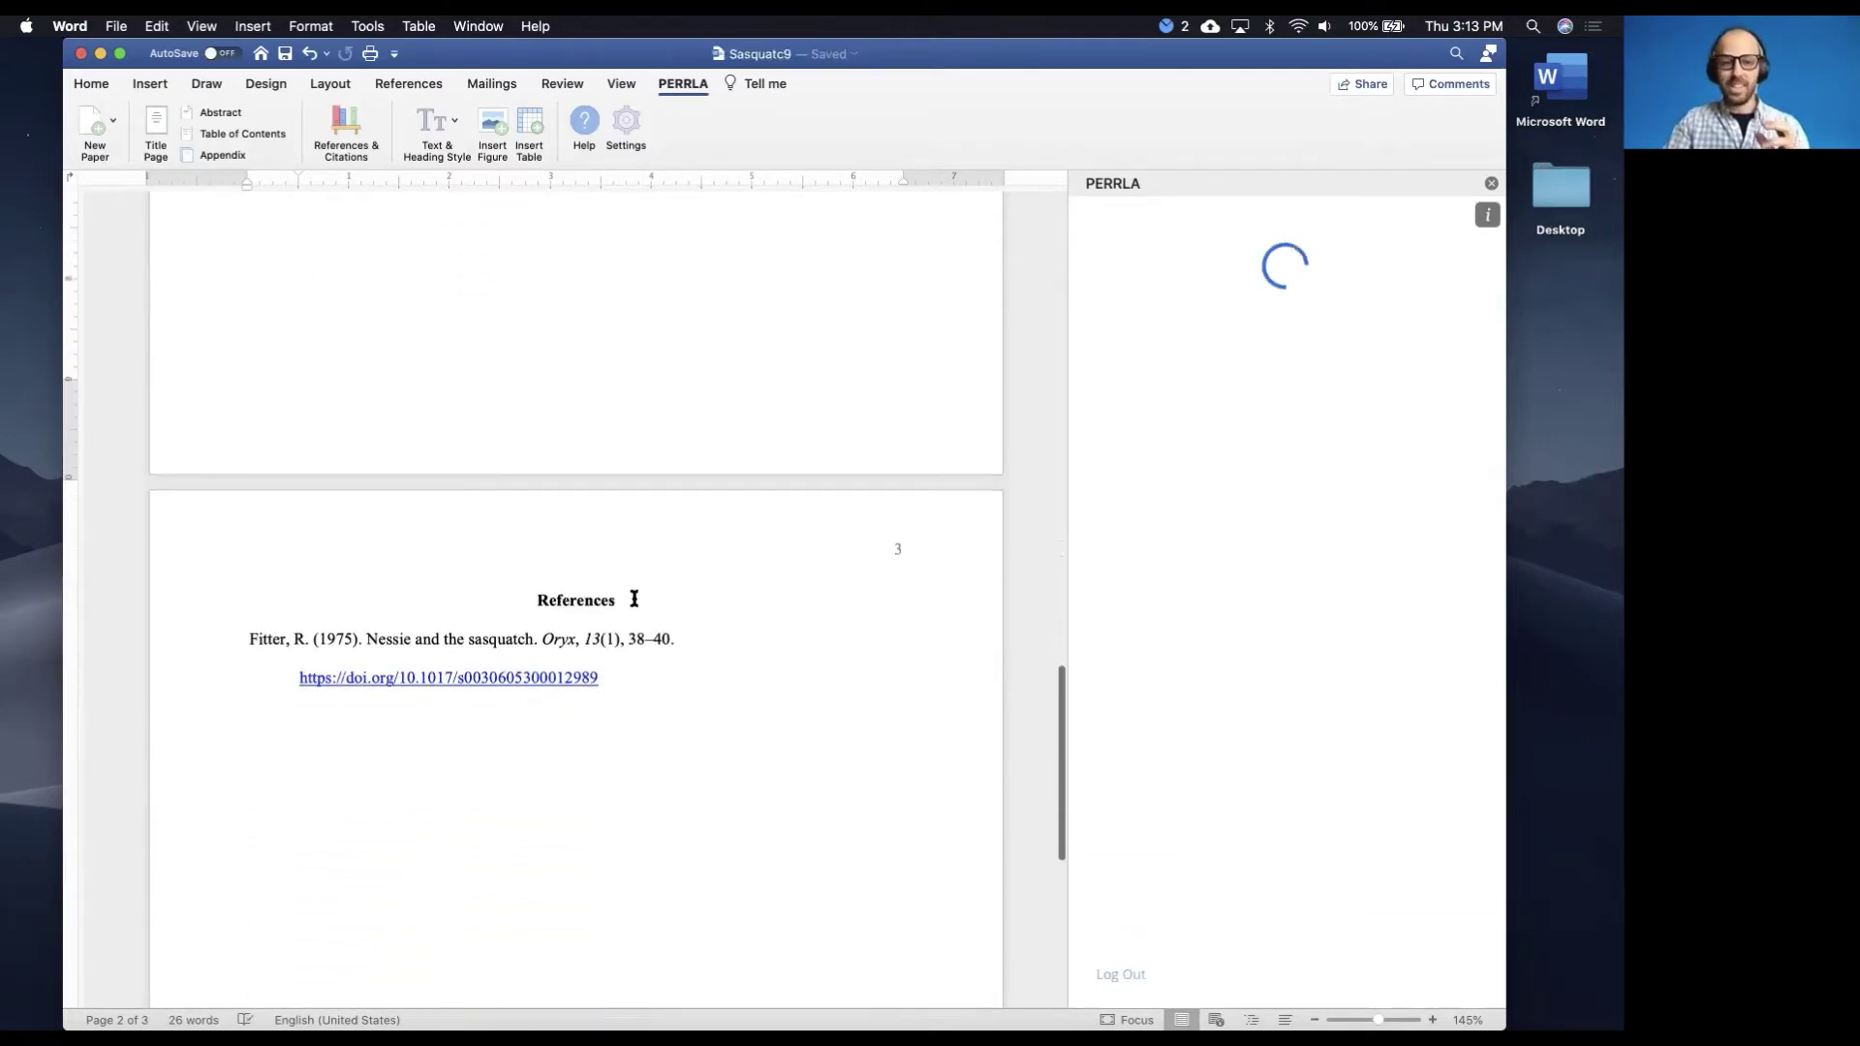
scroll(632, 600, down, 4)
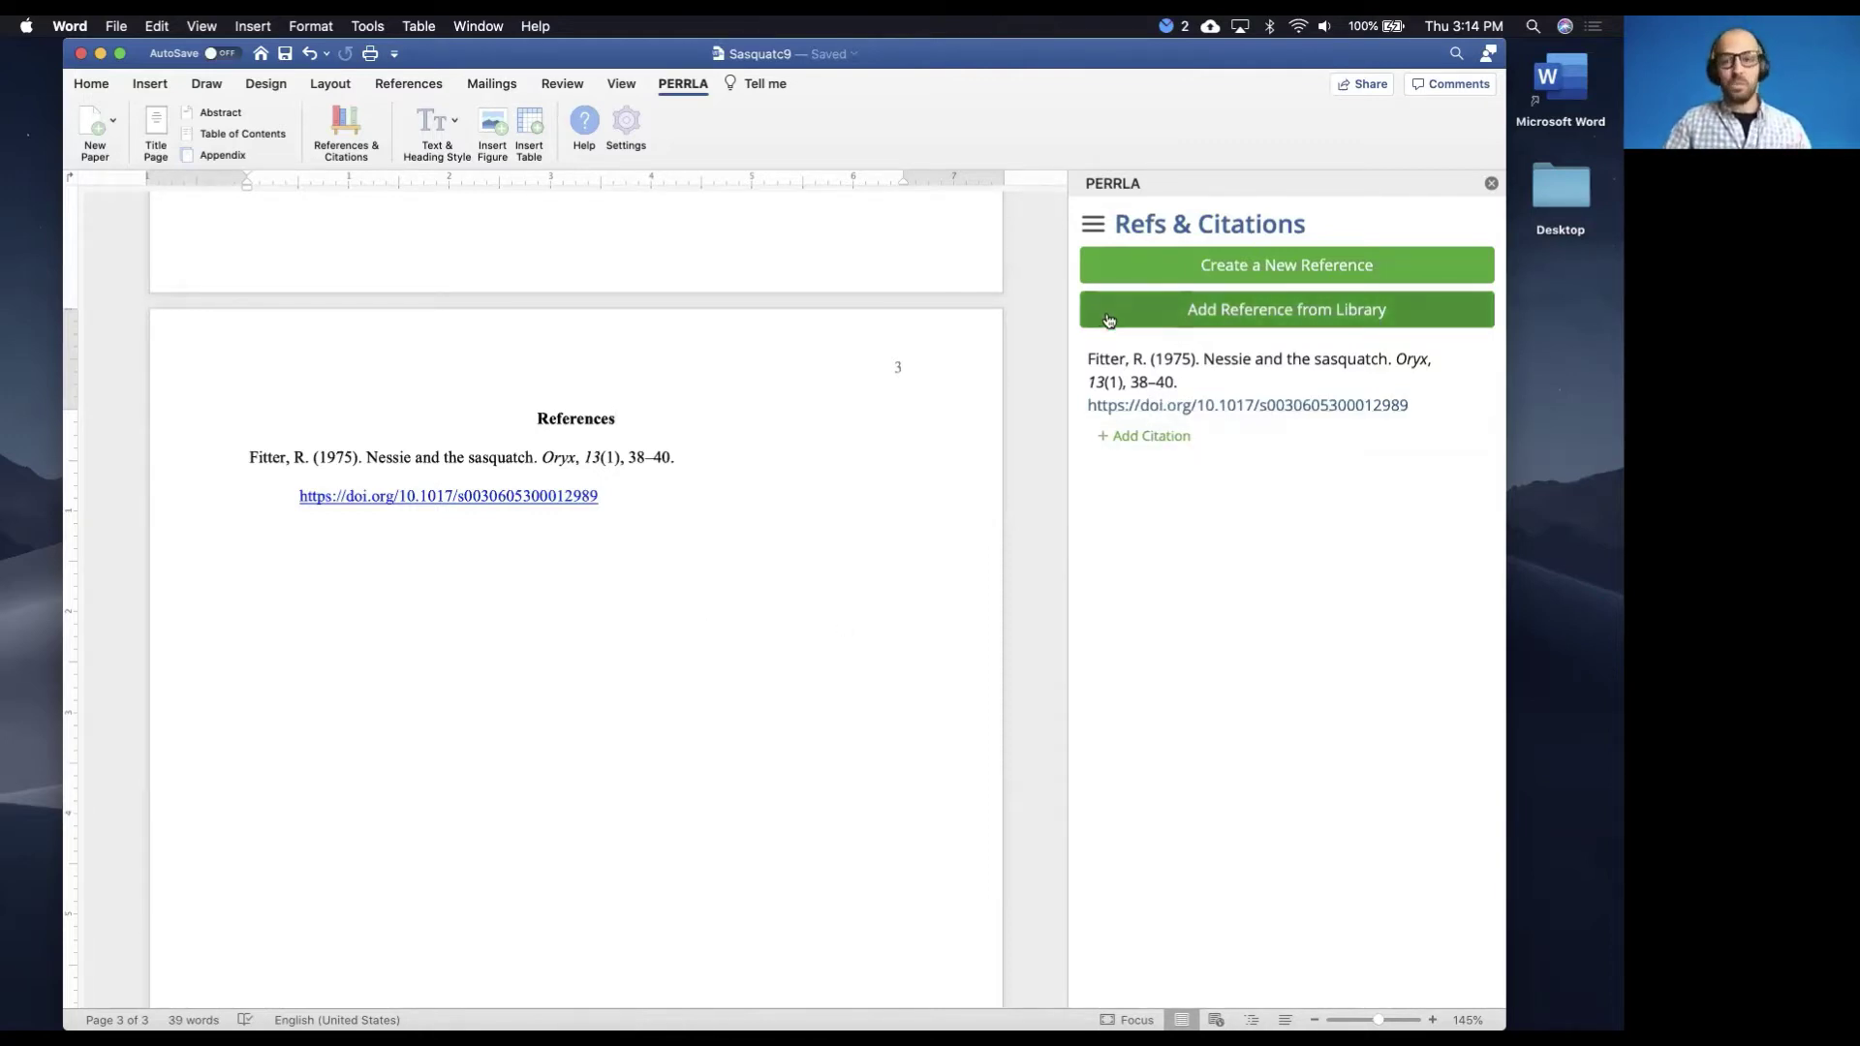
Start adding a reference from the library and search the saved references for "Bigfoot"
click(1146, 315)
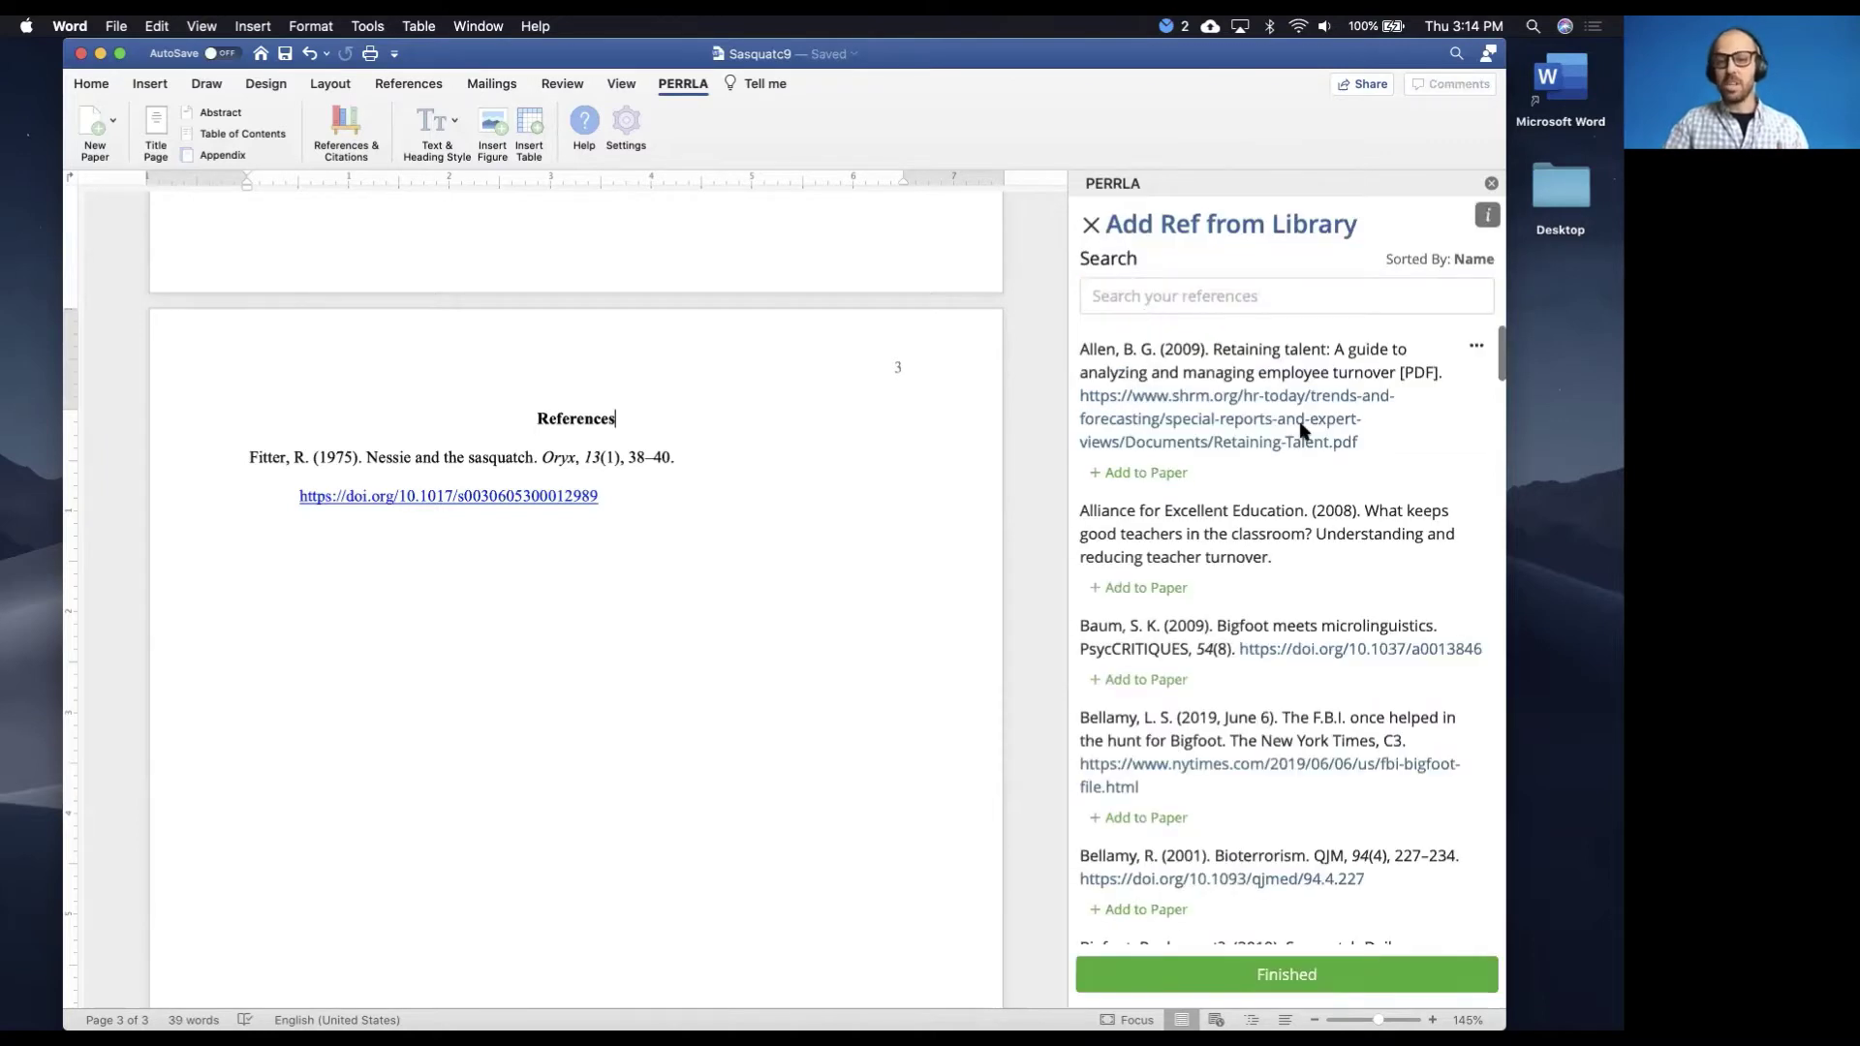
scroll(1301, 431, down, 10)
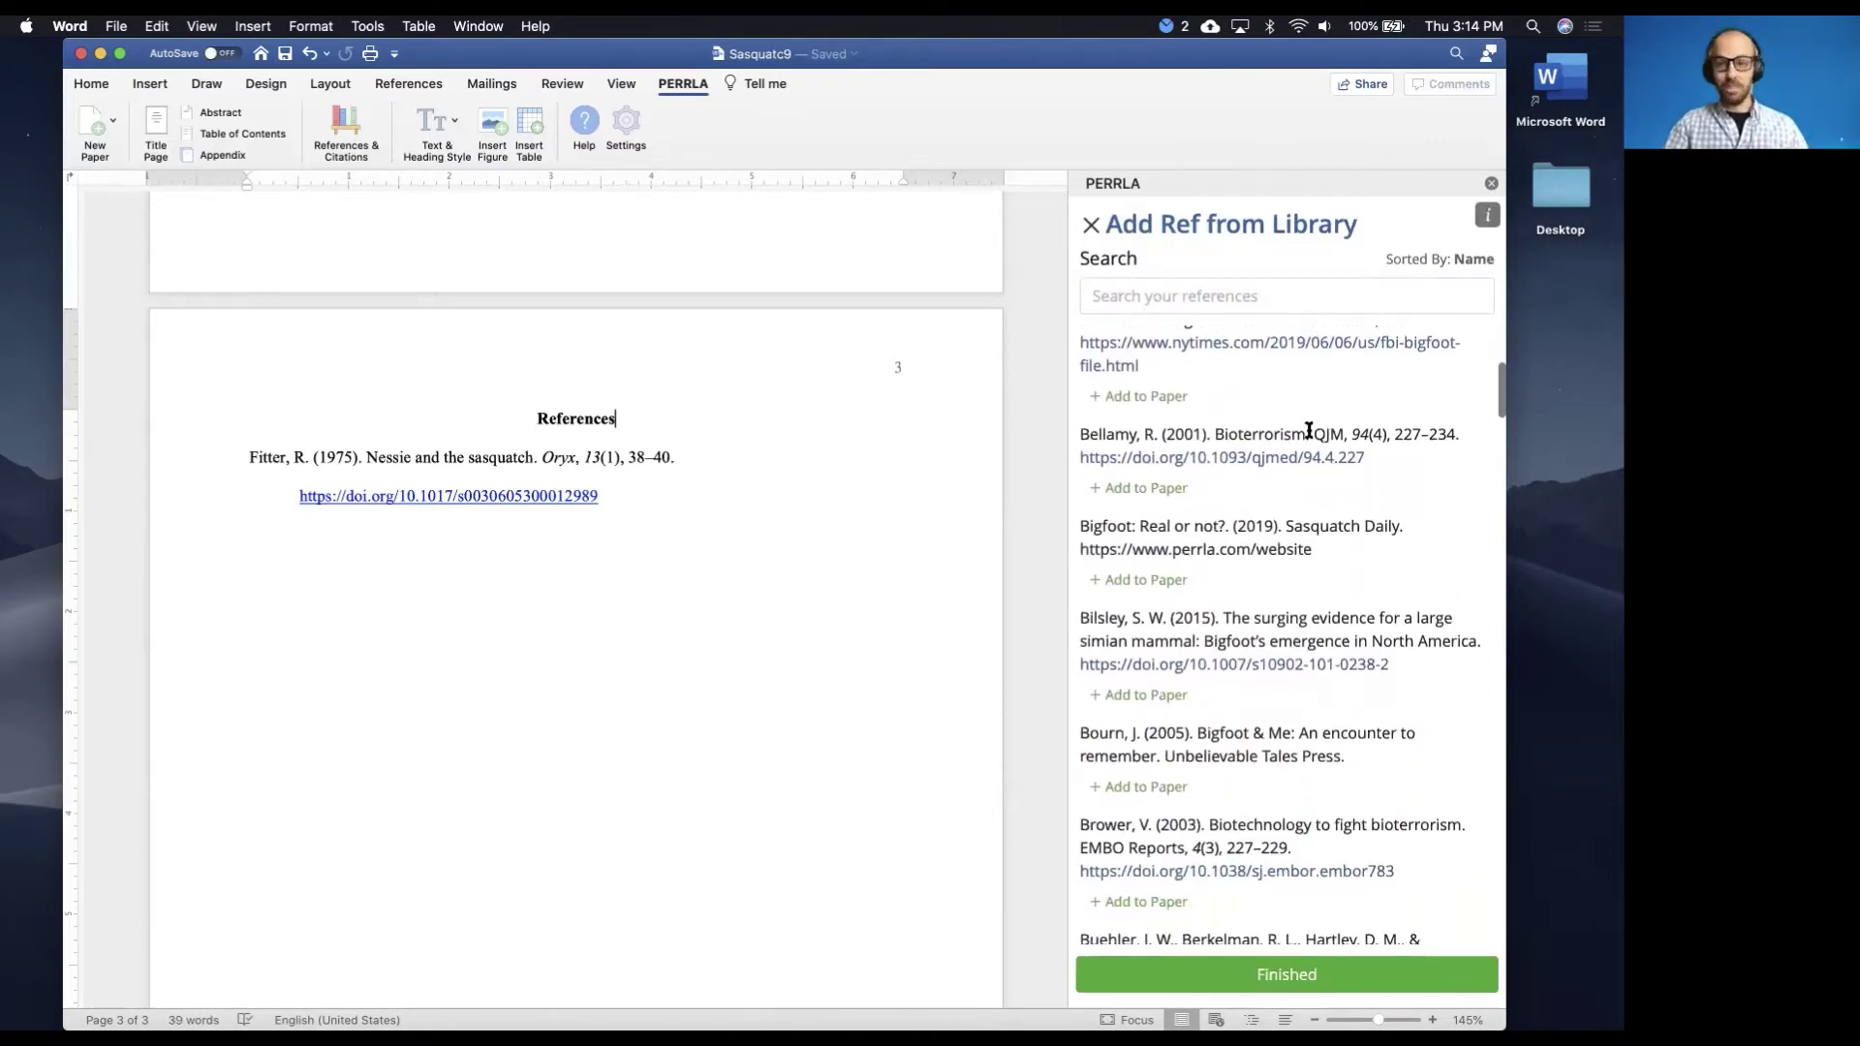
click(1153, 295)
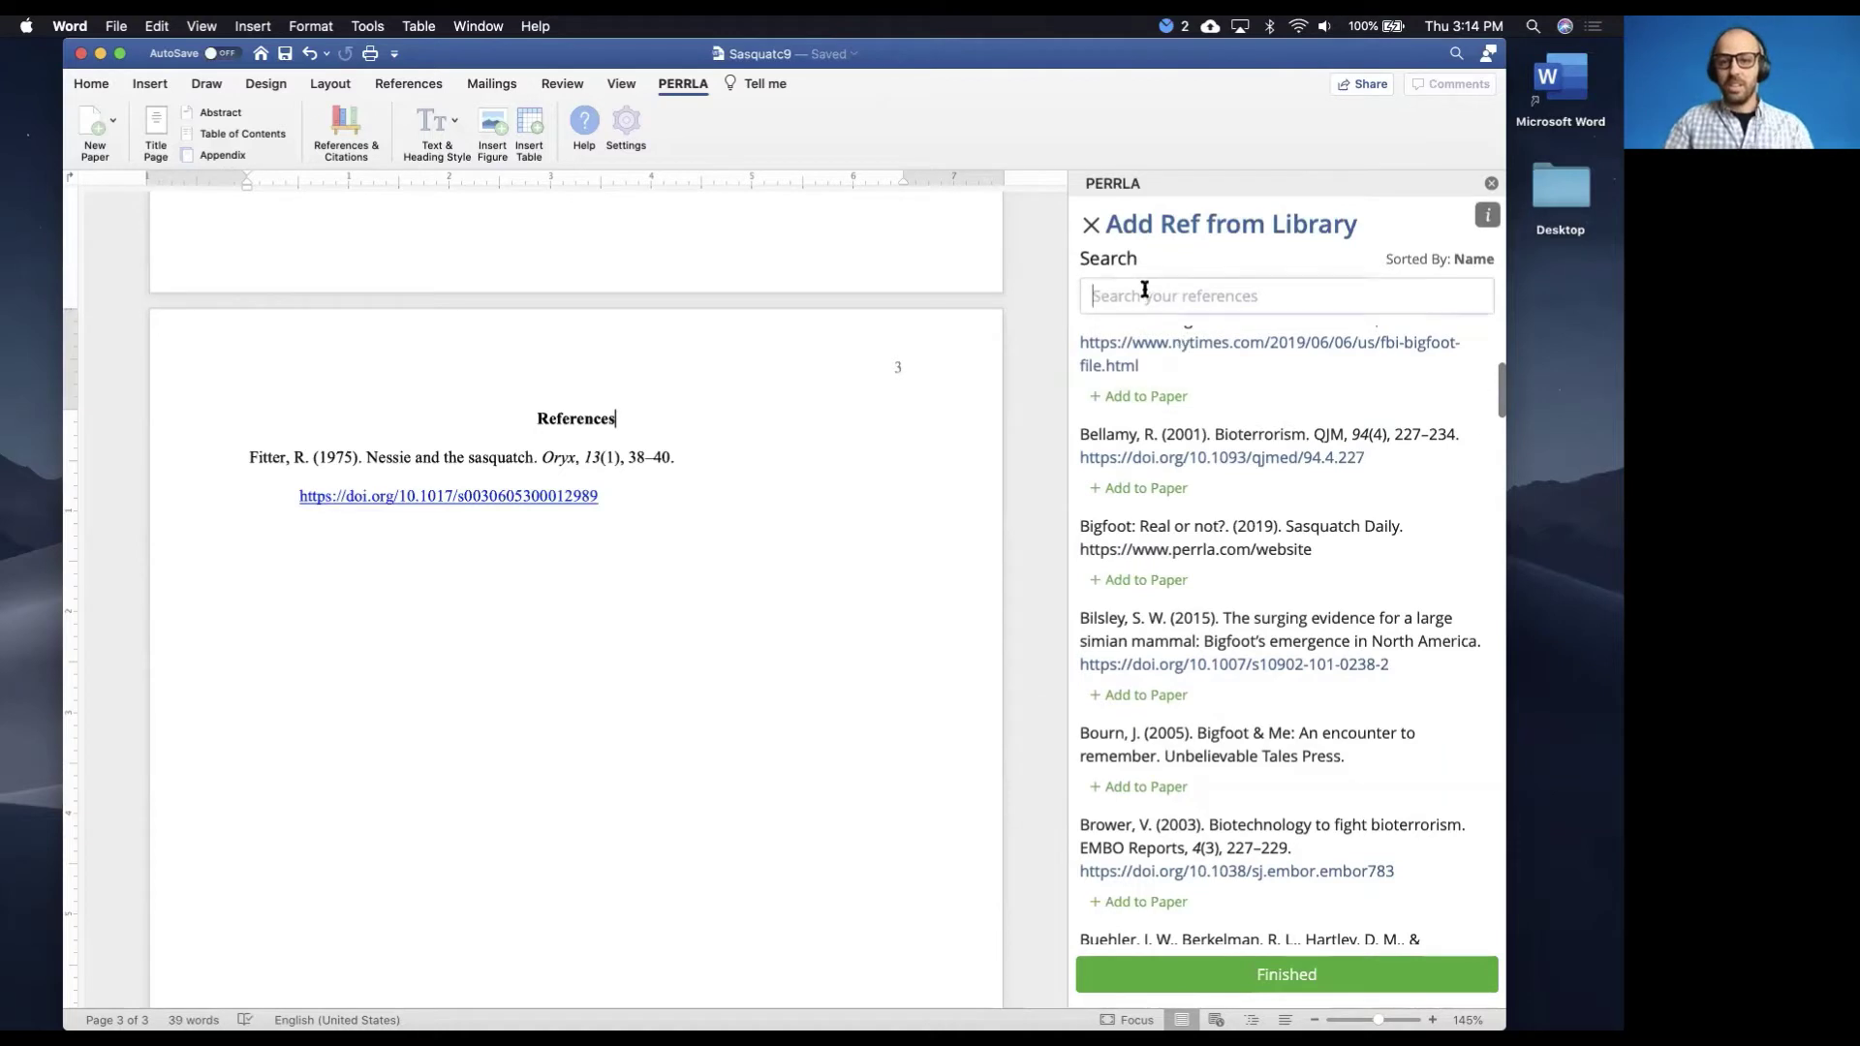
text(i)
text(Big)
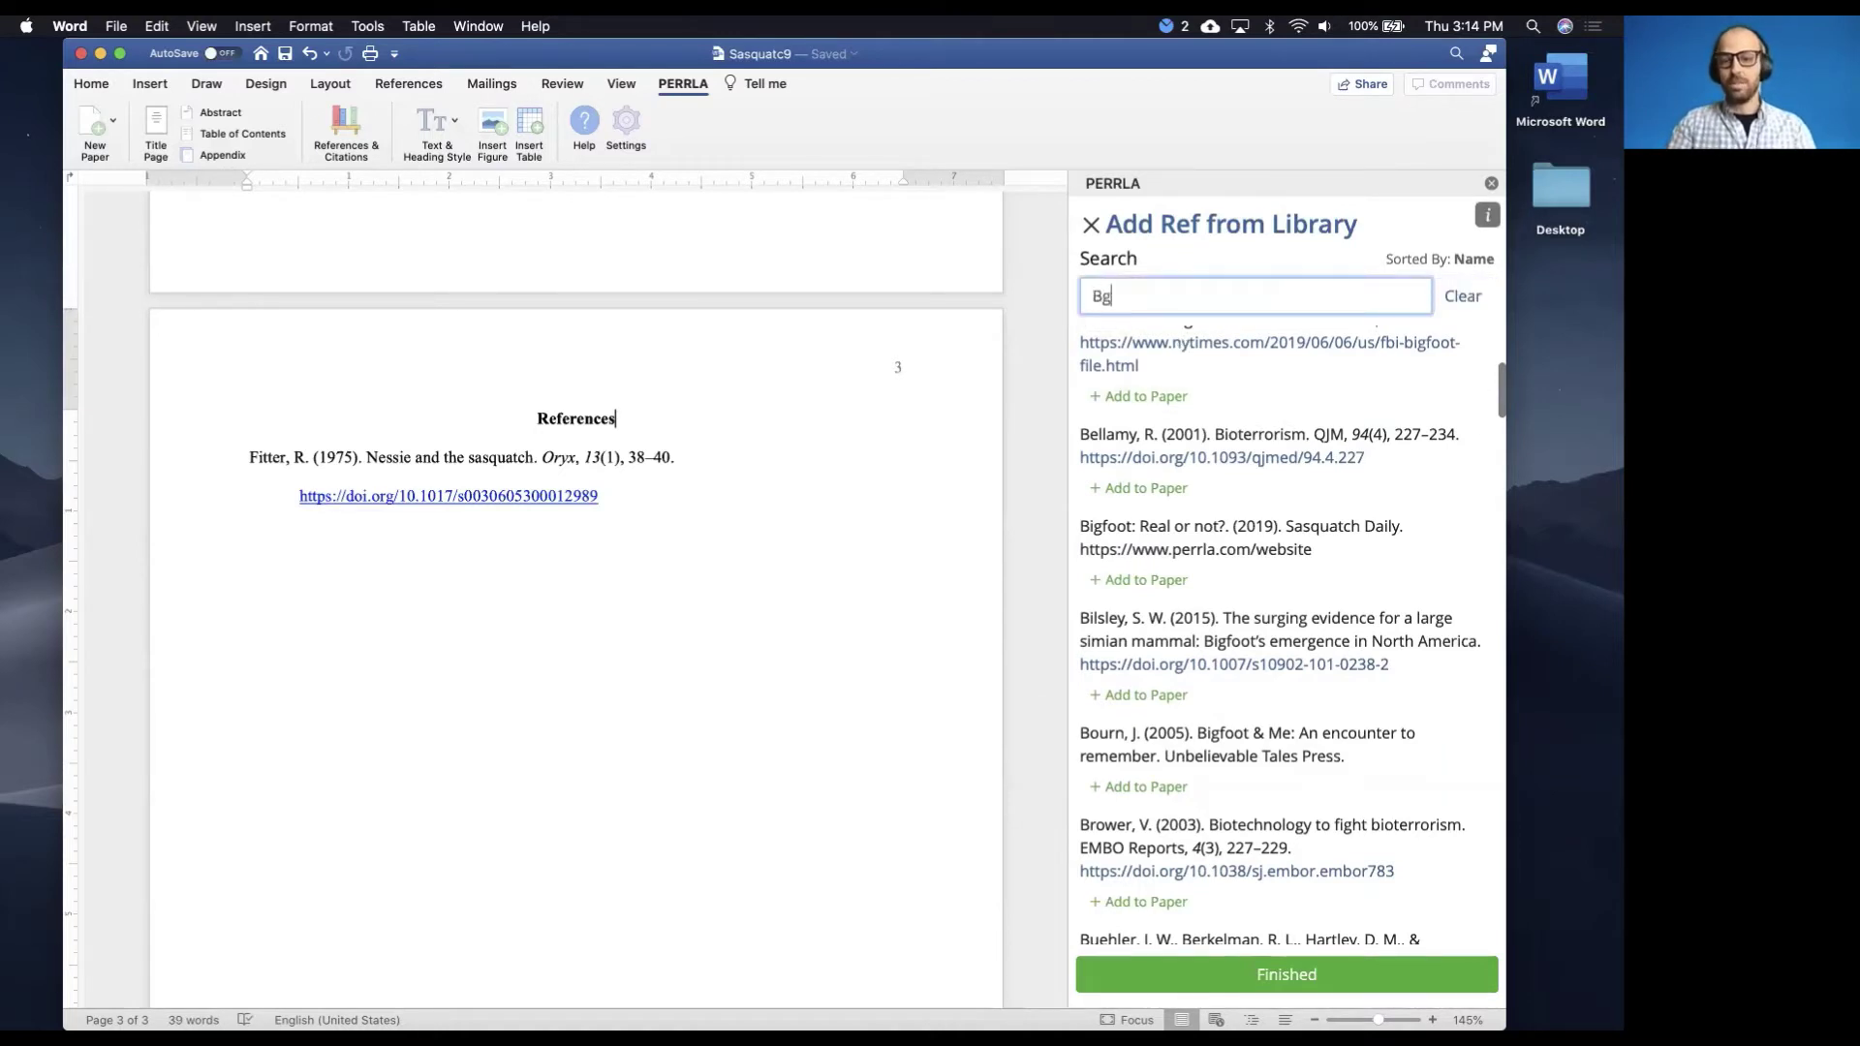
text(foot)
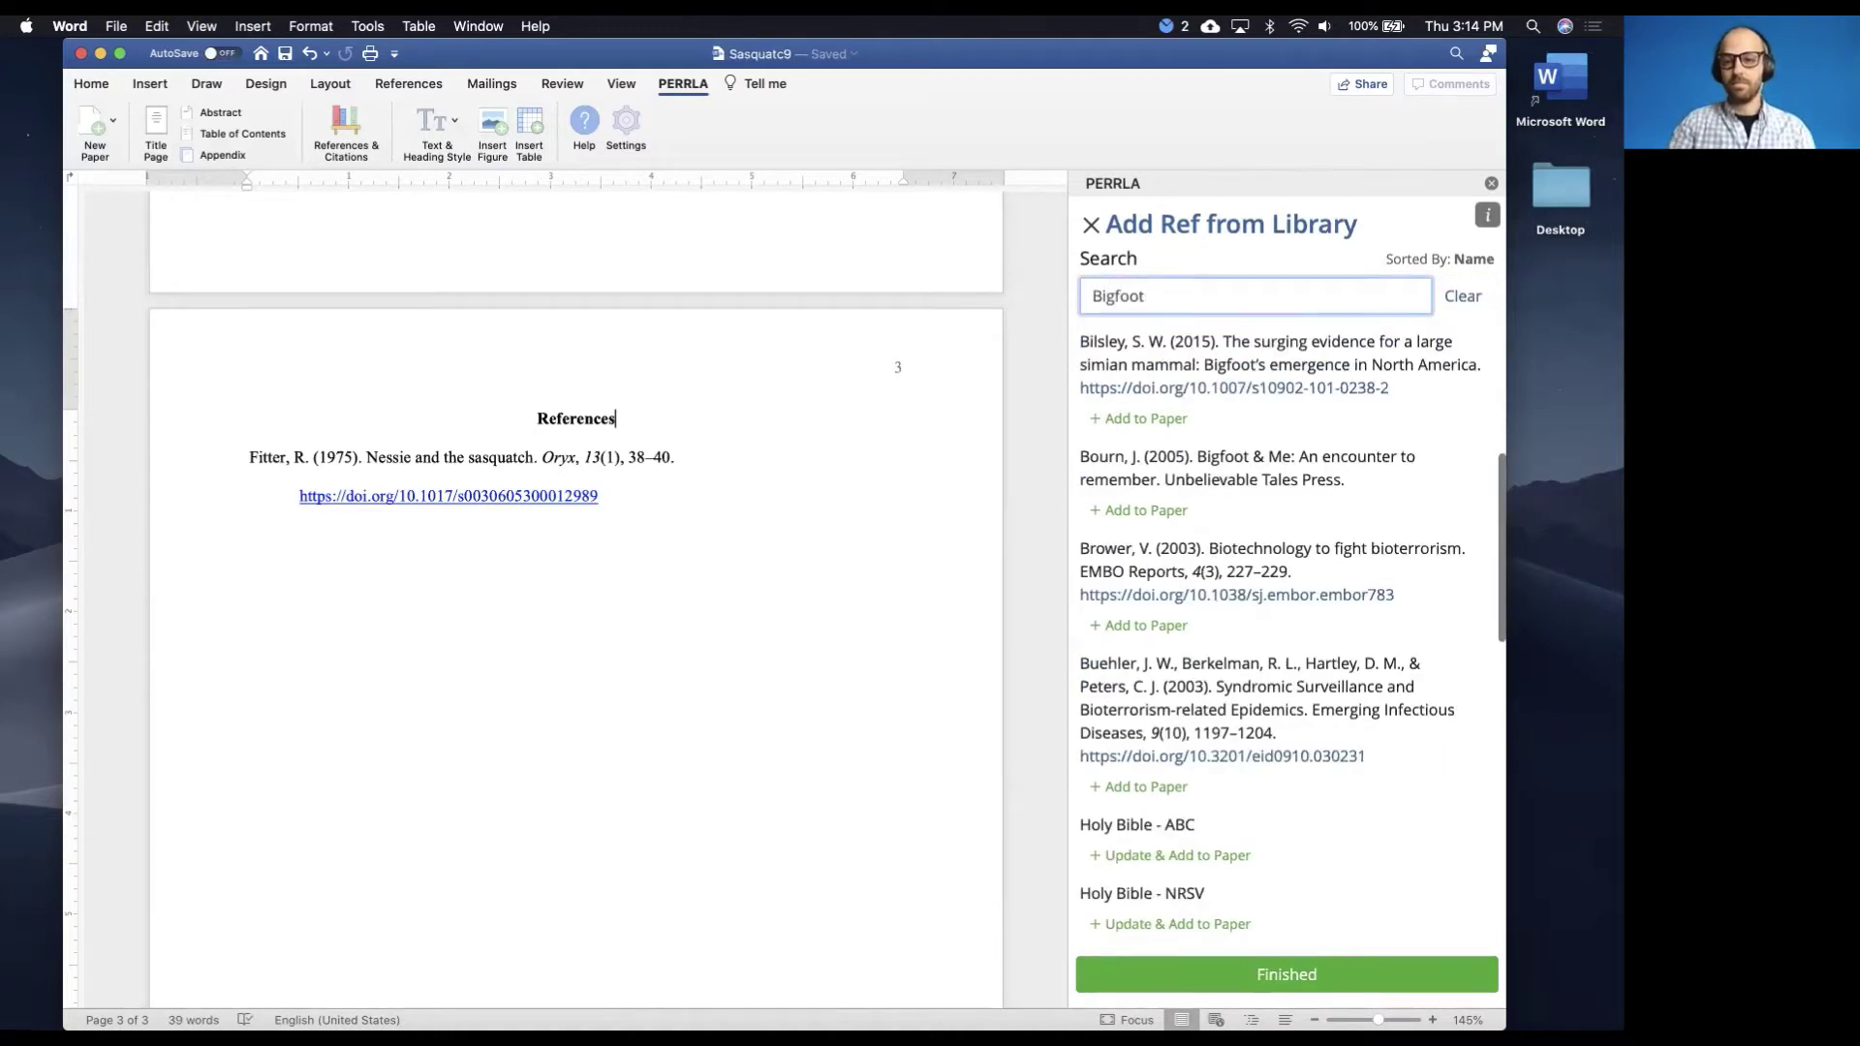
scroll(1274, 454, up, 5)
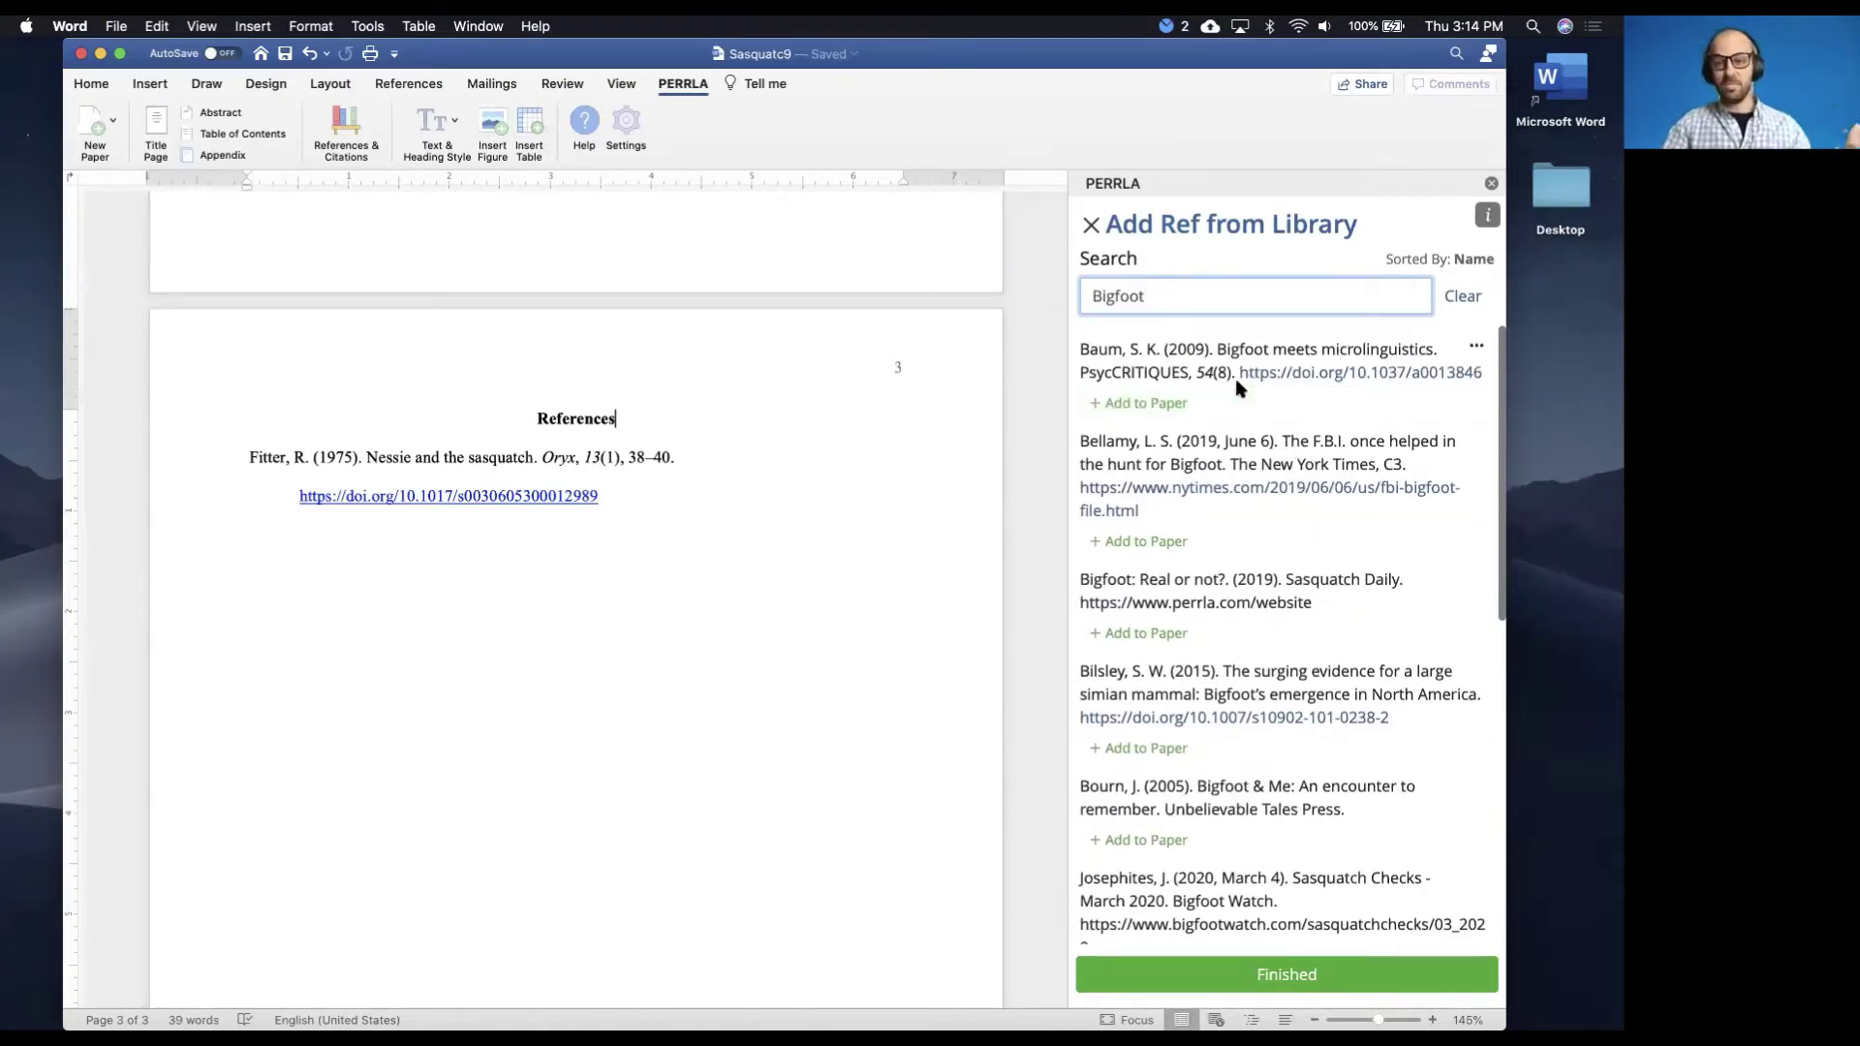
Add "Bigfoot meets microlinguistics" and "The surging evidence for a large simian mammal" to the paper and finish adding library references
click(1139, 405)
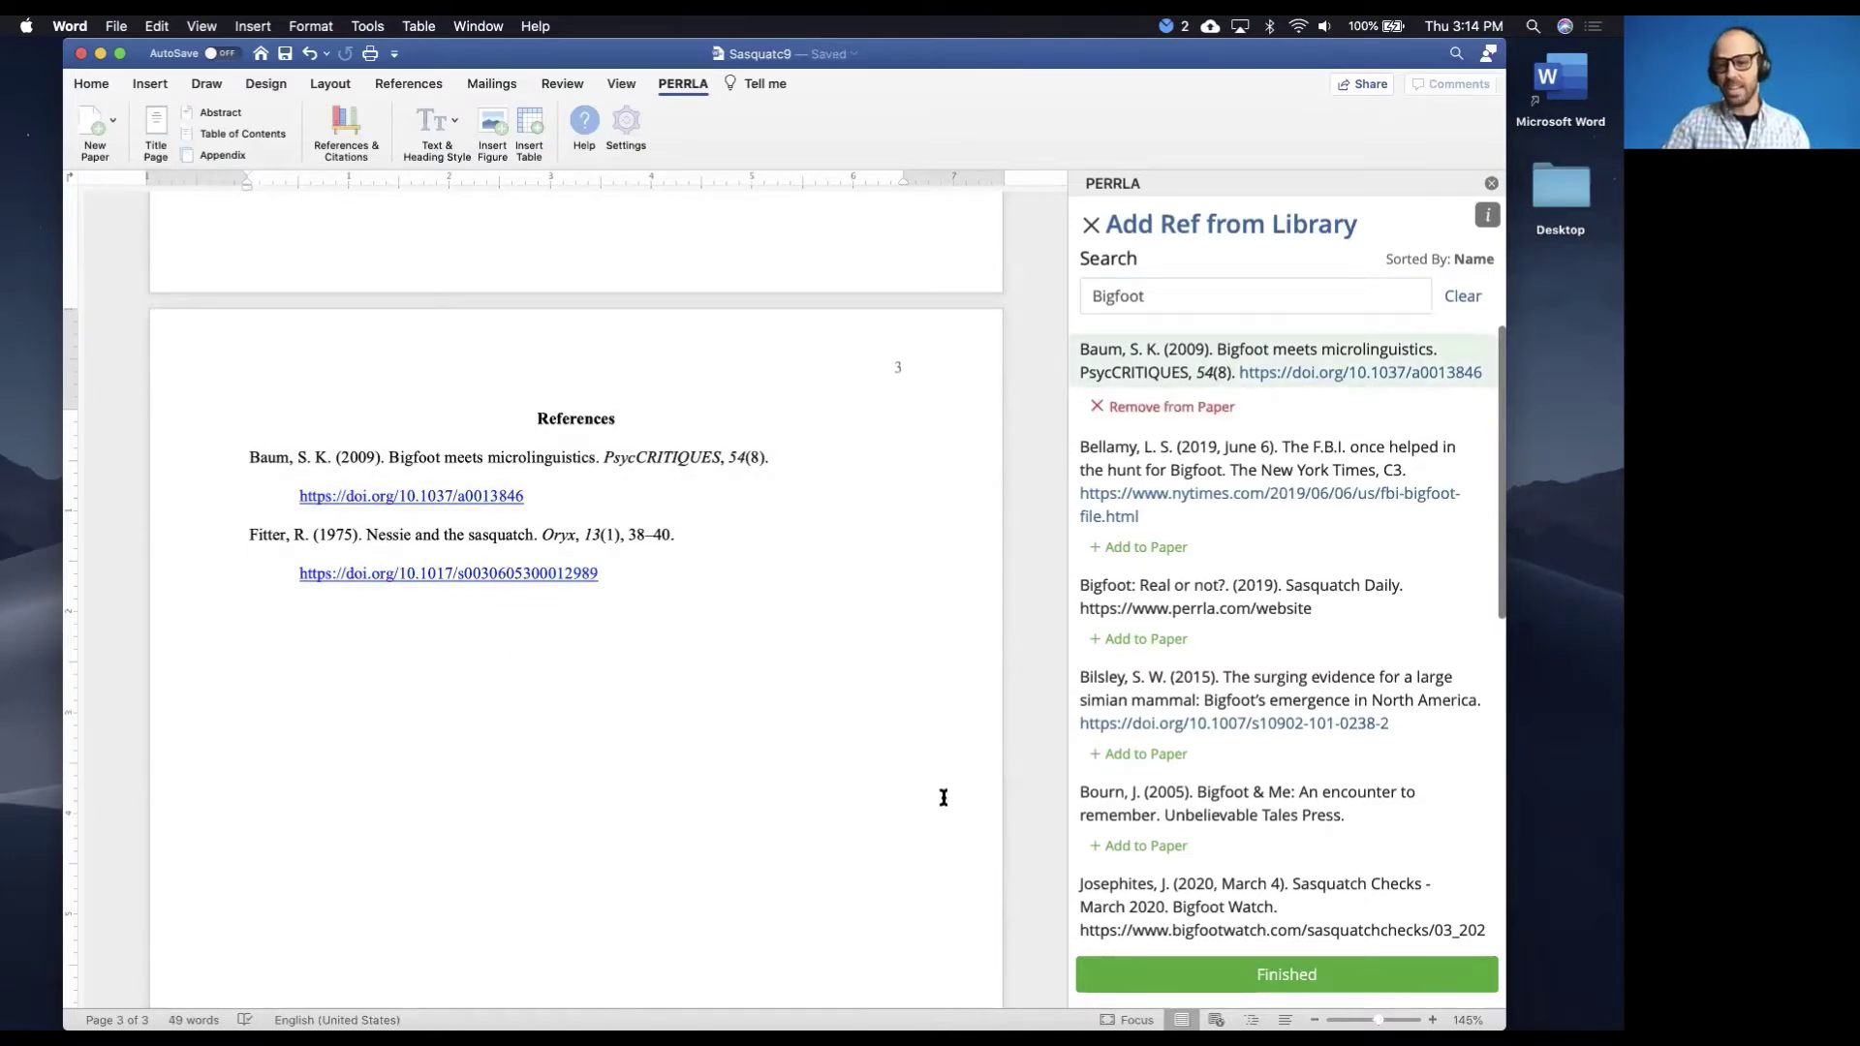
scroll(1153, 716, down, 1)
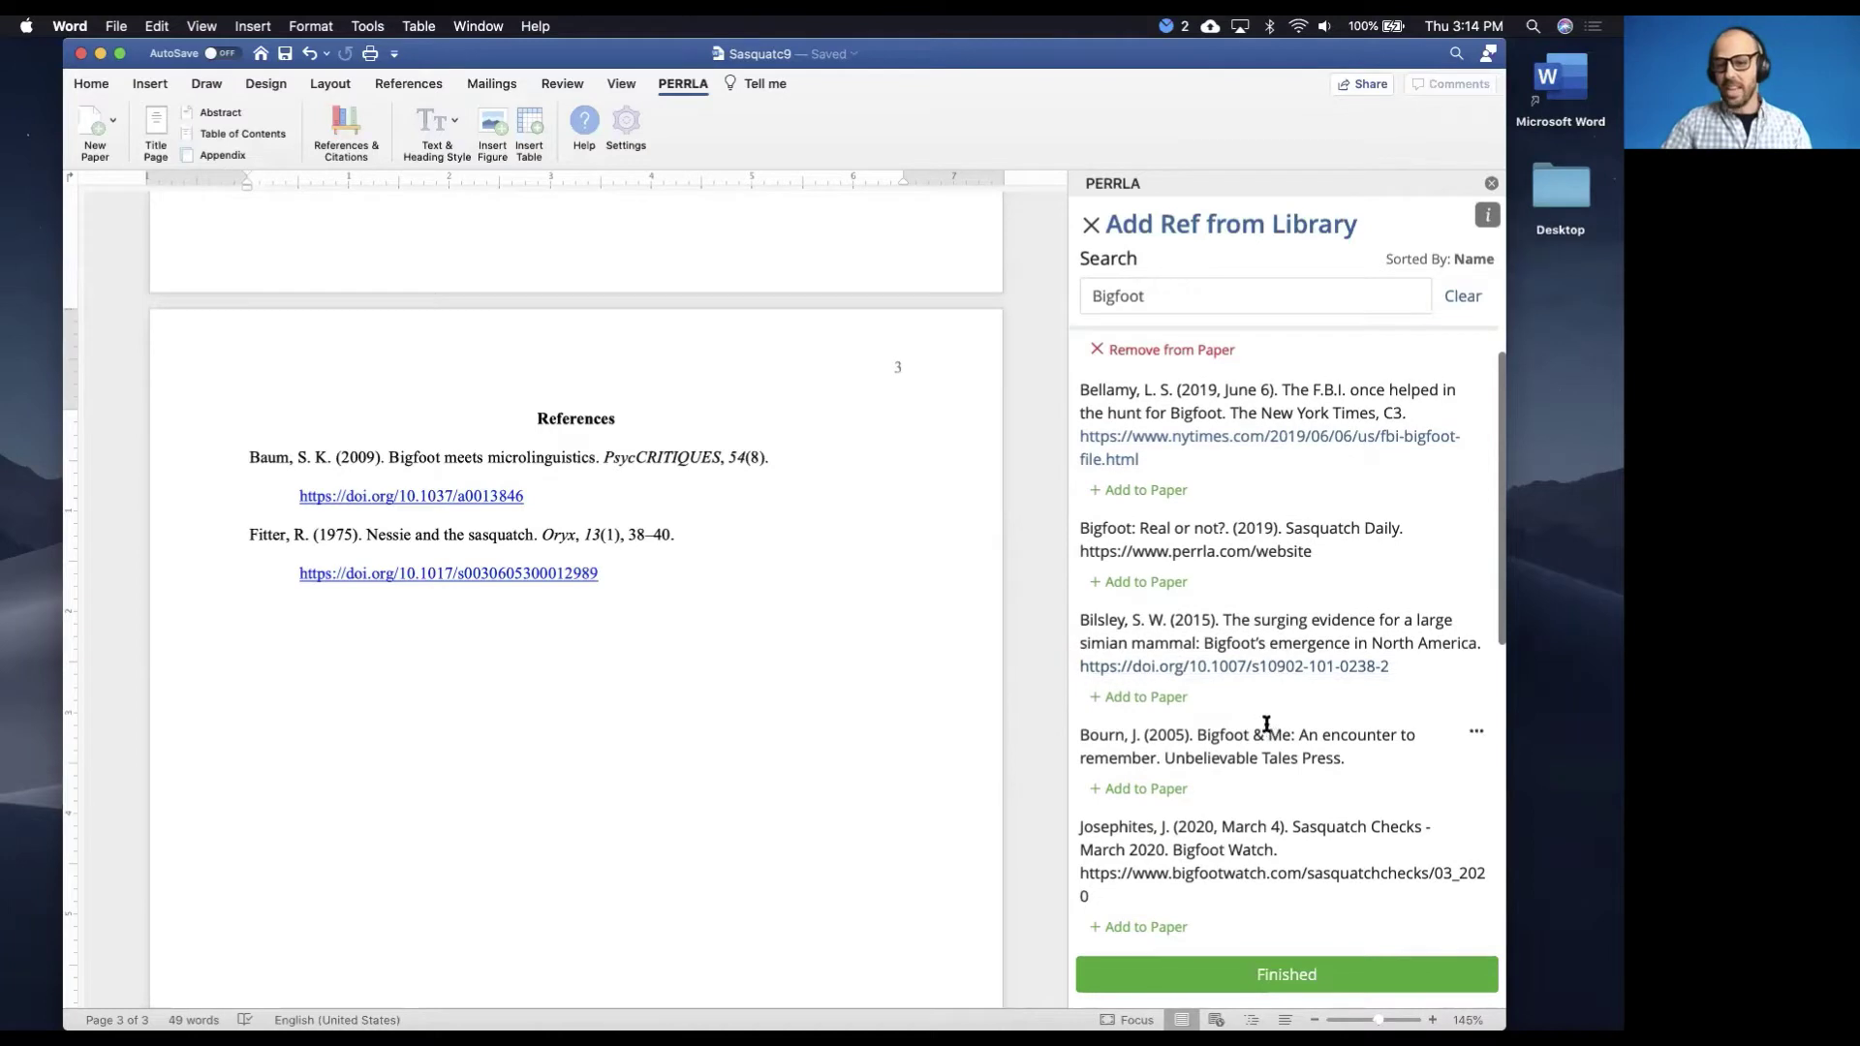
click(1147, 708)
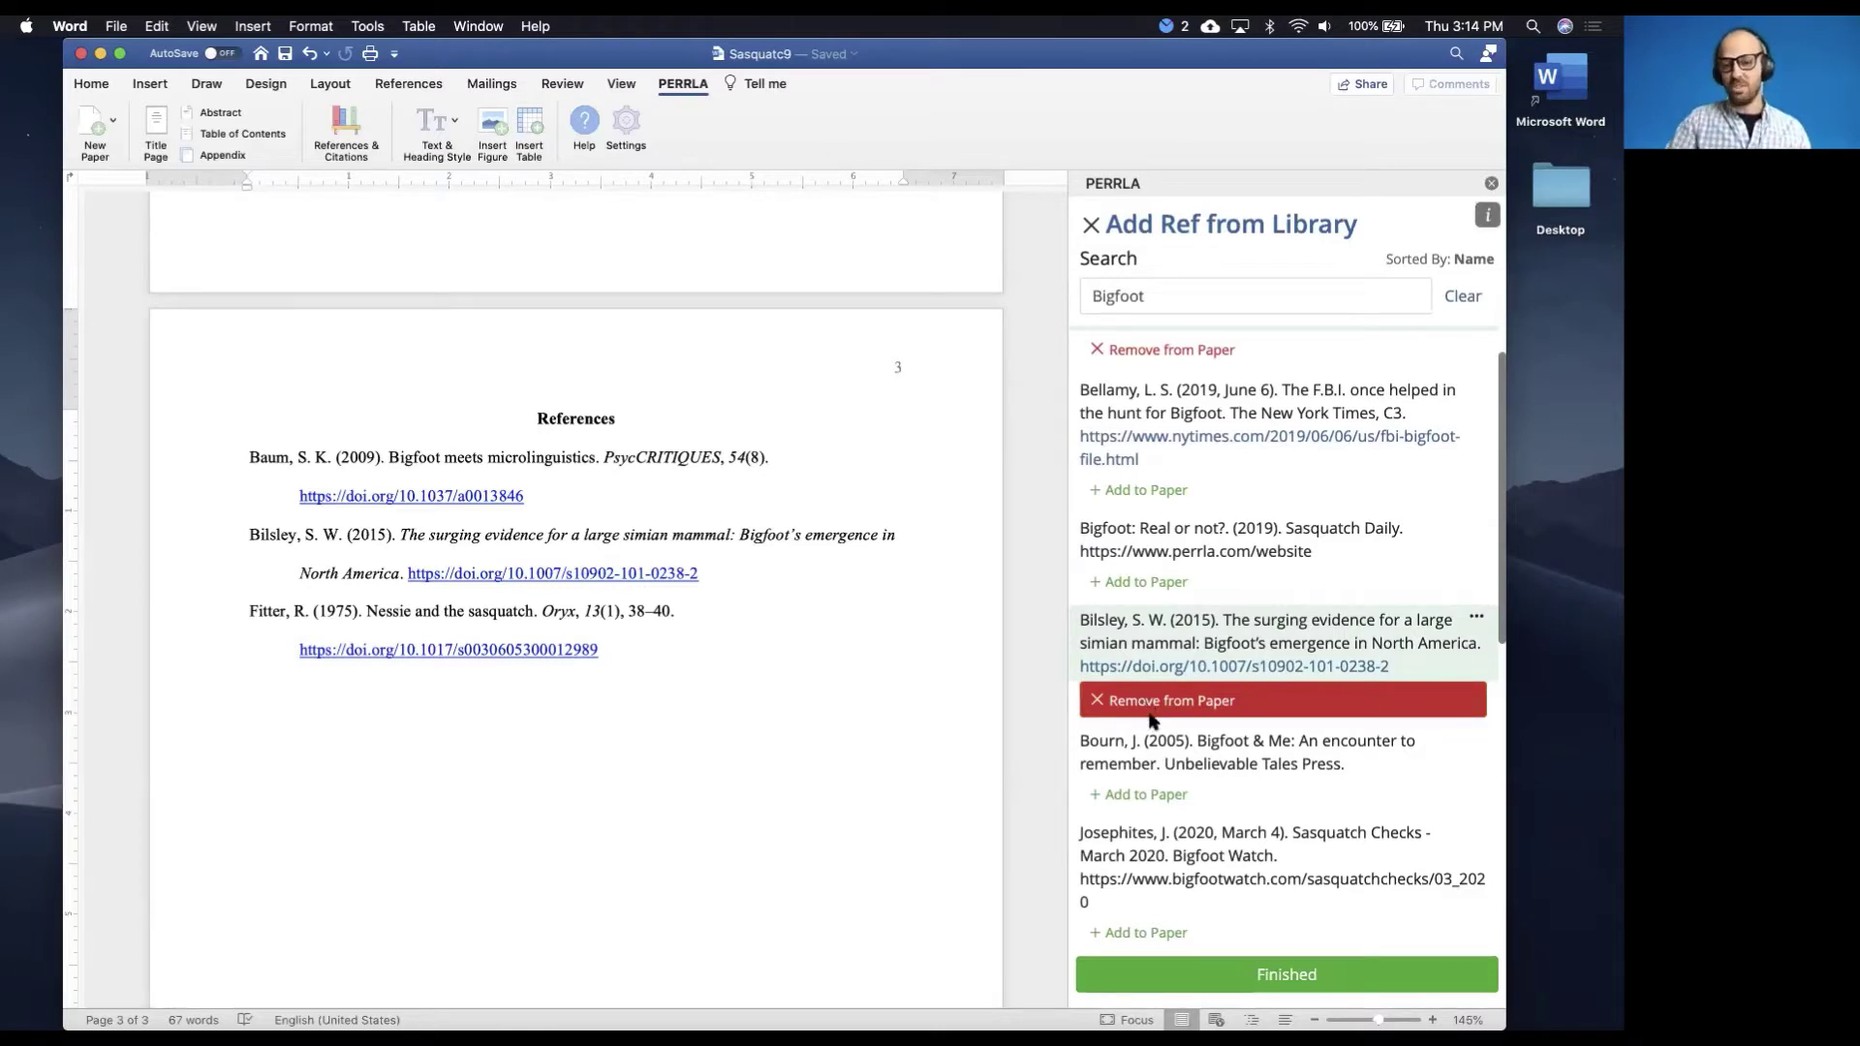
click(1179, 796)
click(1259, 976)
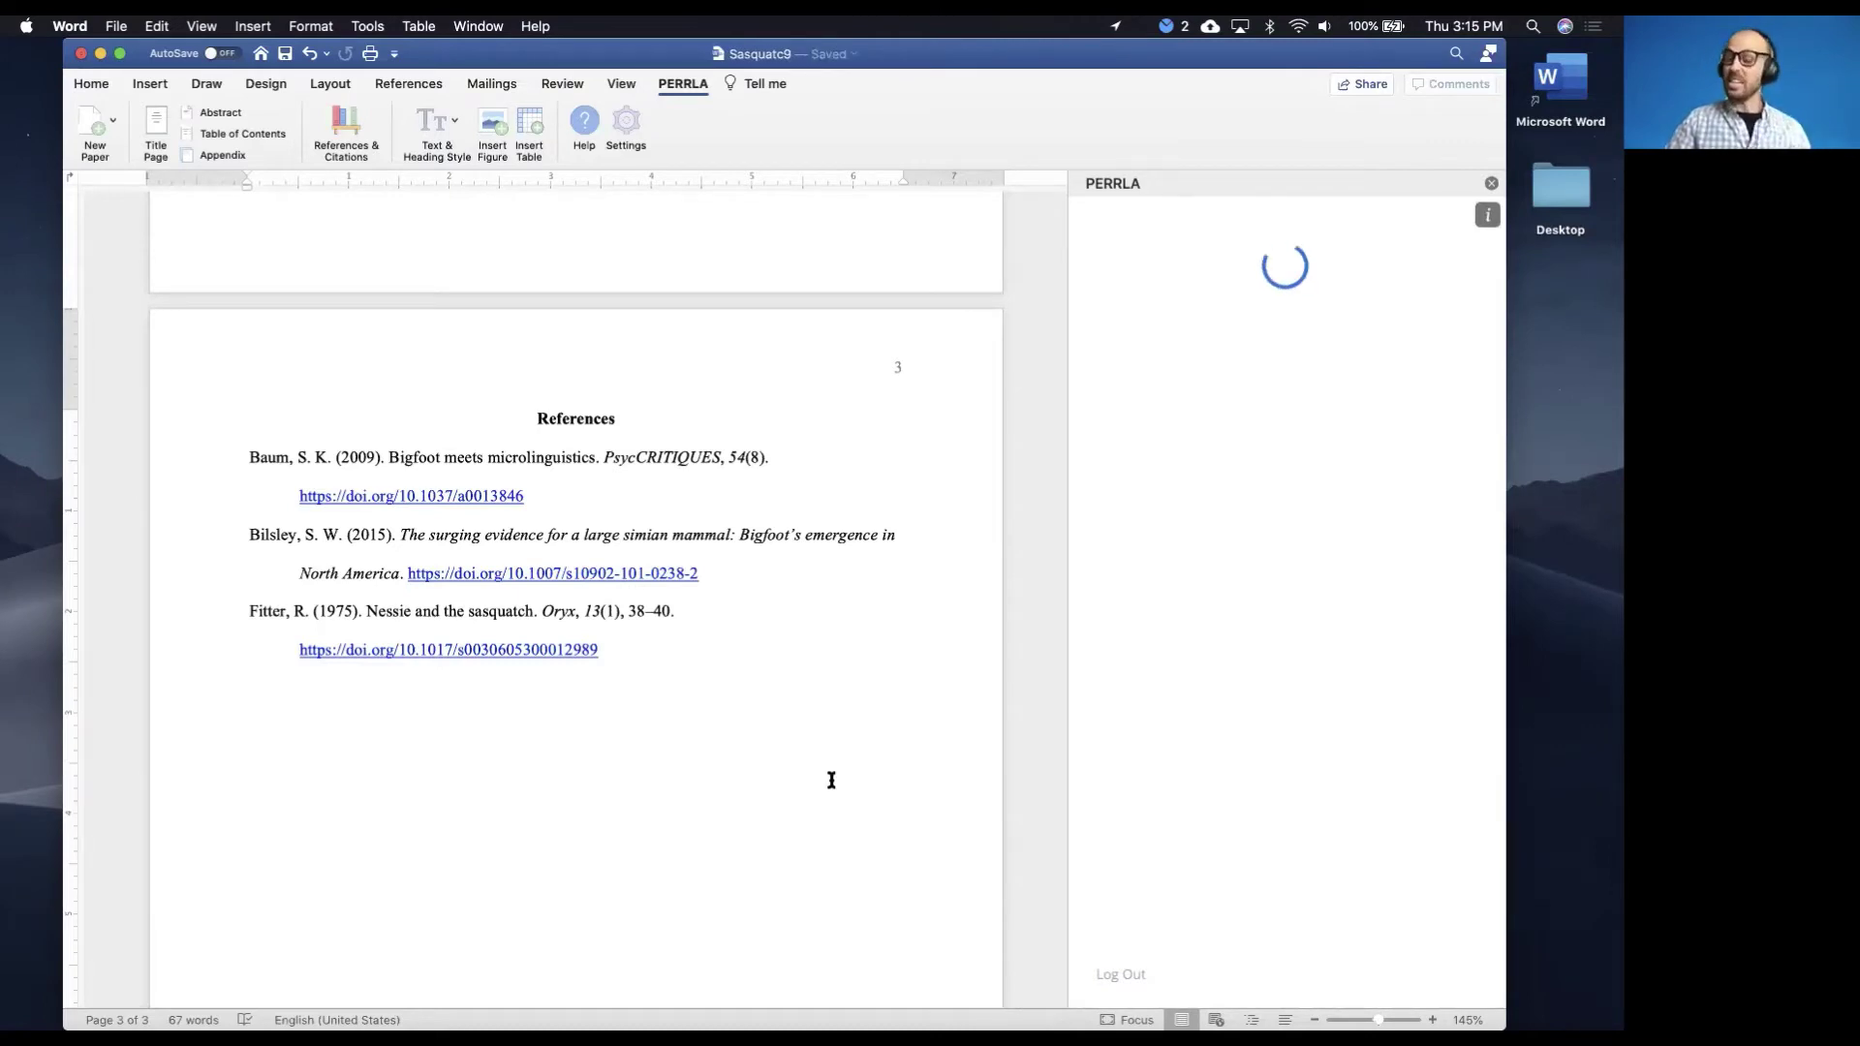
Switch to Chrome and copy both Body Text paragraphs from the "Example Text" Google Docs document
scroll(831, 780, up, 5)
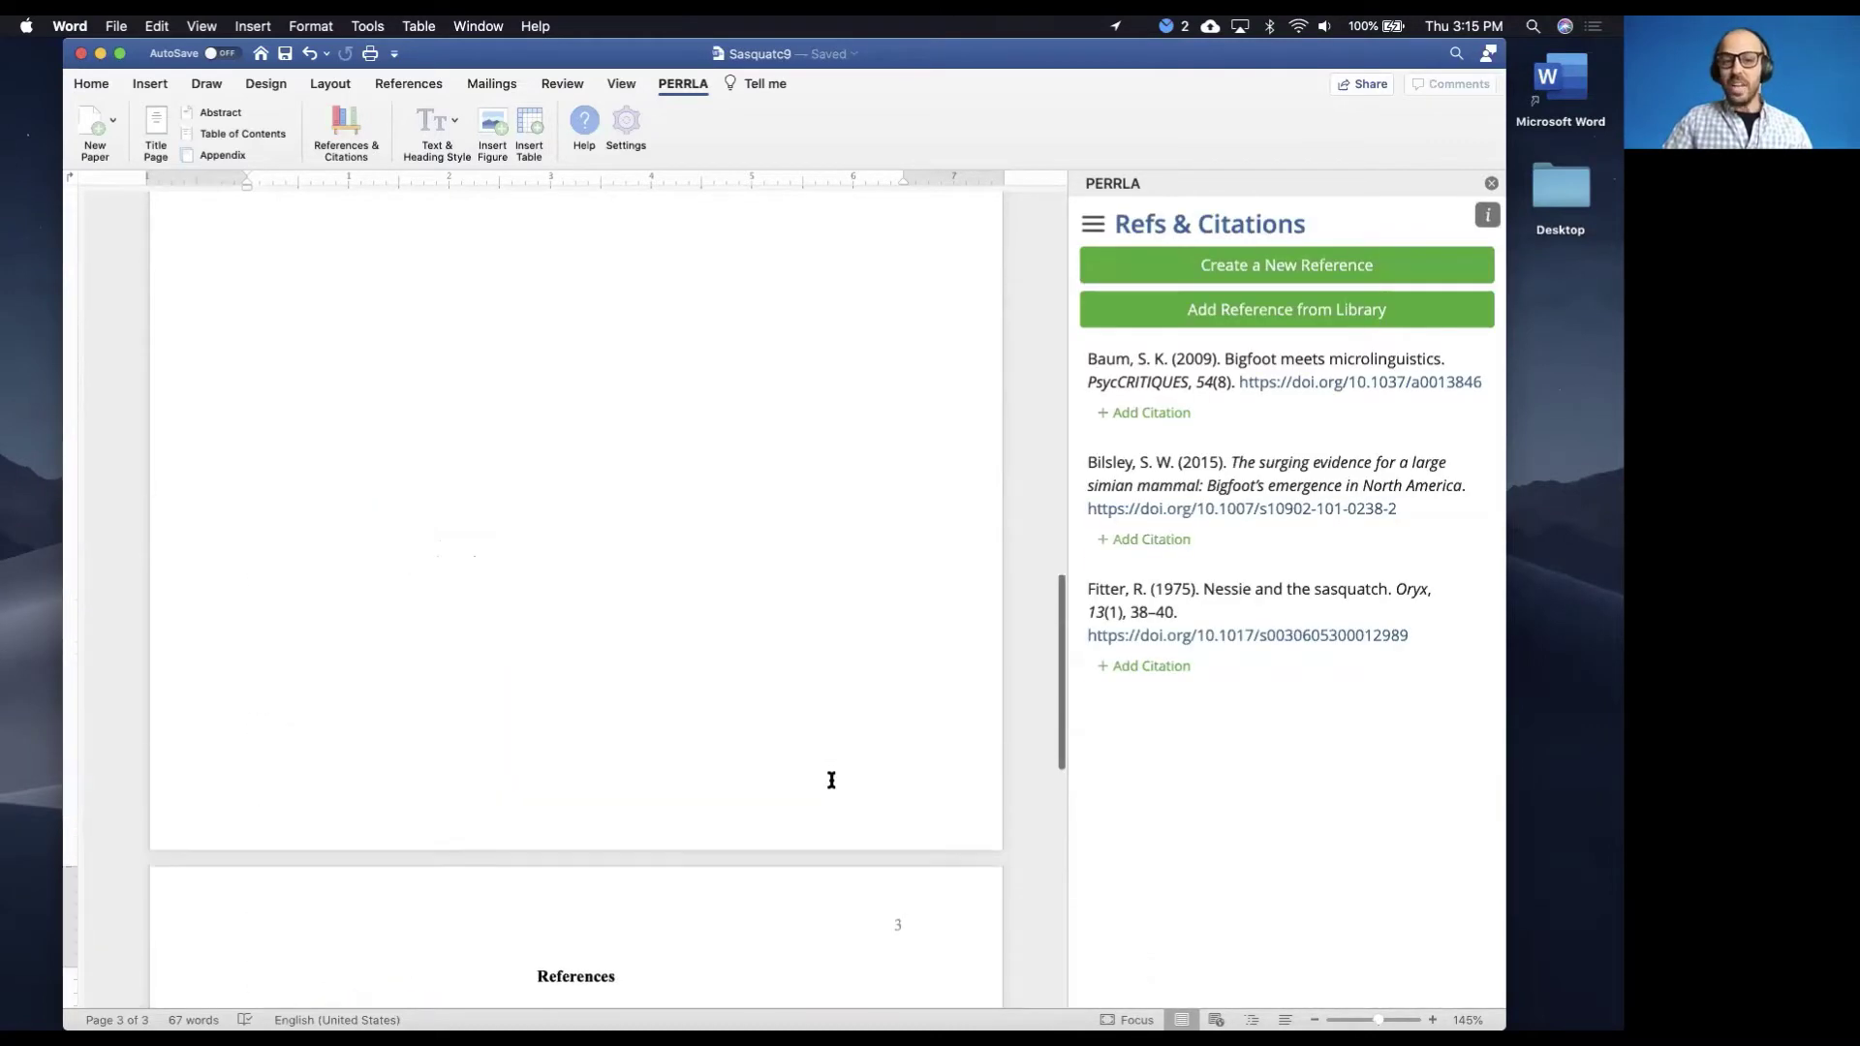
scroll(831, 780, up, 8)
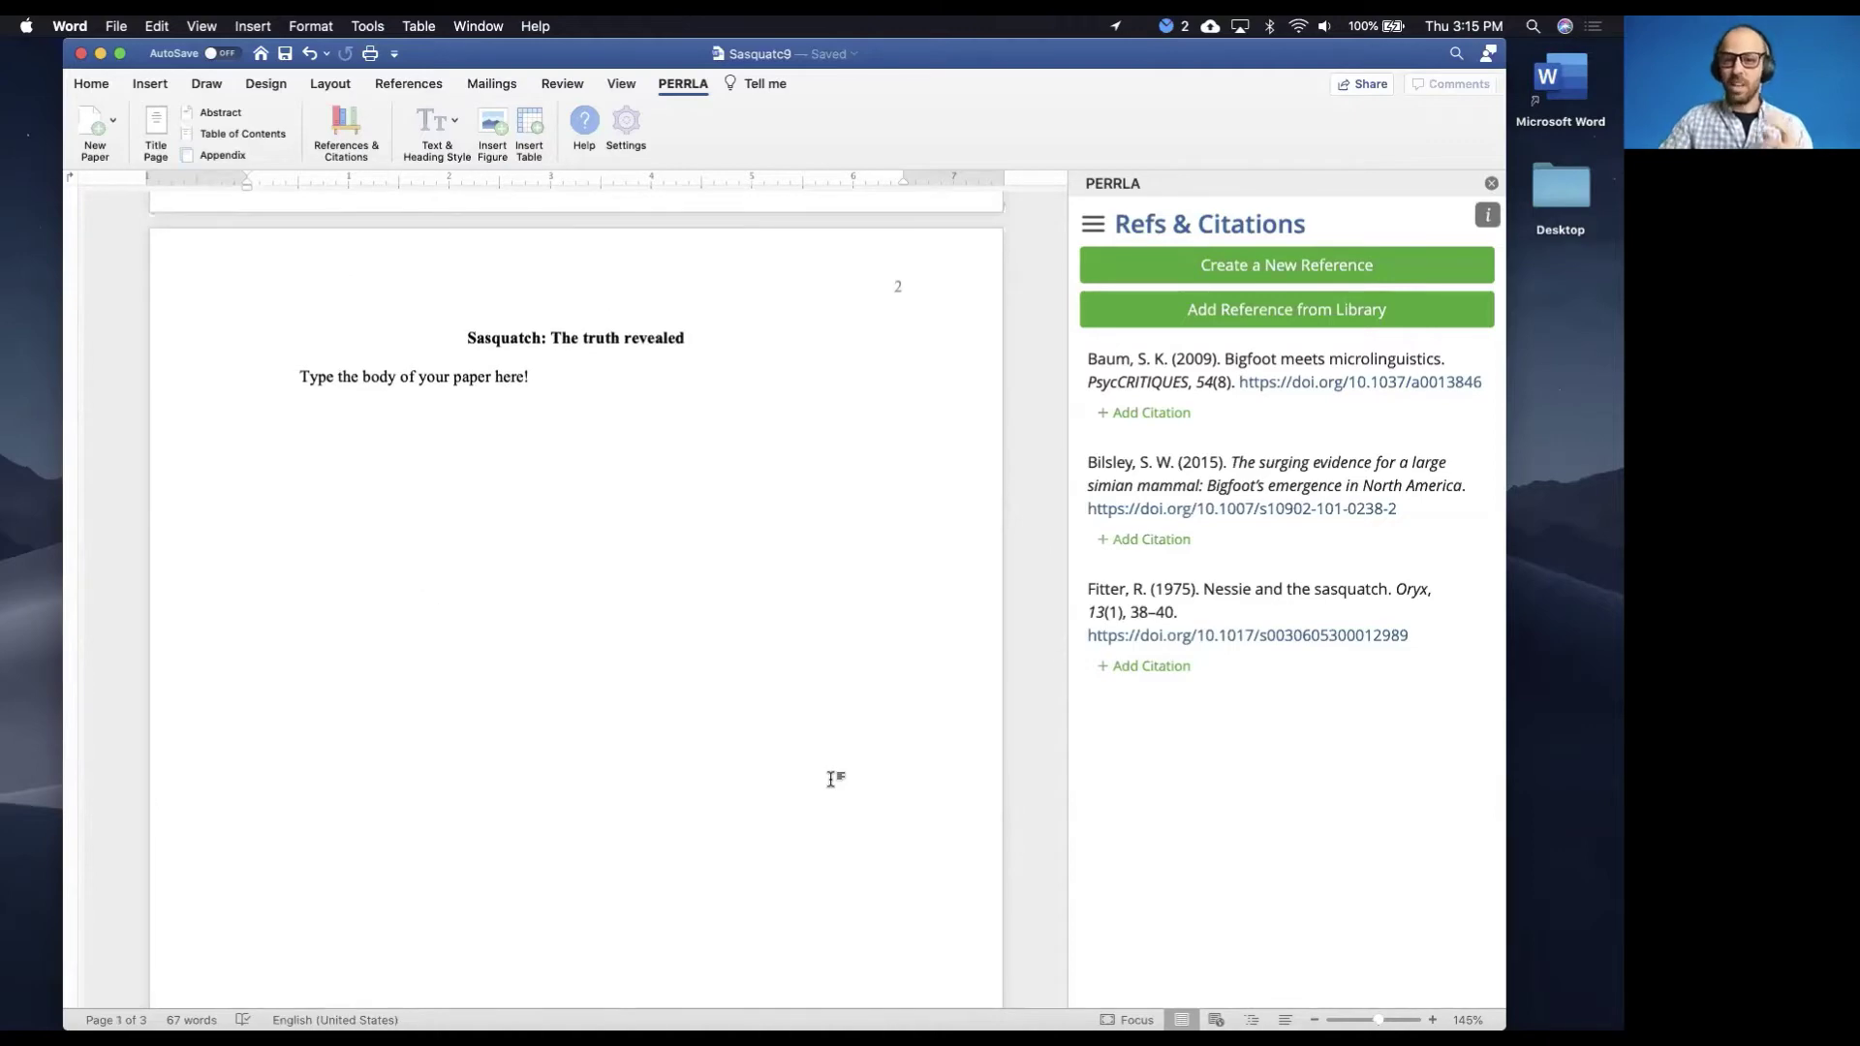
key(ctrl+Left)
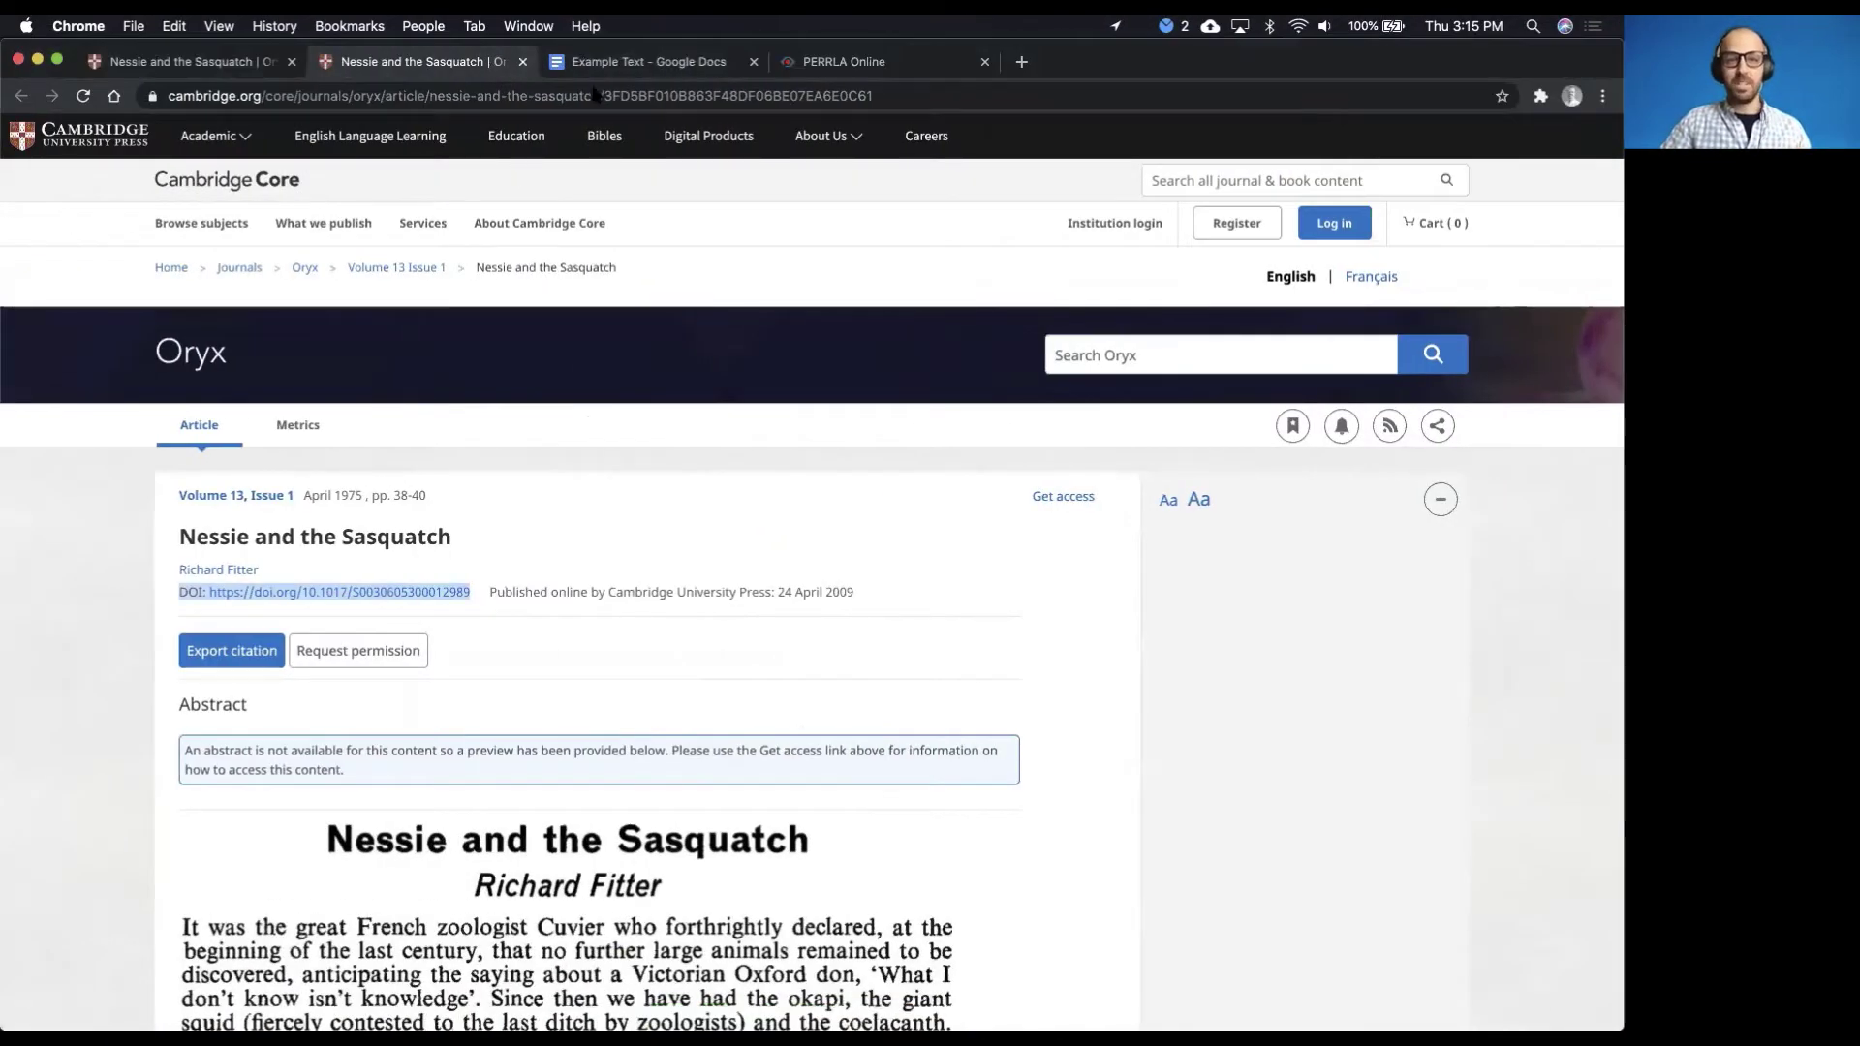
click(645, 61)
drag(491, 439, 669, 700)
key(super+c)
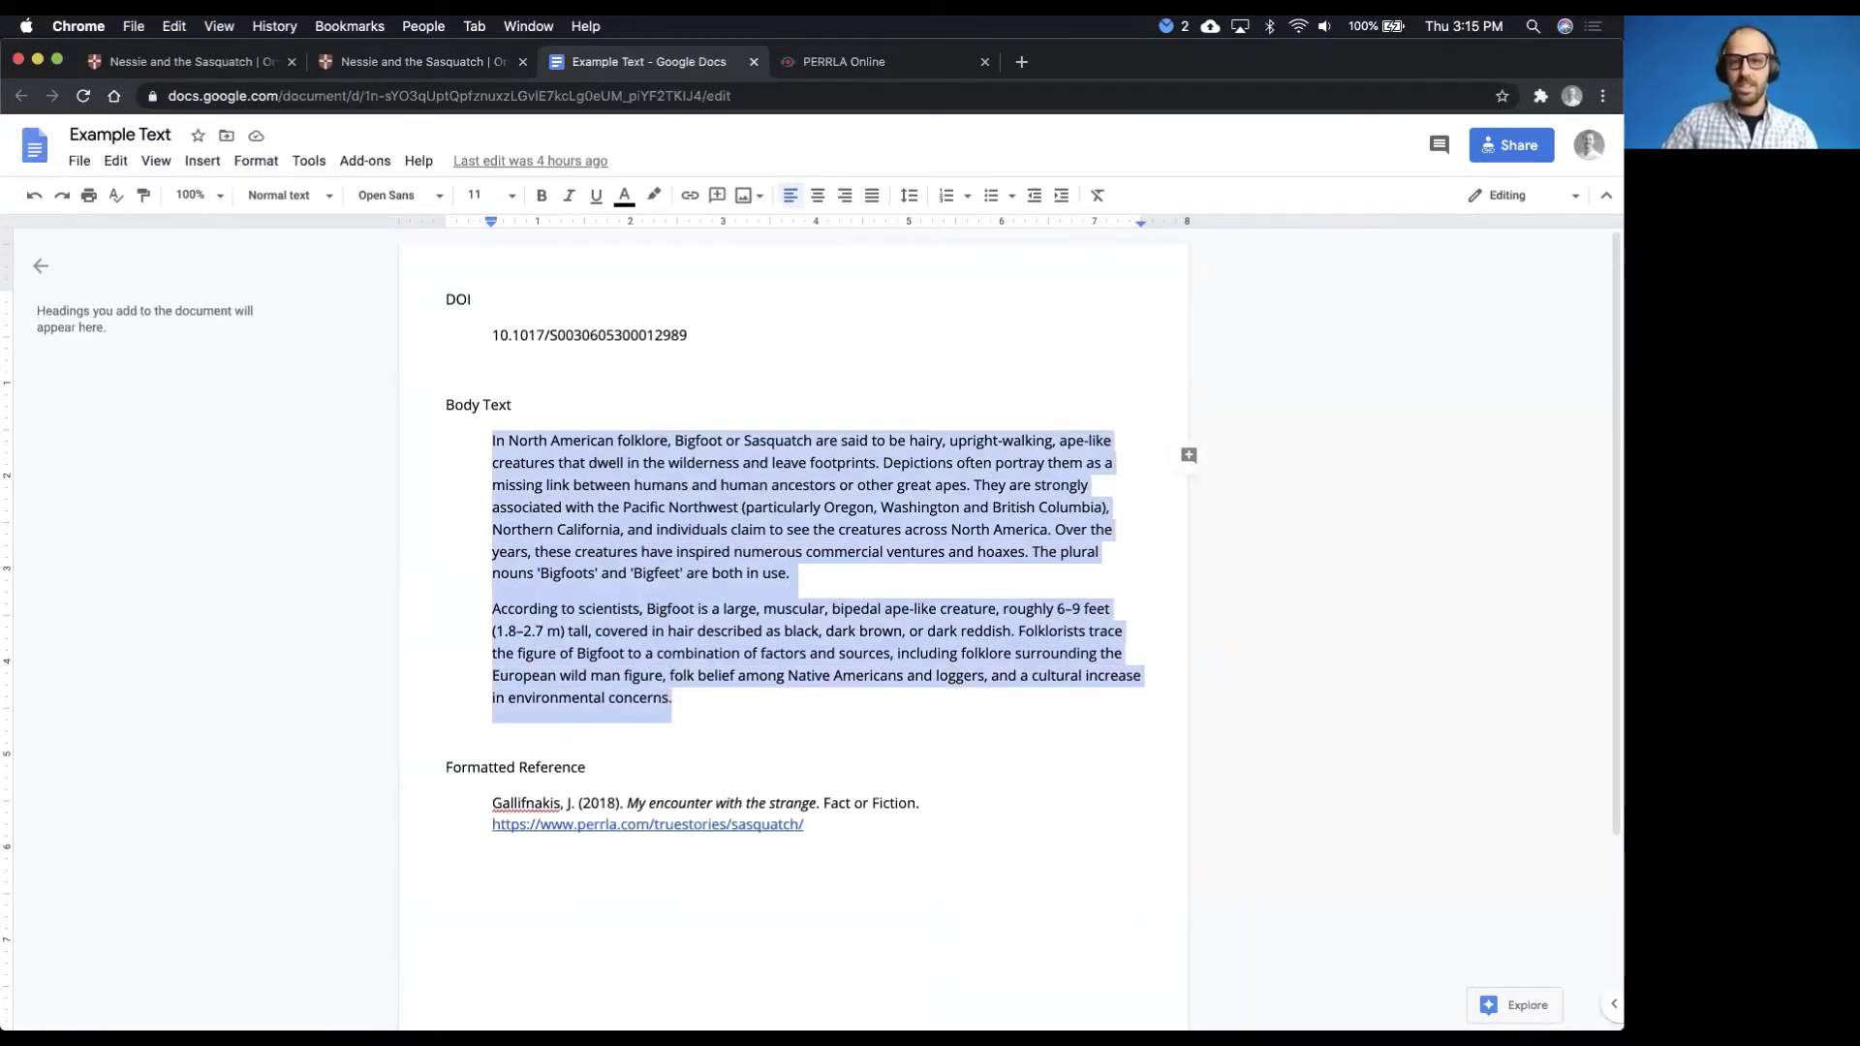
Switch back to Word and replace the body placeholder under "Sasquatch: The truth revealed" with the copied paragraphs, matching the paper's formatting
key(super+Tab)
drag(532, 377, 303, 387)
key(super+v)
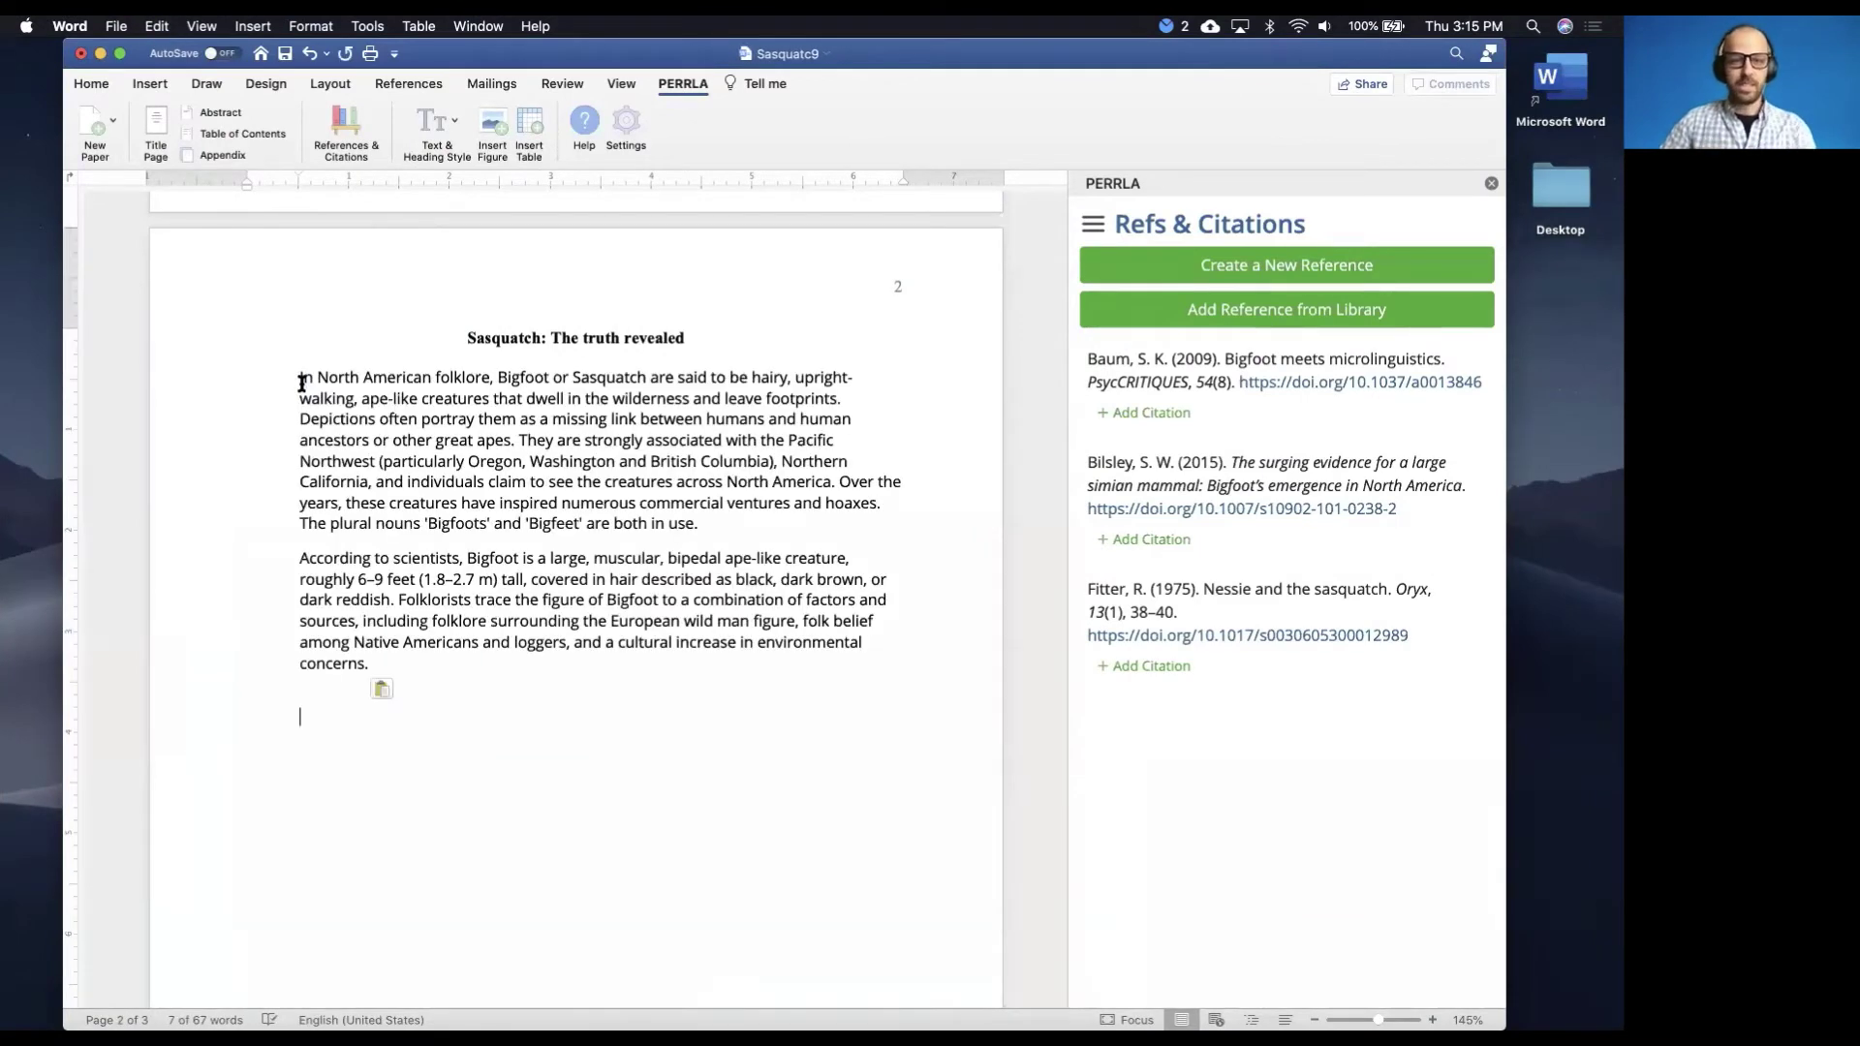
key(super+z)
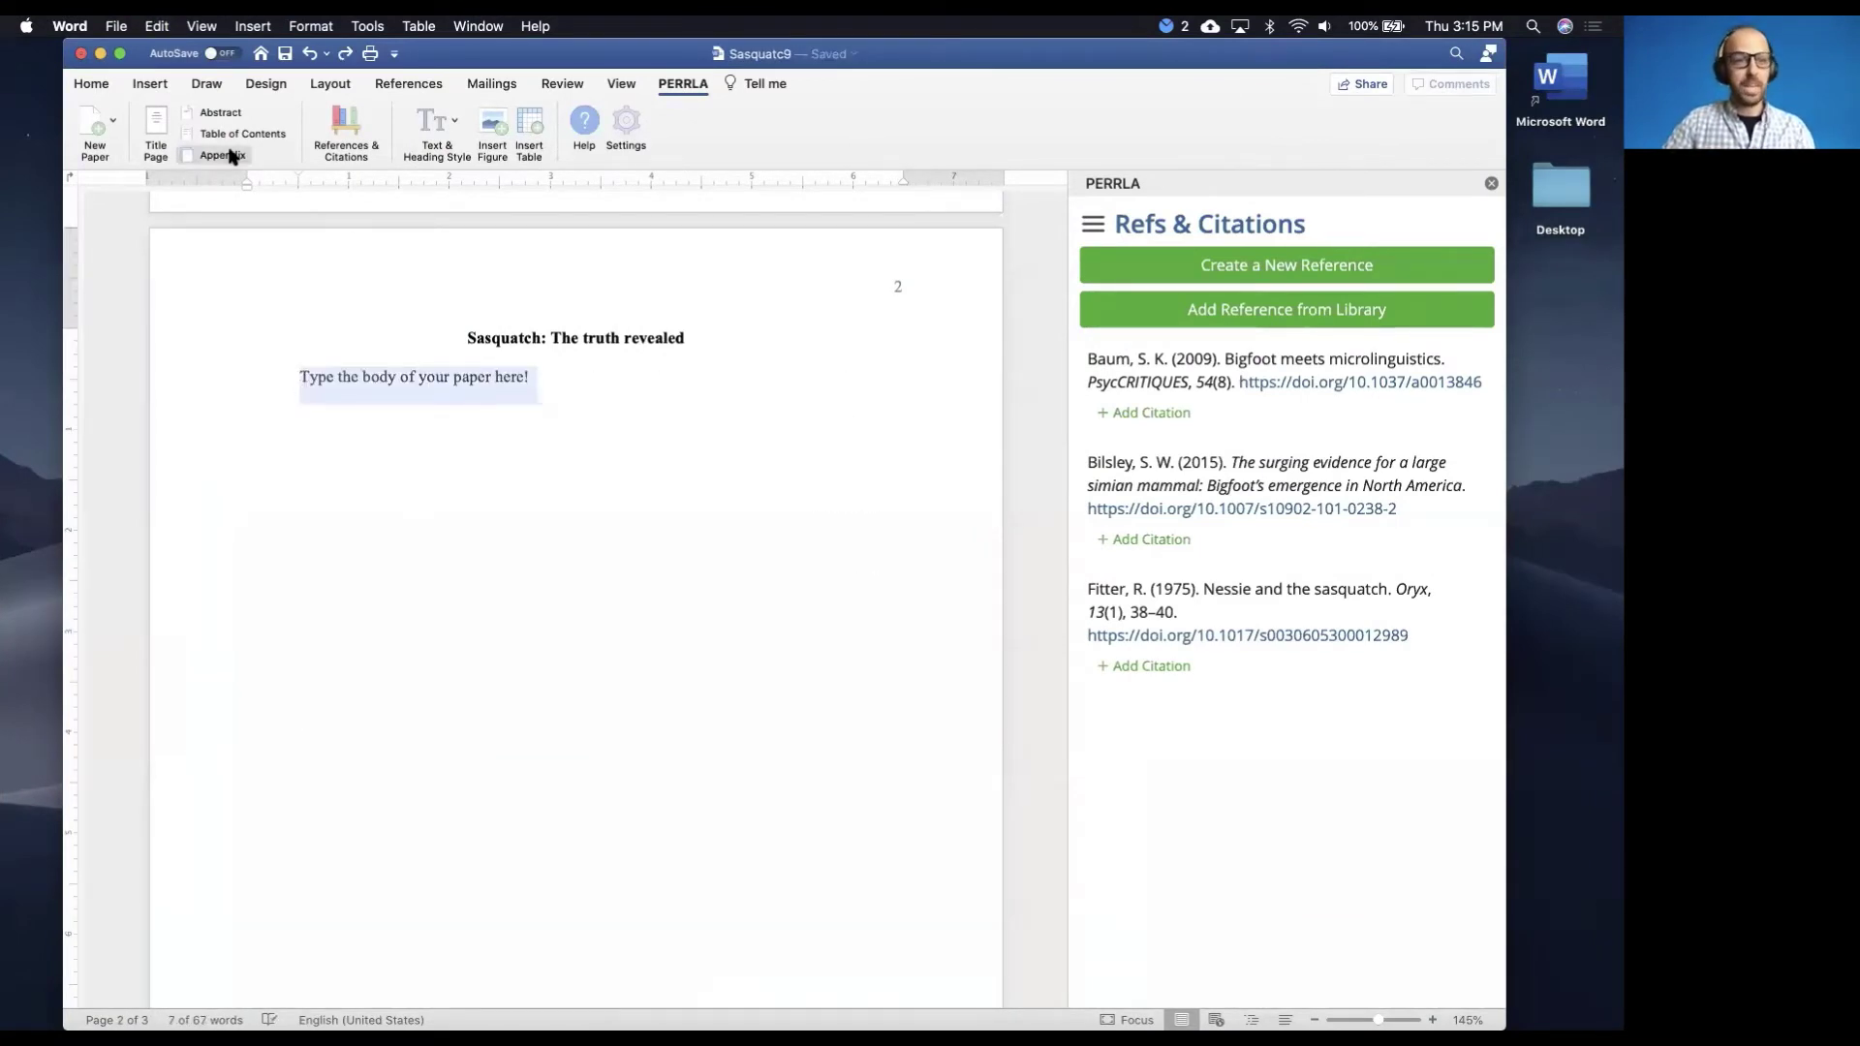
click(153, 26)
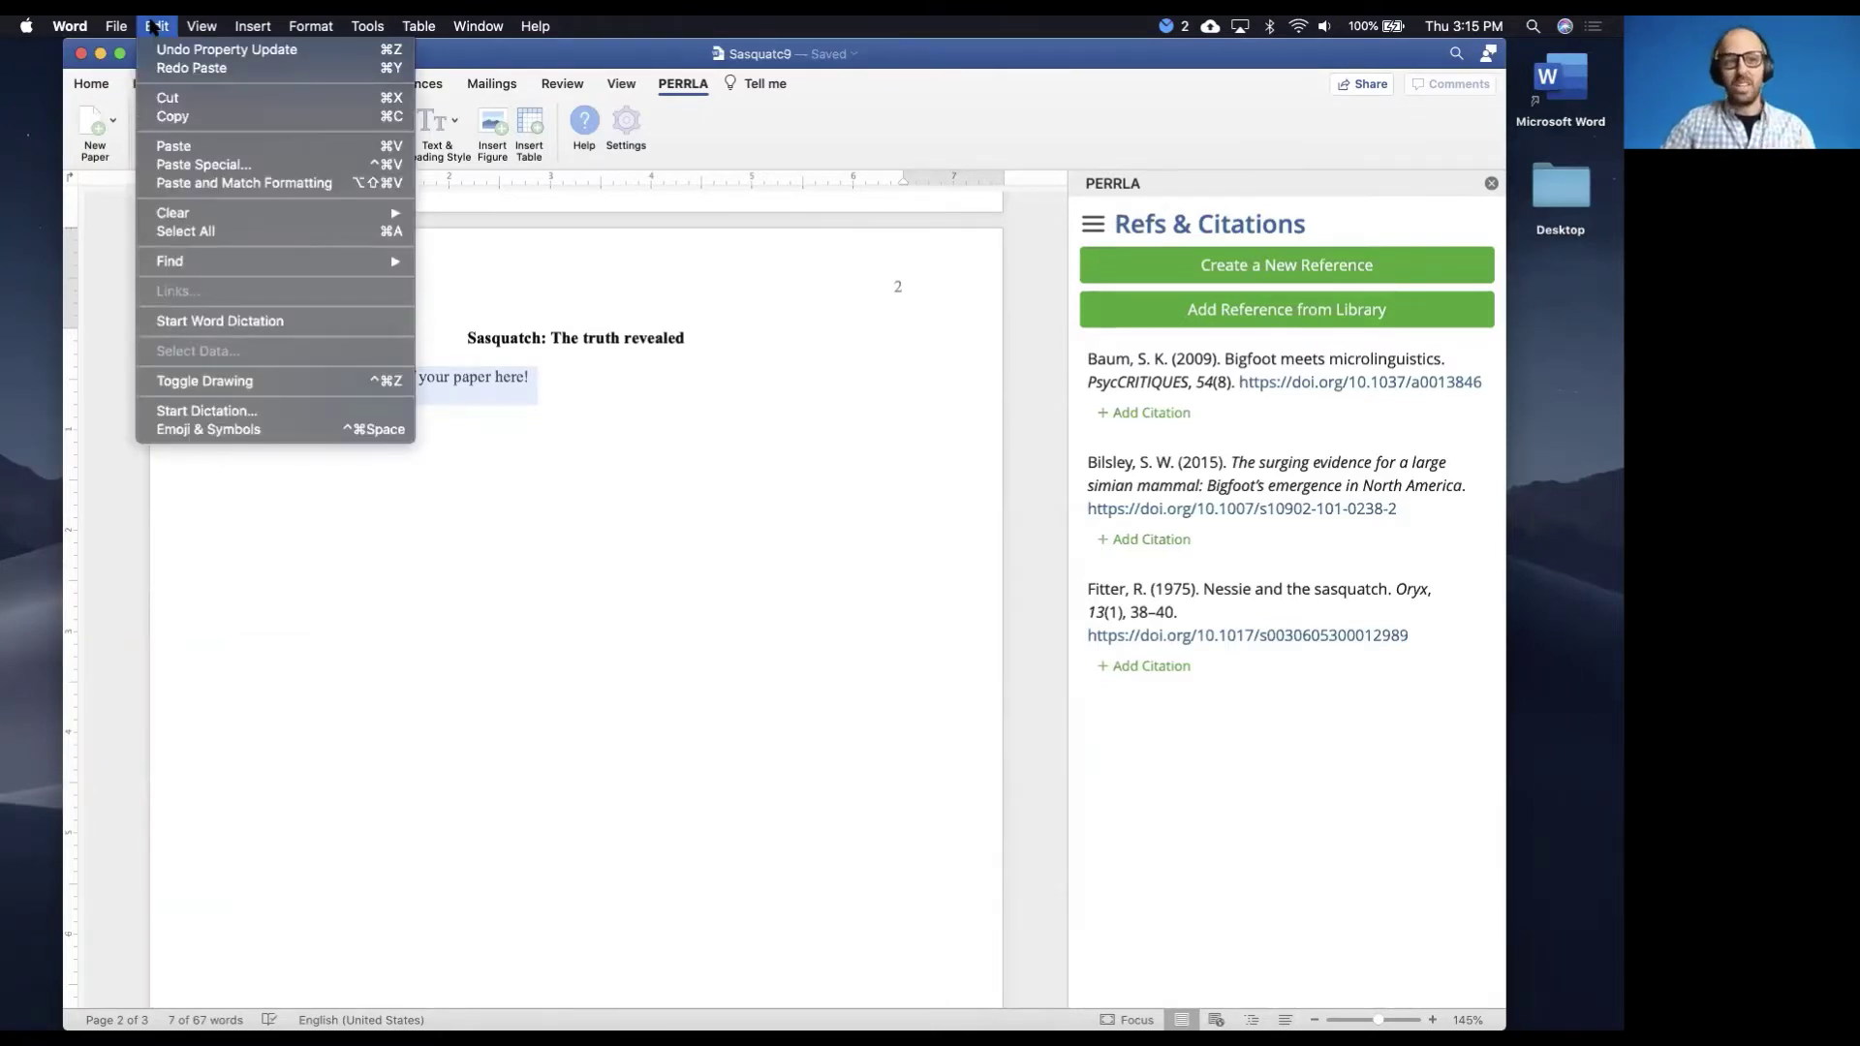
click(194, 183)
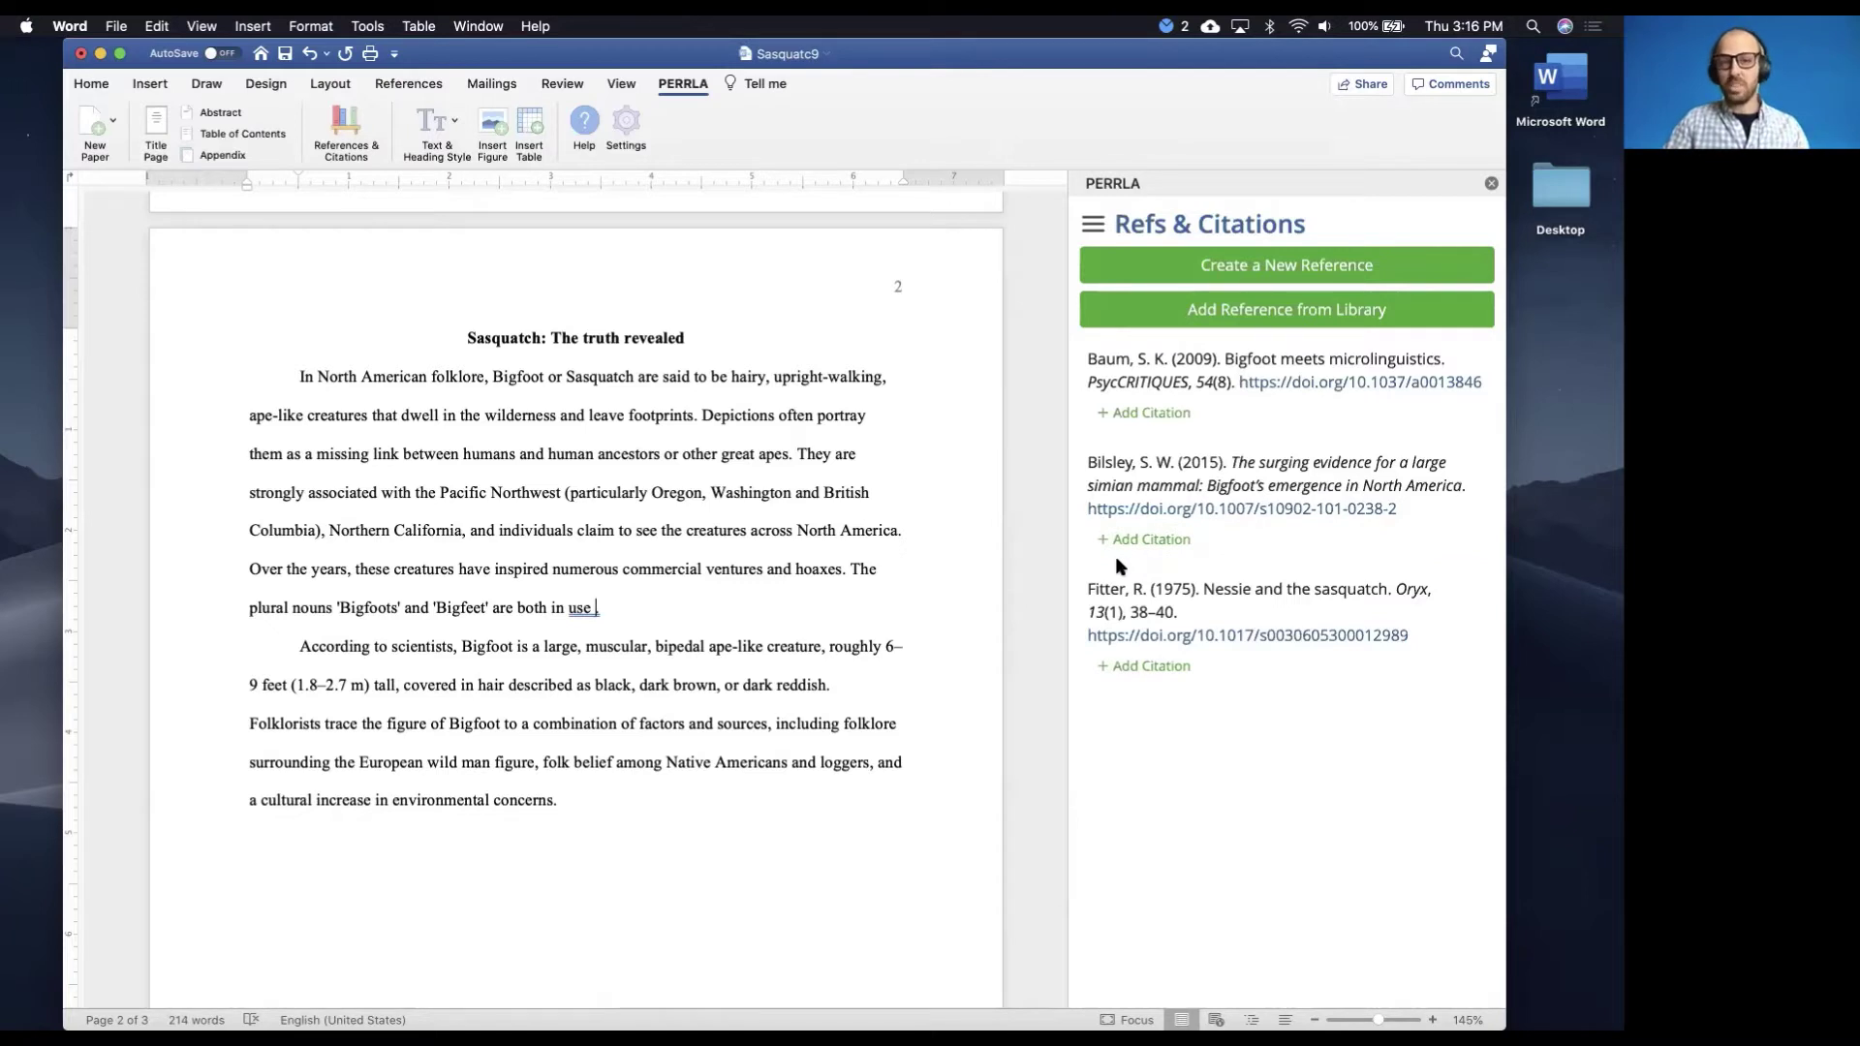
Cite "The surging evidence for a large simian mammal" at the end of the first body paragraph, with contributor's name, date and page number 14
click(1188, 548)
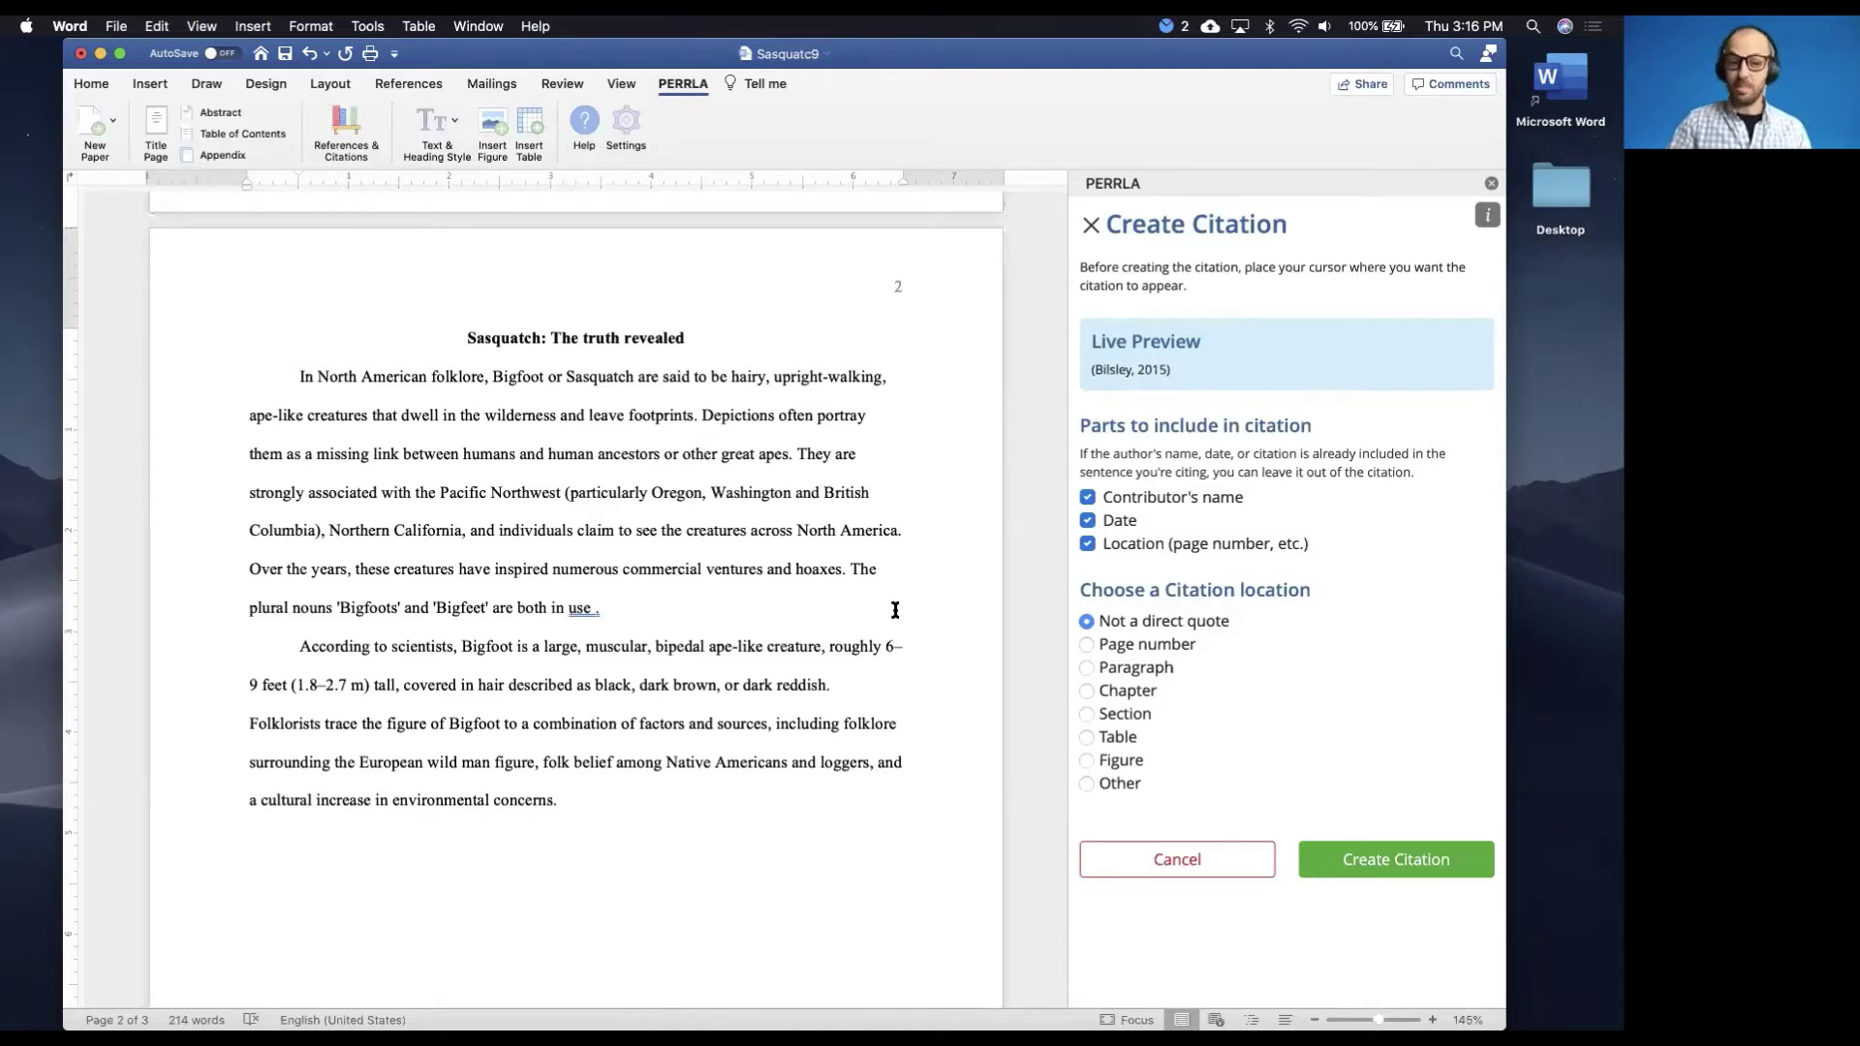
click(1087, 497)
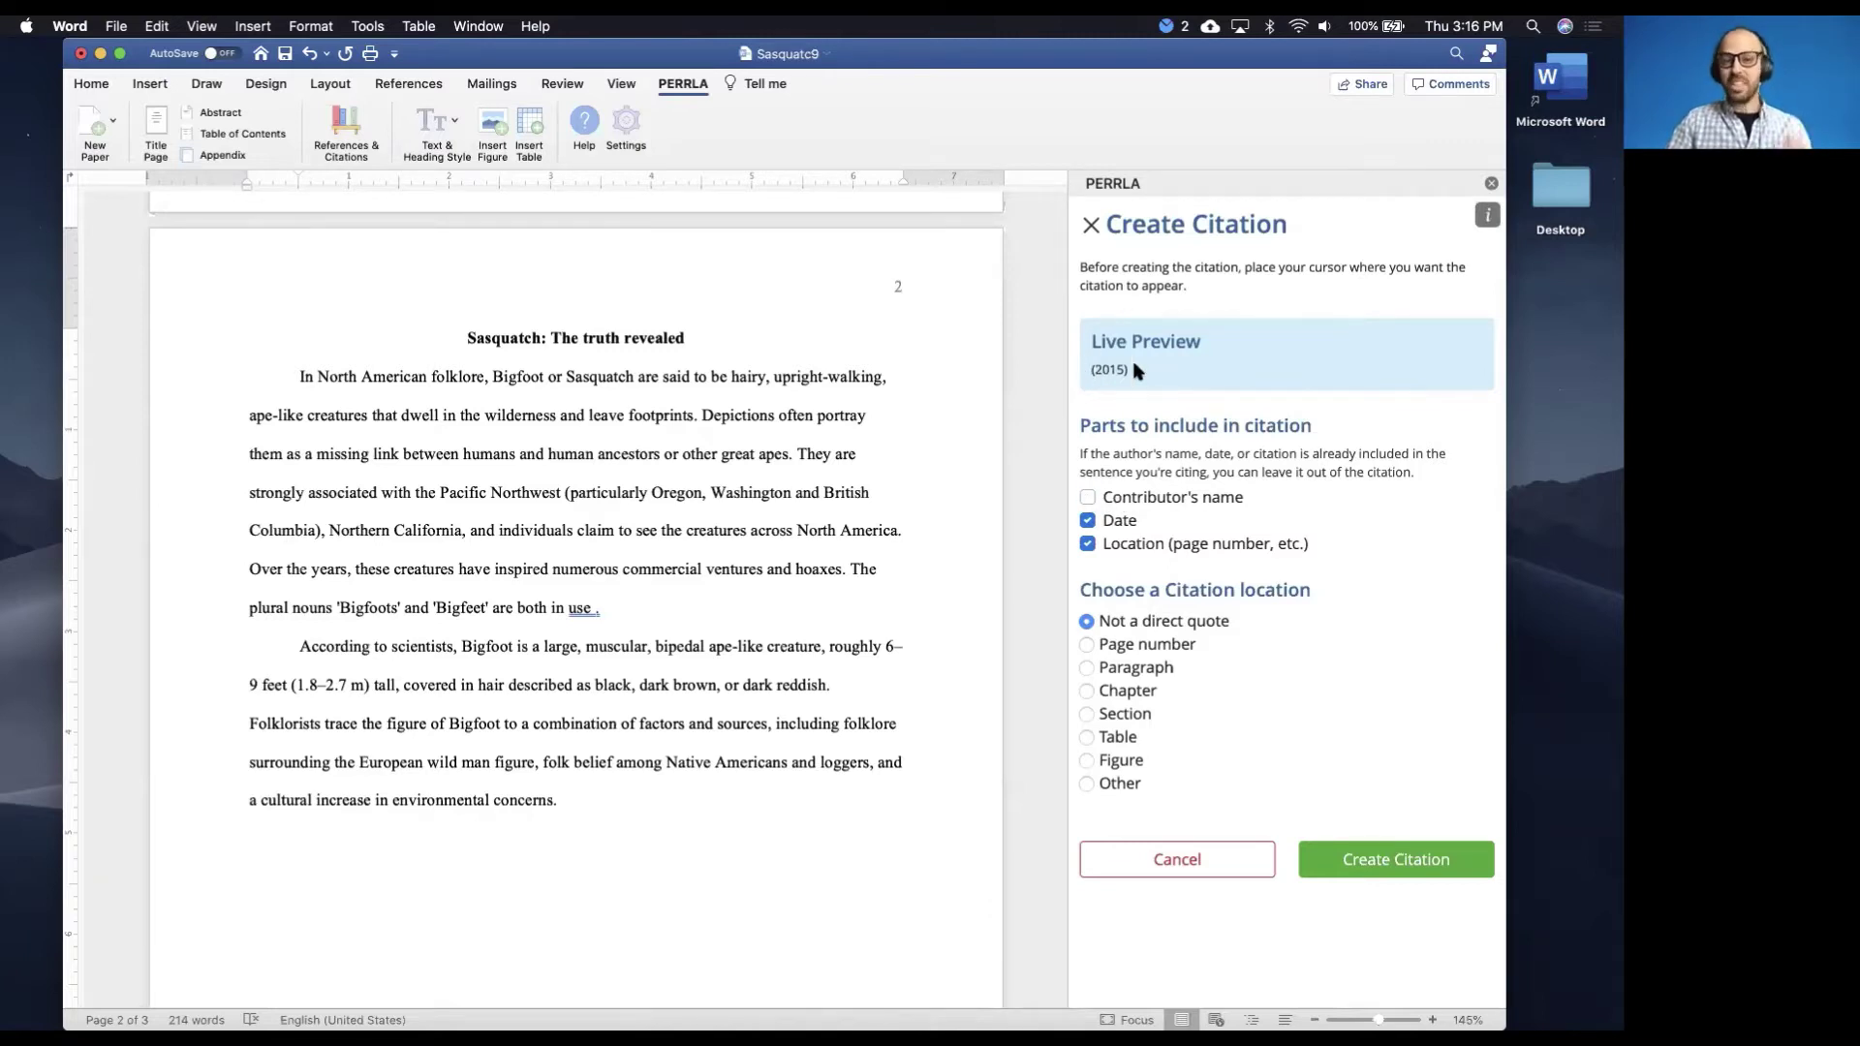
click(1086, 497)
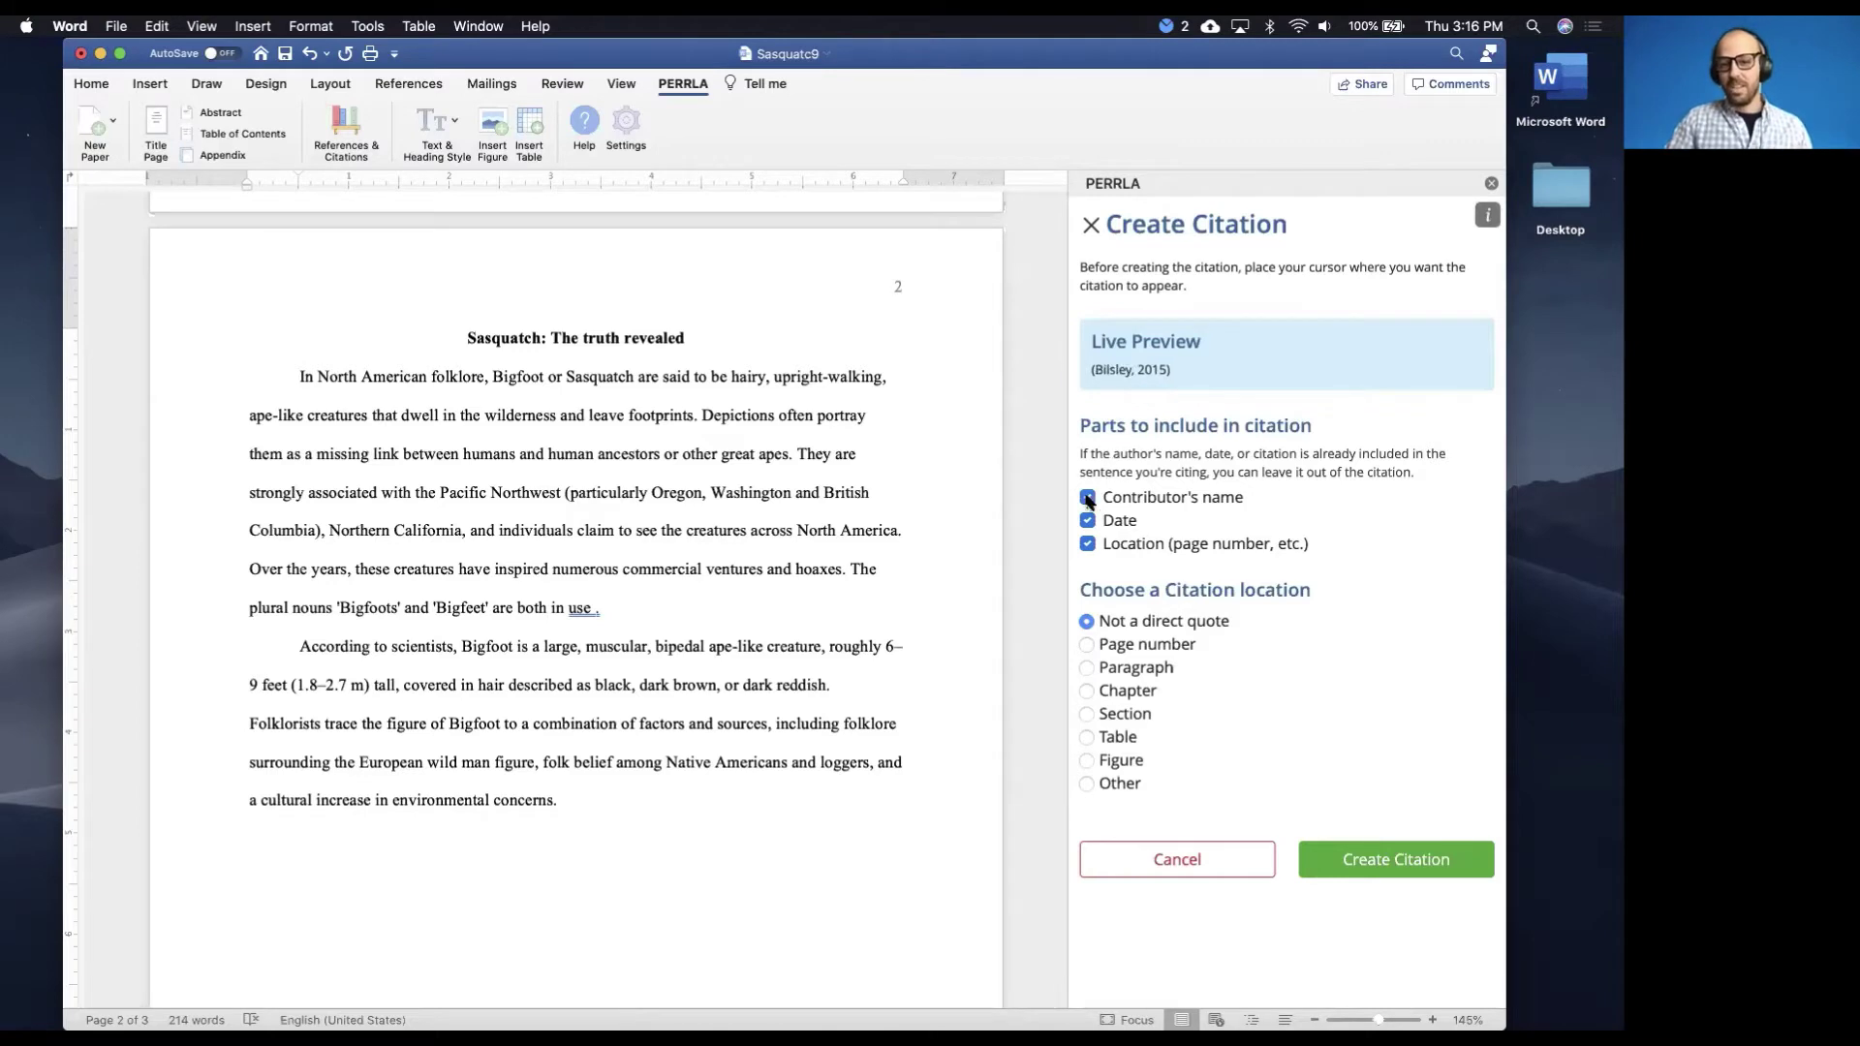
click(1086, 645)
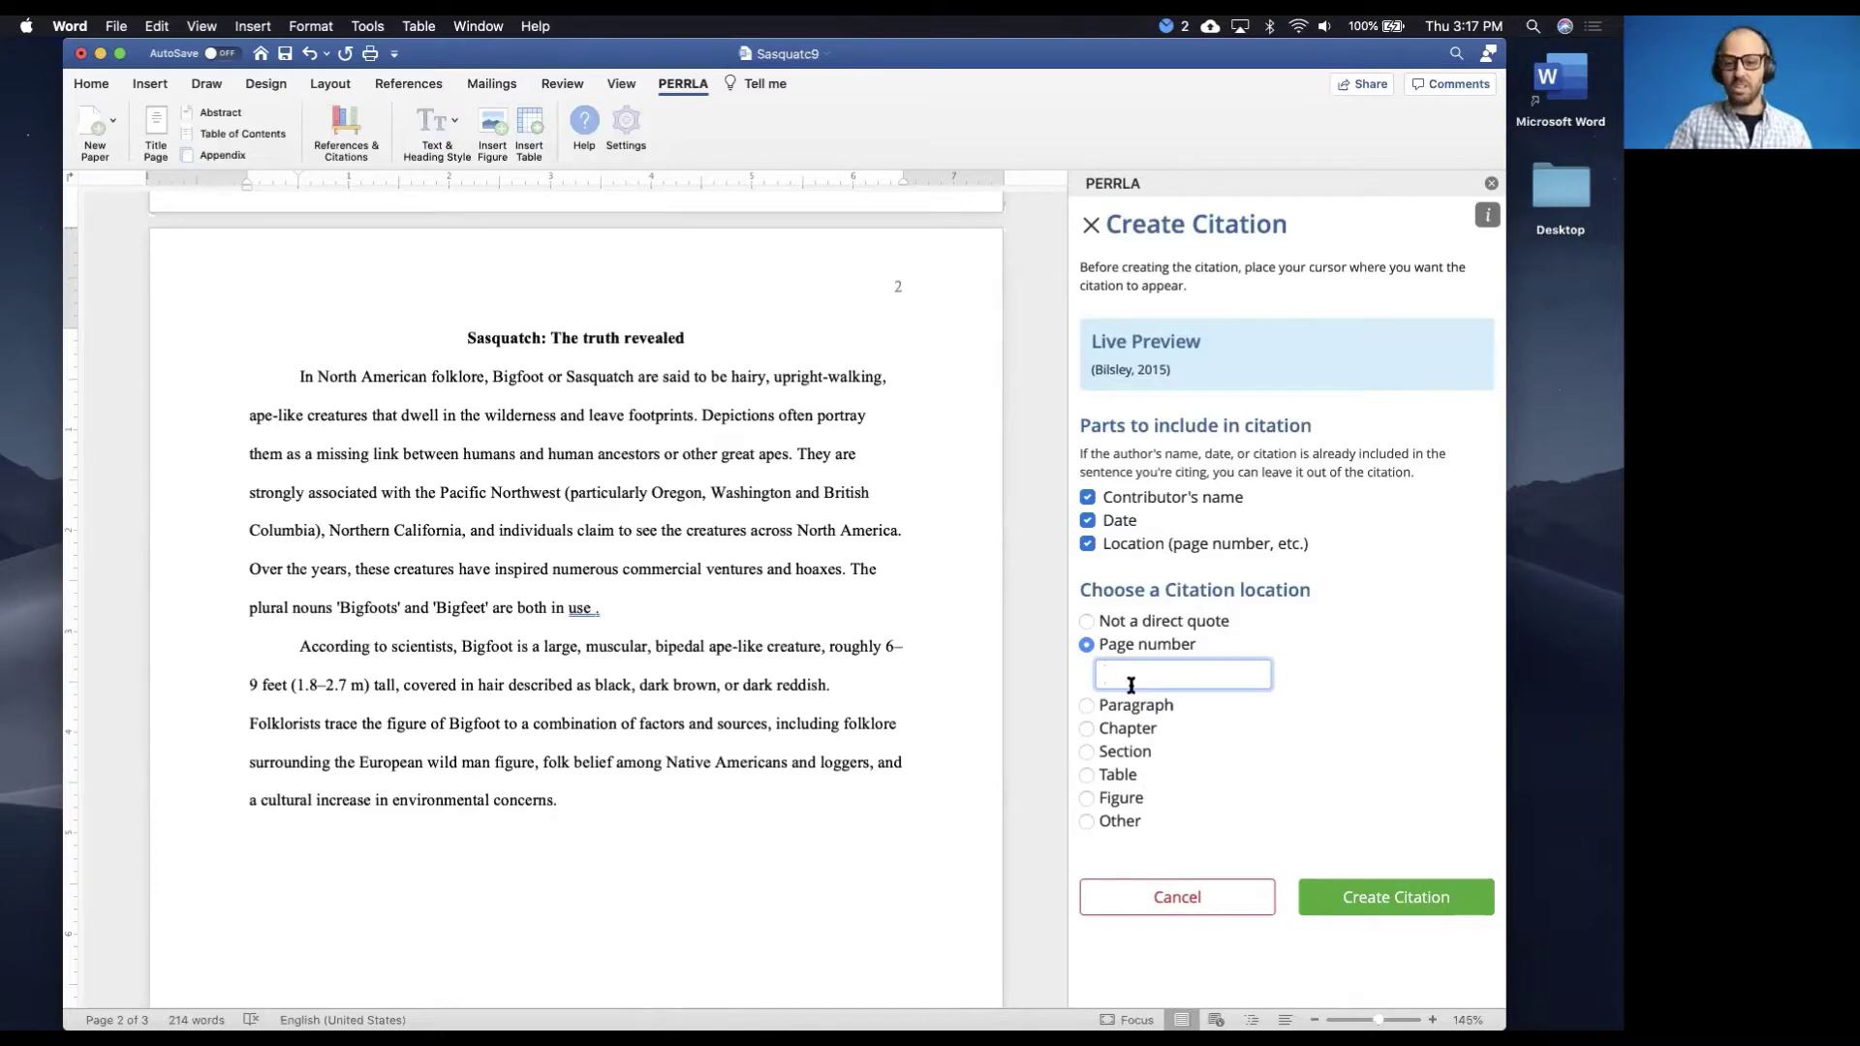
text(14)
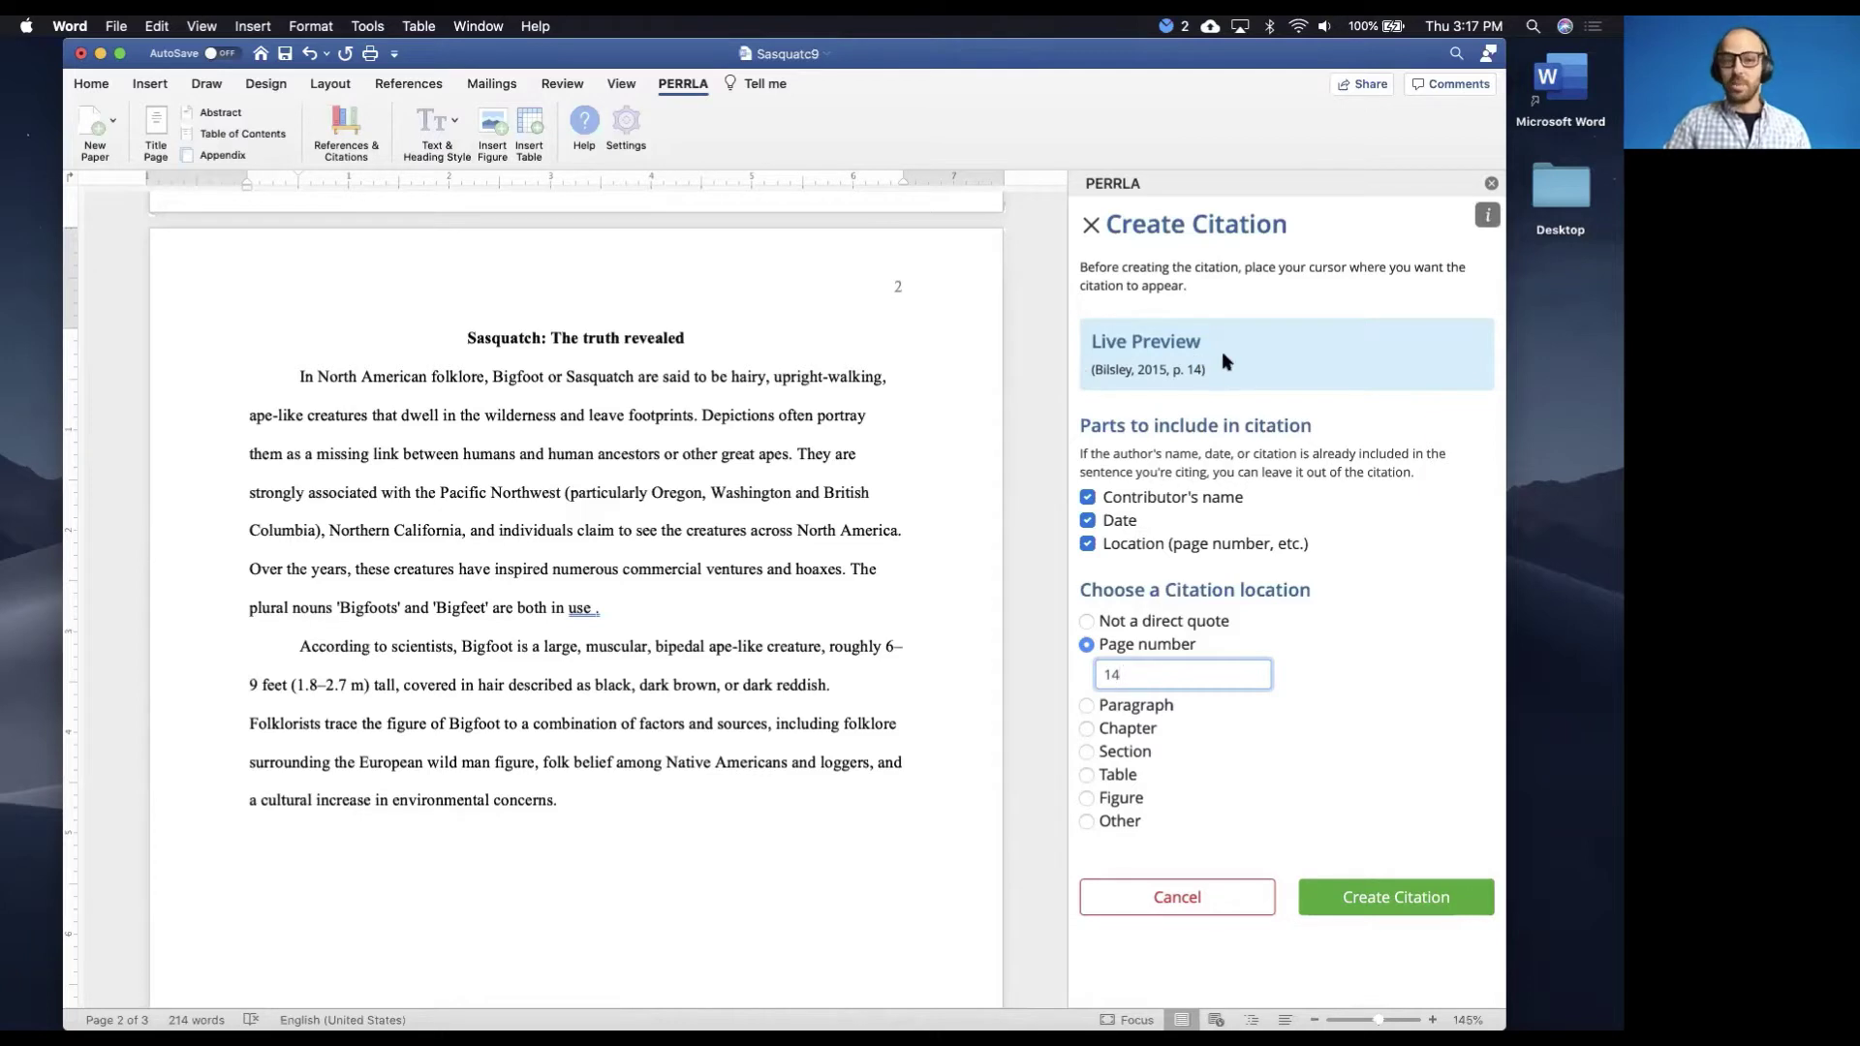
click(1295, 566)
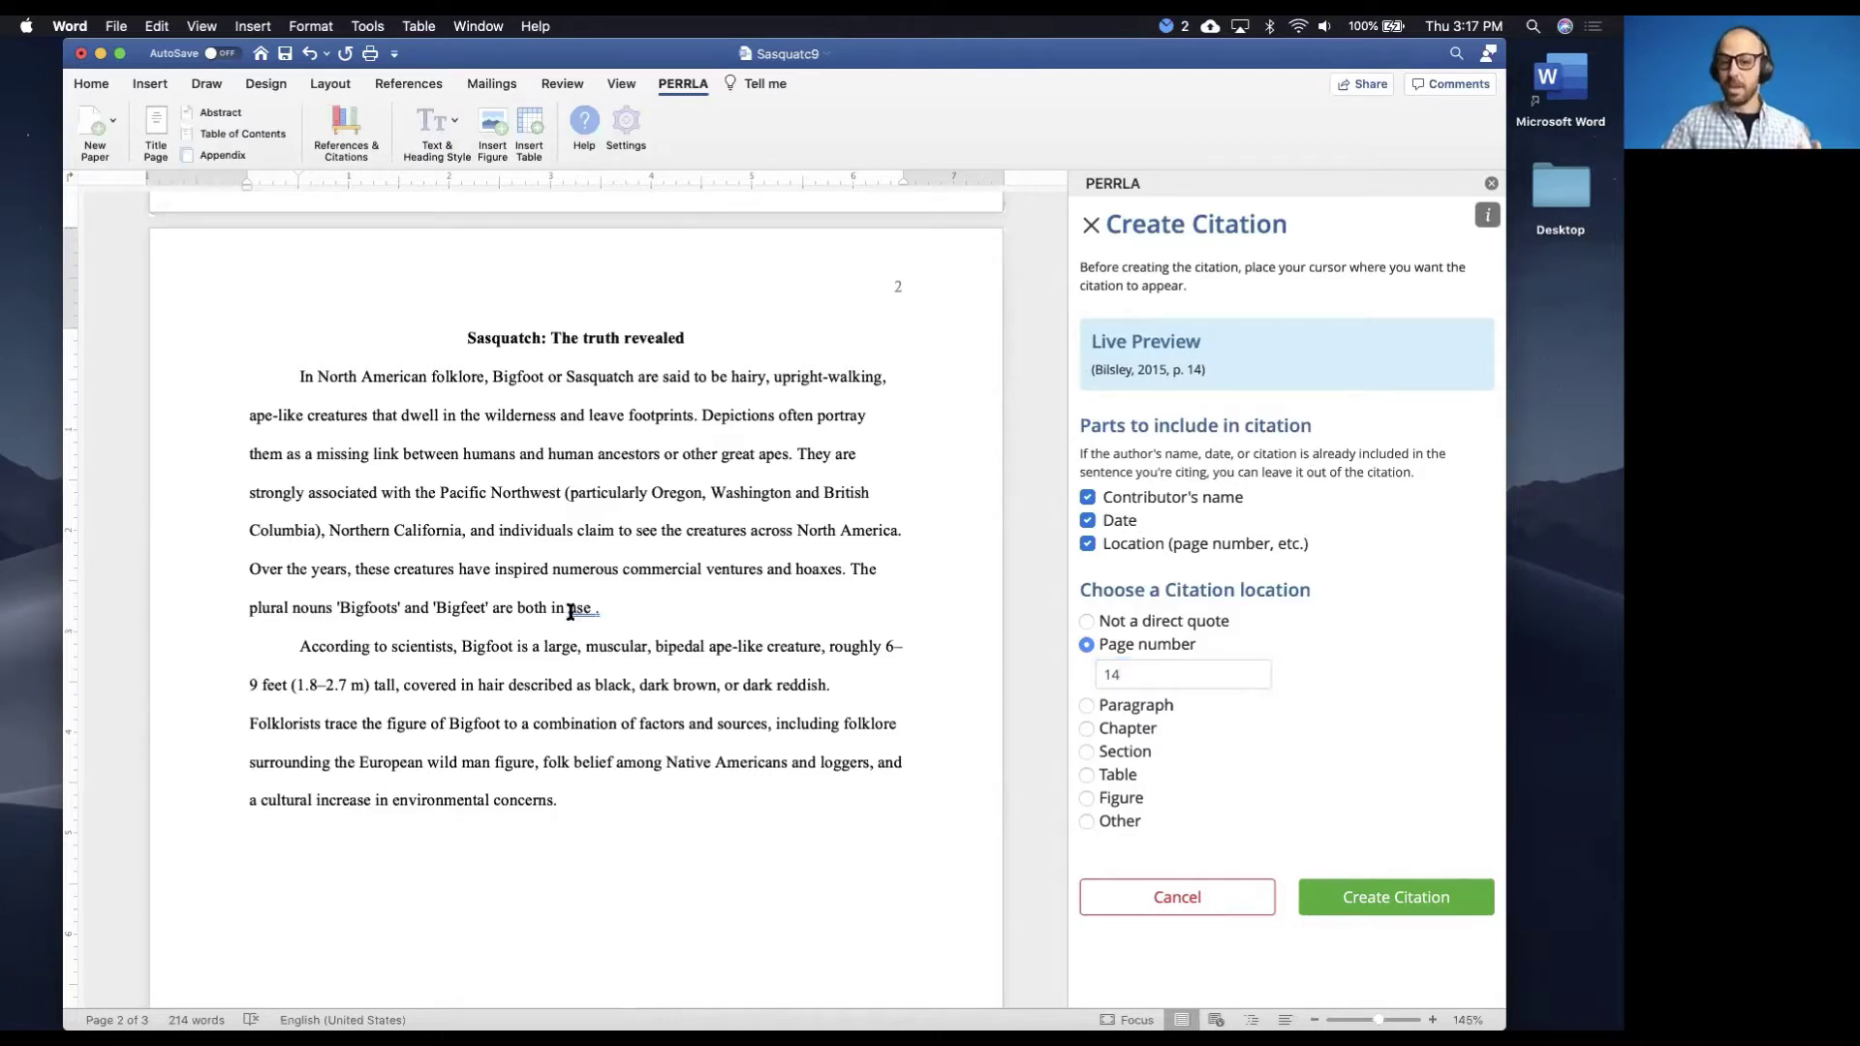
click(1348, 903)
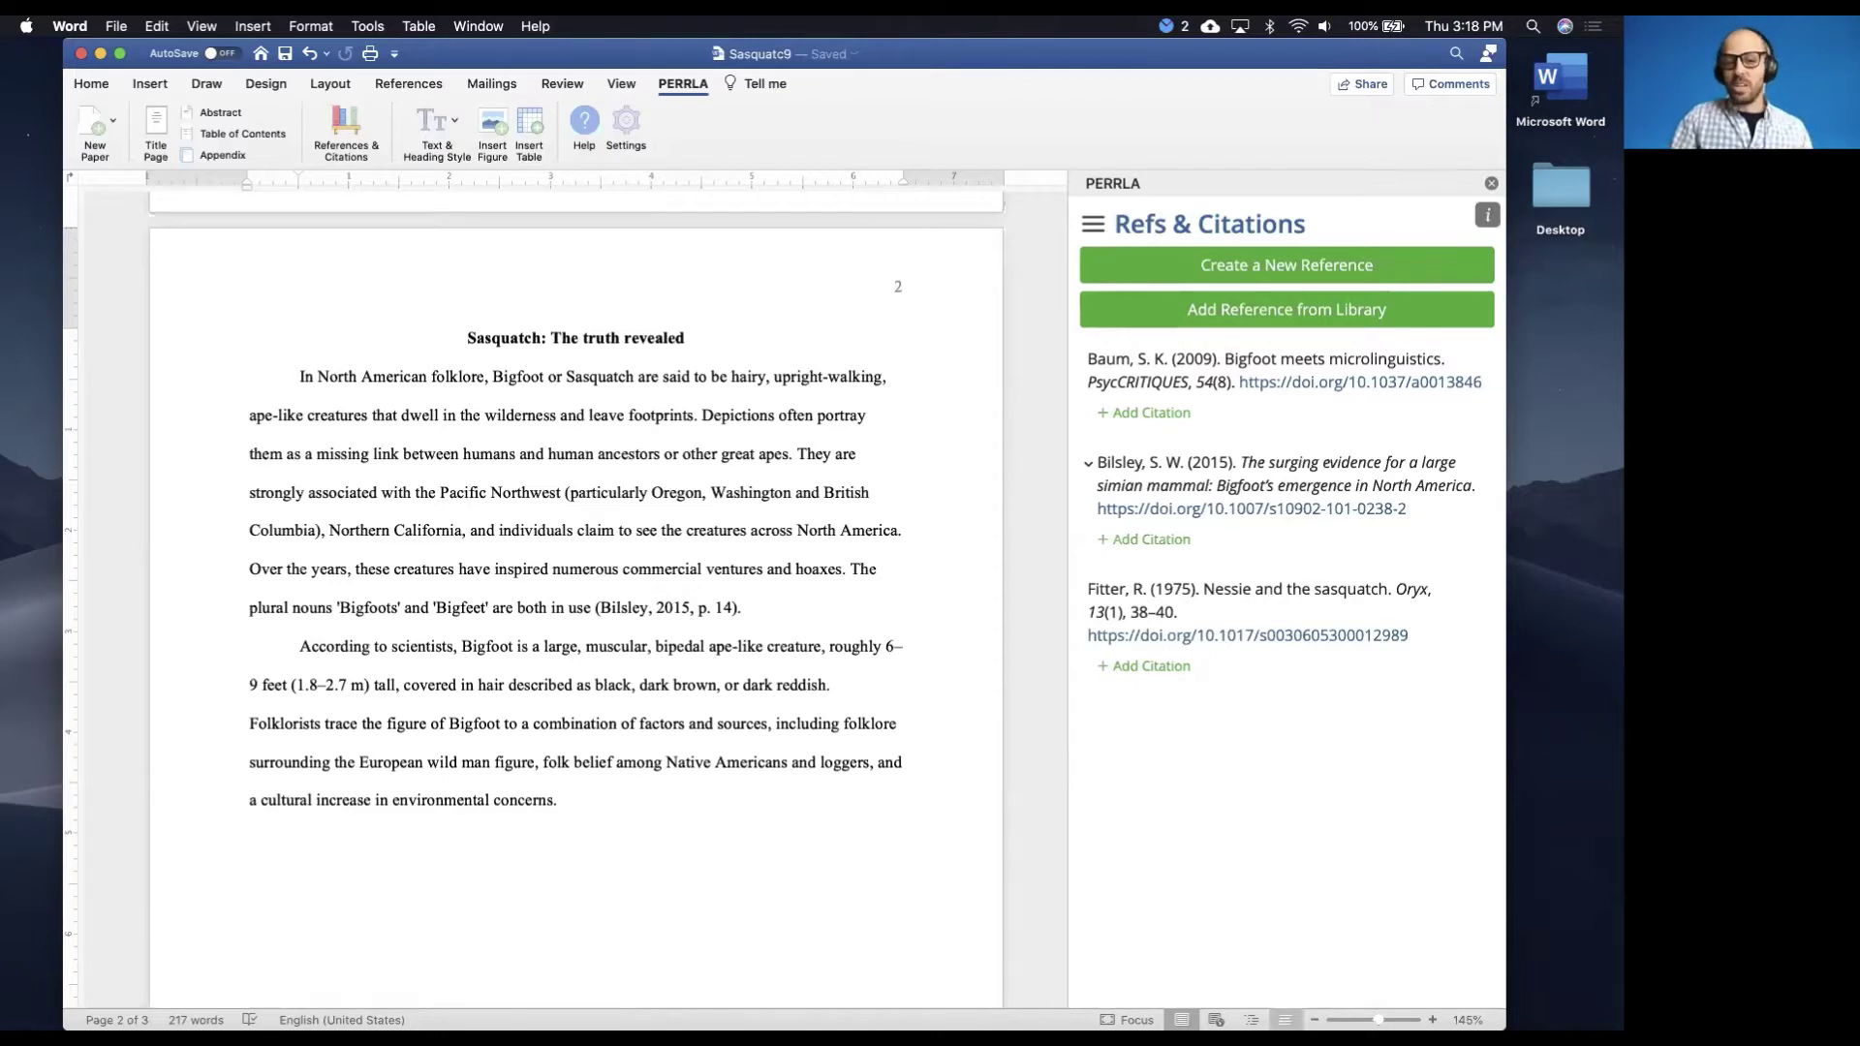
Select the citation at the end of the first body paragraph and retype the period after it
click(765, 611)
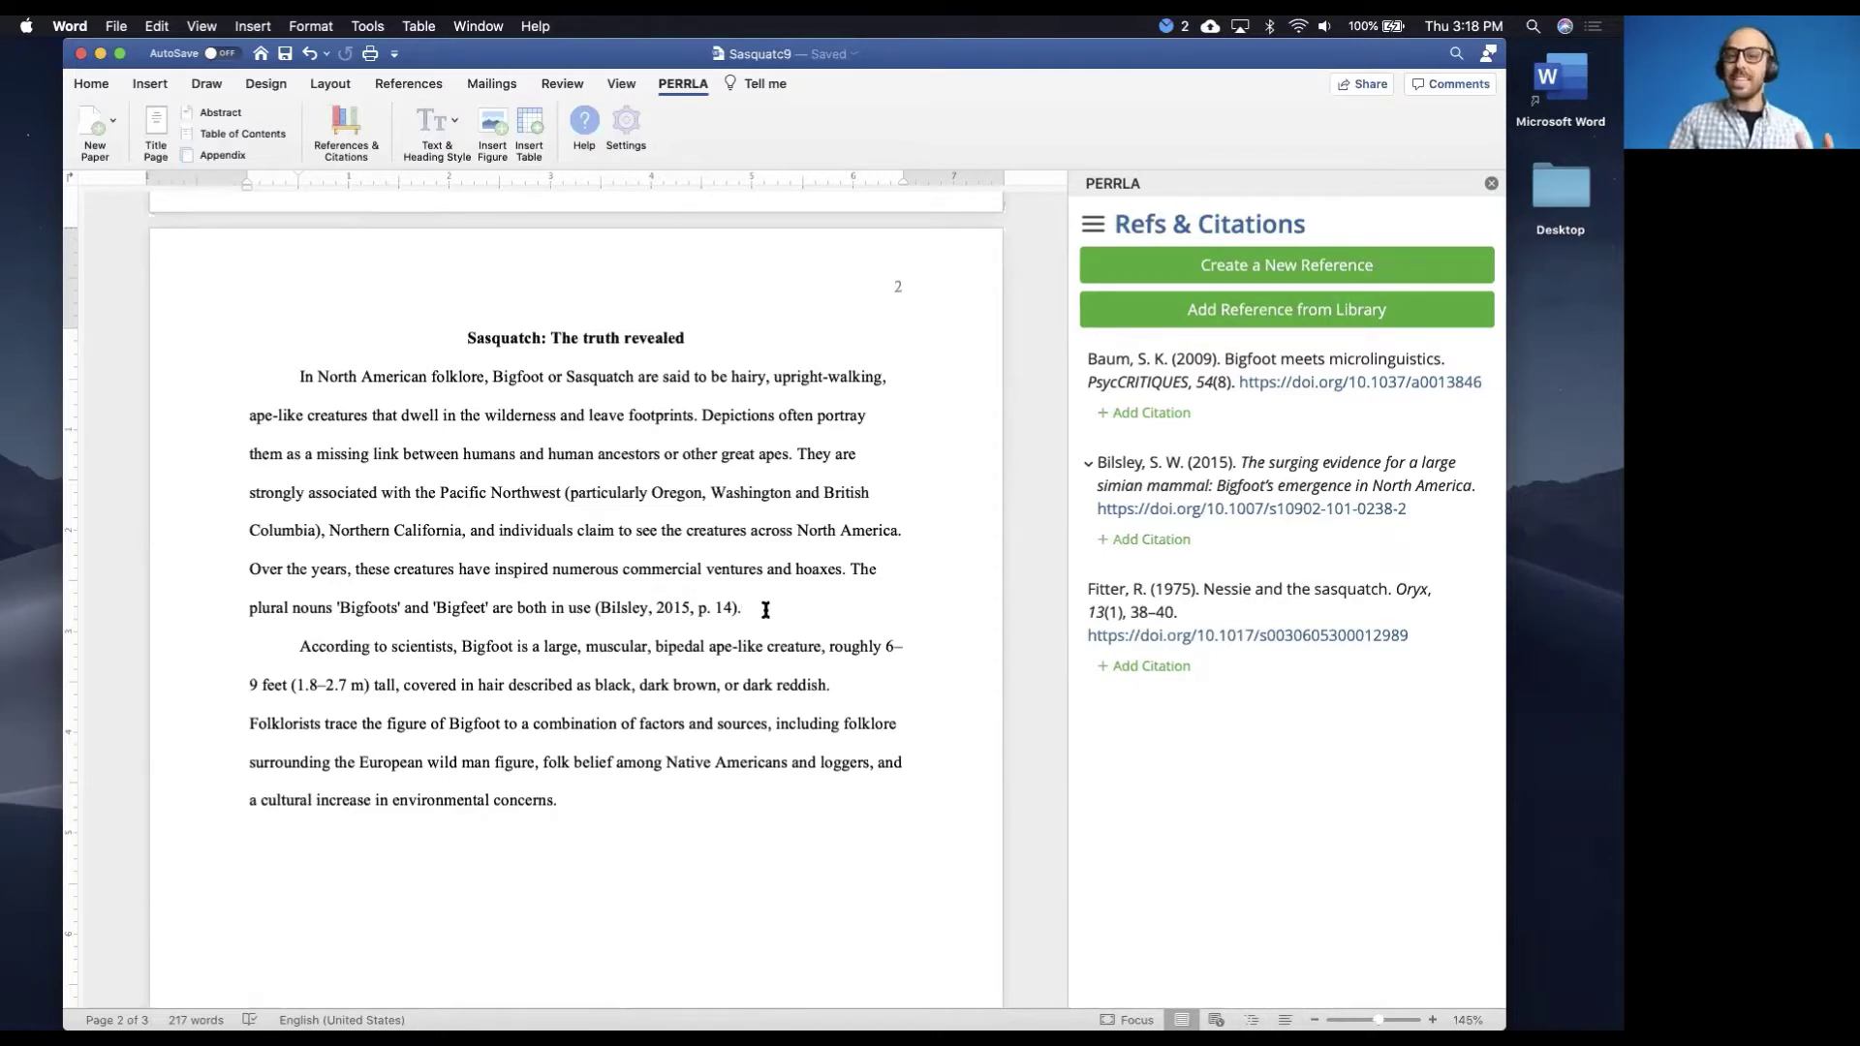
click(673, 610)
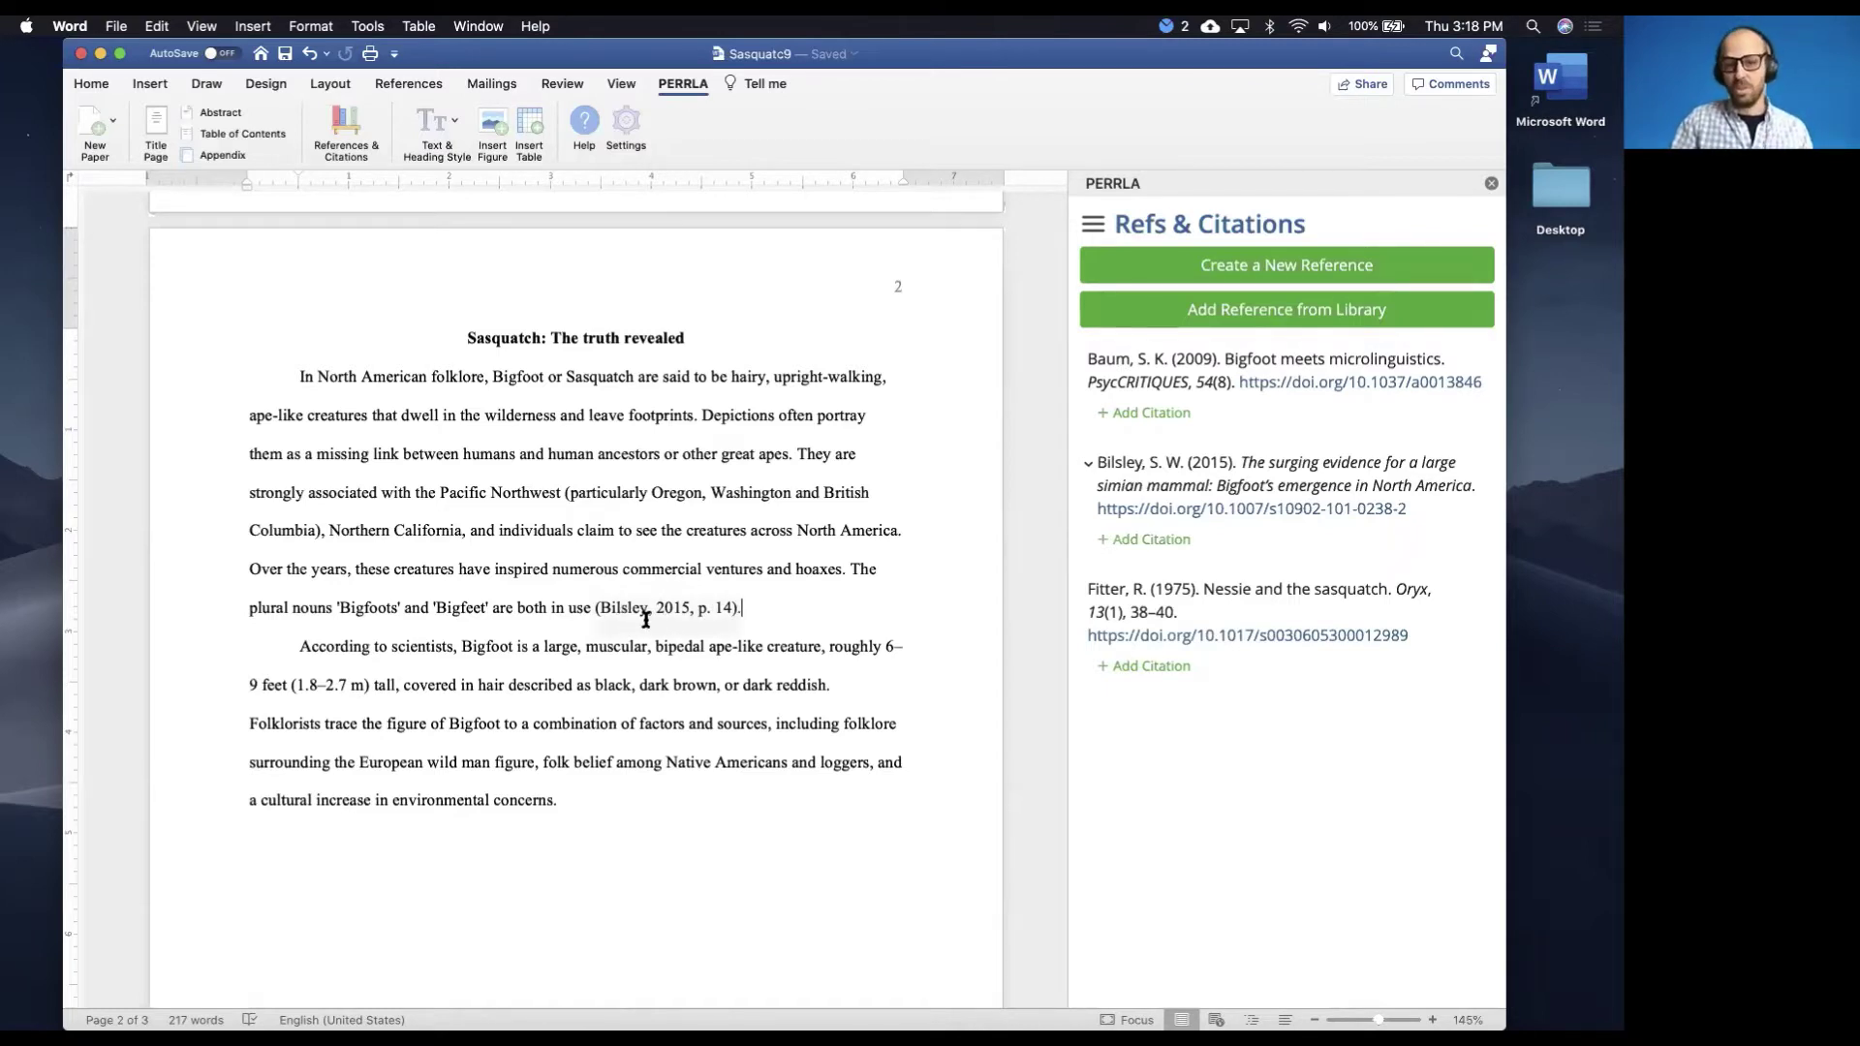
click(645, 619)
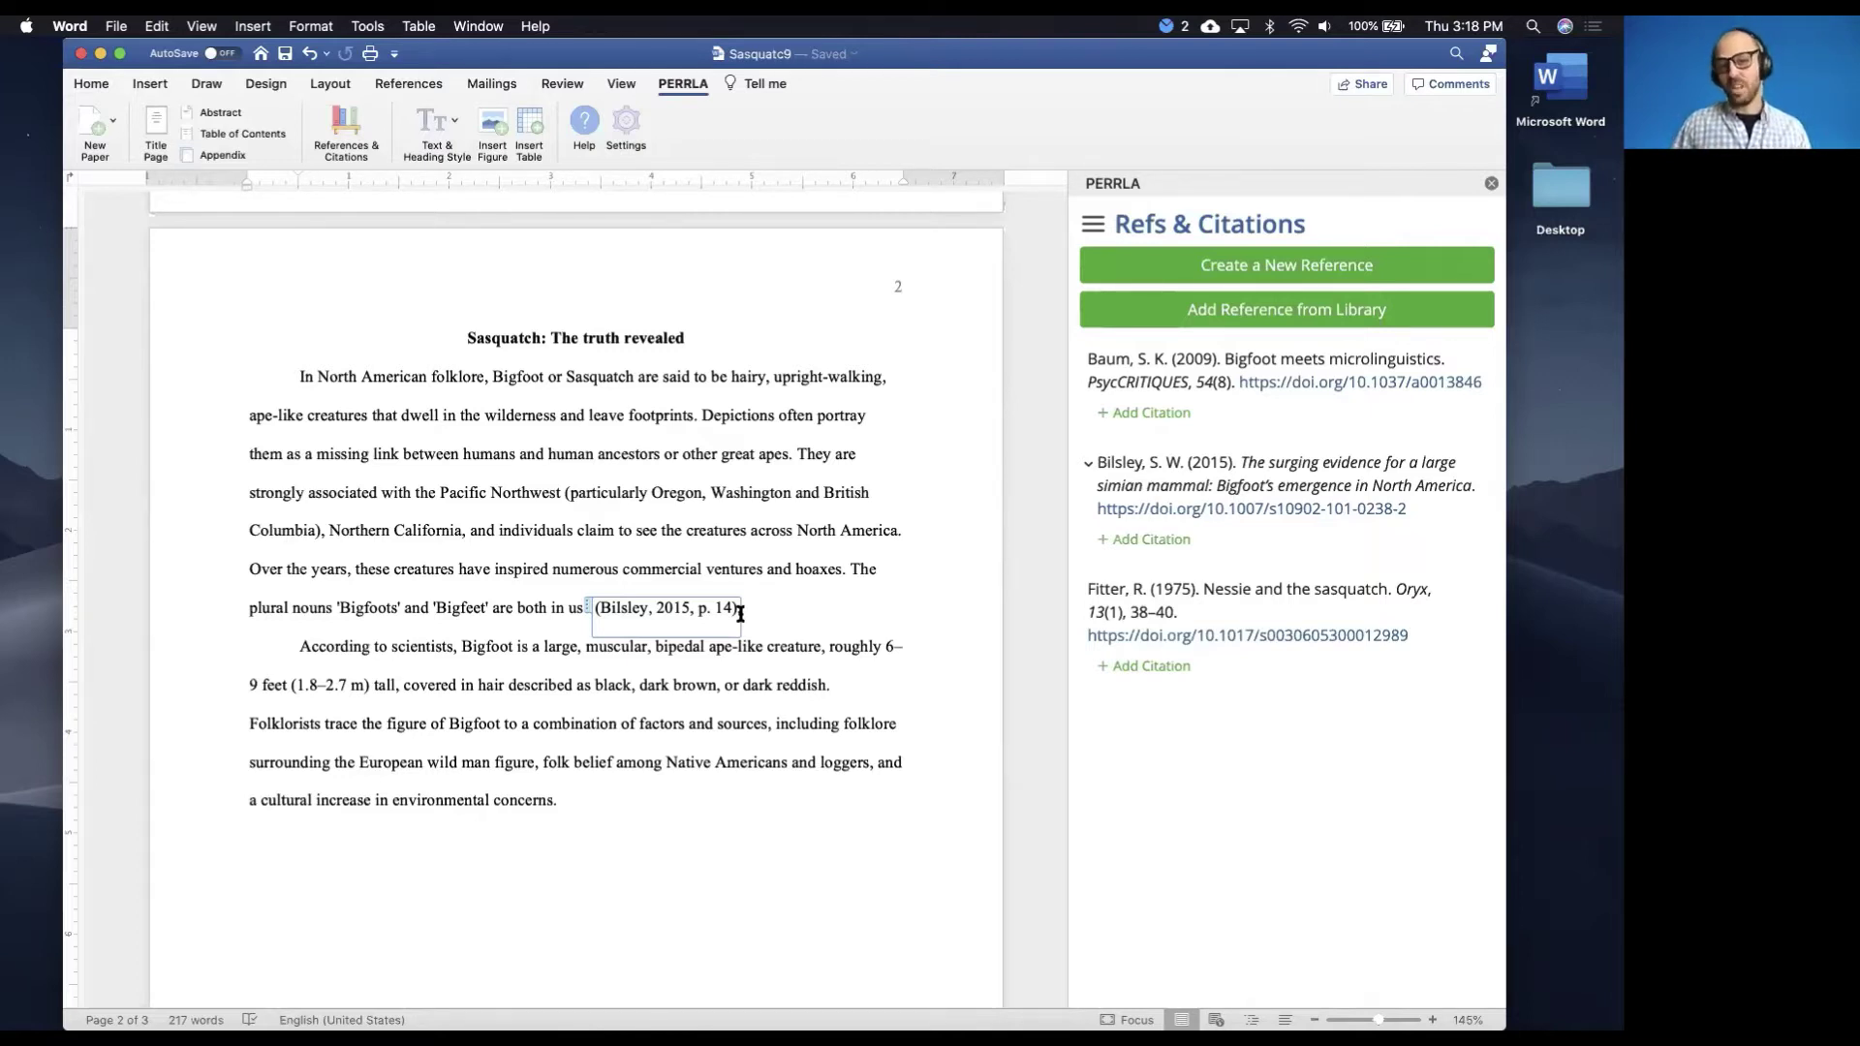
click(641, 607)
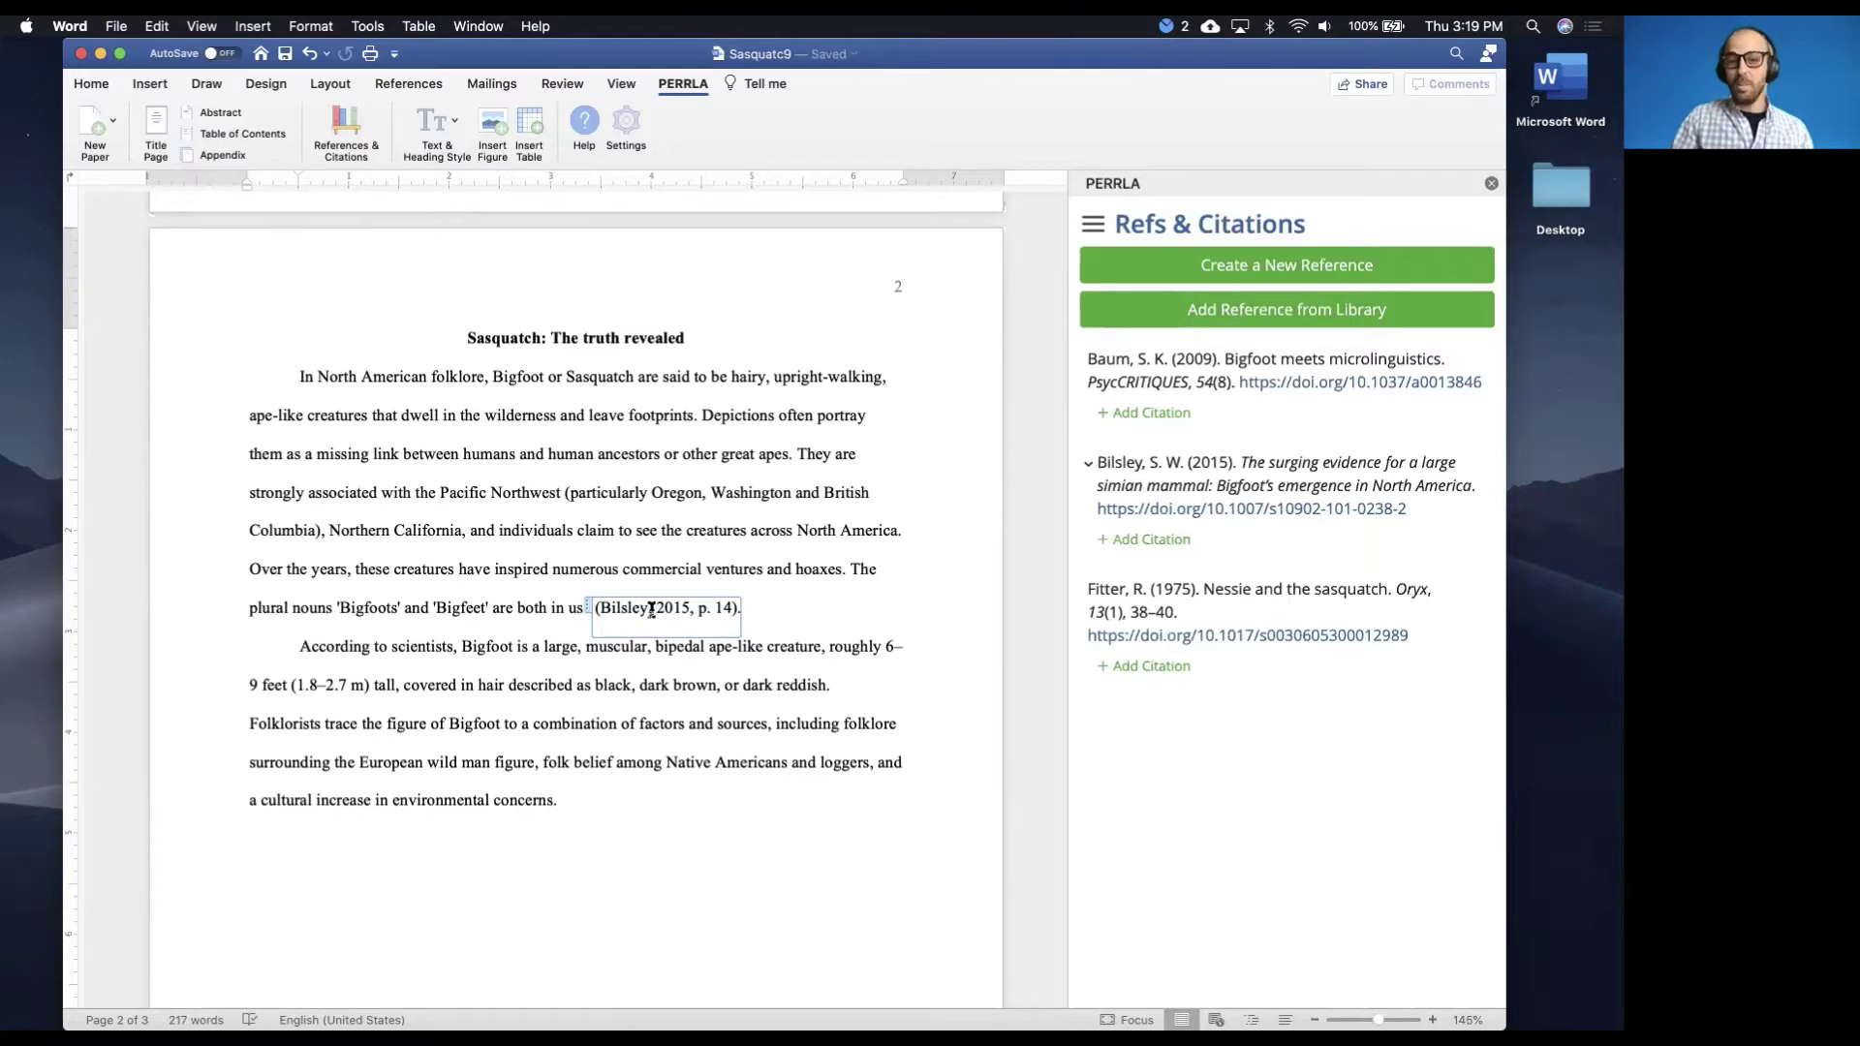
click(779, 628)
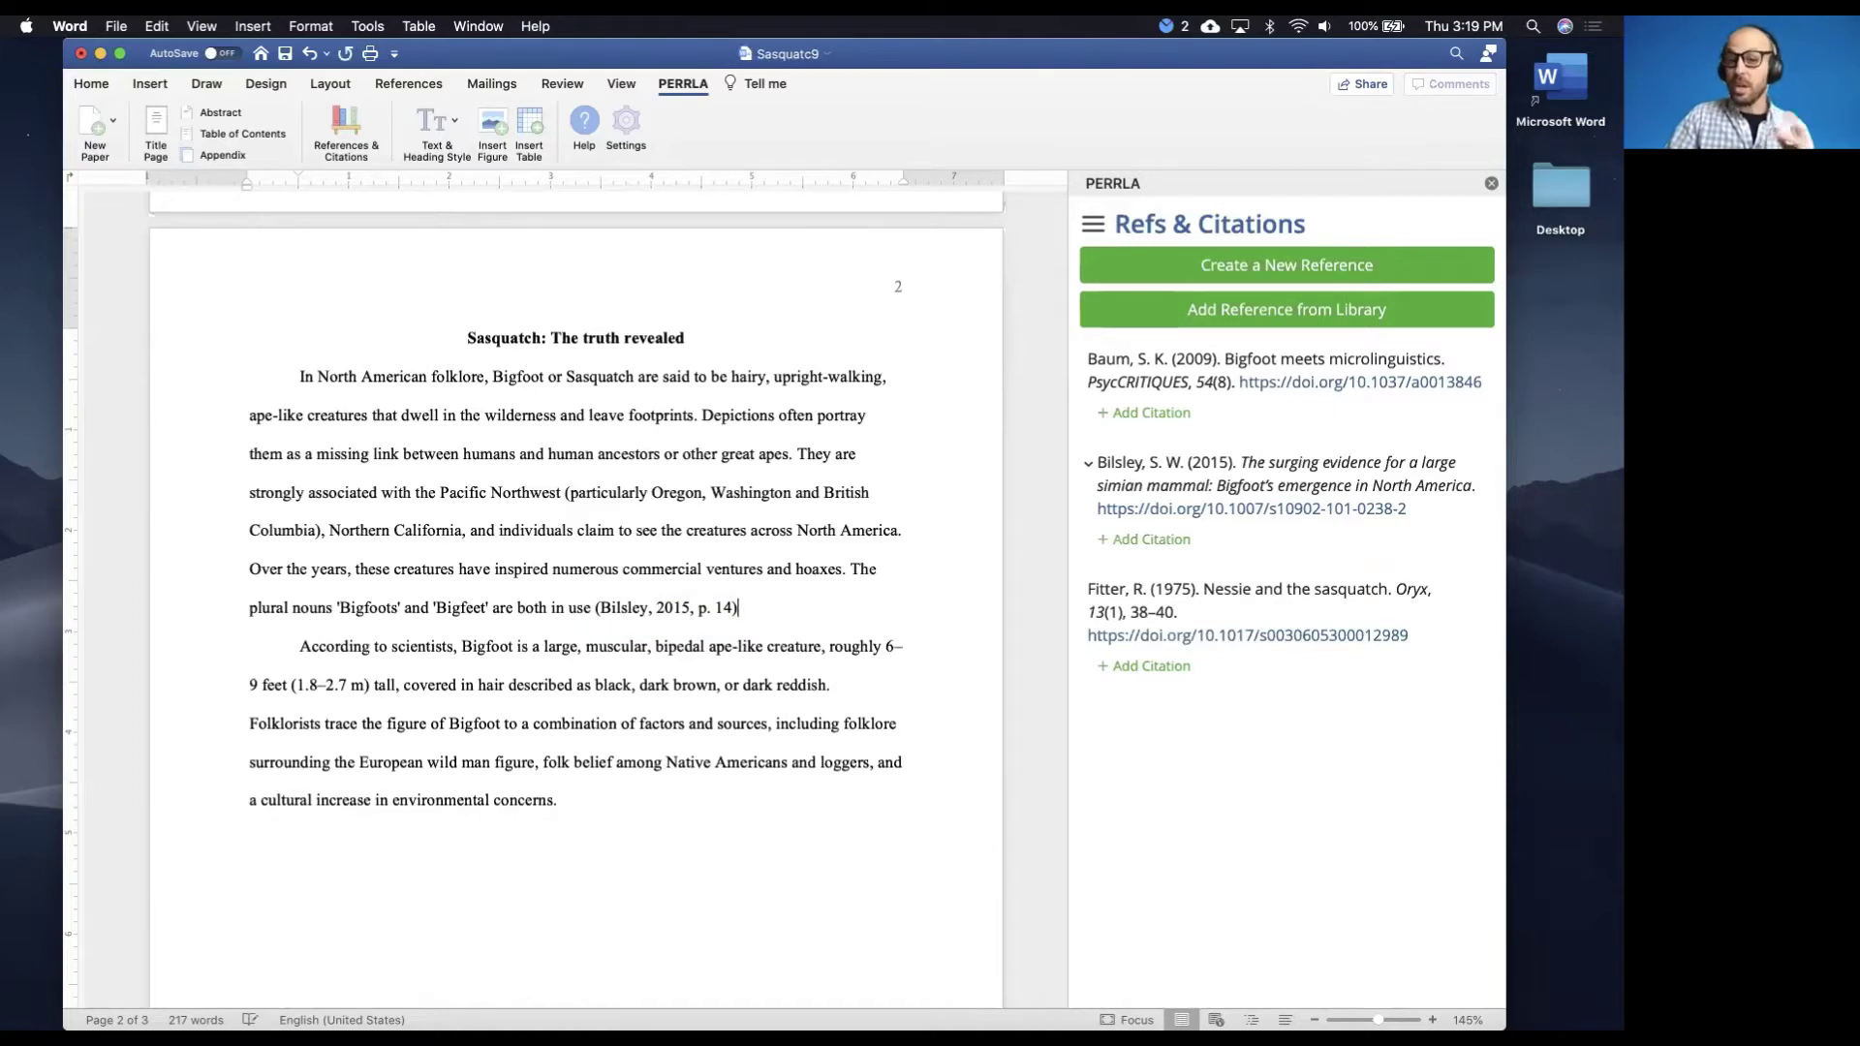
click(736, 609)
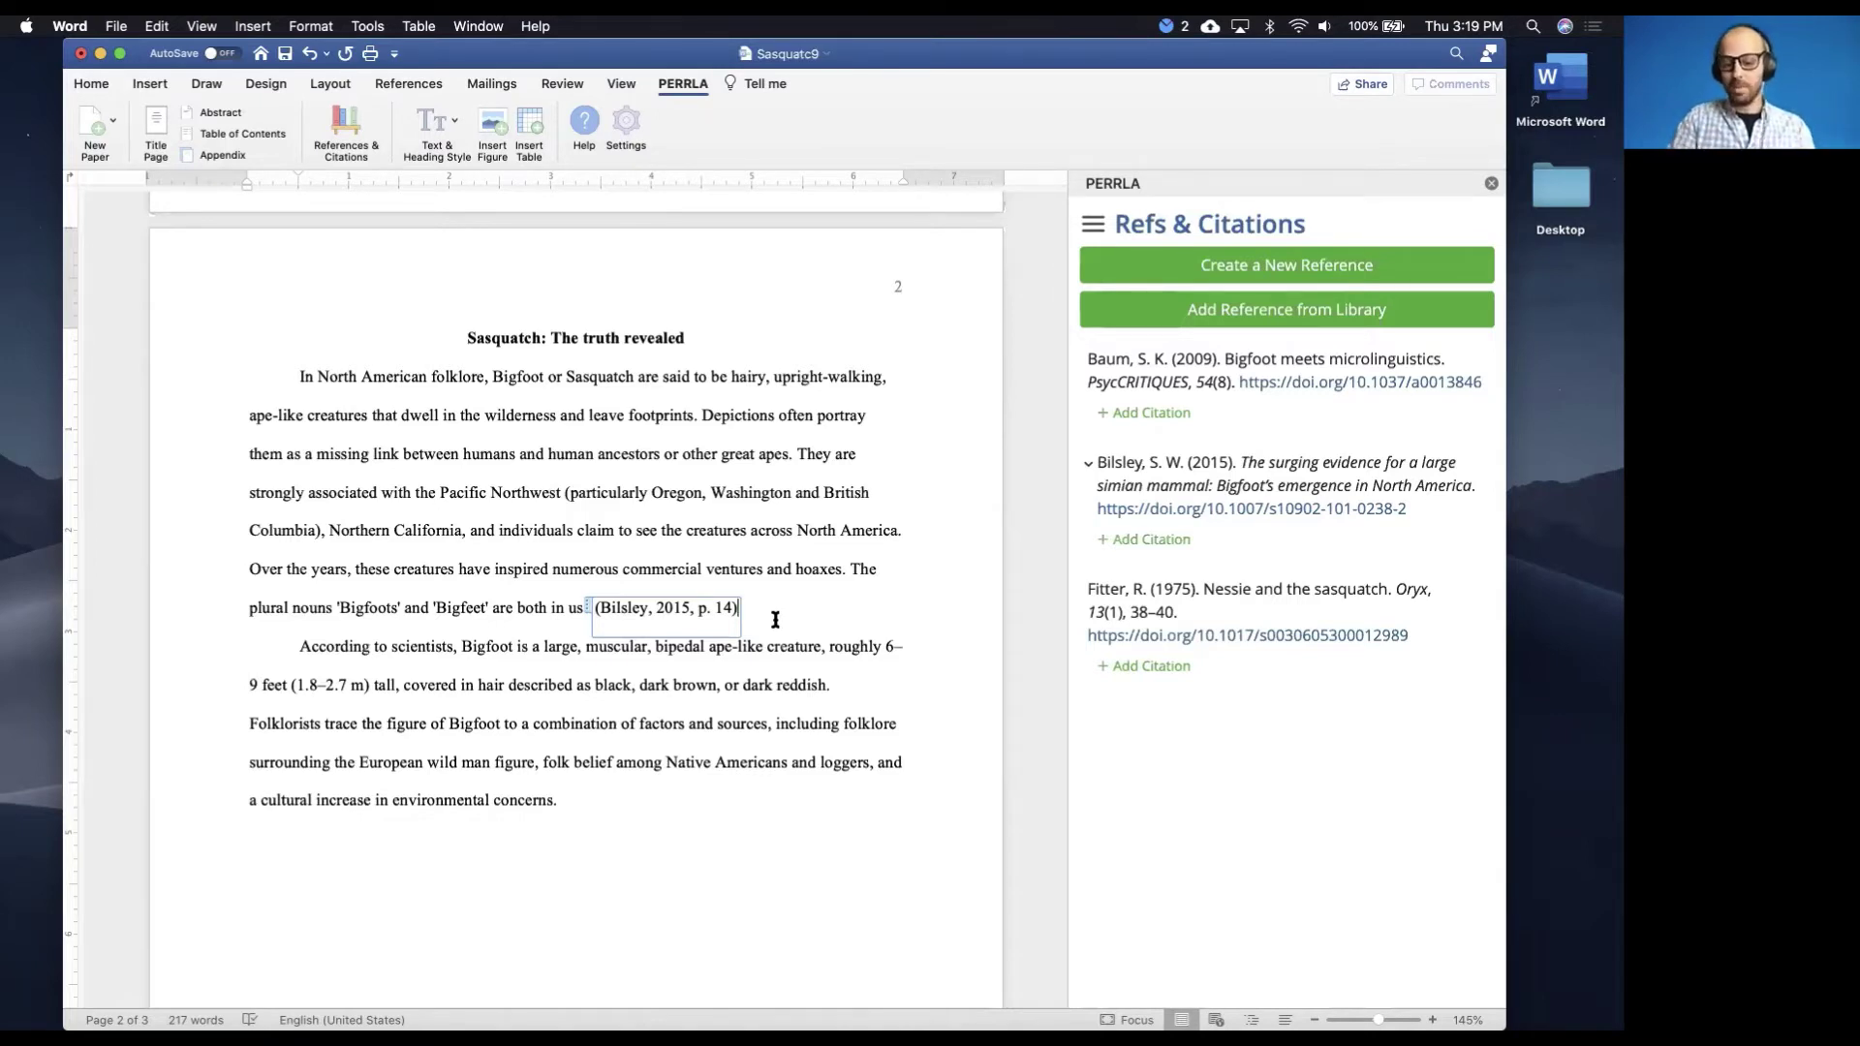
text(.)
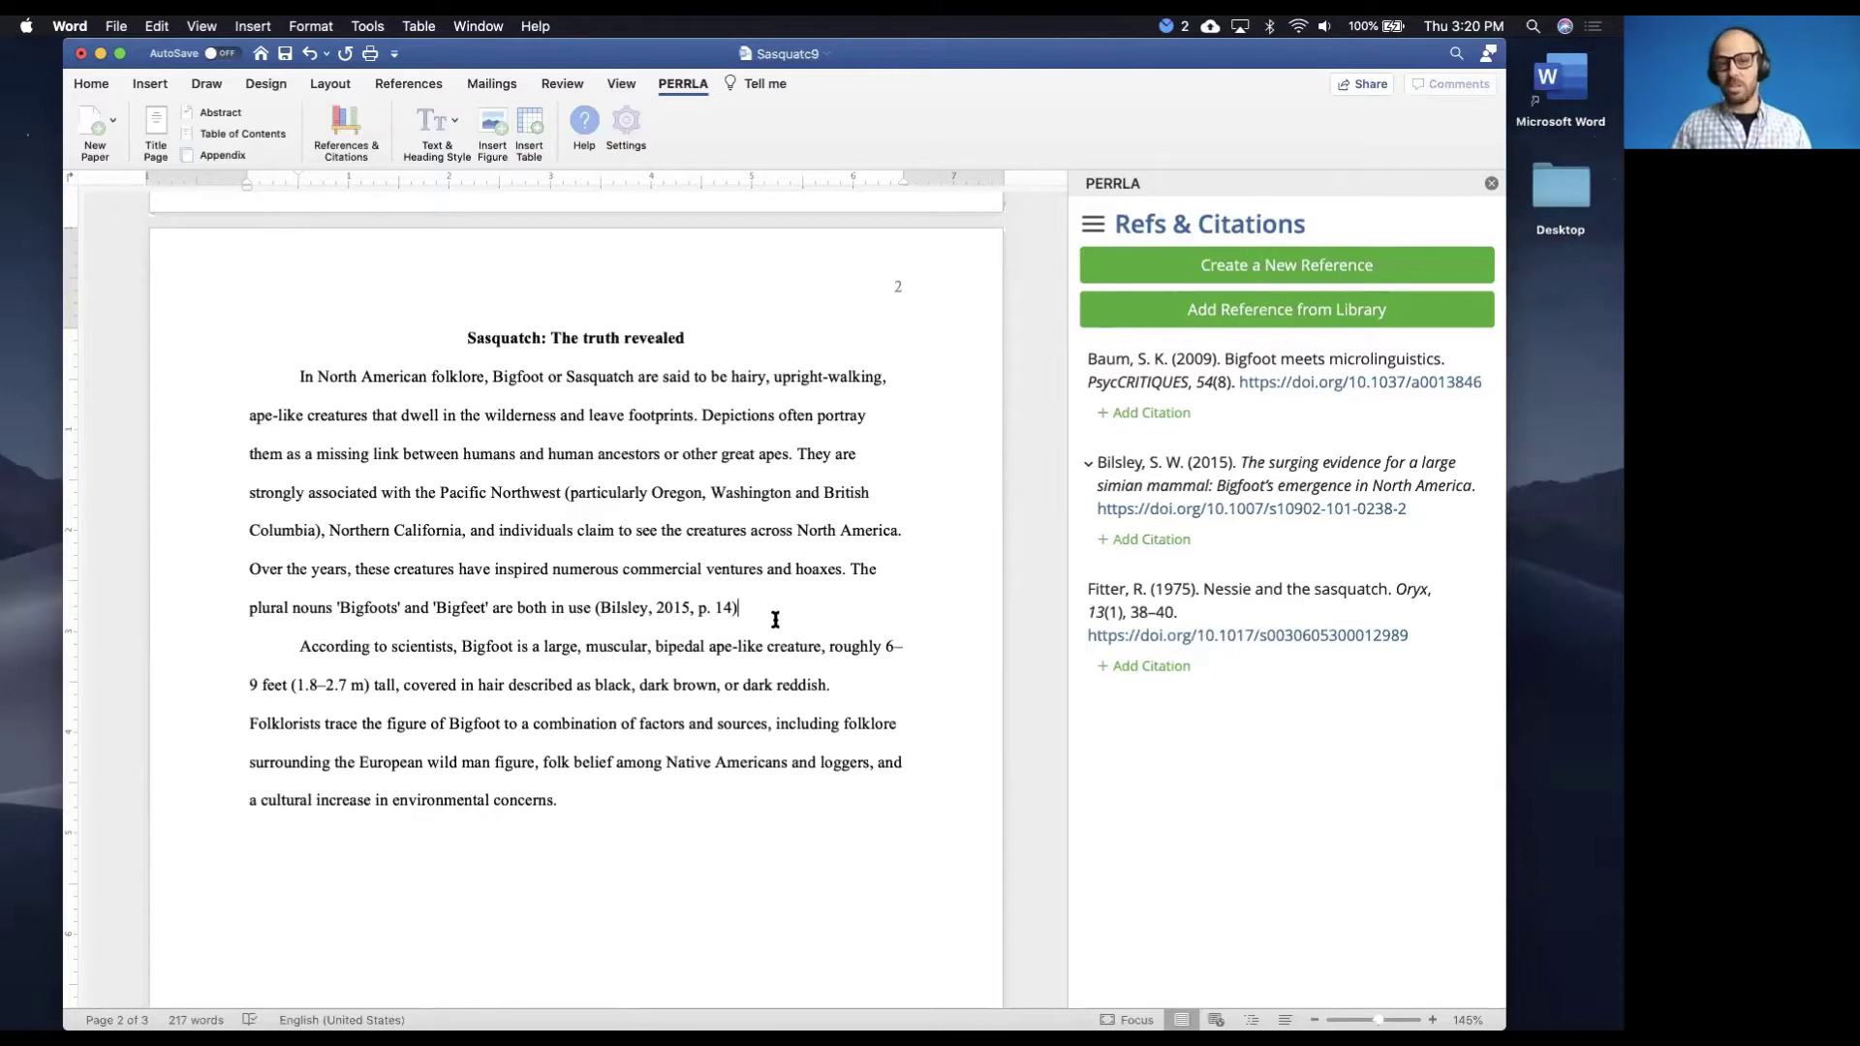
text(.)
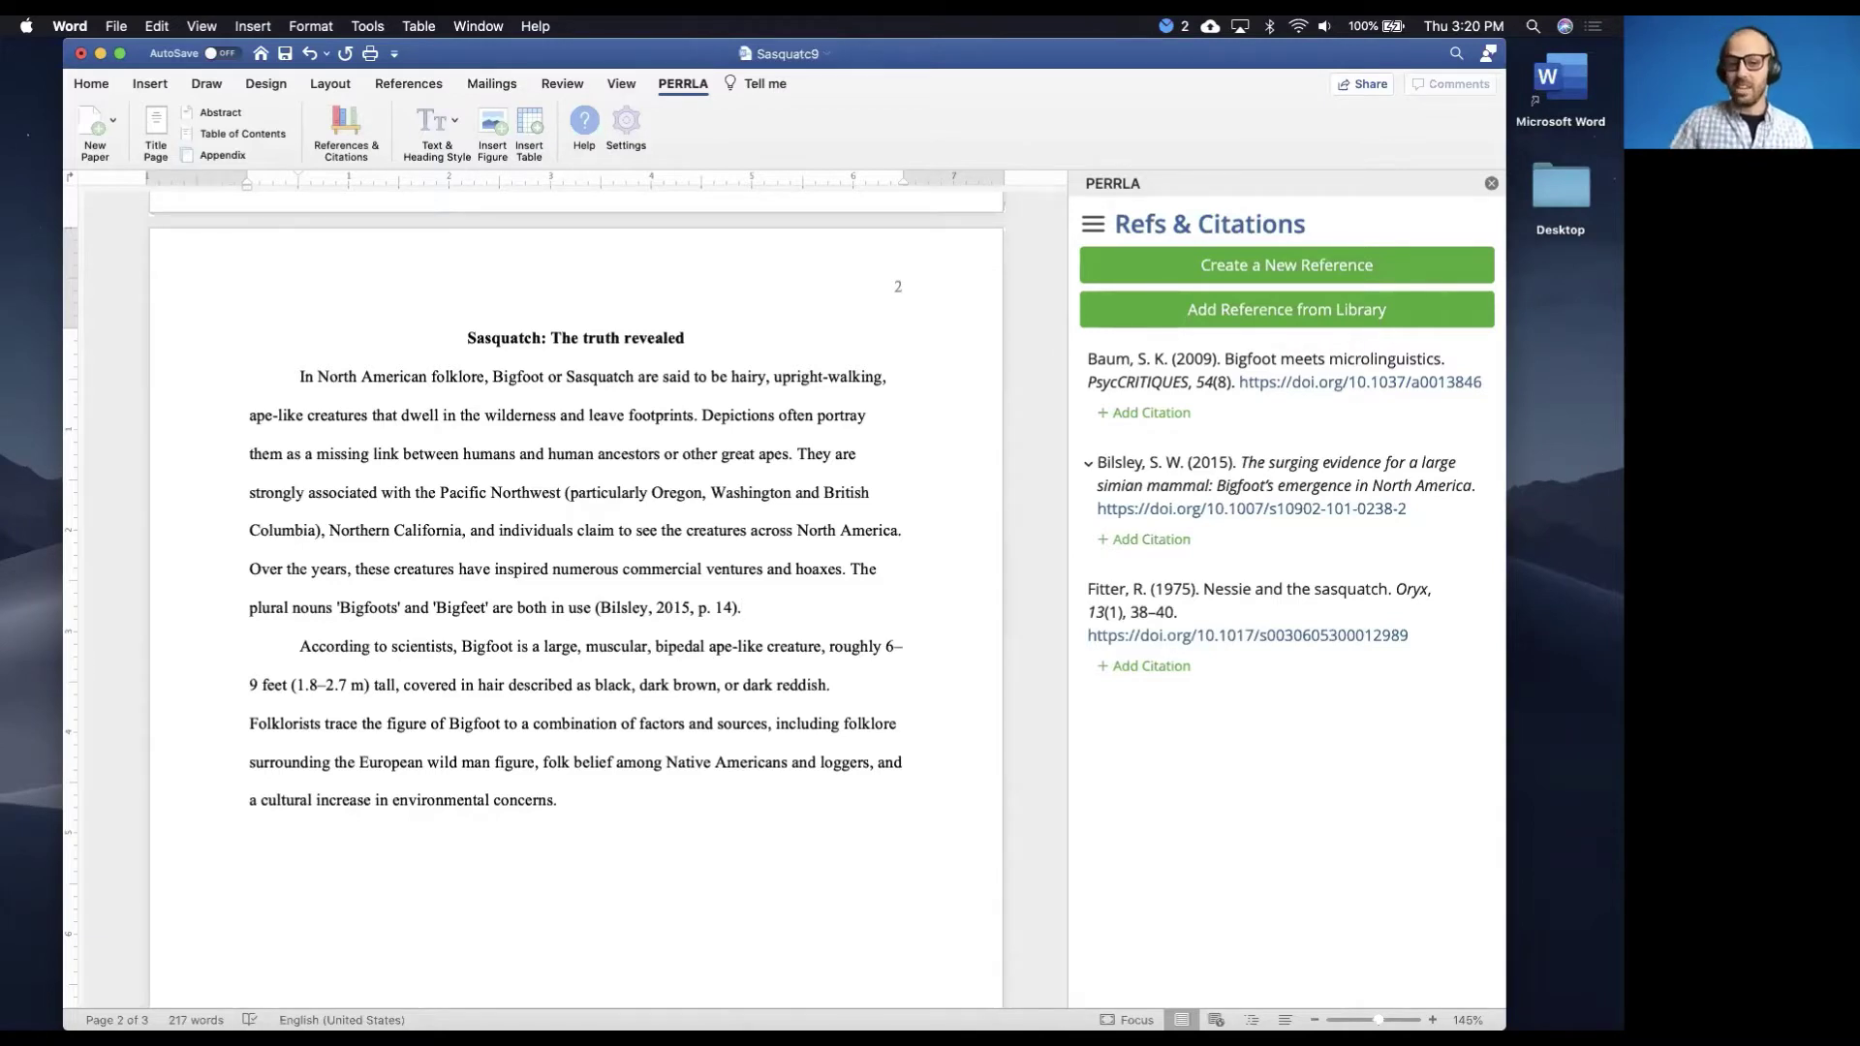
Start a second citation of "The surging evidence for a large simian mammal" and reword the second paragraph's sentence to begin "Folklorists in 2015 traced"
click(551, 803)
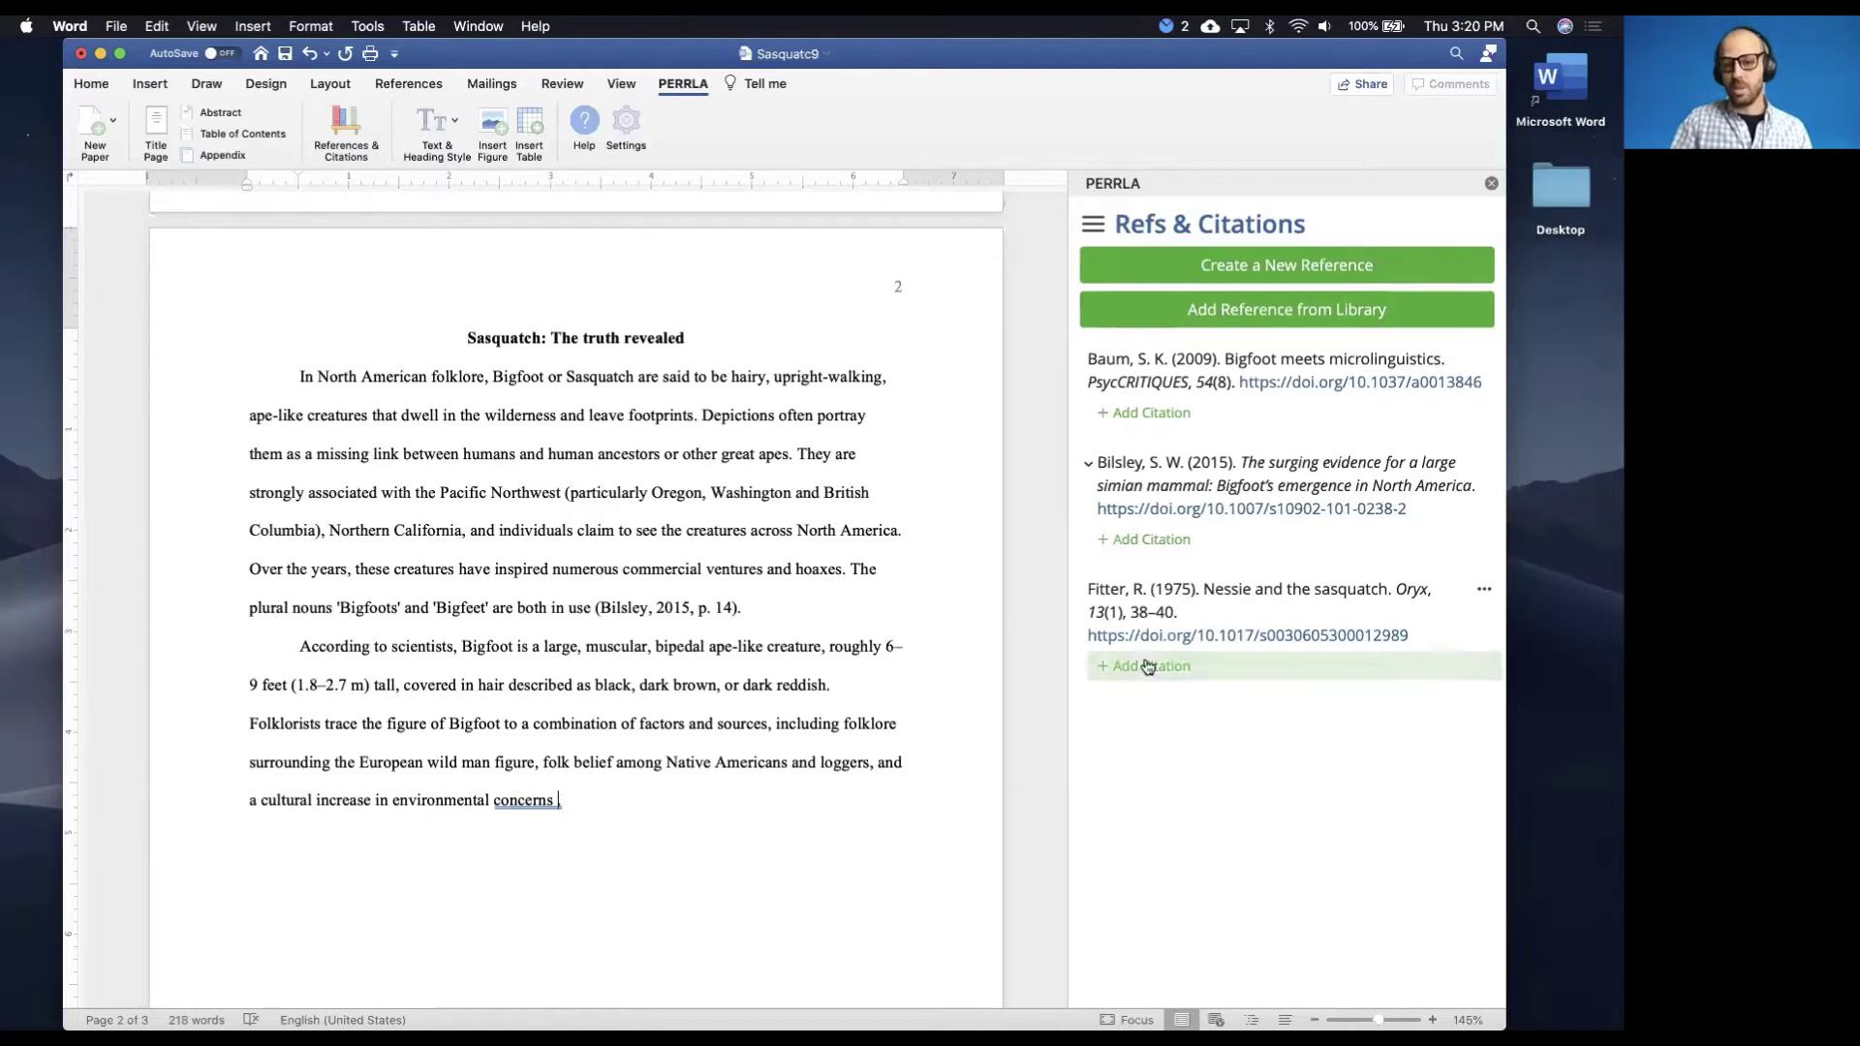
click(1139, 539)
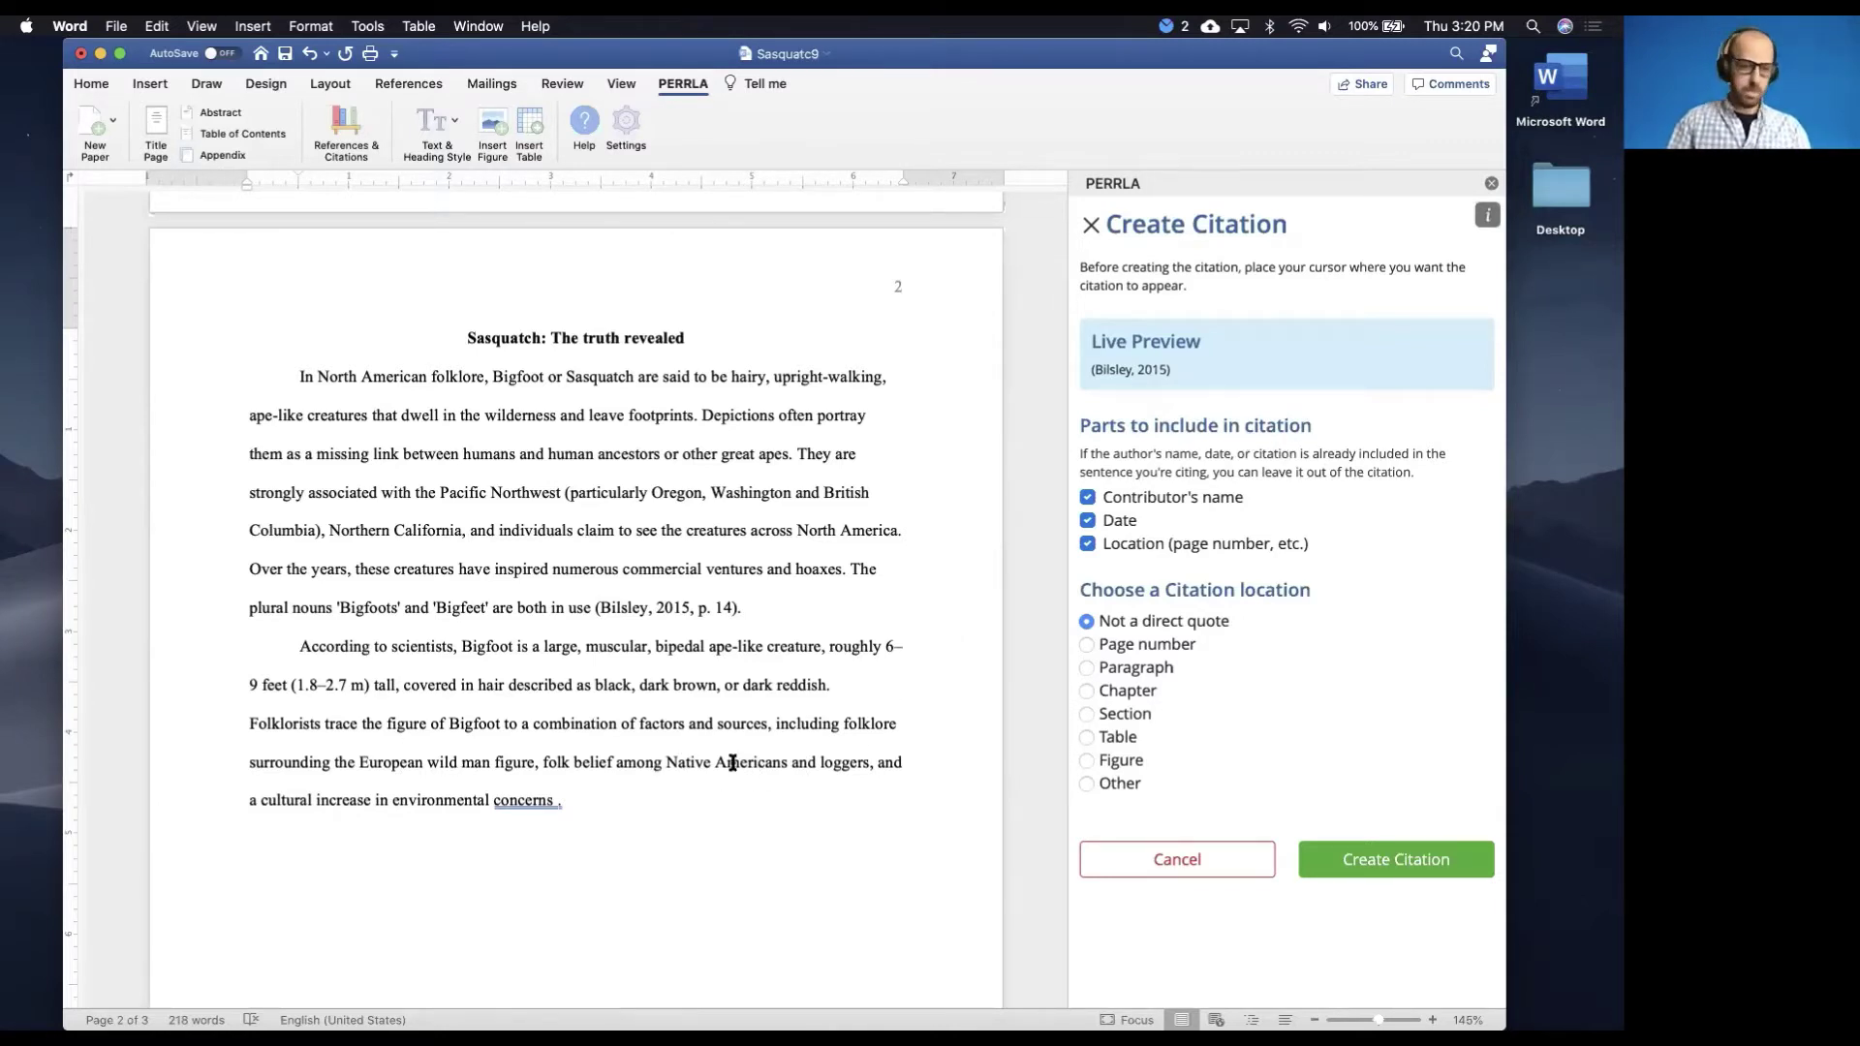
click(328, 724)
text(in 2015)
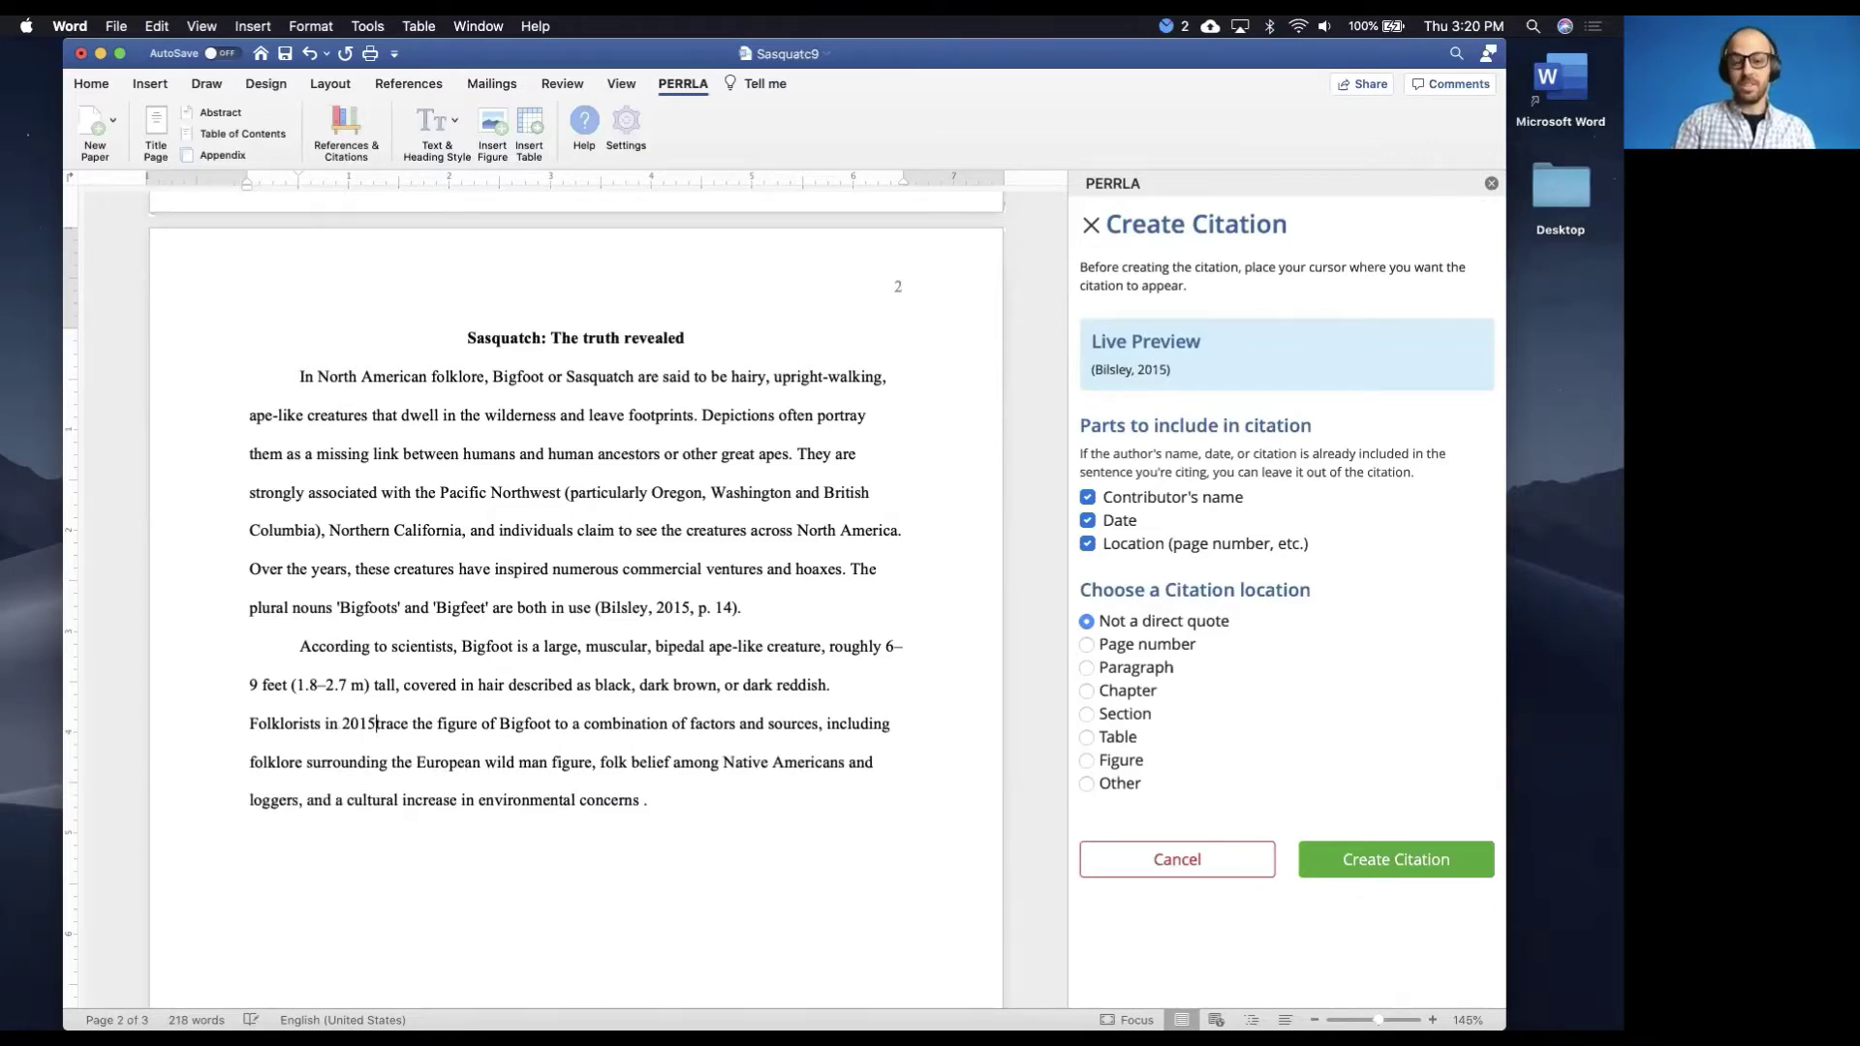
text(,)
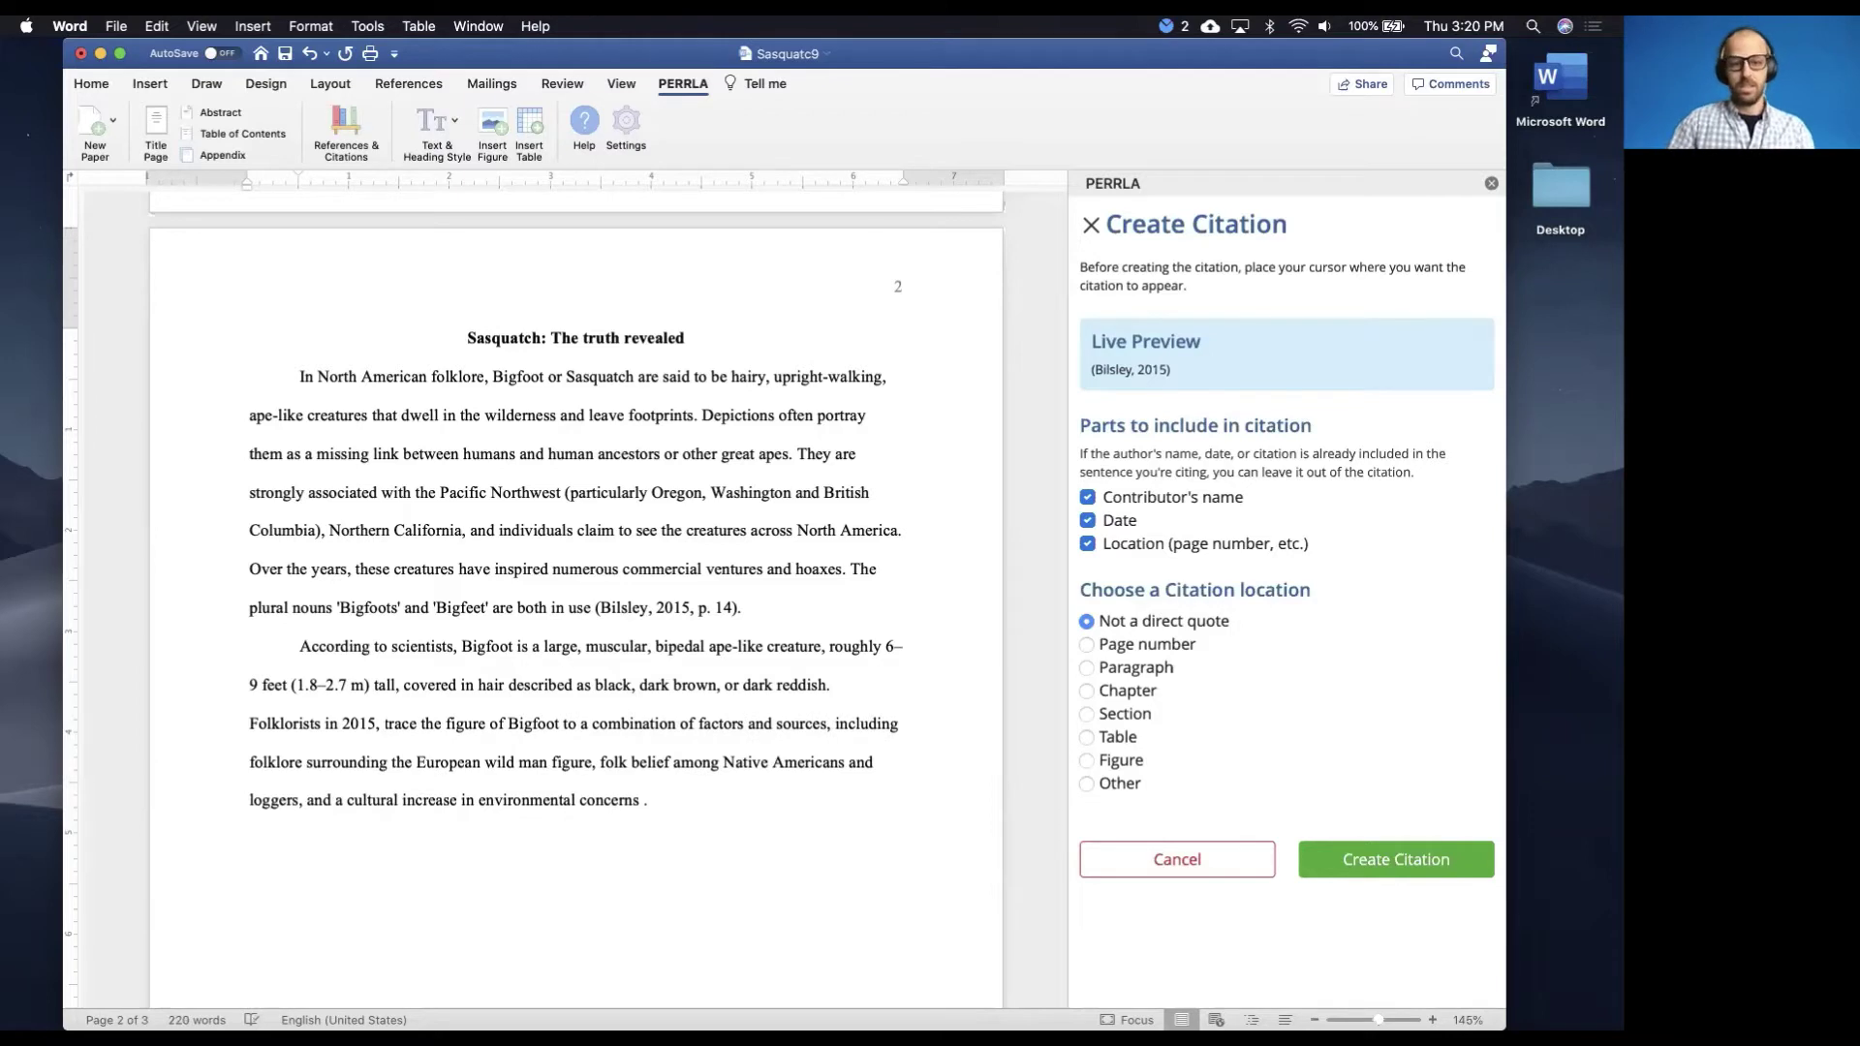
key(BackSpace)
key(BackSpace)
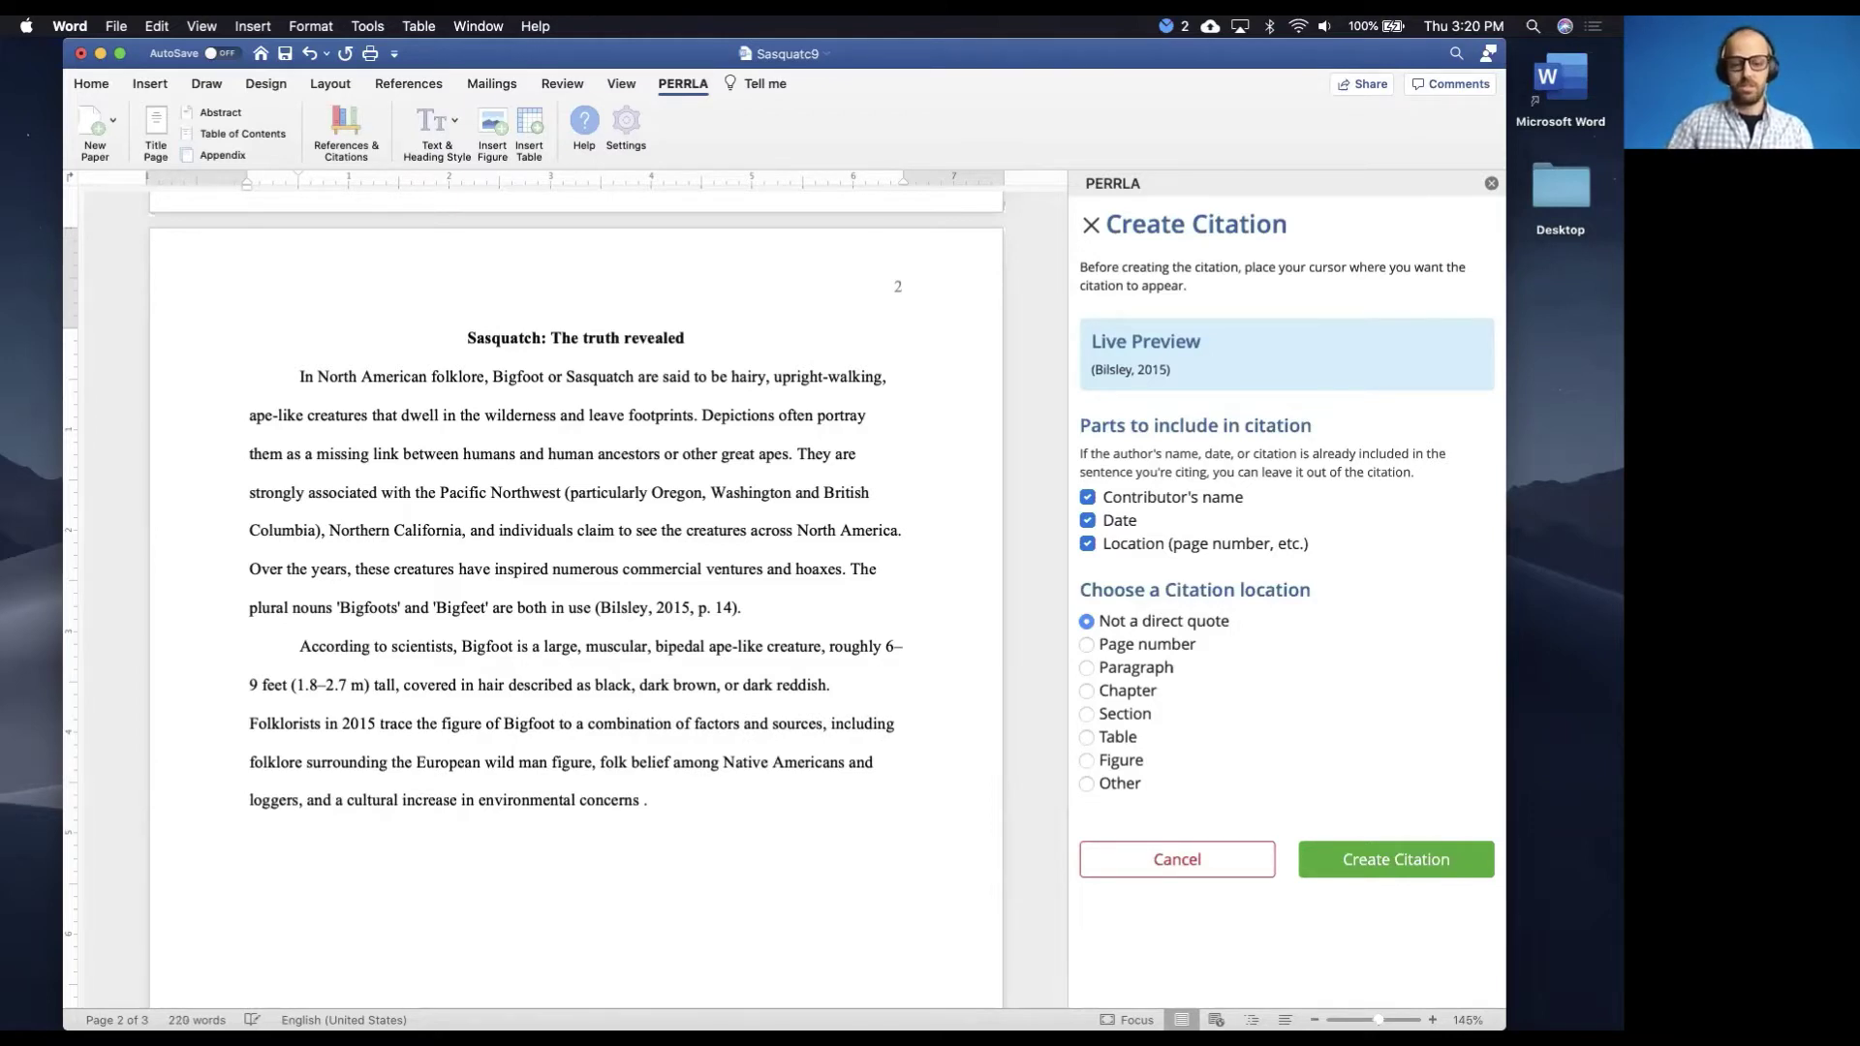
key(Right)
key(Right)
key(Right)
key(Right)
key(Right)
text(d)
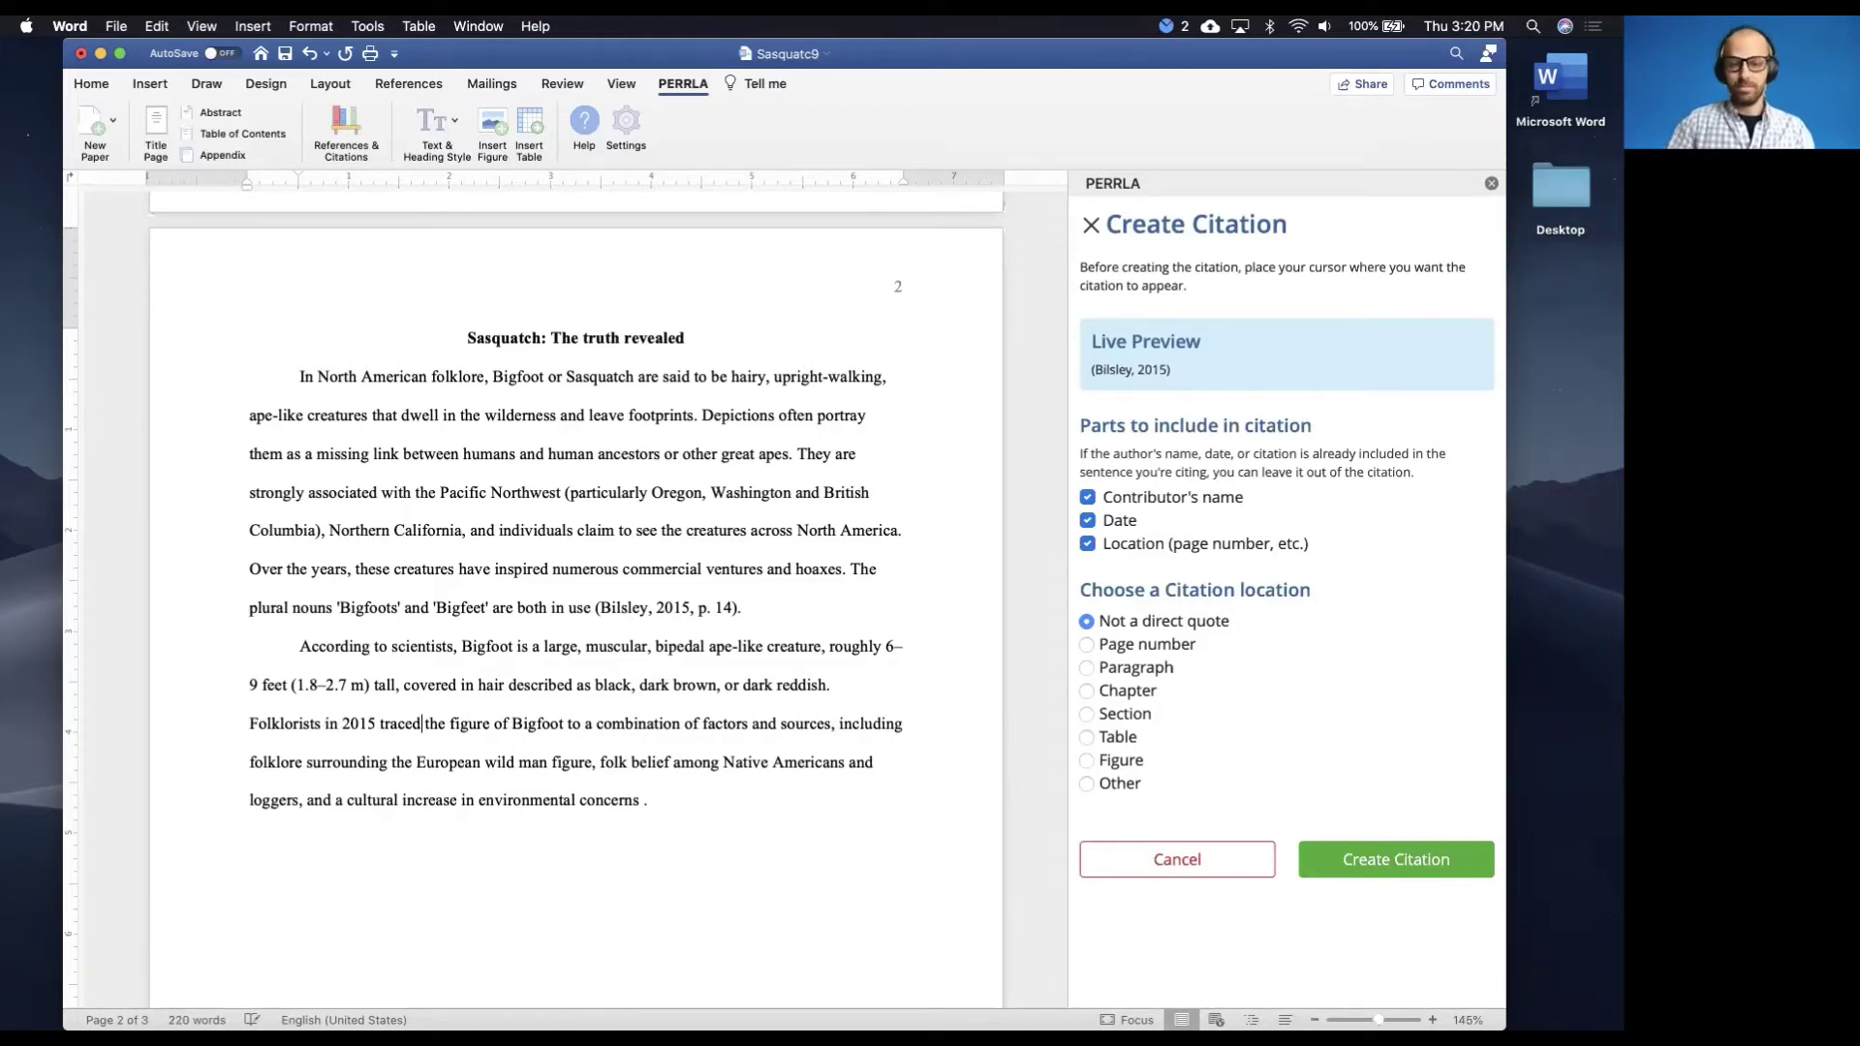
Create the citation without its date and move it to the end of the second body paragraph, before the period
click(1086, 521)
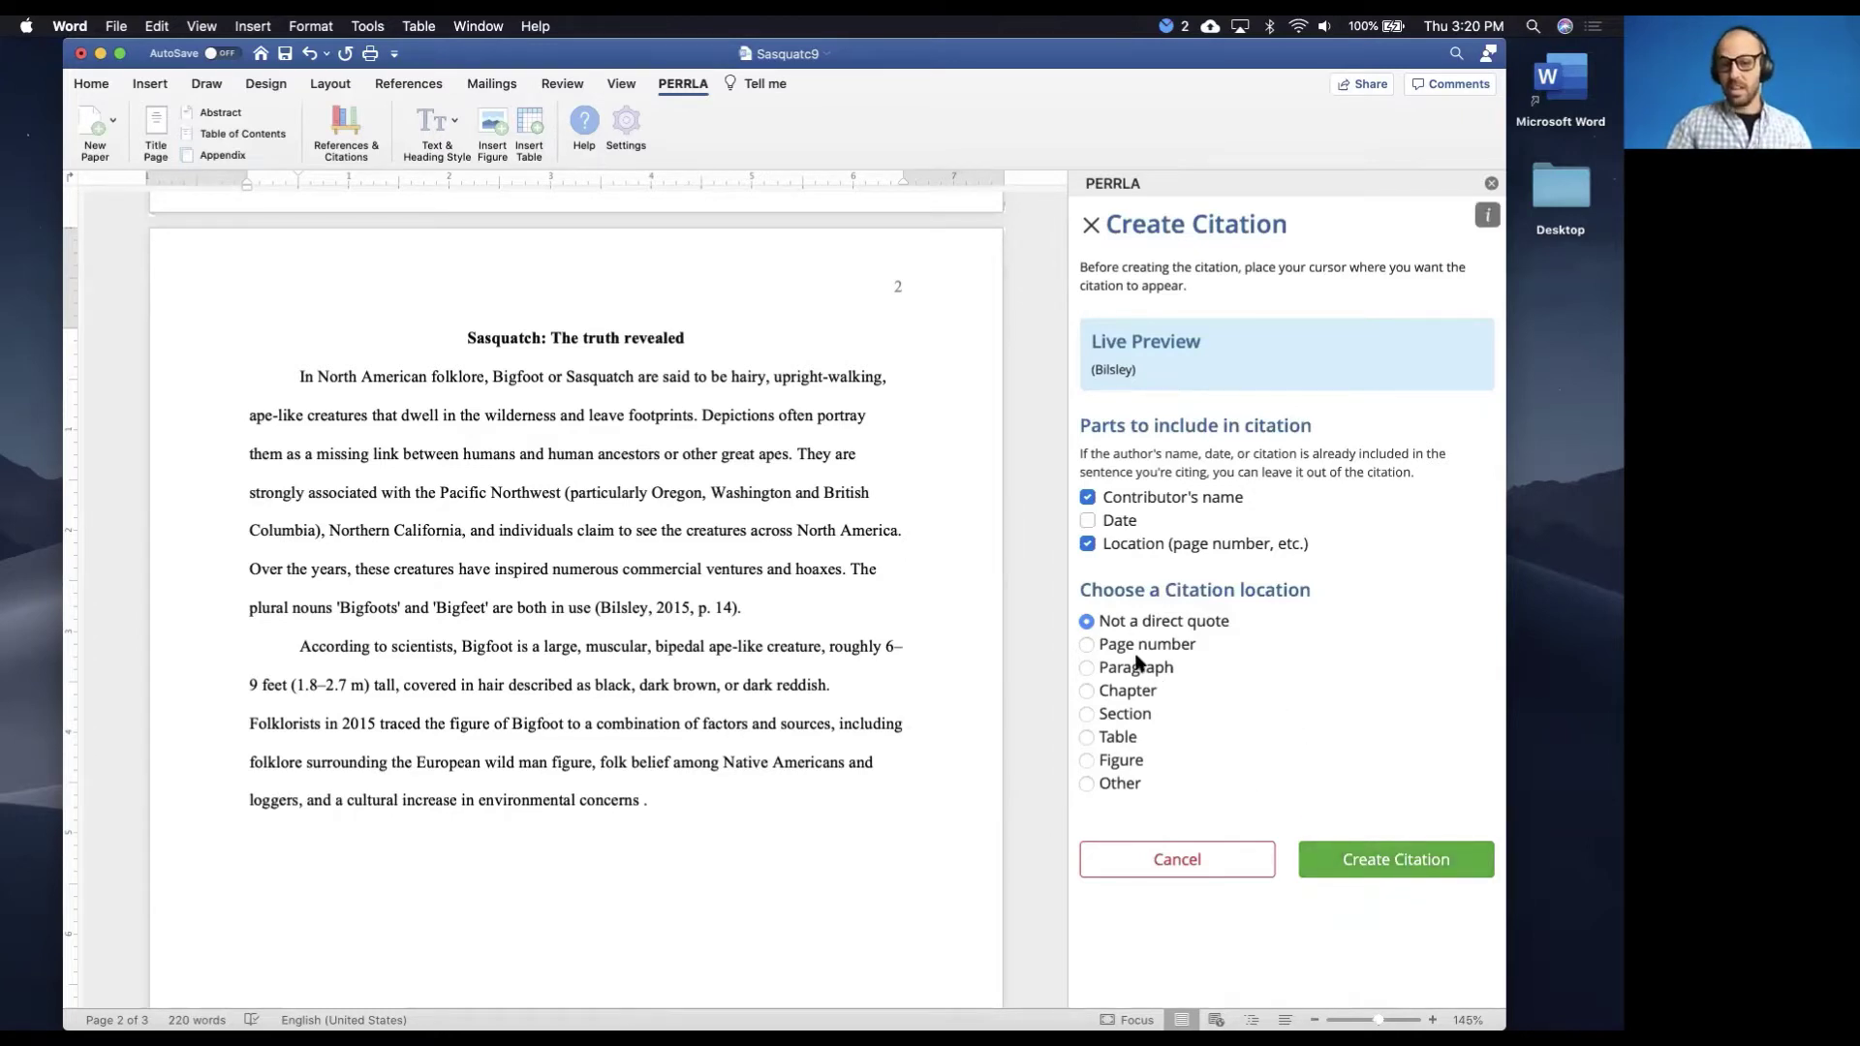
click(1375, 866)
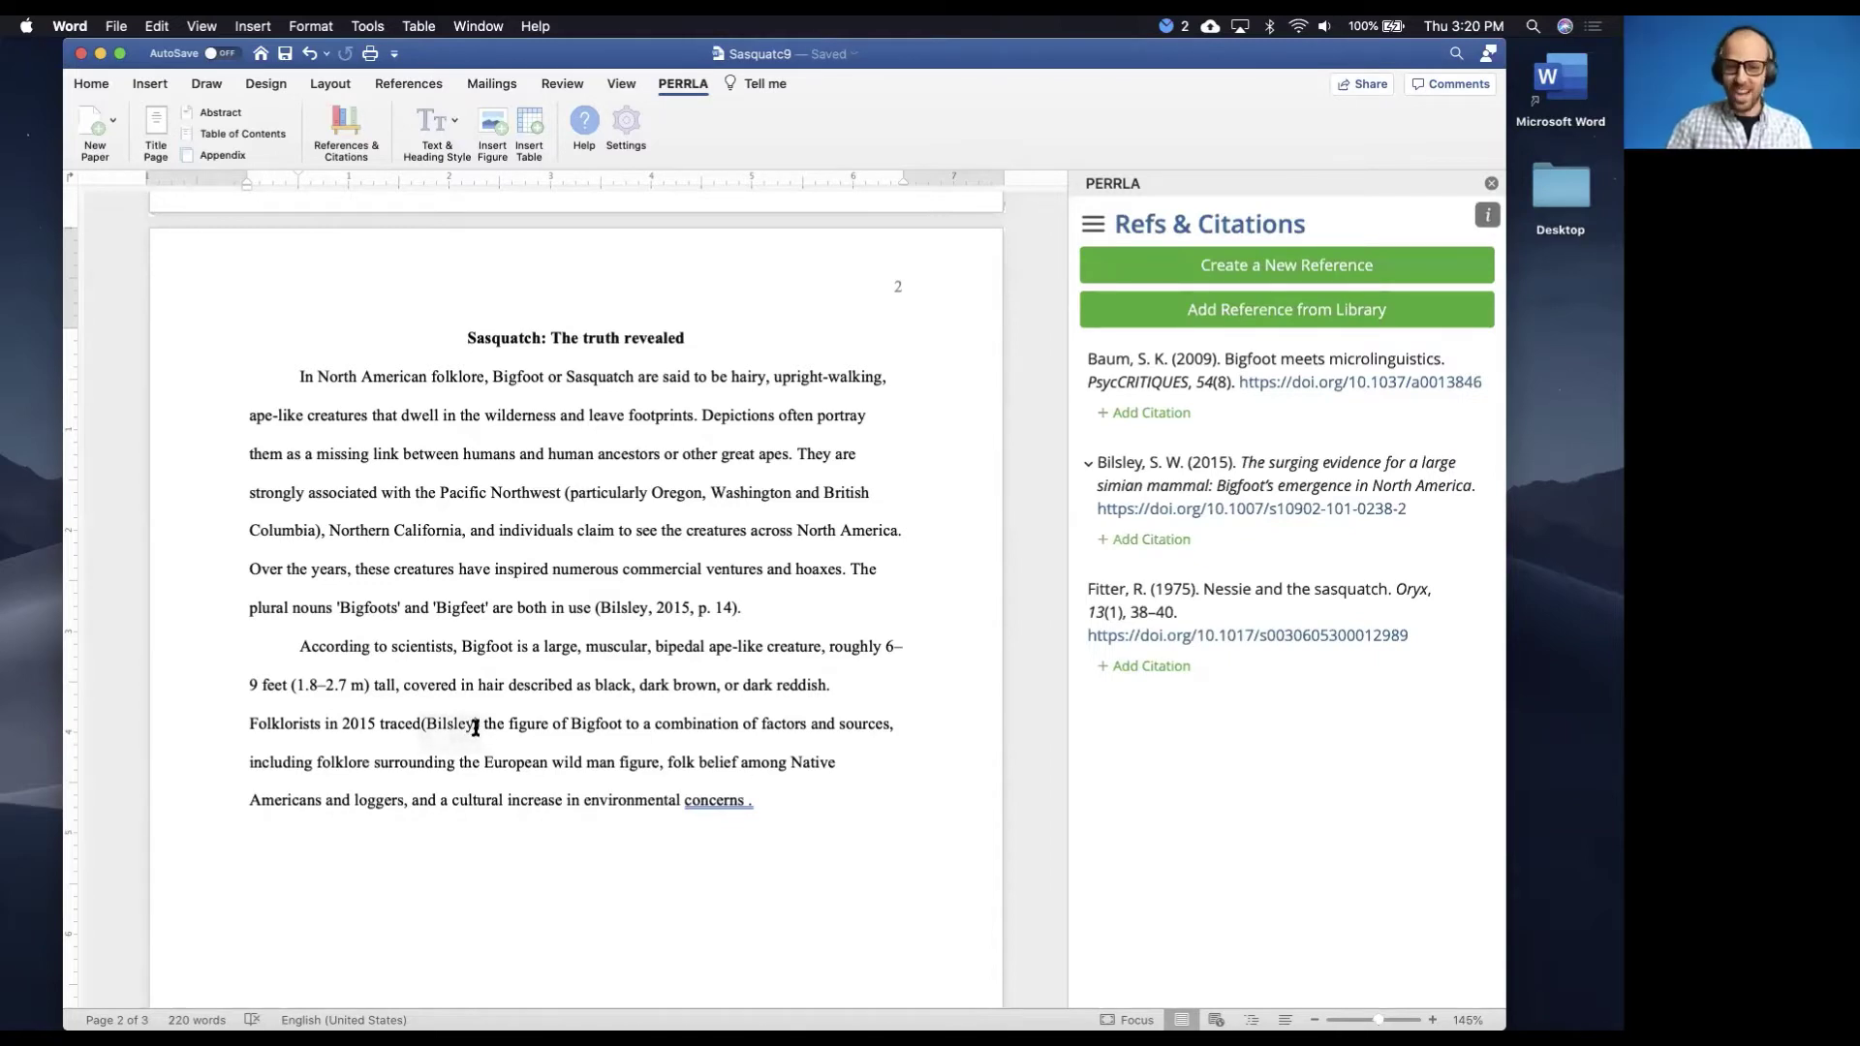
click(484, 725)
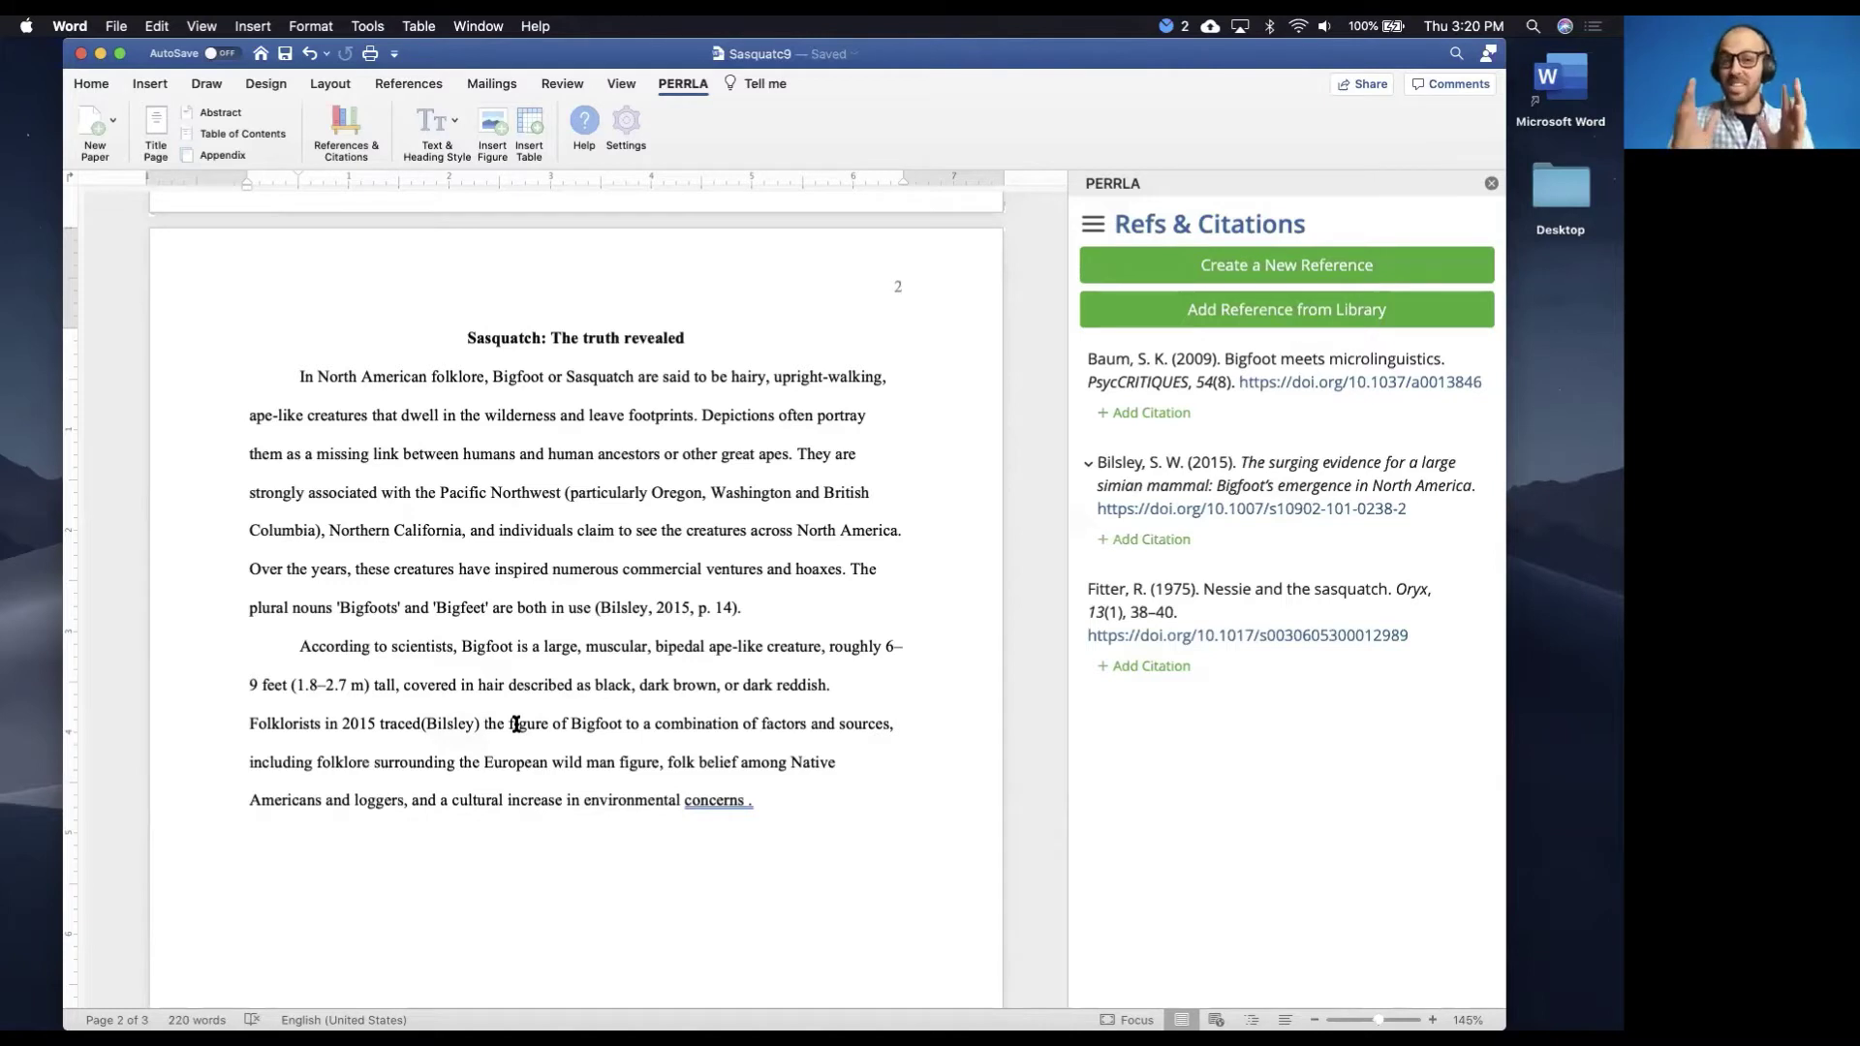
double_click(417, 727)
key(super+c)
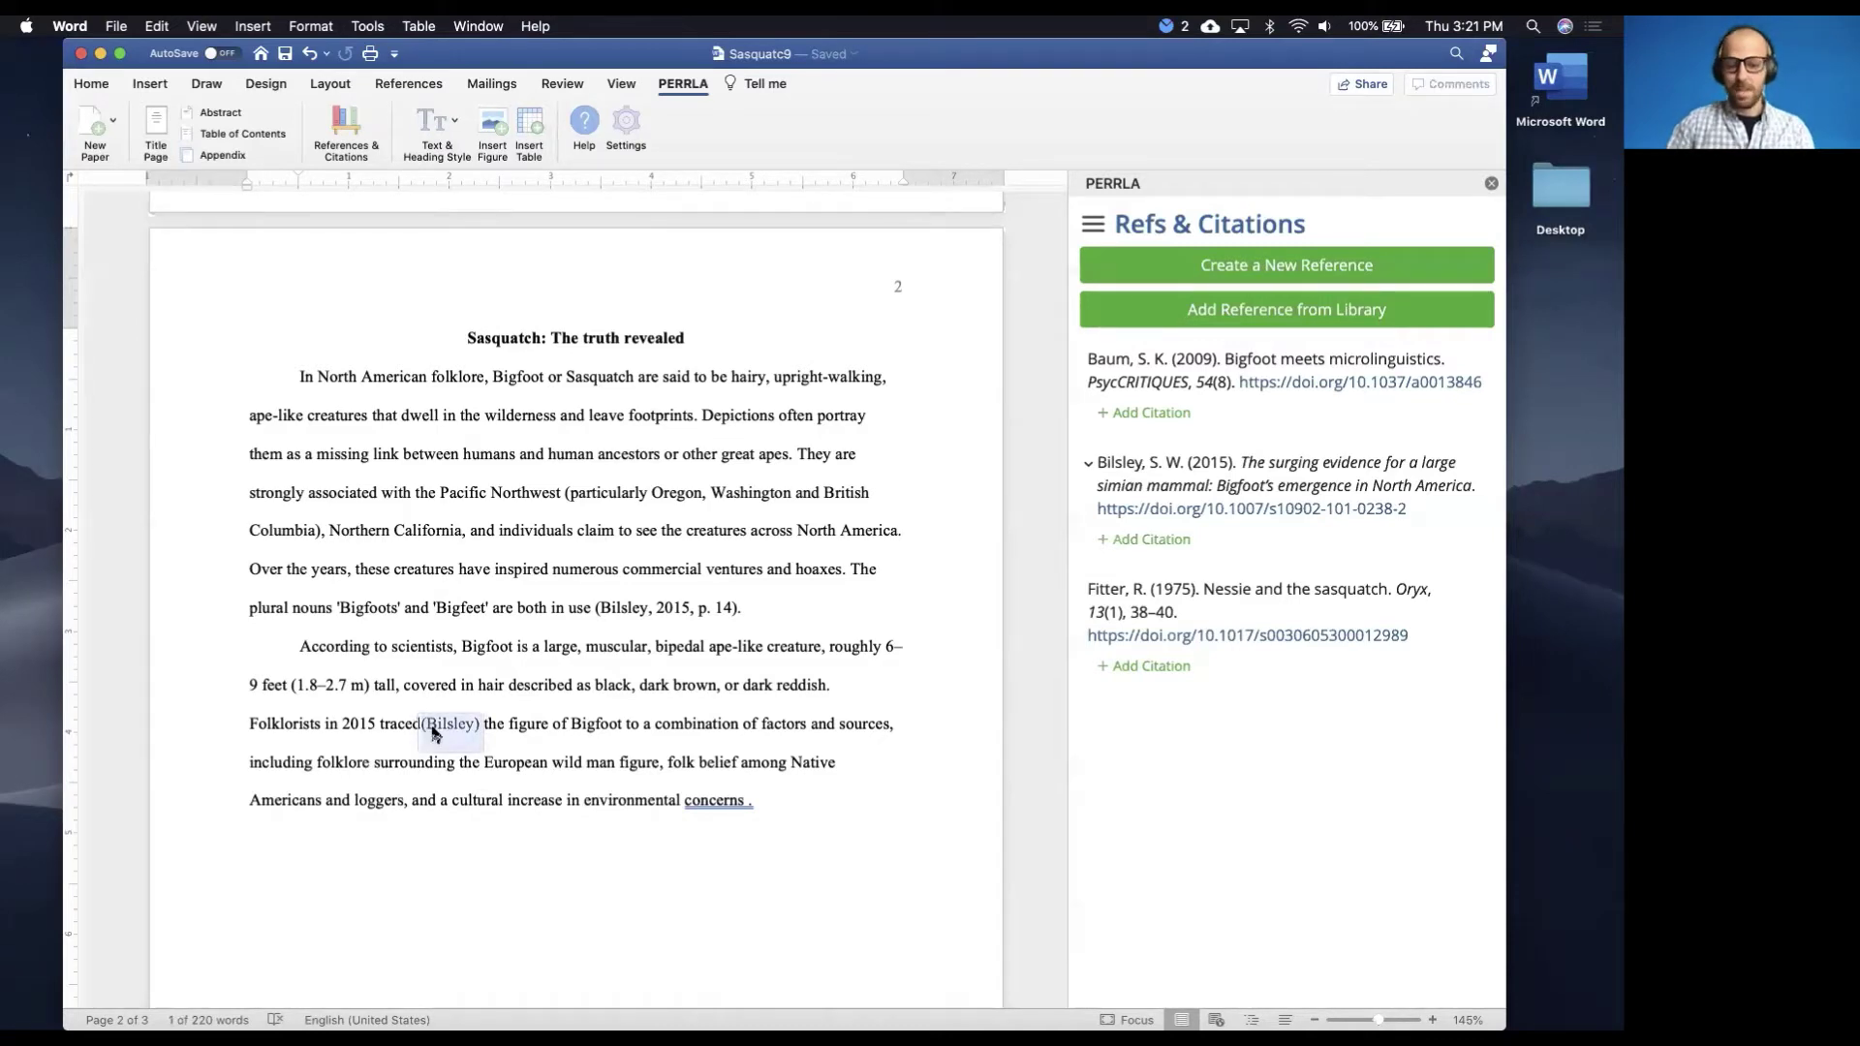
key(BackSpace)
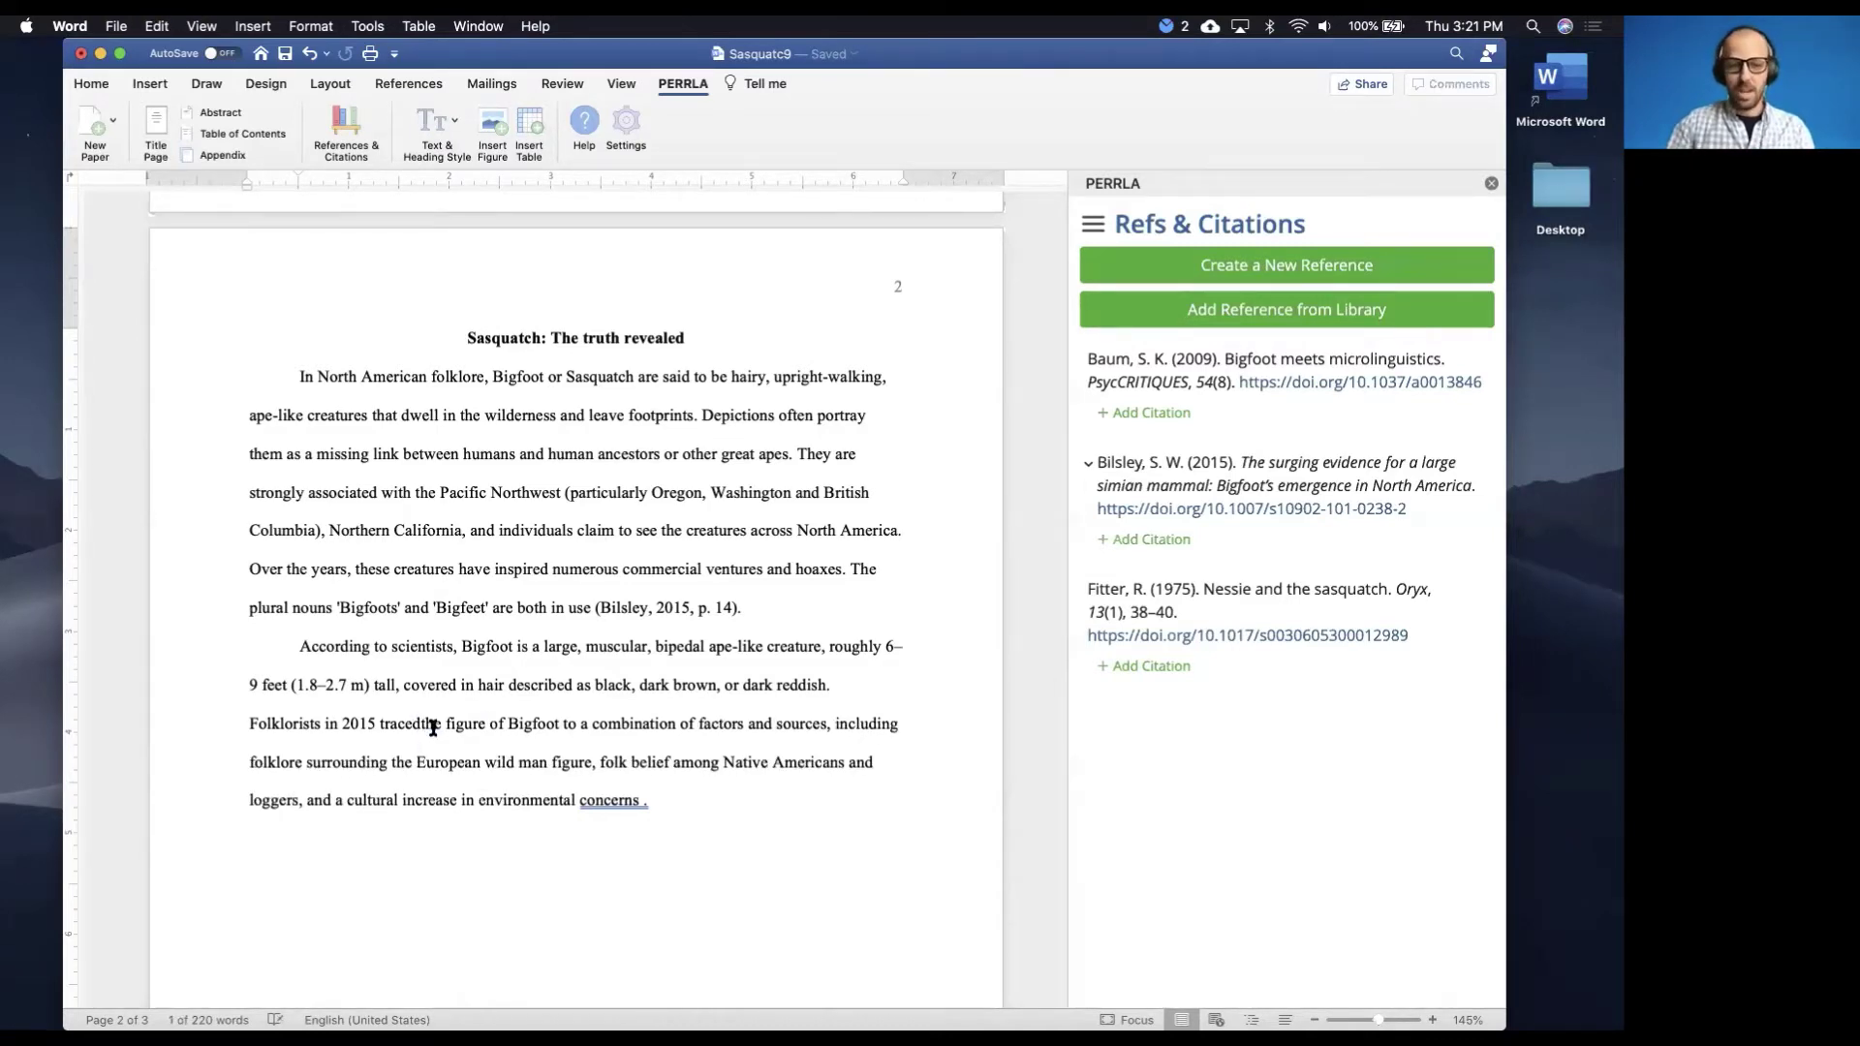
click(644, 802)
key(super+v)
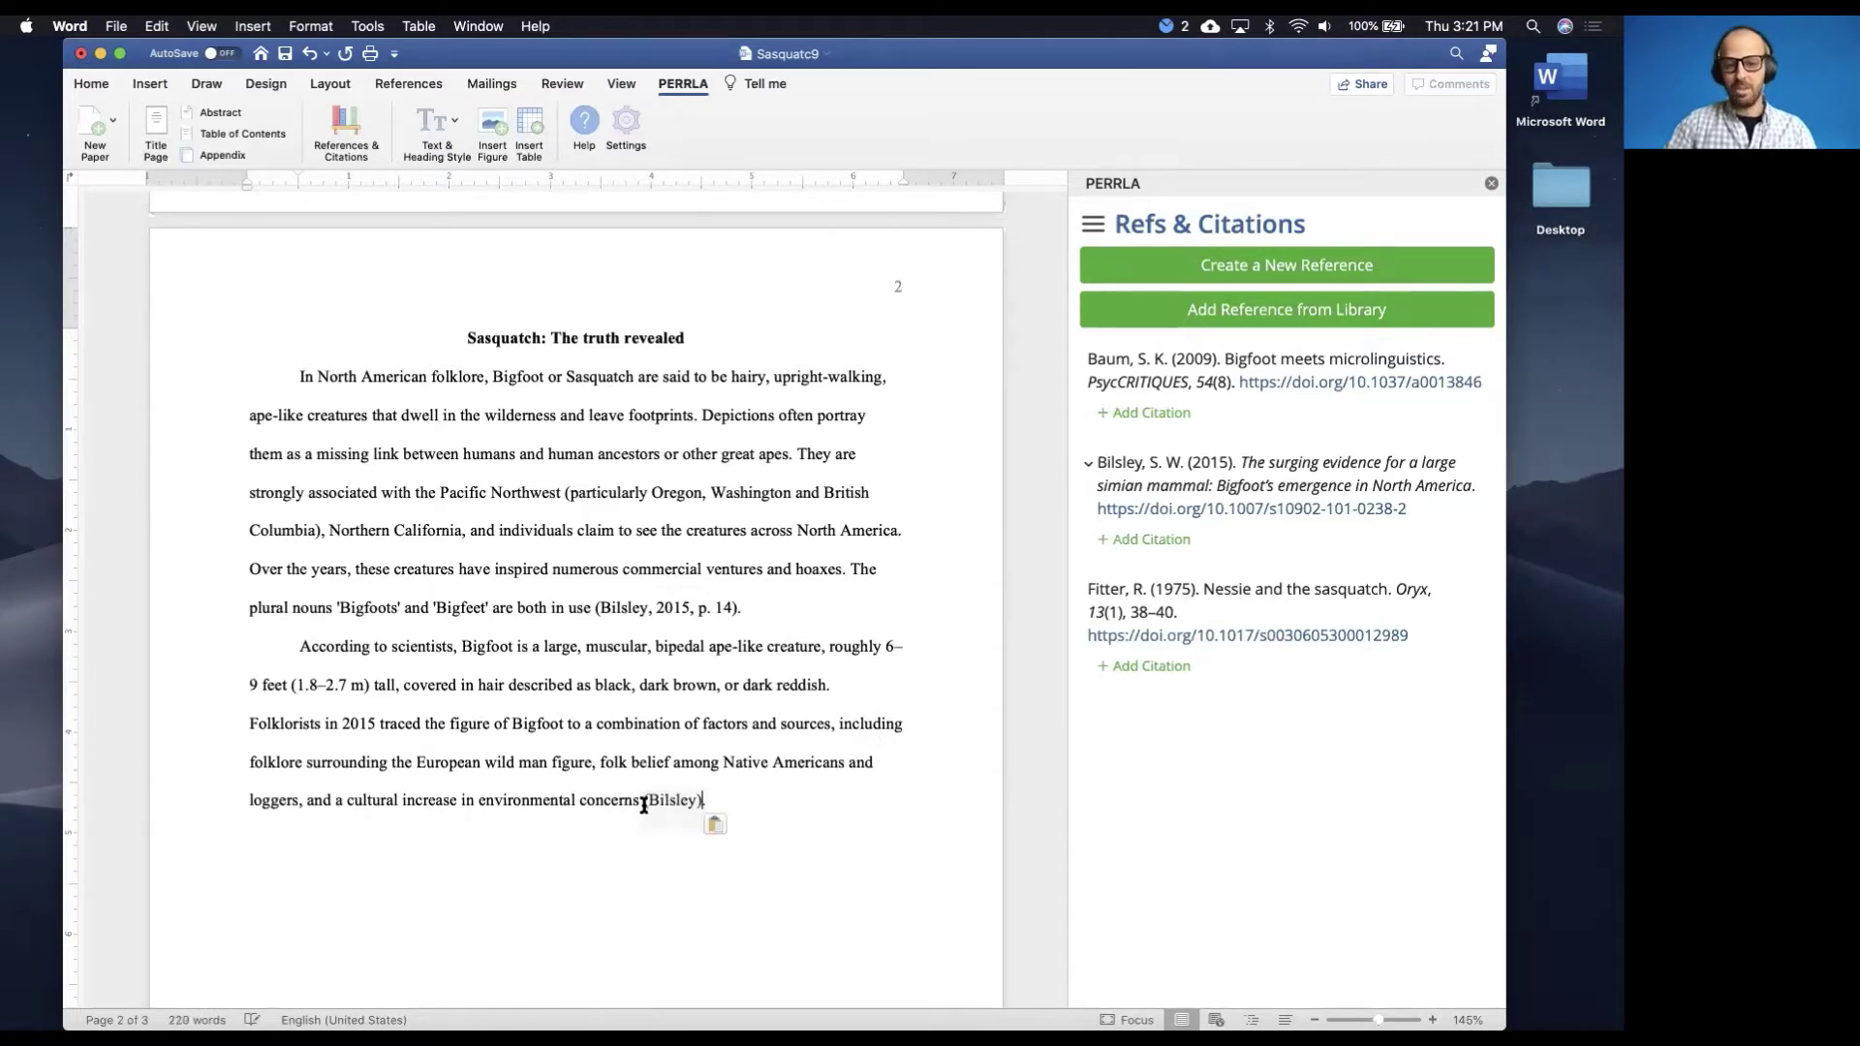
click(748, 805)
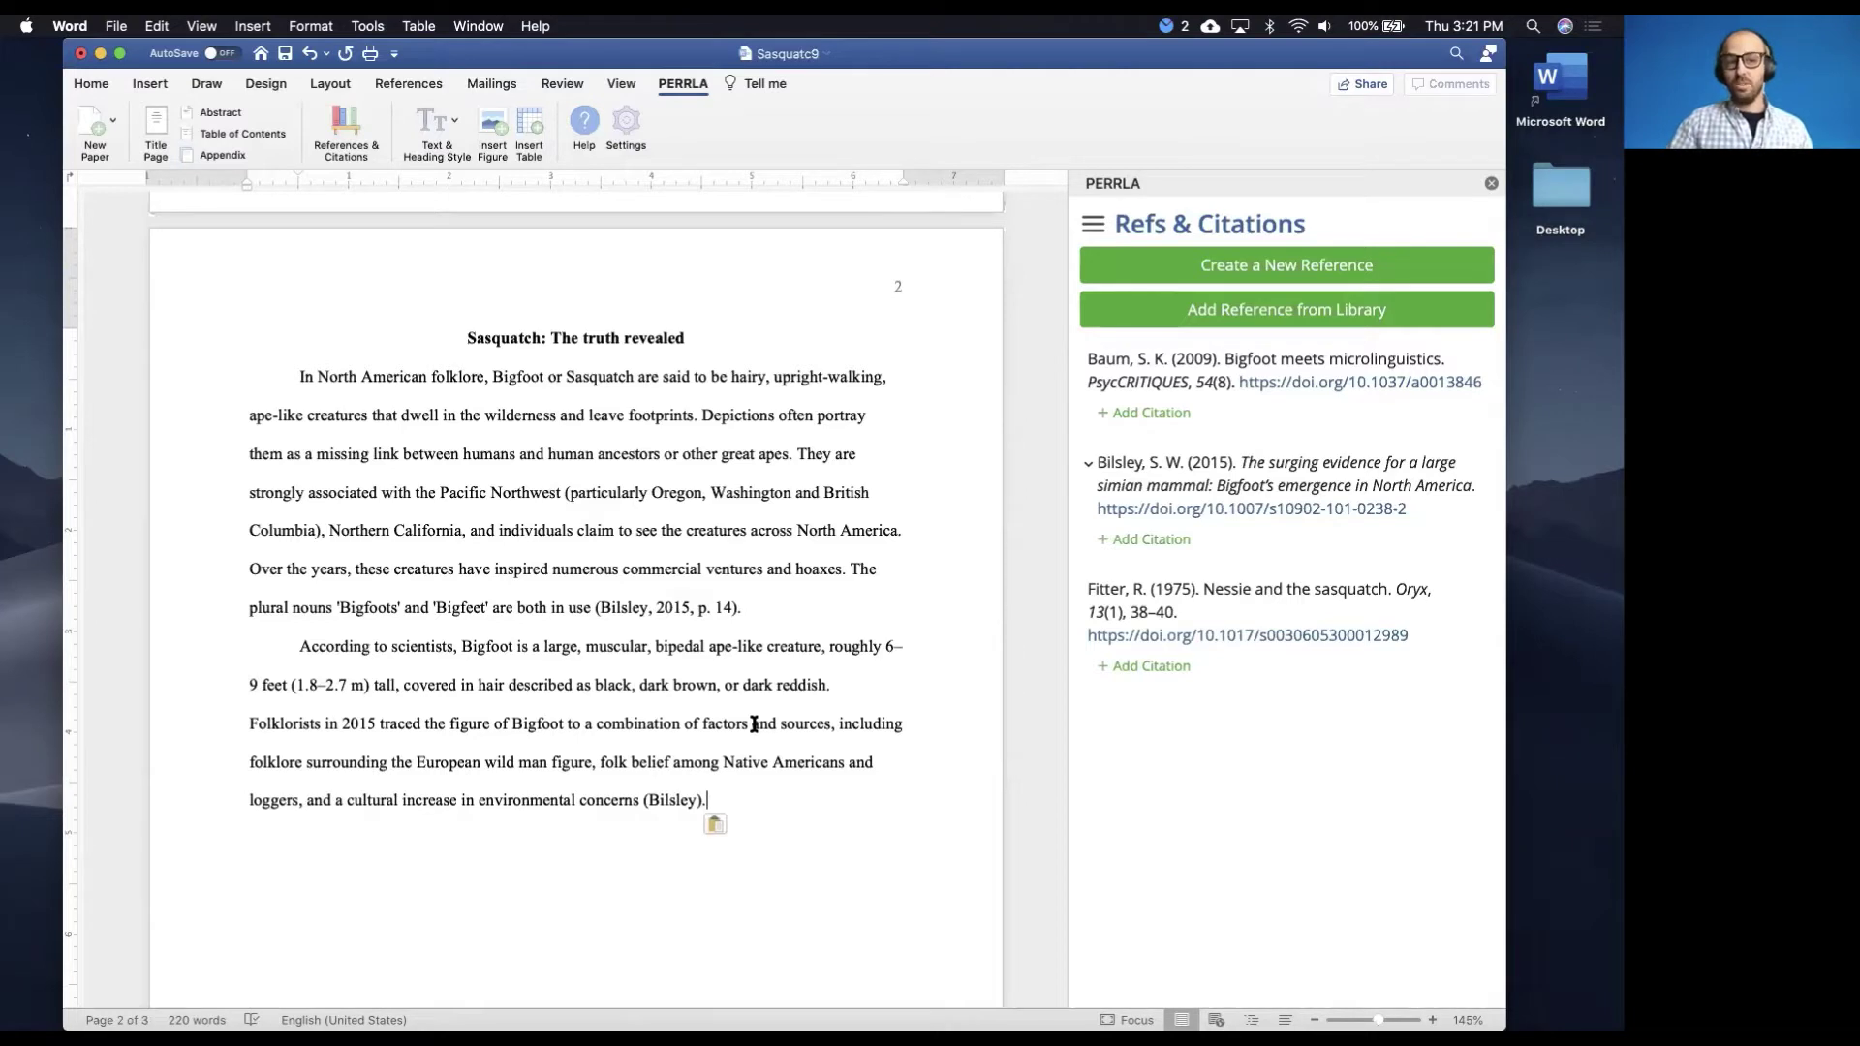
Add an abstract page with a keywords line after the title page and select its placeholder text
click(199, 113)
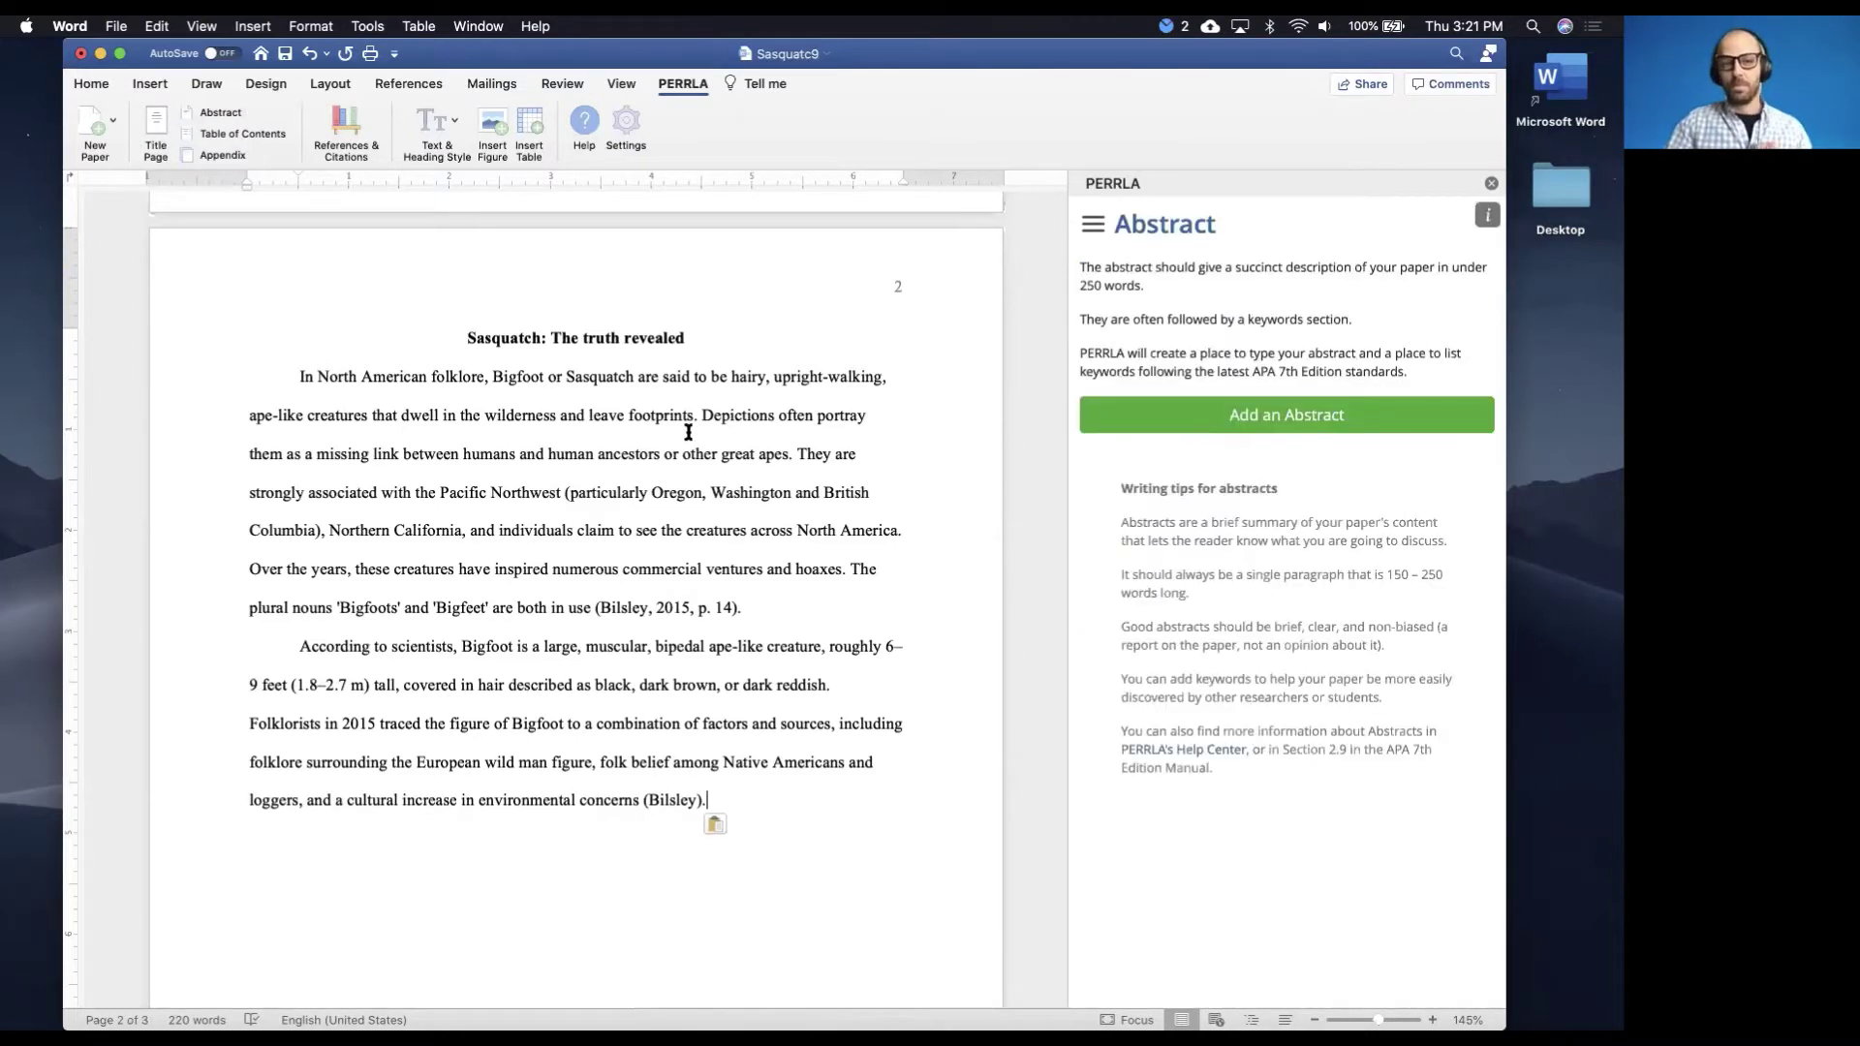
click(1089, 417)
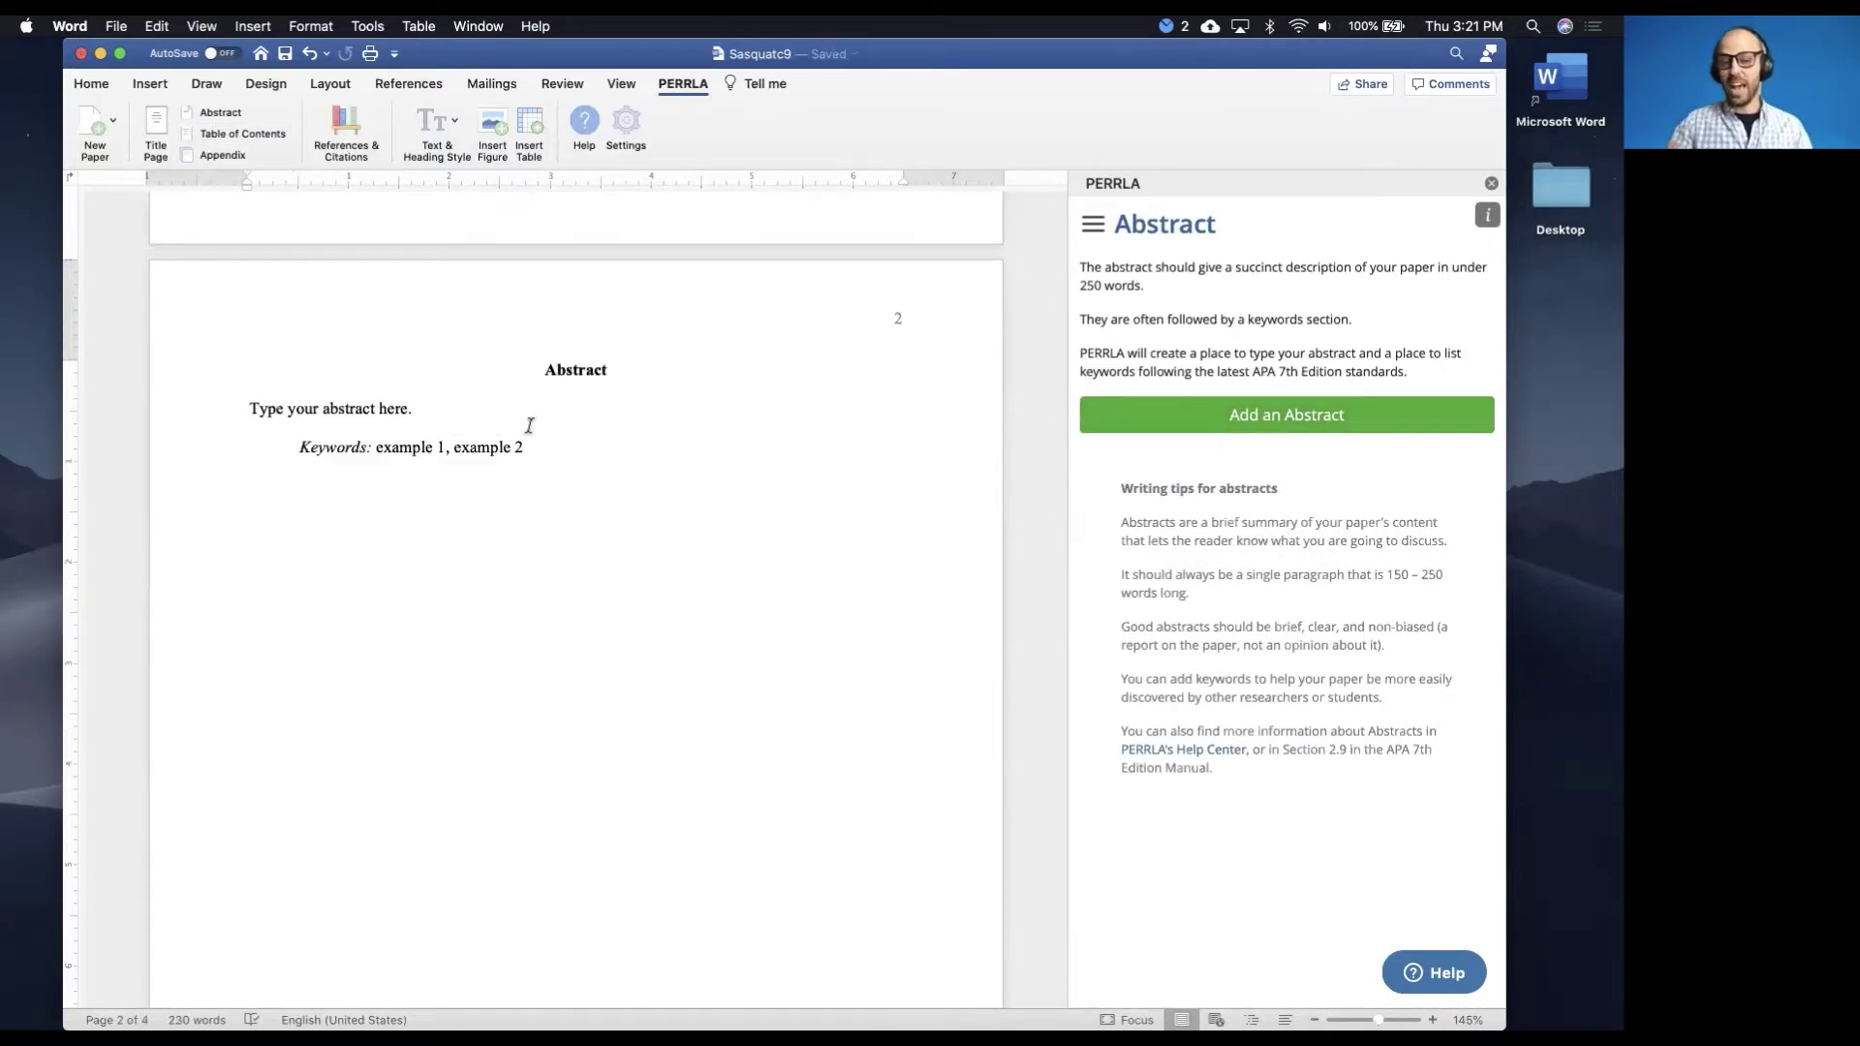
scroll(529, 425, up, 10)
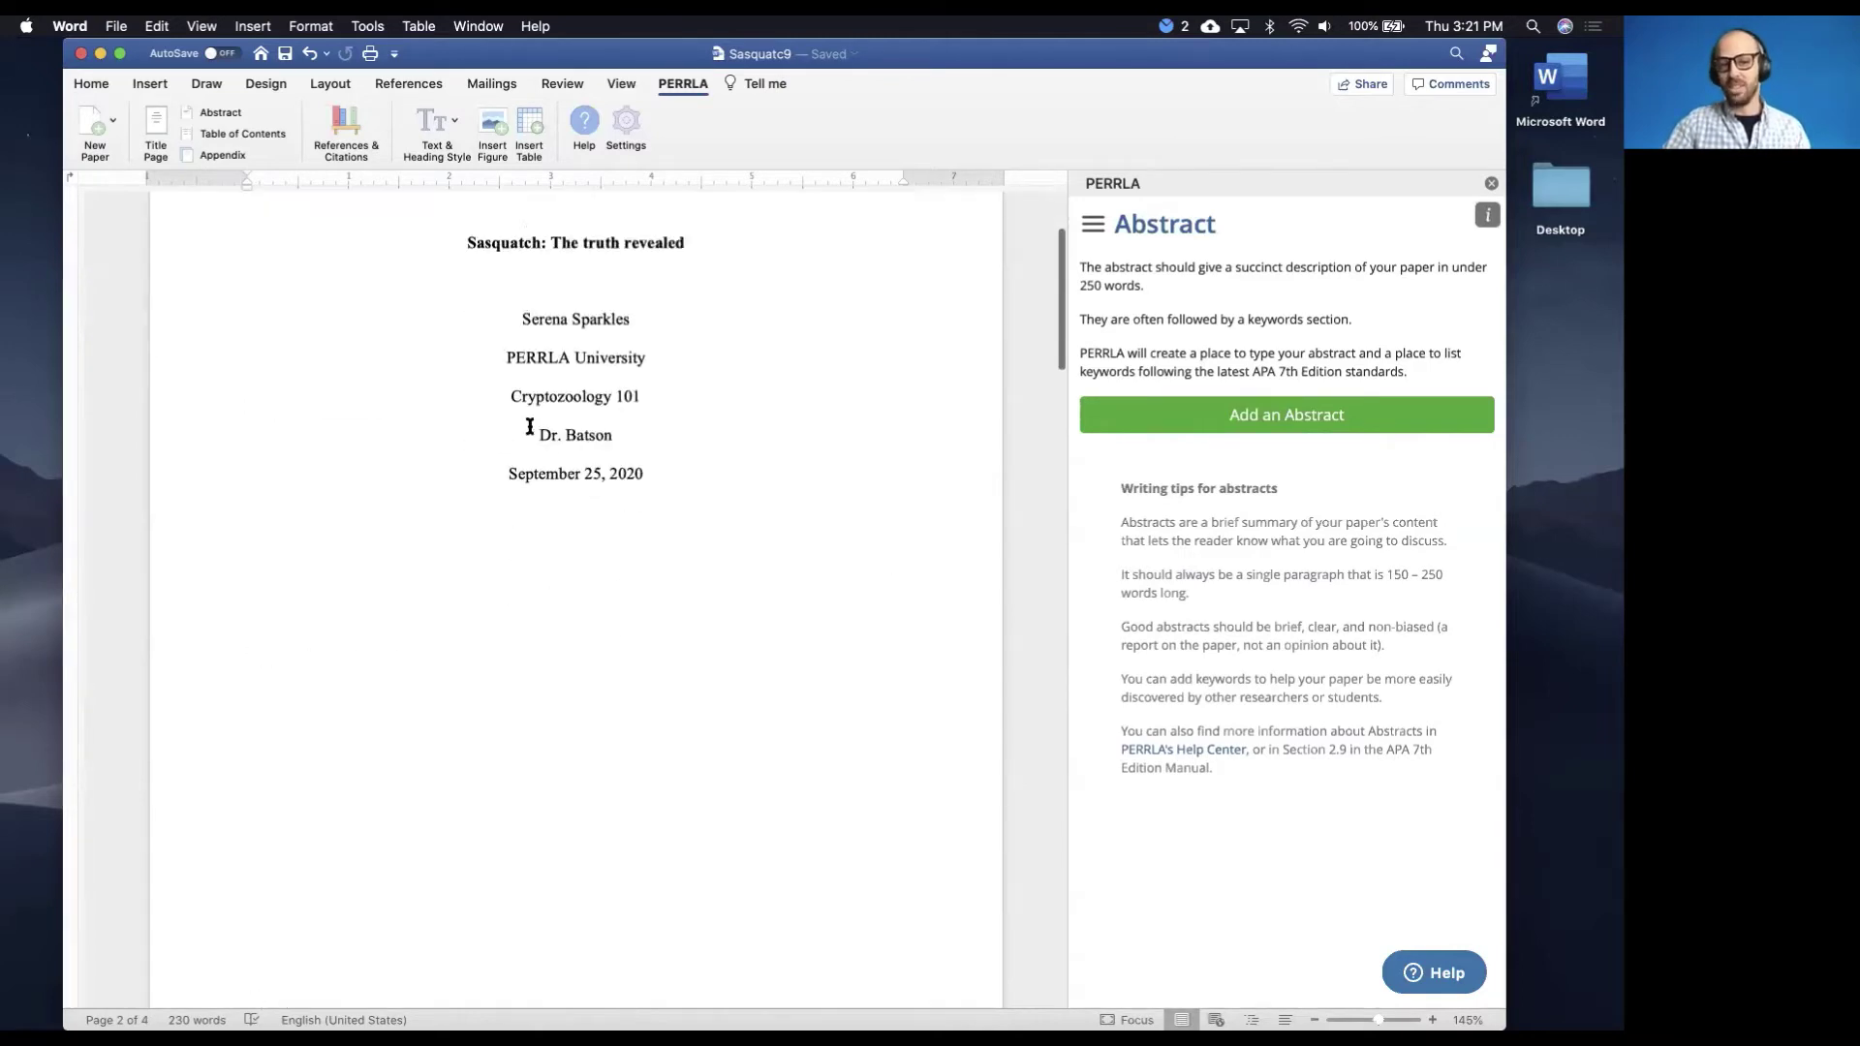
scroll(529, 427, down, 10)
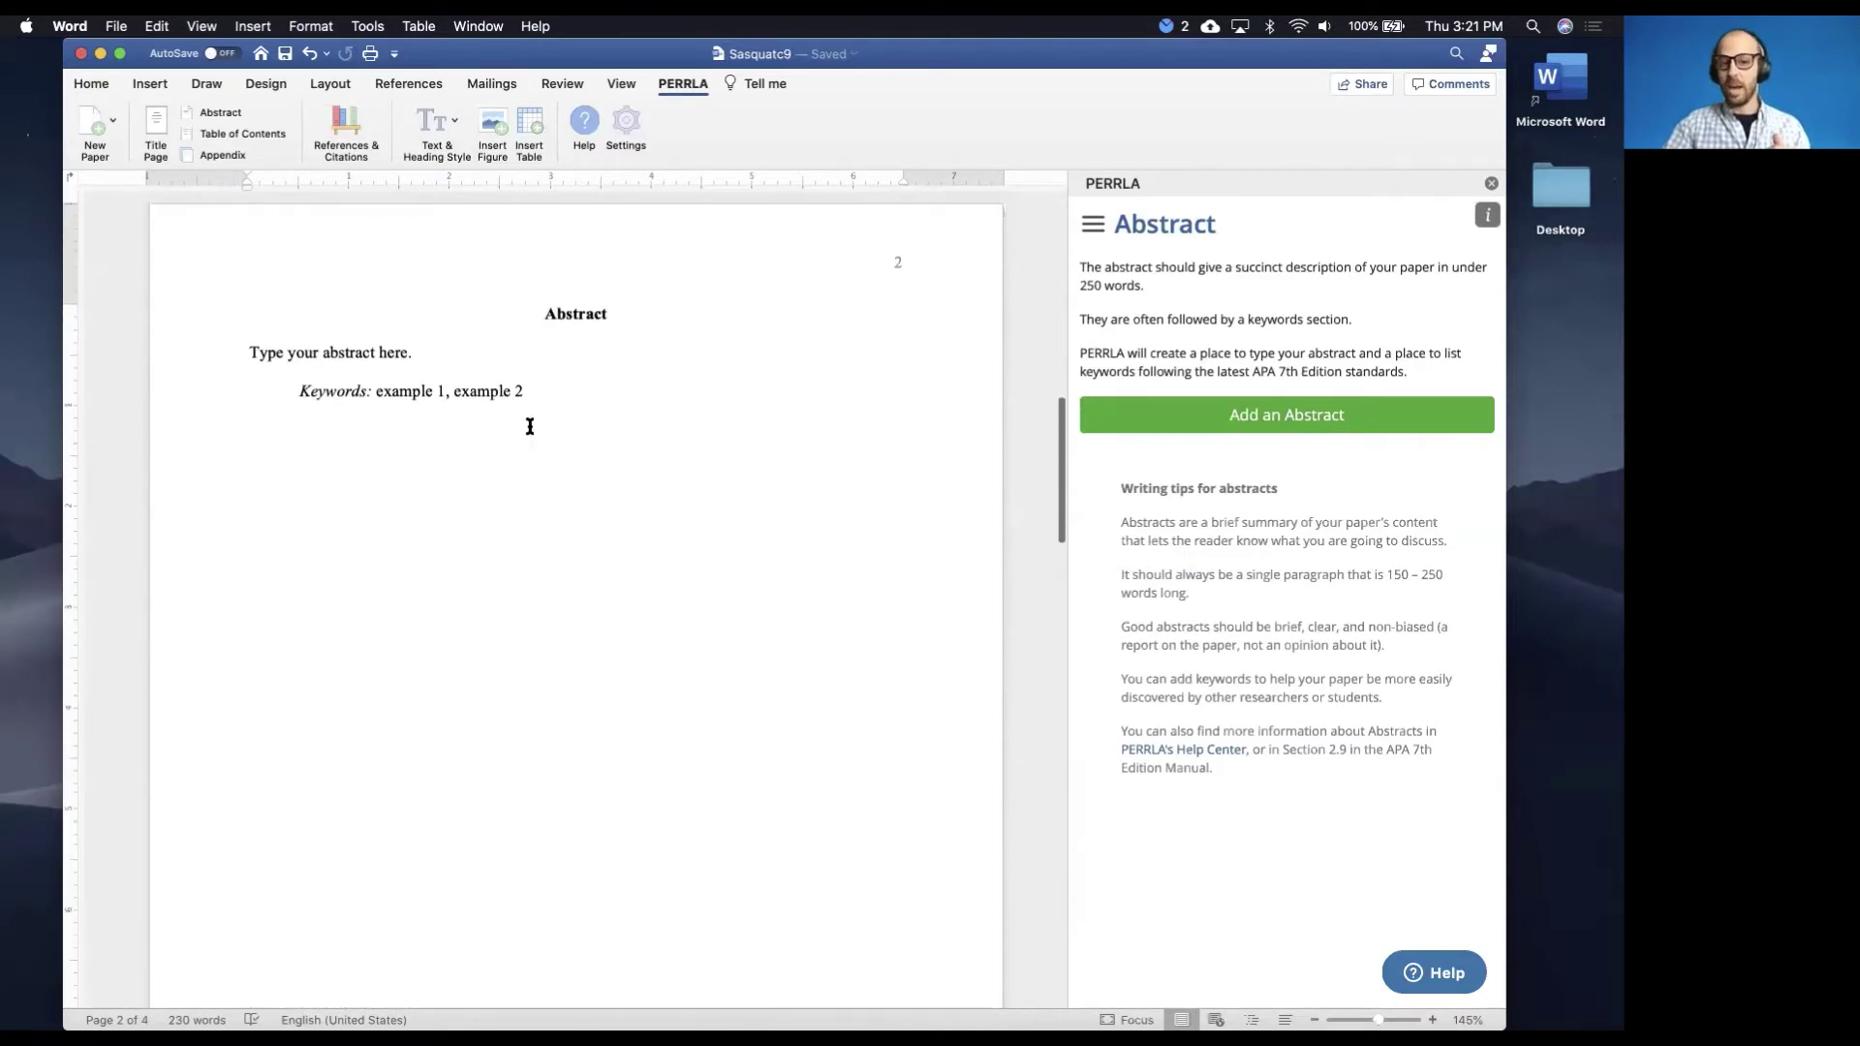
drag(412, 474, 240, 480)
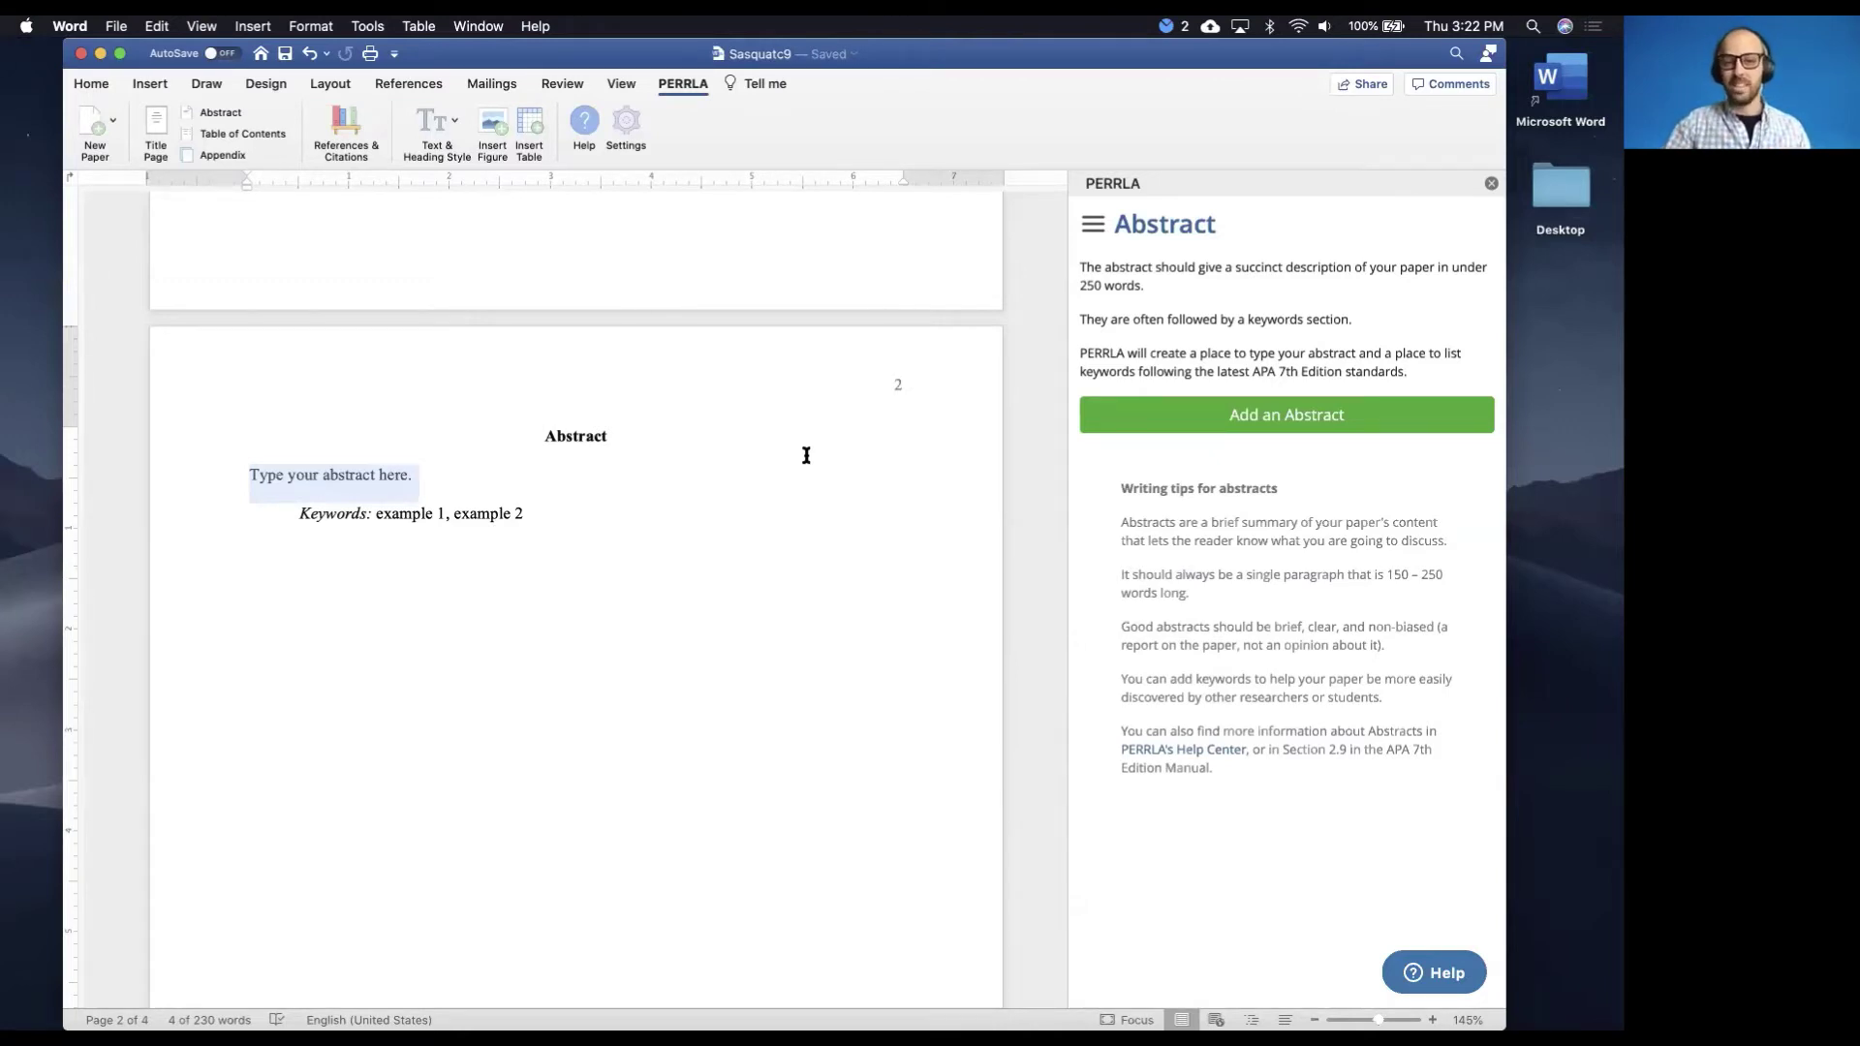
Open the Table of Contents options and insert the line "History" between the two body paragraphs
click(248, 135)
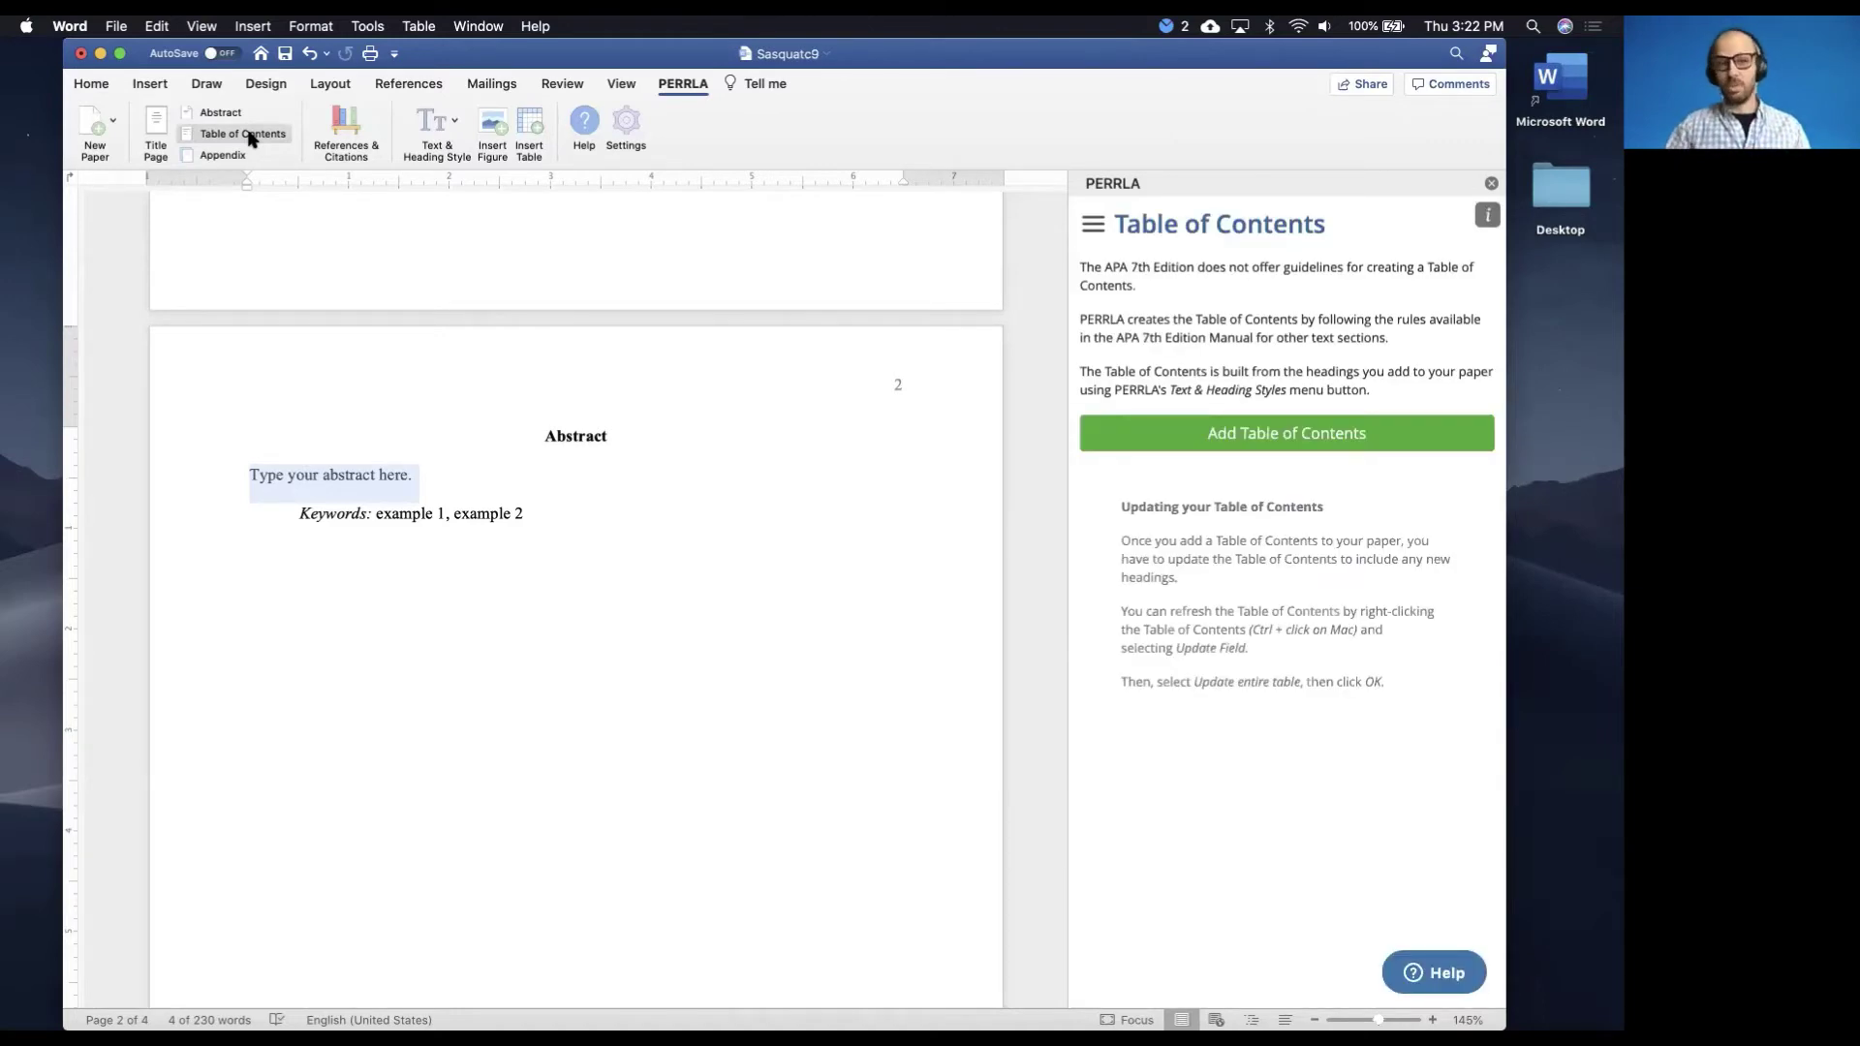
scroll(510, 481, down, 10)
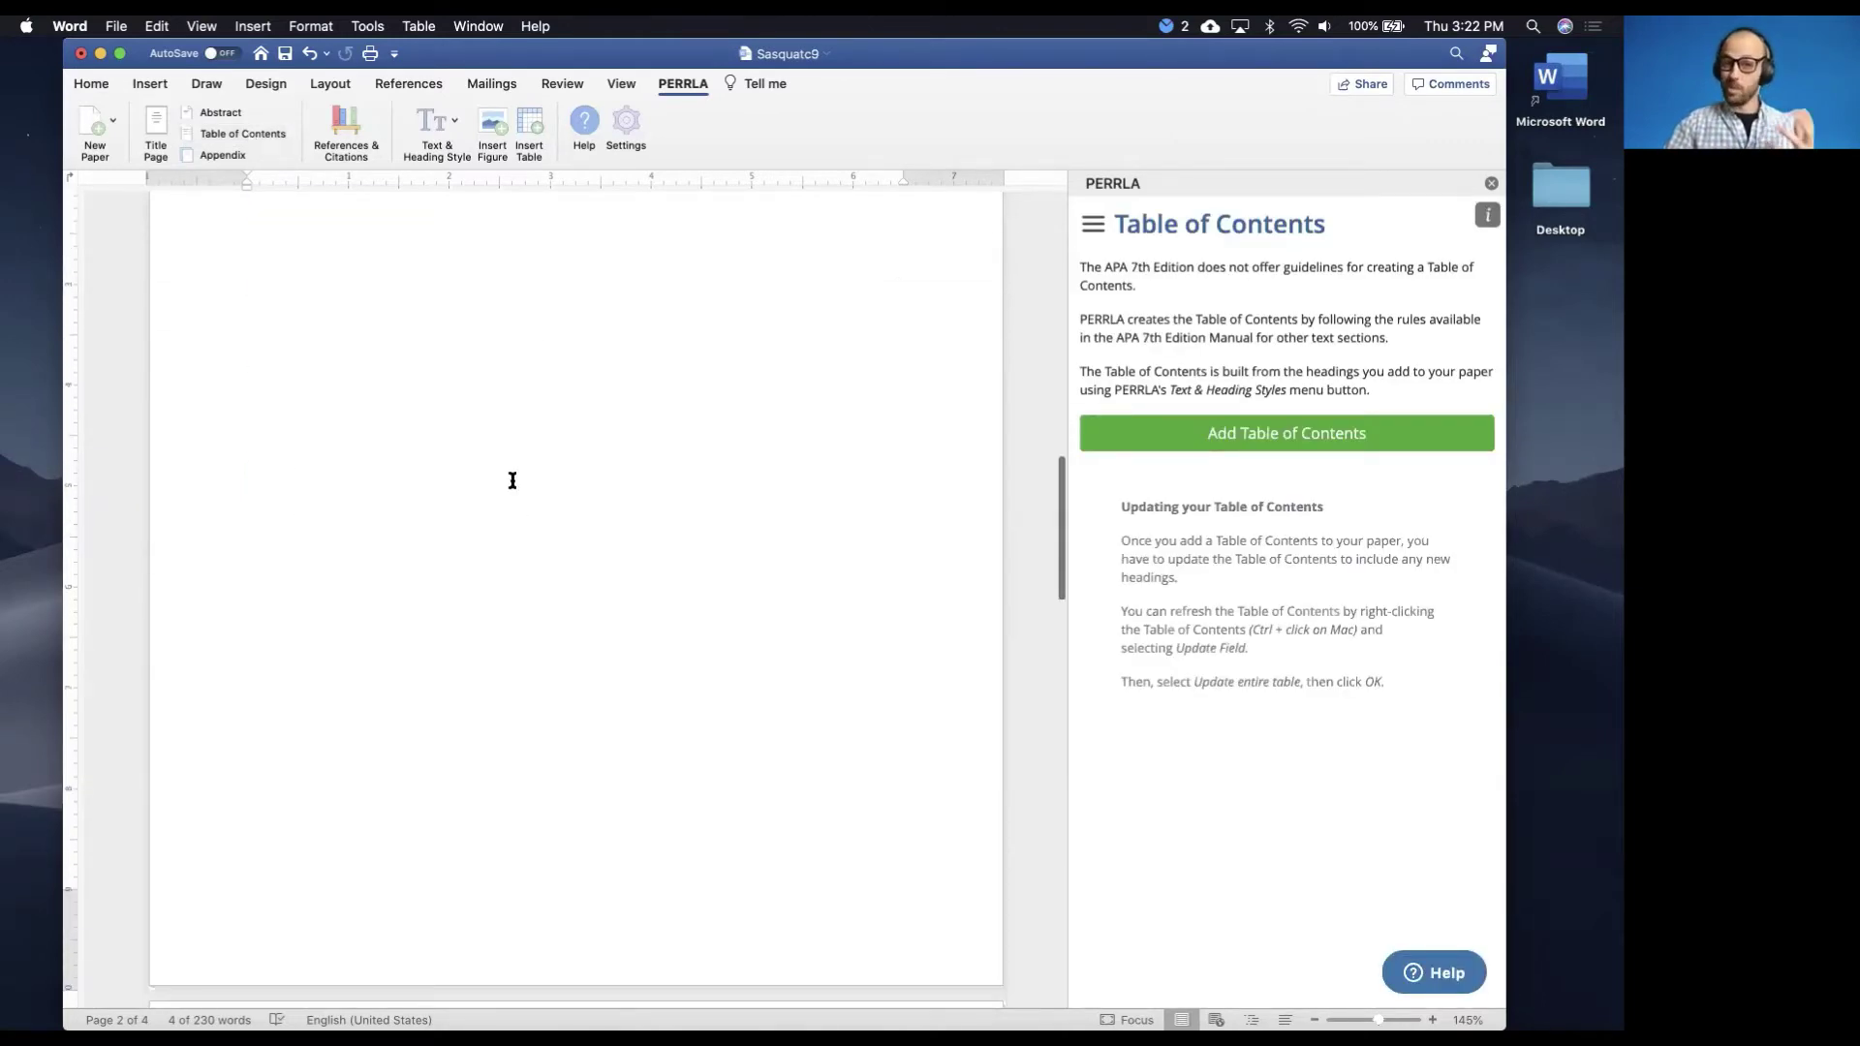
scroll(513, 482, down, 2)
click(748, 499)
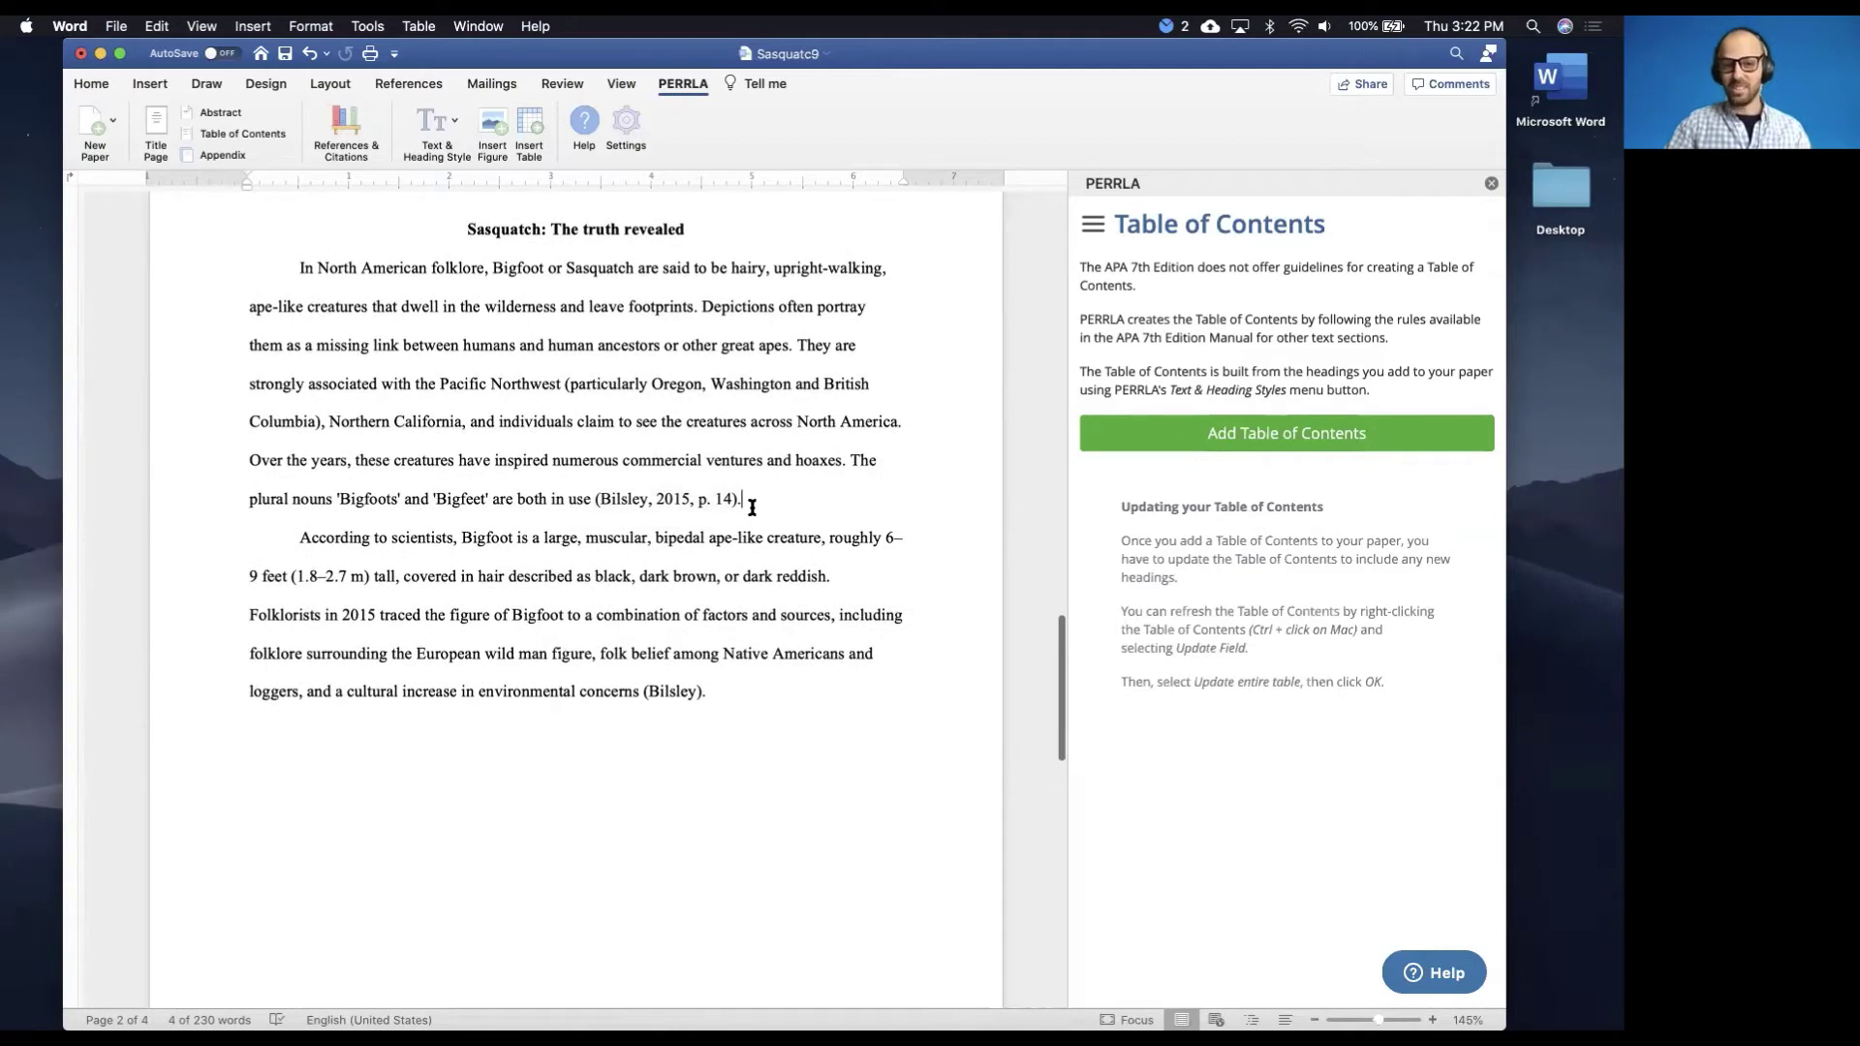
key(Return)
text(History)
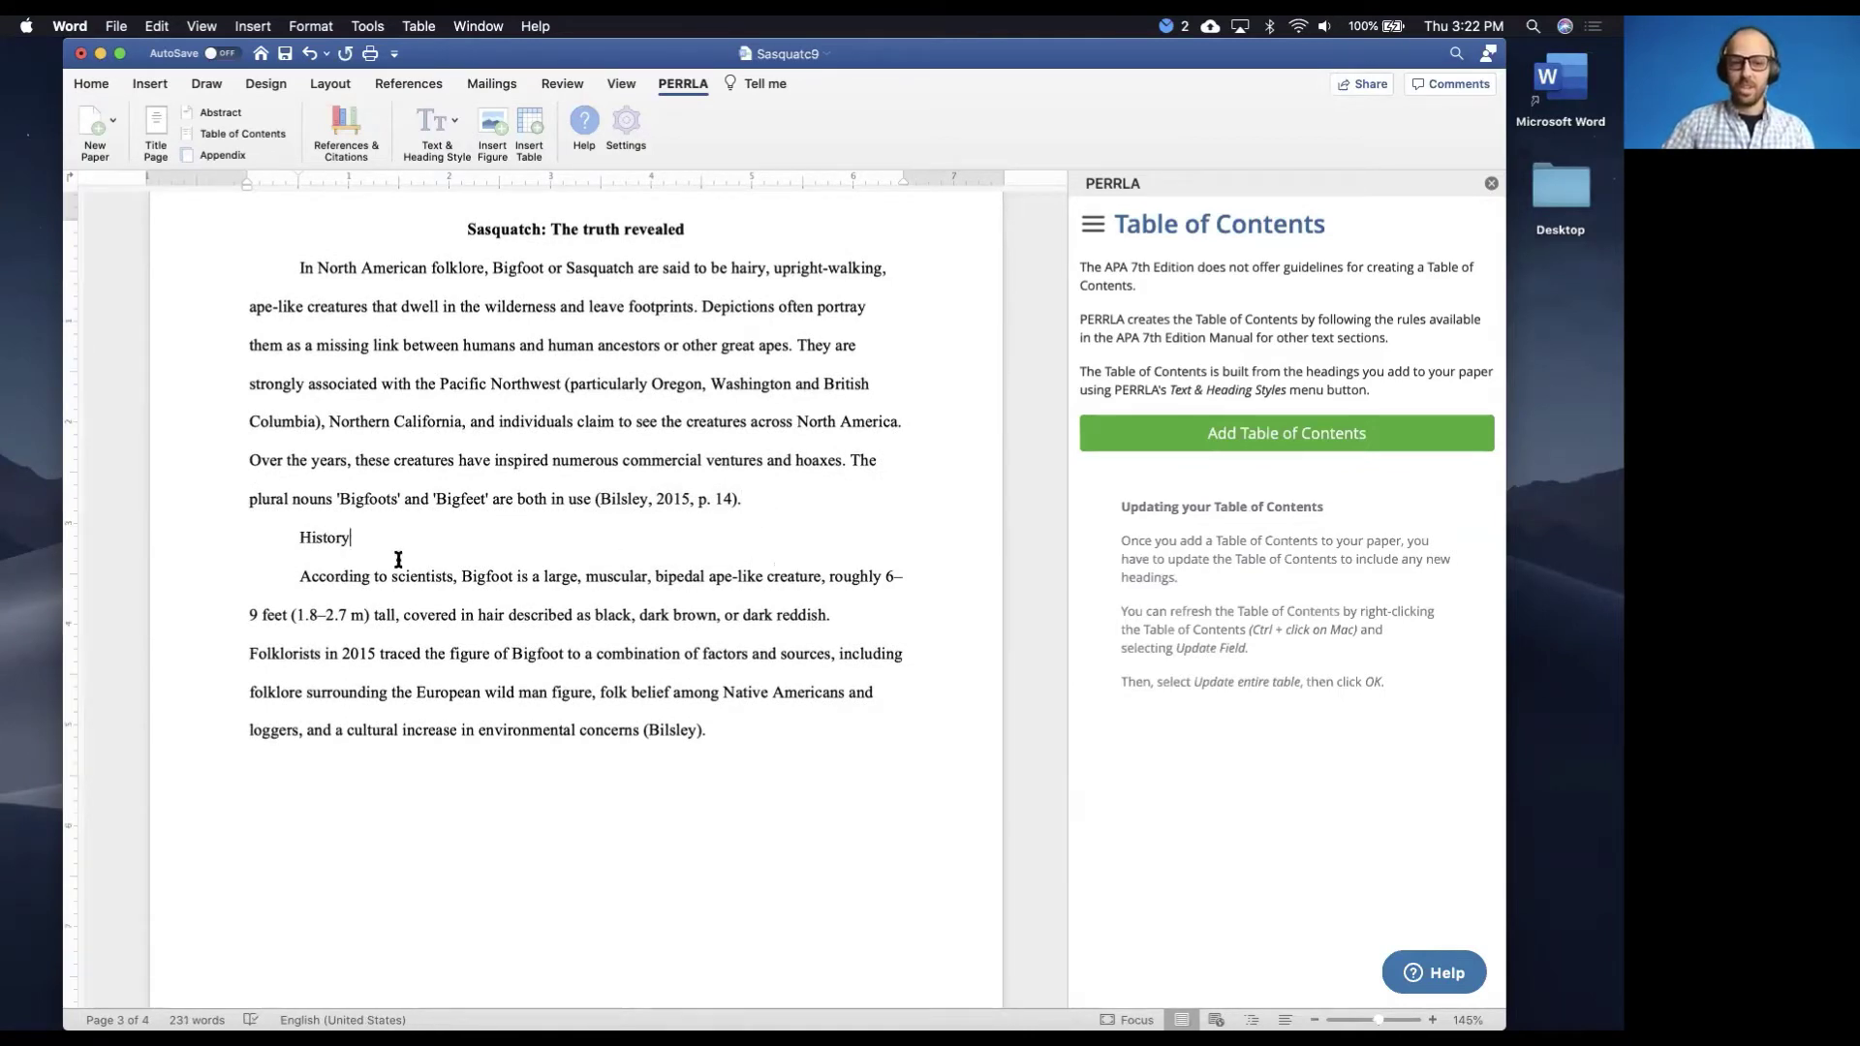
Format the "History" line as Heading 1, close the debugging window and reopen the list of text and heading styles
drag(351, 540, 299, 543)
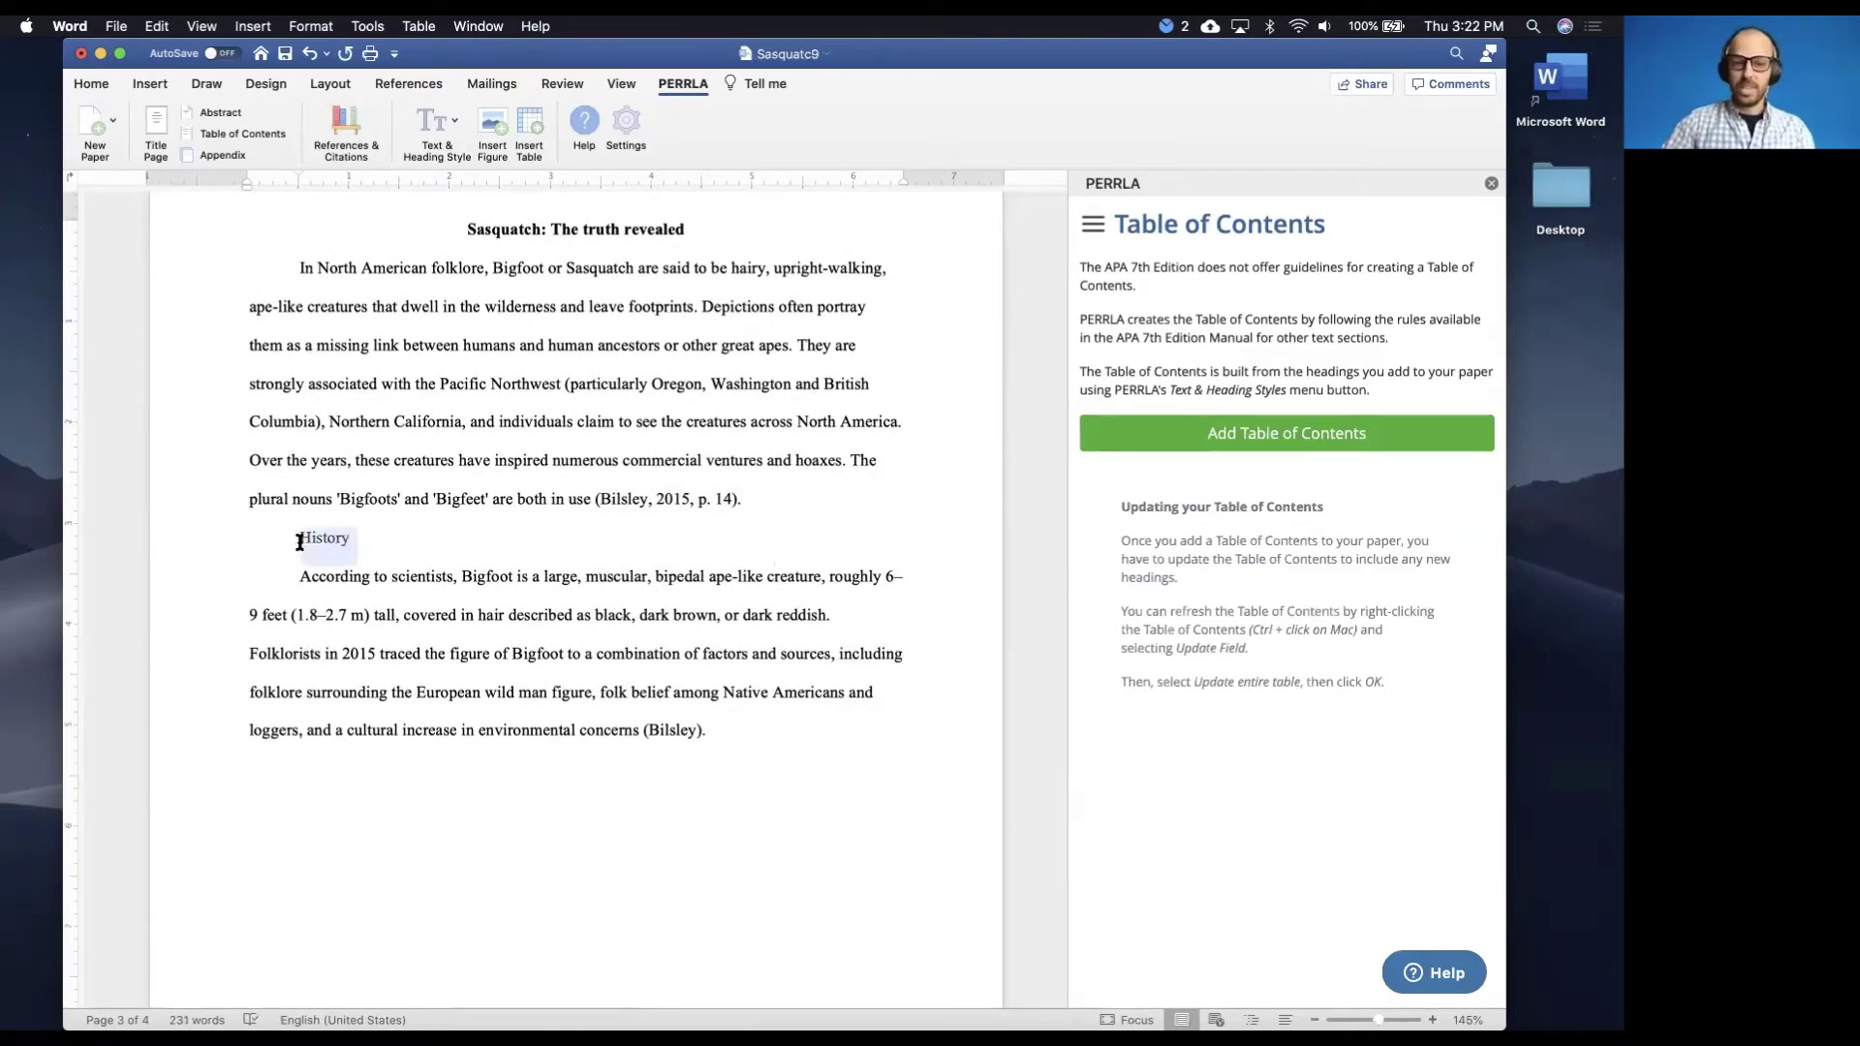
click(437, 128)
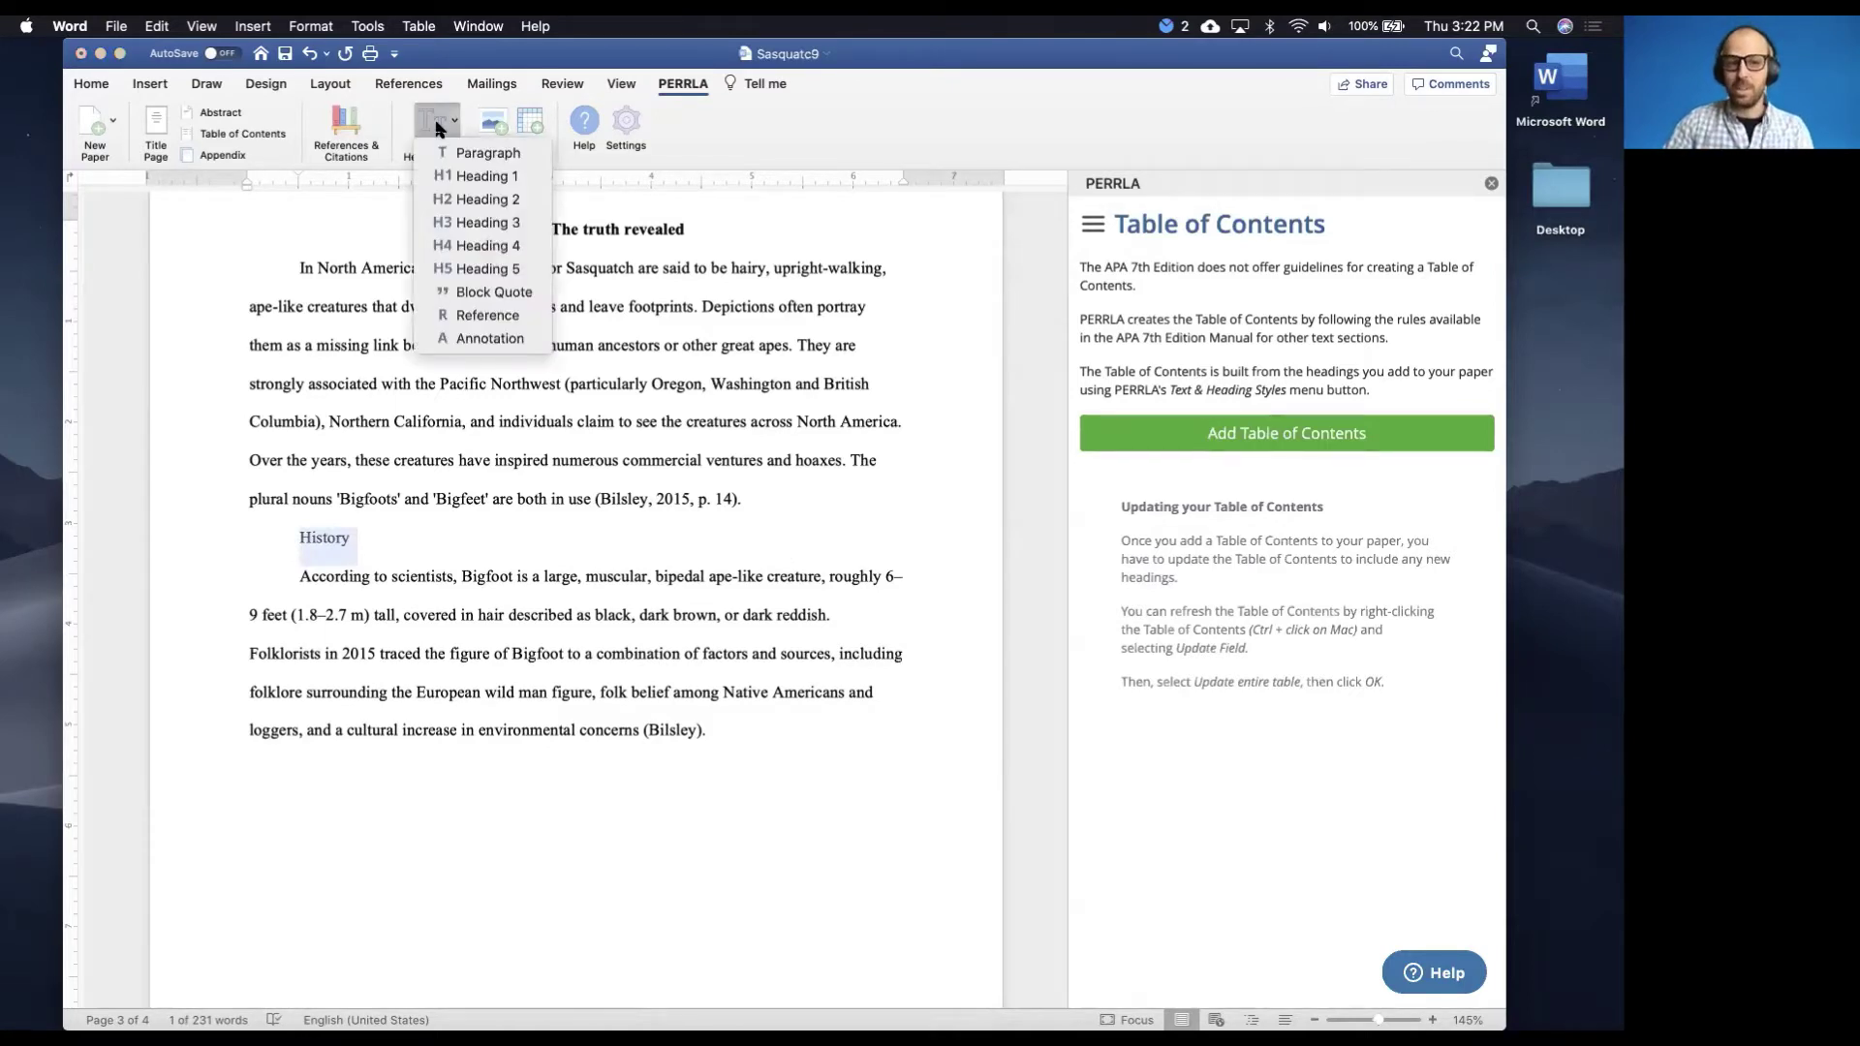
click(479, 177)
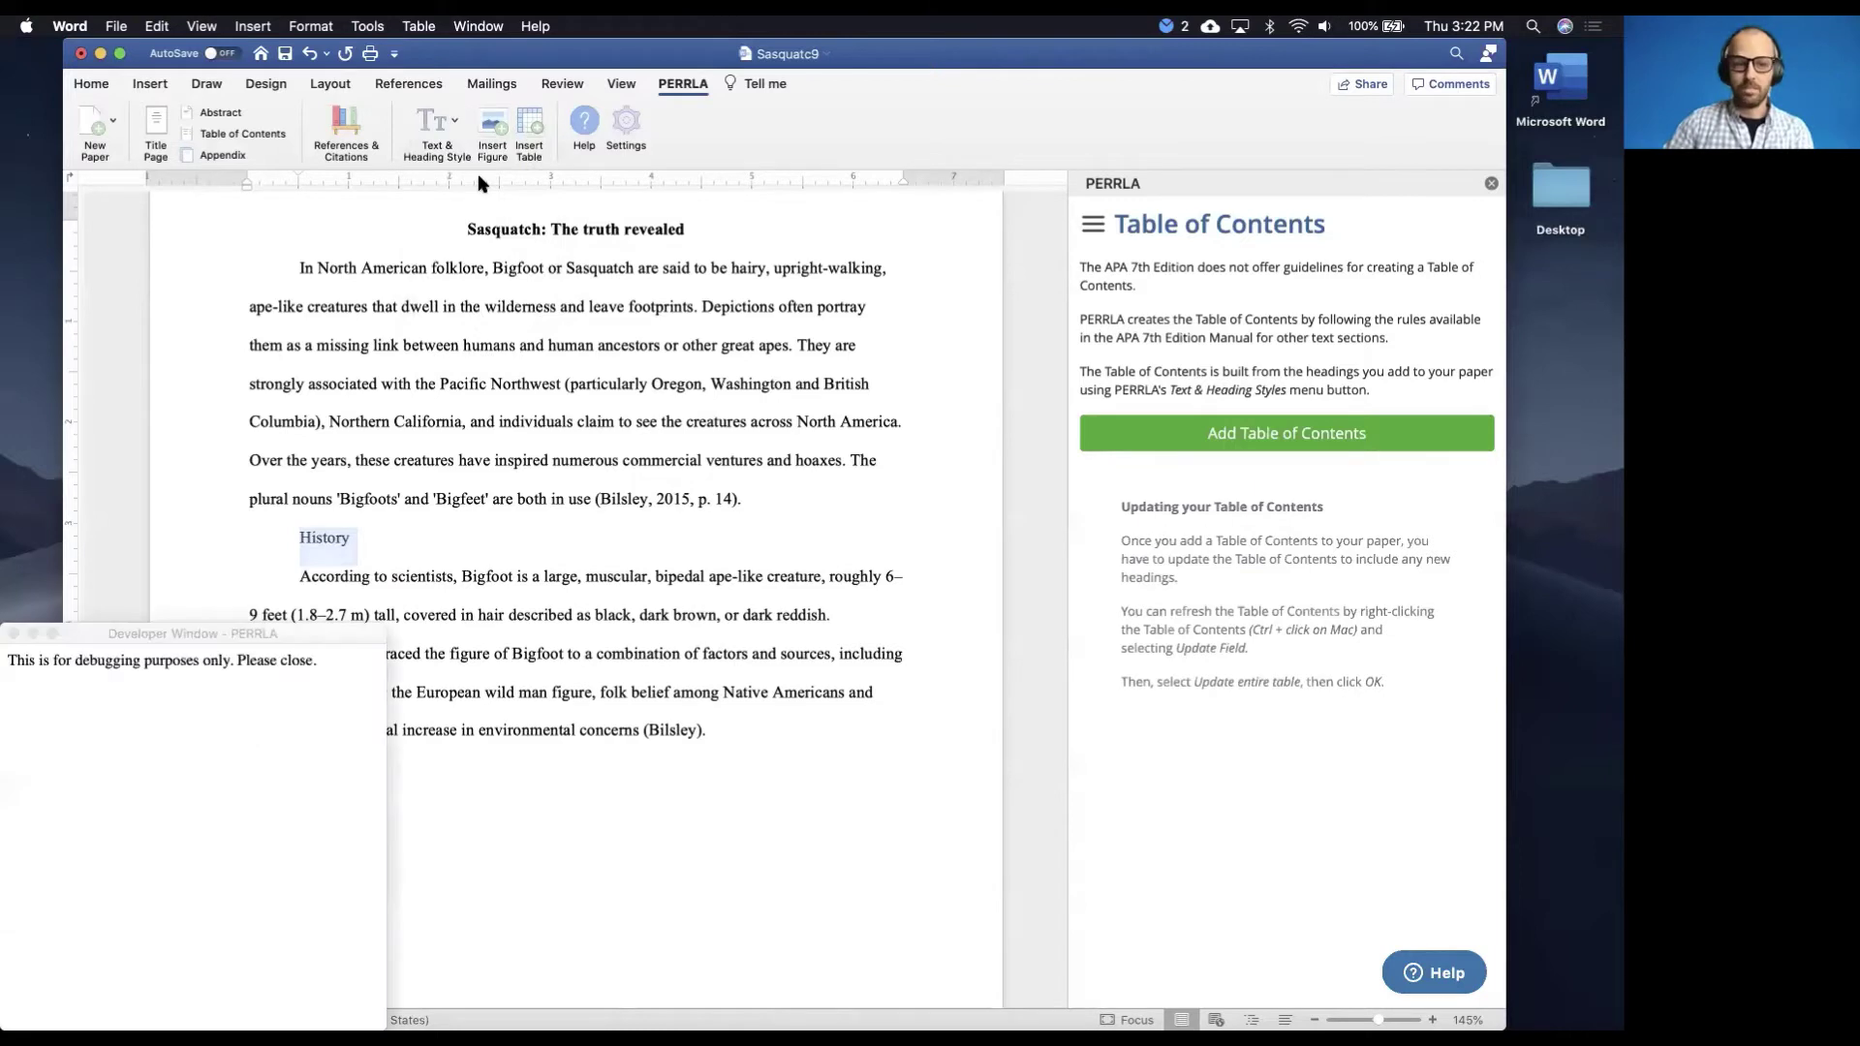
click(14, 635)
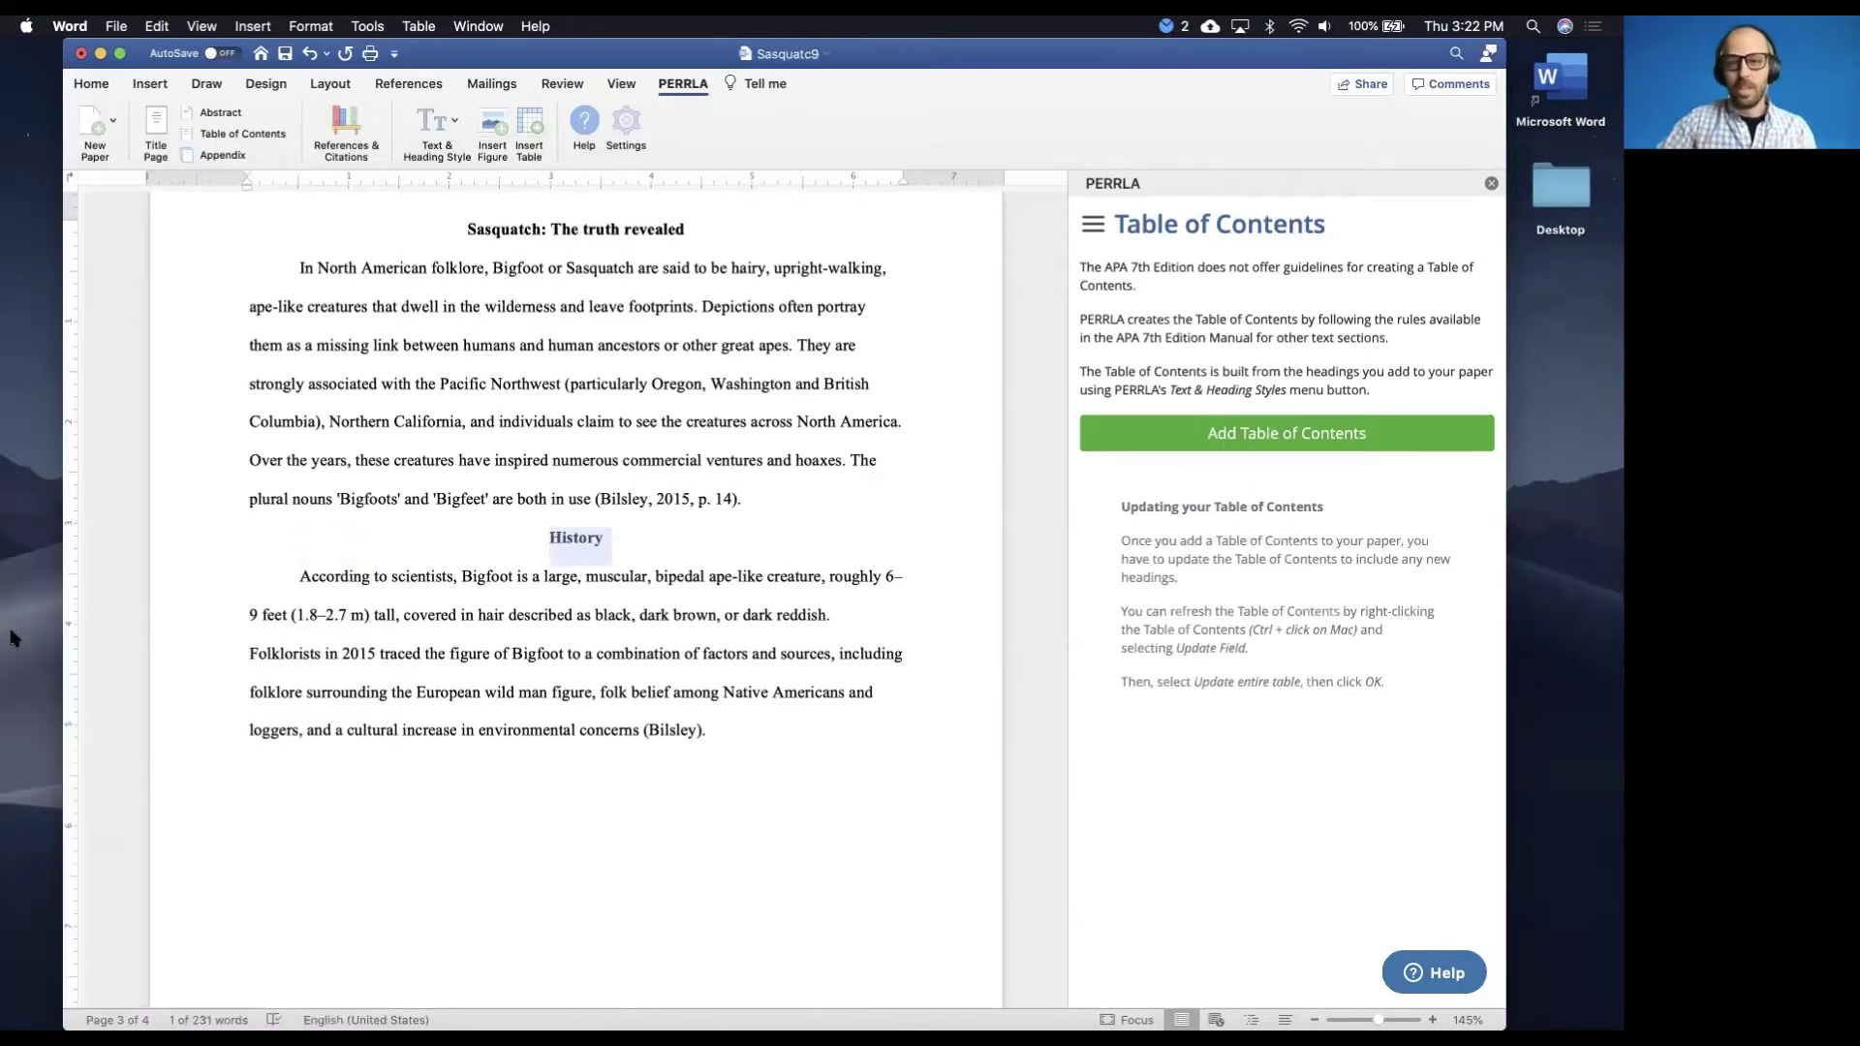
click(634, 549)
click(433, 114)
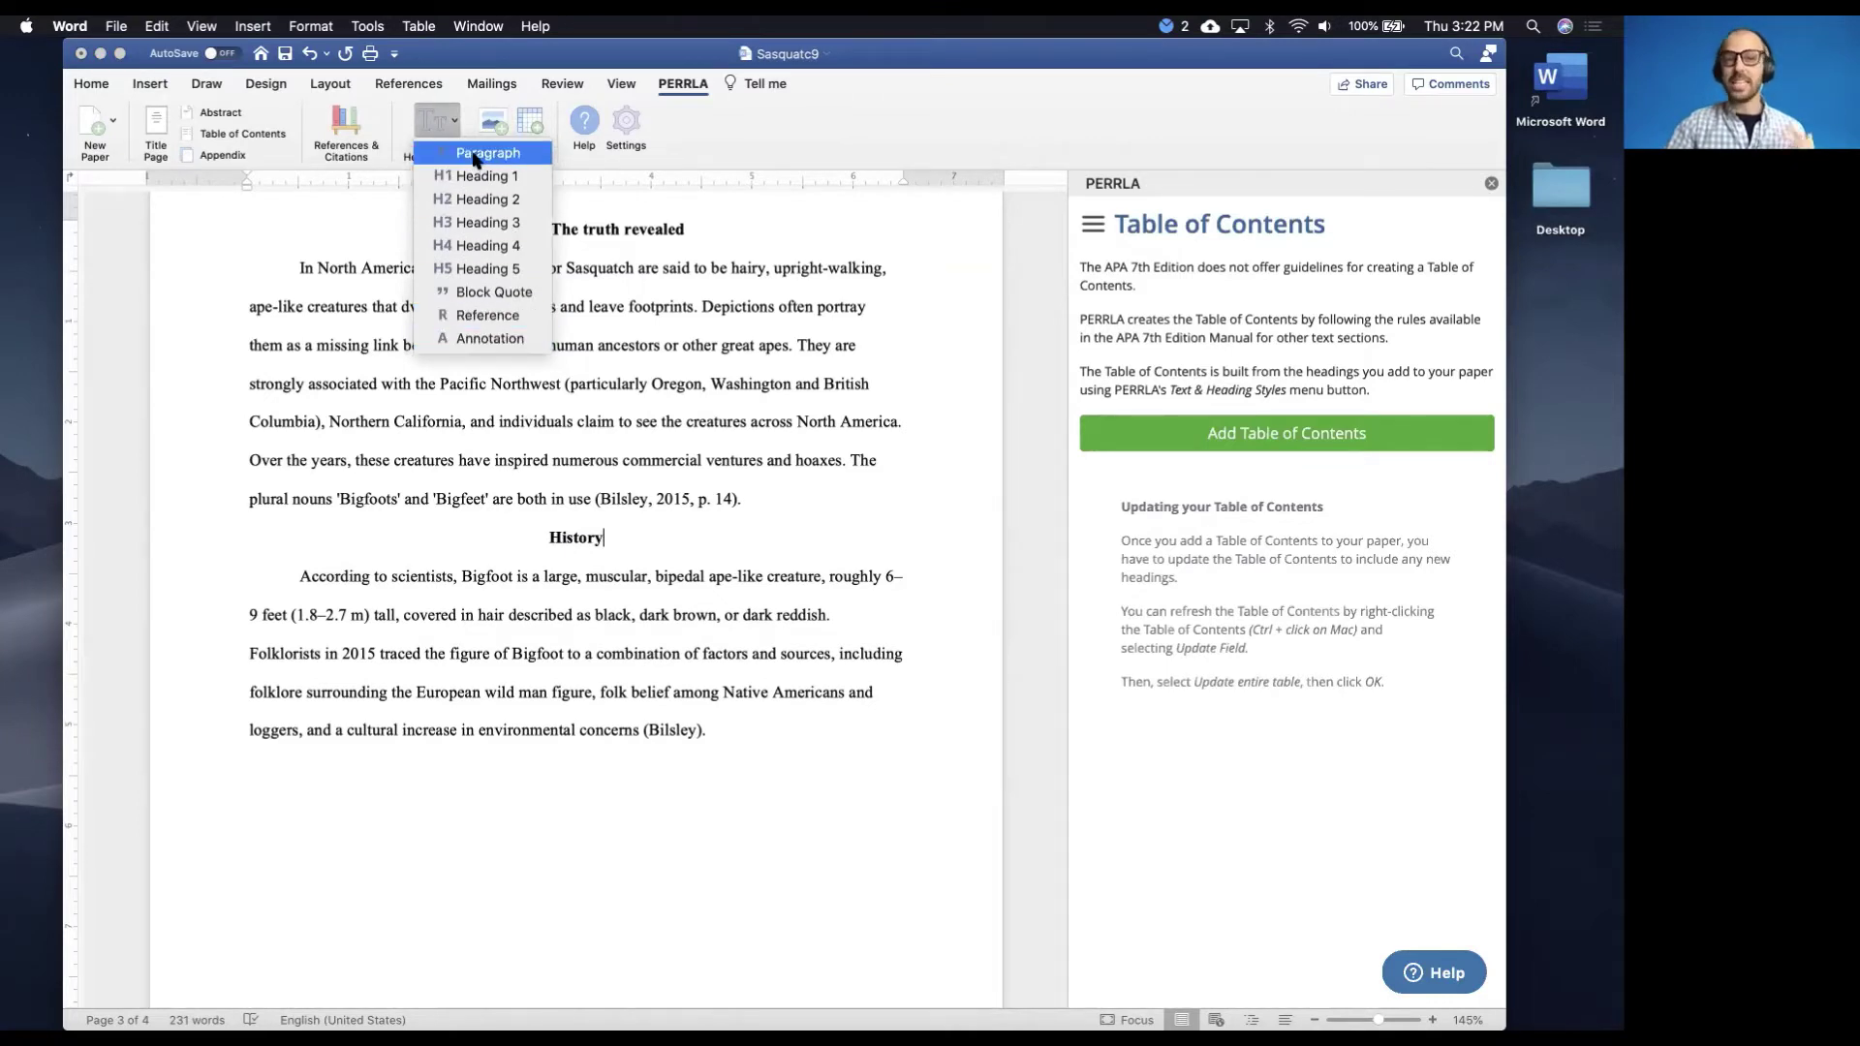
Examine the add-in's figure and table forms, then return to the reference list and look over Word's file-saving commands
click(437, 118)
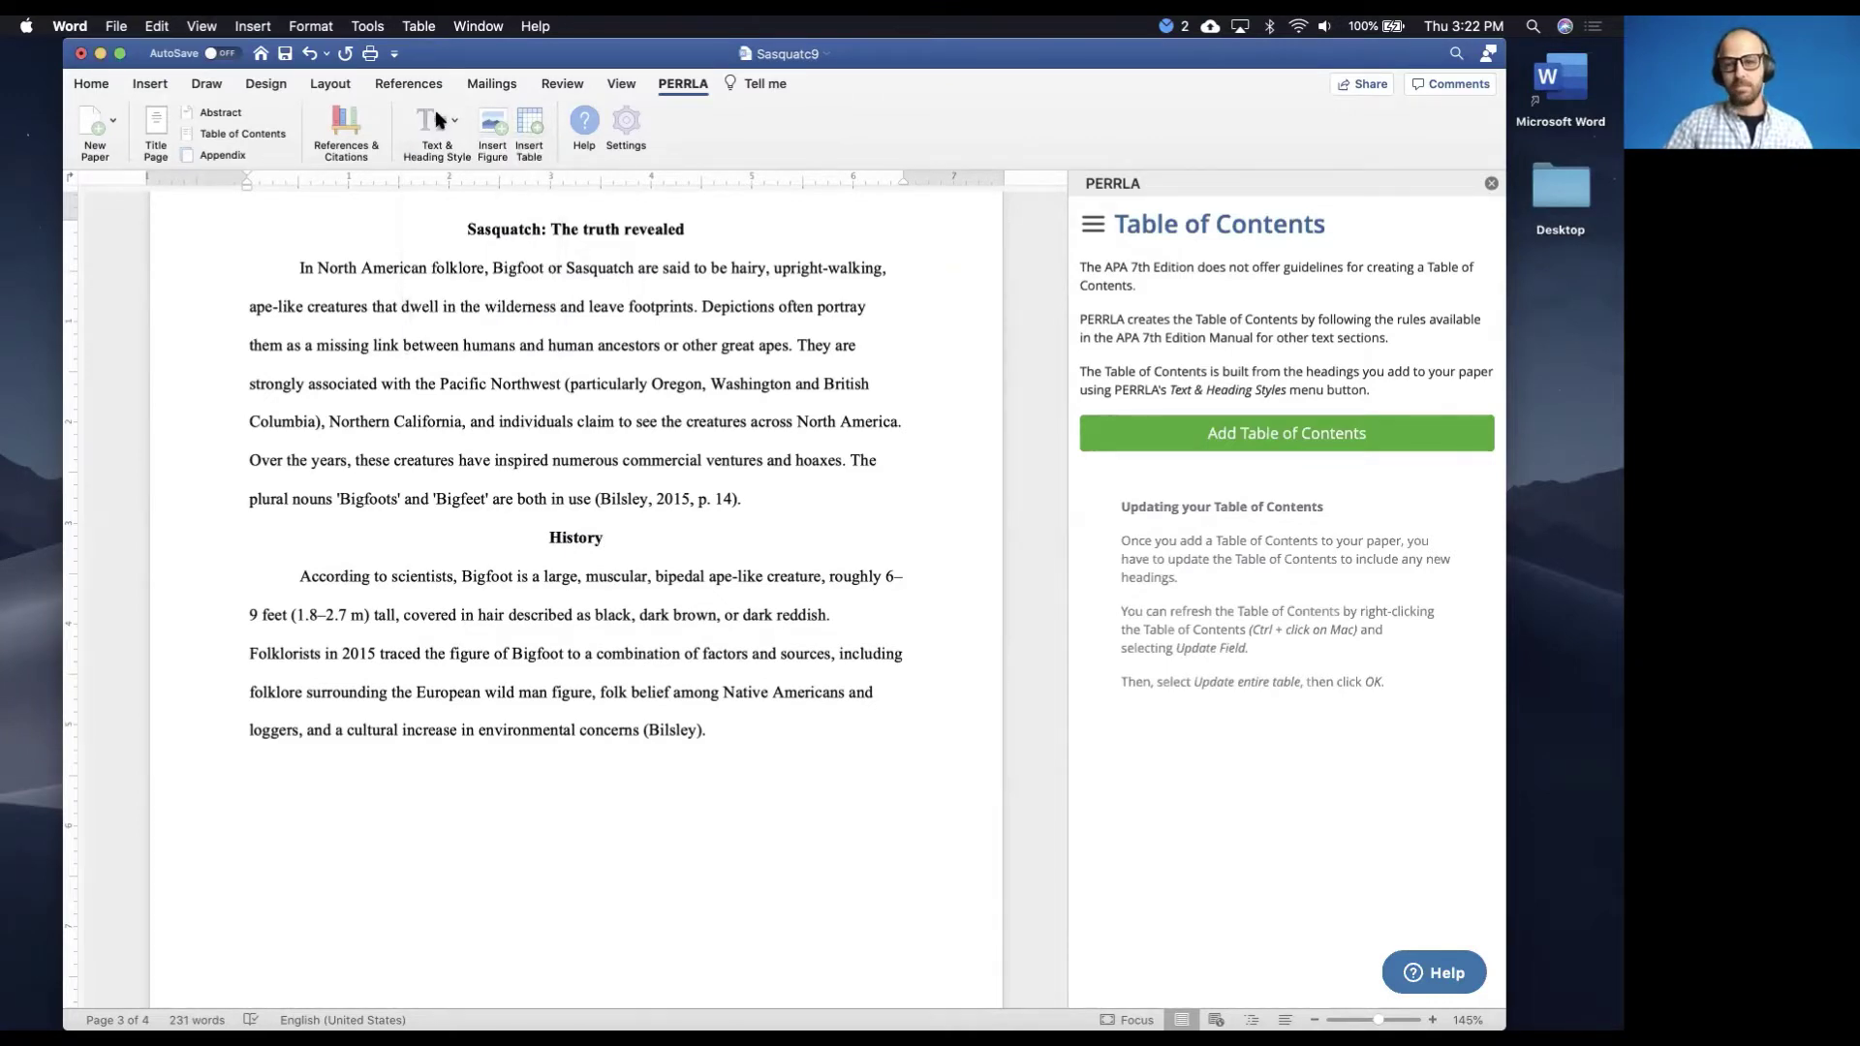
click(505, 132)
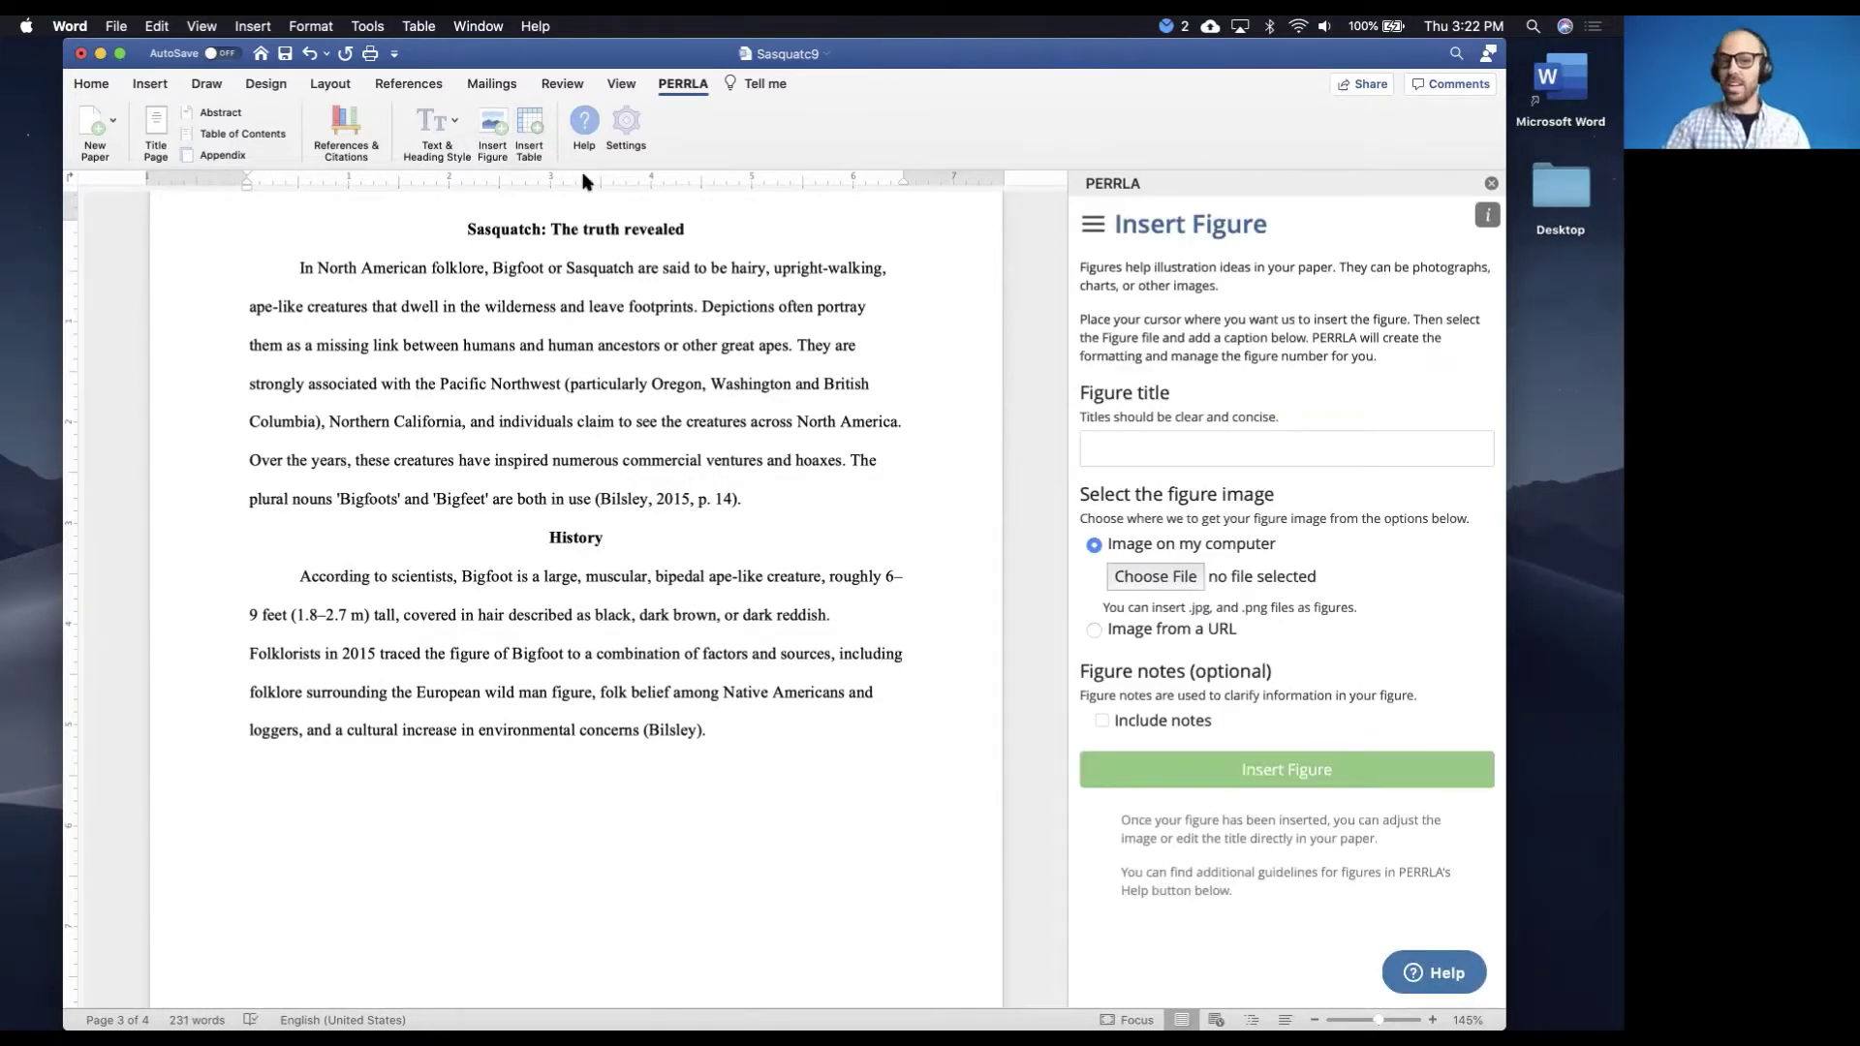
click(533, 126)
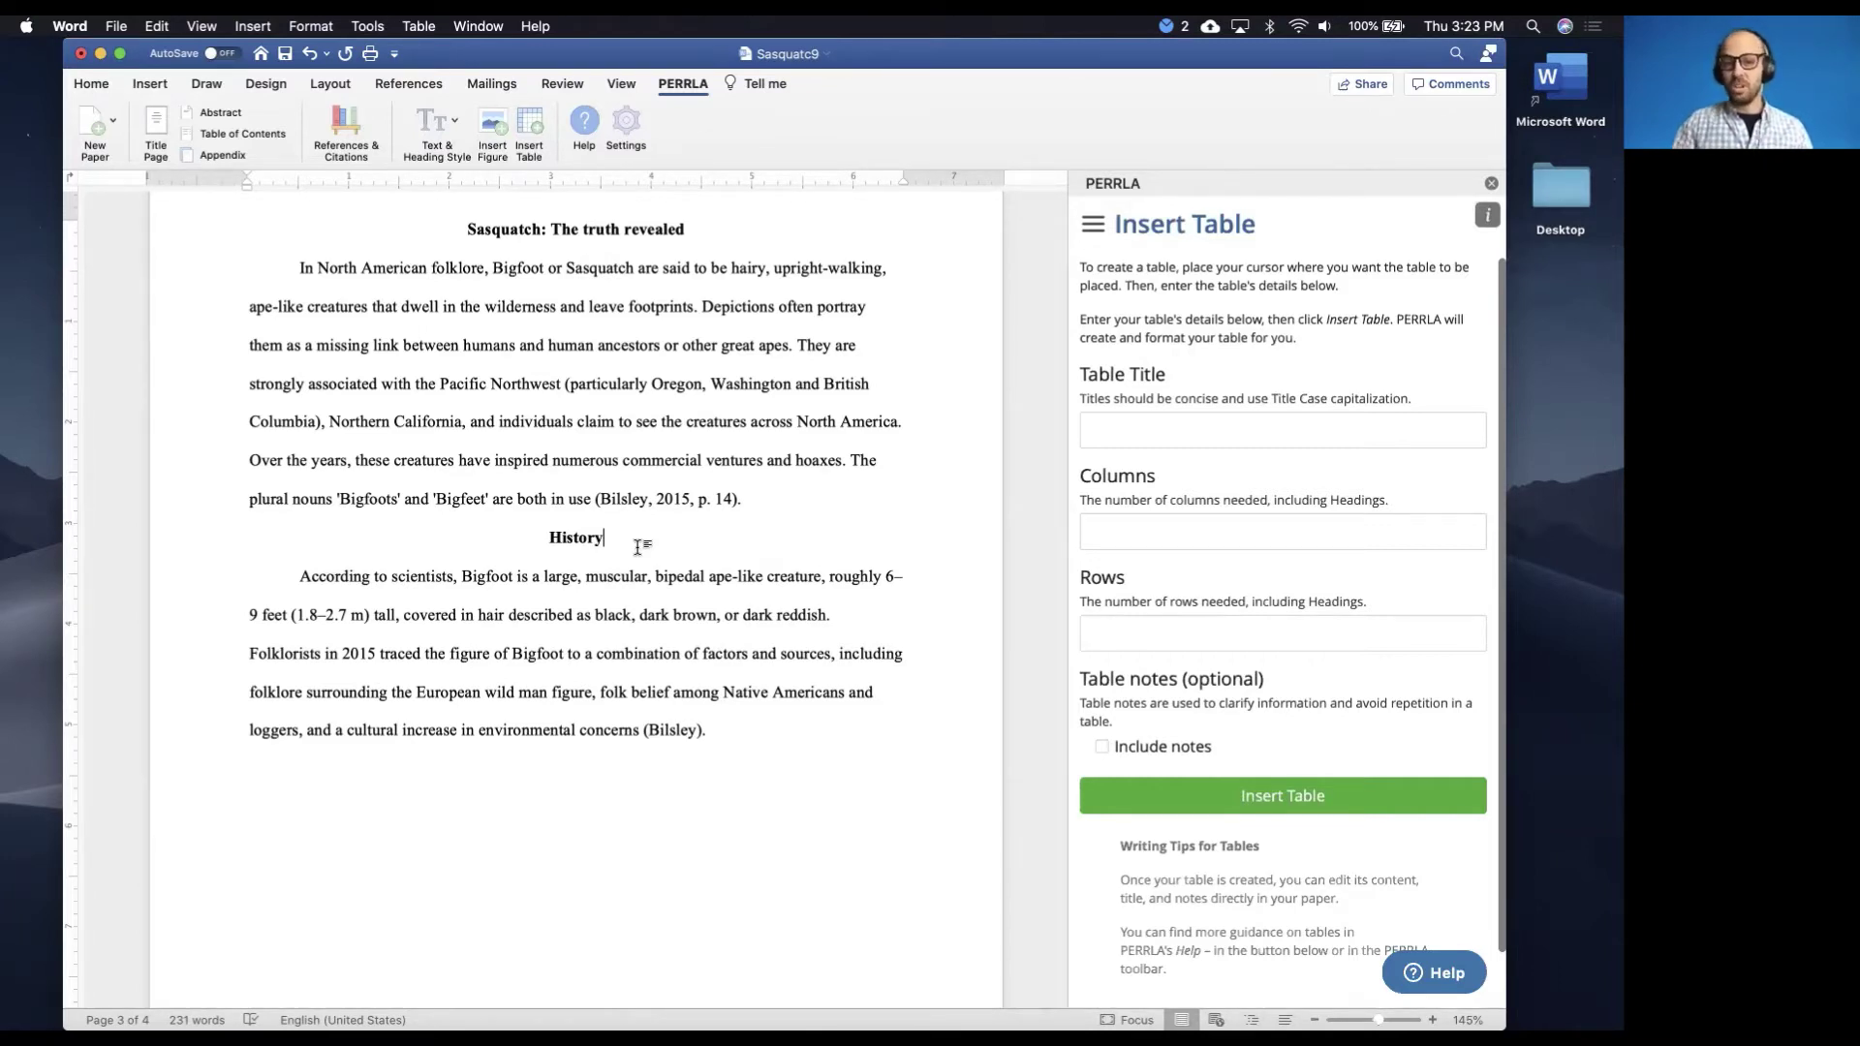
click(323, 147)
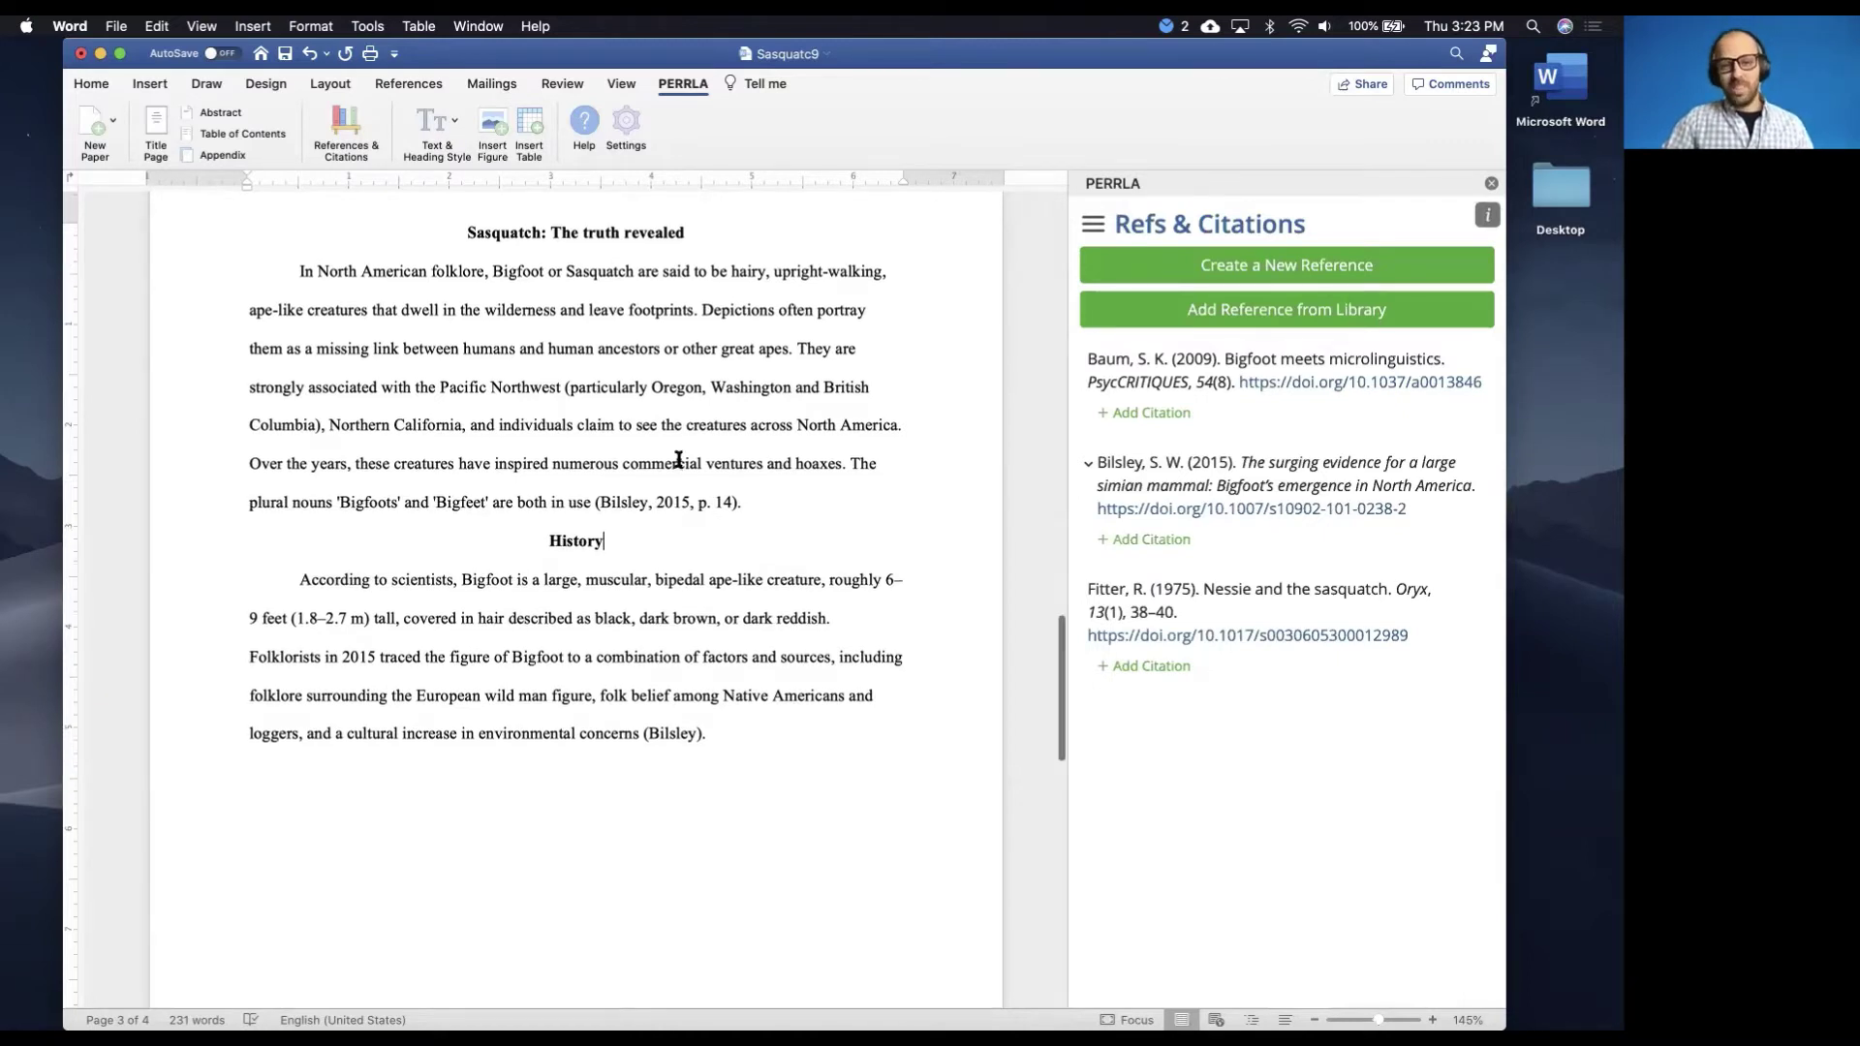
scroll(620, 454, up, 3)
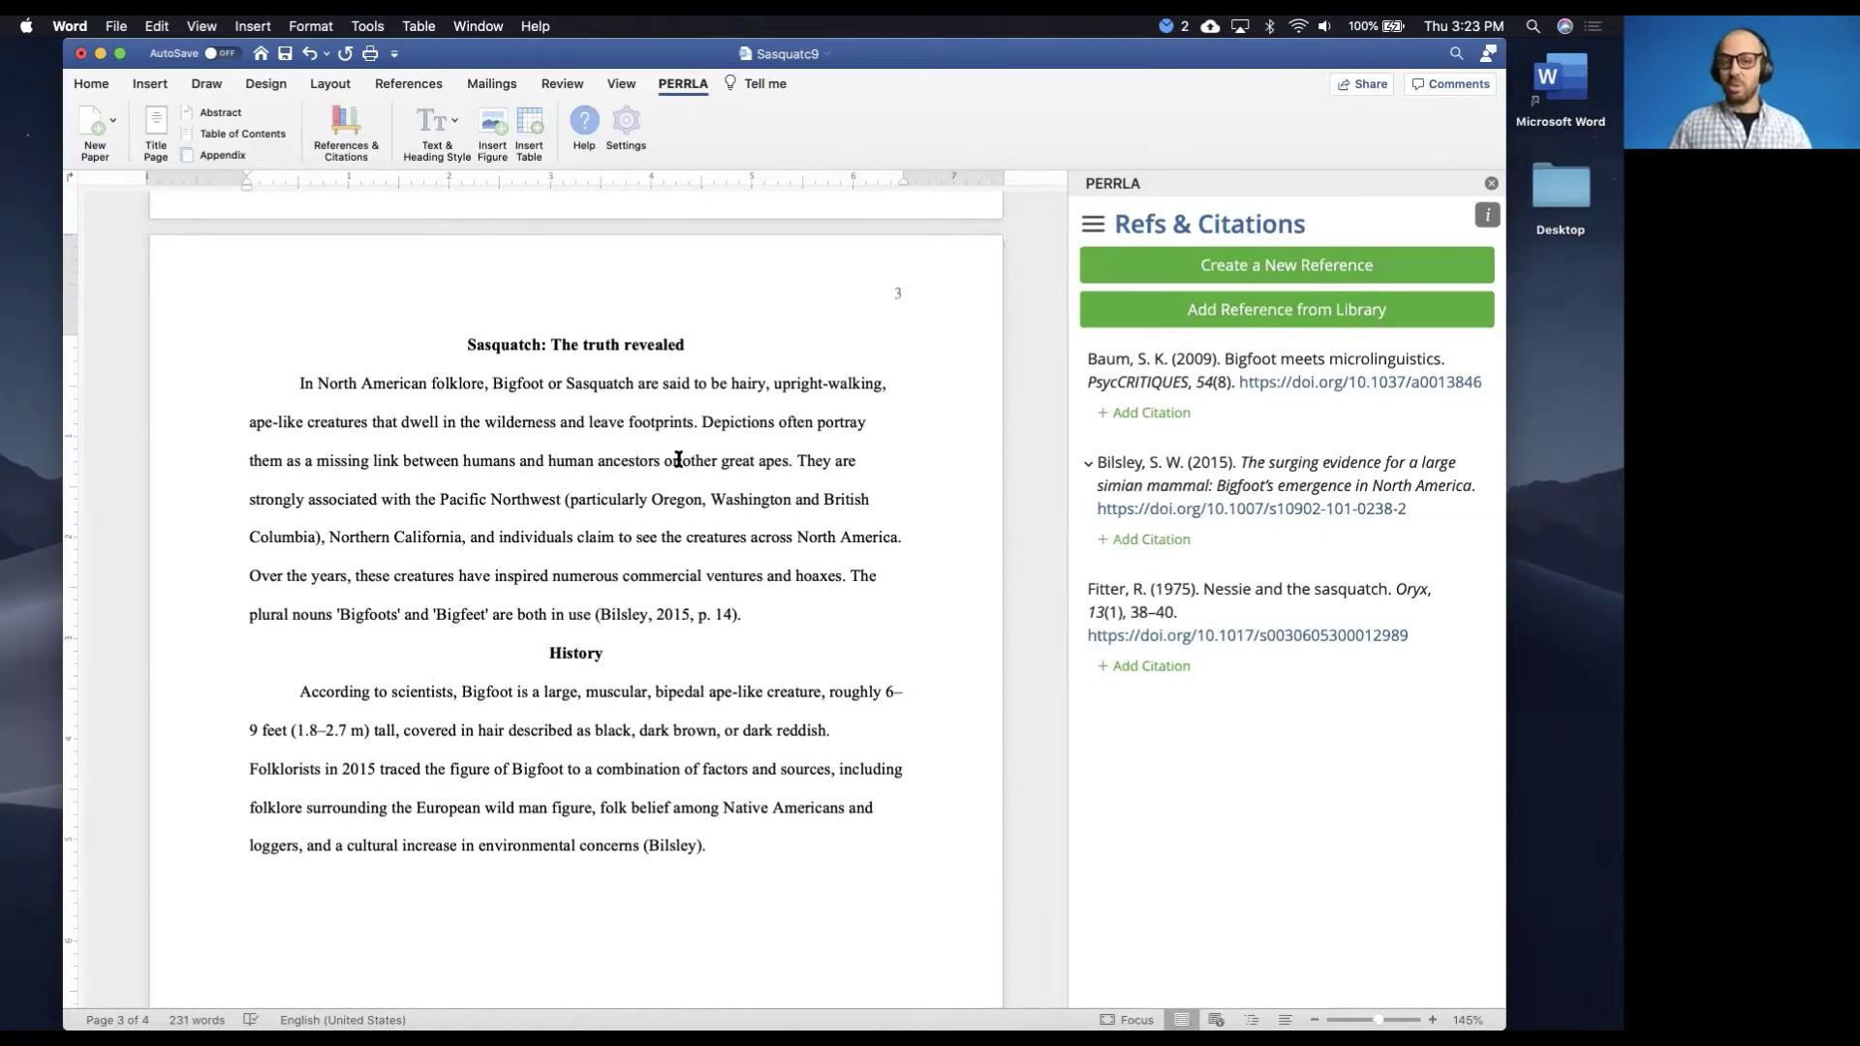
click(113, 26)
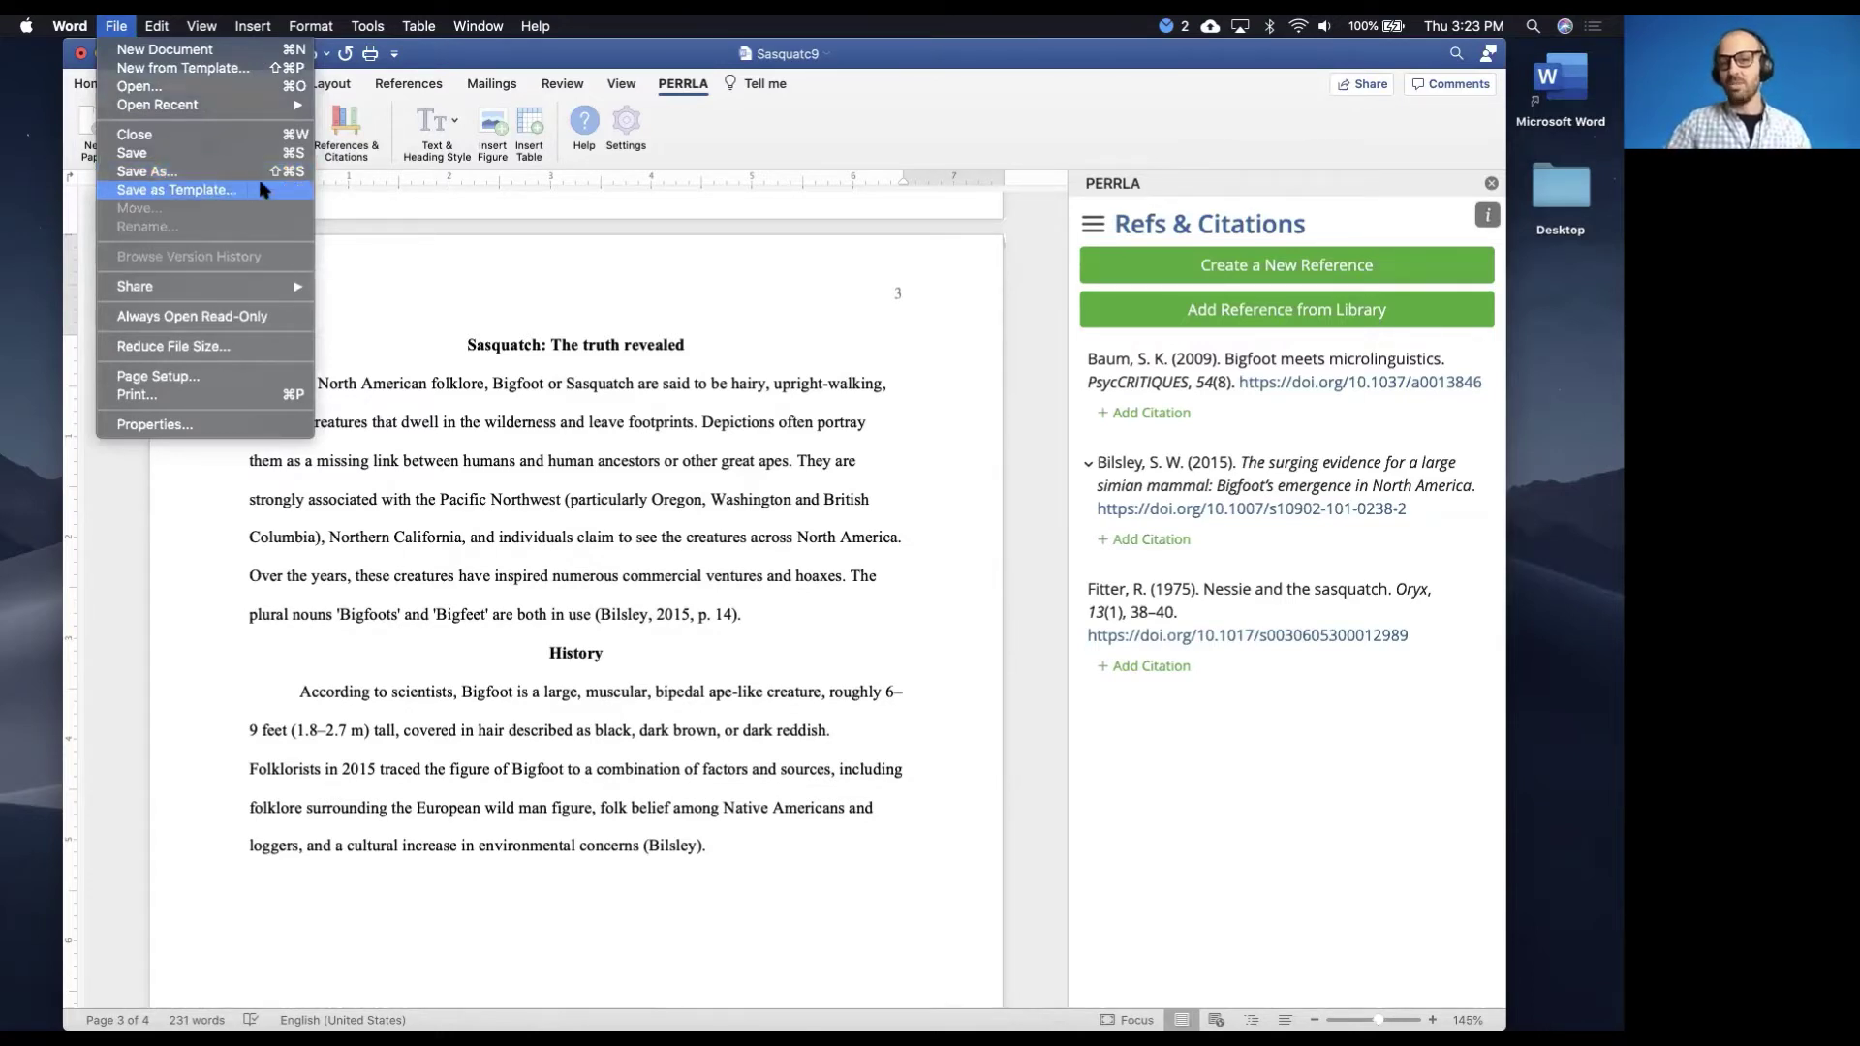
click(704, 362)
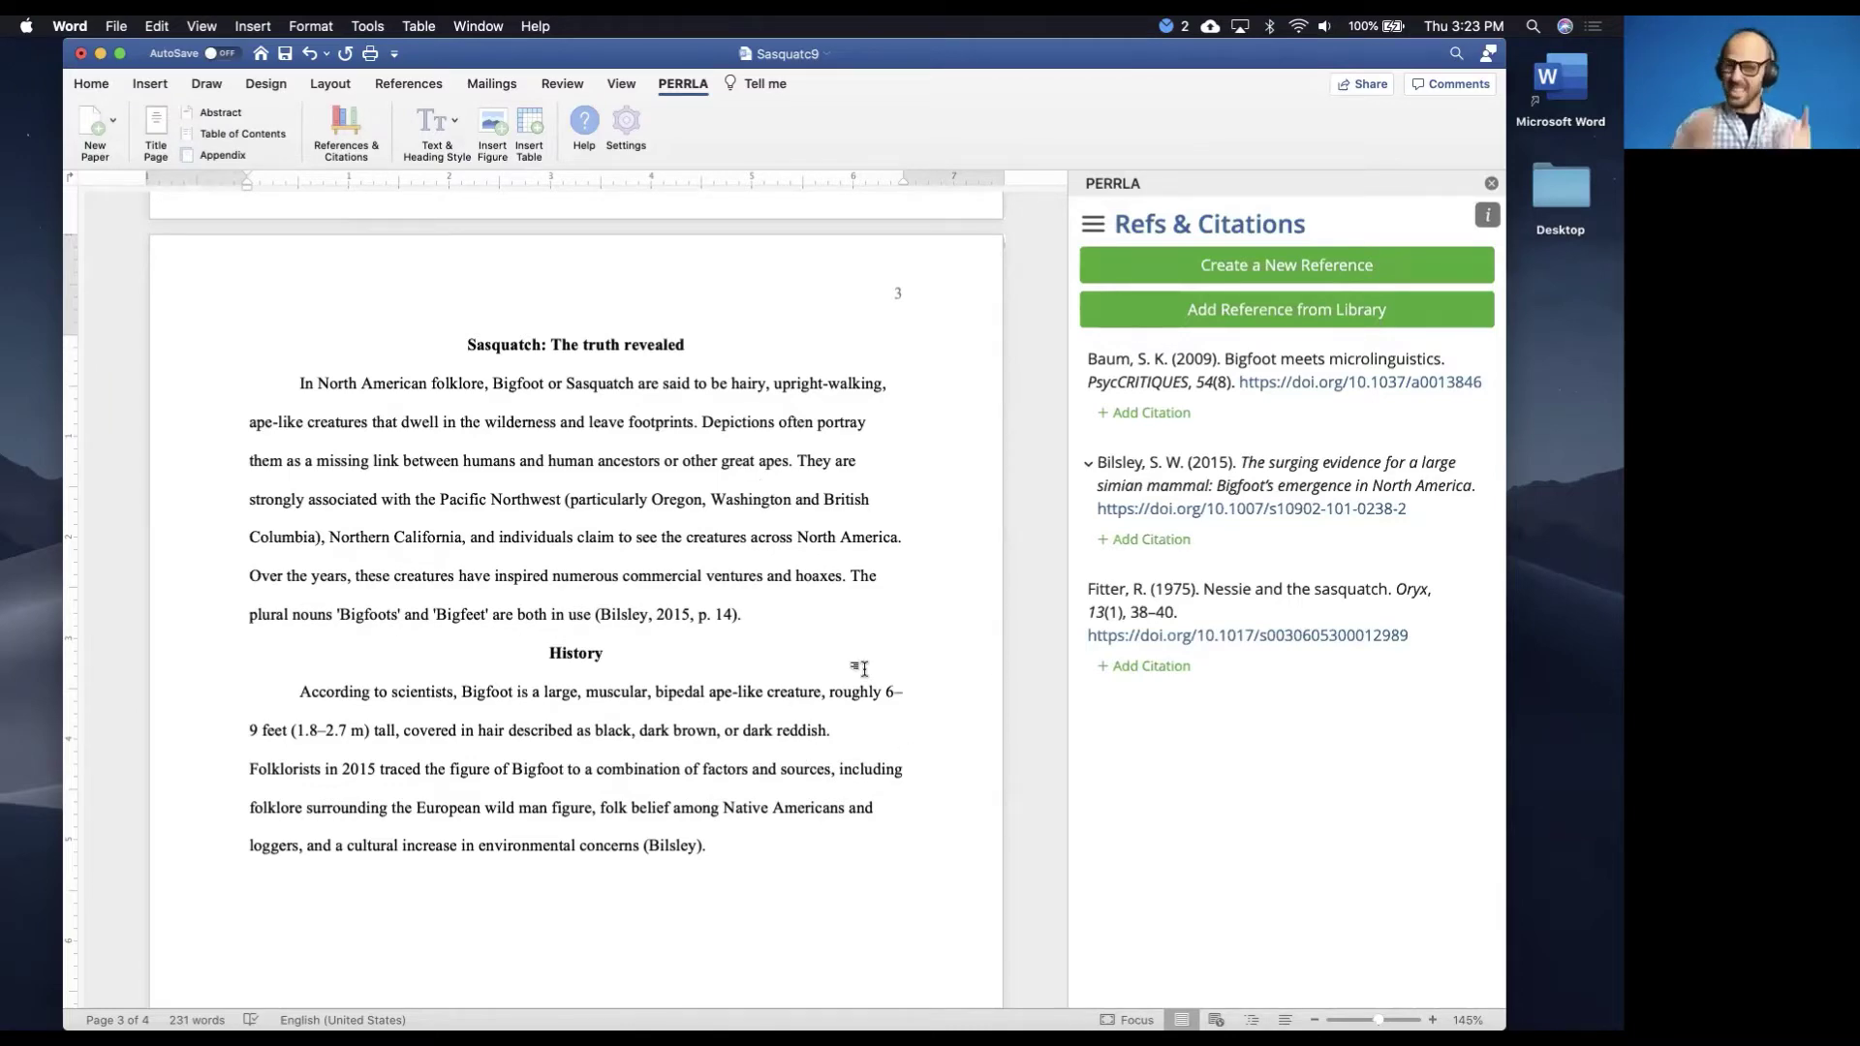
Switch to Chrome and bring up the PERRLA Online dashboard, comparing it with the Sasquatch paper in Word
key(ctrl+Left)
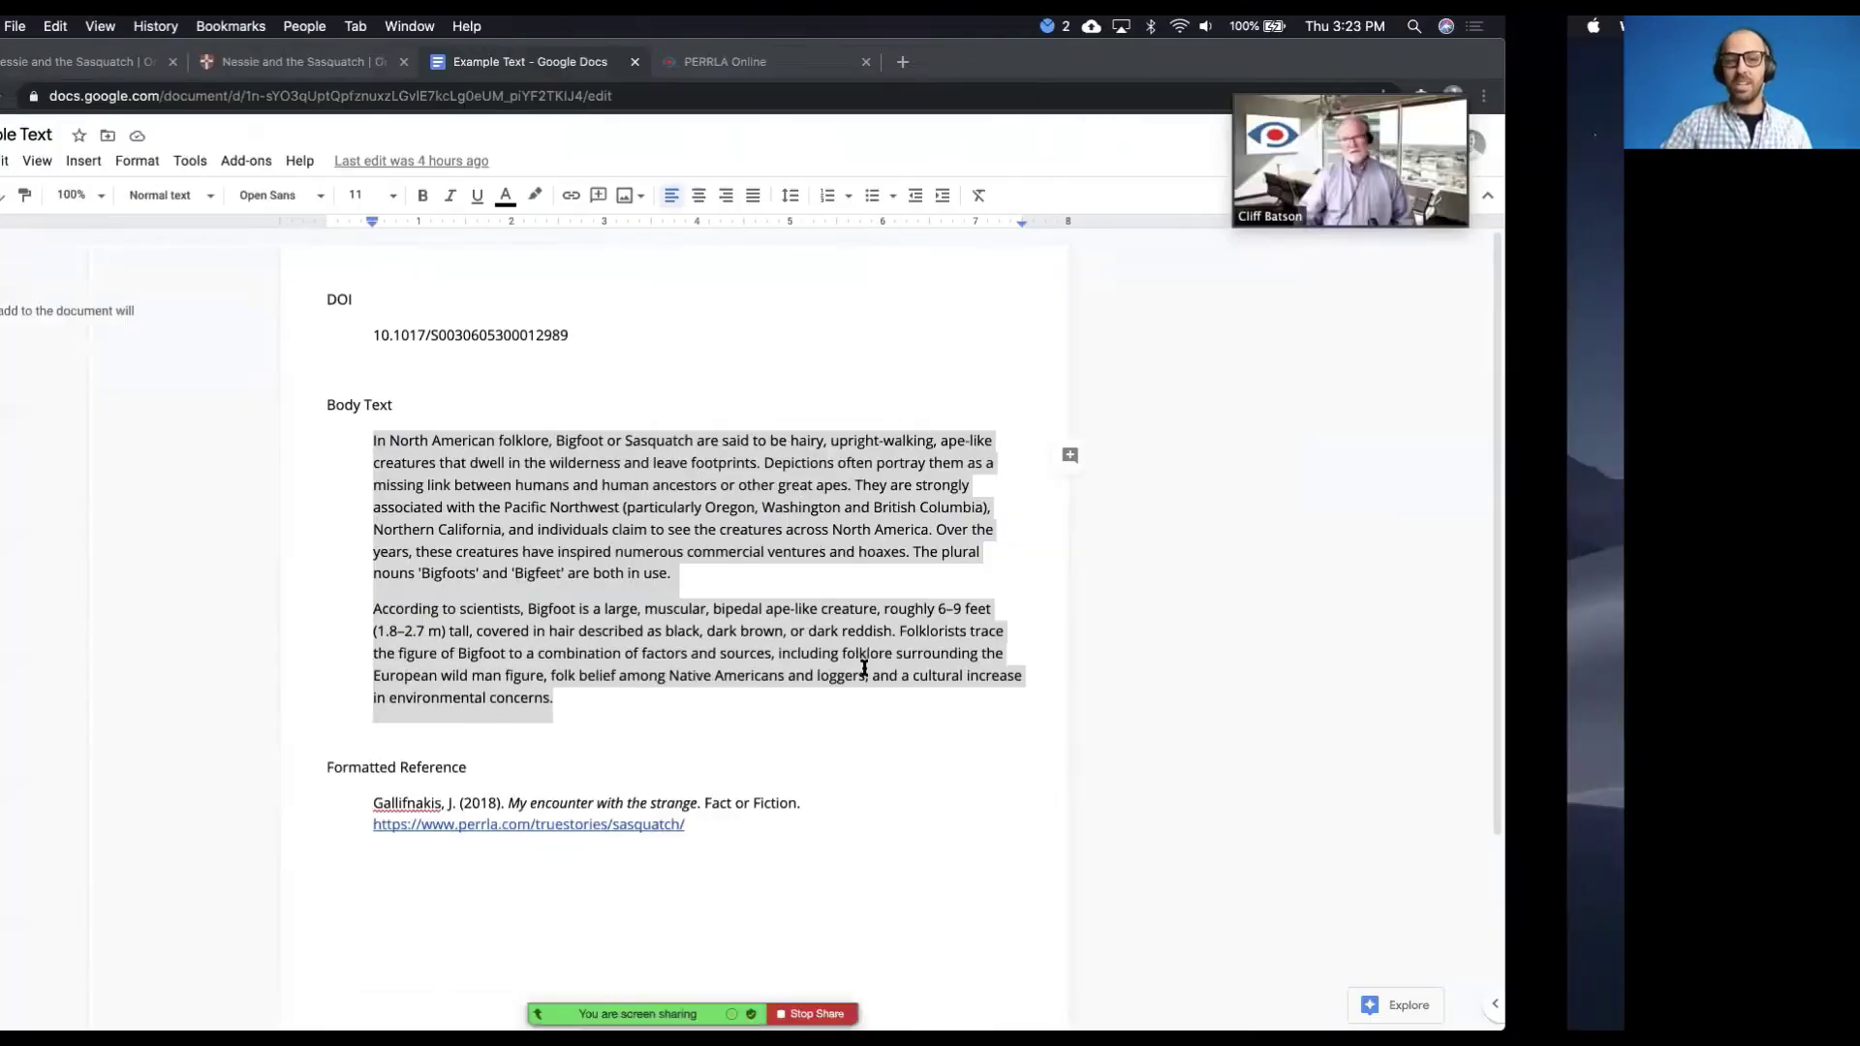
click(861, 62)
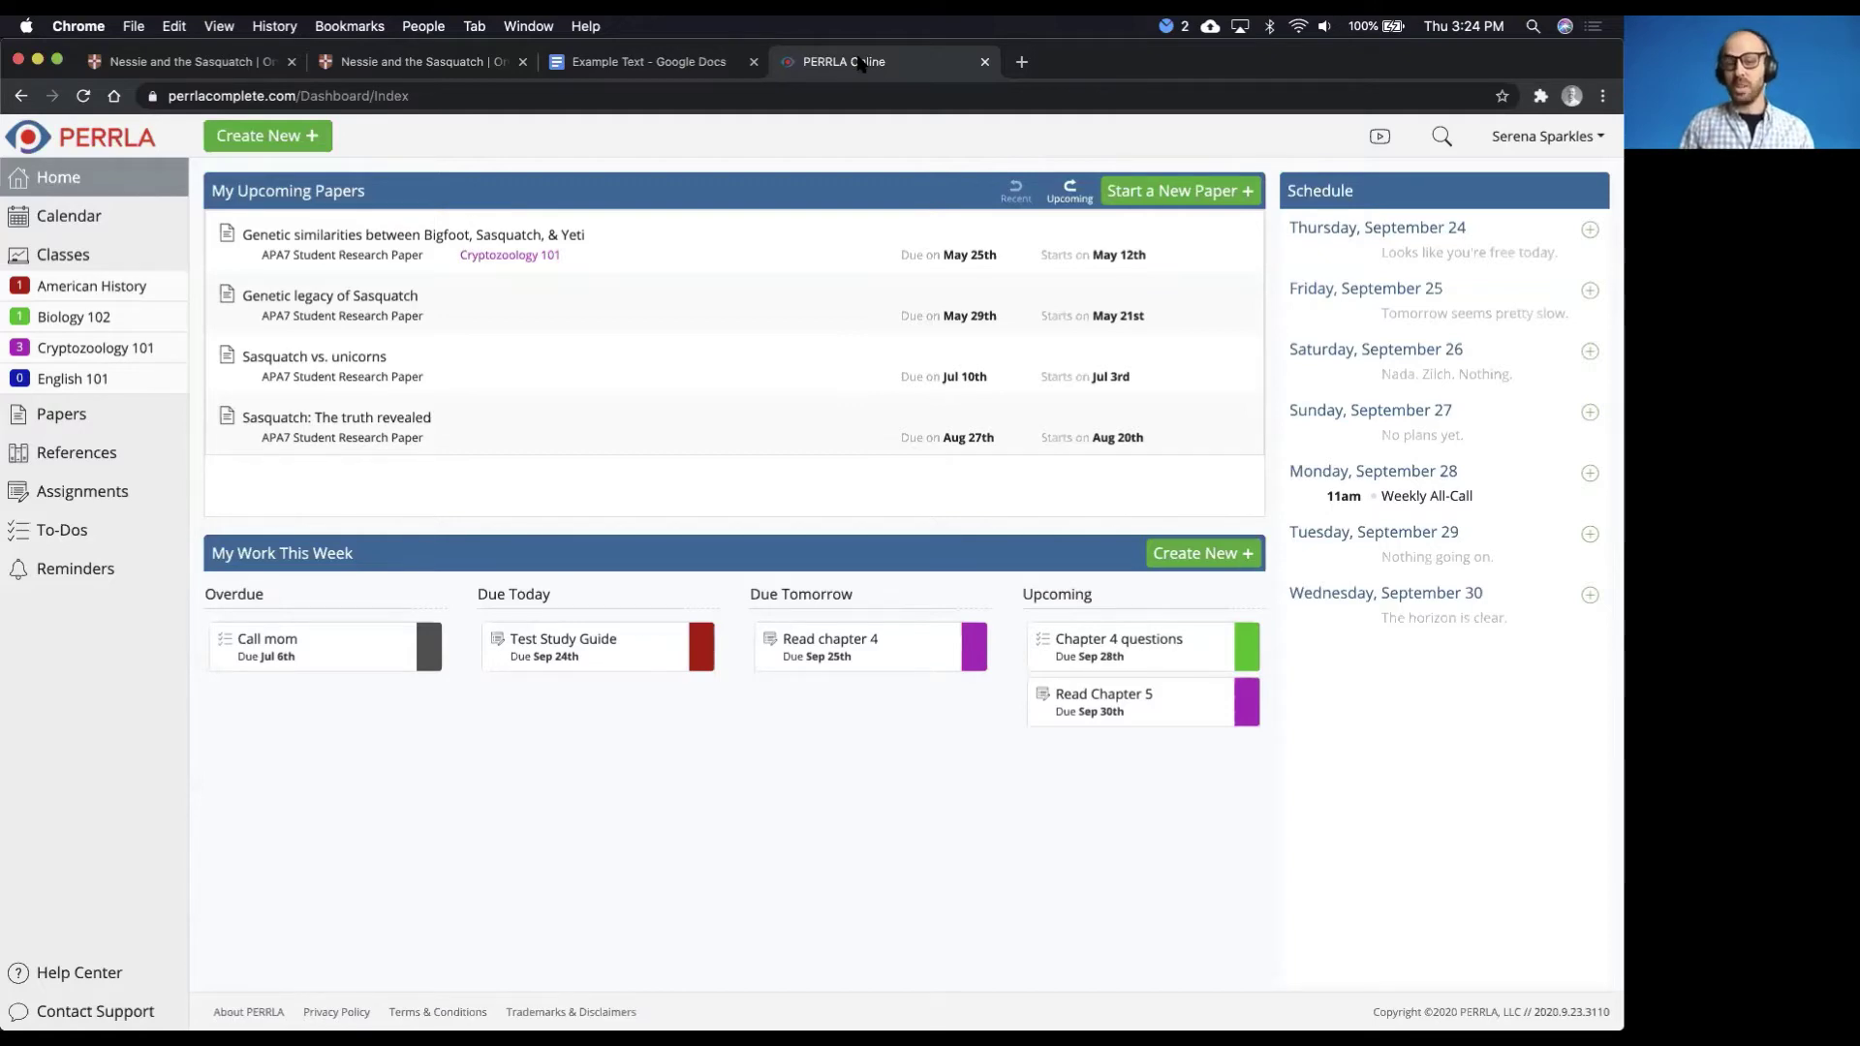
key(ctrl+Right)
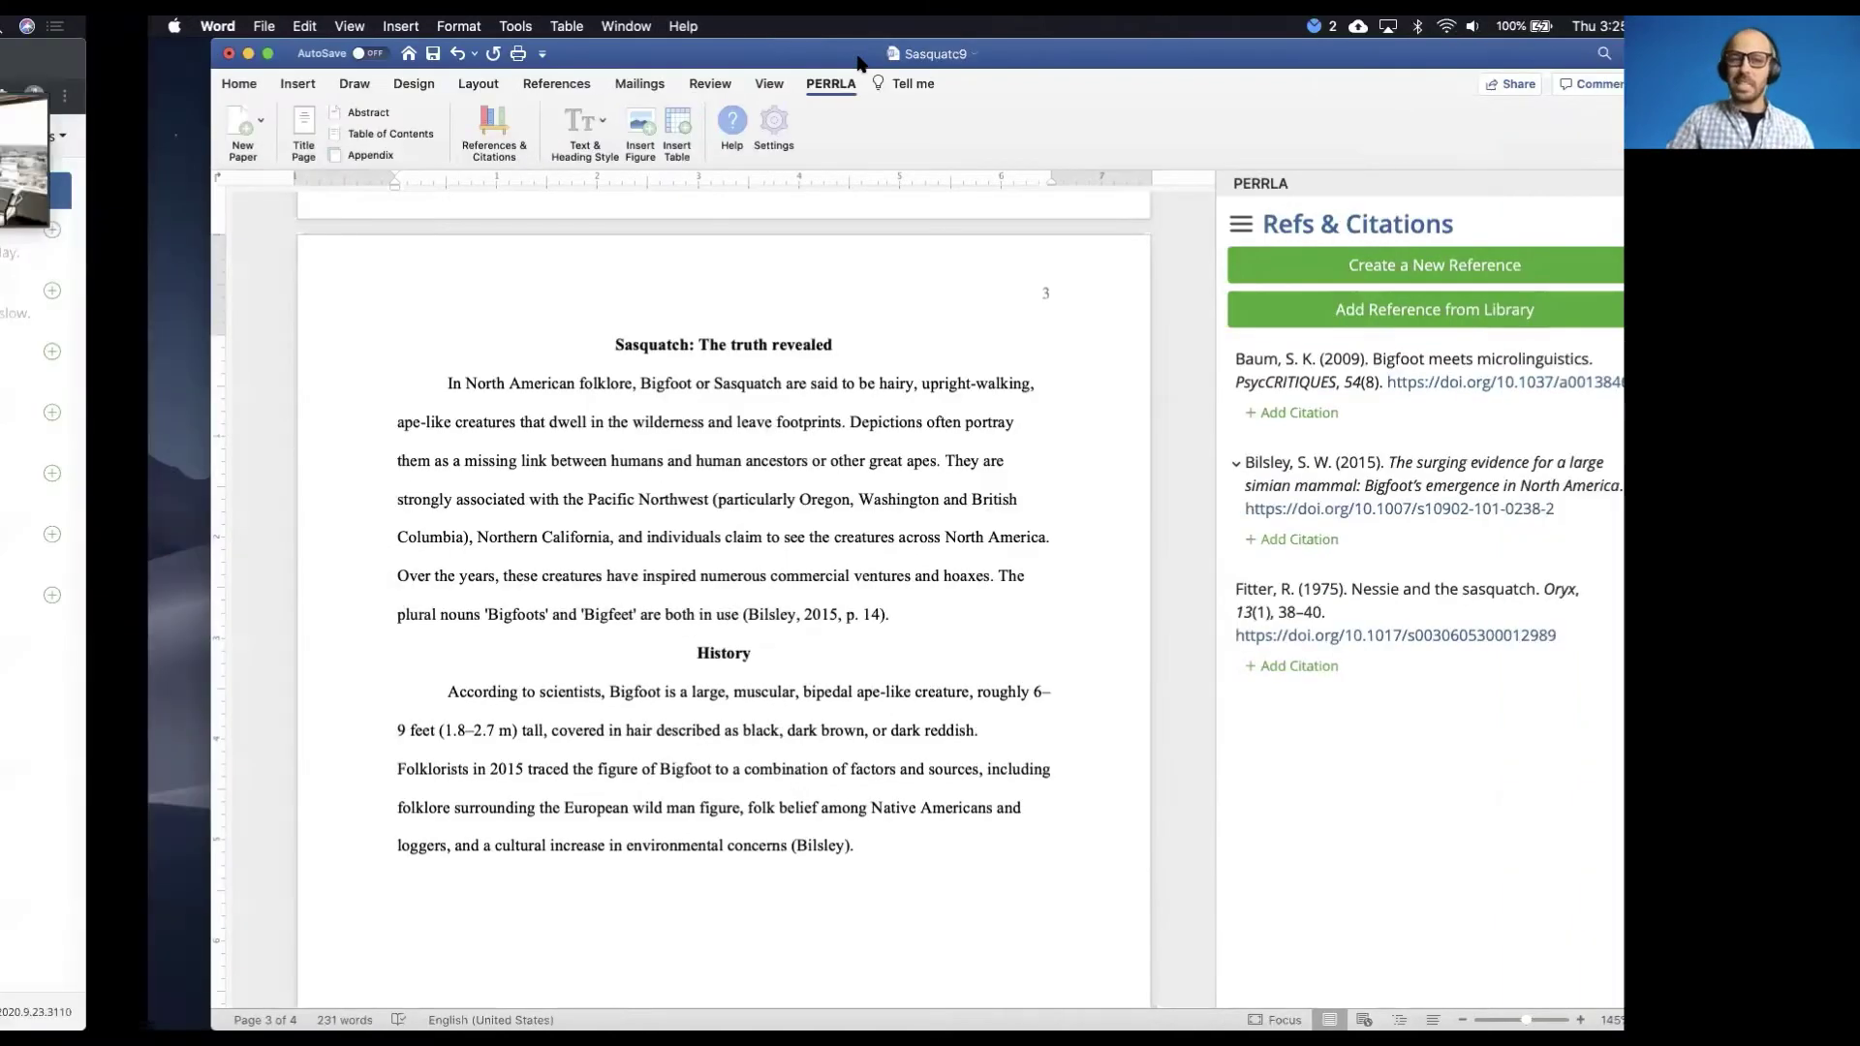
key(ctrl+Left)
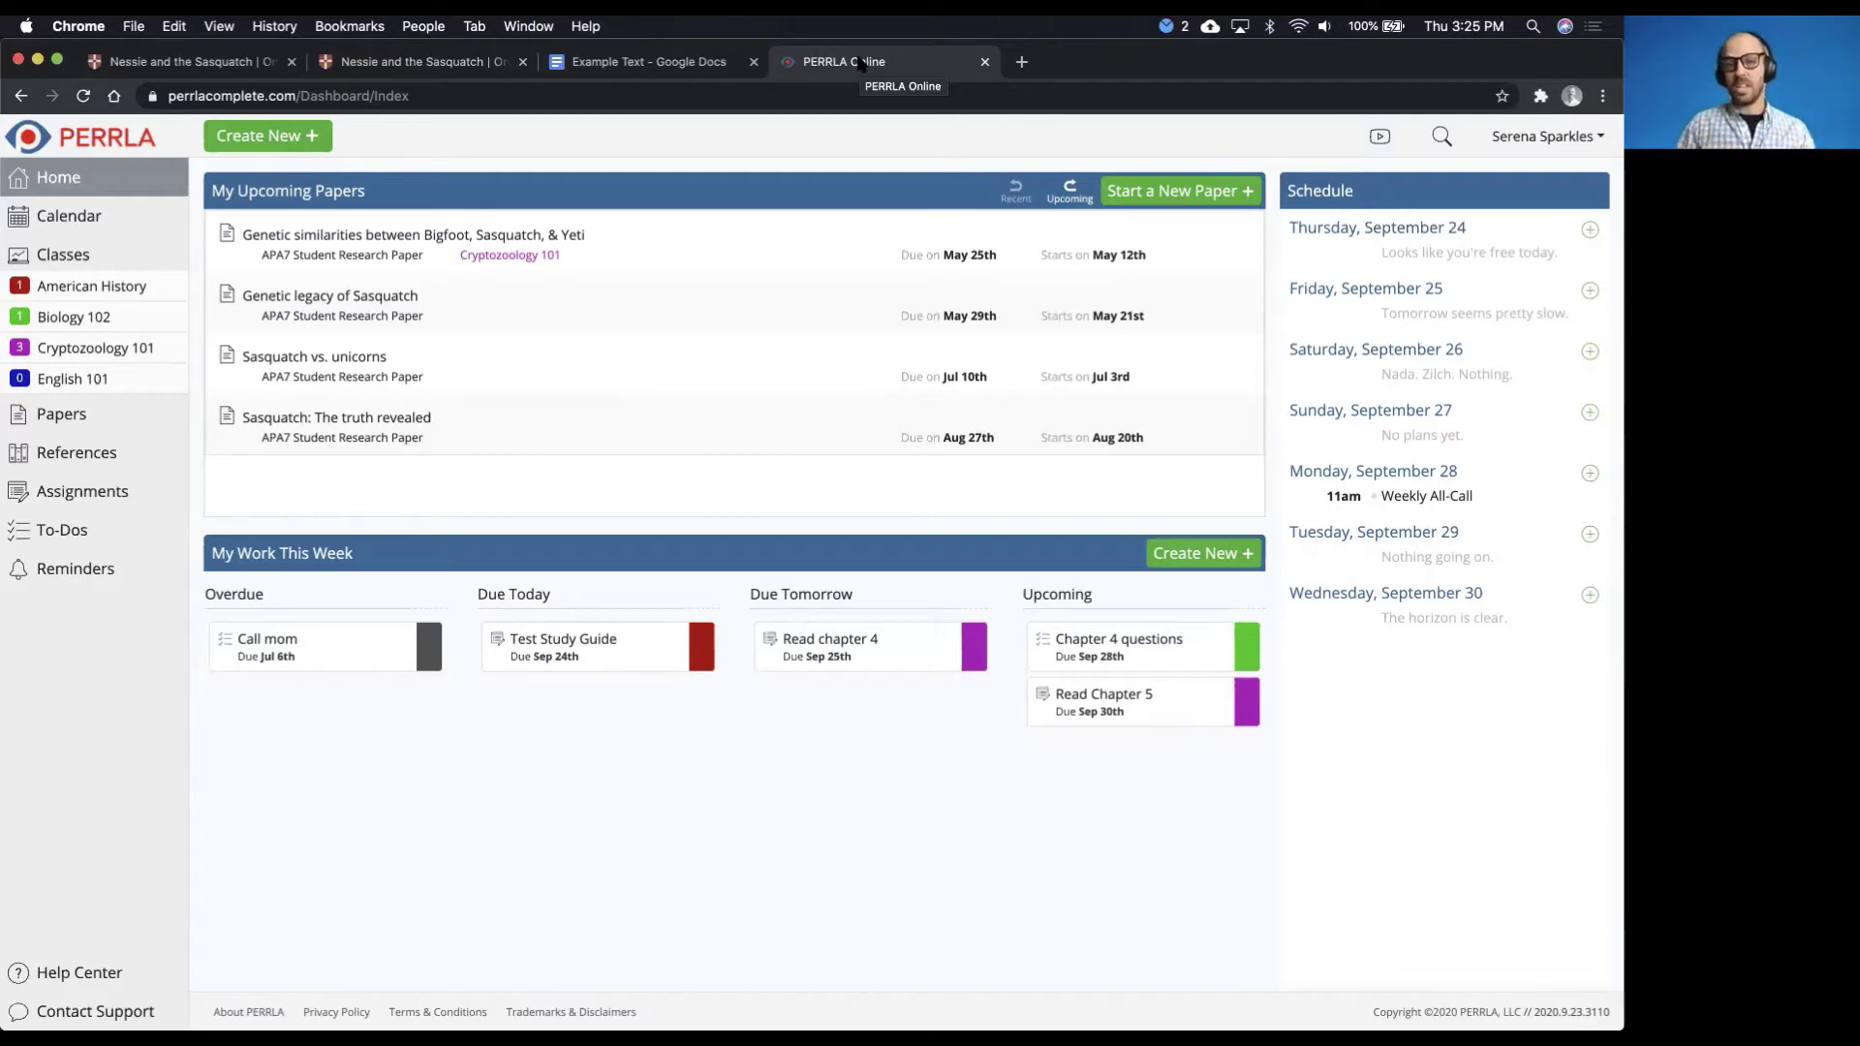
key(ctrl+Right)
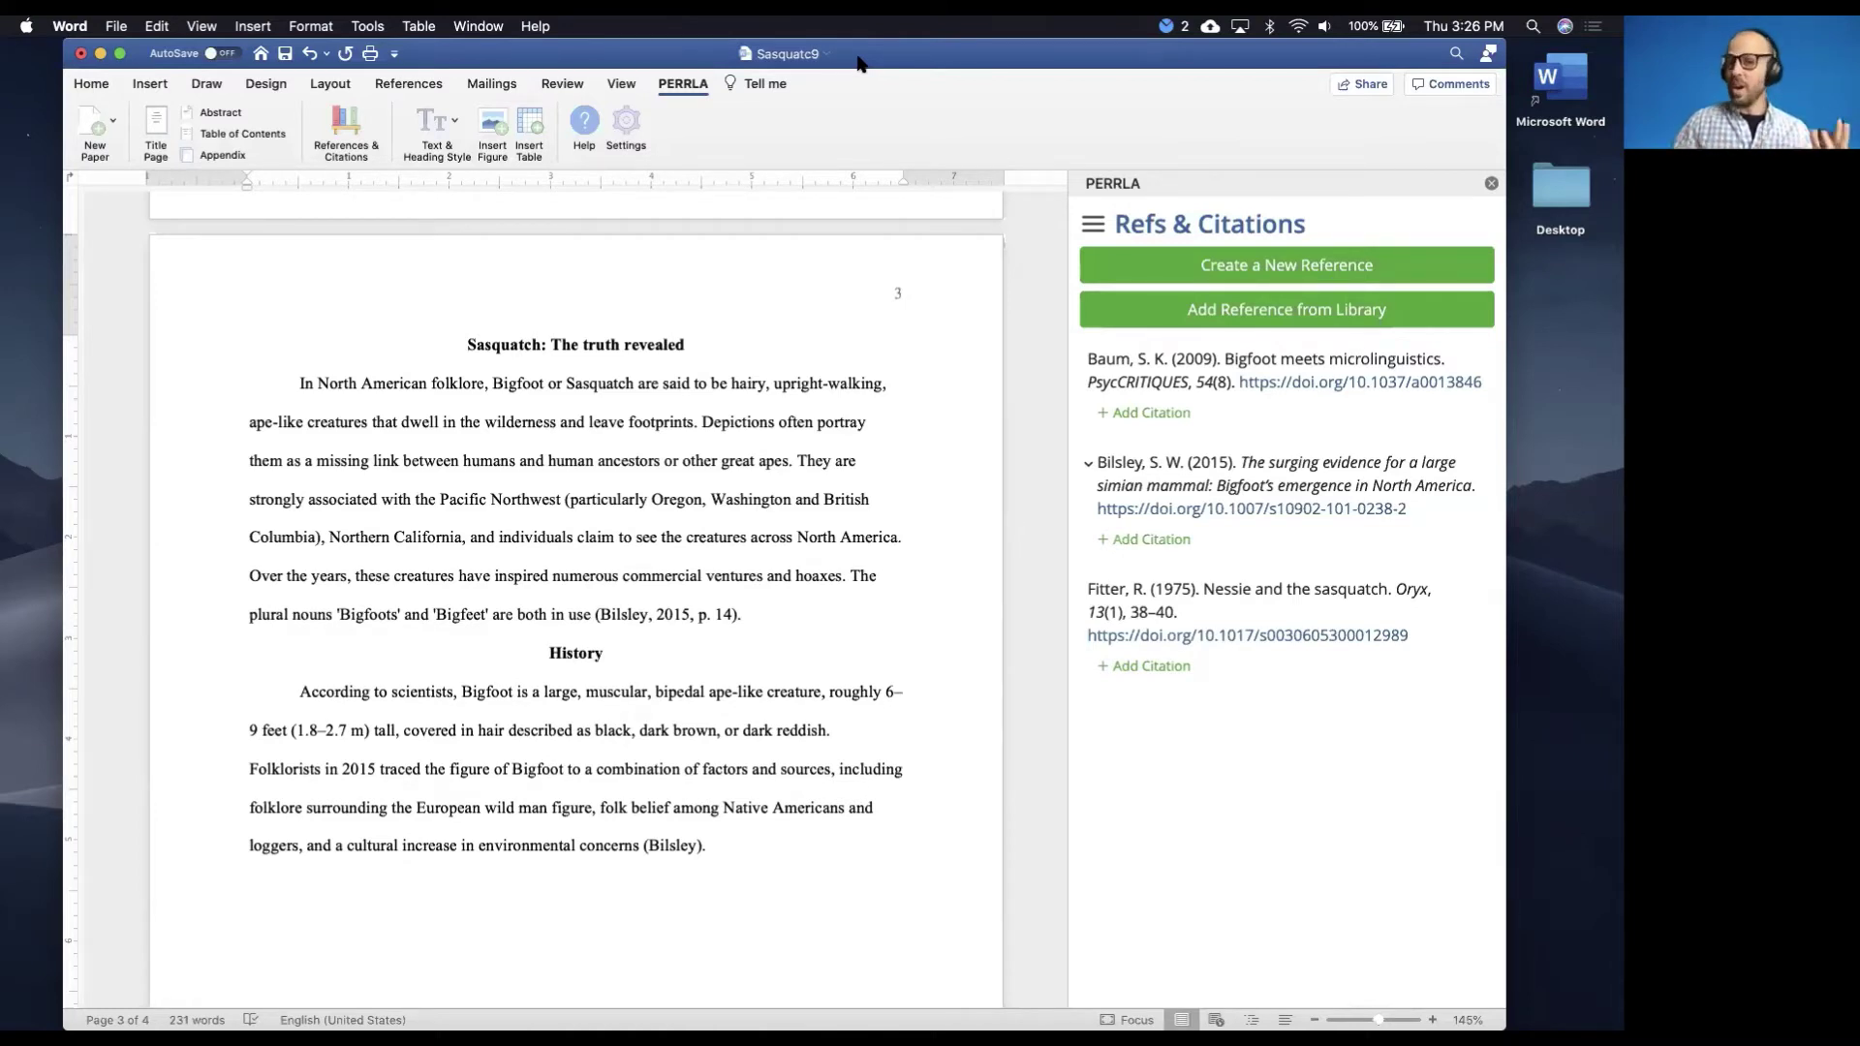
key(ctrl+Left)
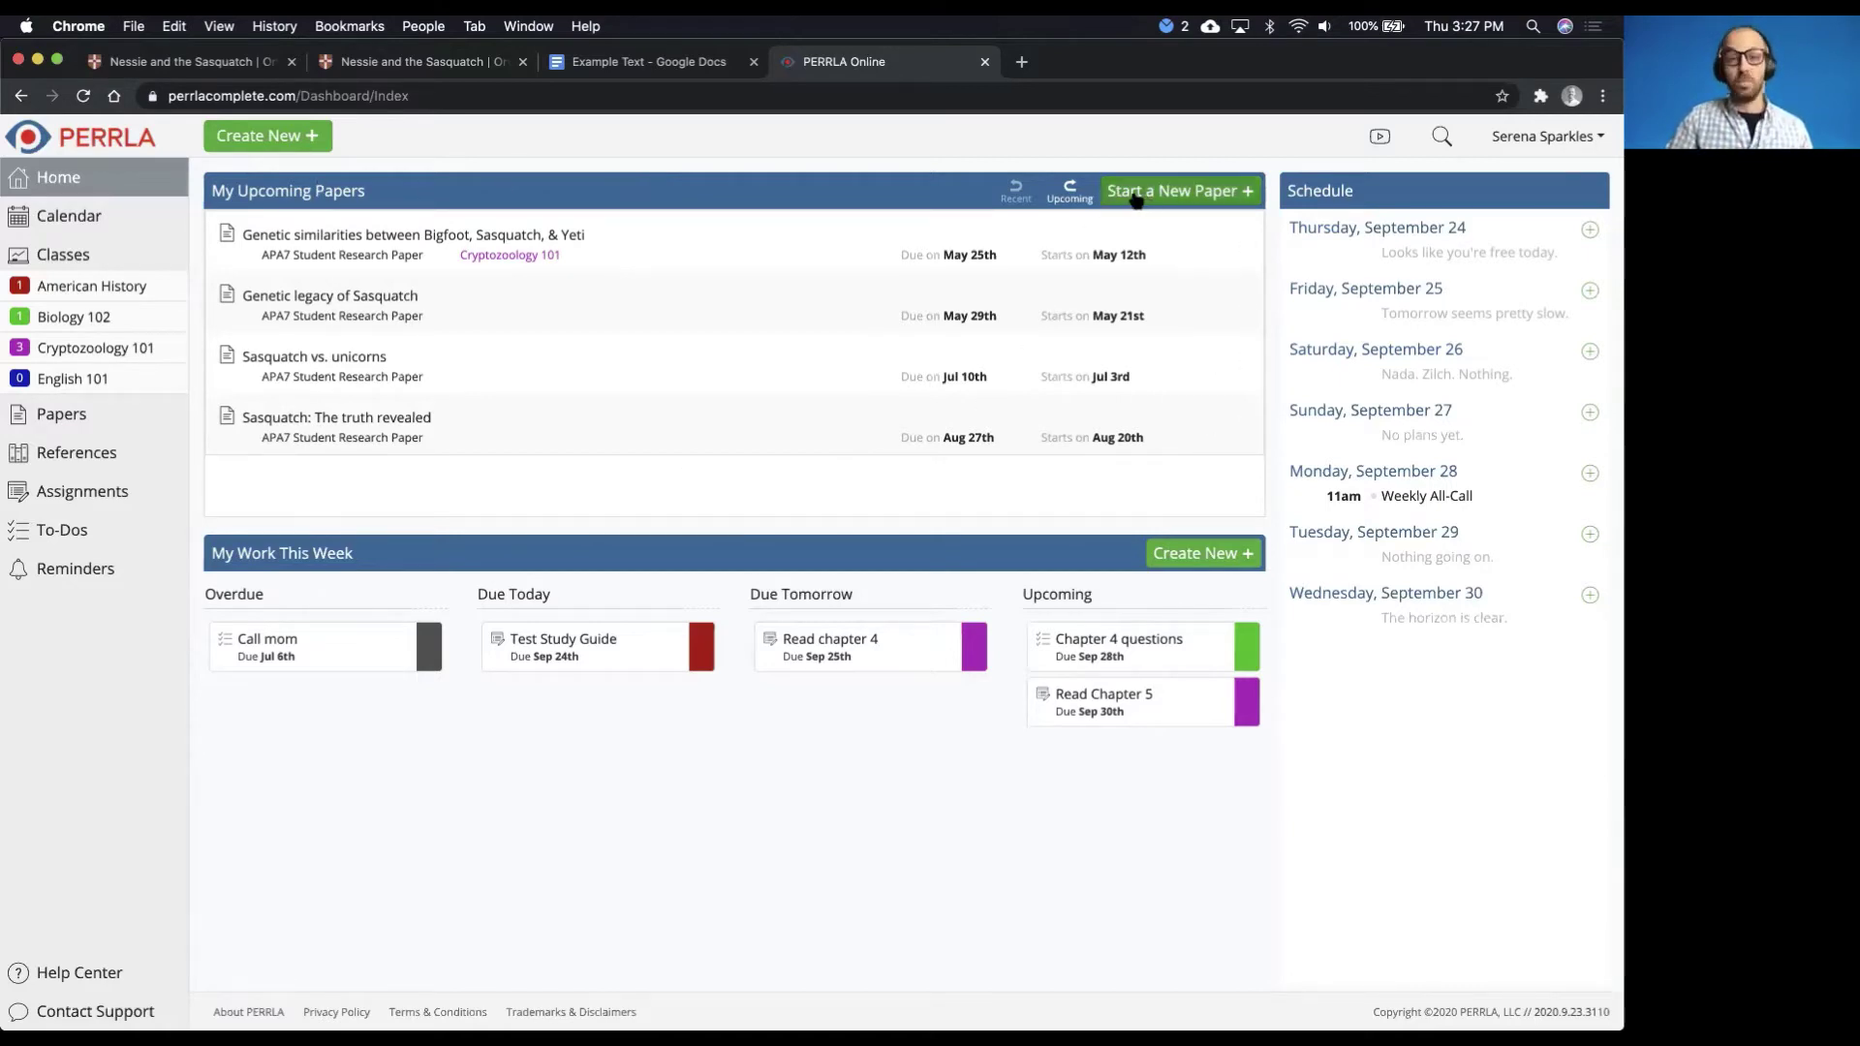
Start a new APA 7 student research paper in PERRLA Online and title it "Genetic variance in Bigfeet"
click(301, 139)
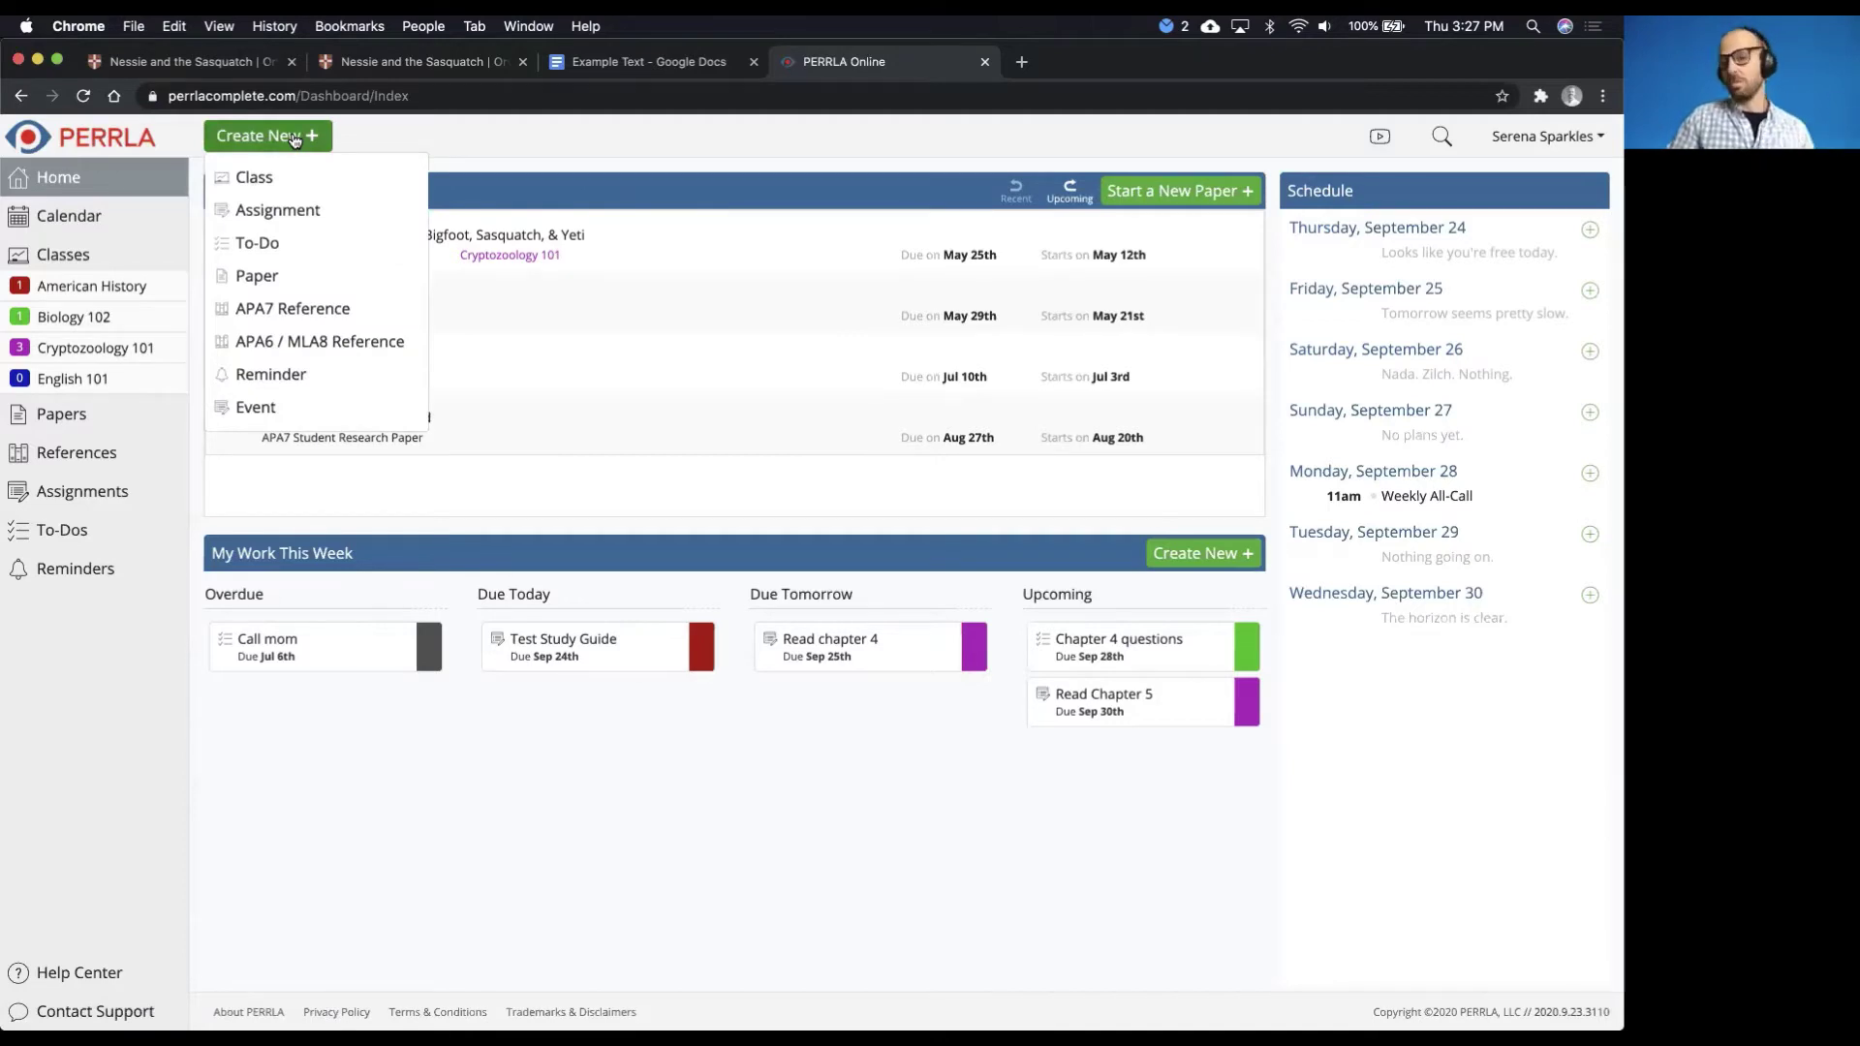
click(298, 278)
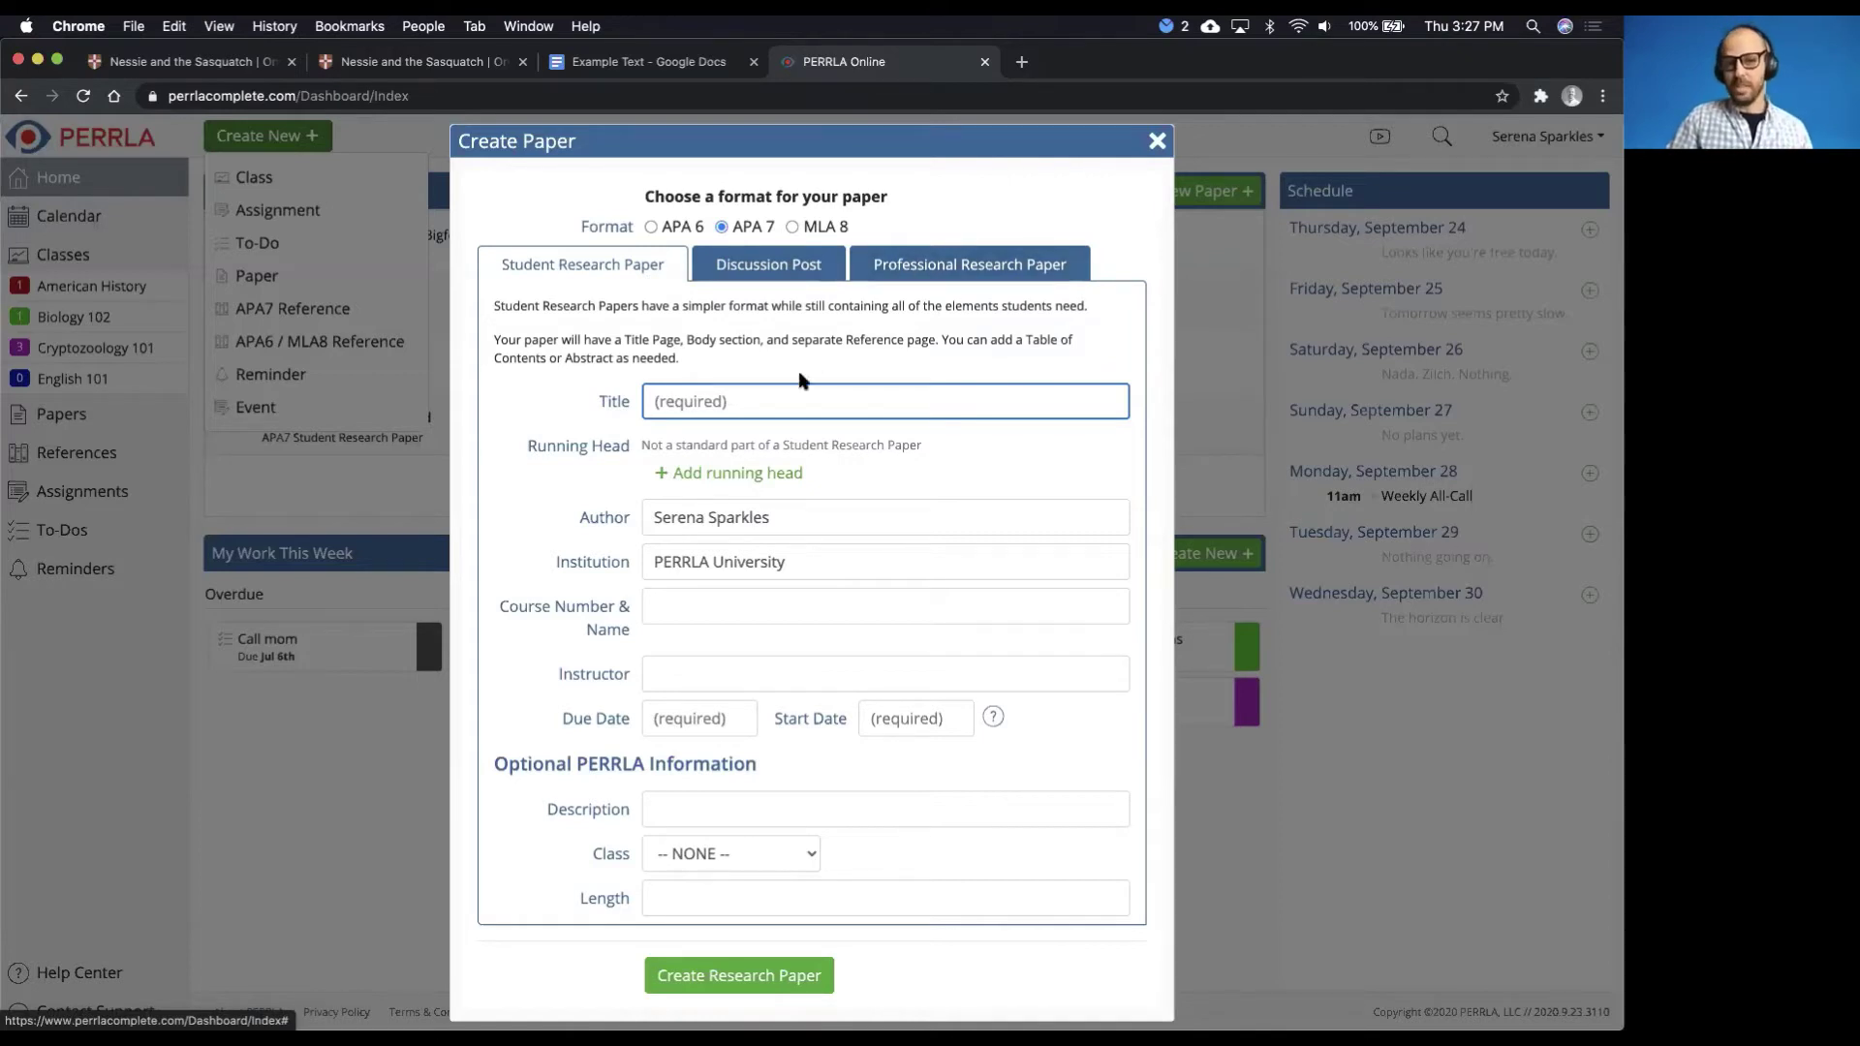
click(773, 402)
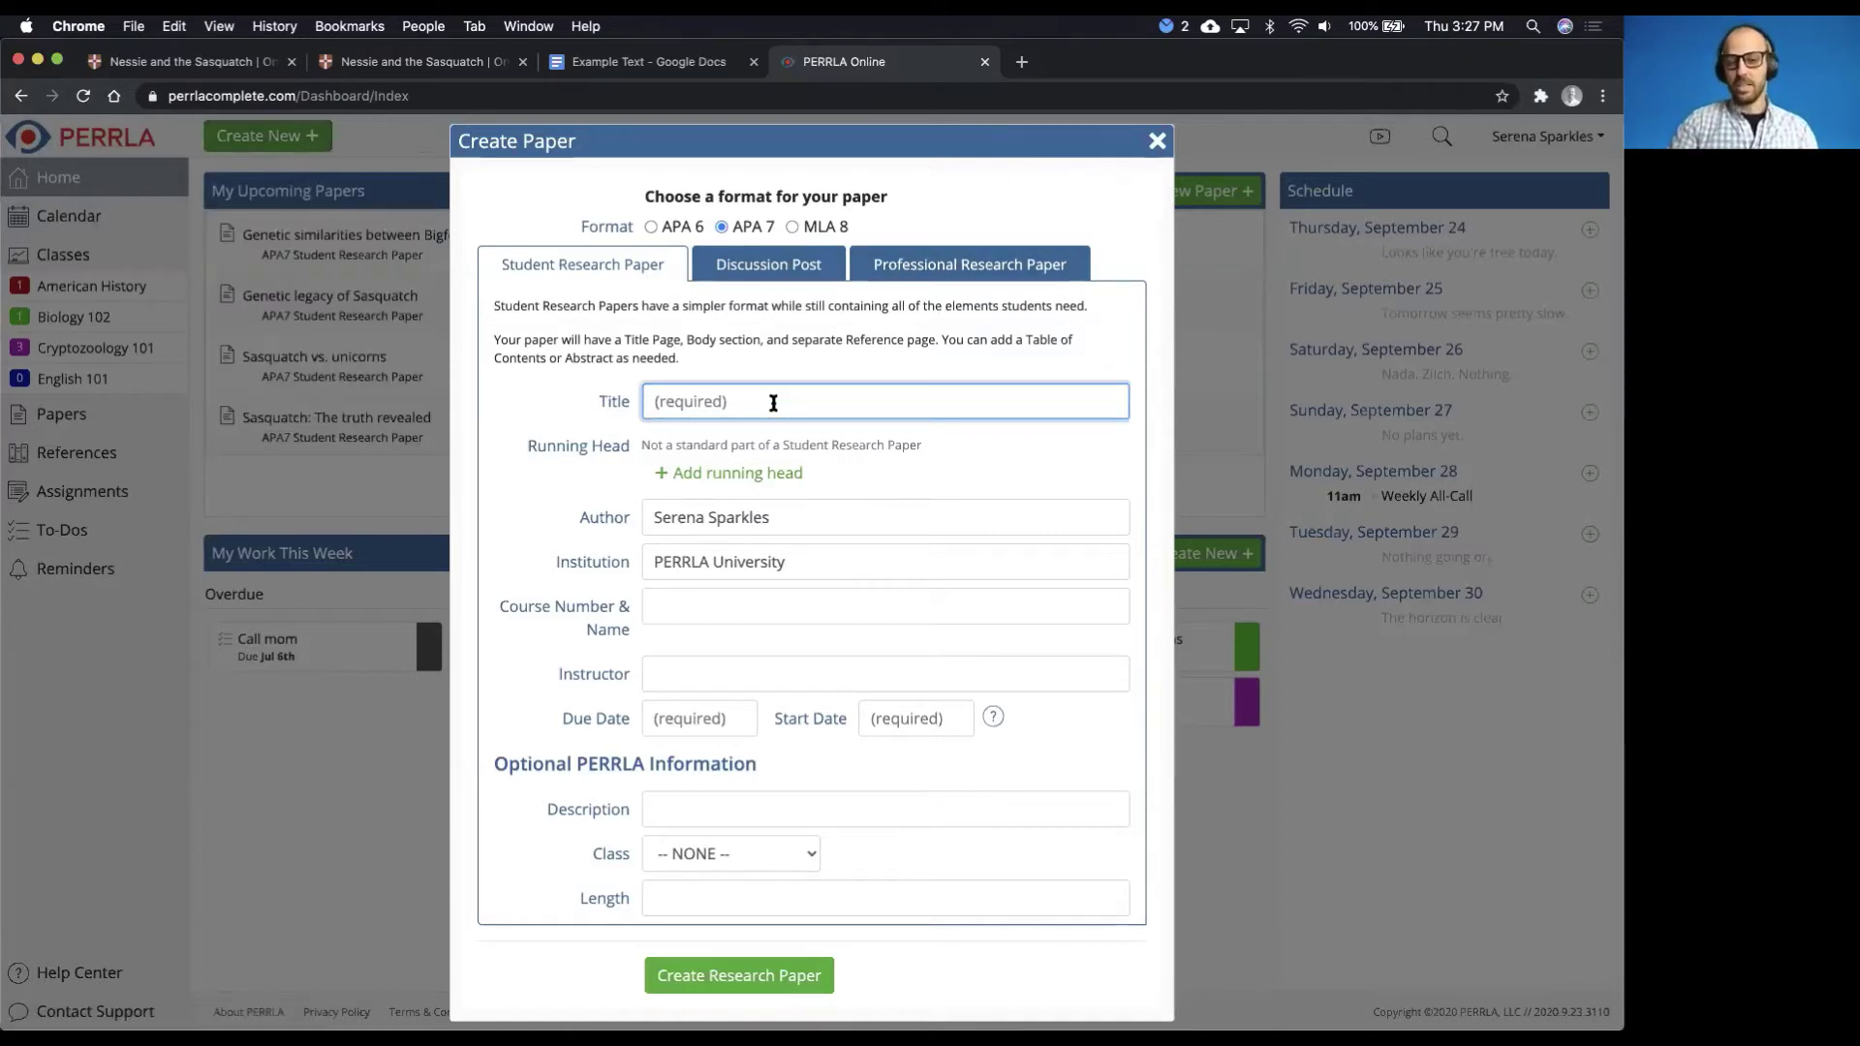
text(Genetic v)
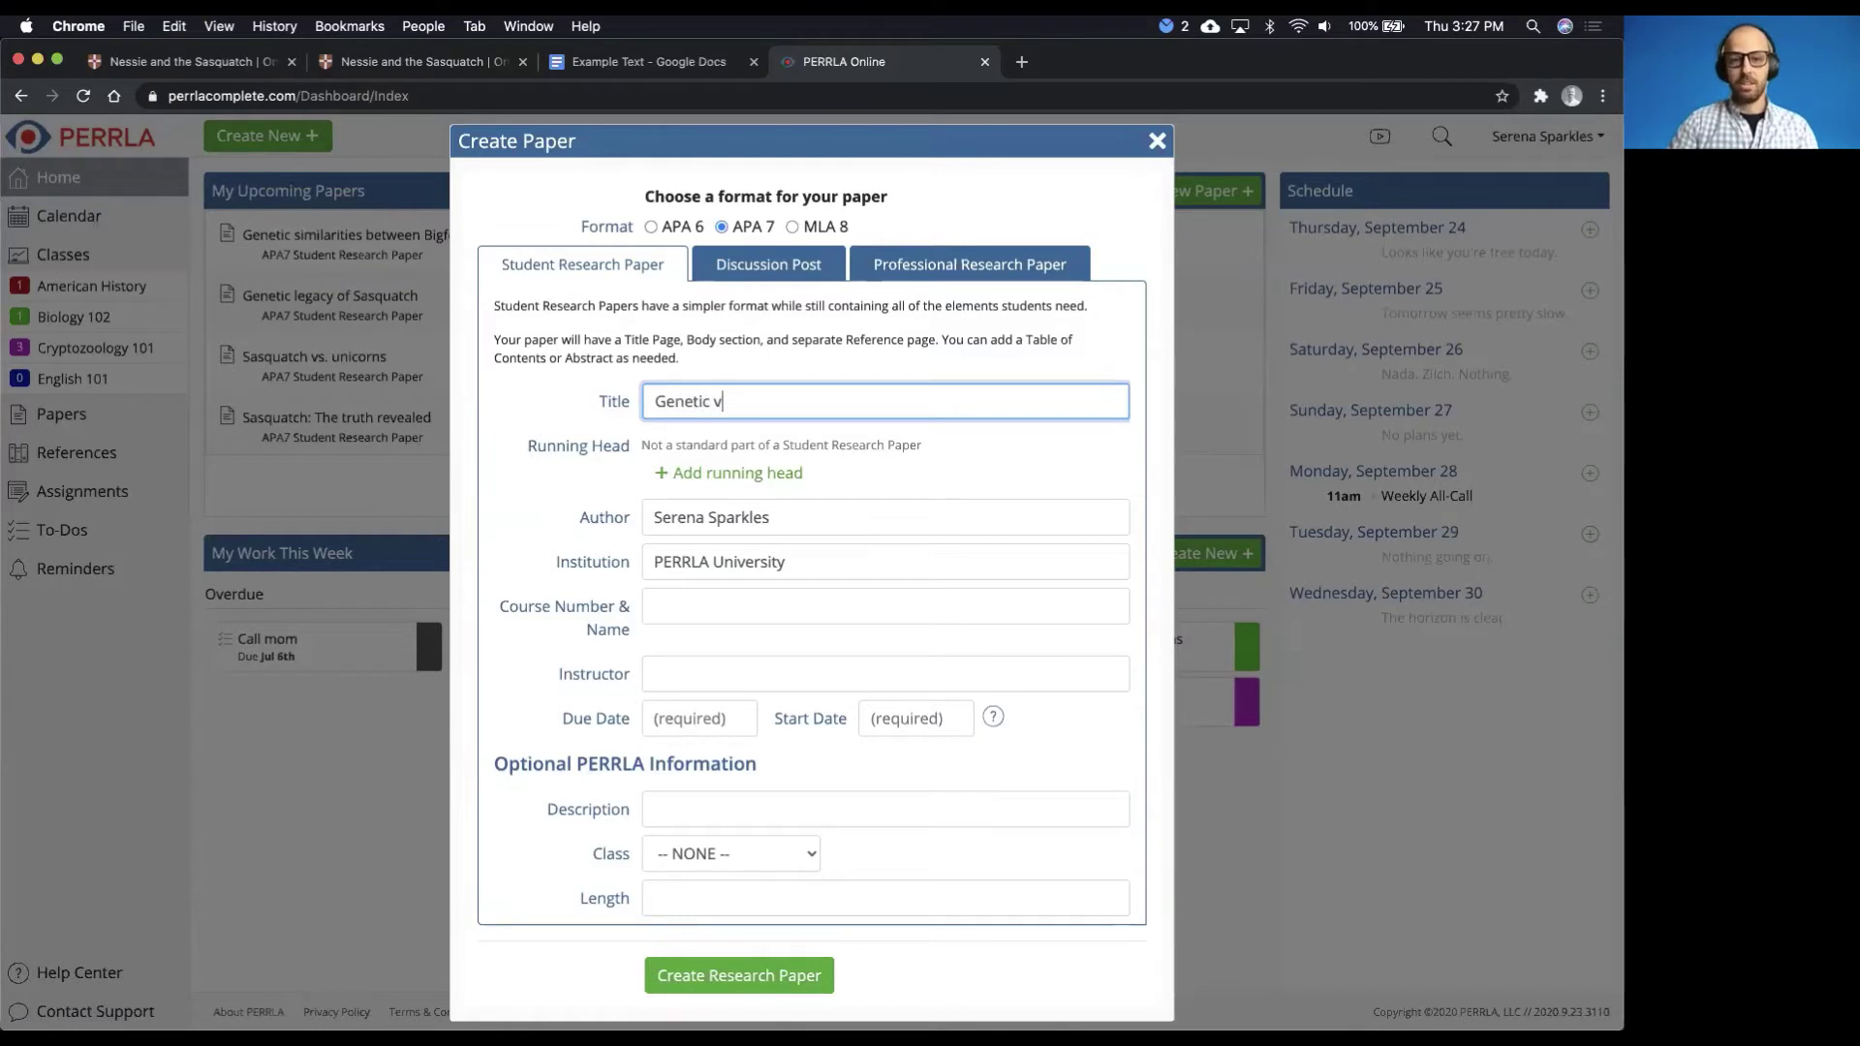
text(ariance in Bigf)
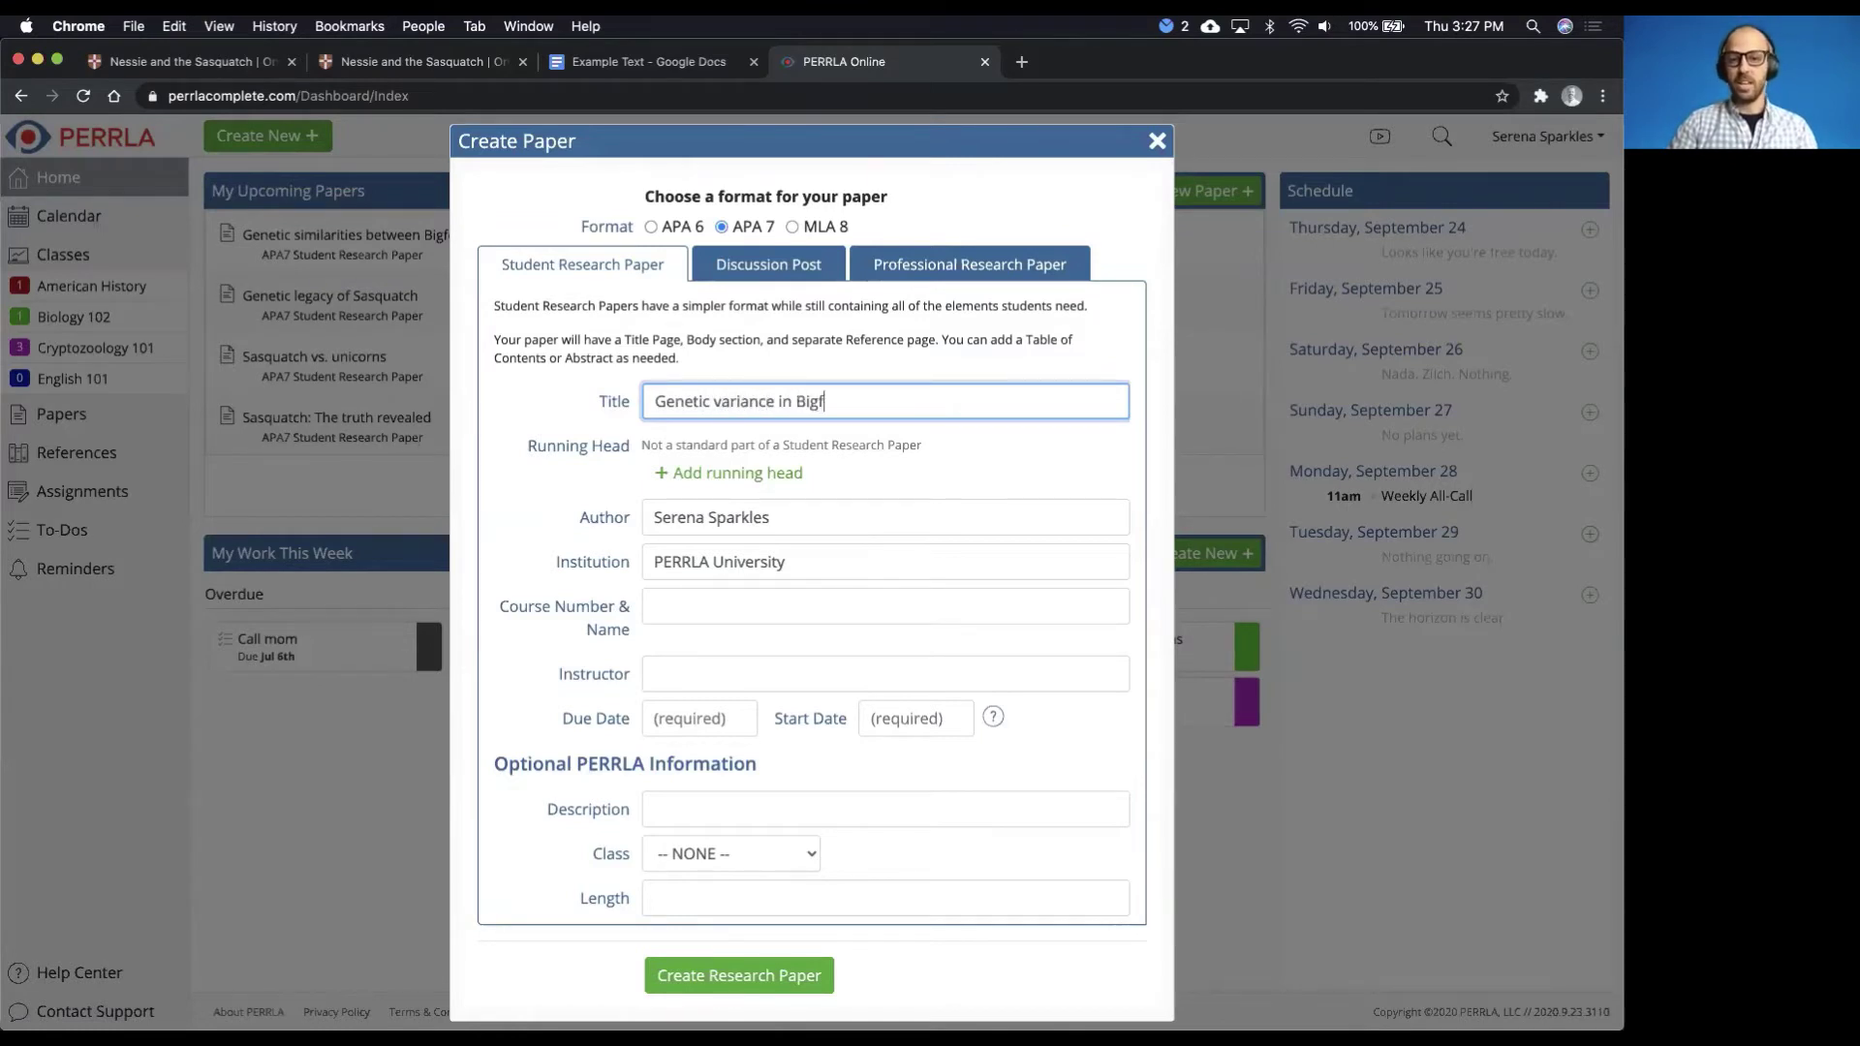
text(eet)
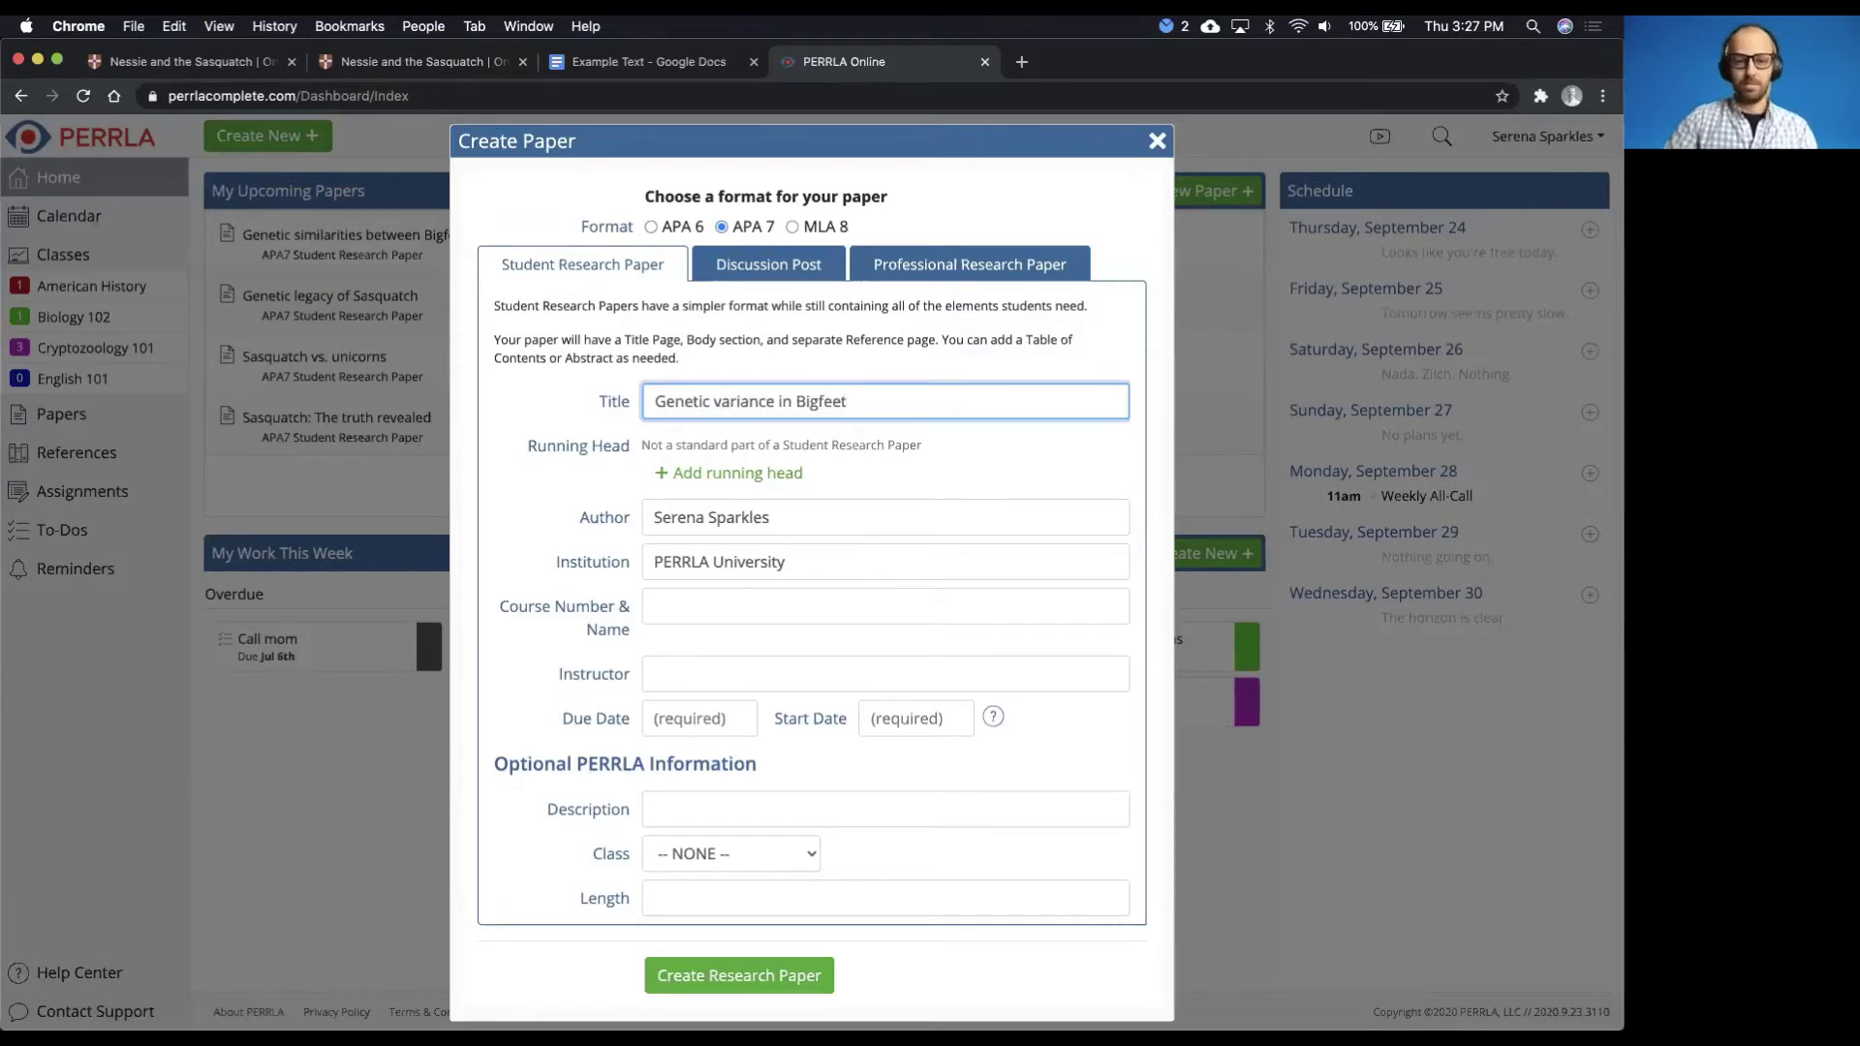
Enter "Cryptozoology 102" as the new paper's course and fill in the instructor's name
click(674, 614)
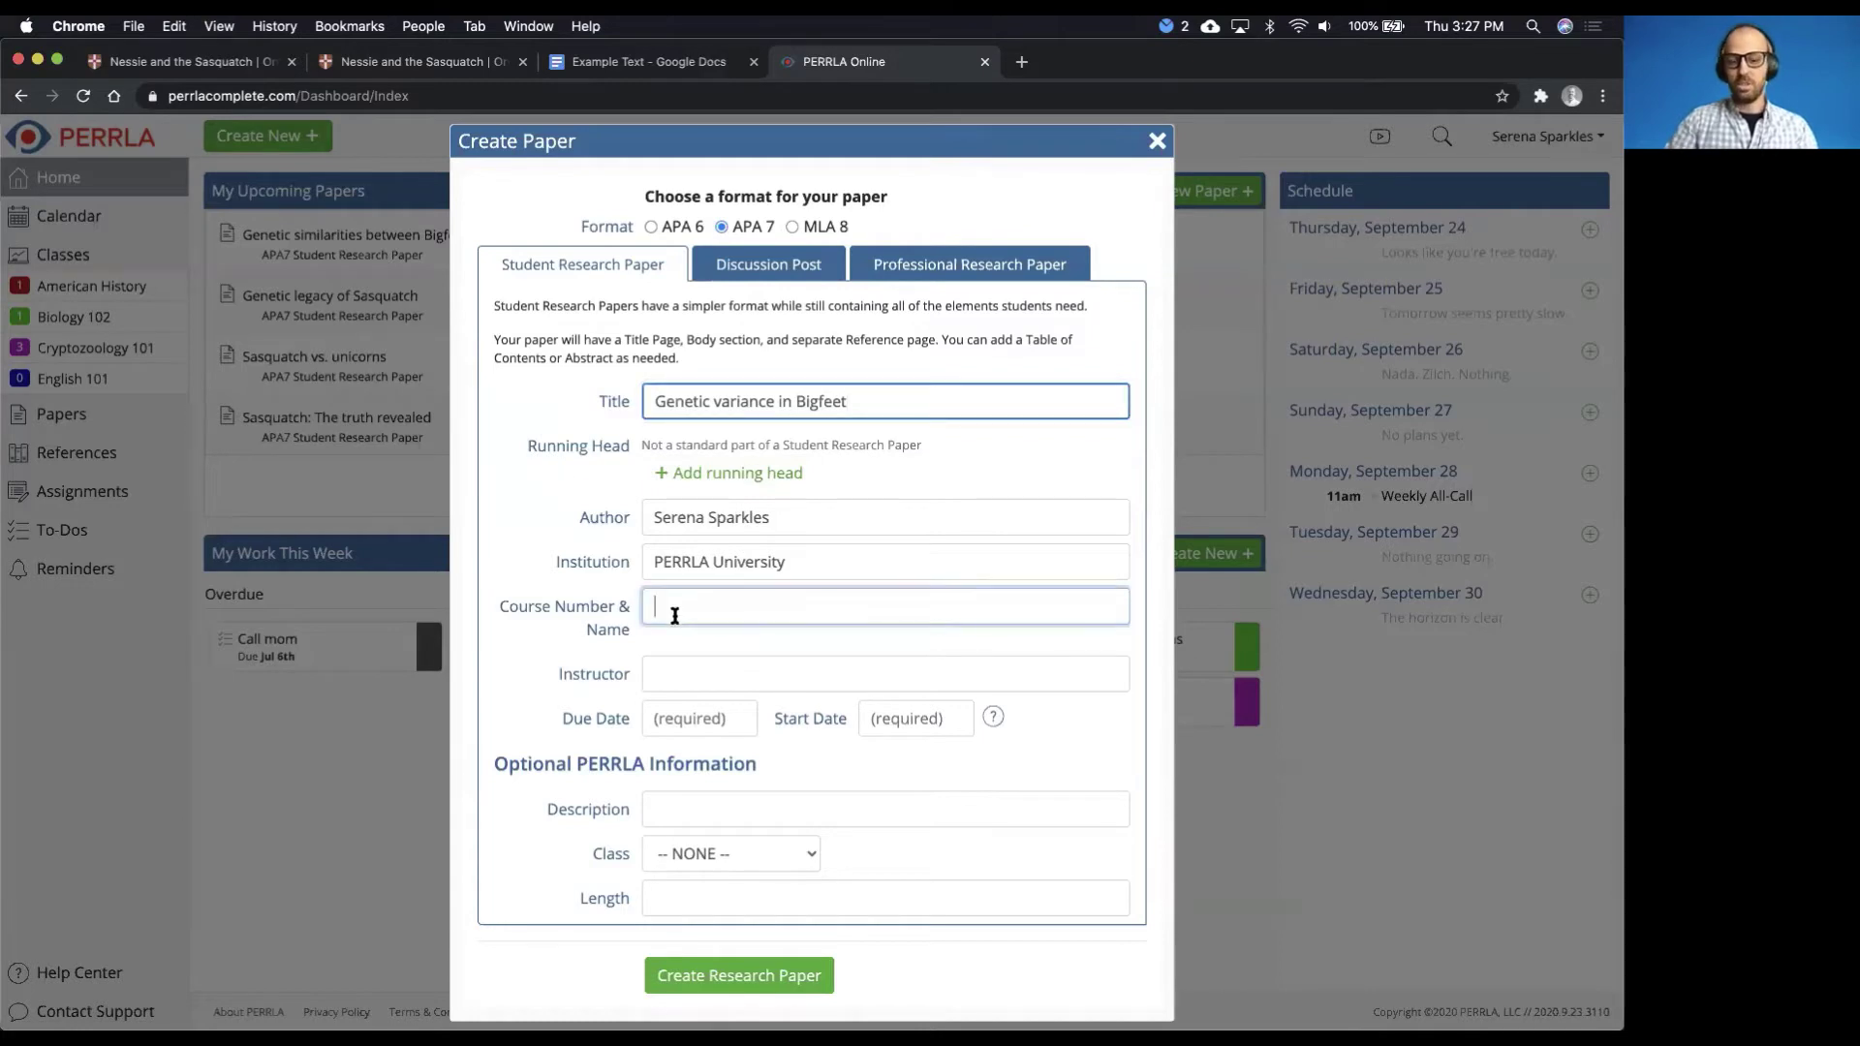
text(Cryptozoology )
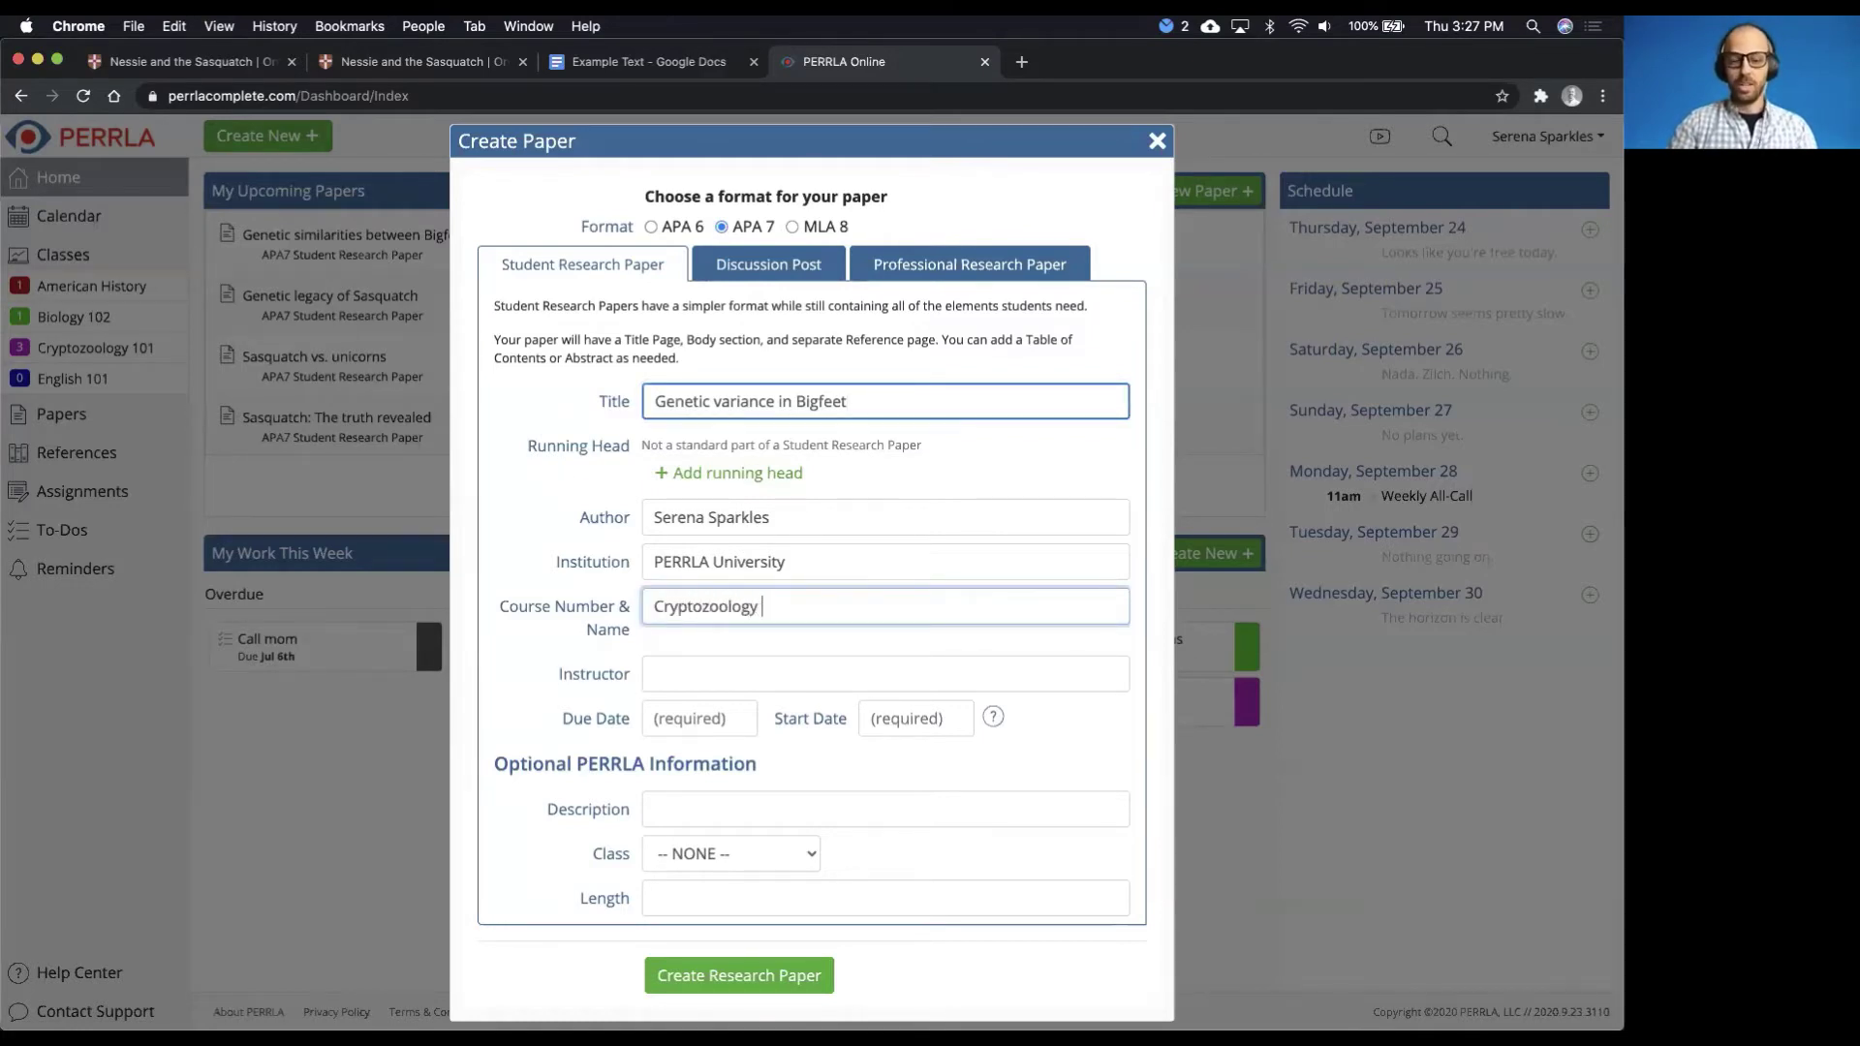
text(102)
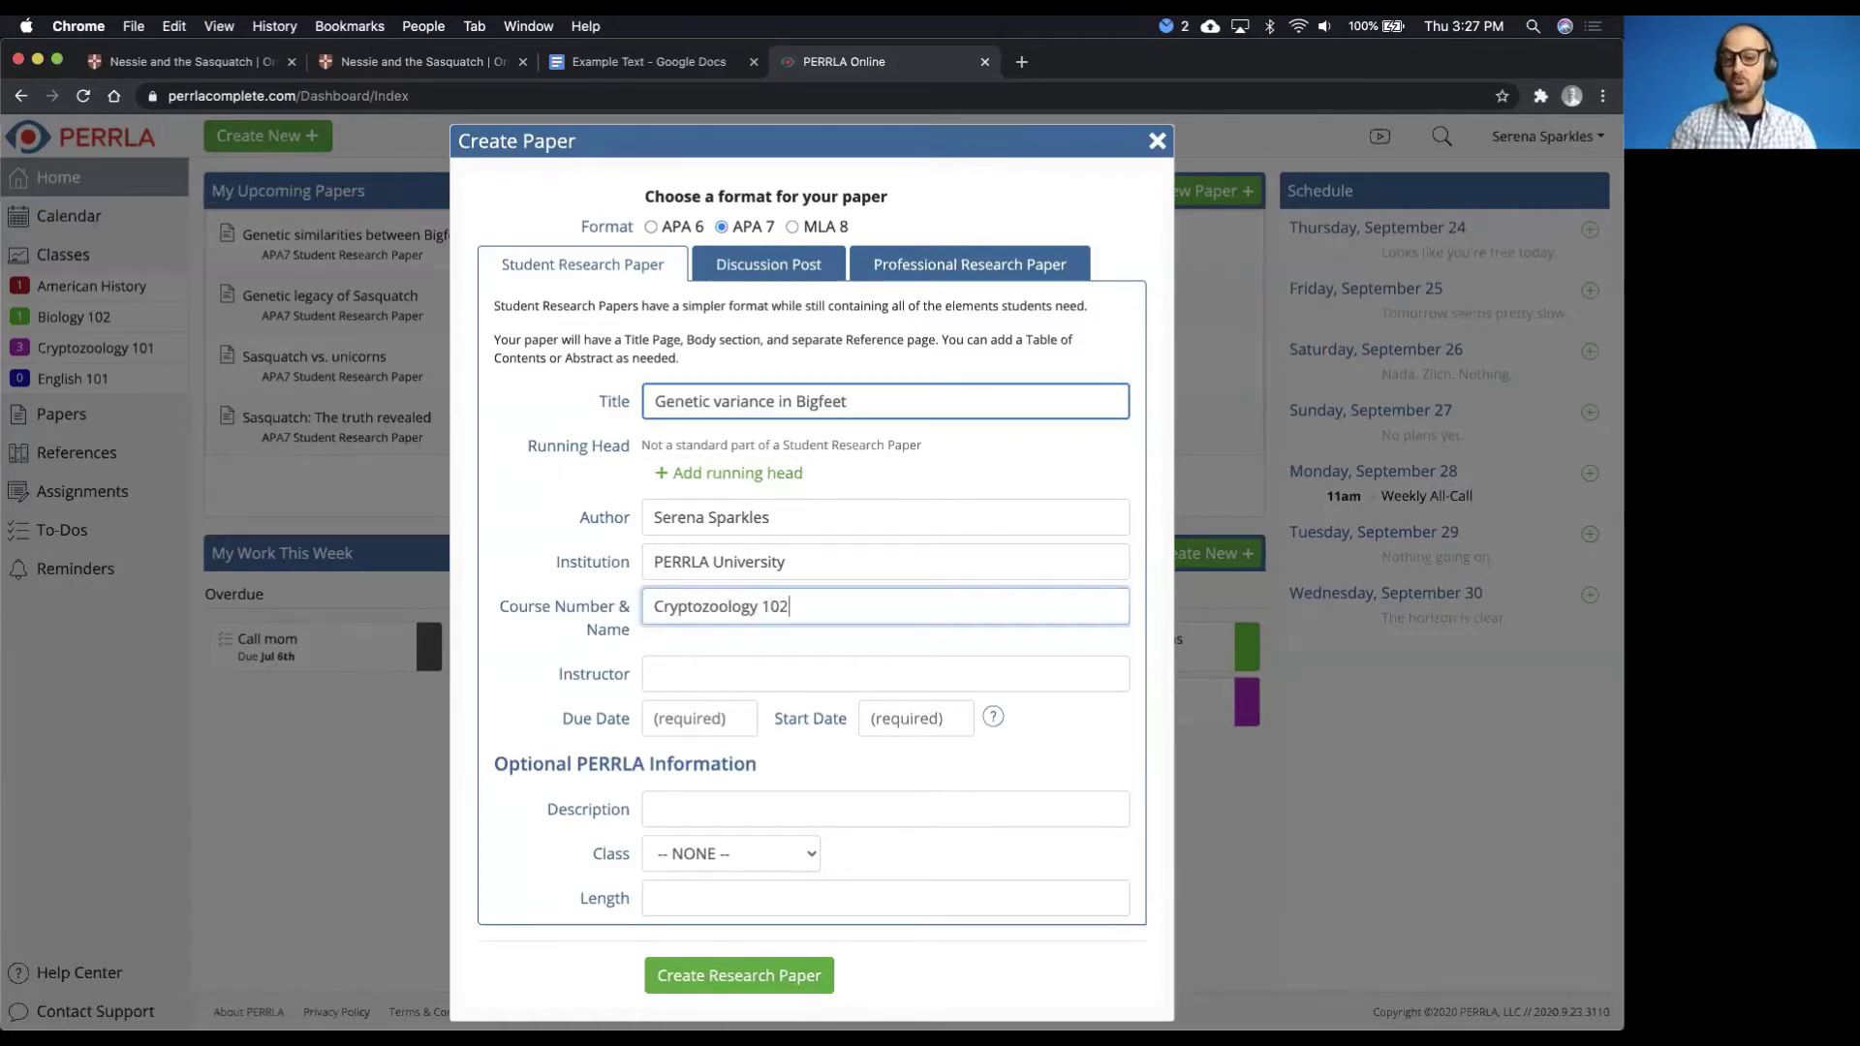
click(678, 674)
text(Dr. Batson)
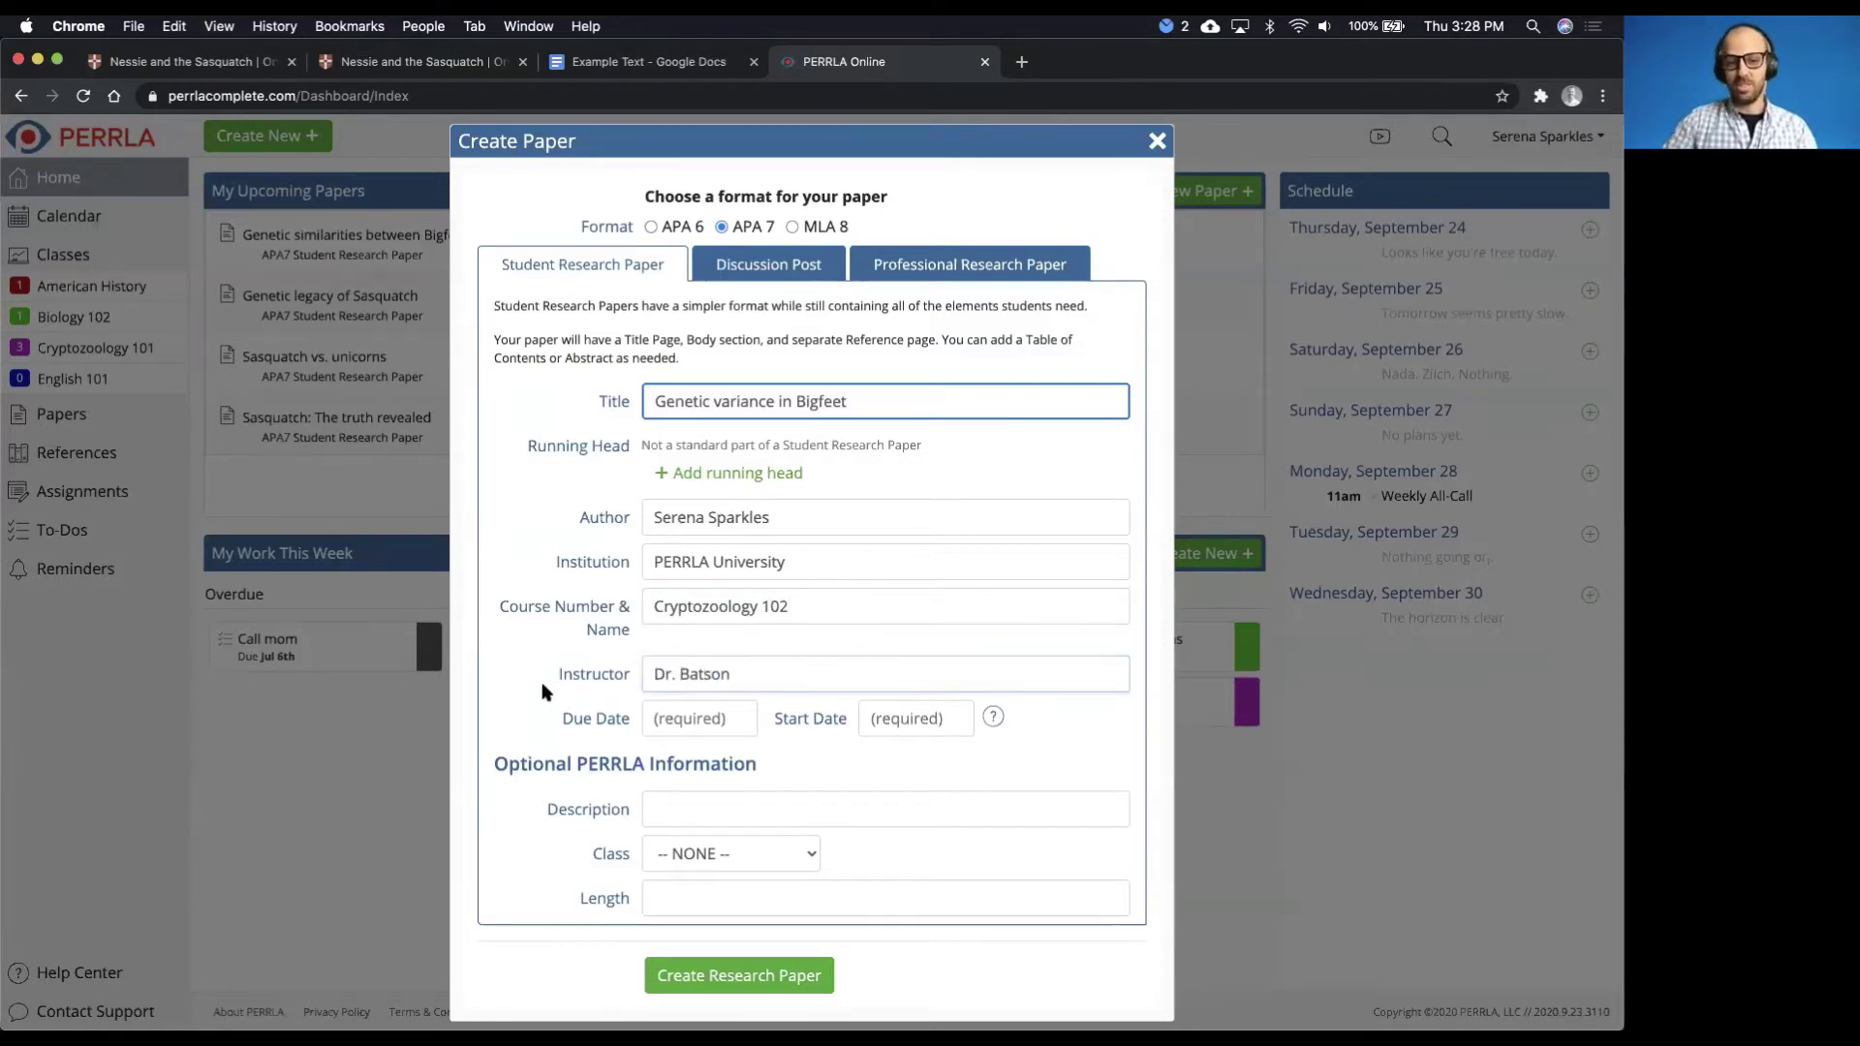
Set the paper's due date to 09/30/2020 and create the research paper
click(692, 718)
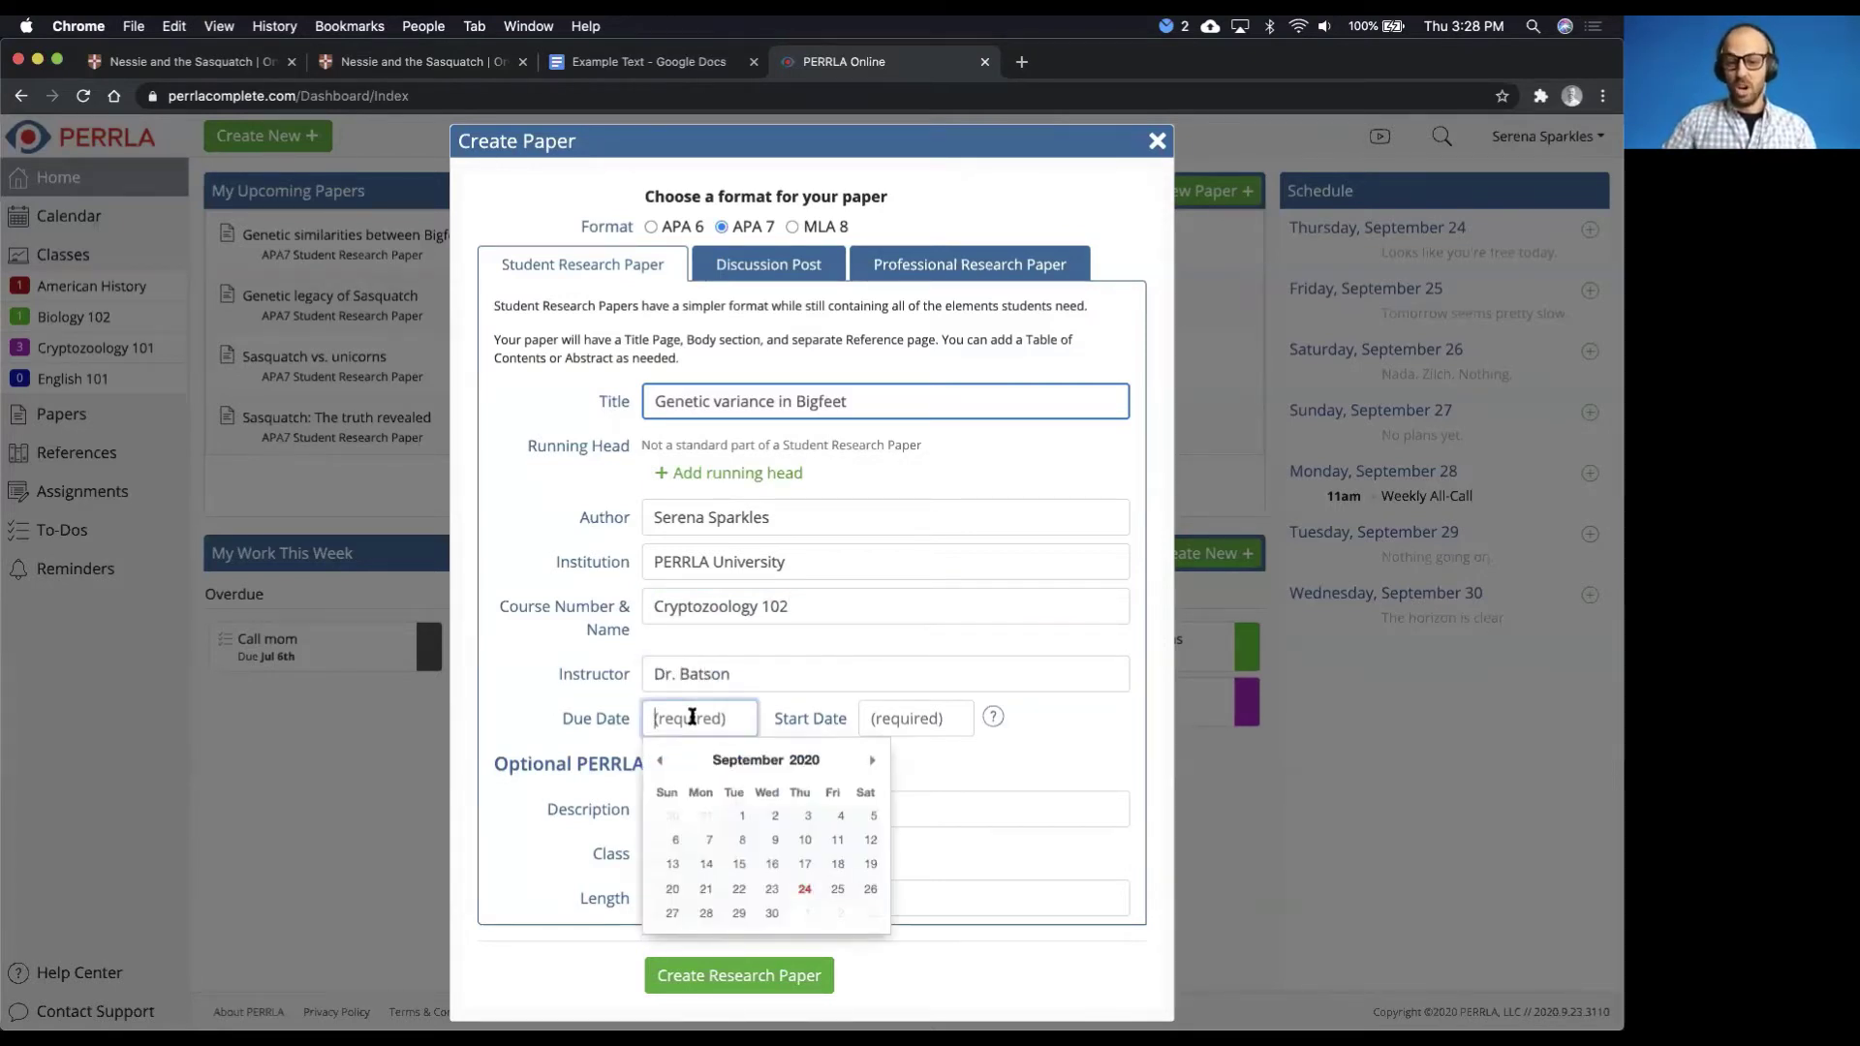
click(770, 915)
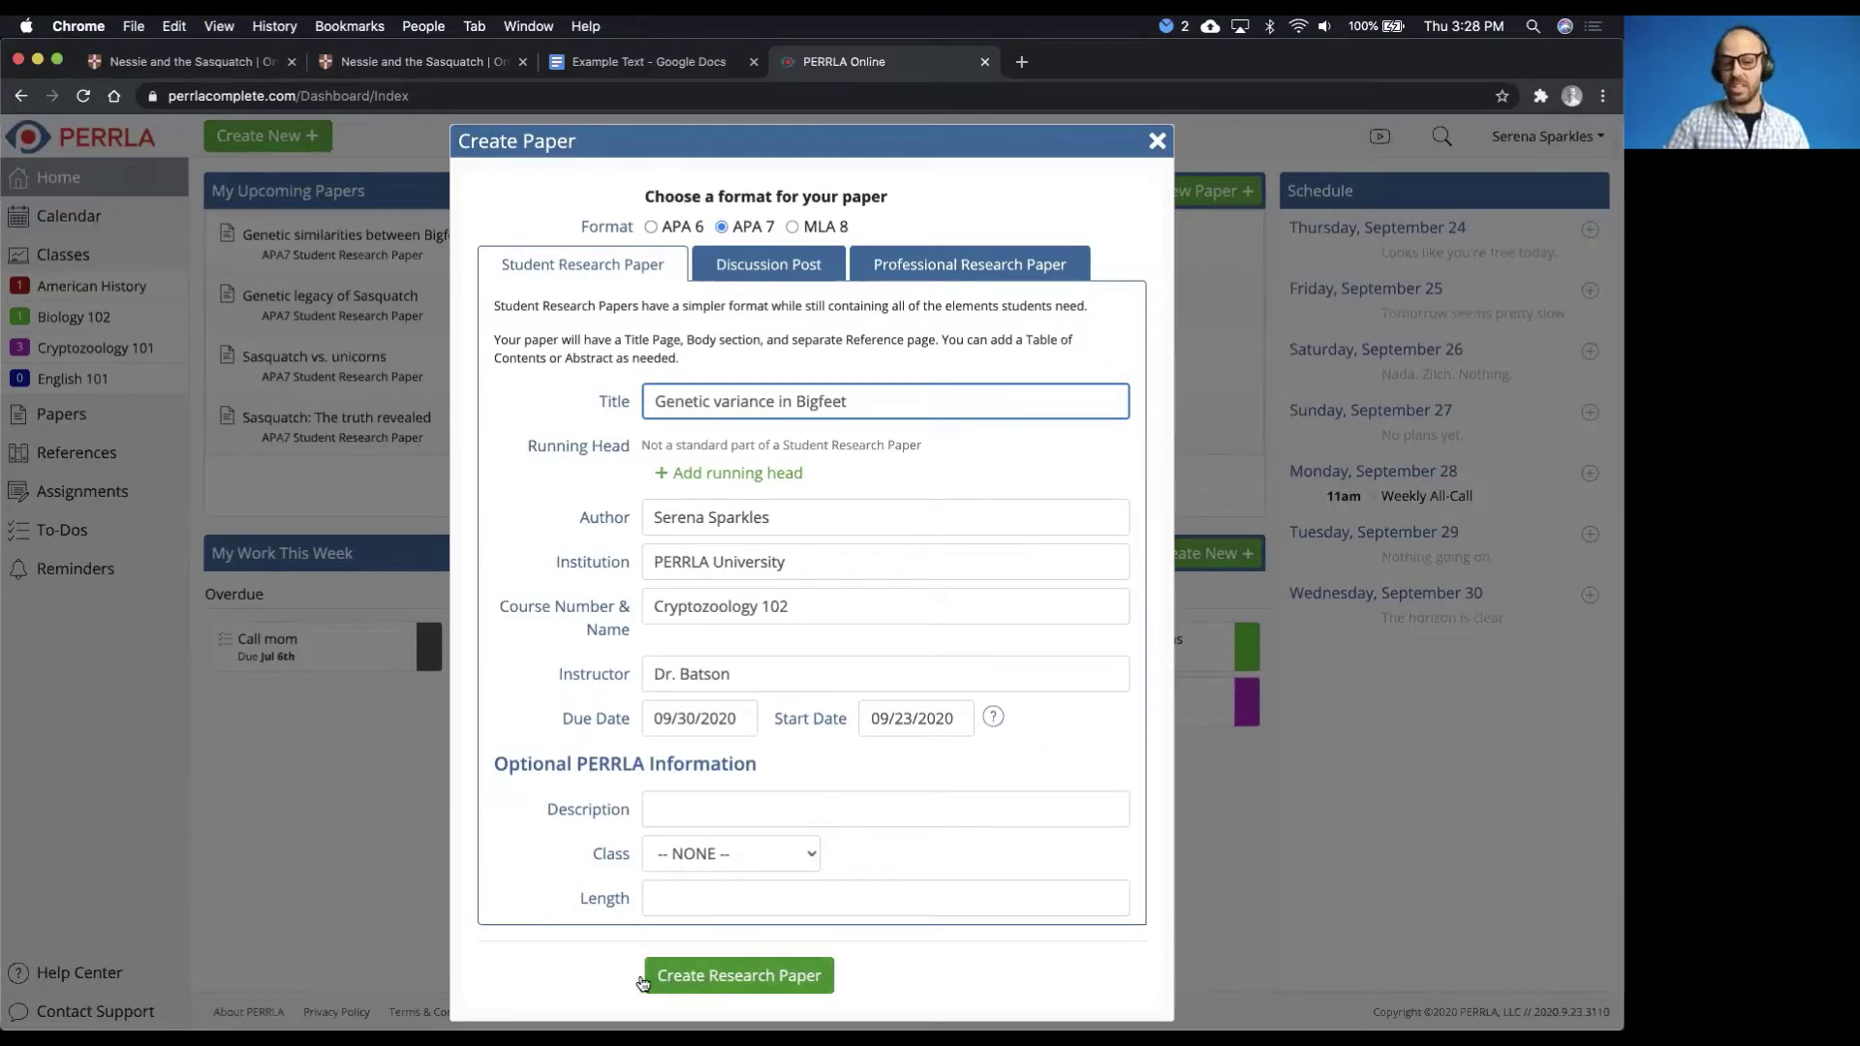
click(744, 978)
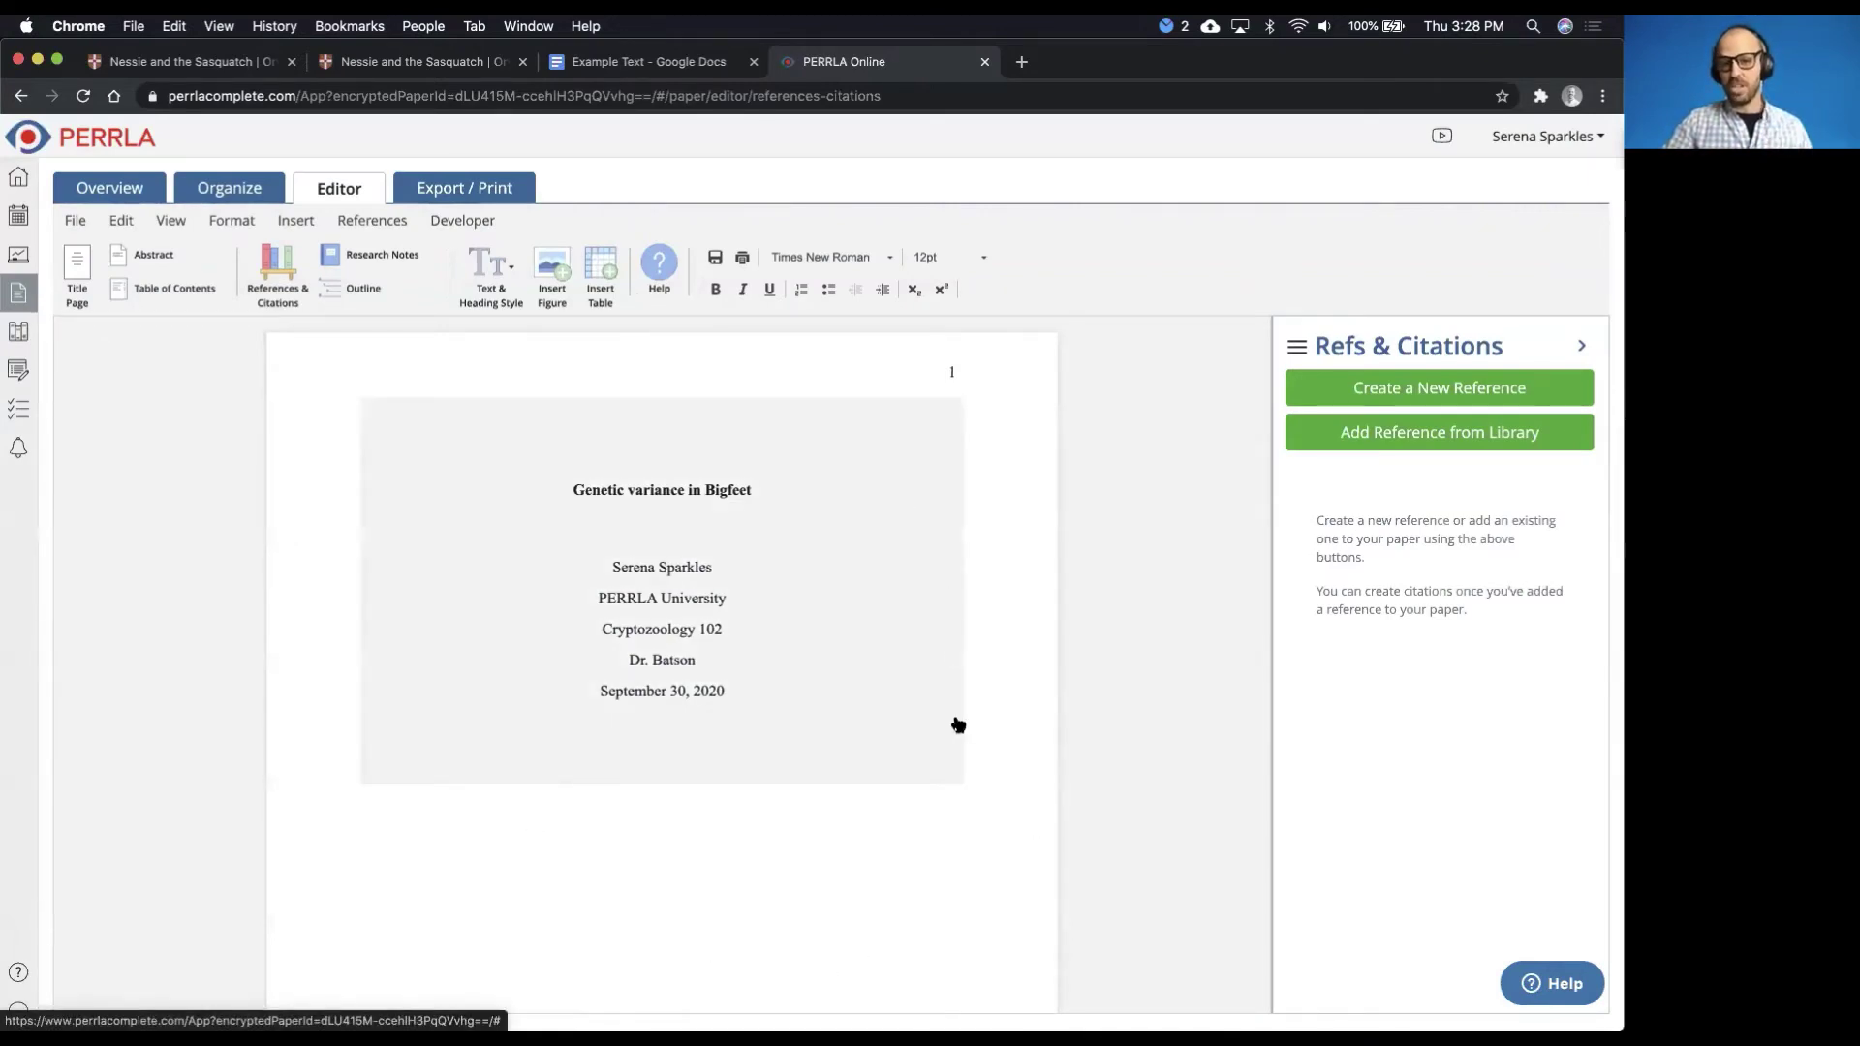
Copy the two body-text paragraphs from the Example Text document into the new paper's body, below its title
scroll(1036, 542, down, 8)
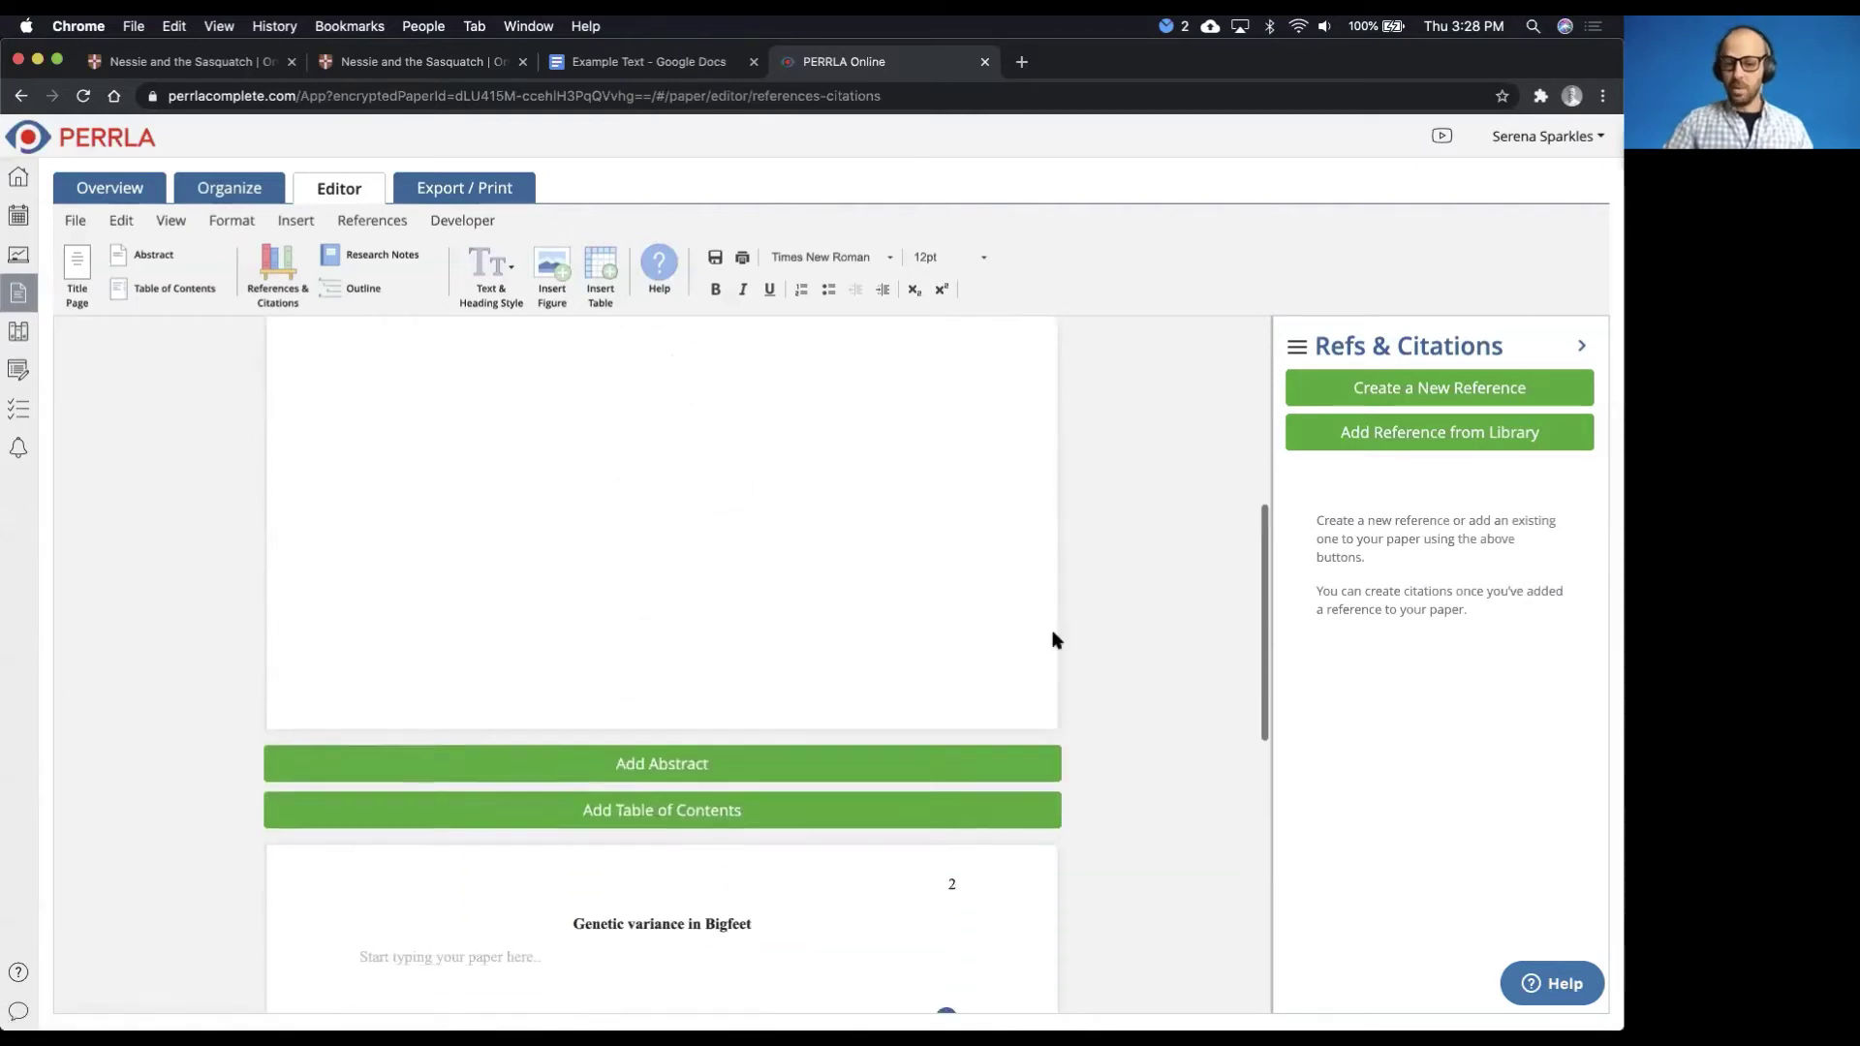
scroll(1054, 637, down, 5)
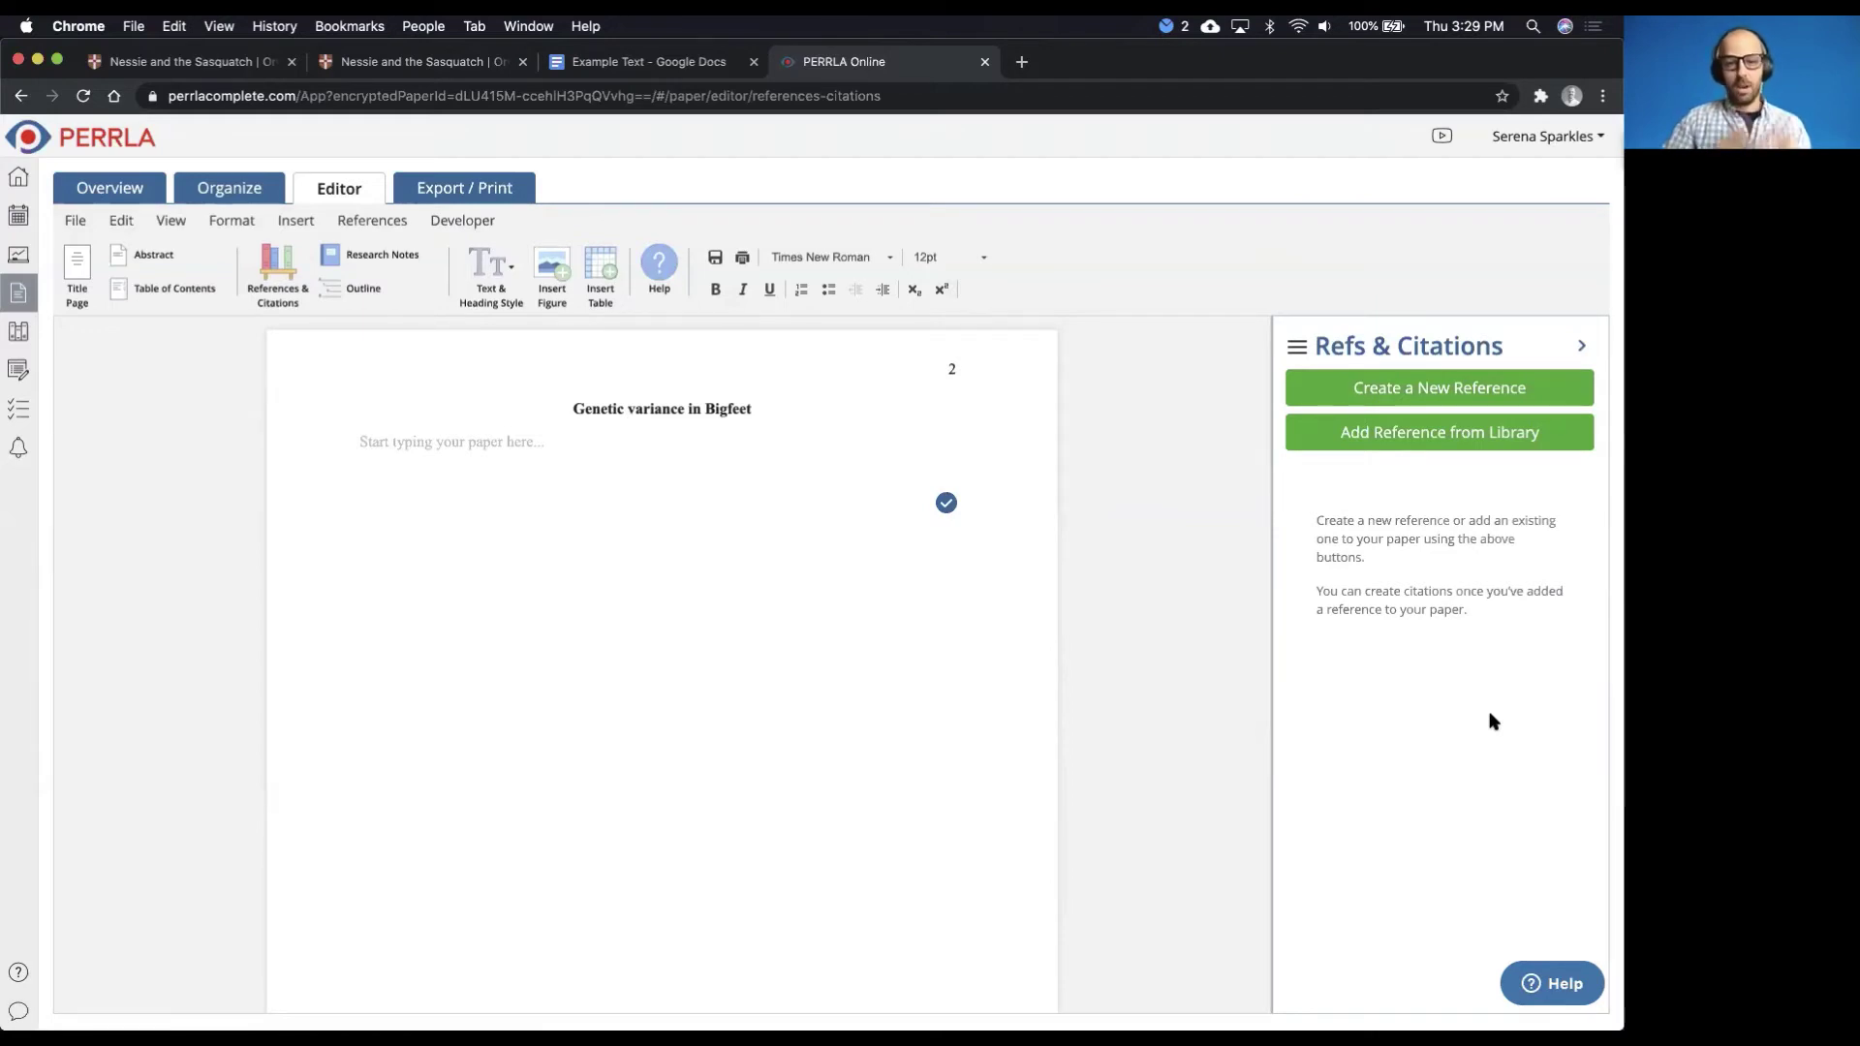
click(549, 448)
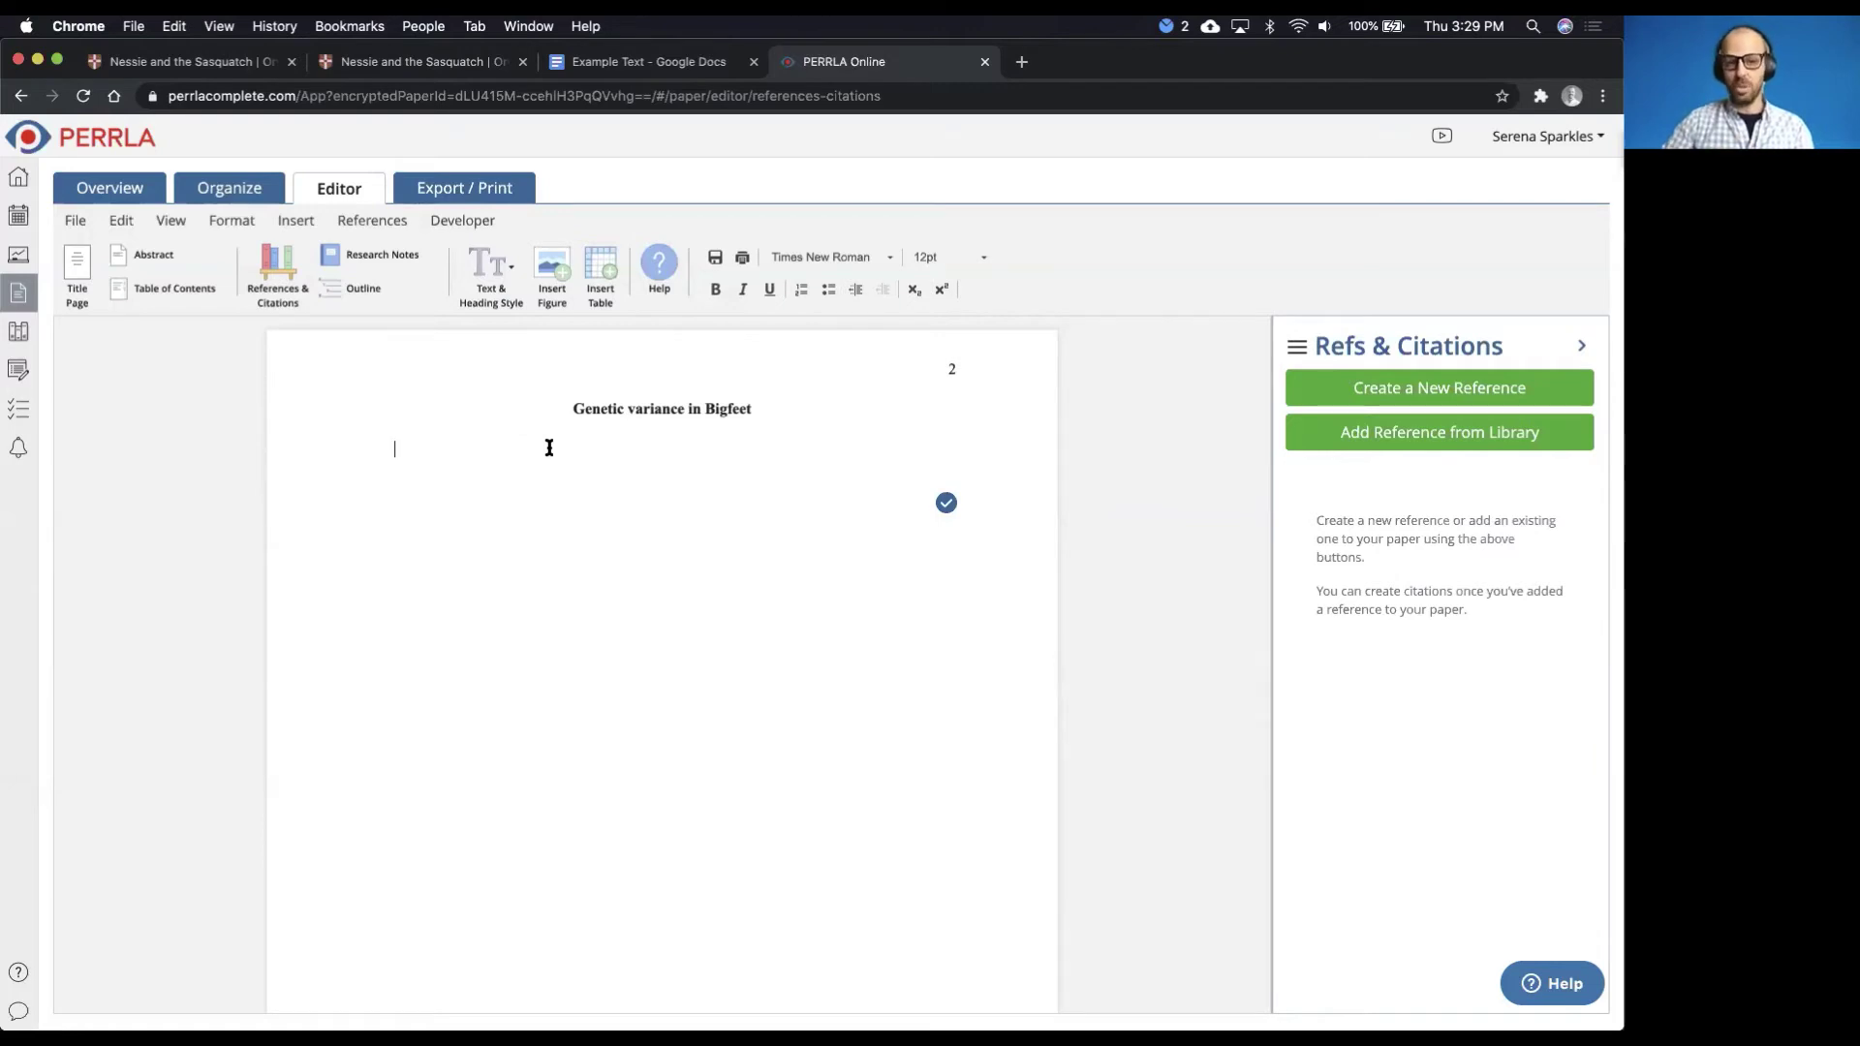
text((Bilsley))
key(super+z)
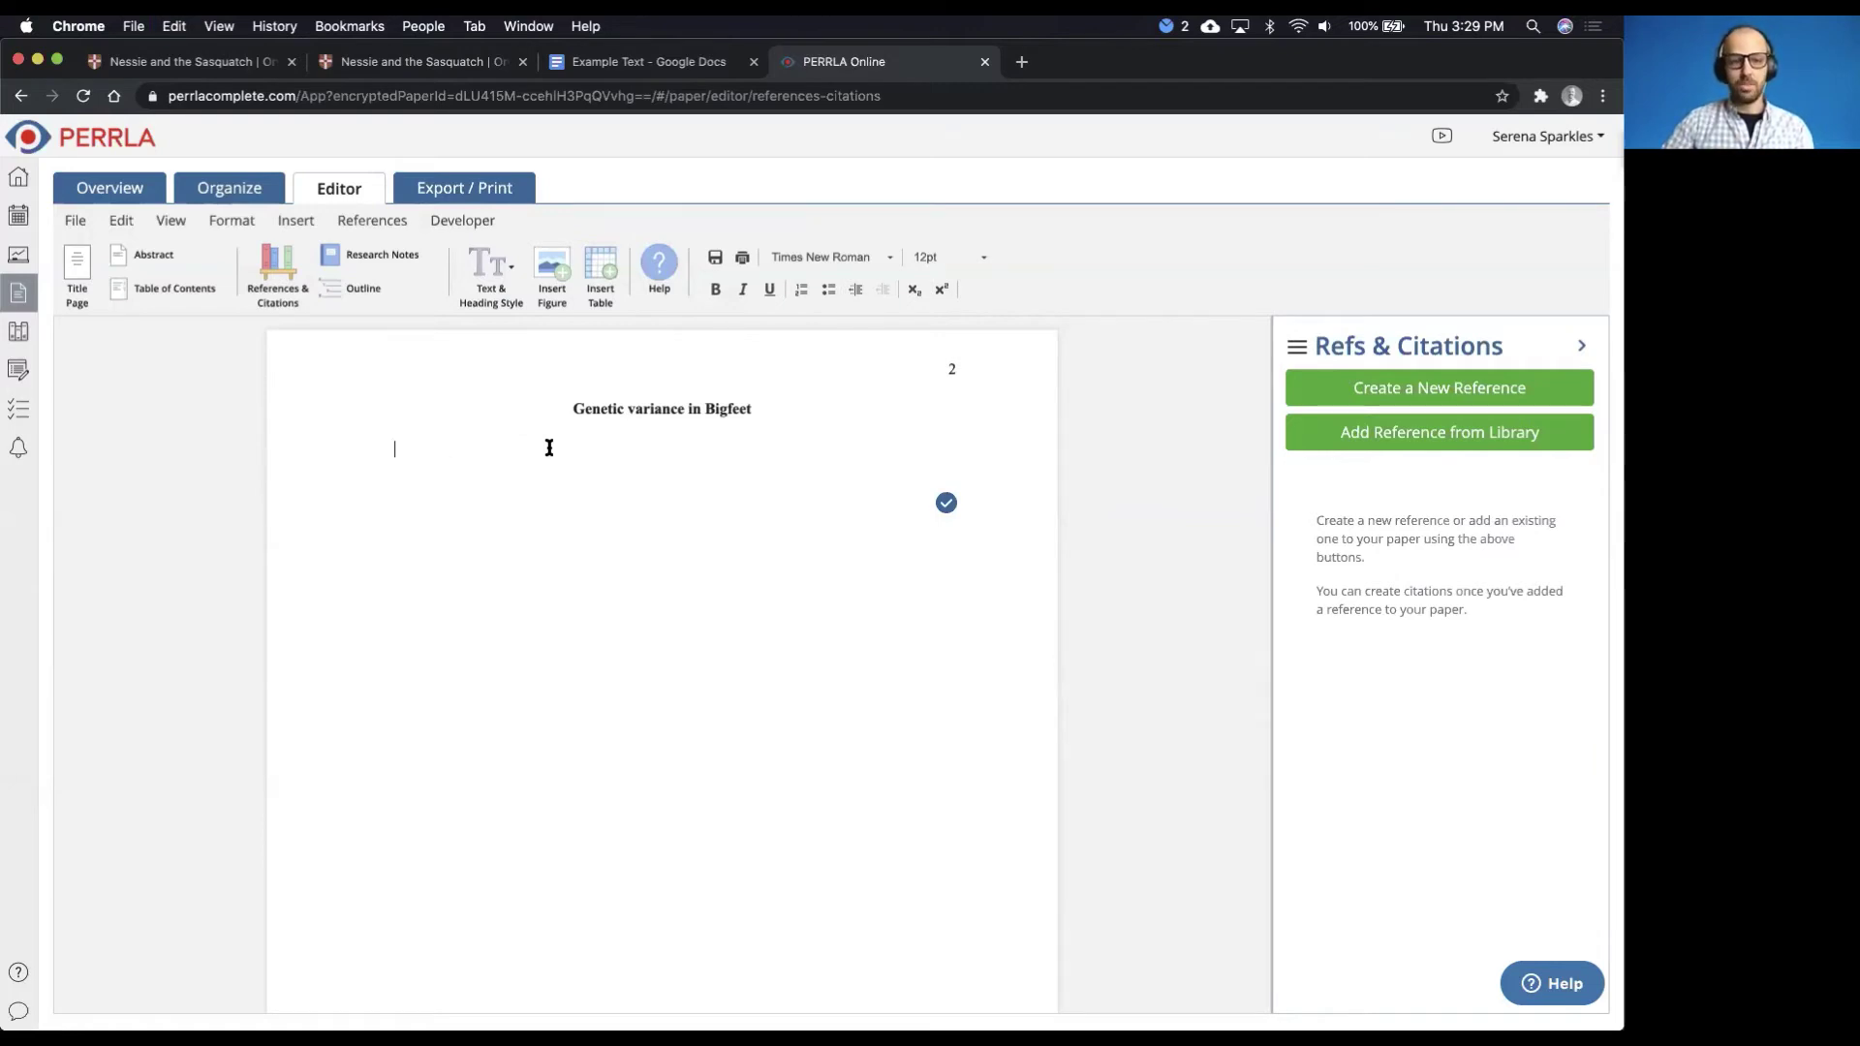
click(640, 62)
key(super+c)
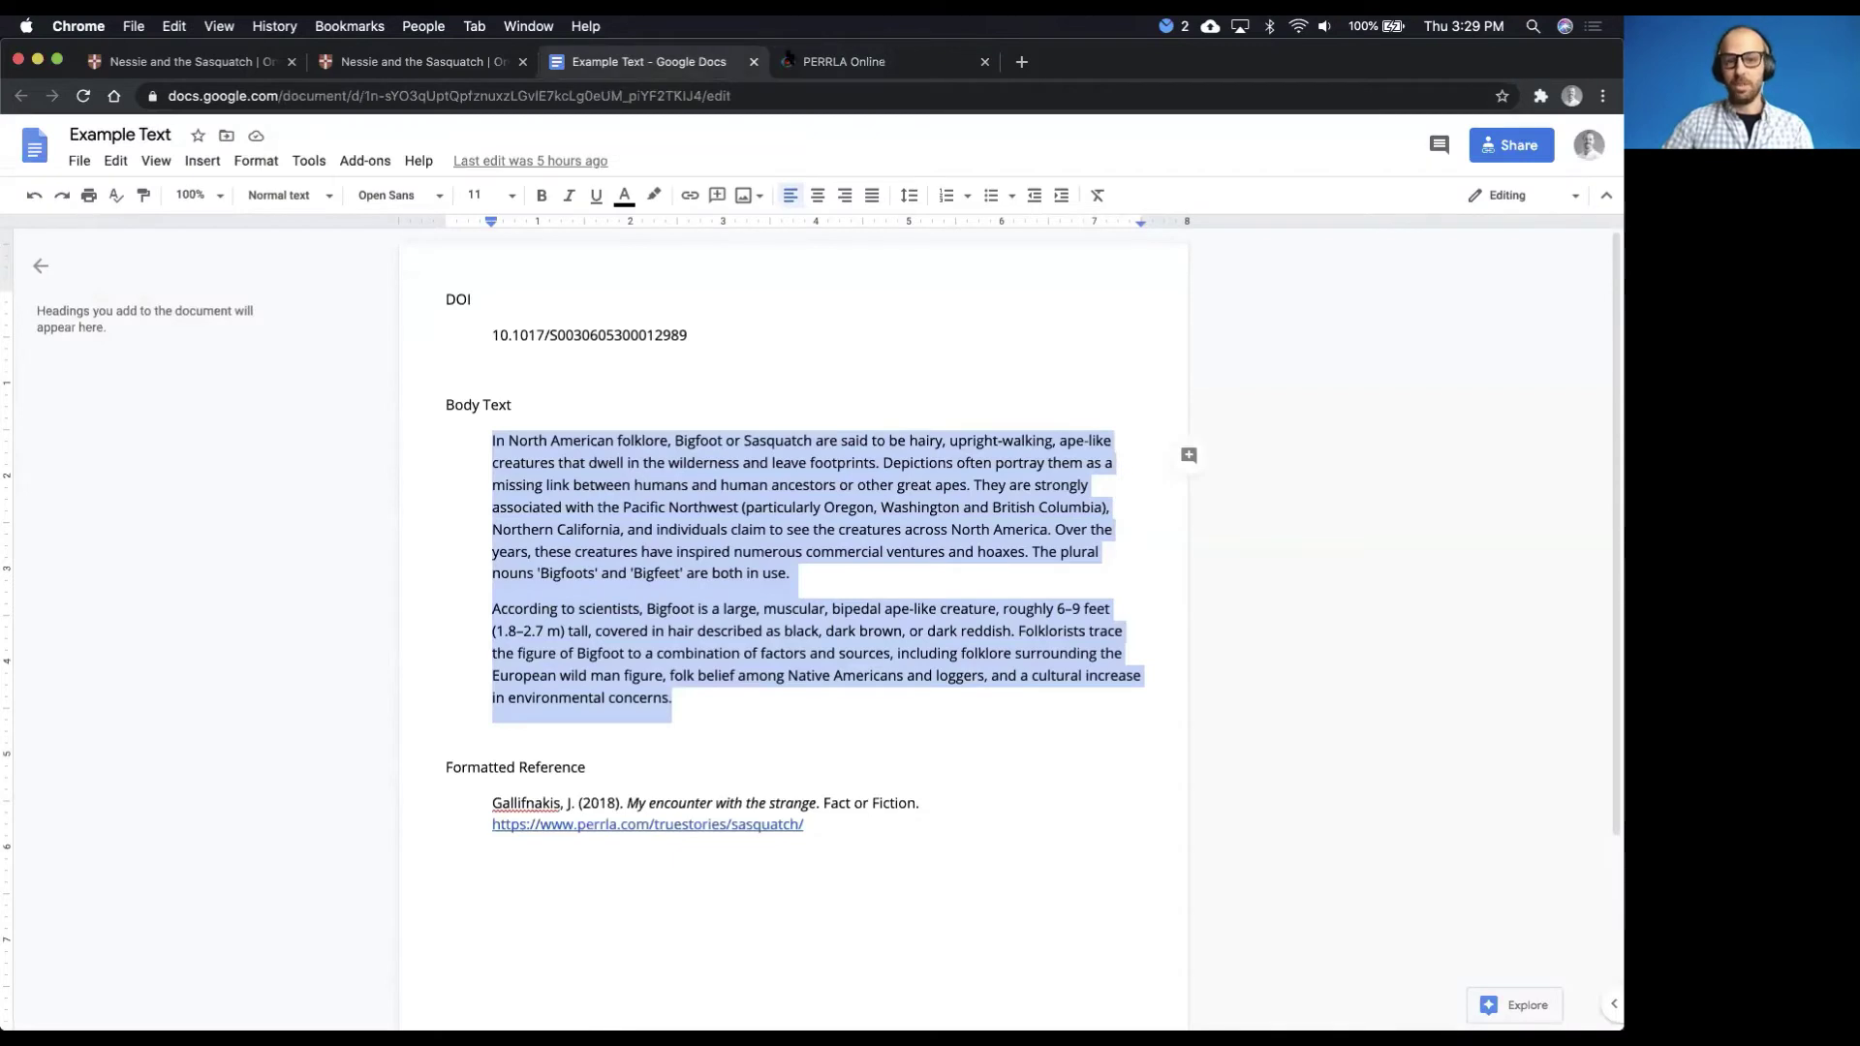
key(ctrl+Tab)
key(super+v)
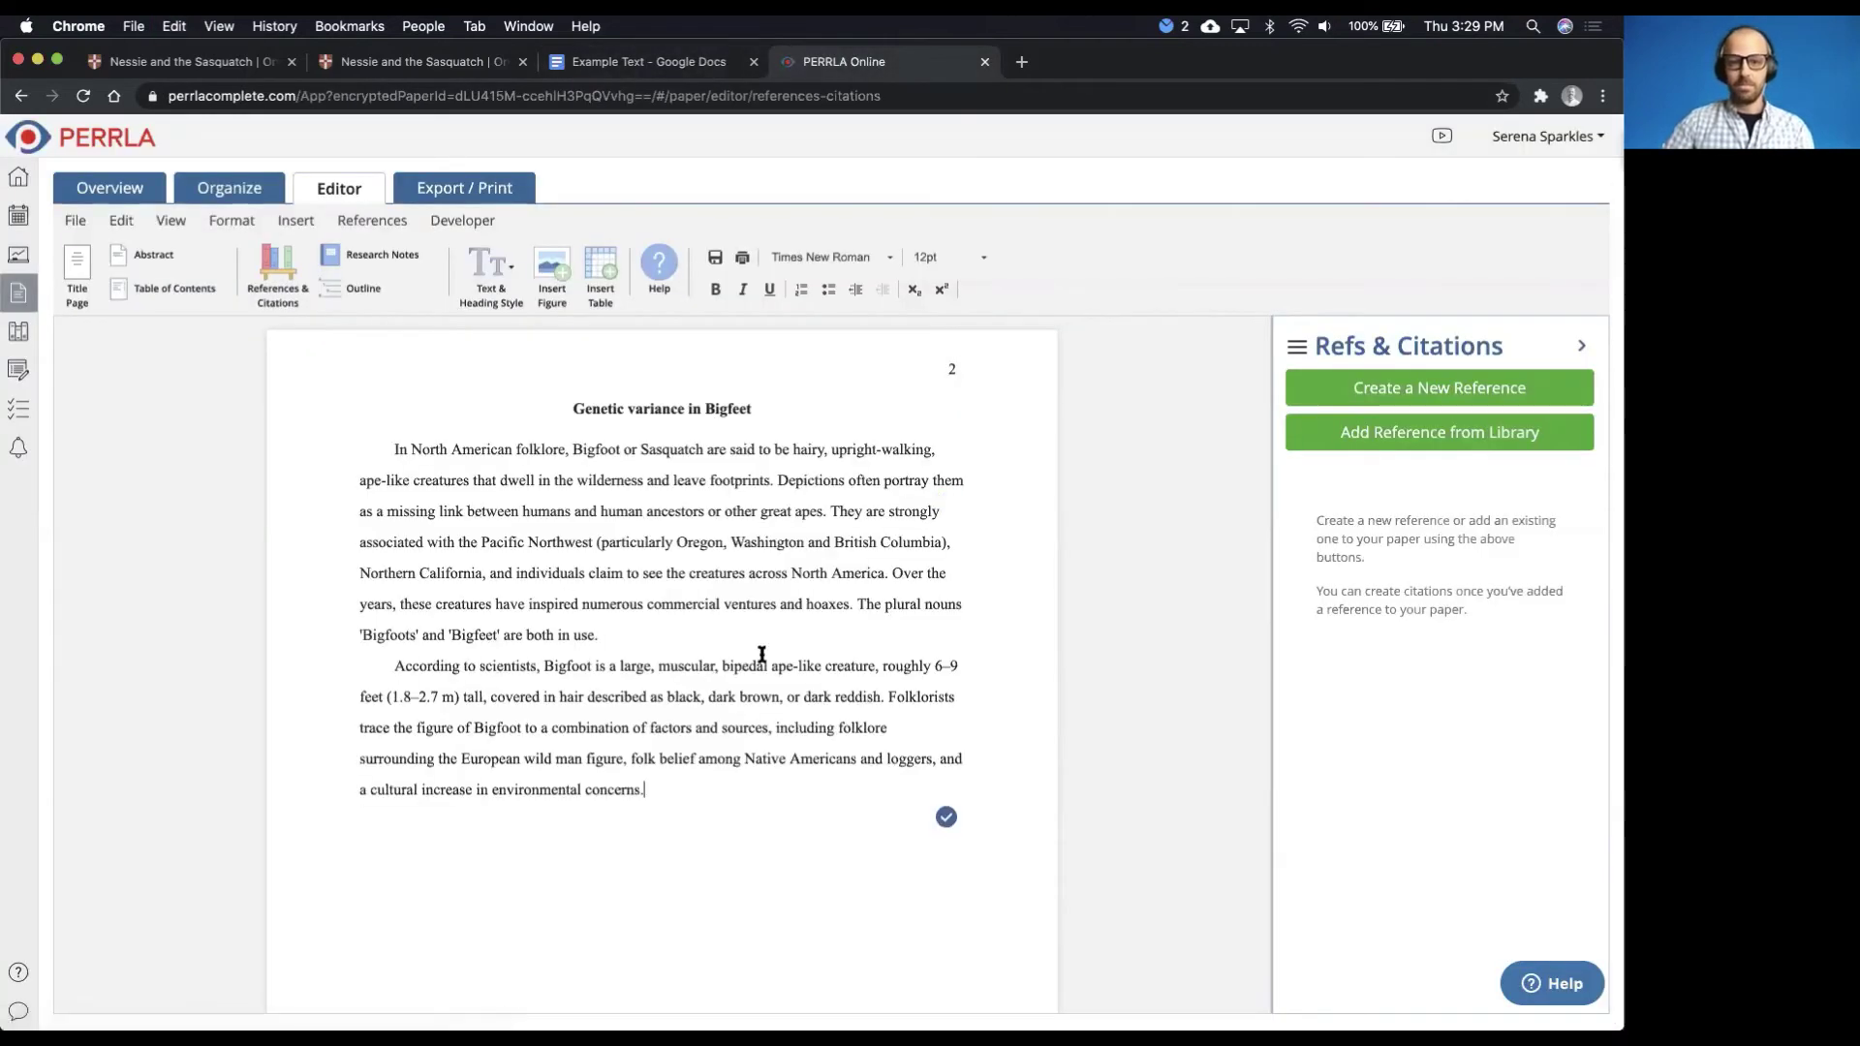
Search the reference library by the author's surname and add the second "Nessie and the sasquatch" (1975) entry to the paper
click(1356, 397)
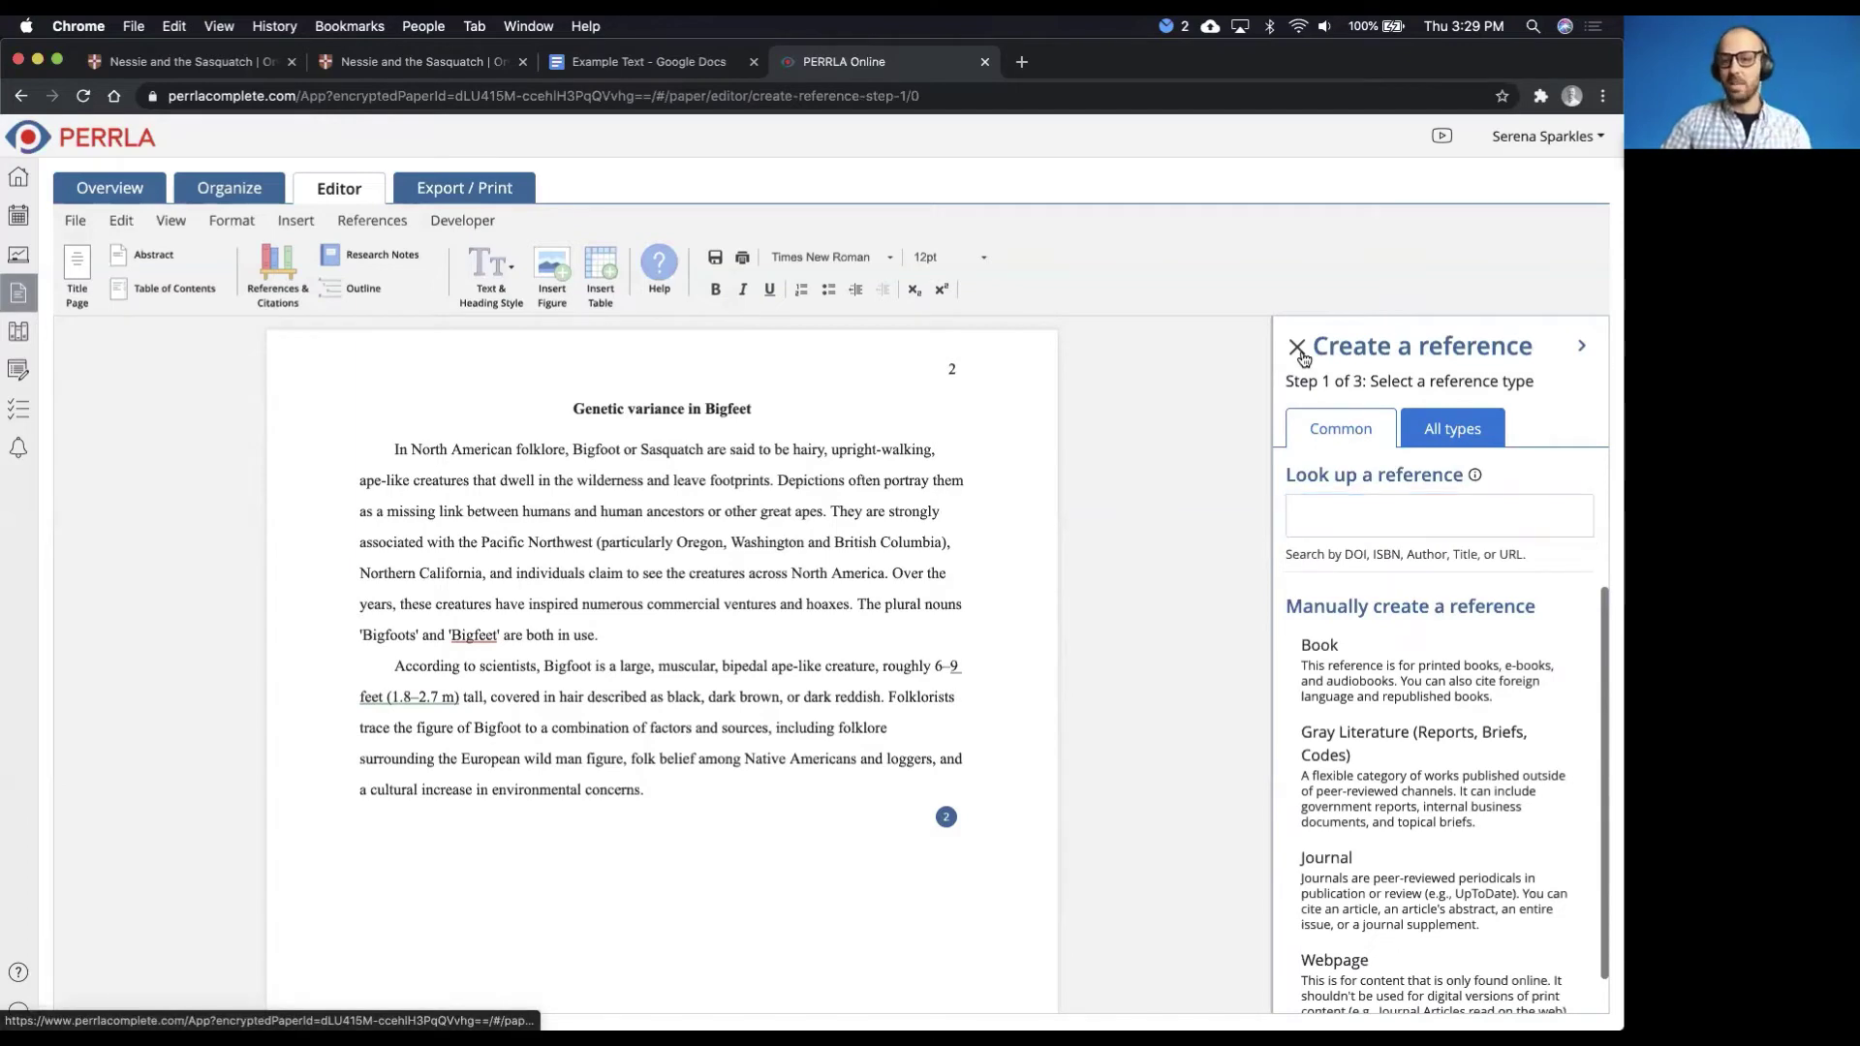
click(1298, 354)
click(1355, 428)
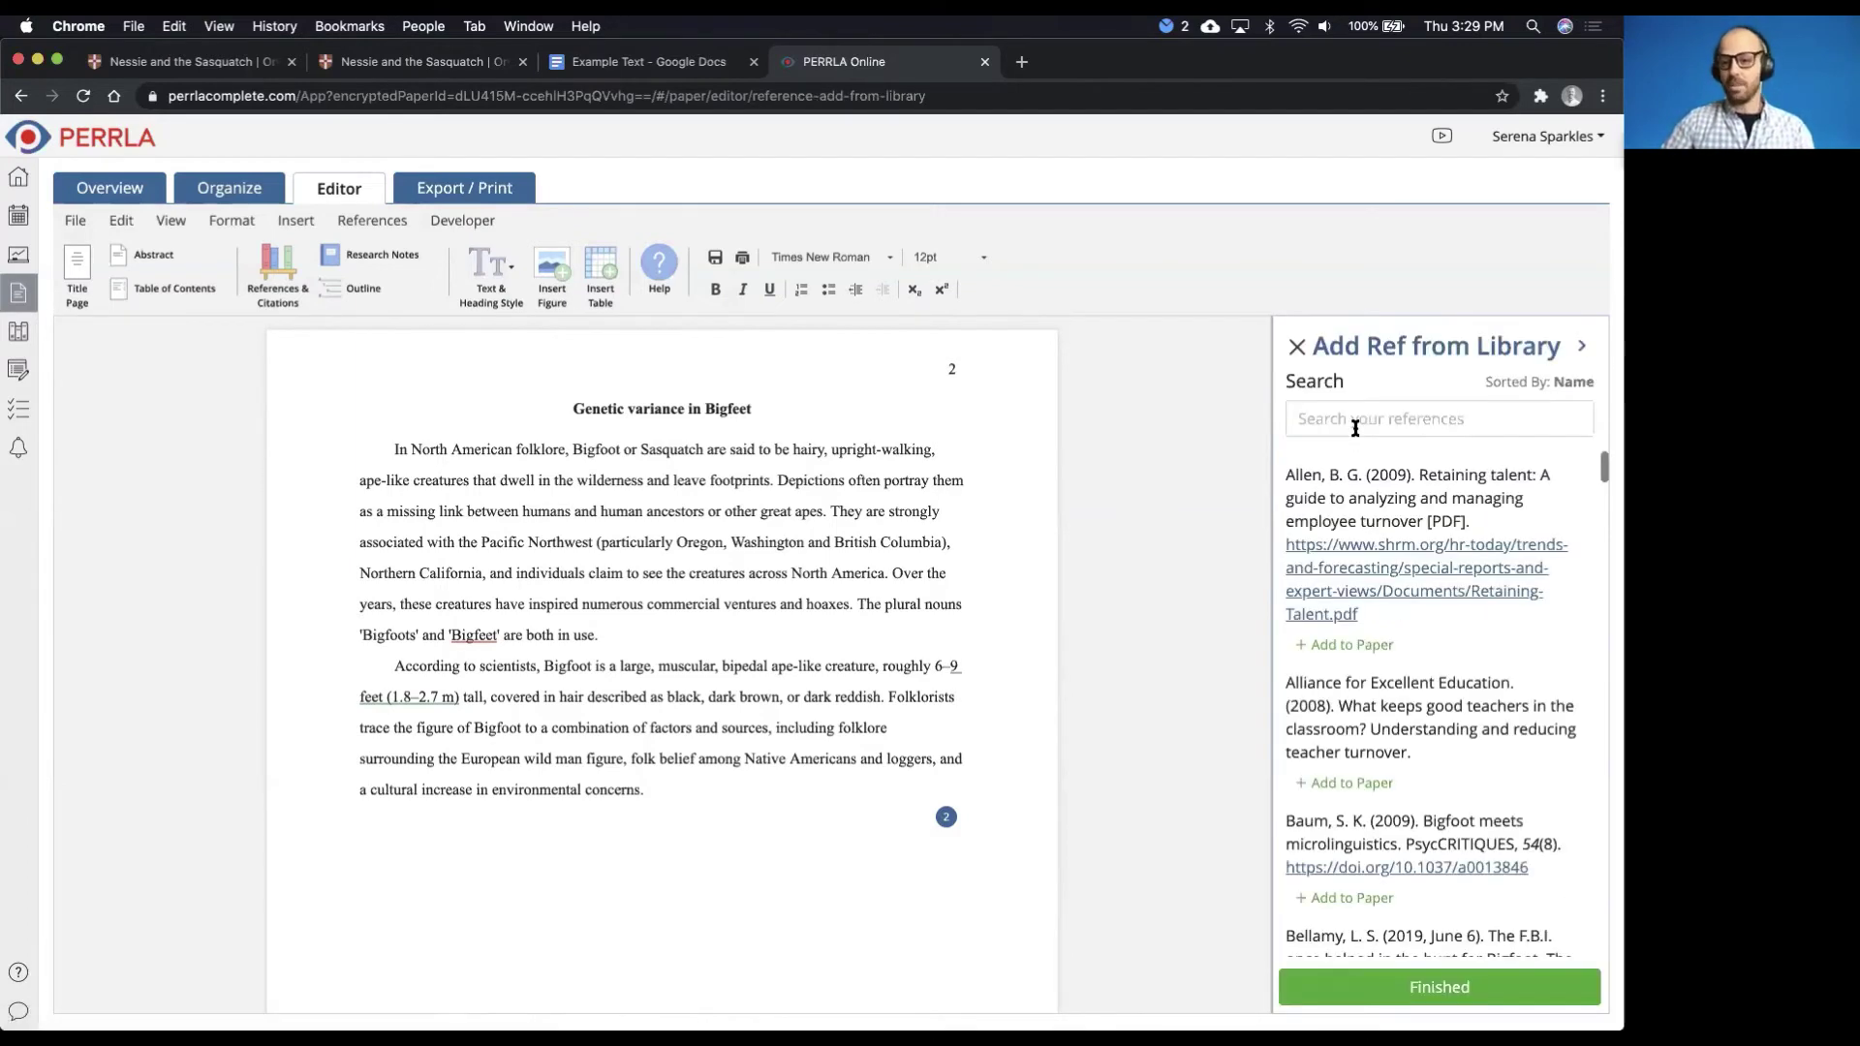
click(1351, 421)
text(fitter)
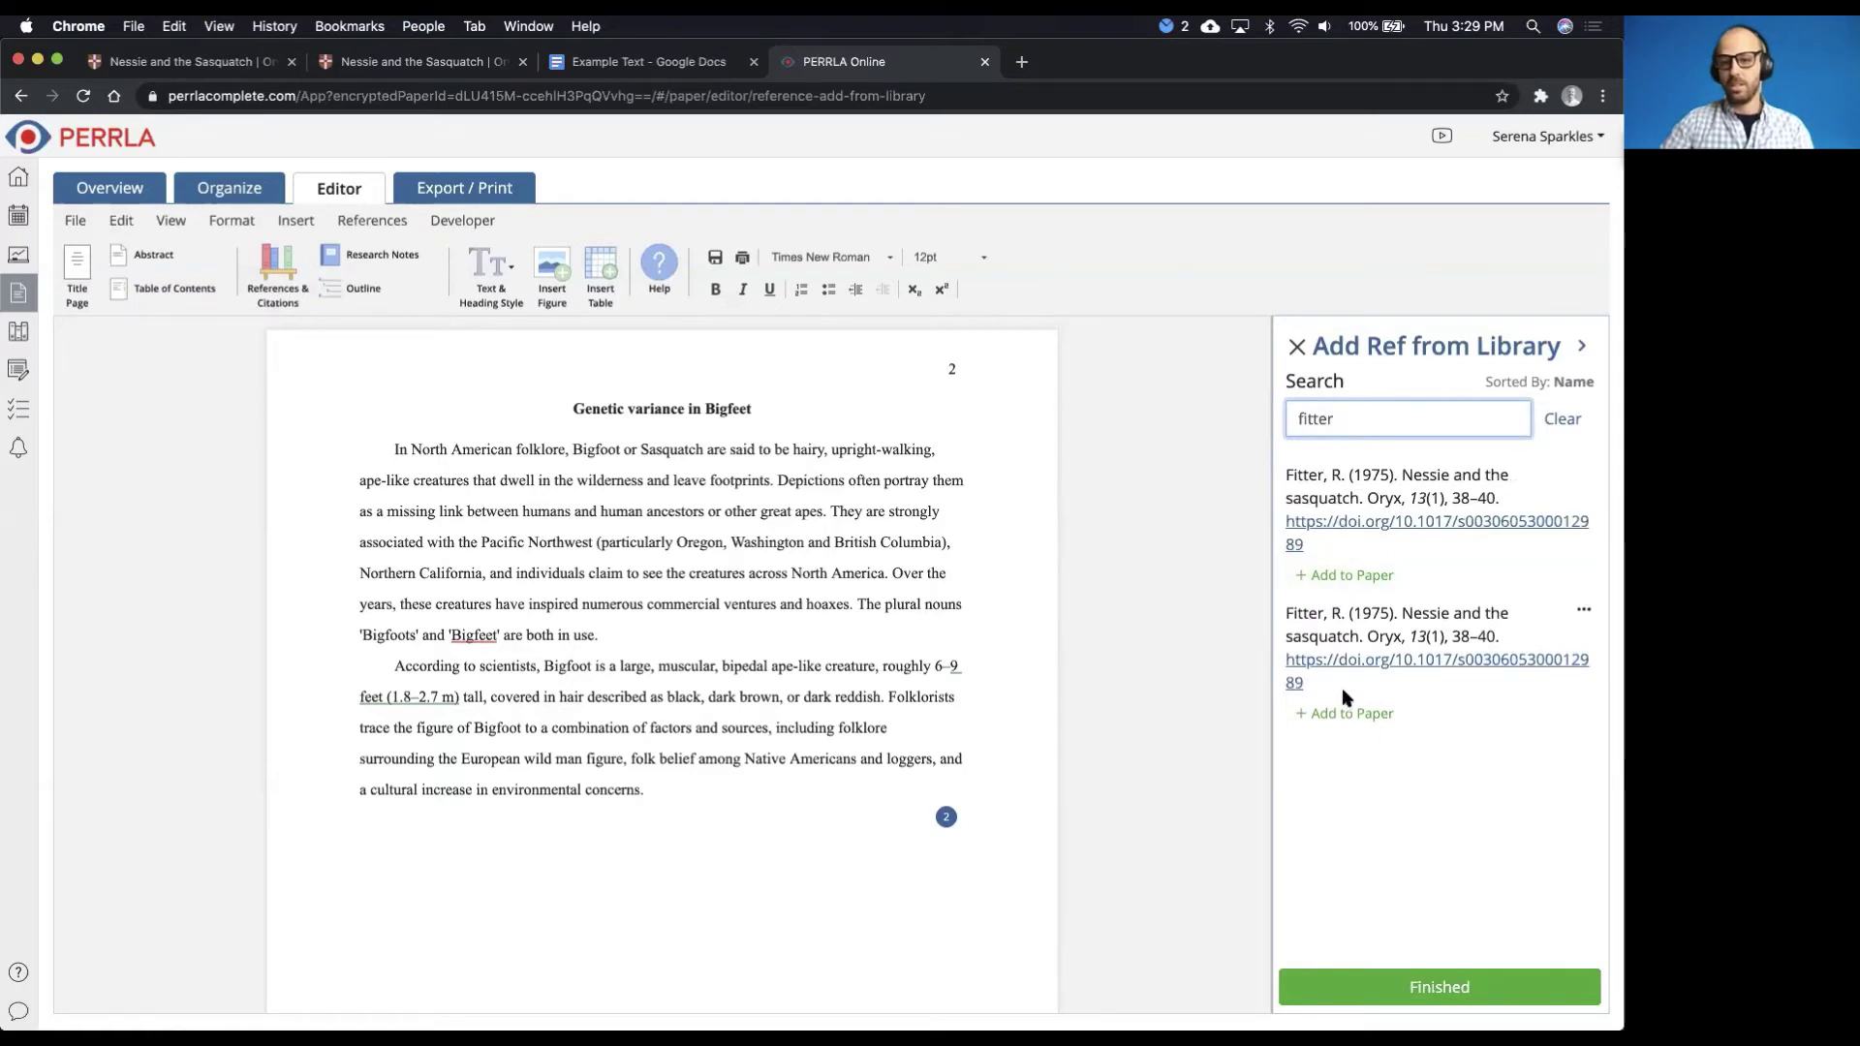
click(1348, 713)
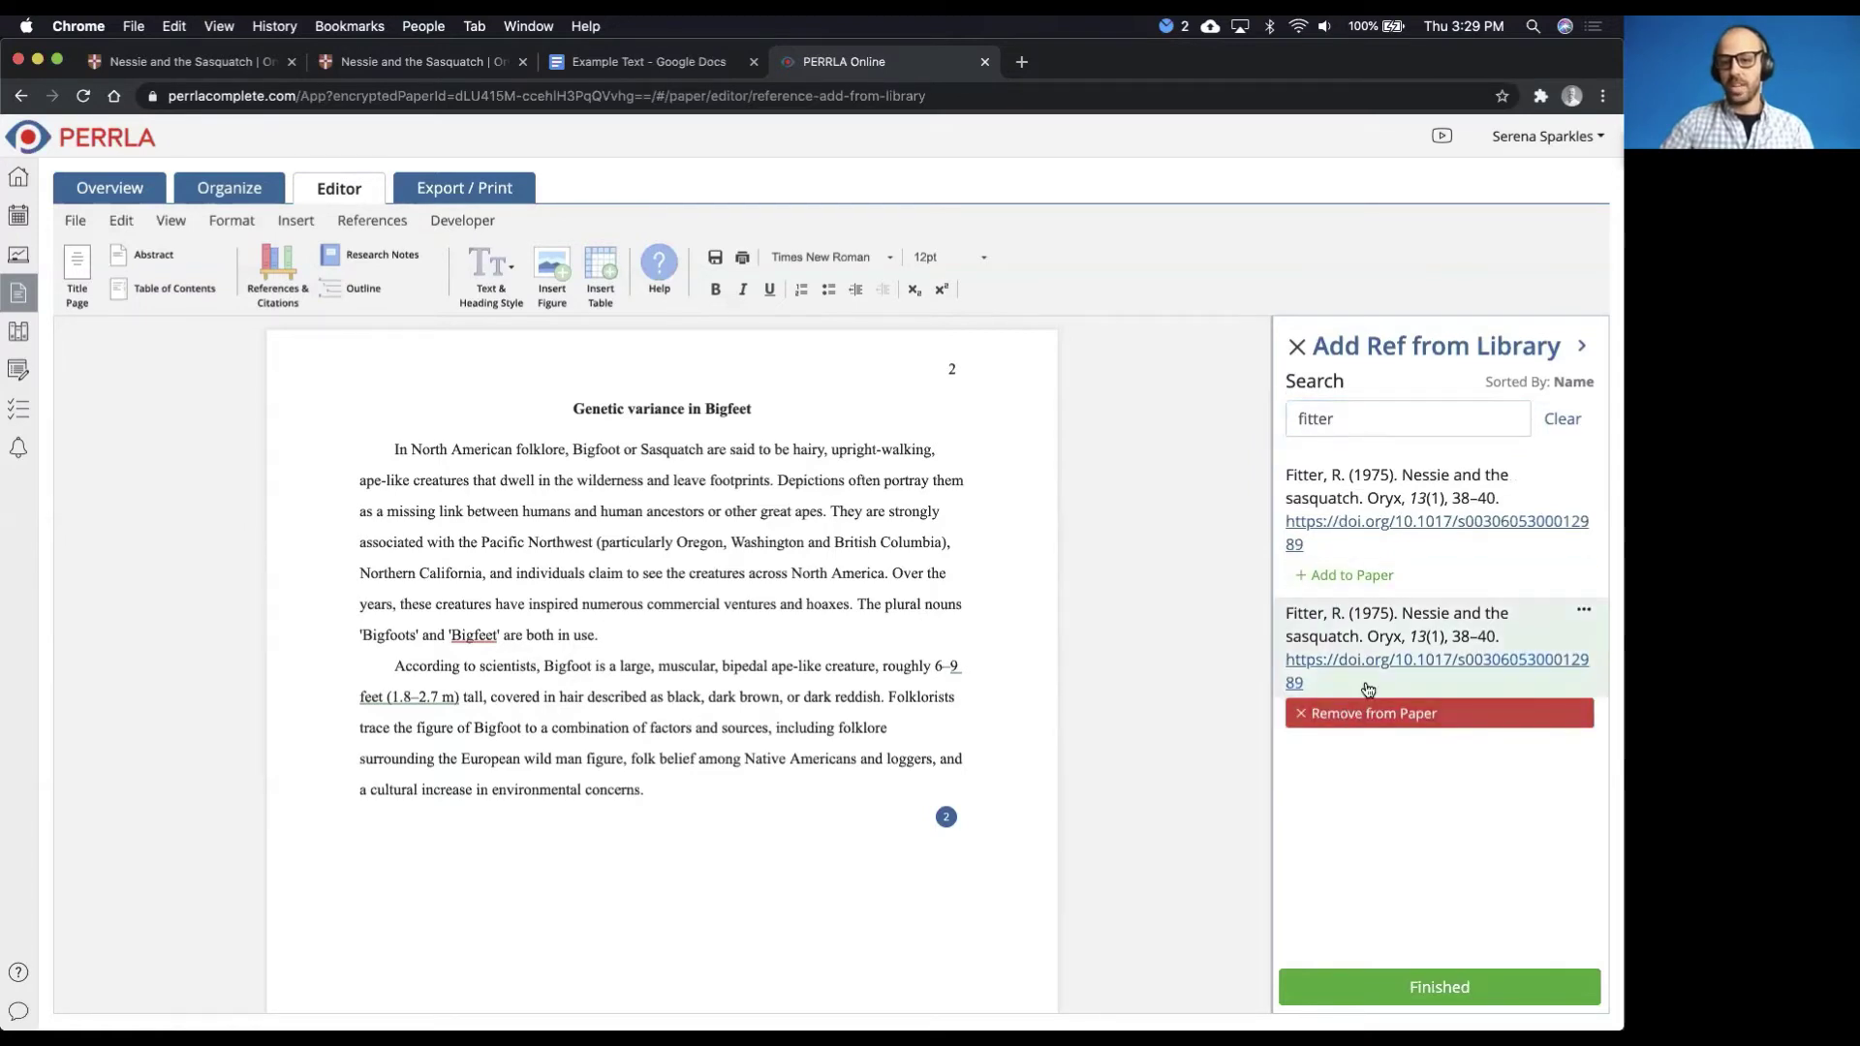
Search the library for "Bigfoot" and add "Bigfoot meets microlinguistics" (2009) and "The surging evidence for a large simian mammal" (2015) to the paper
double_click(1330, 423)
text(Bigfoot)
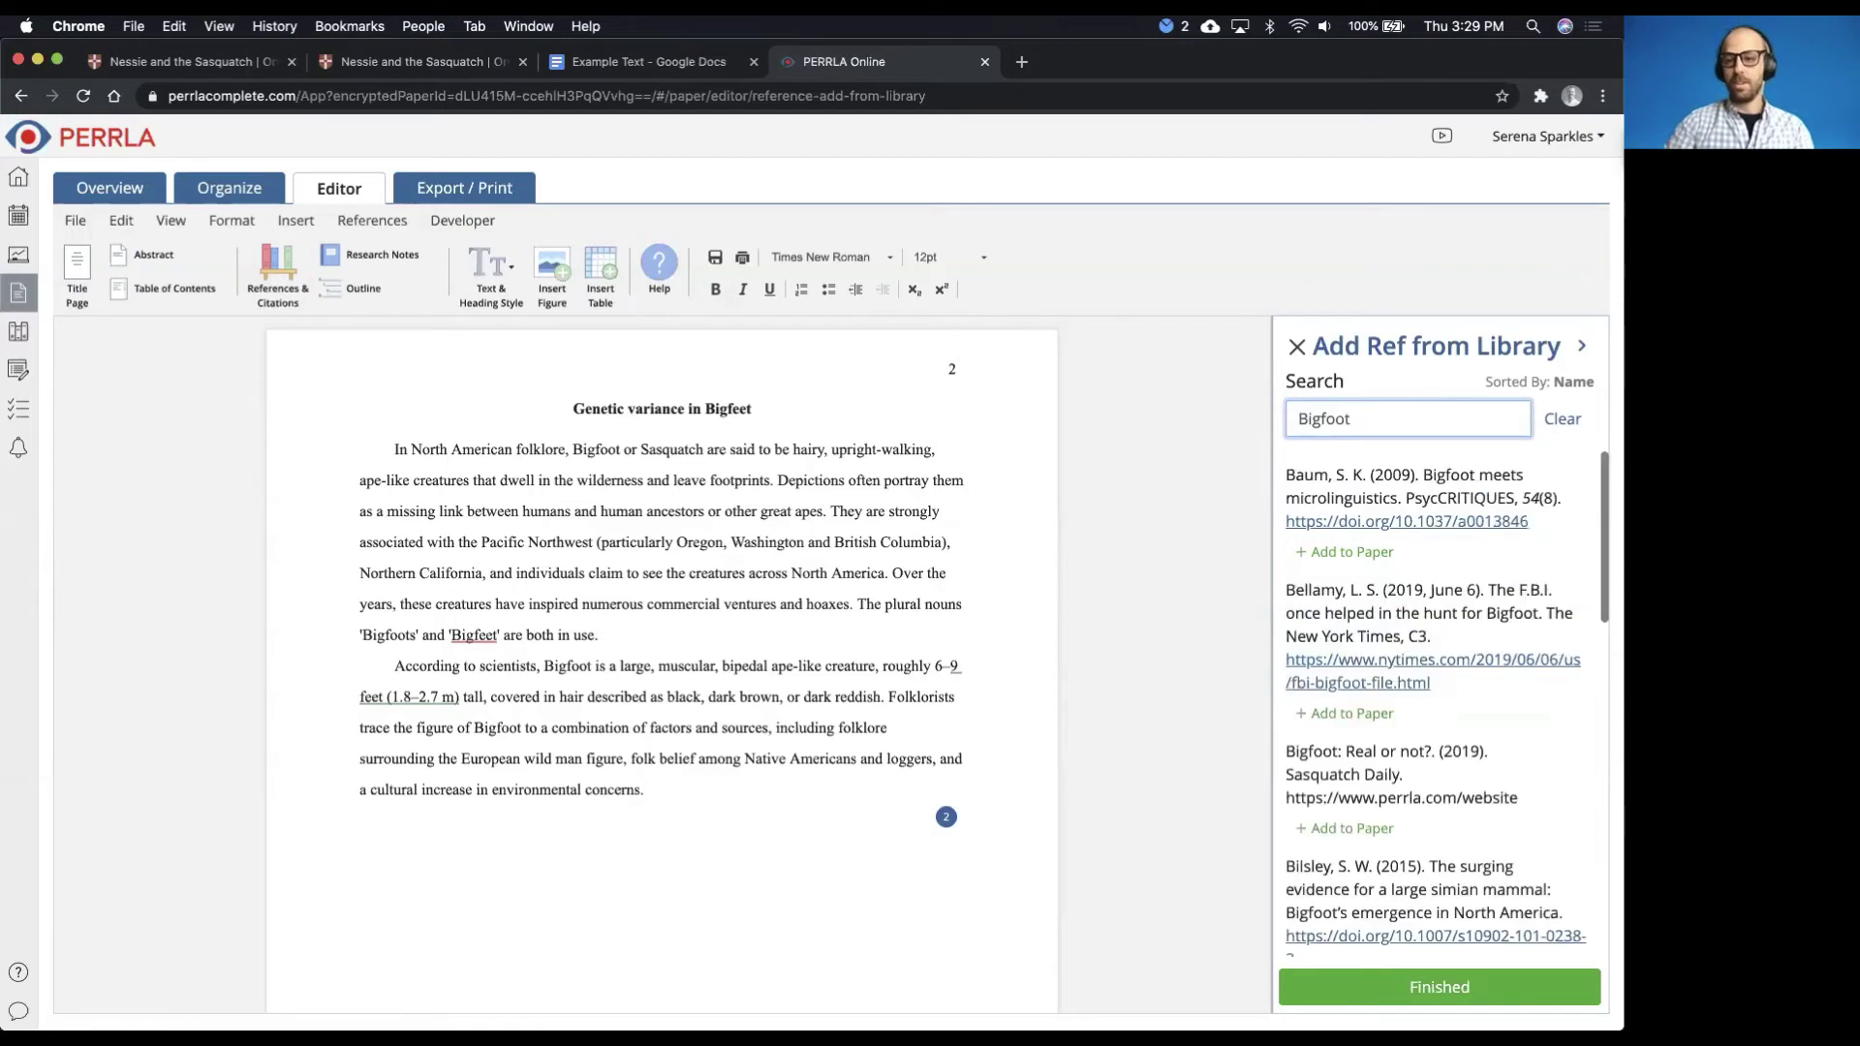
click(1352, 552)
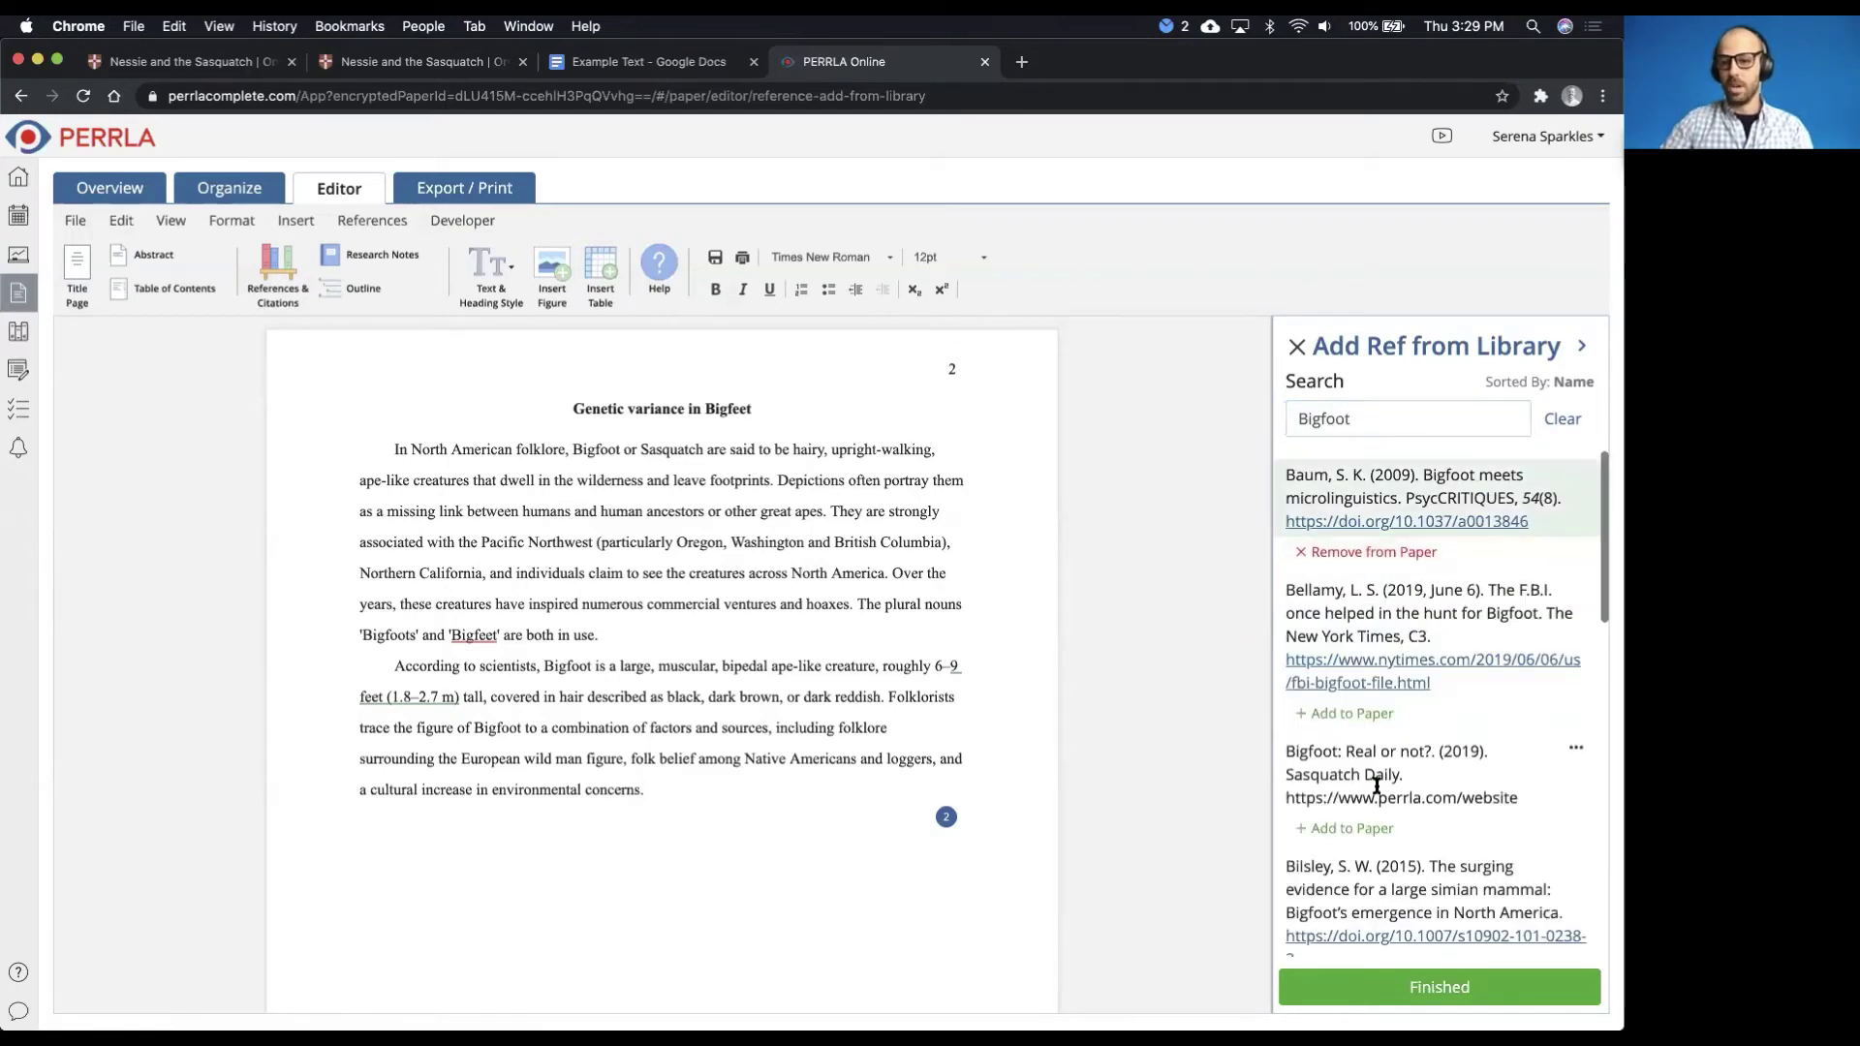
scroll(1375, 785, down, 5)
click(1343, 751)
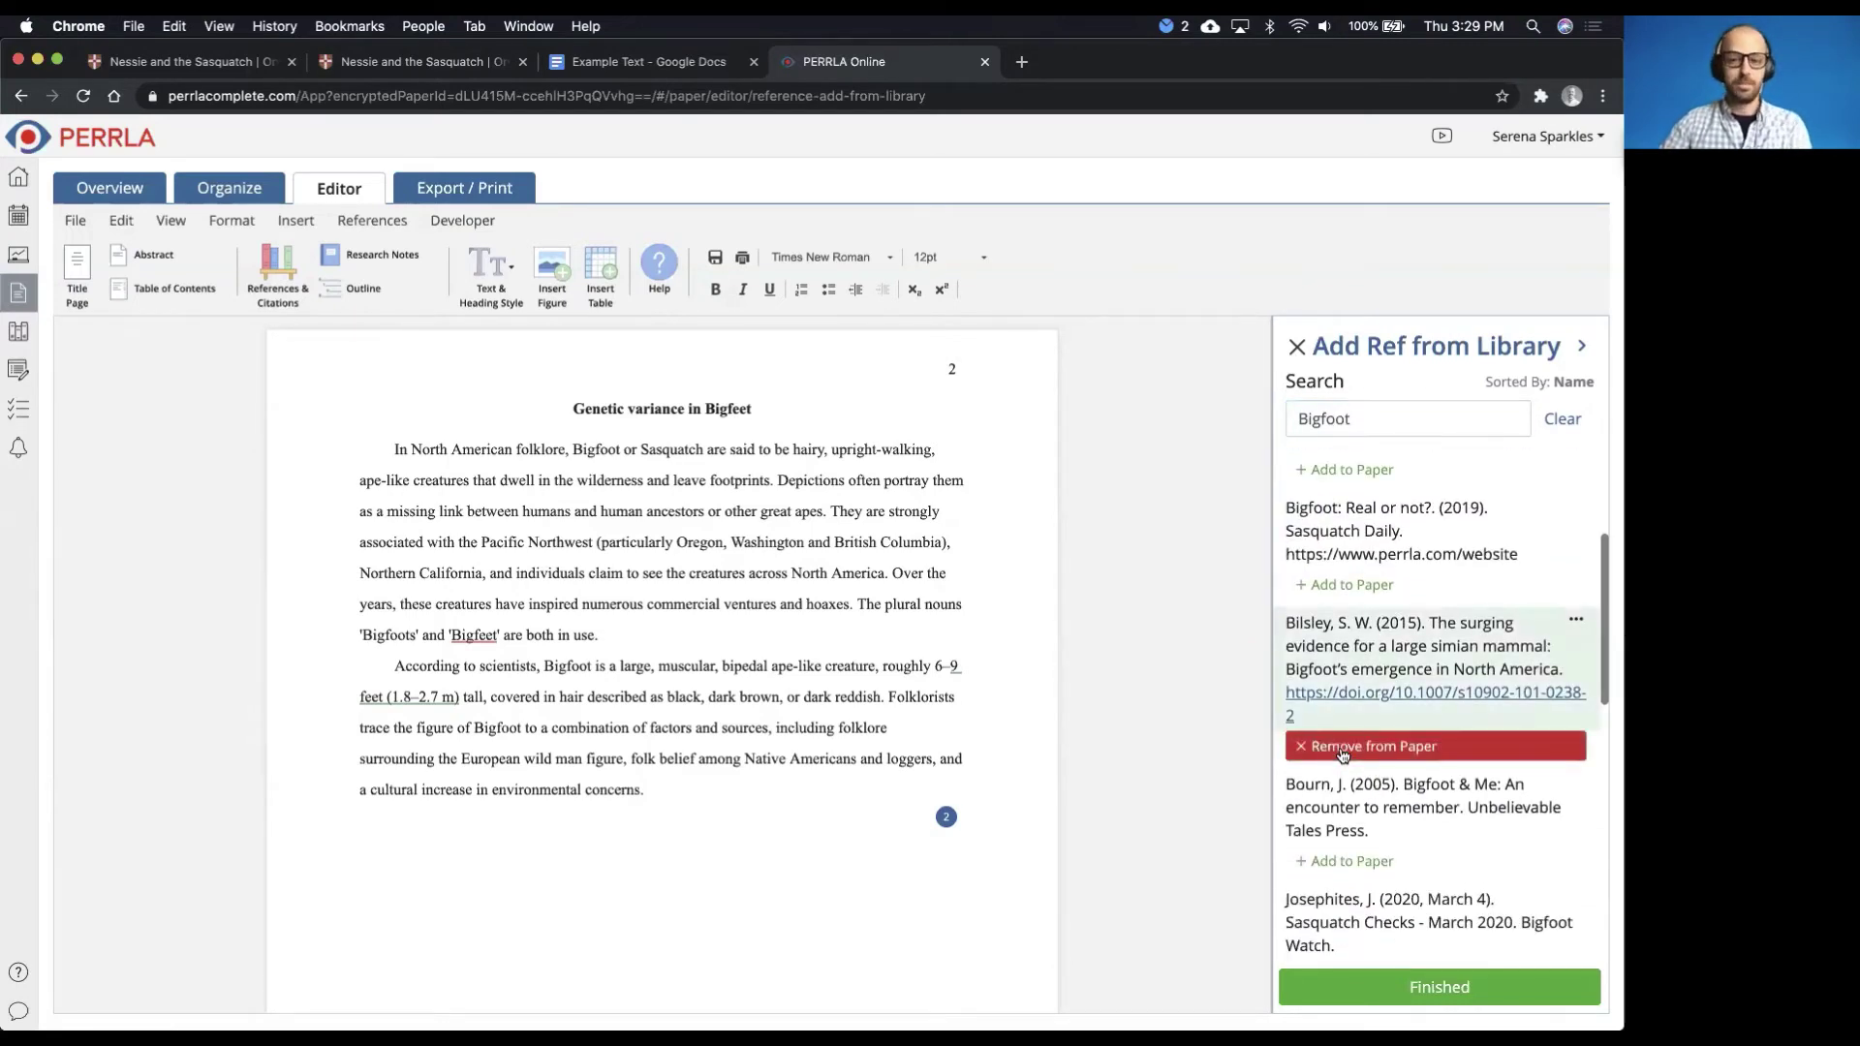
scroll(1042, 713, down, 10)
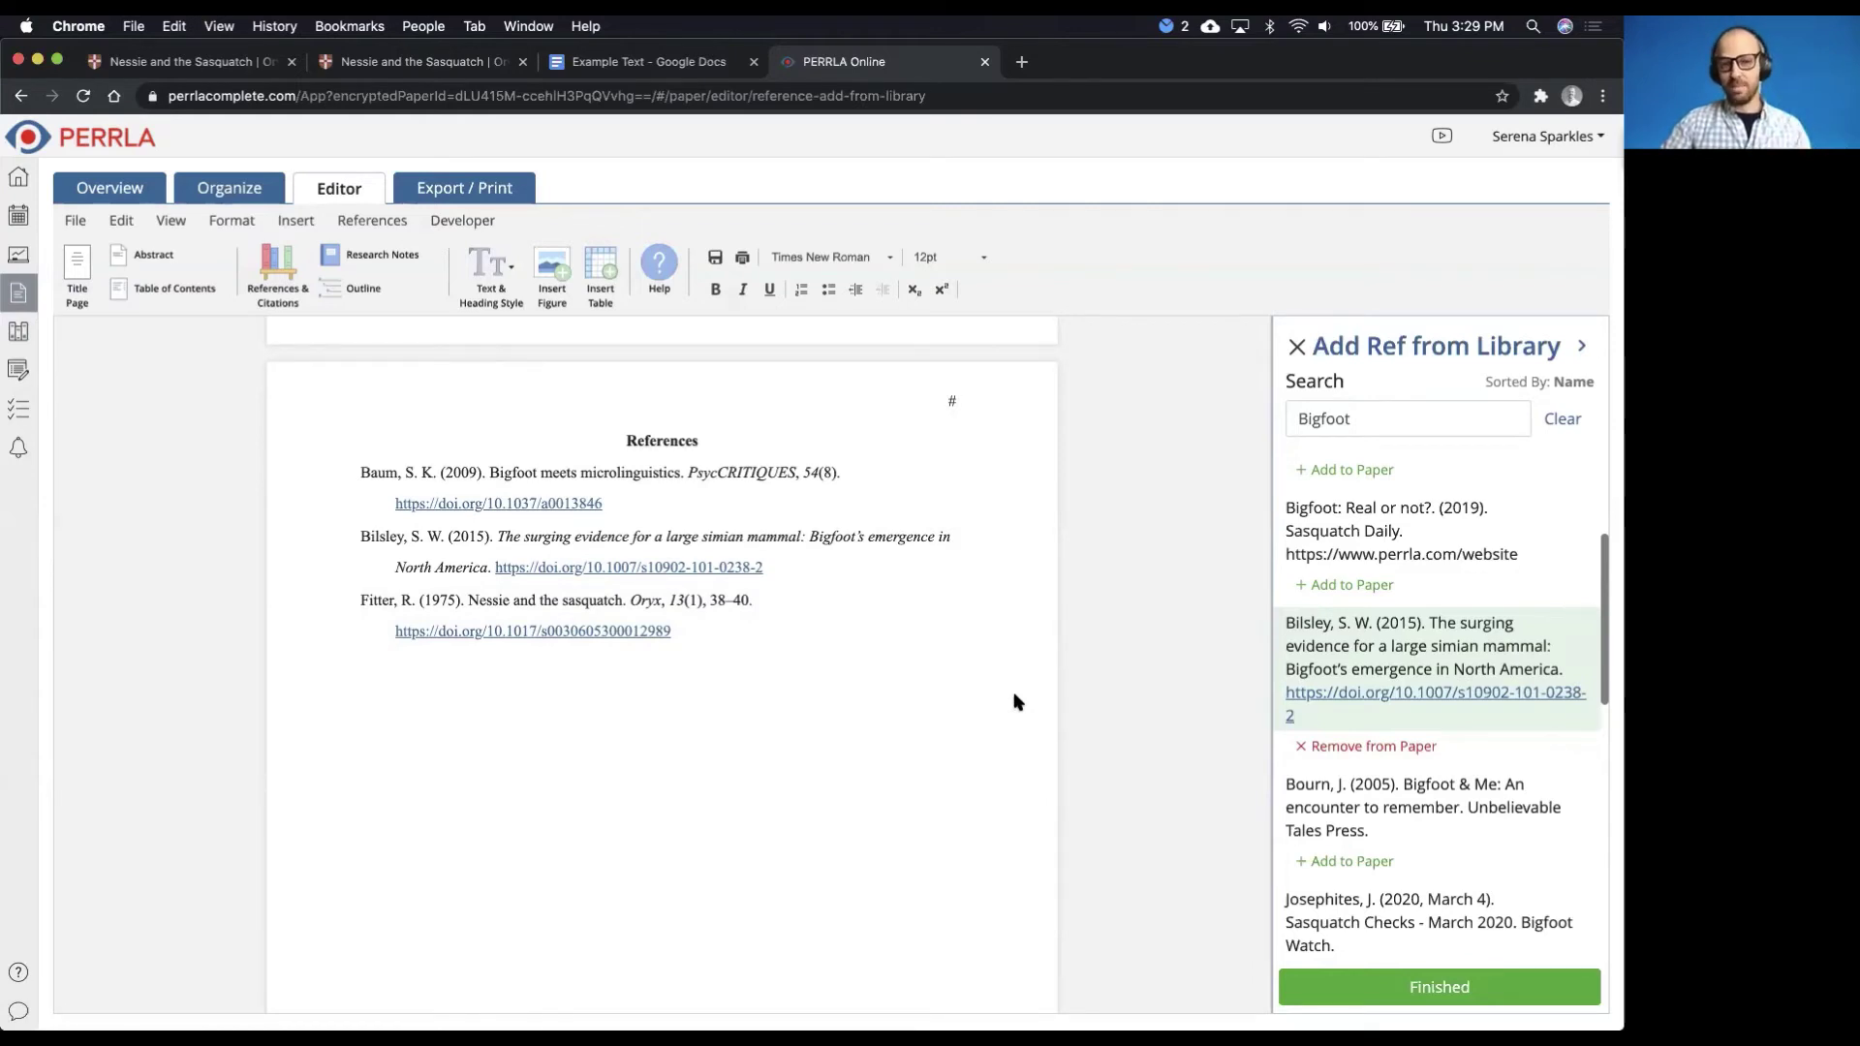
scroll(1014, 699, up, 5)
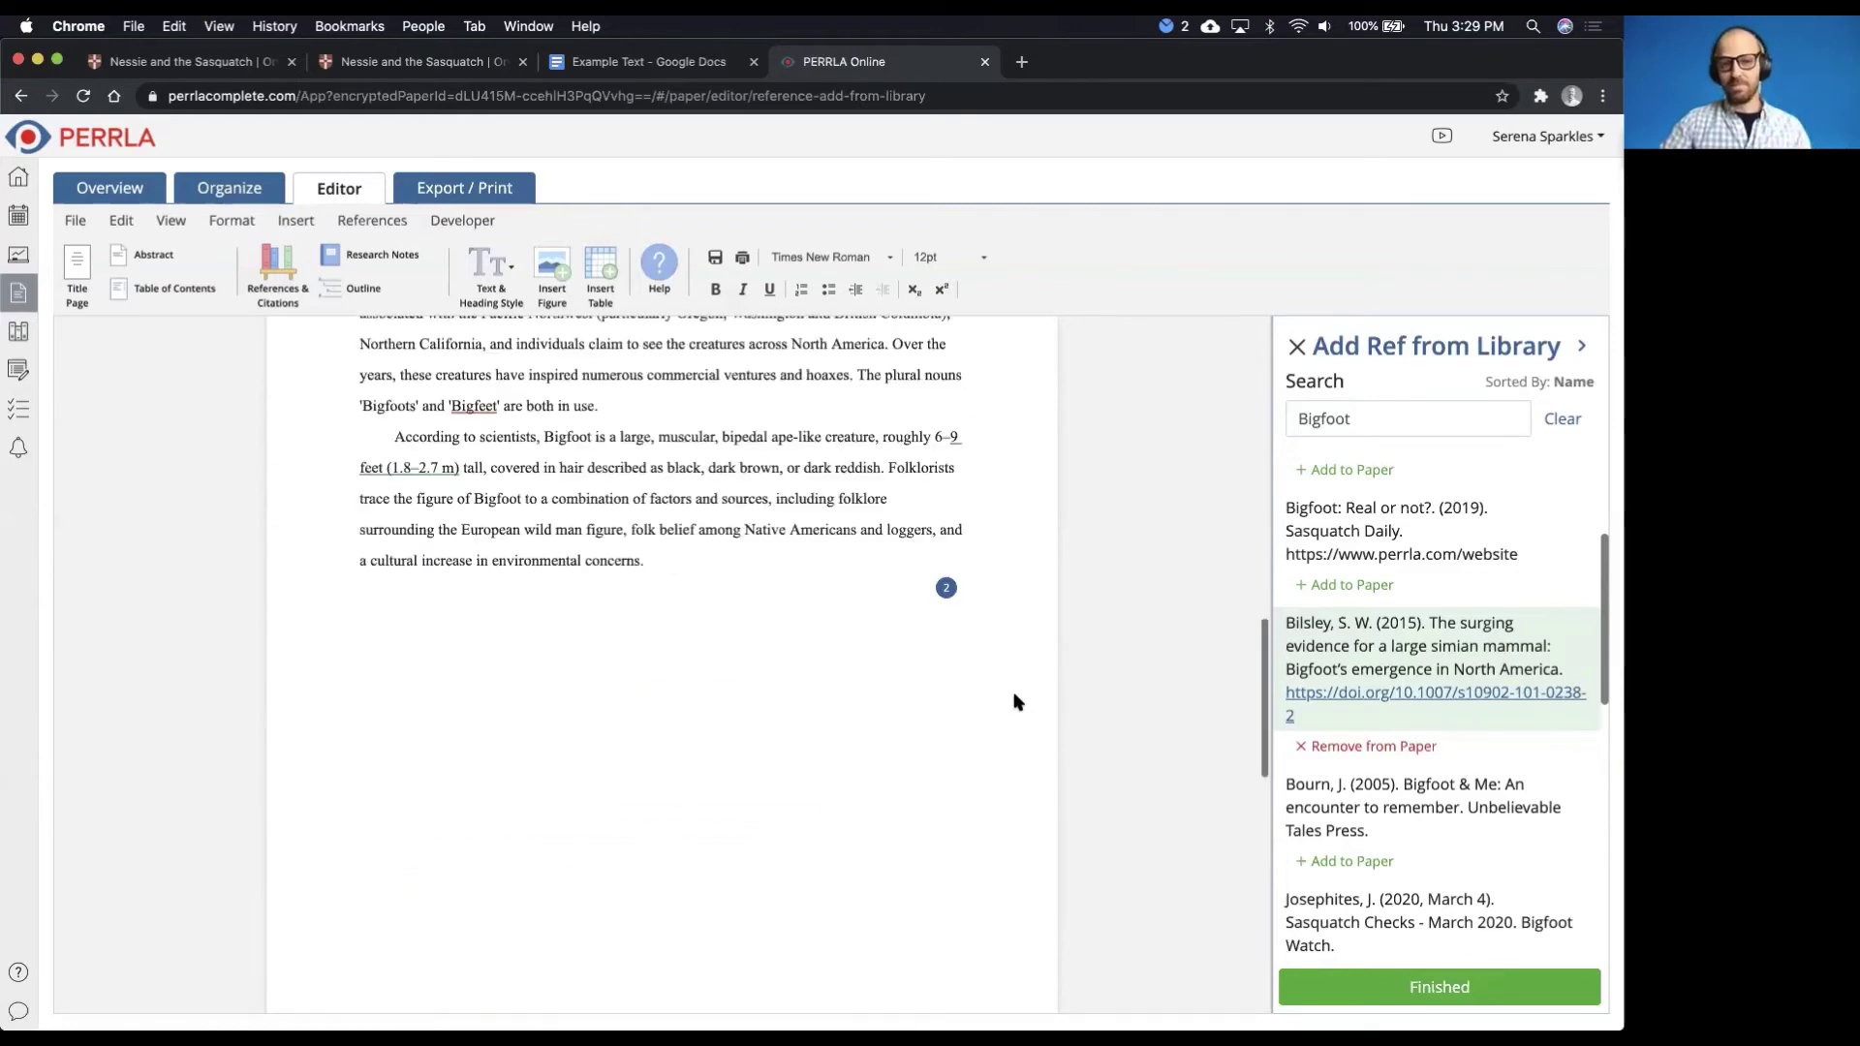
click(1297, 348)
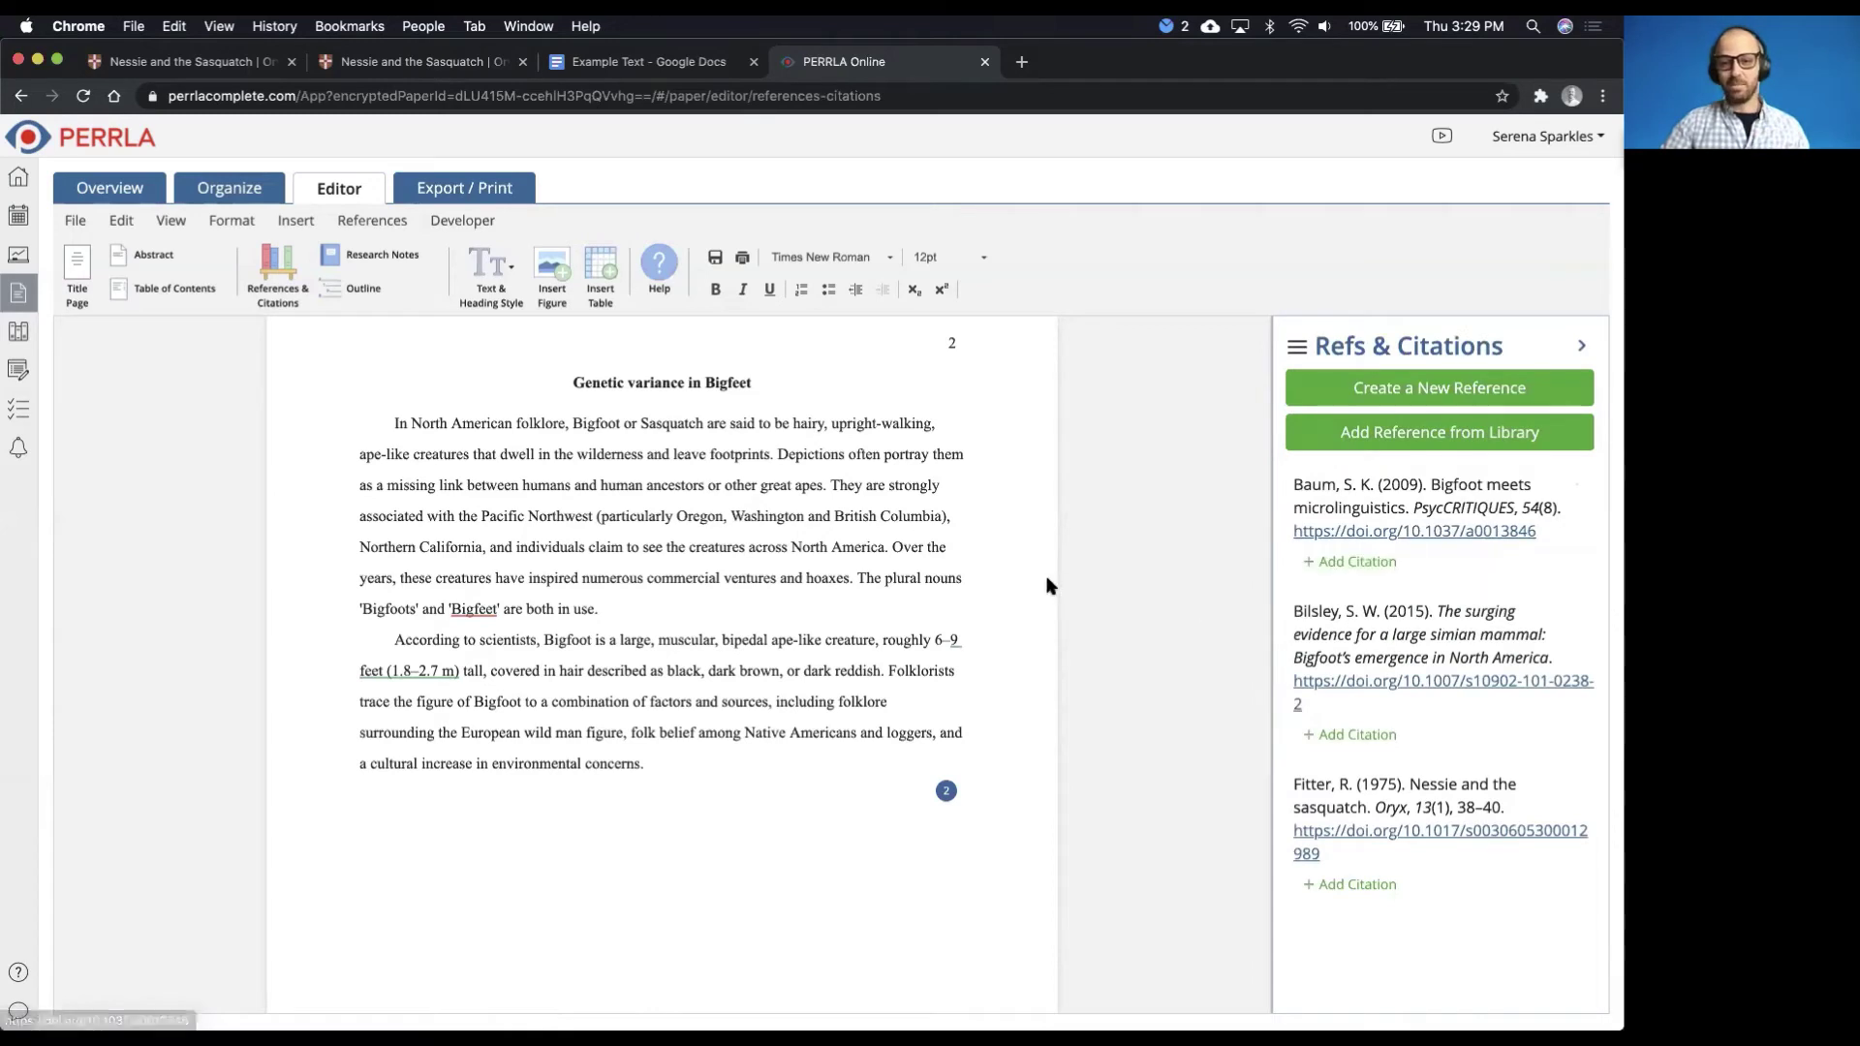
Insert a citation of "Bigfoot meets microlinguistics" before the first paragraph's final period, without a direct-quote location
click(593, 612)
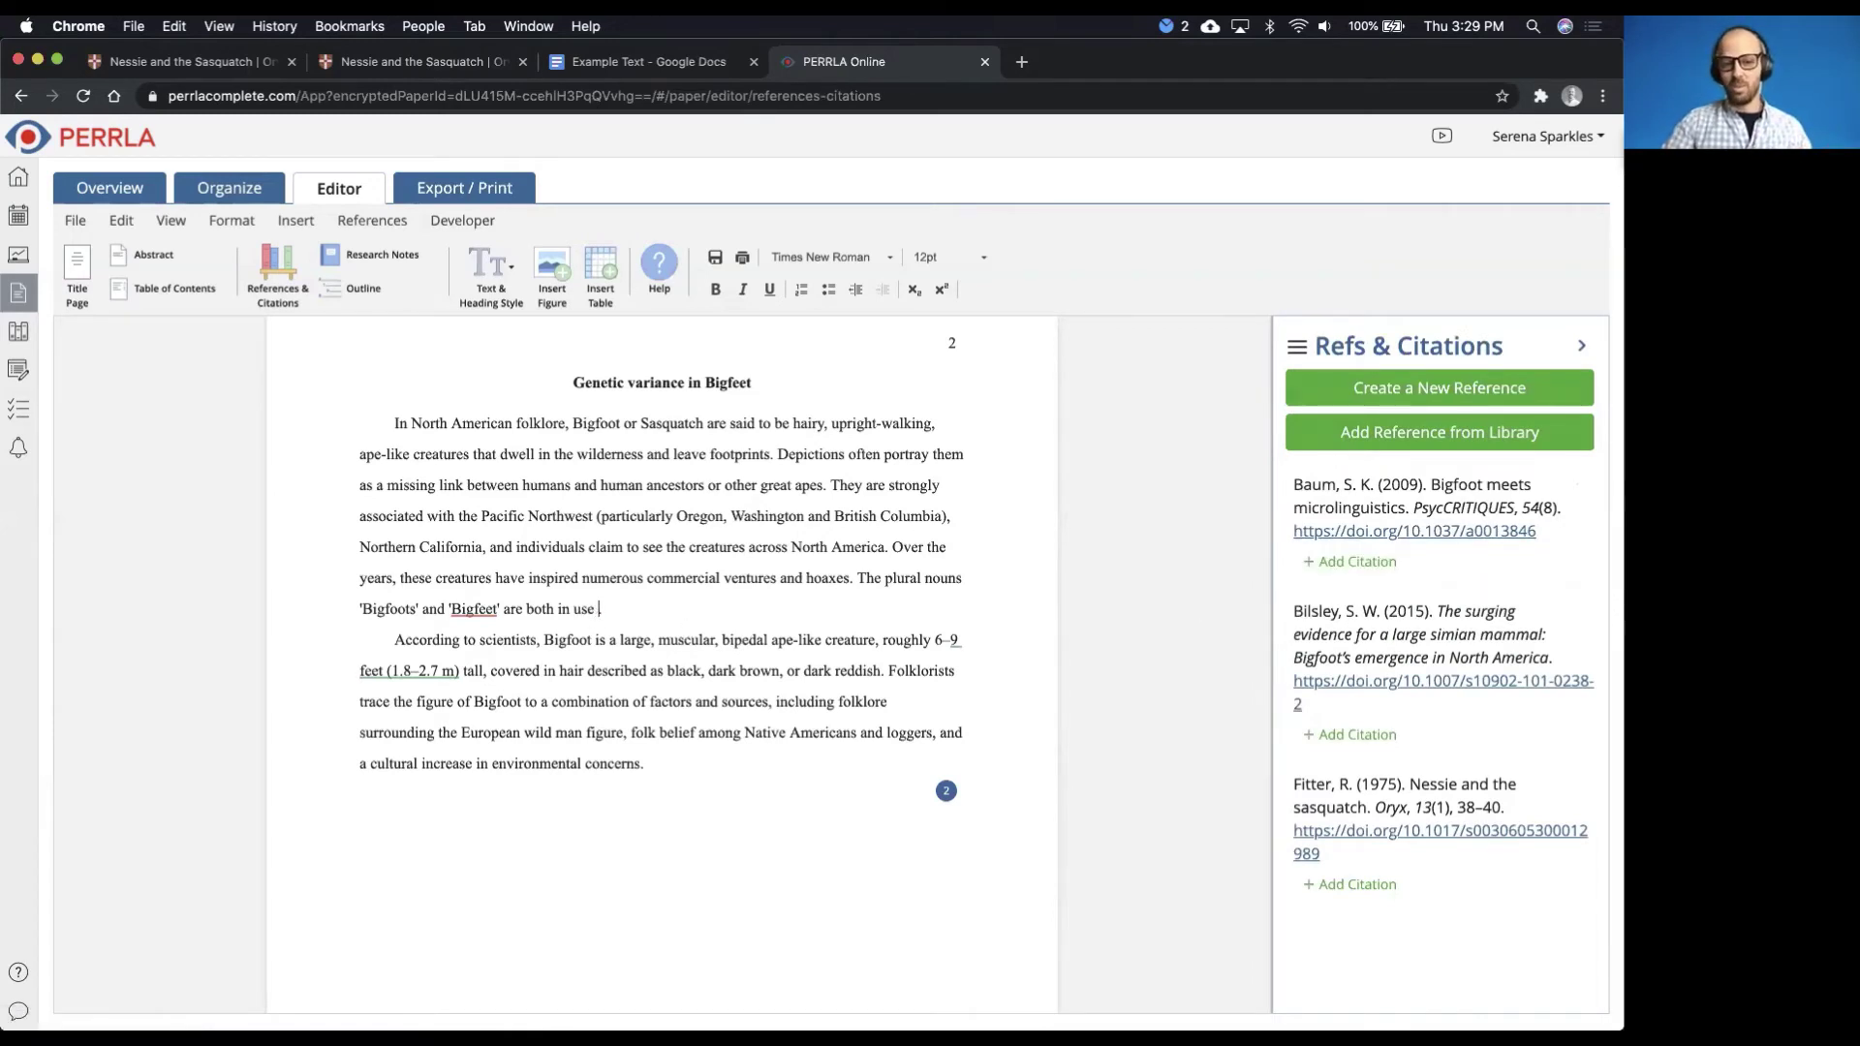
click(1364, 560)
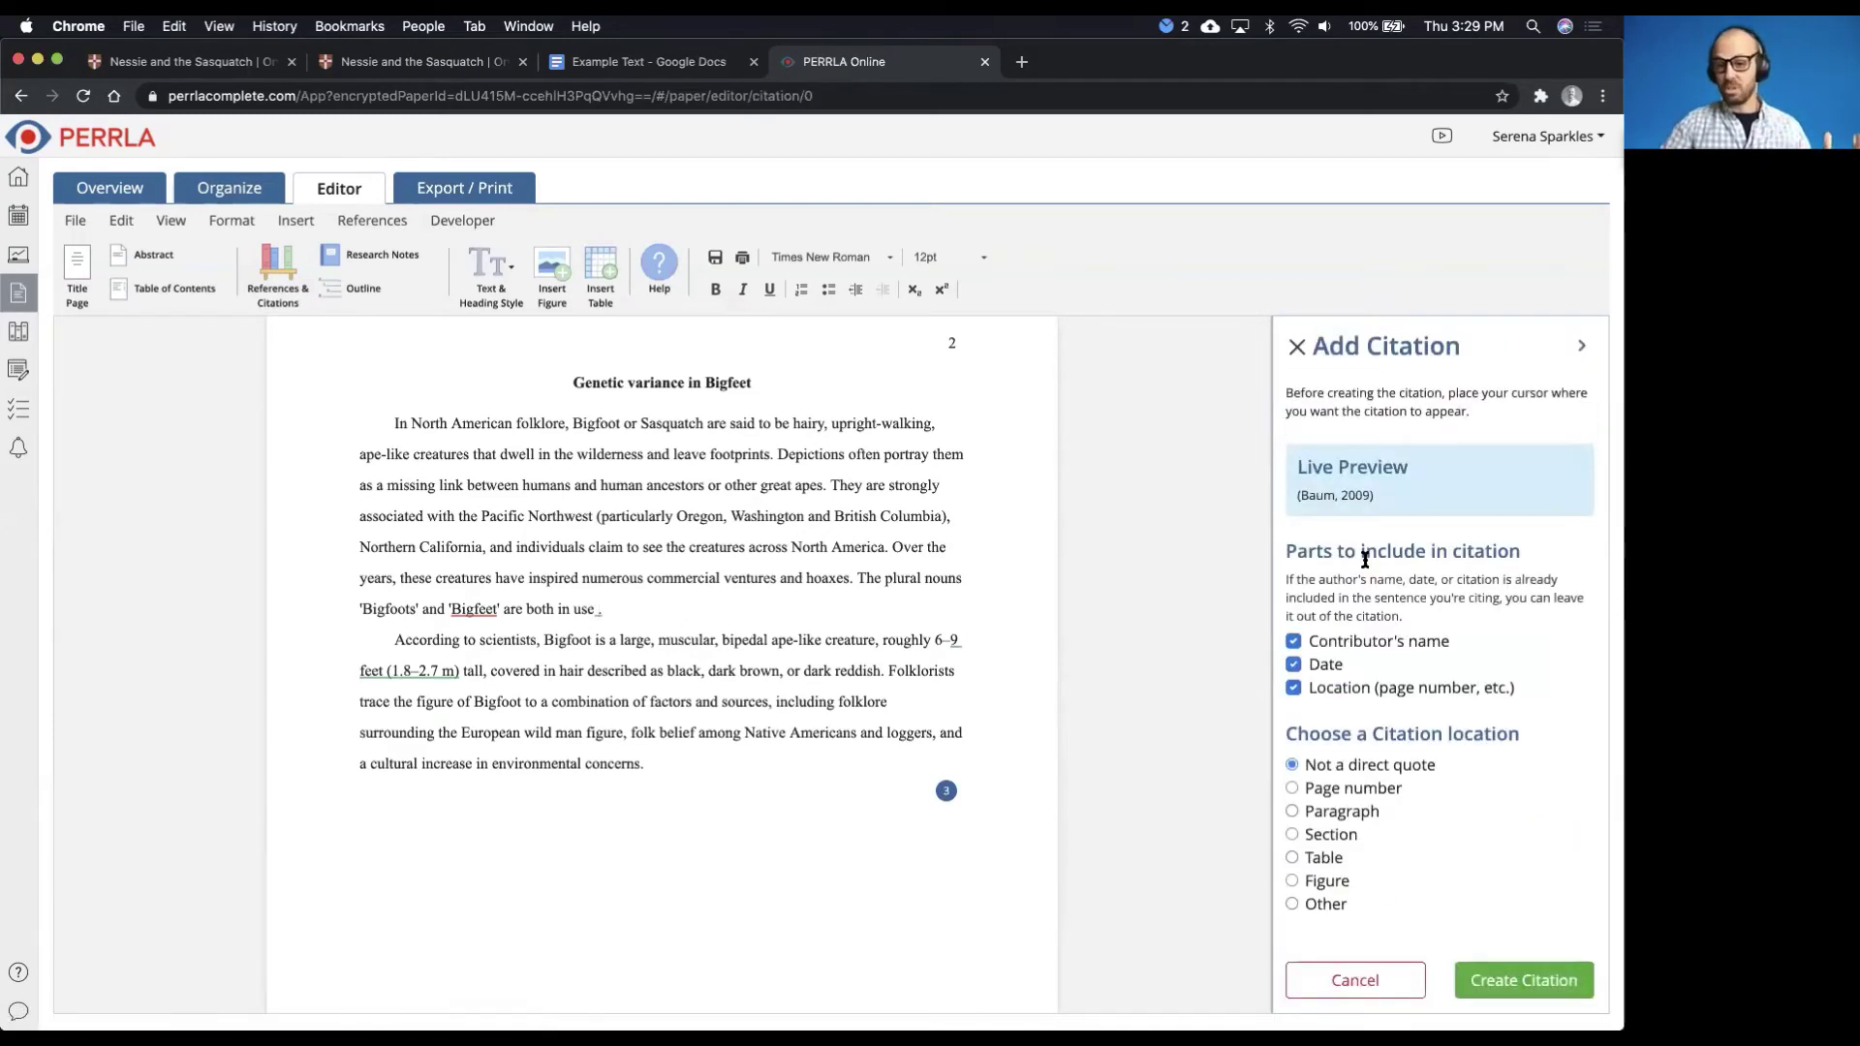
click(1508, 982)
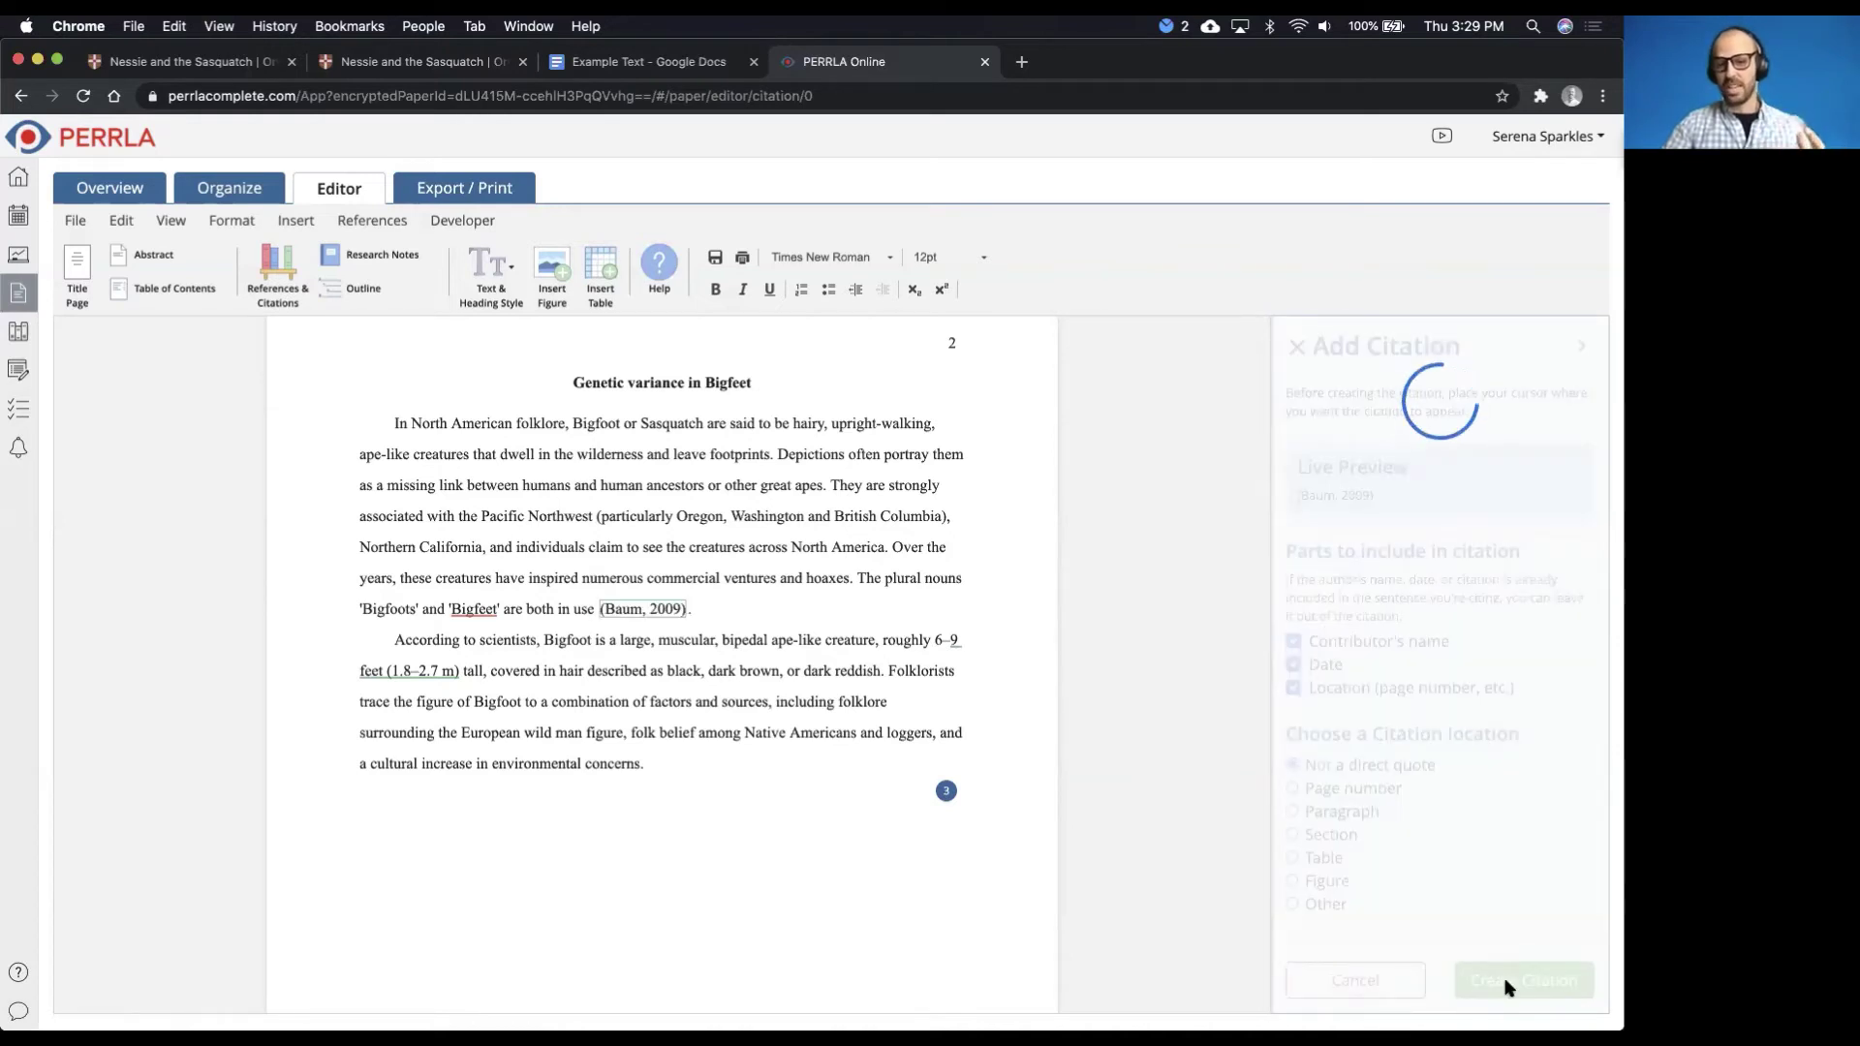
click(694, 610)
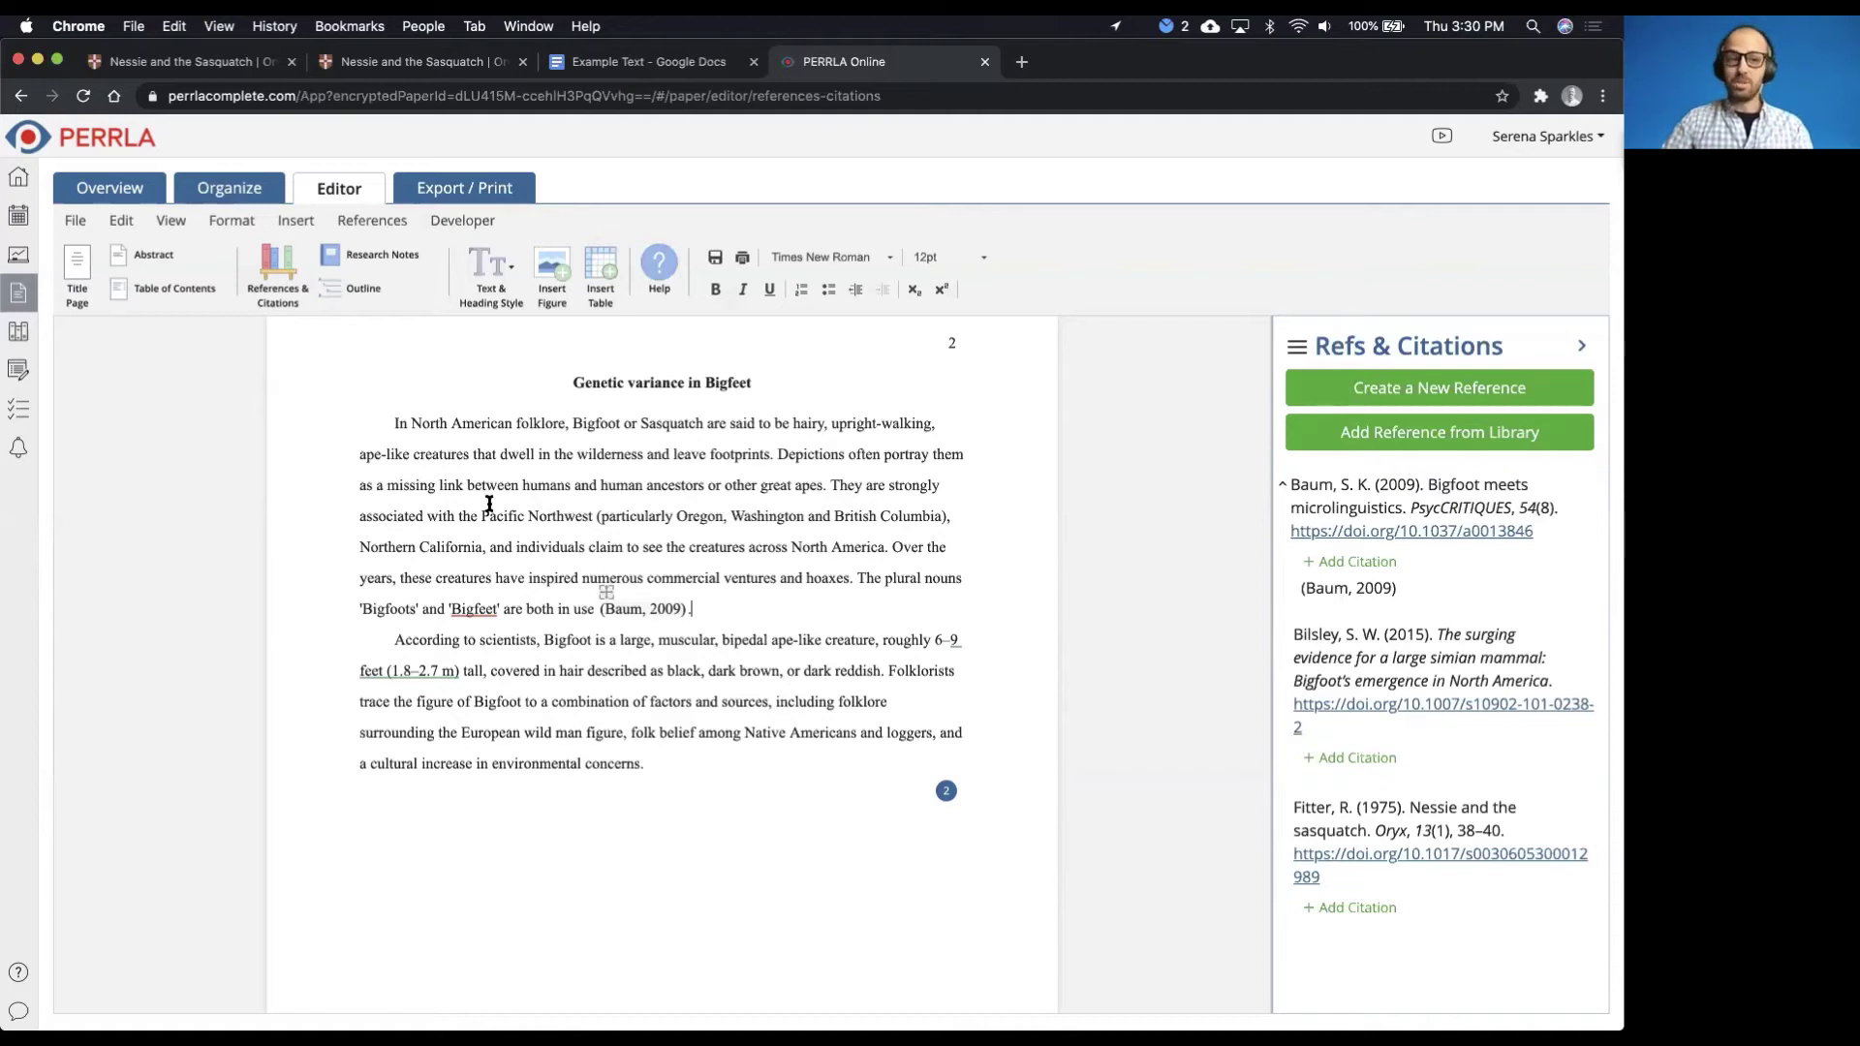
Add the research note "A really great quote.", including its quotation marks, under the "Bigfoot meets microlinguistics" reference in the paper's organizer
click(237, 189)
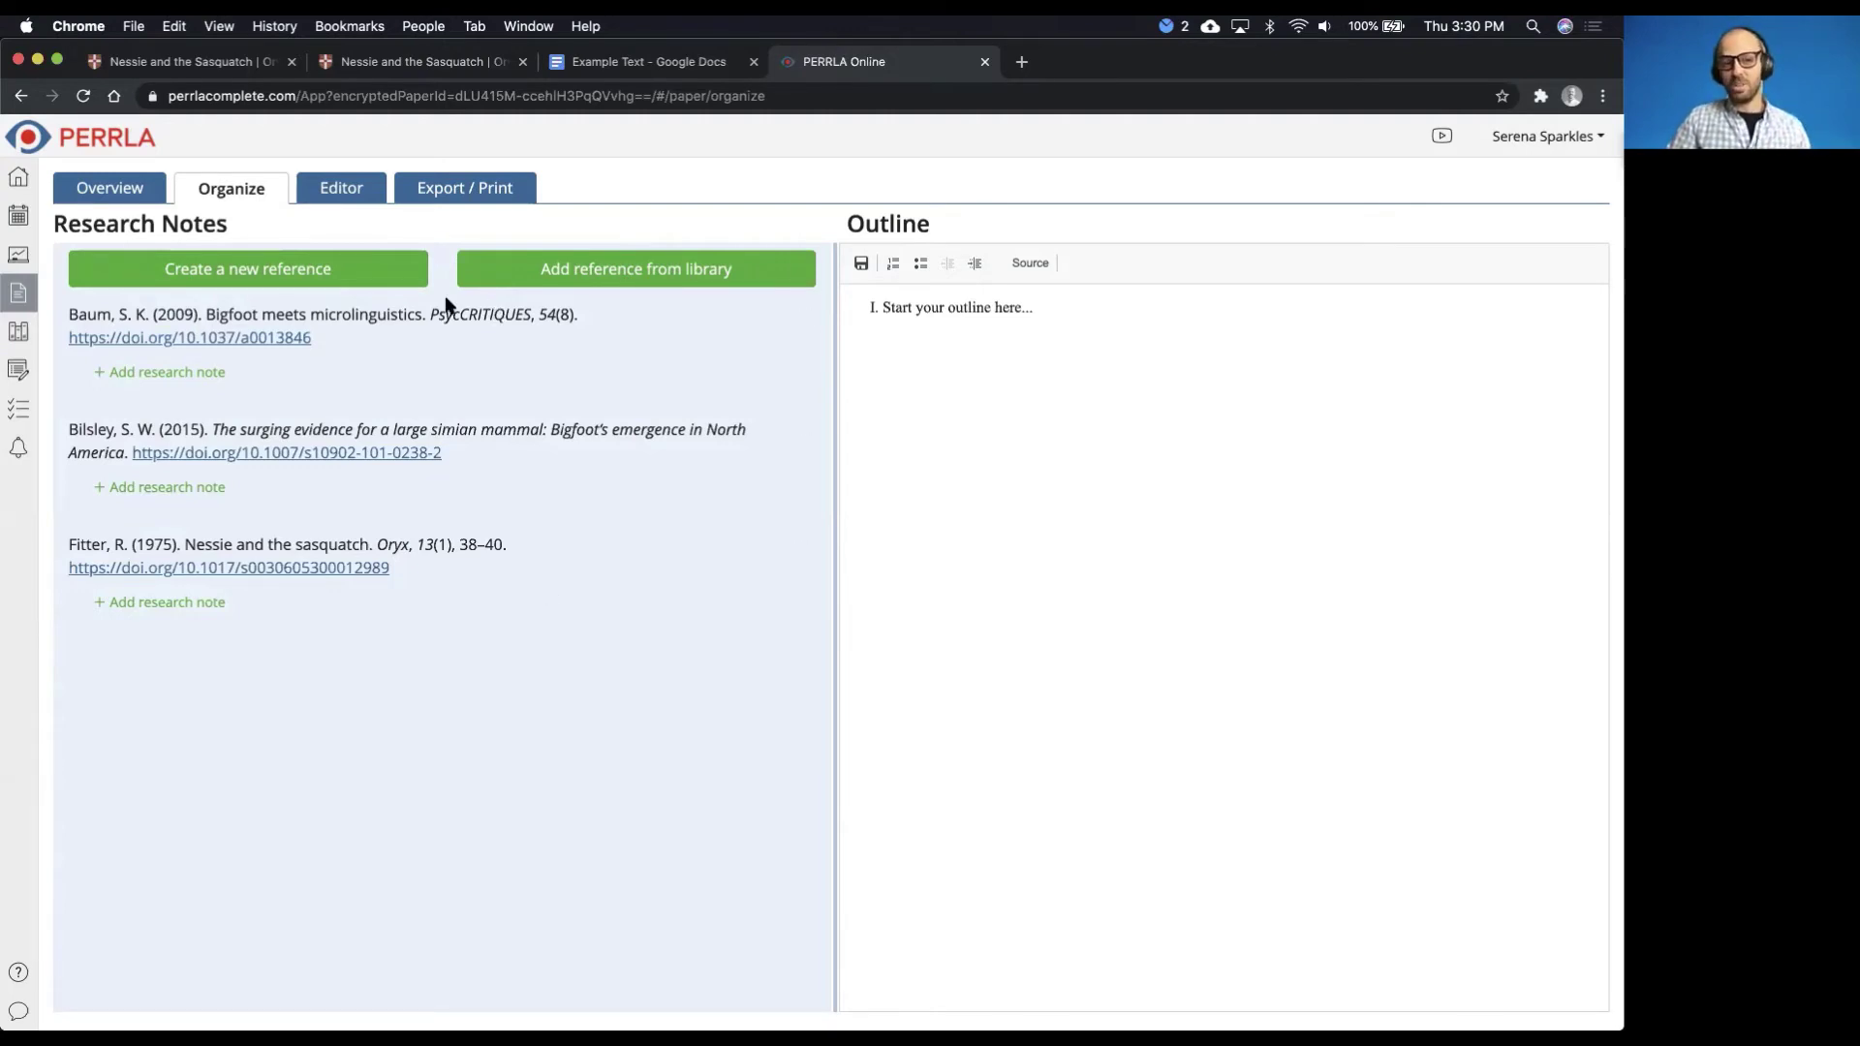
click(182, 374)
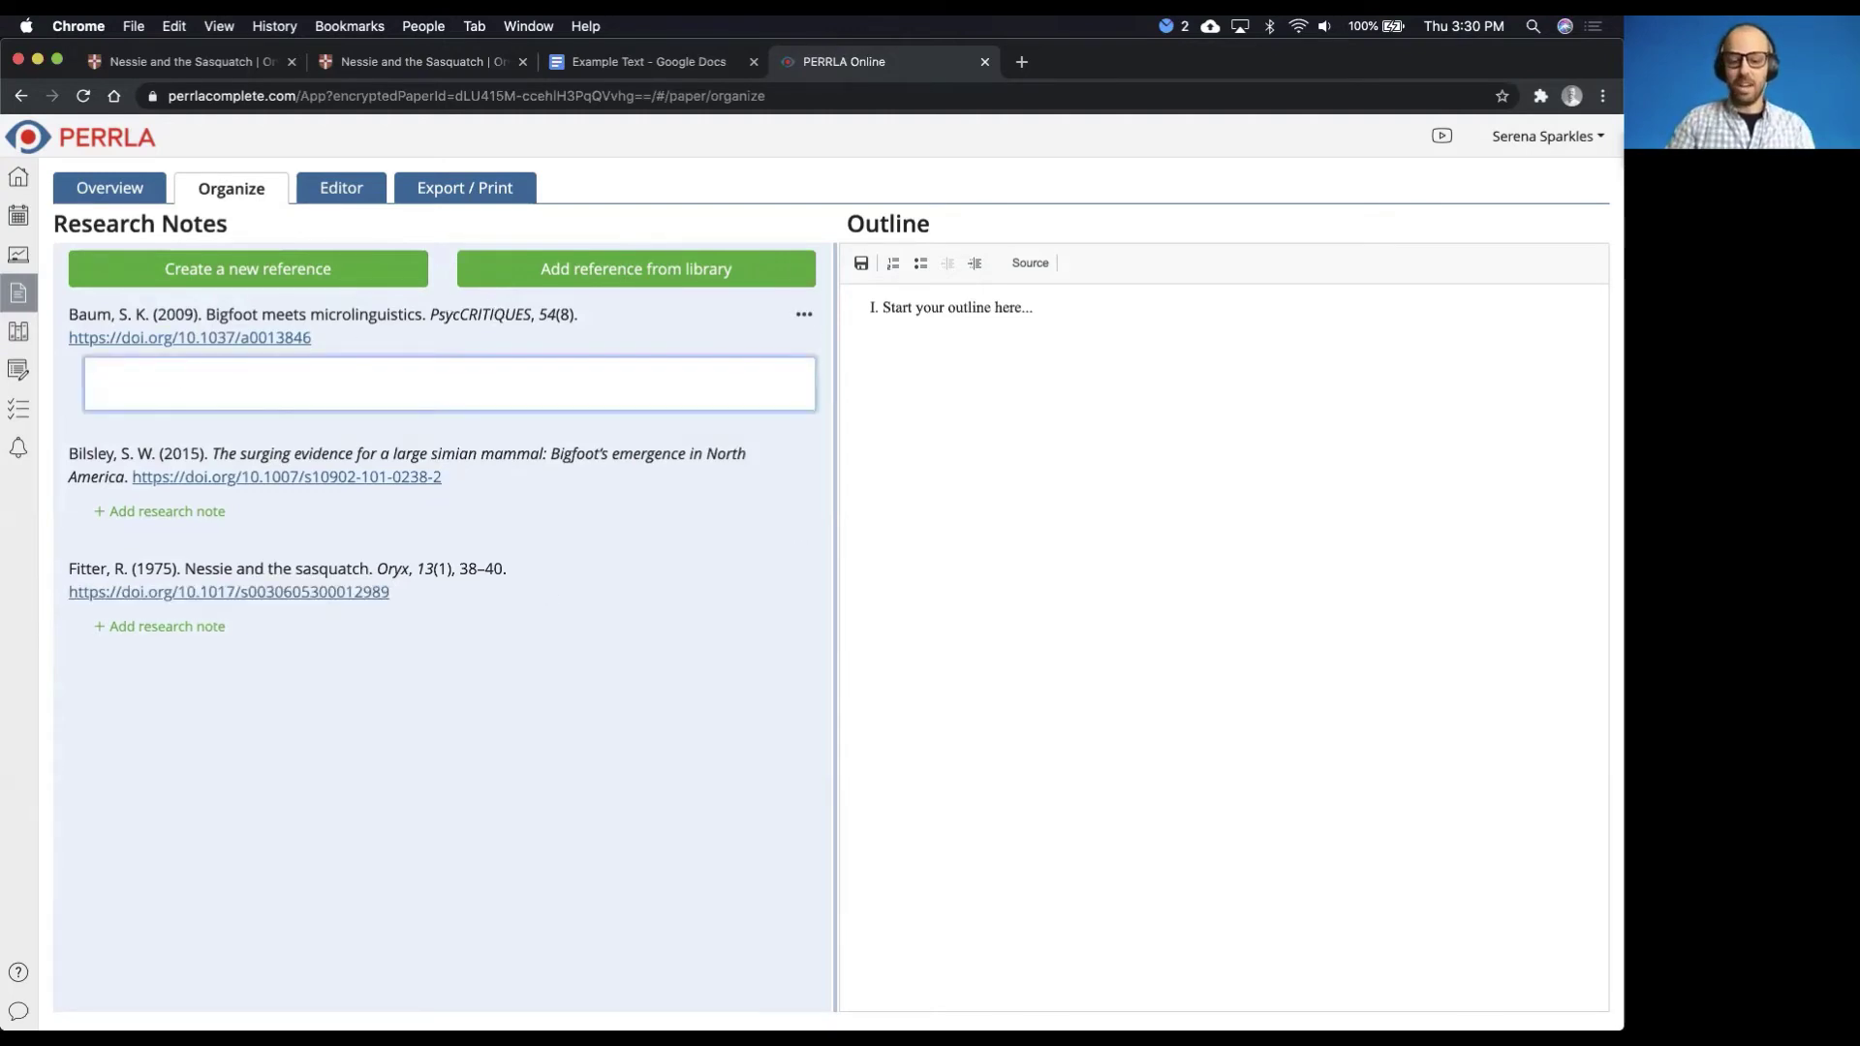
text("A really great quote)
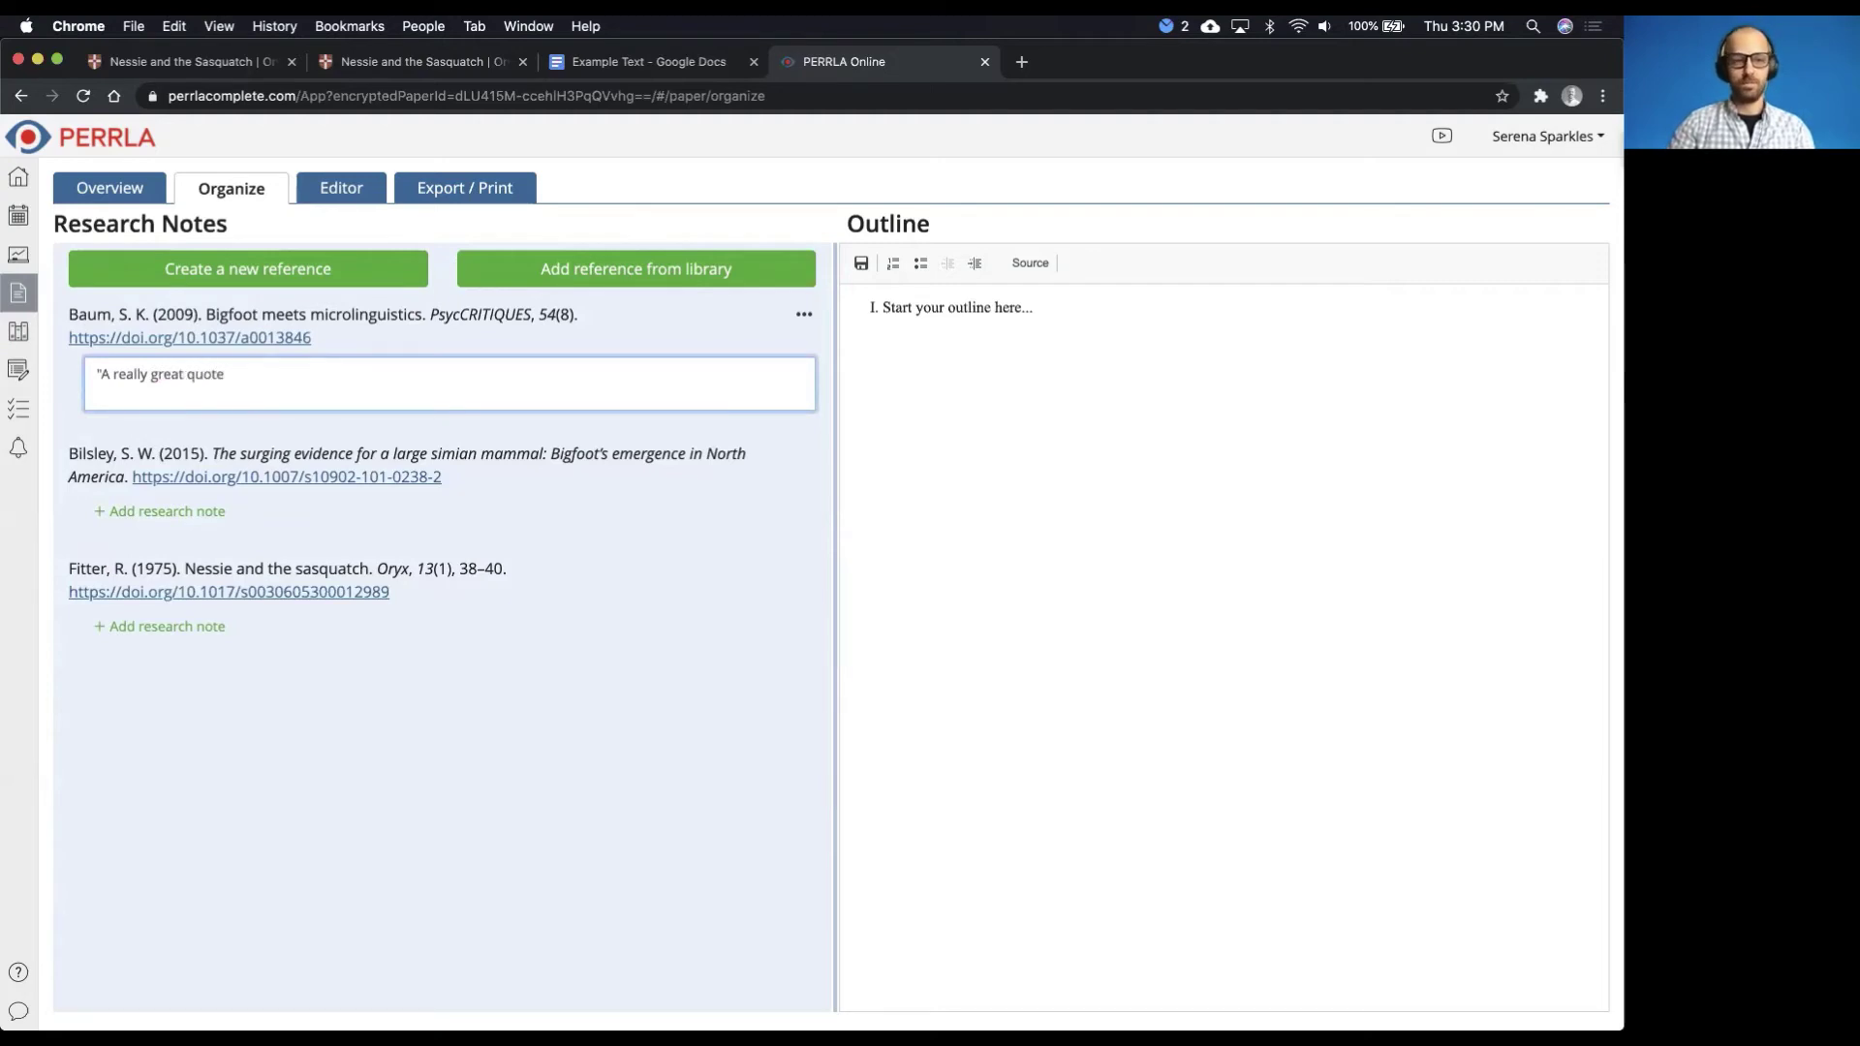
text(.")
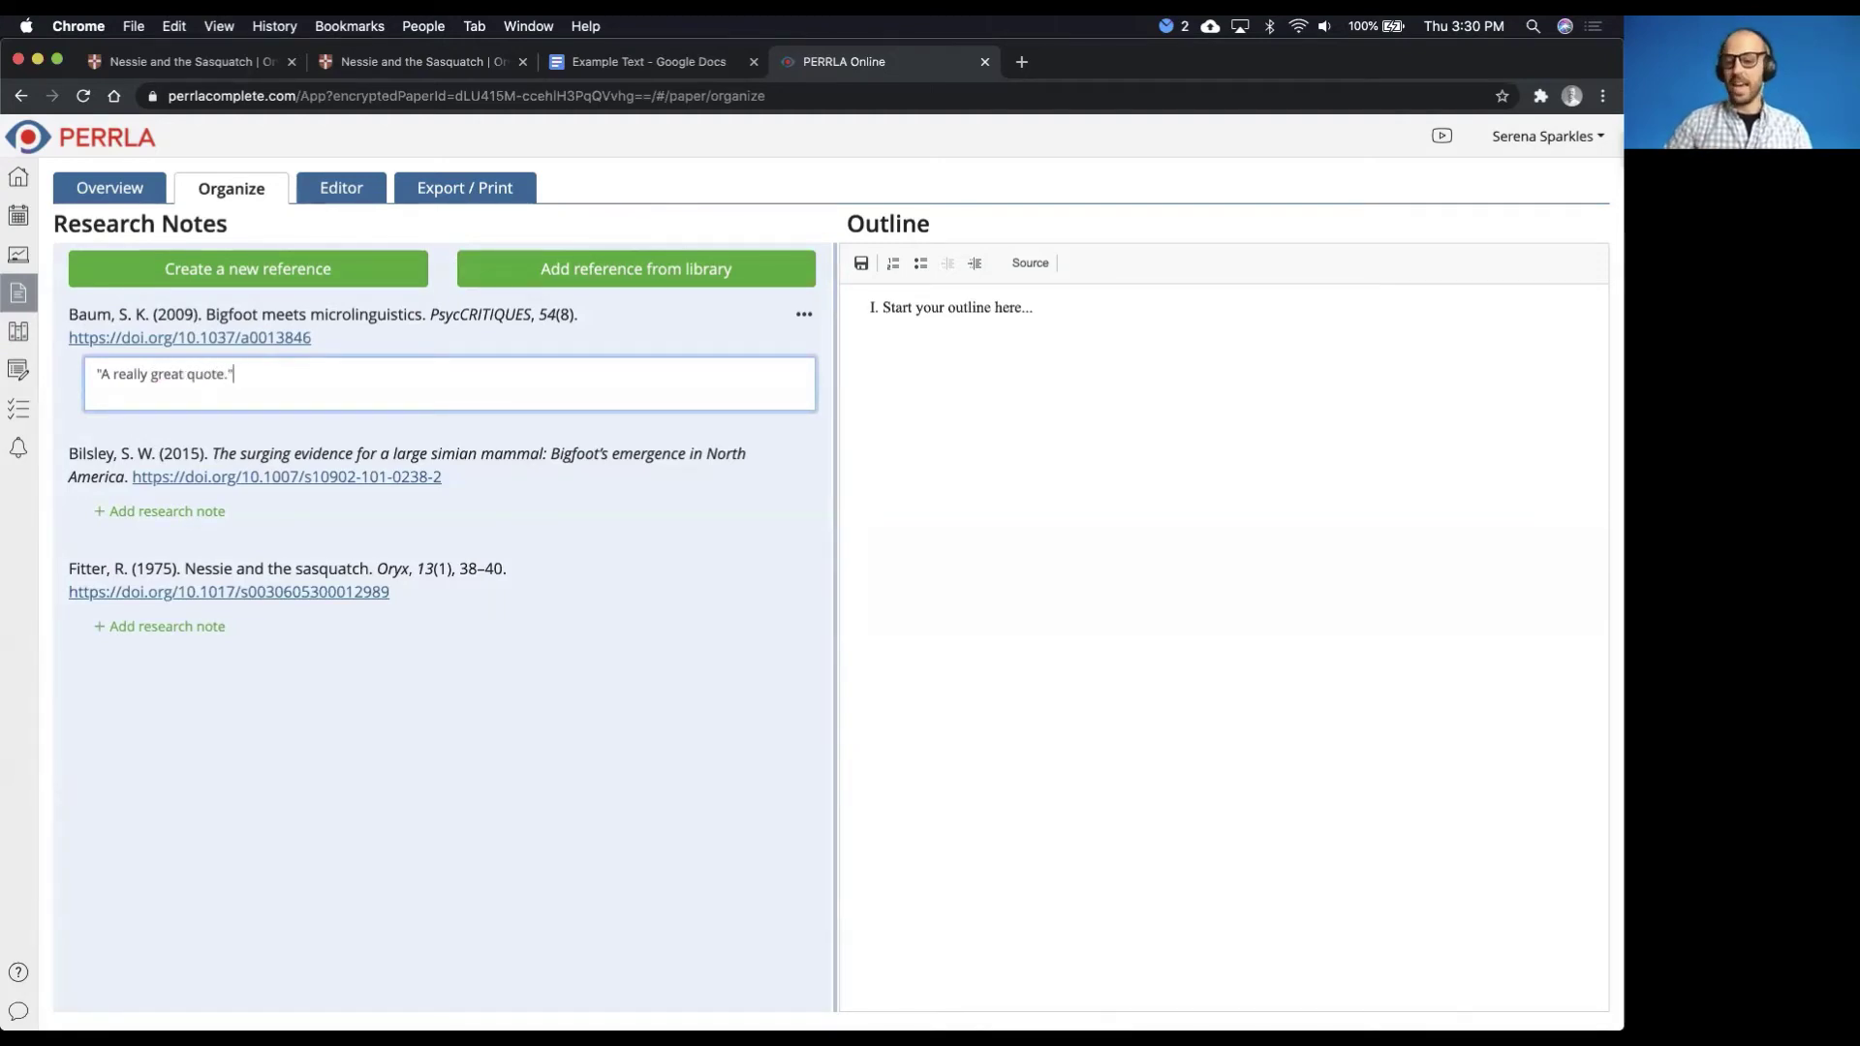
click(823, 257)
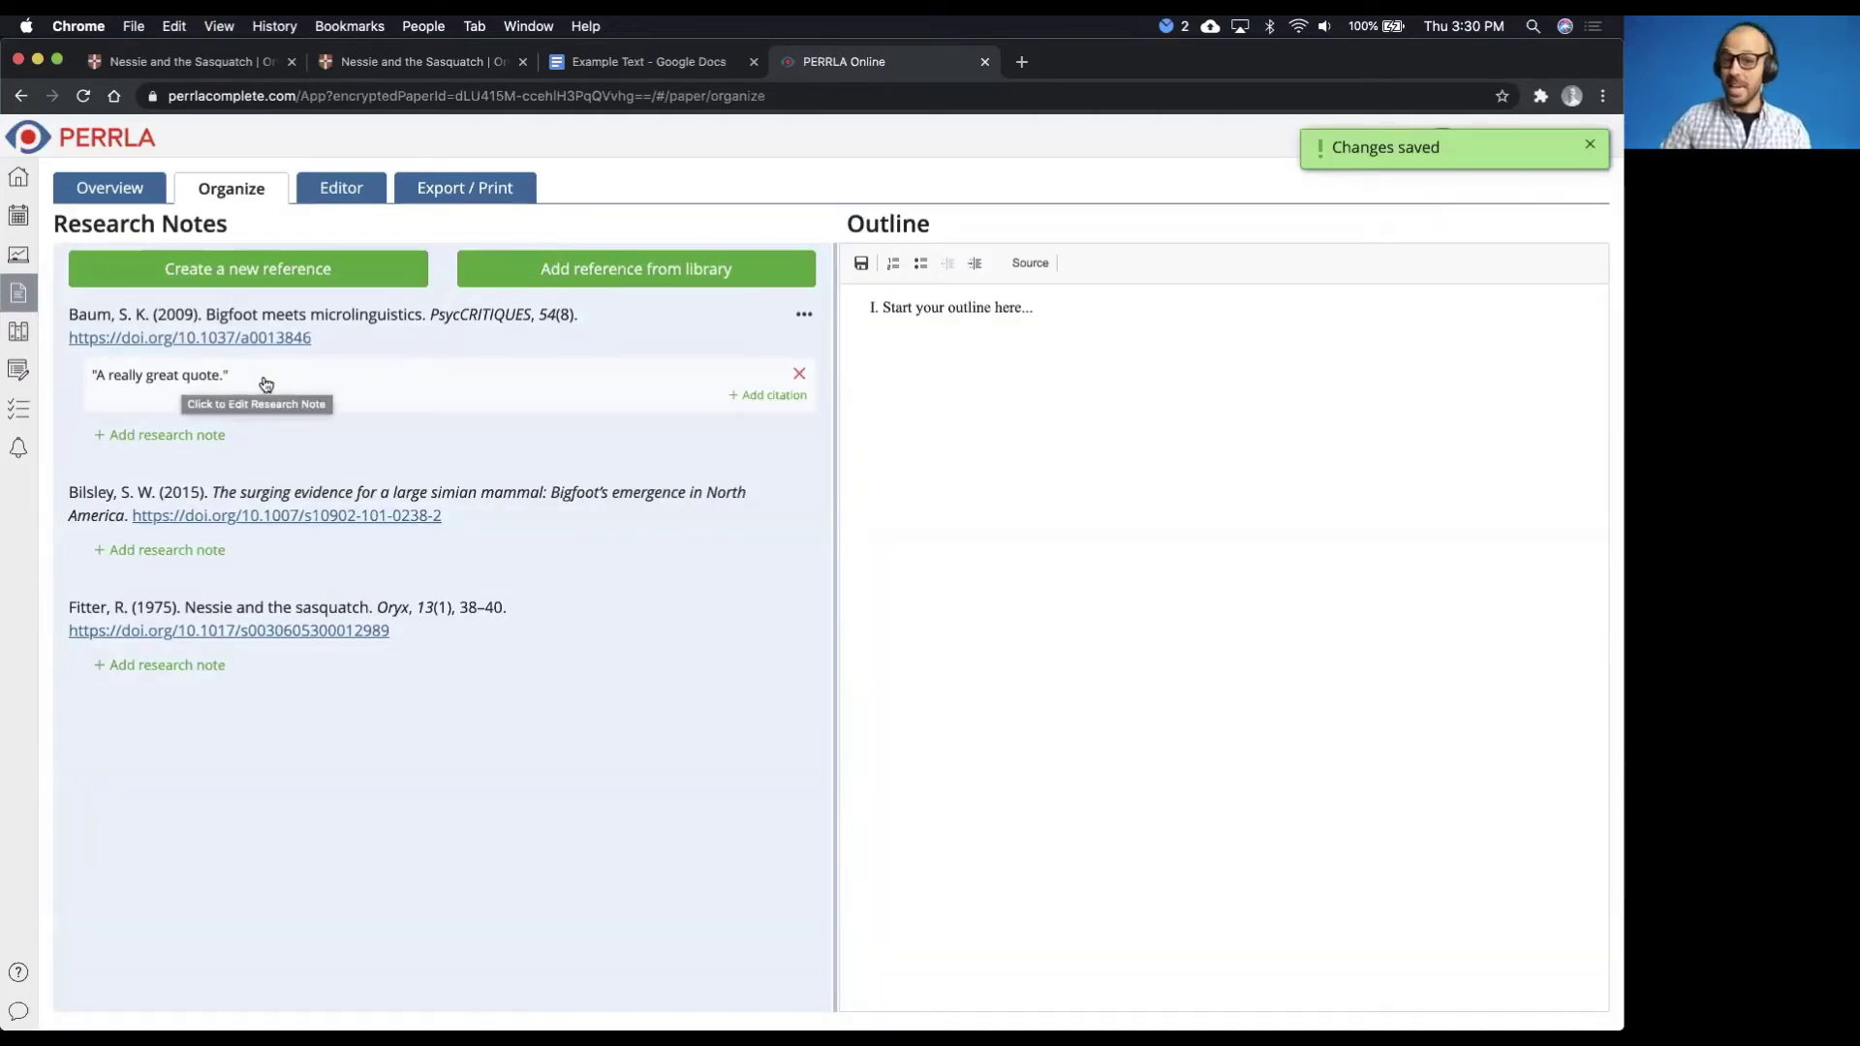
Attach a citation with page number 4 to the "A really great quote." research note
click(770, 405)
click(560, 538)
text(4)
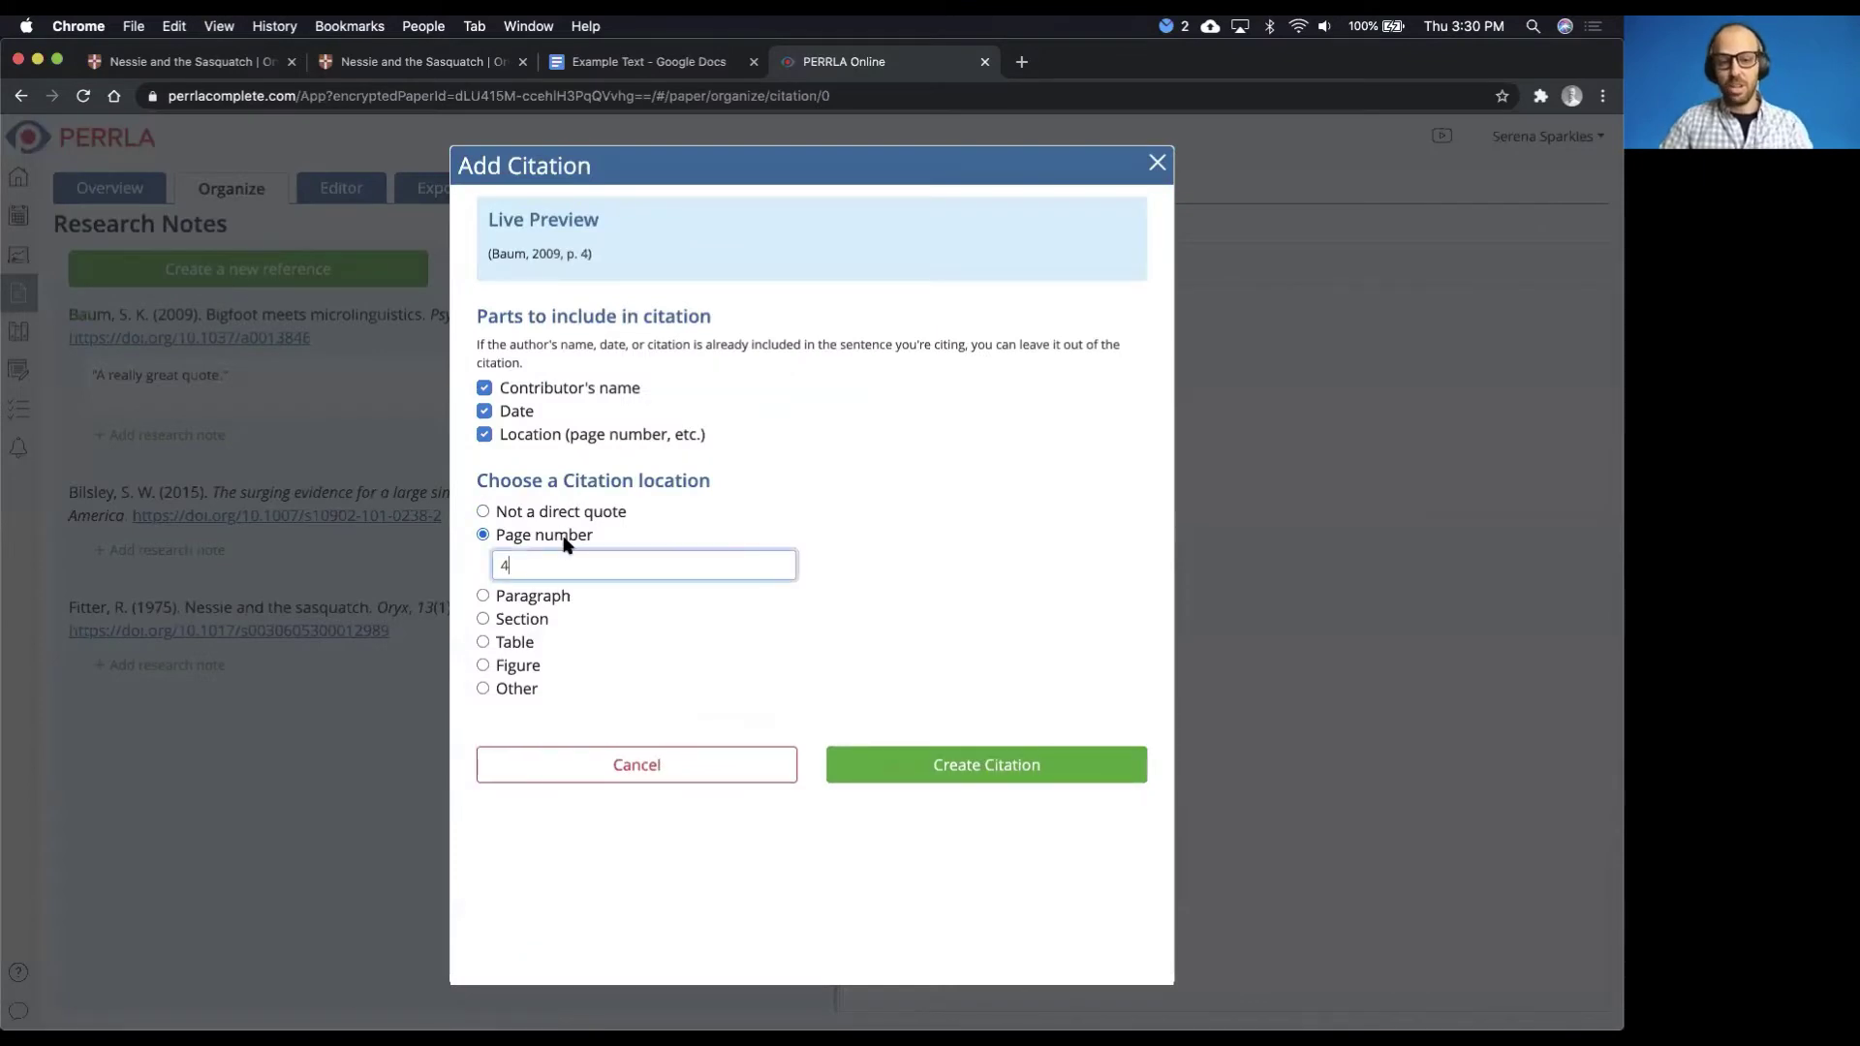
click(910, 761)
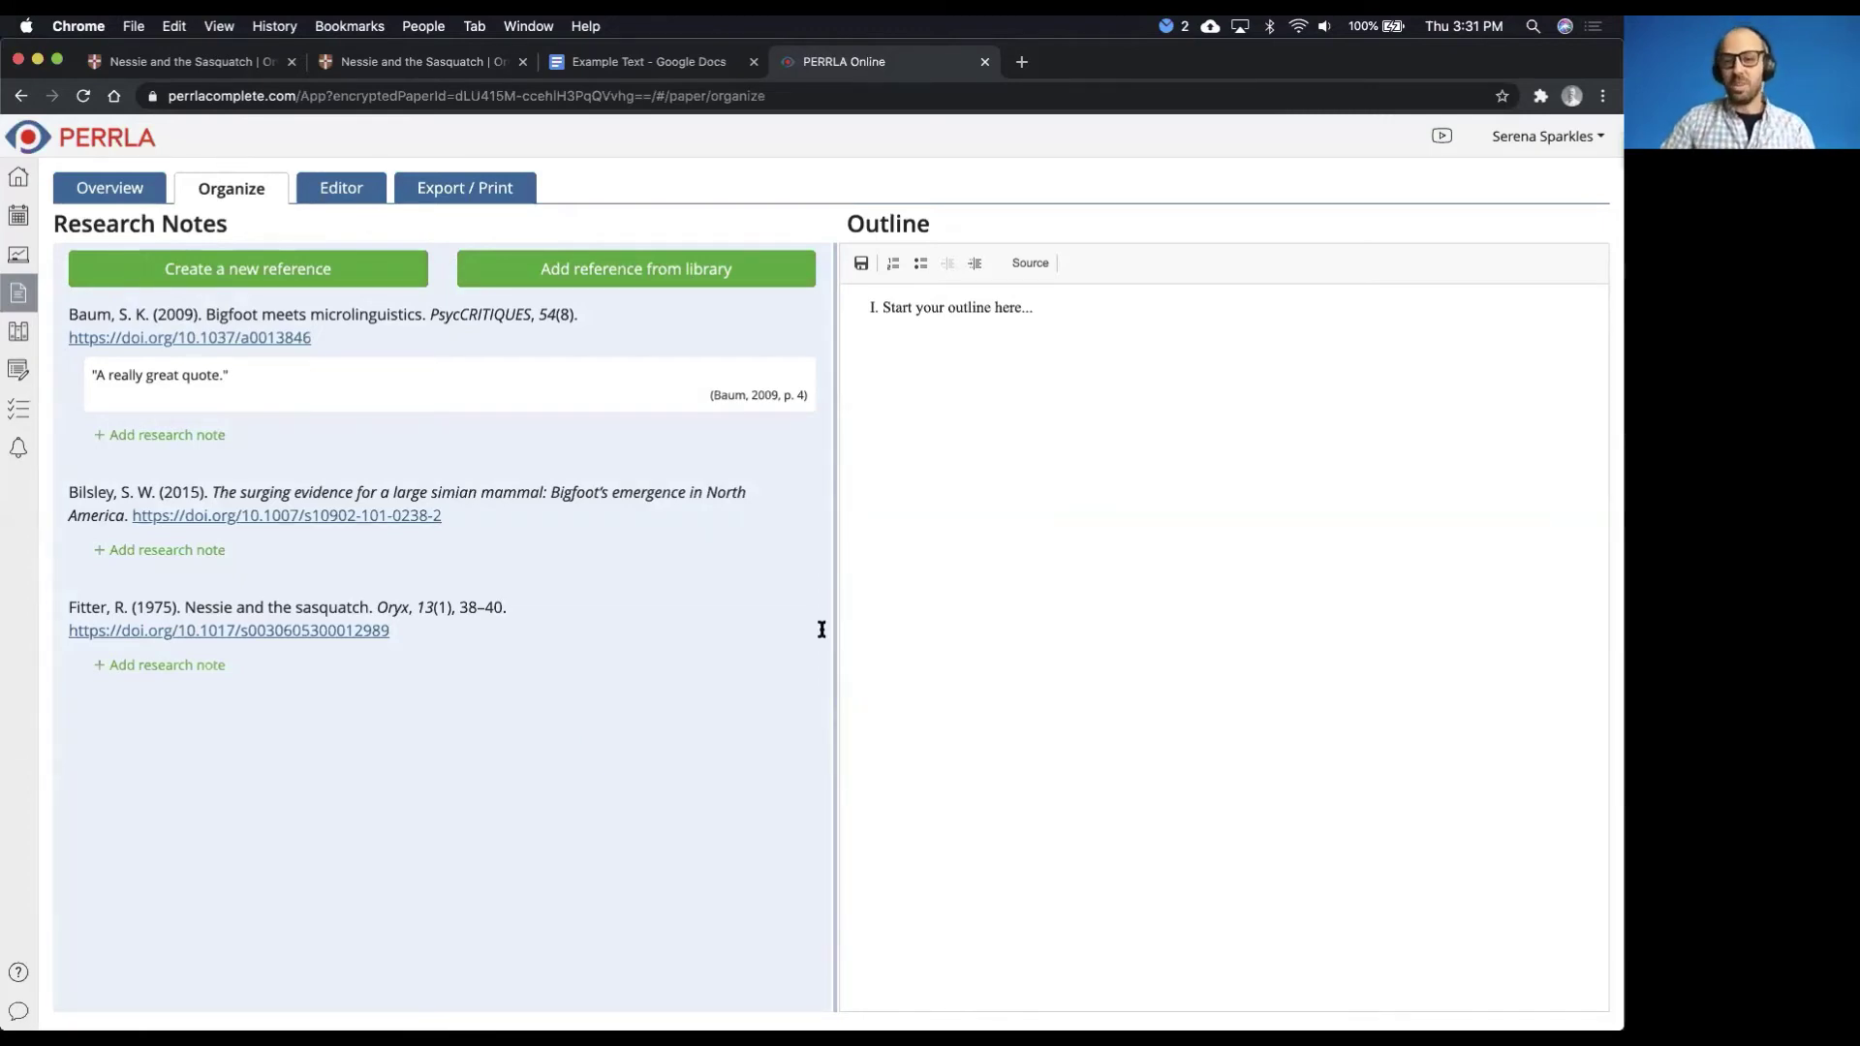
Replace the outline's placeholder with "Introduction" and add the subpoint "Make an interesting point" beneath it
click(1035, 307)
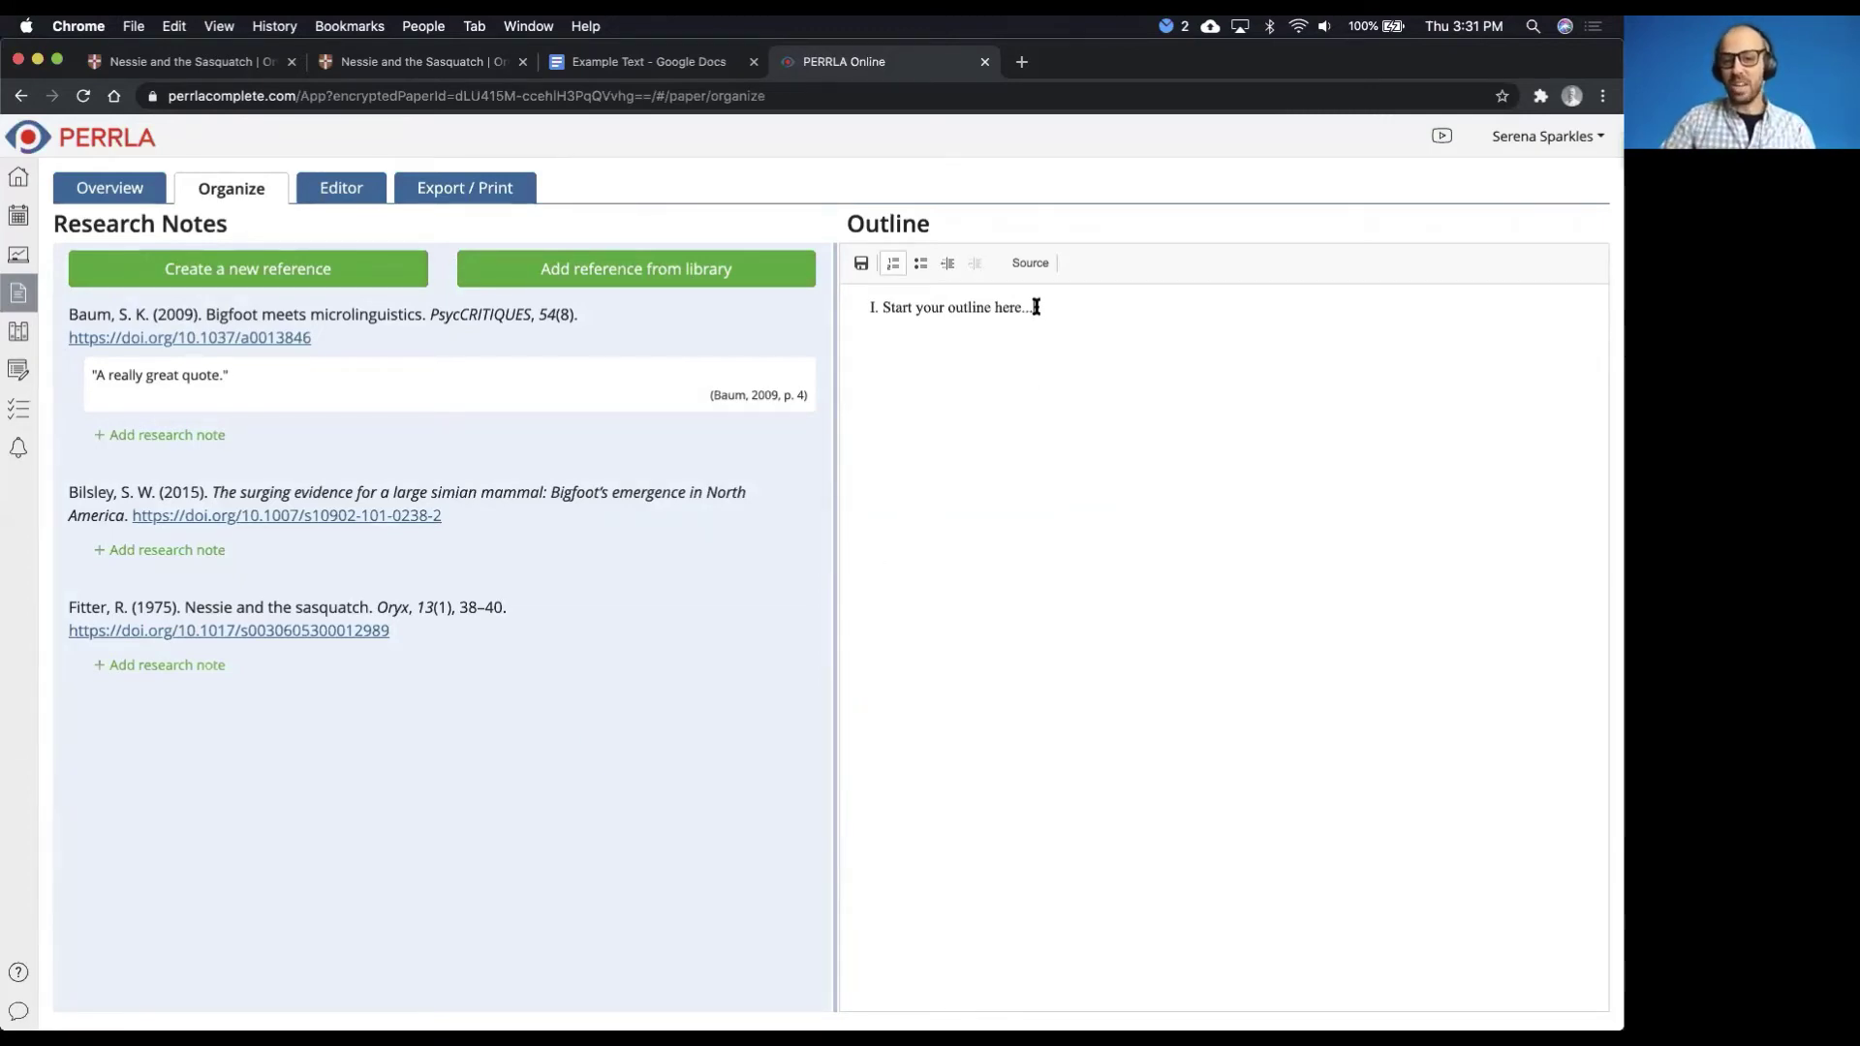
drag(1035, 307, 879, 307)
text(Introd)
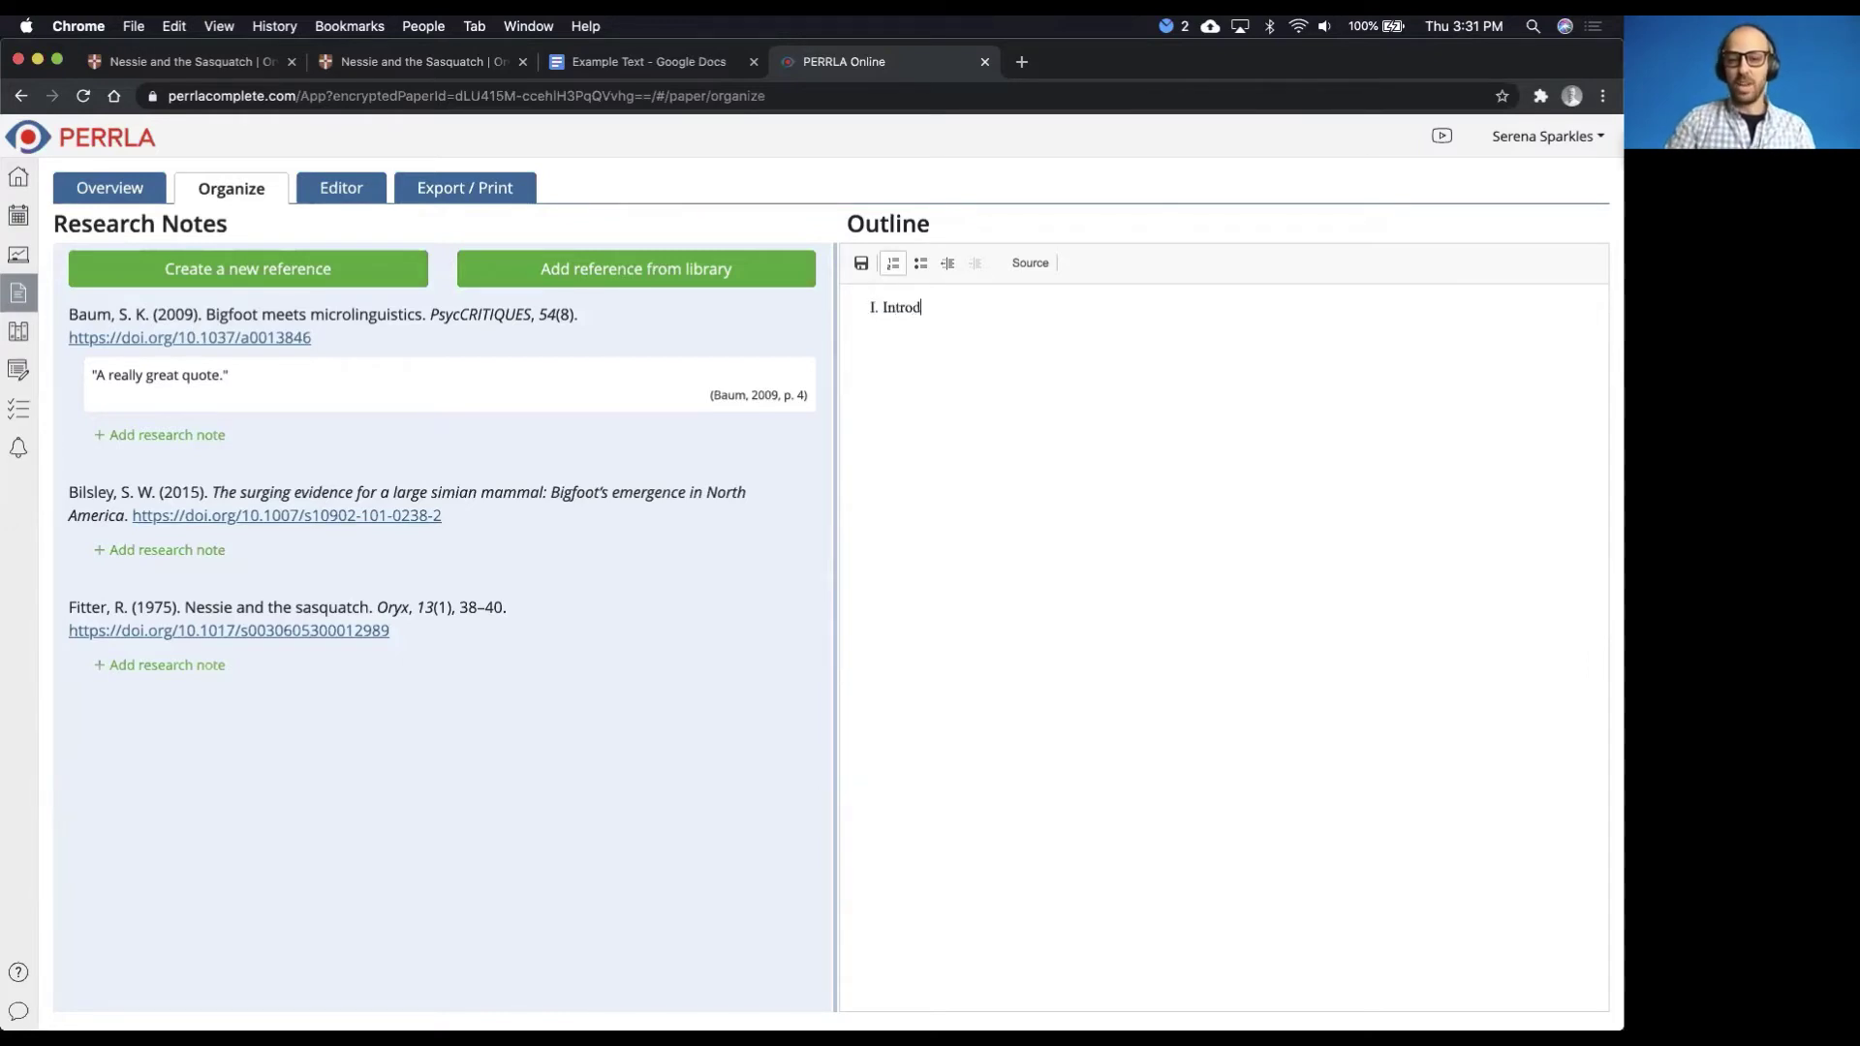
text(uction)
key(Return)
key(Tab)
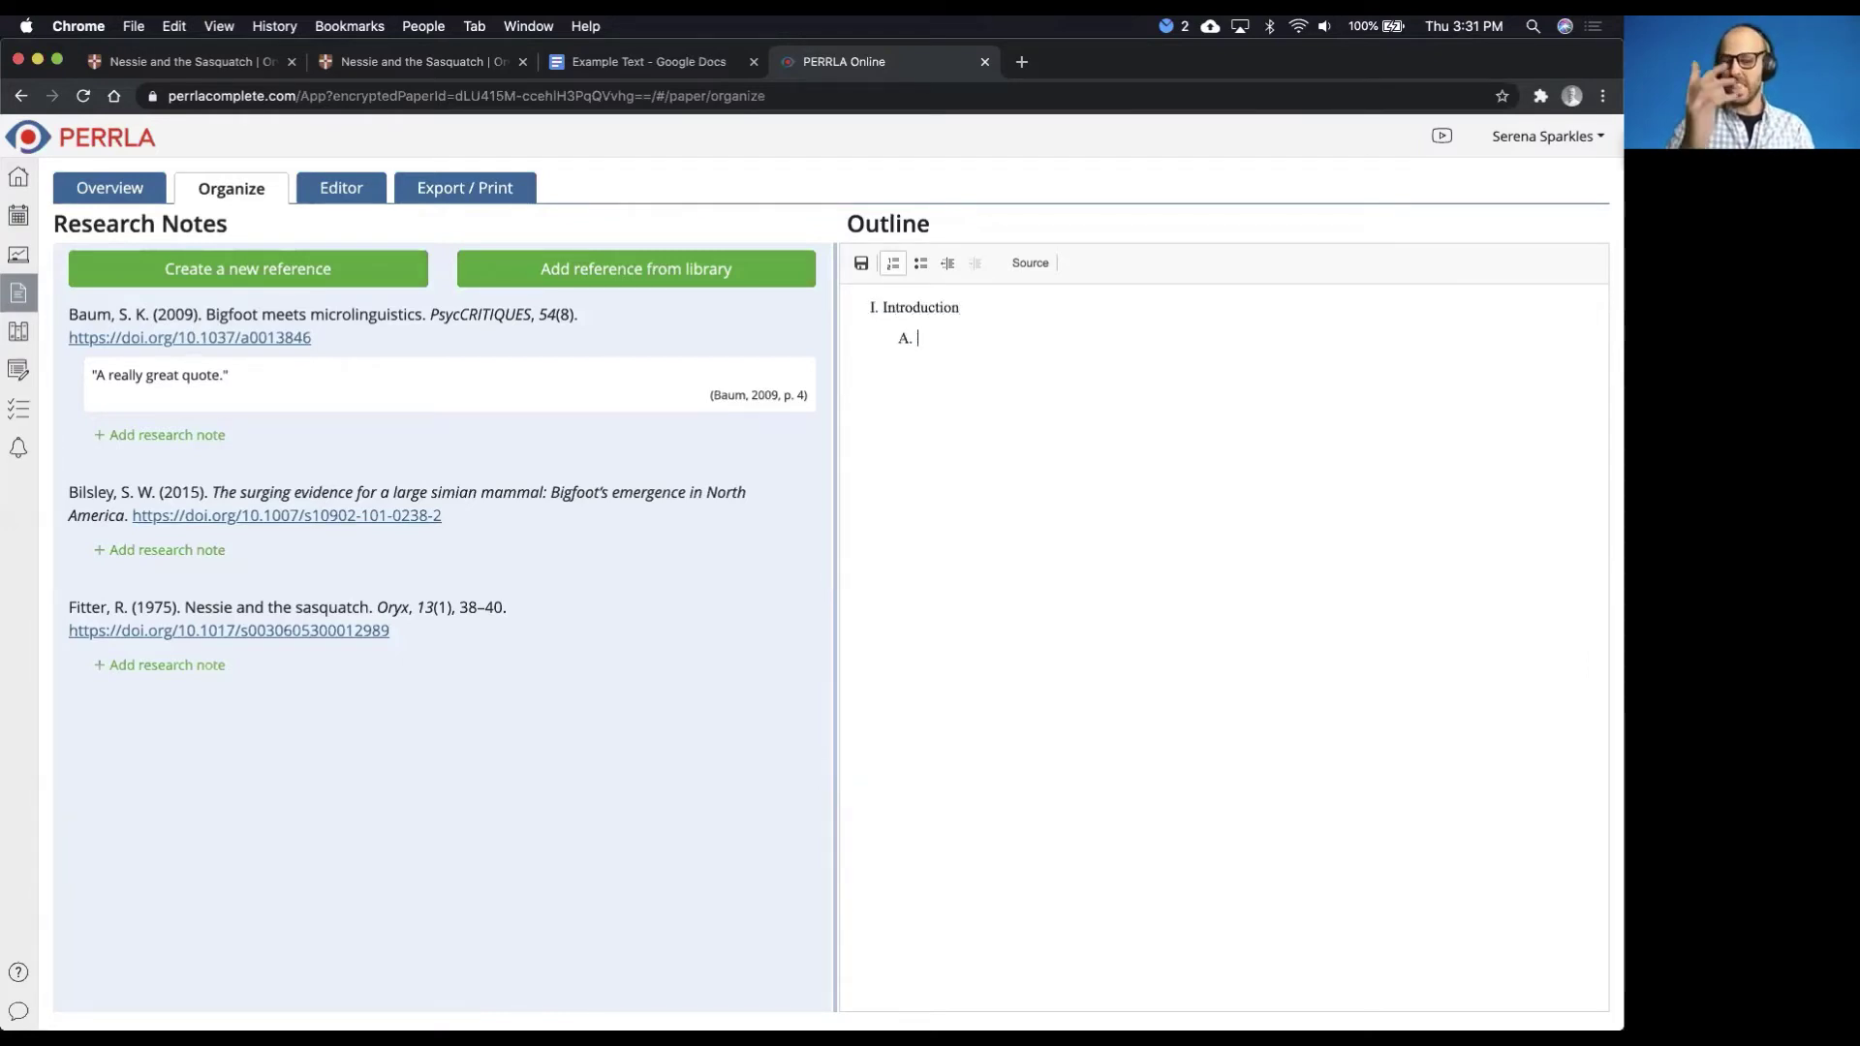
text(Ma)
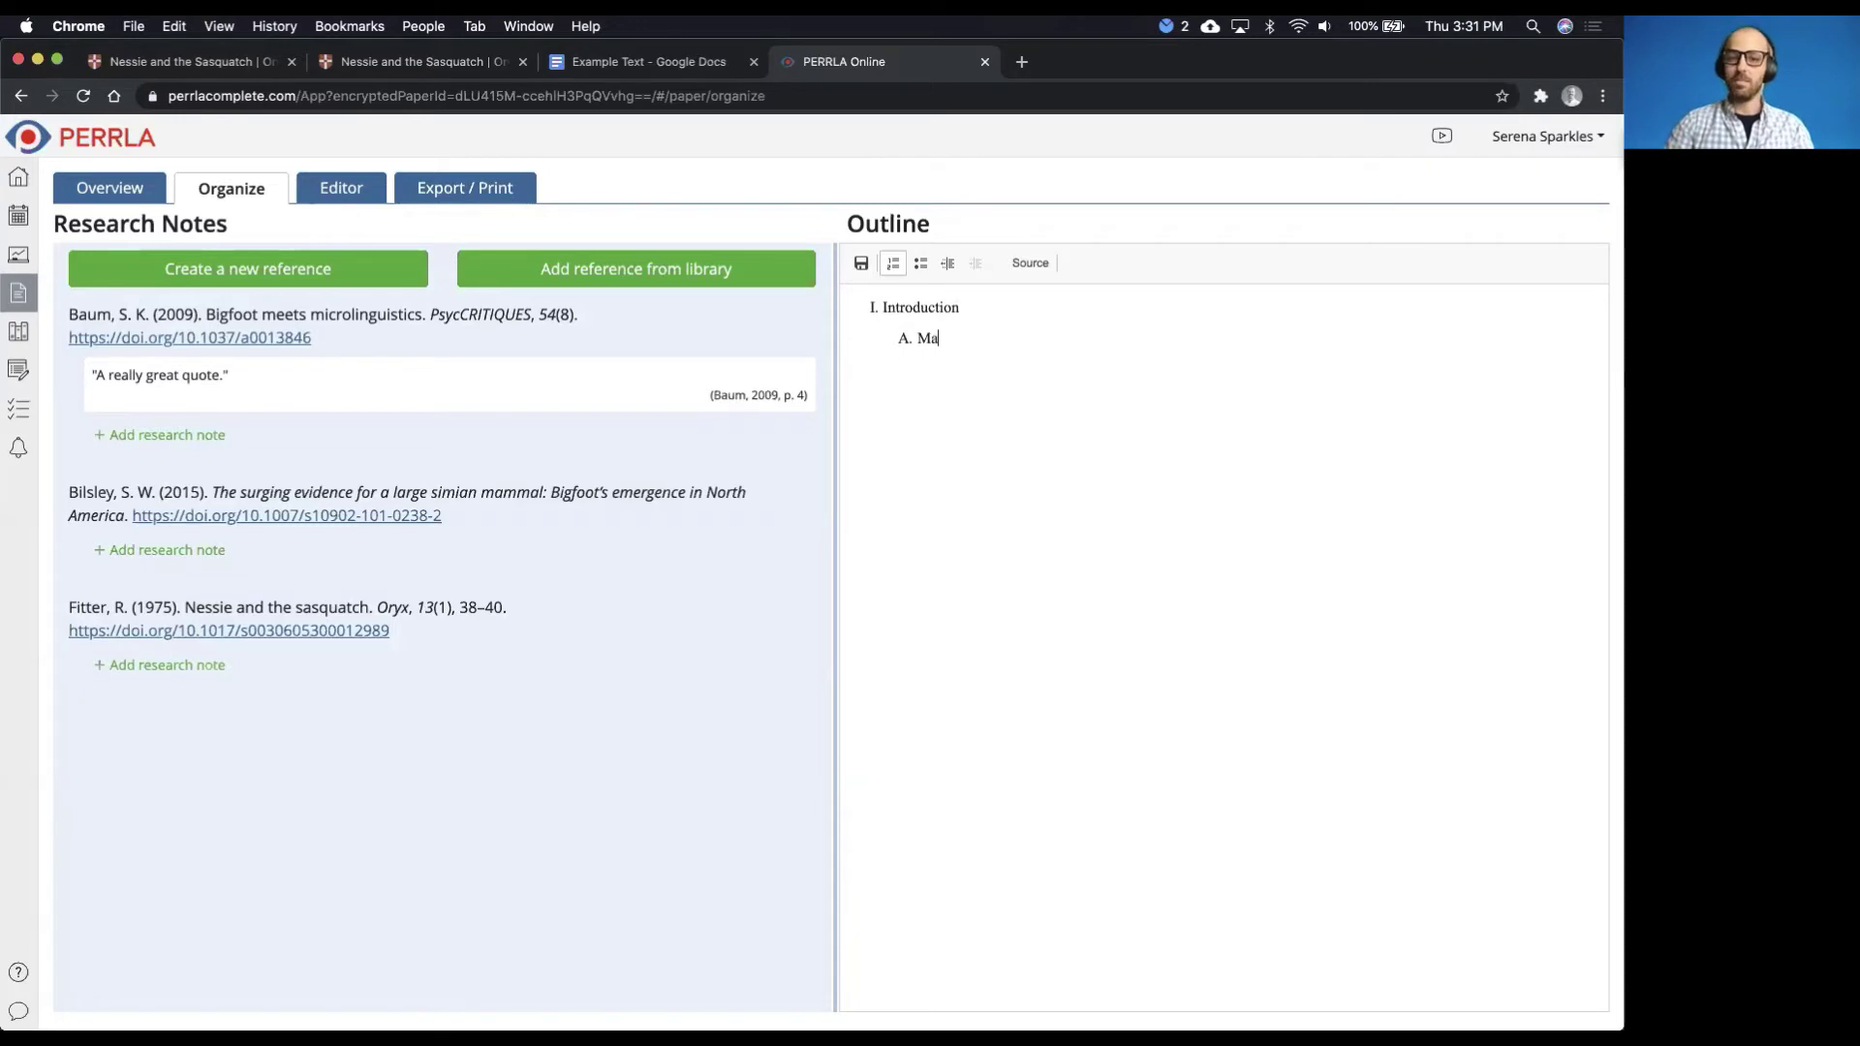
text(ke an interesting point)
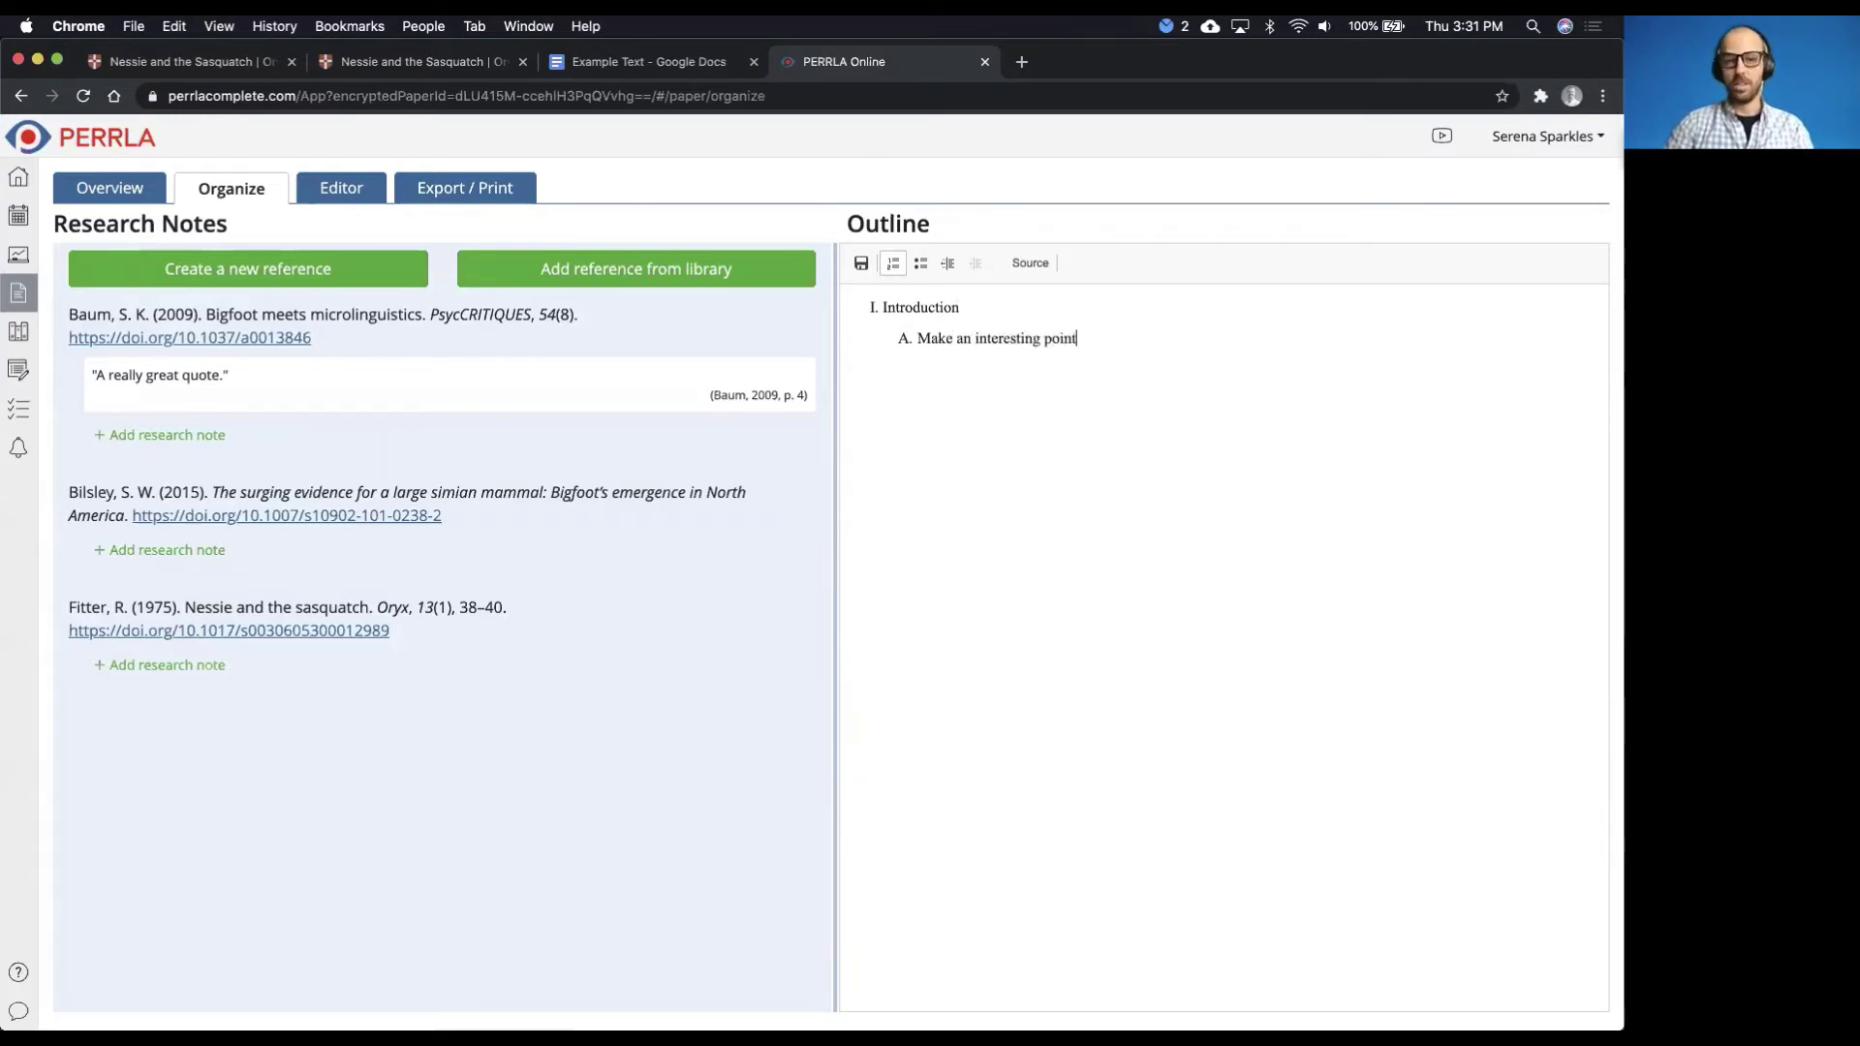
Place the "A really great quote." research note as a third-level item under "Make an interesting point" and save the outline
key(Return)
key(Tab)
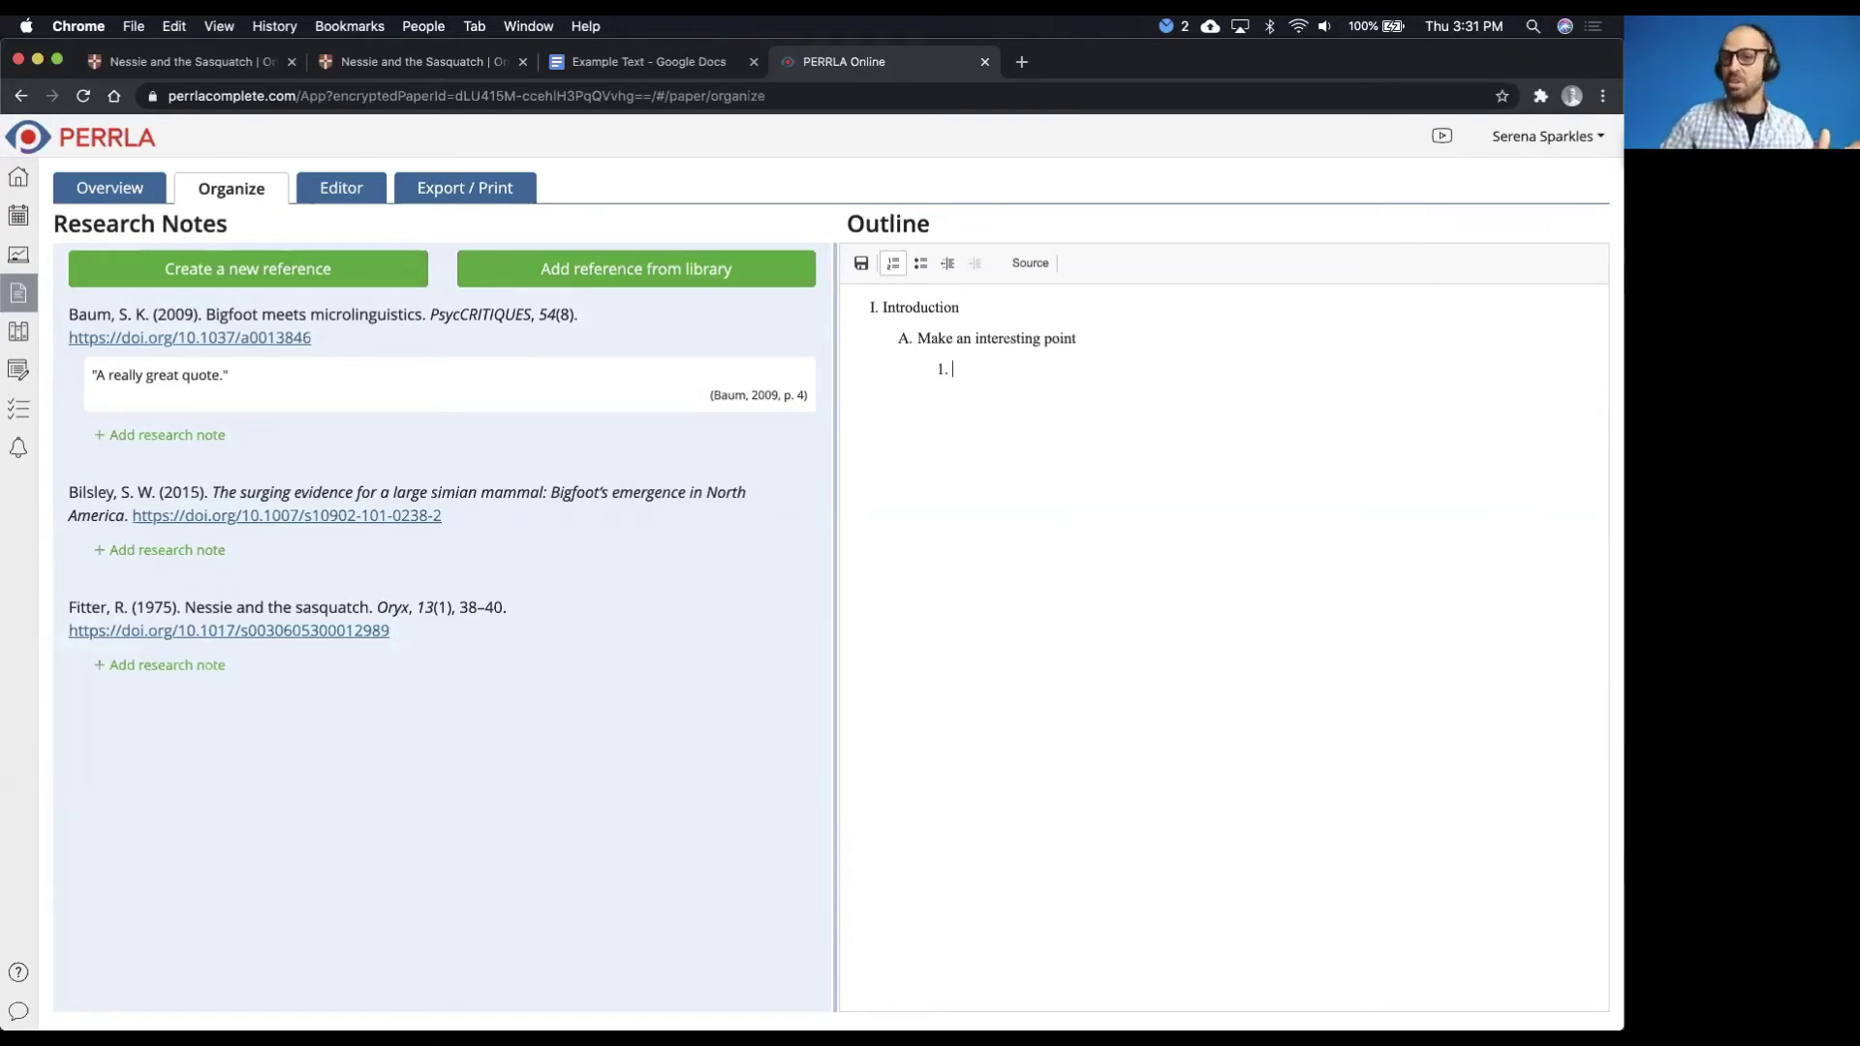
mouse_move(560, 361)
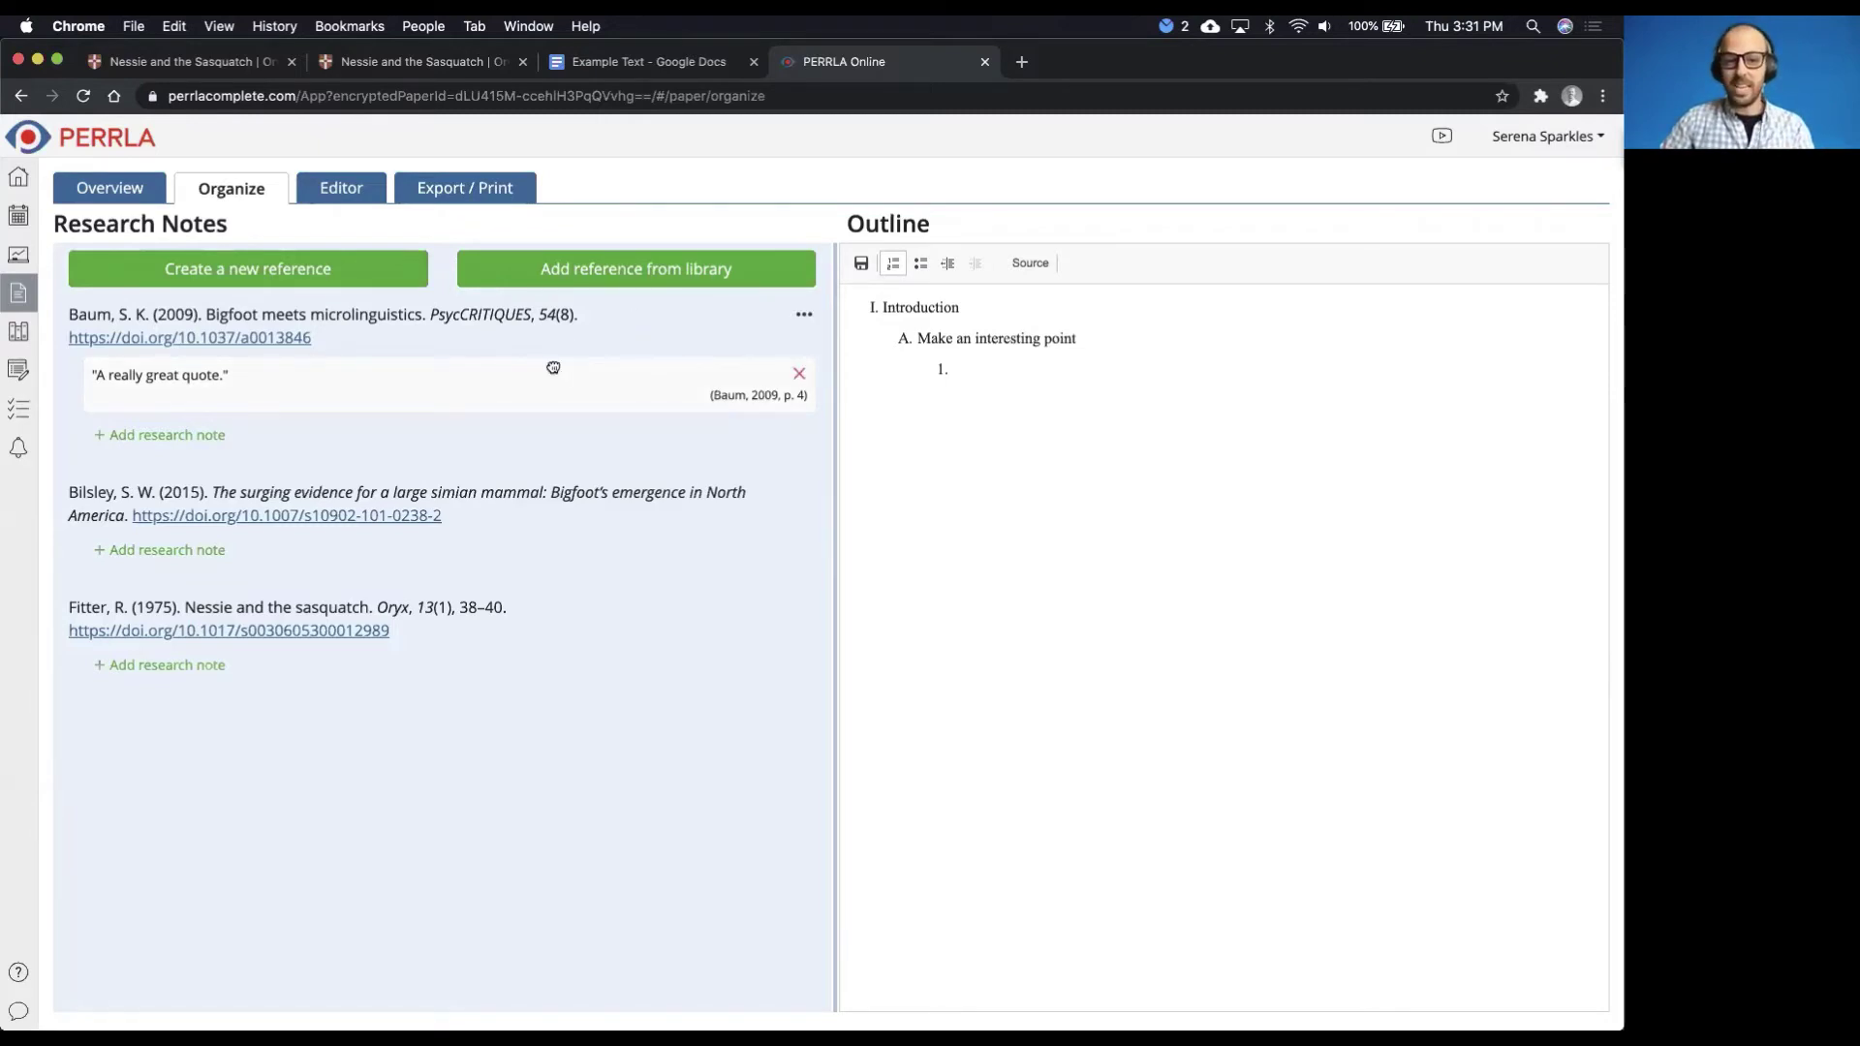
drag(553, 367, 997, 369)
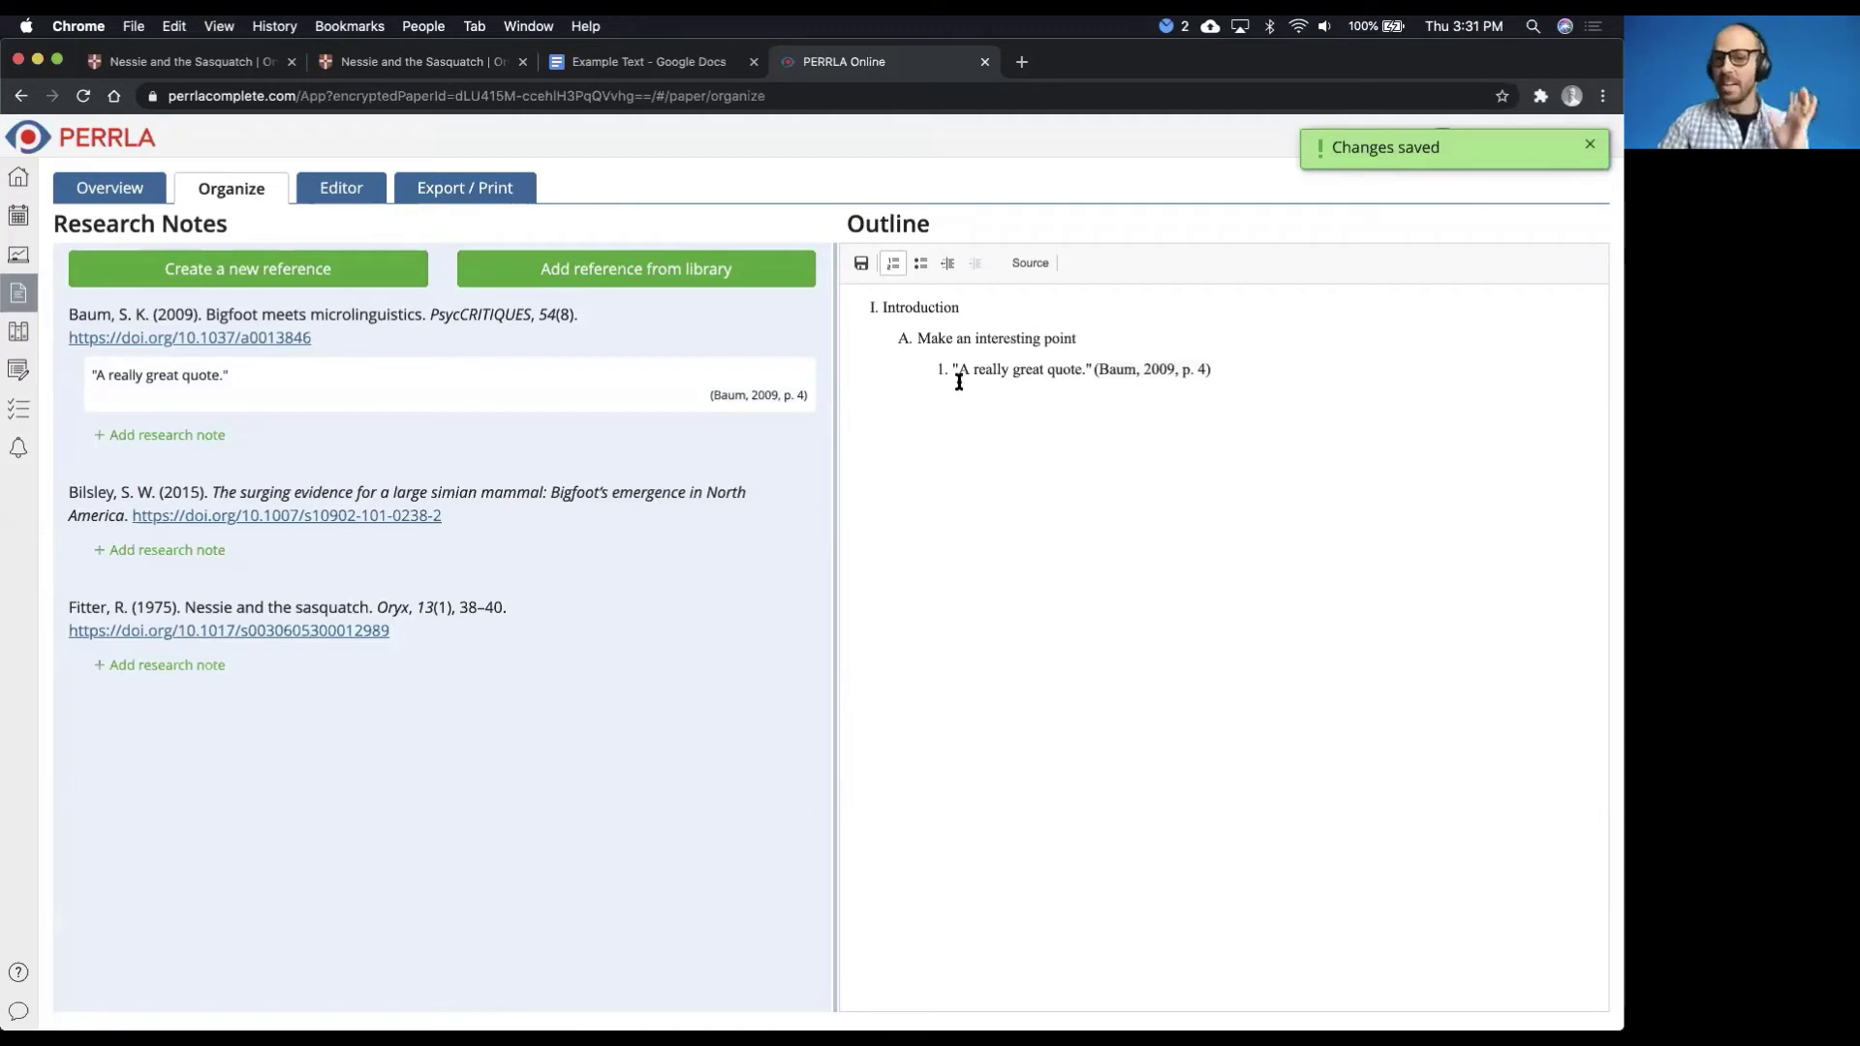
mouse_move(623, 379)
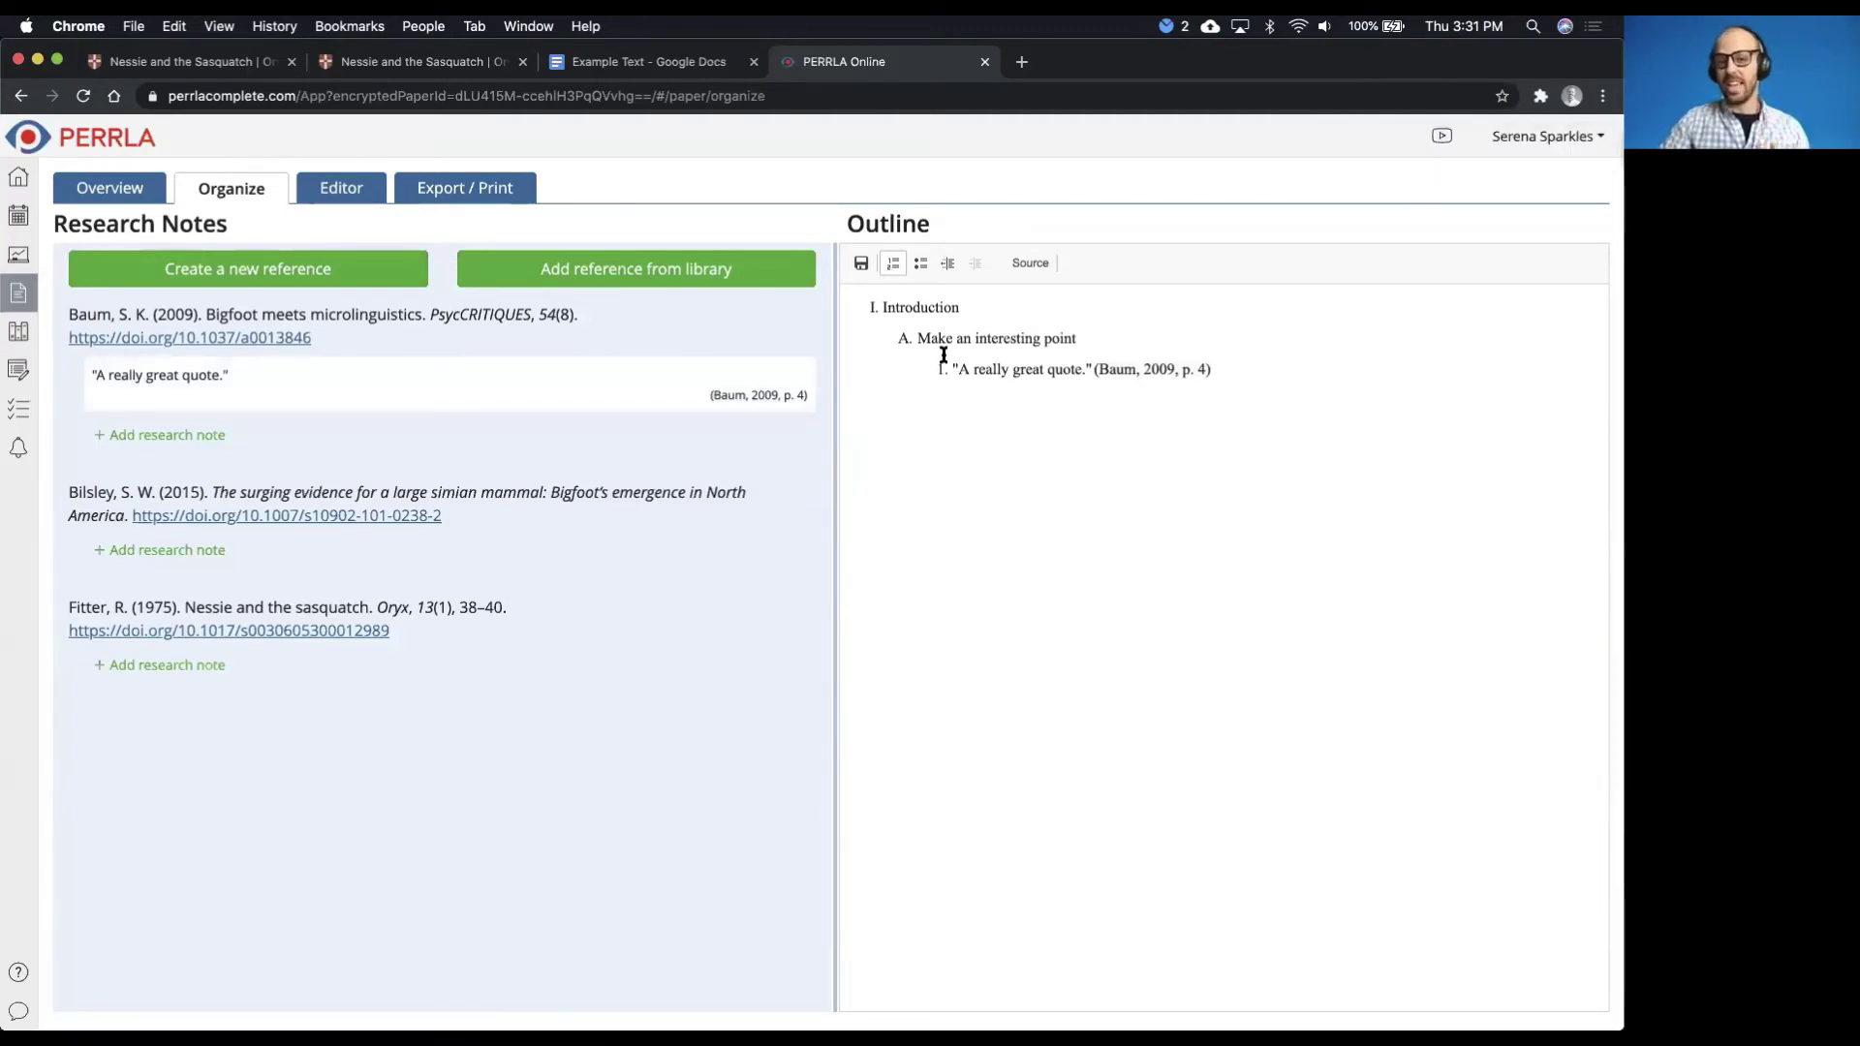
mouse_move(1123, 373)
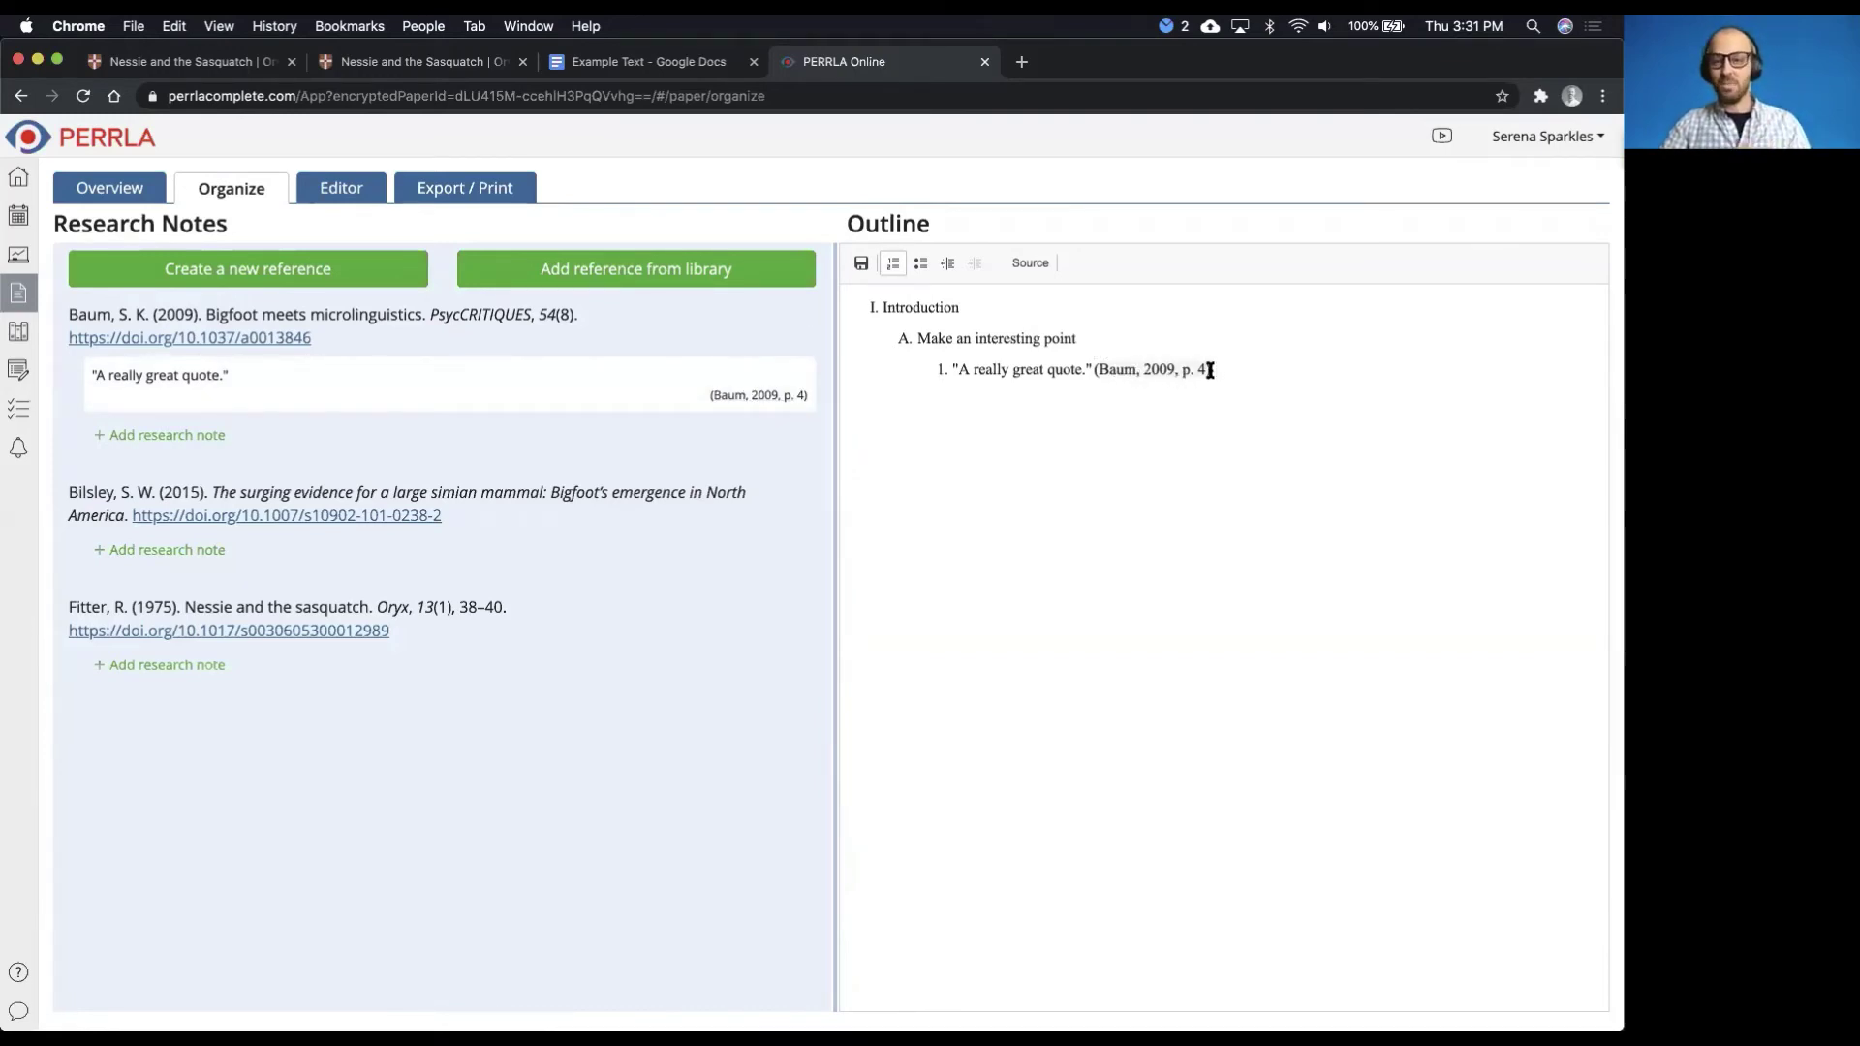
click(858, 267)
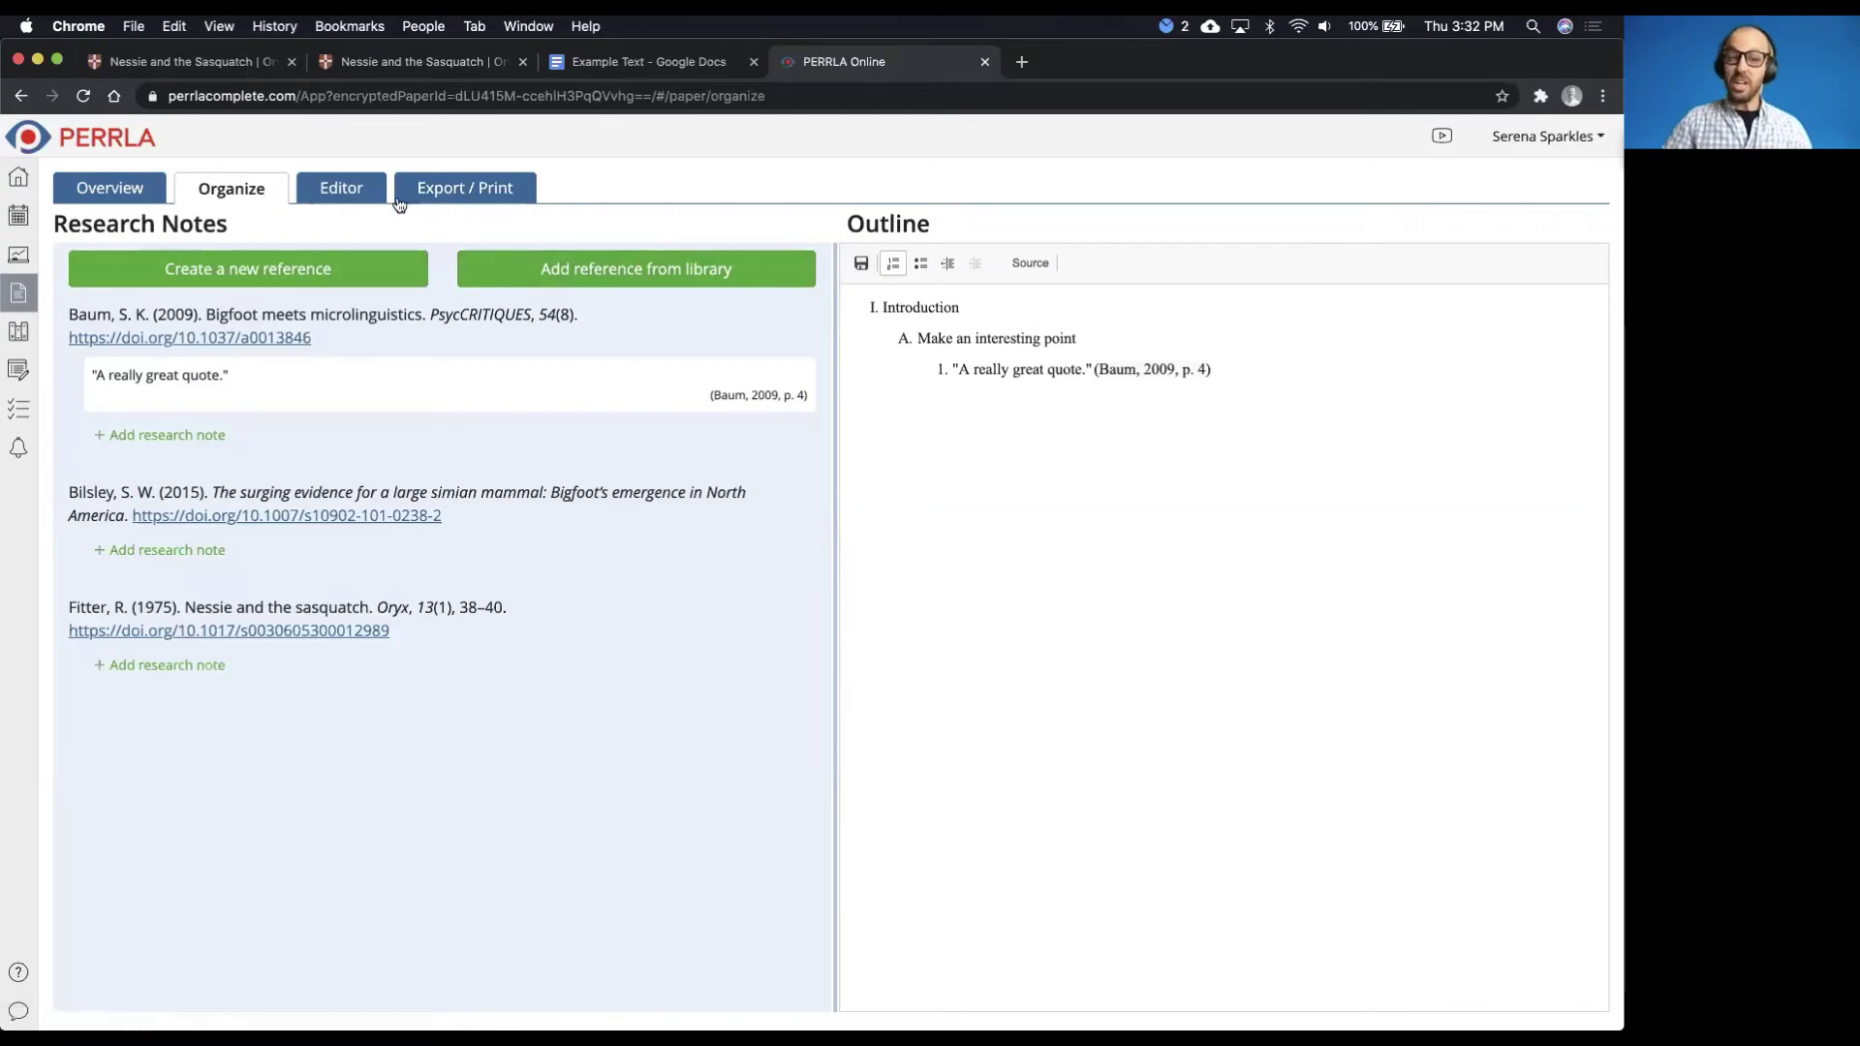
Return to the paper's editor and view its outline and research notes beside the document
click(350, 200)
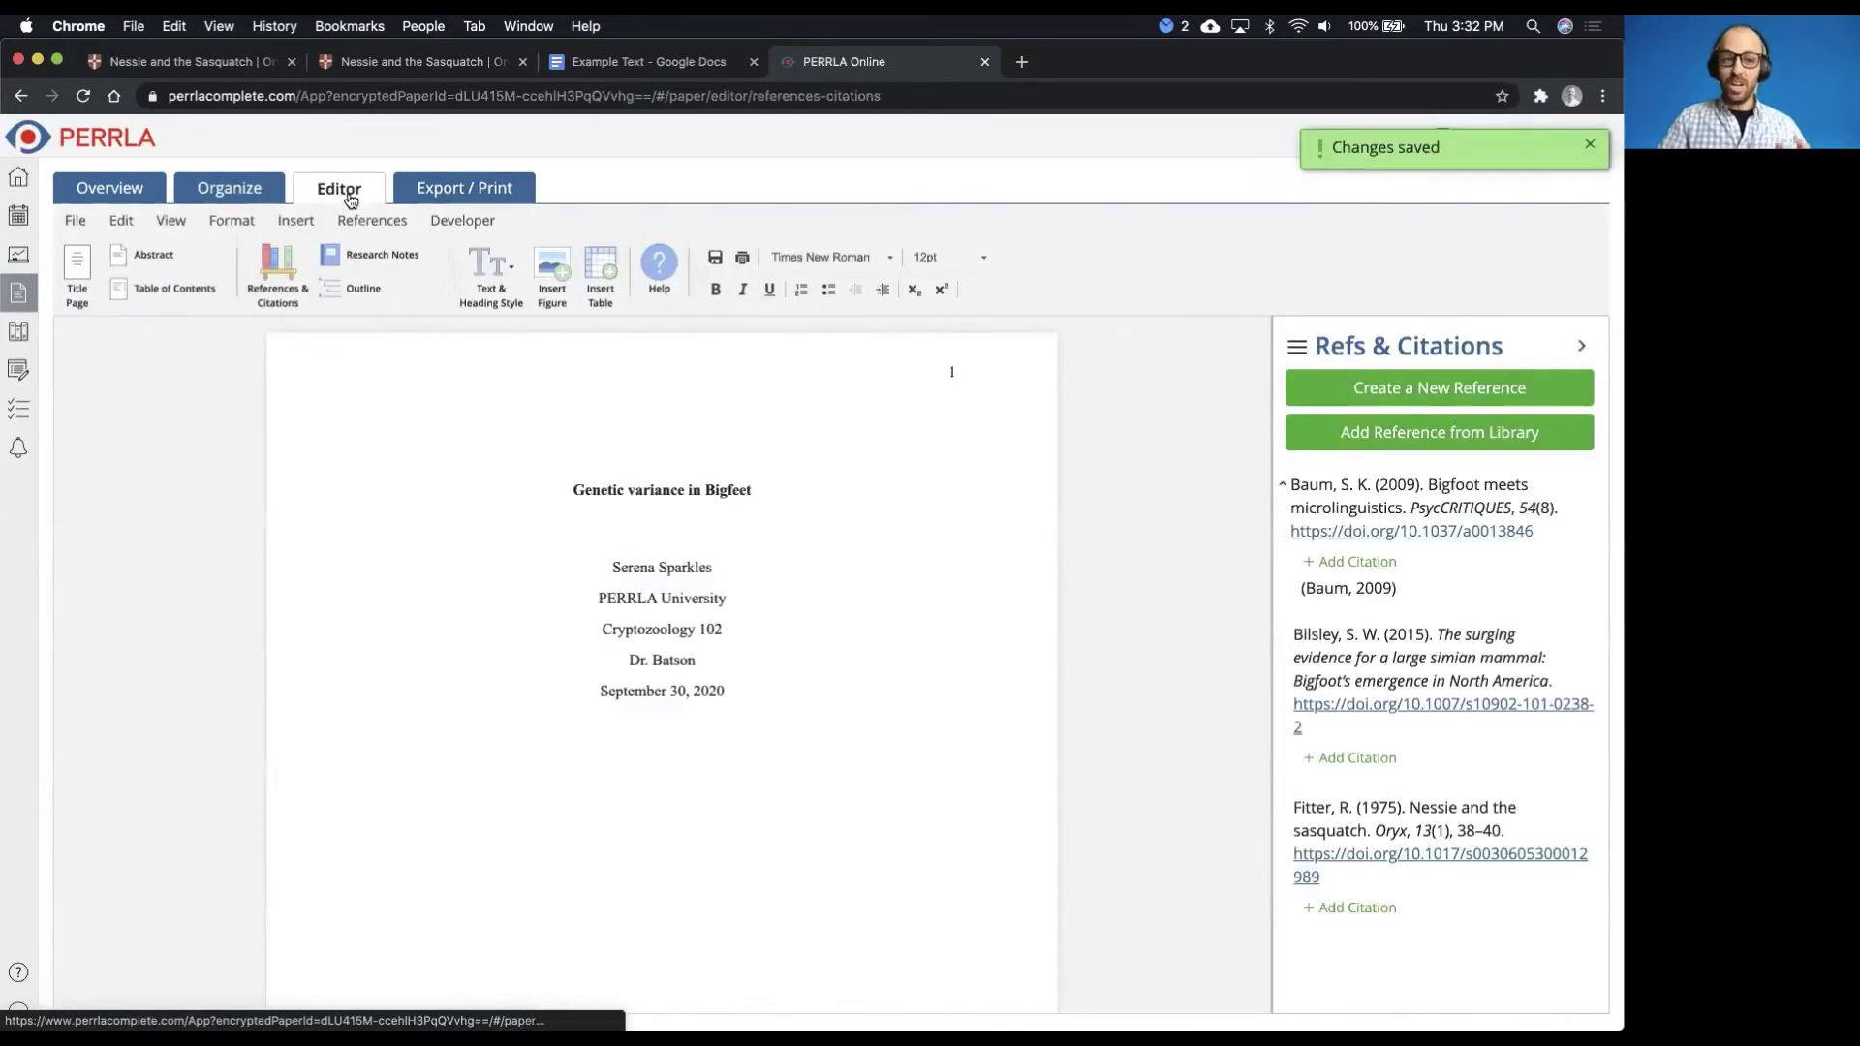
click(367, 288)
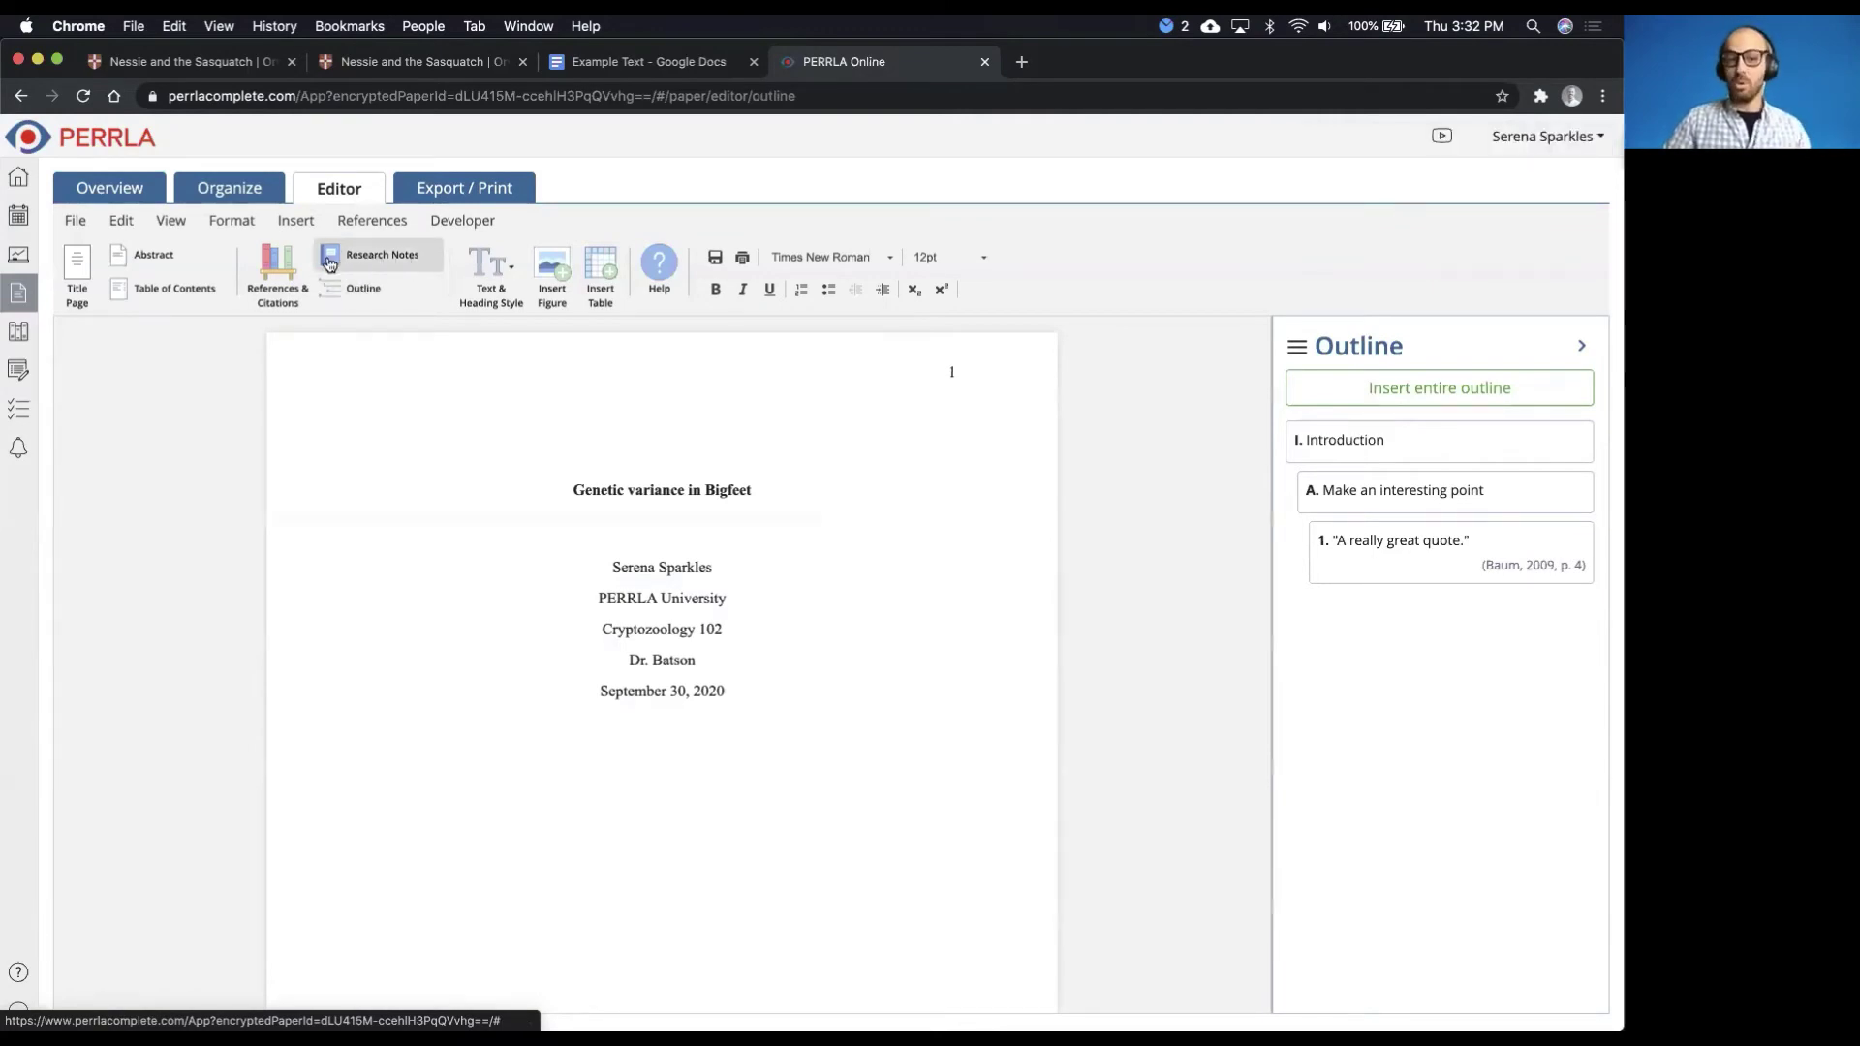
click(373, 263)
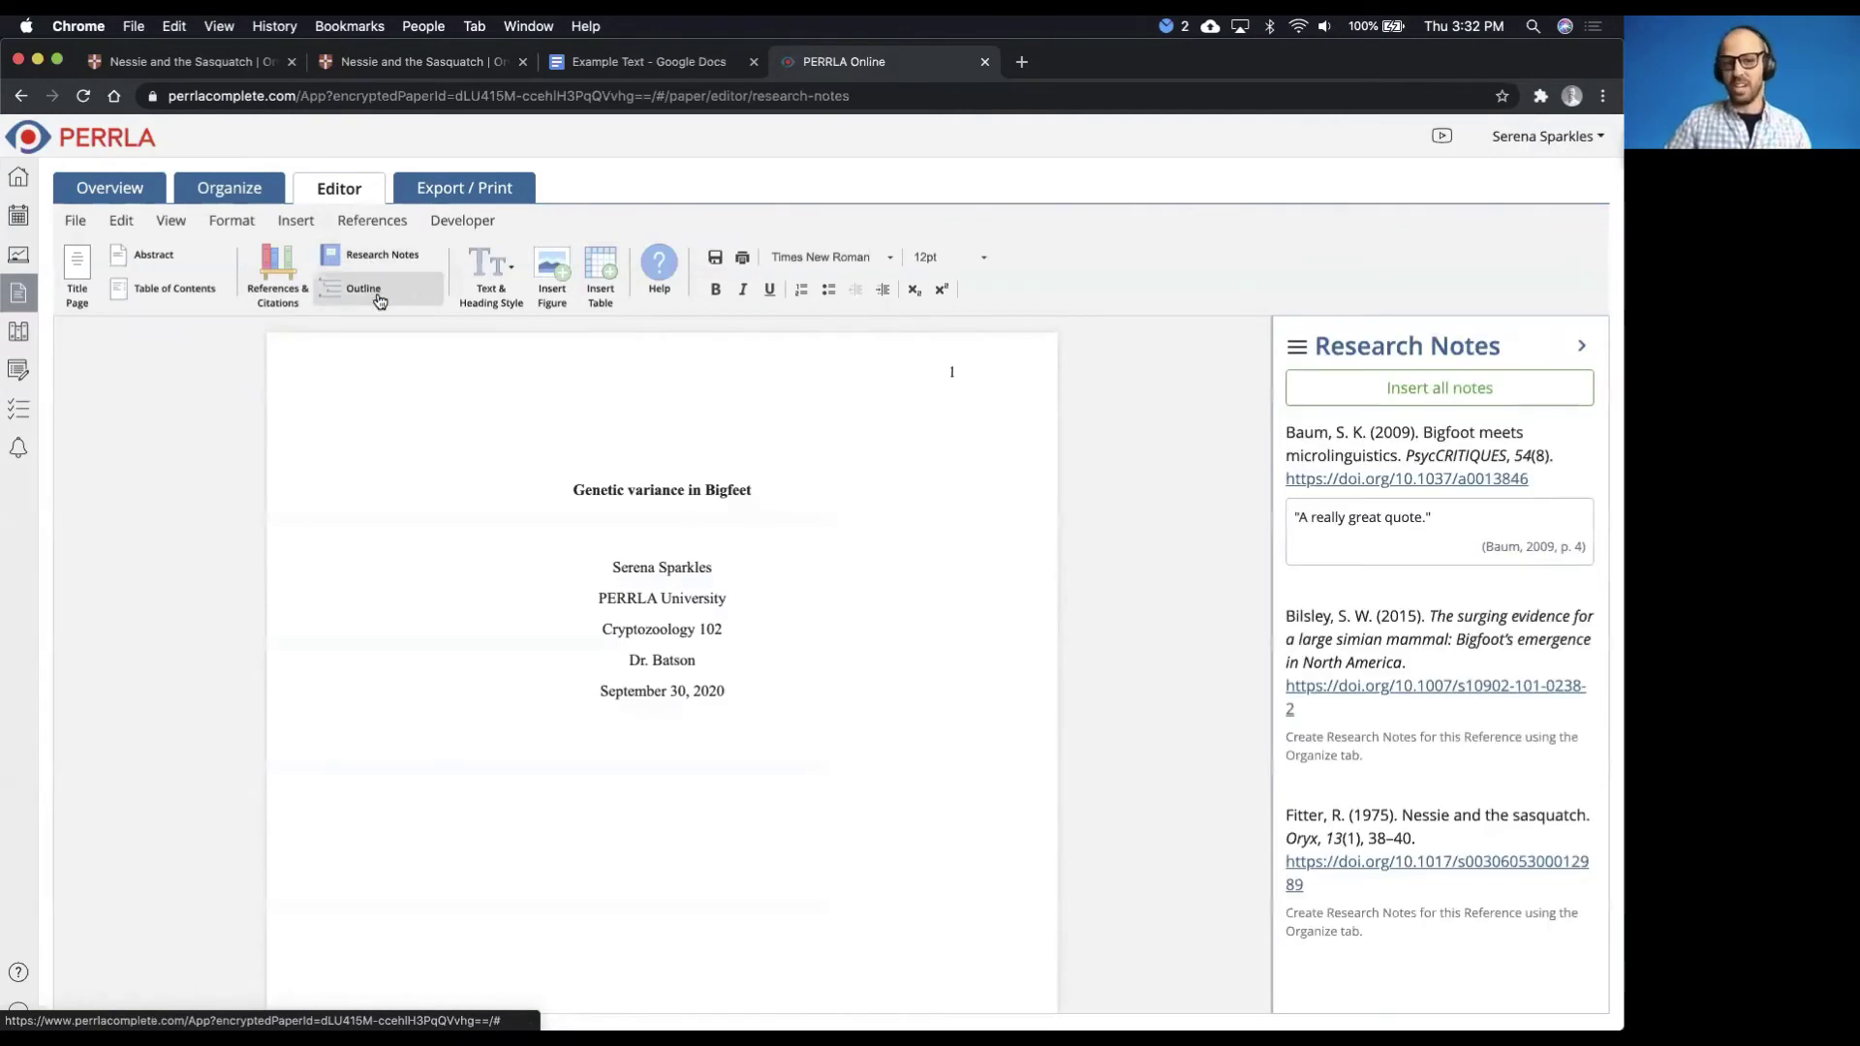
Insert the outline's "A really great quote." item with its citation at the end of the paper's first body paragraph
click(378, 295)
scroll(722, 596, down, 10)
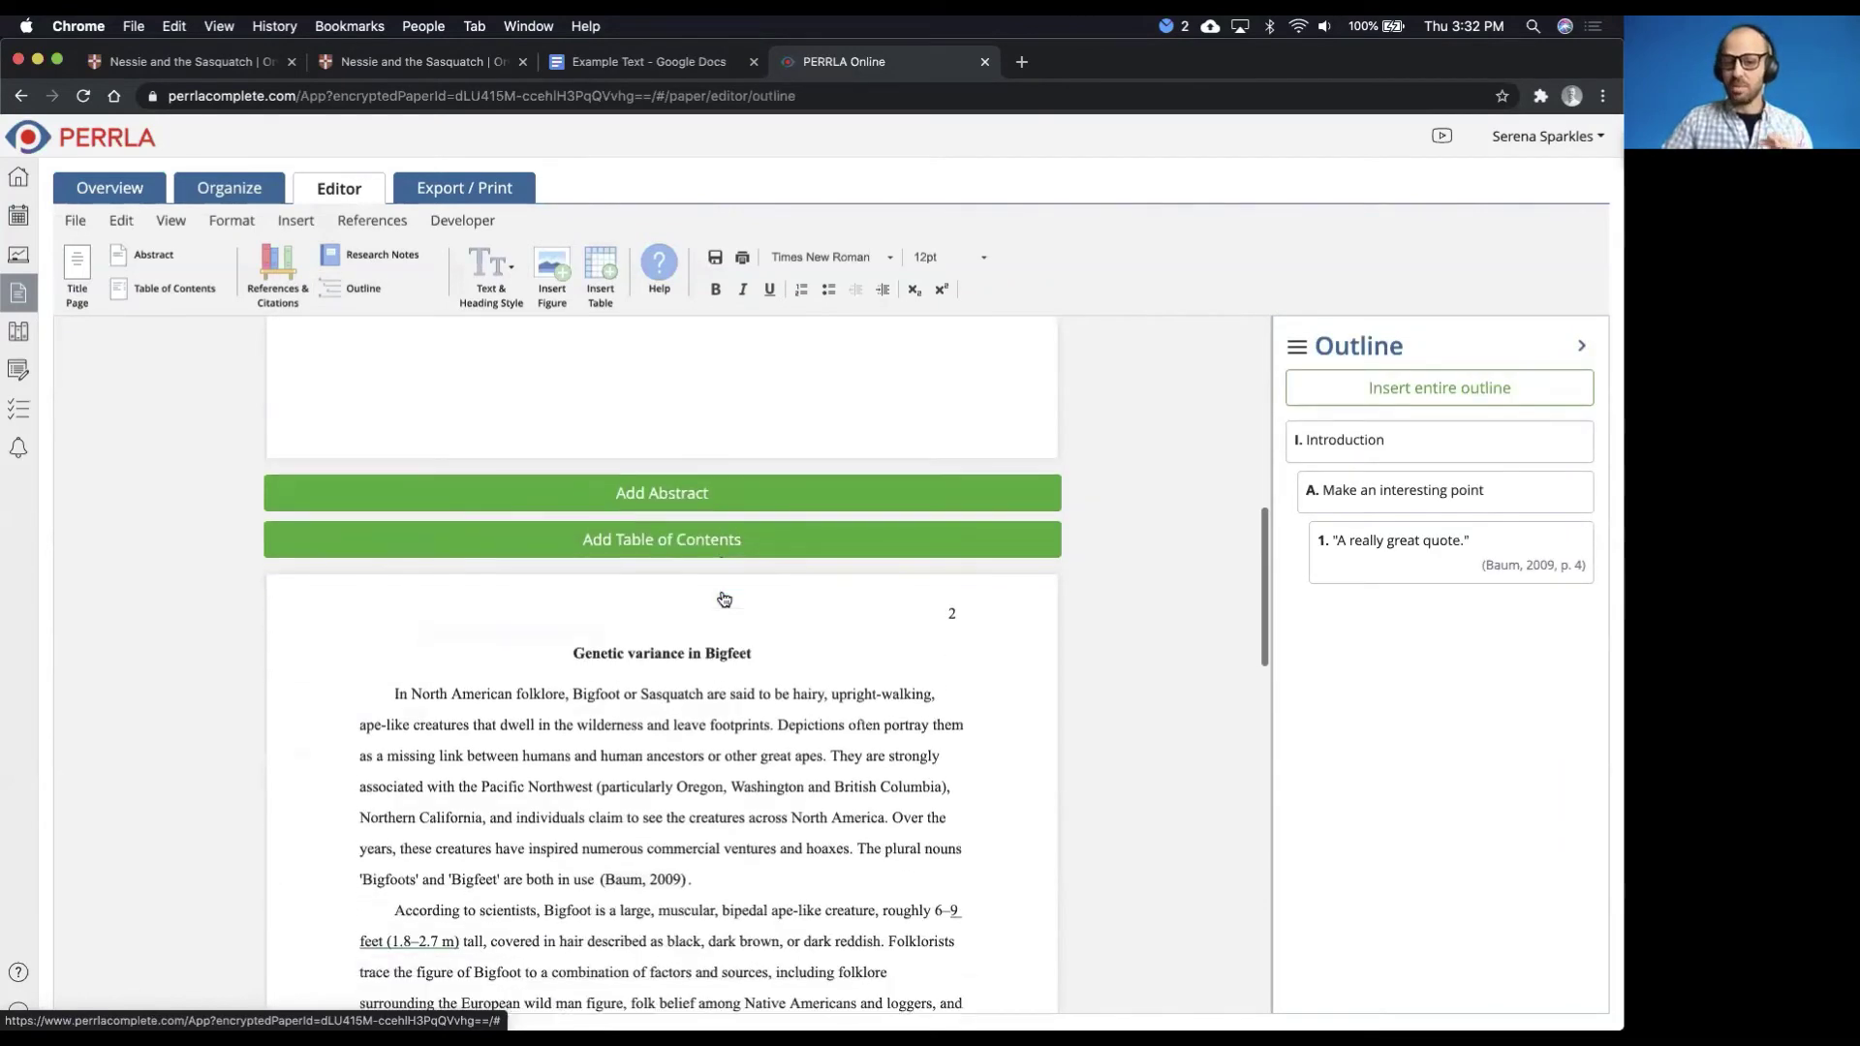
scroll(723, 598, down, 2)
click(722, 692)
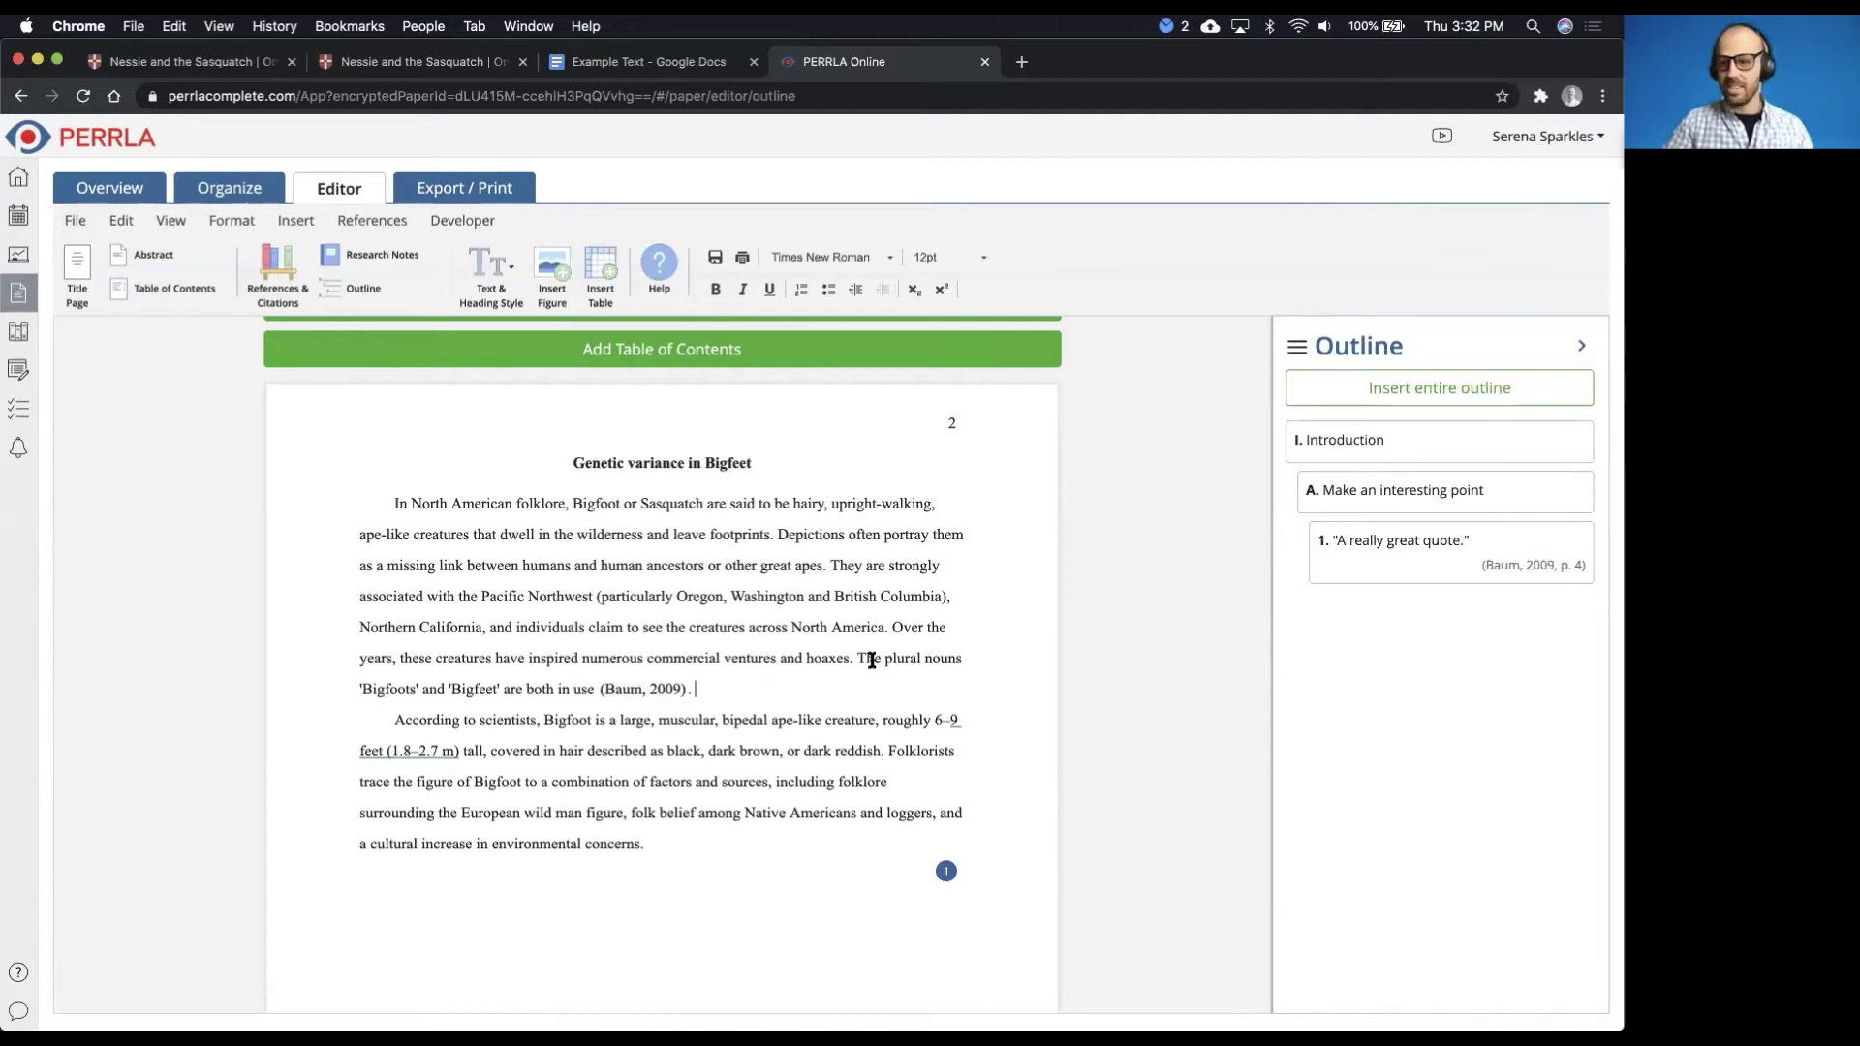
drag(1398, 539, 813, 691)
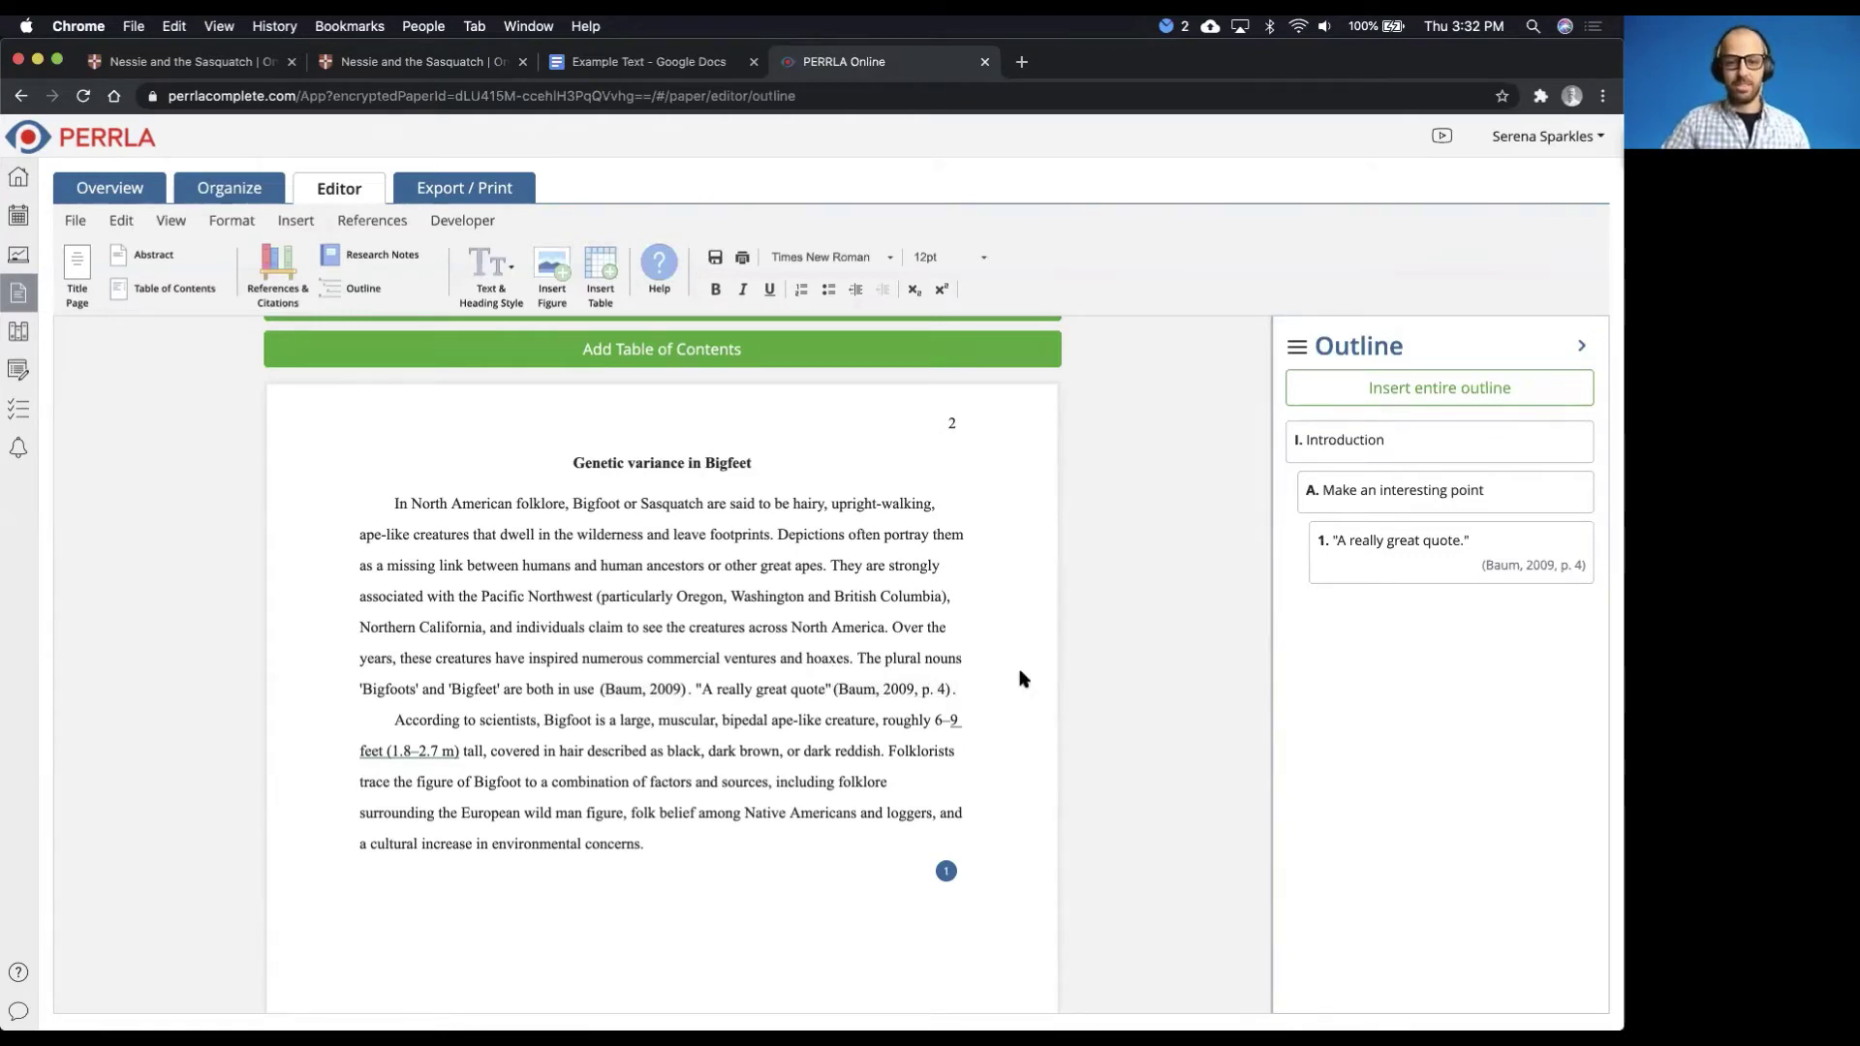
scroll(1019, 678, down, 1)
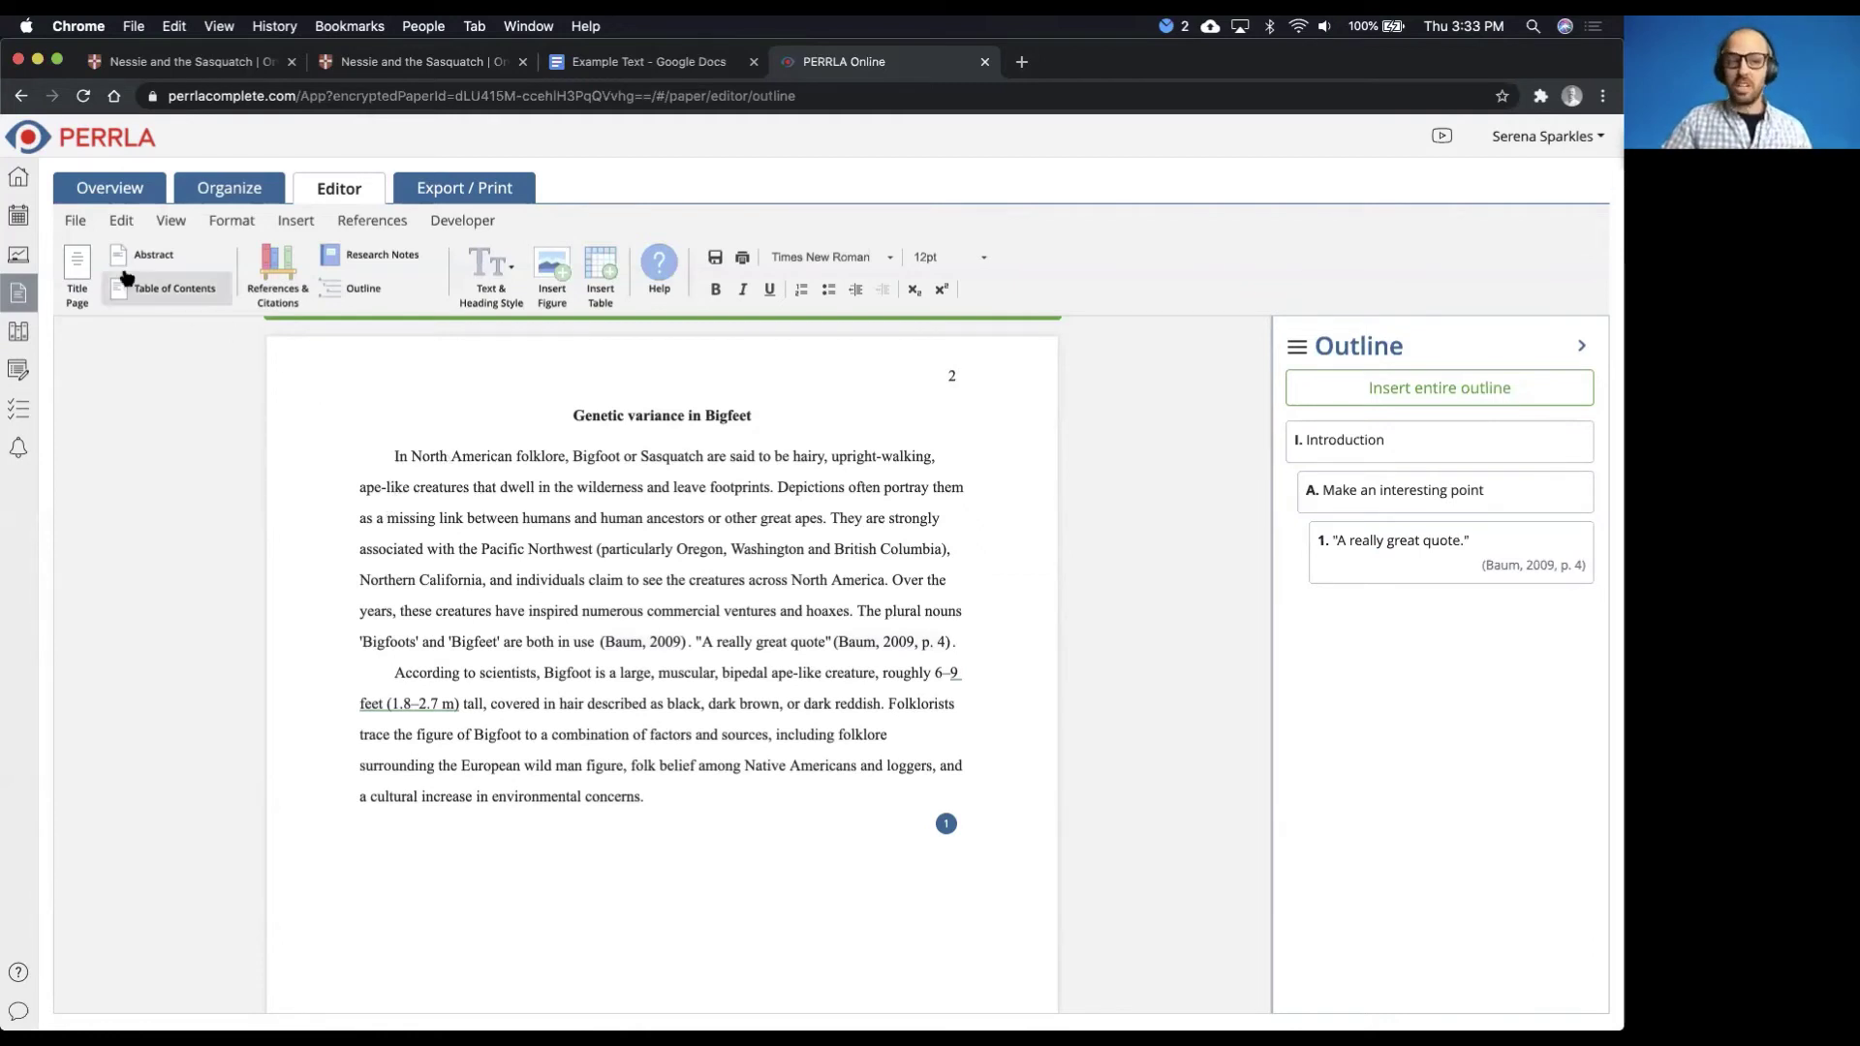
Review the download options and the paper's export, print and email page, including the file name and email fields
click(76, 221)
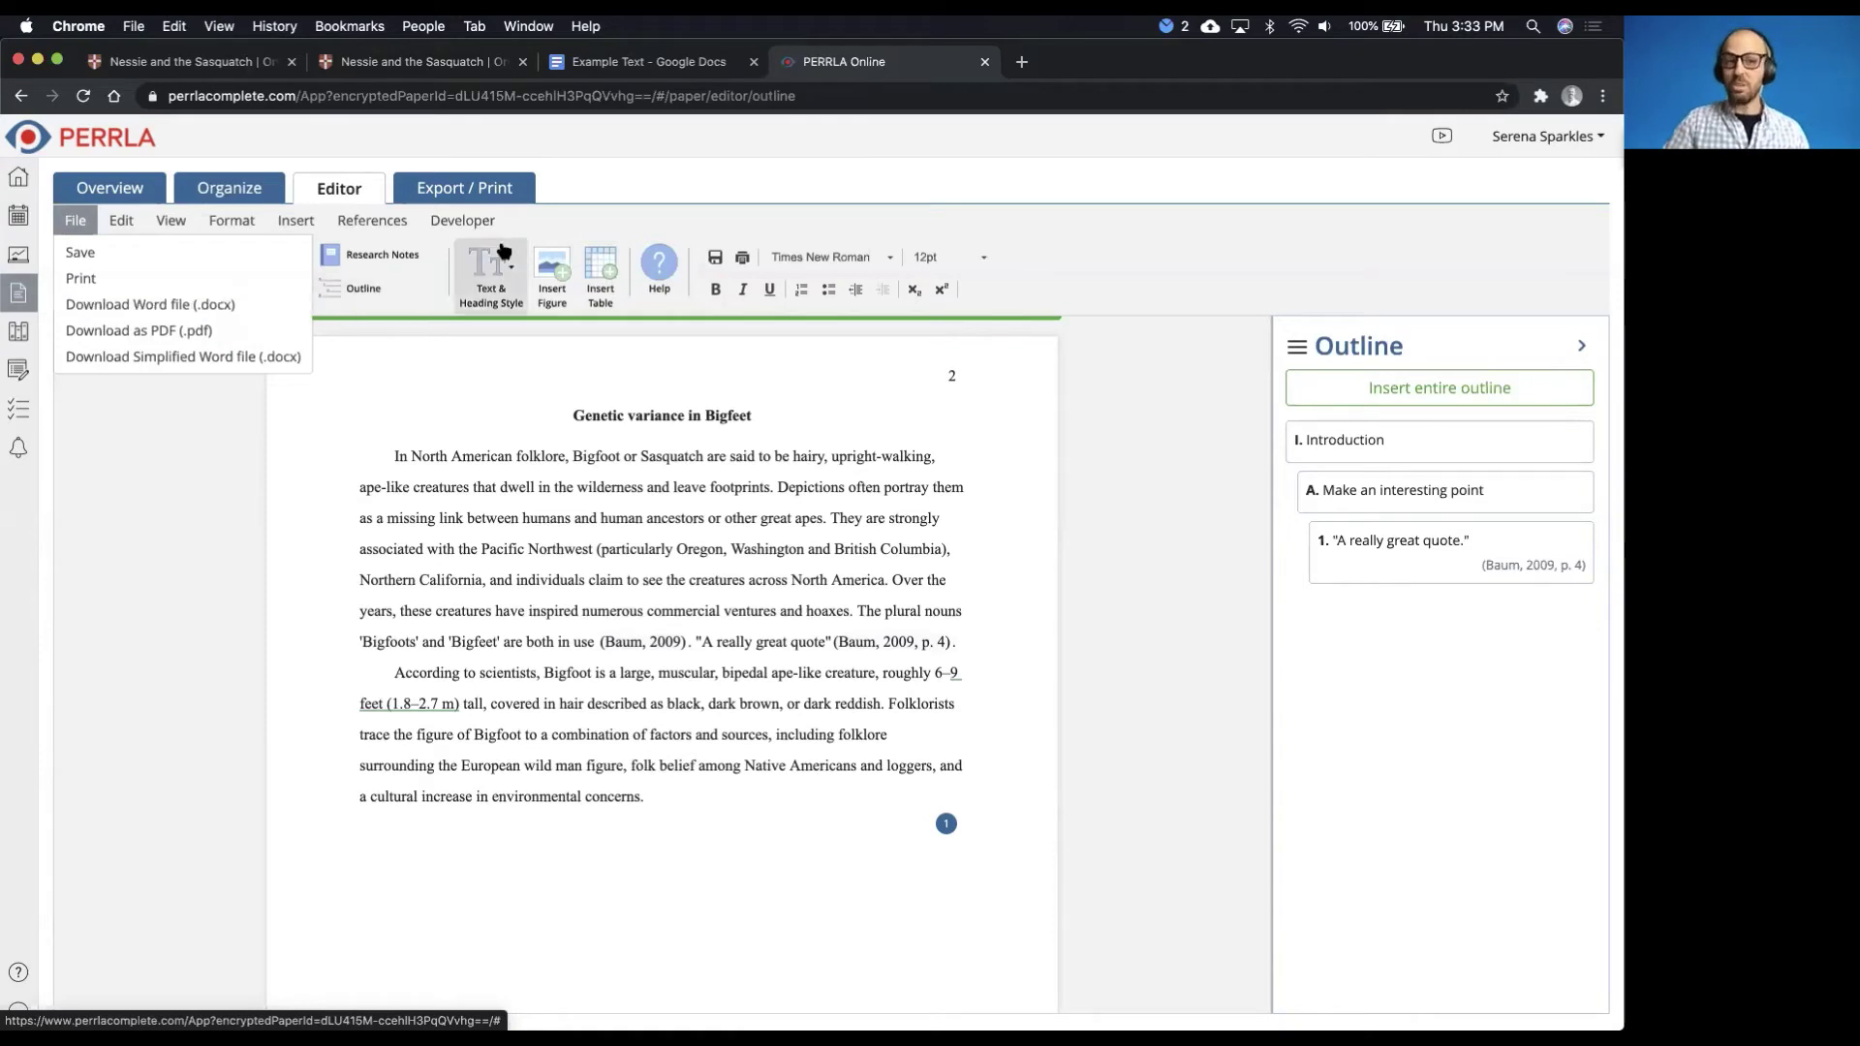
click(505, 191)
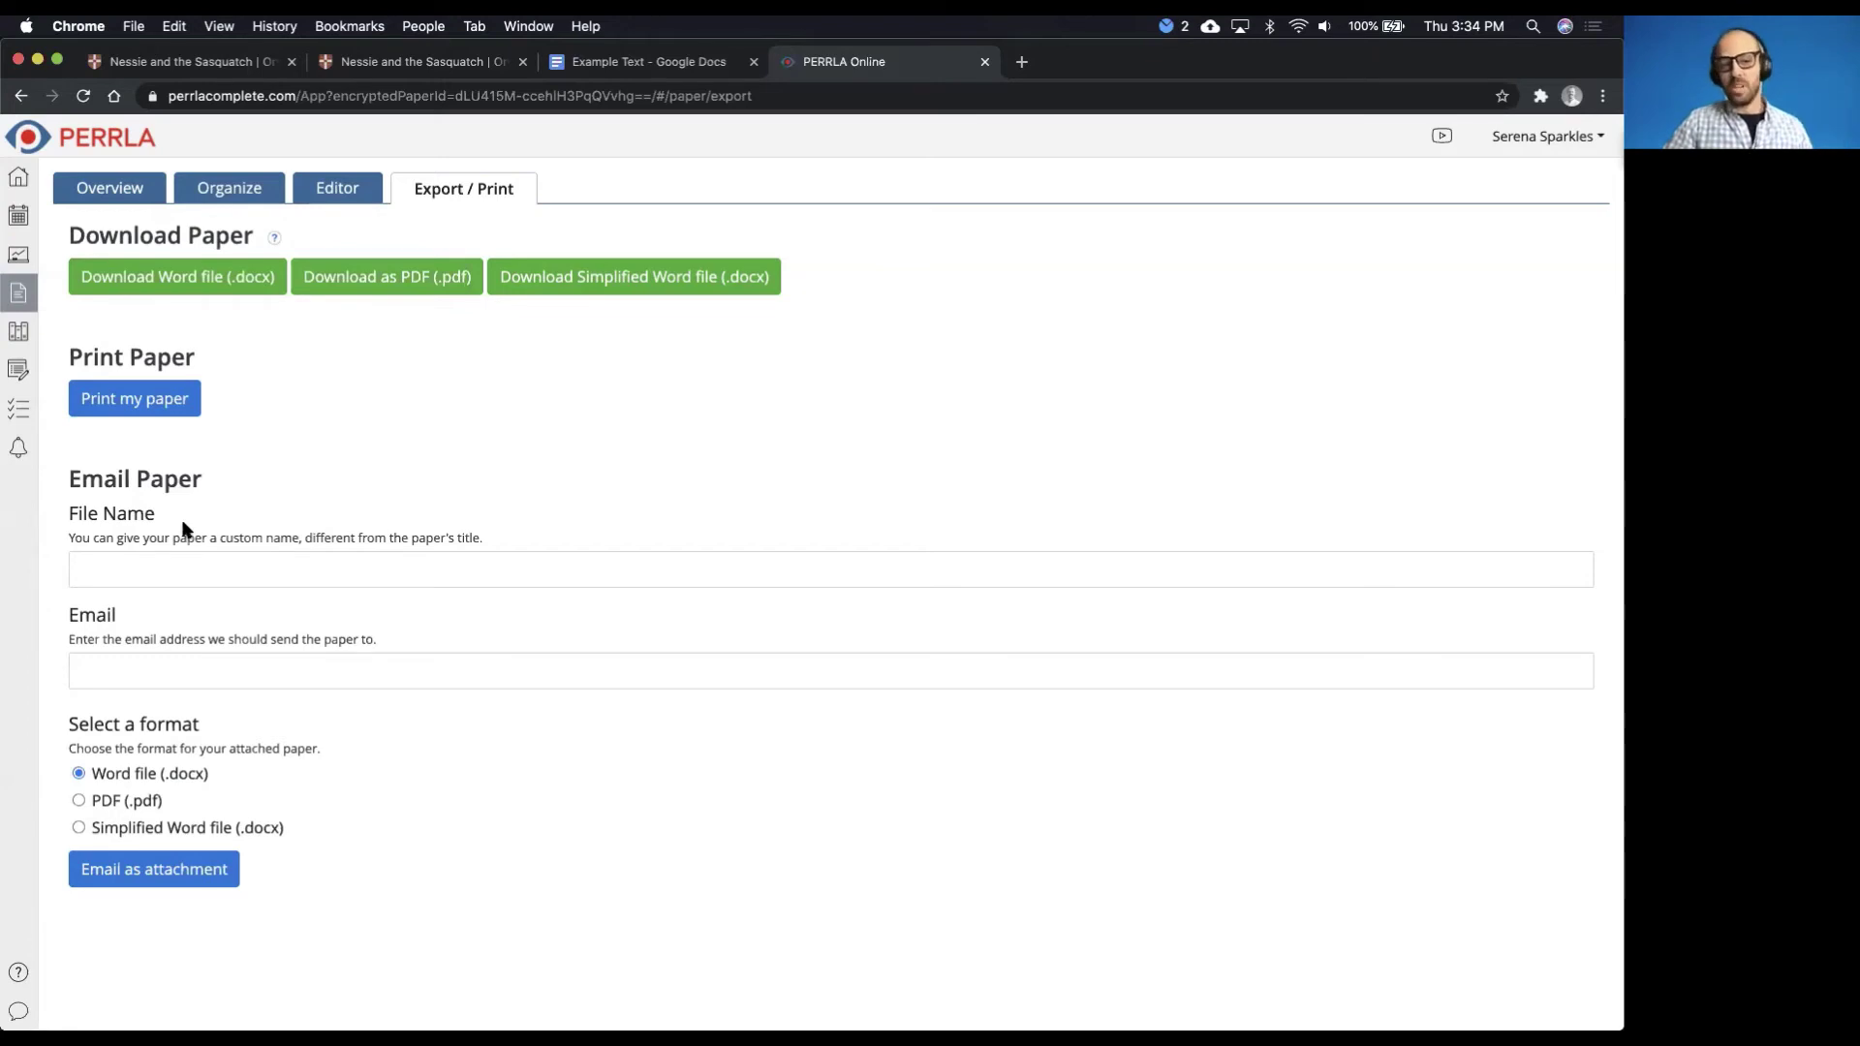
click(184, 573)
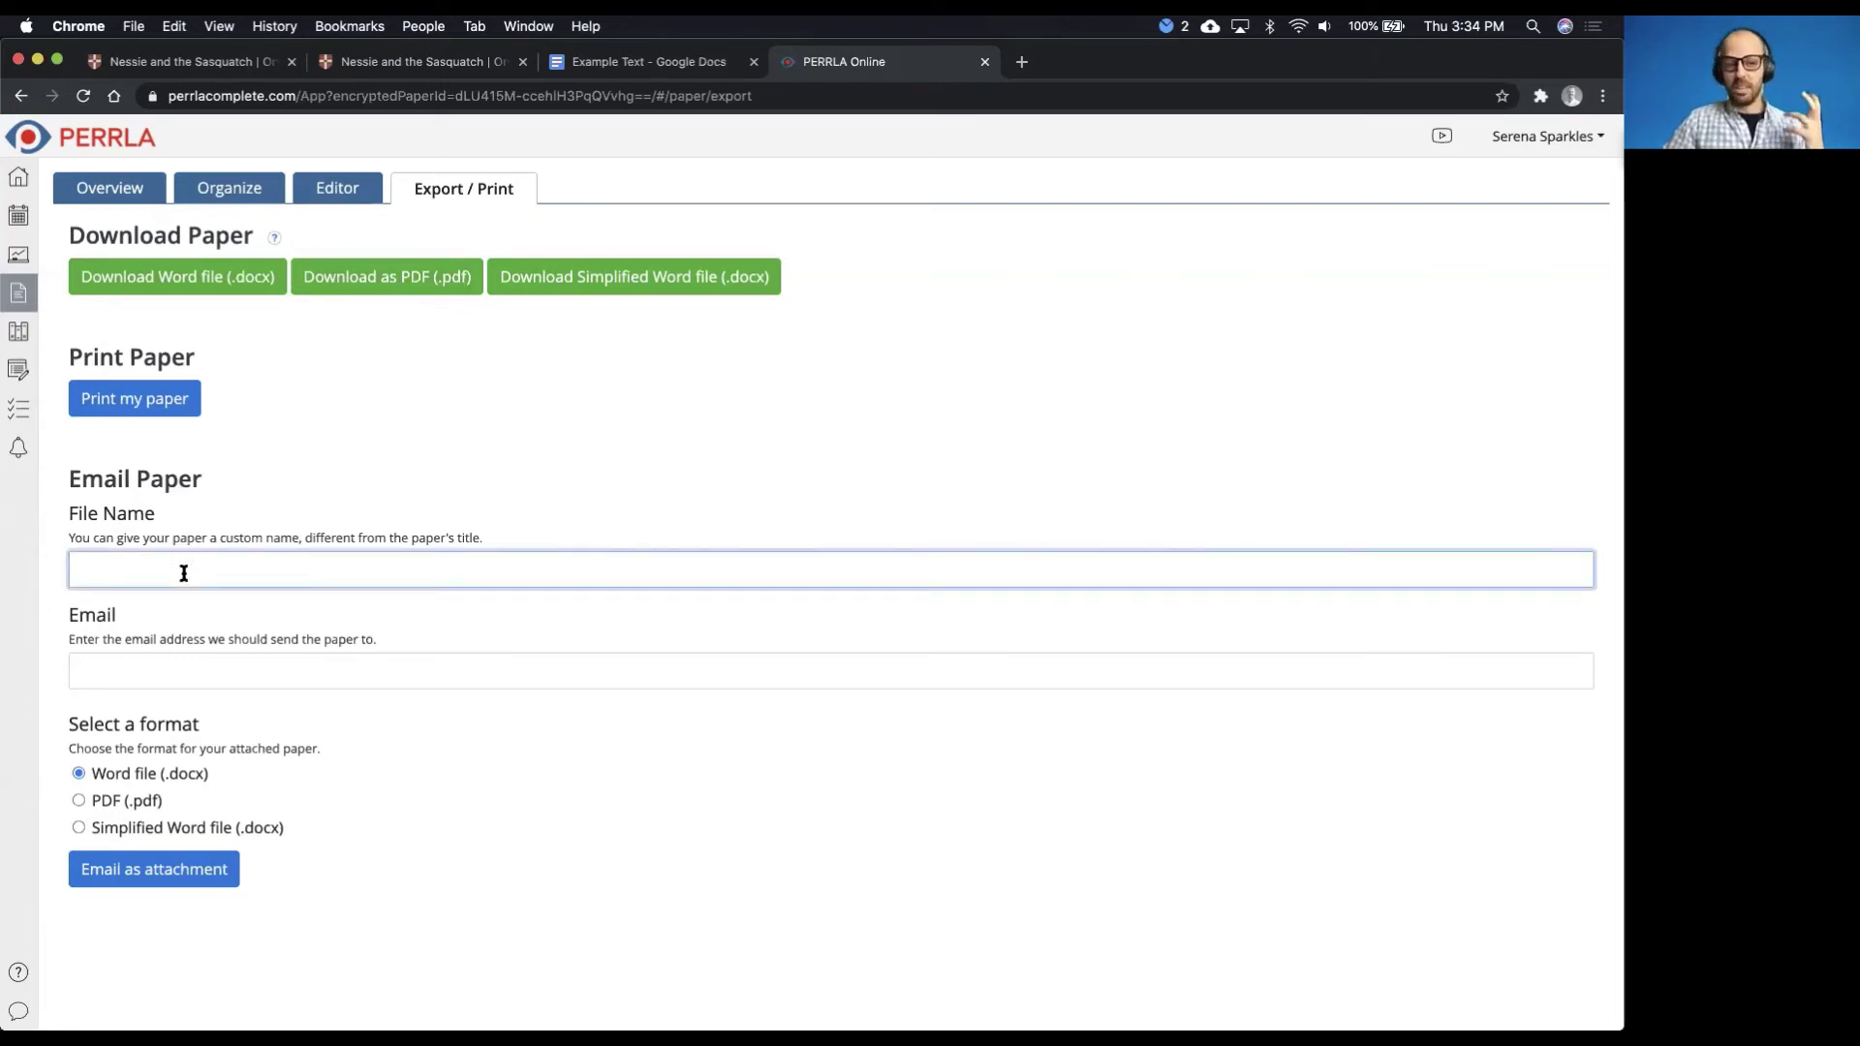
click(155, 670)
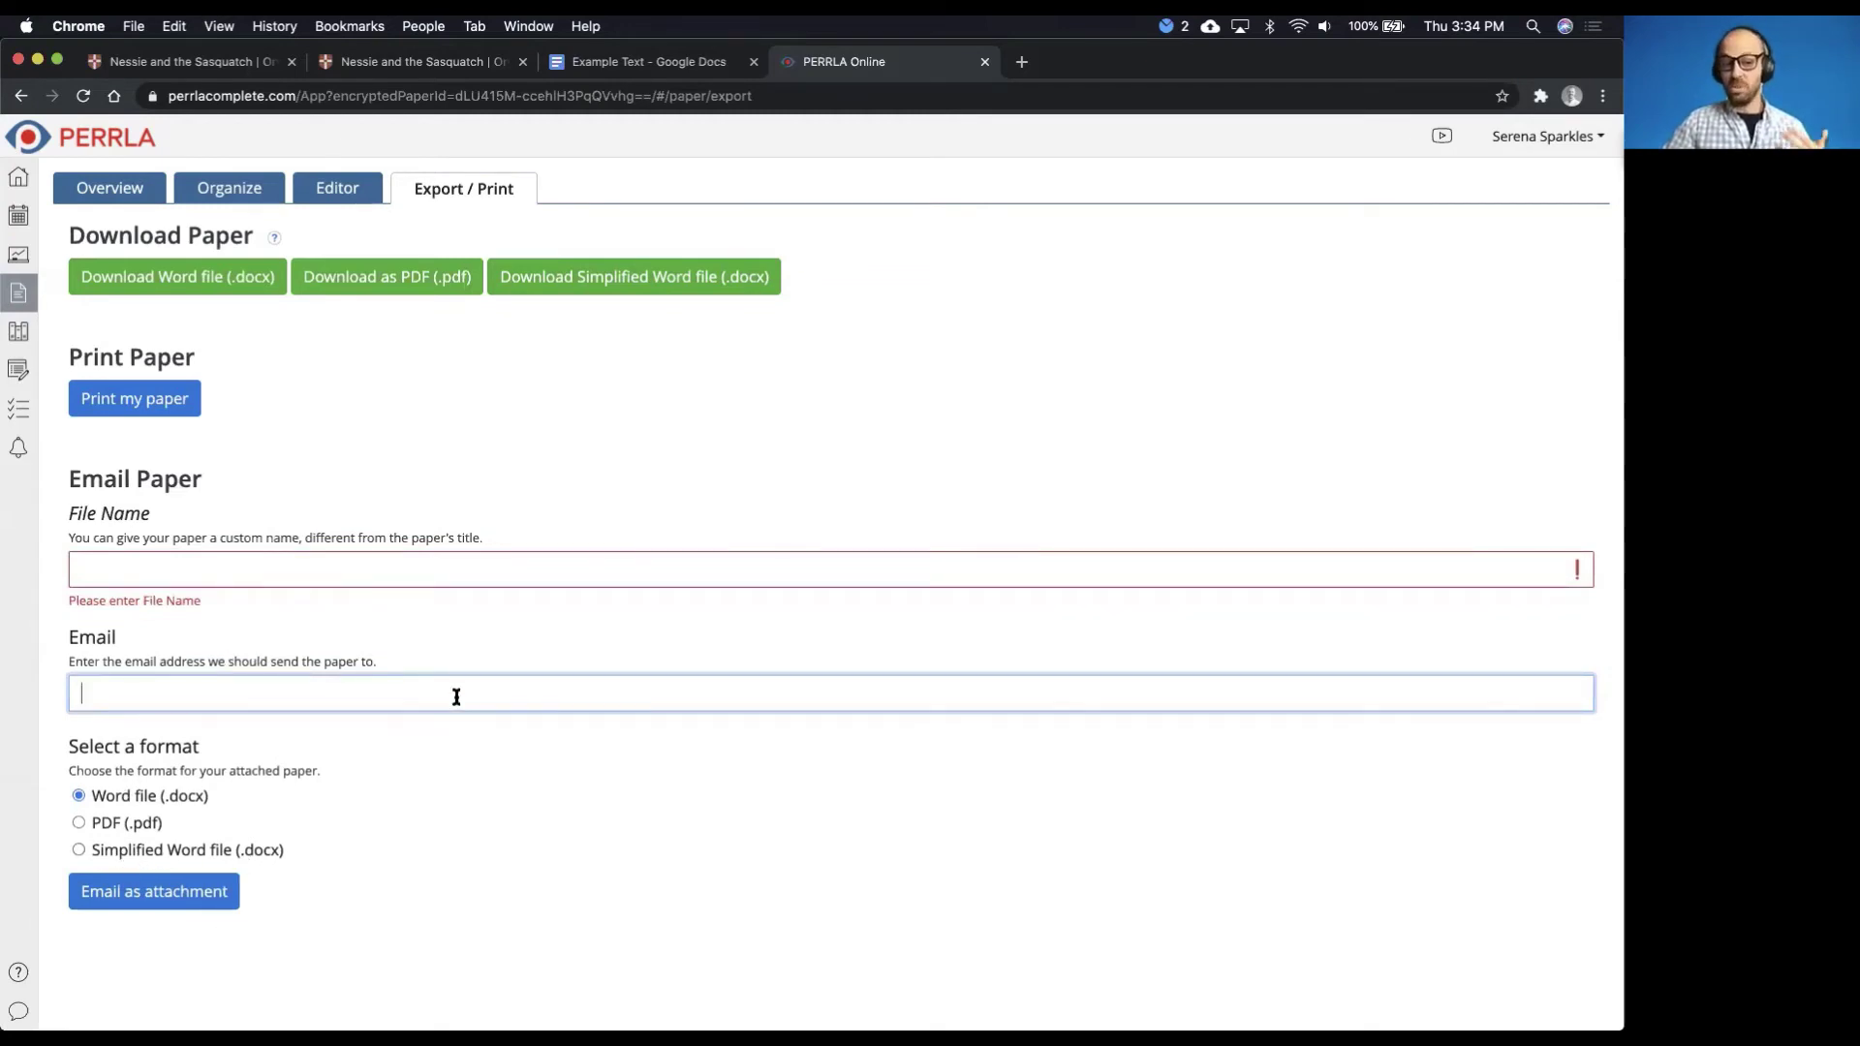
click(578, 484)
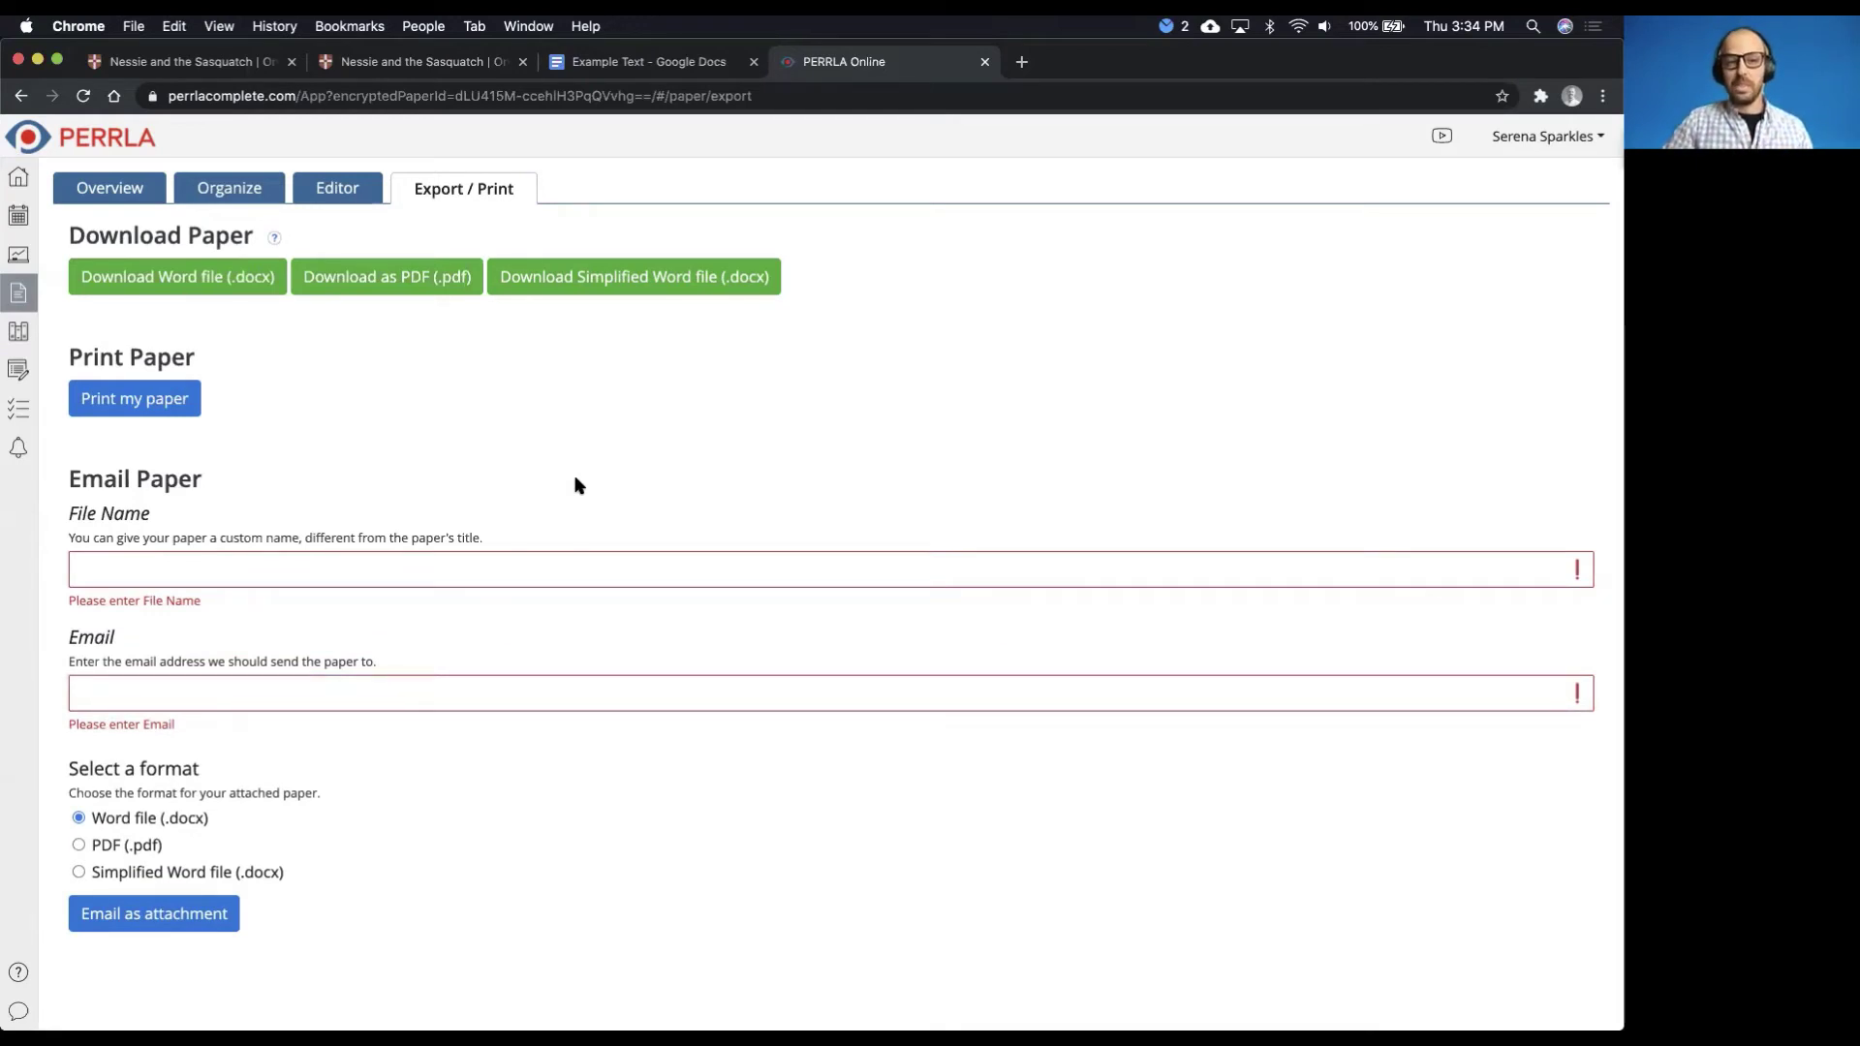
Download the paper as a standard Word file (.docx) and open the downloaded file in Word
click(244, 289)
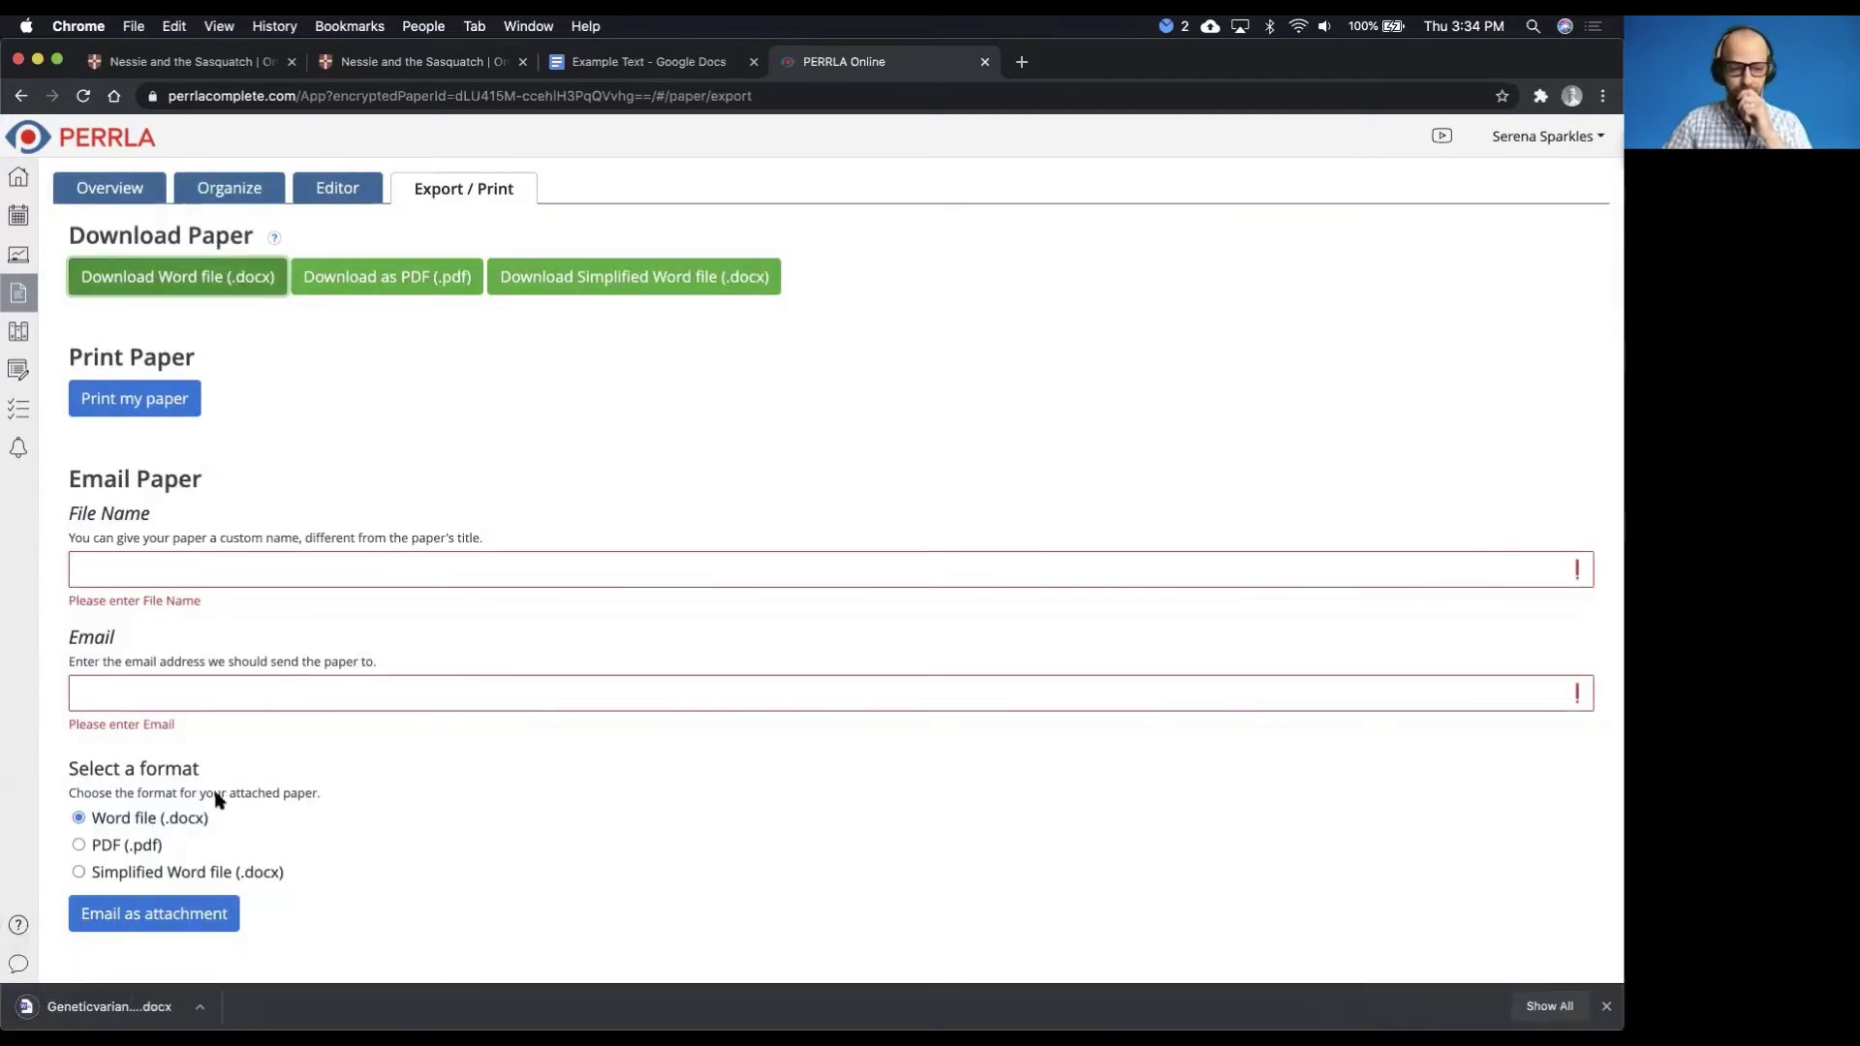
click(100, 1007)
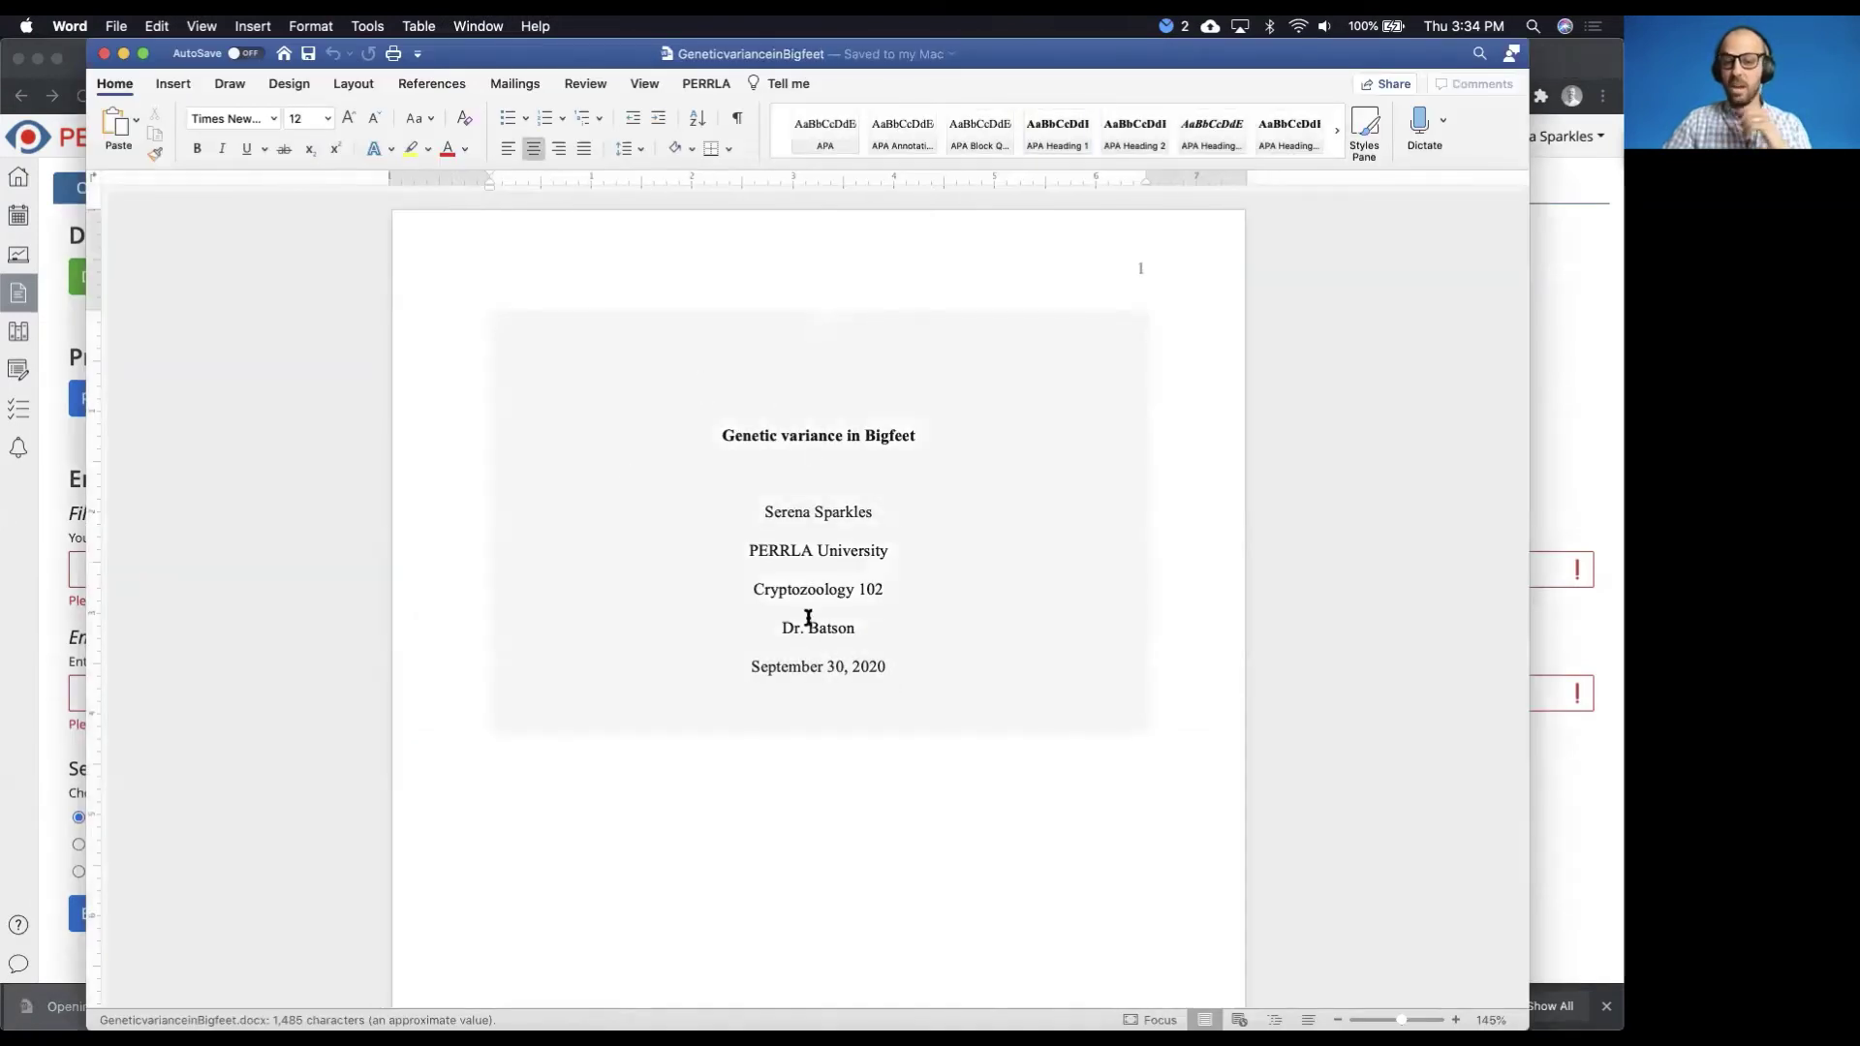
Look through the downloaded paper from title page to references and display PERRLA's references and citations beside it
click(825, 443)
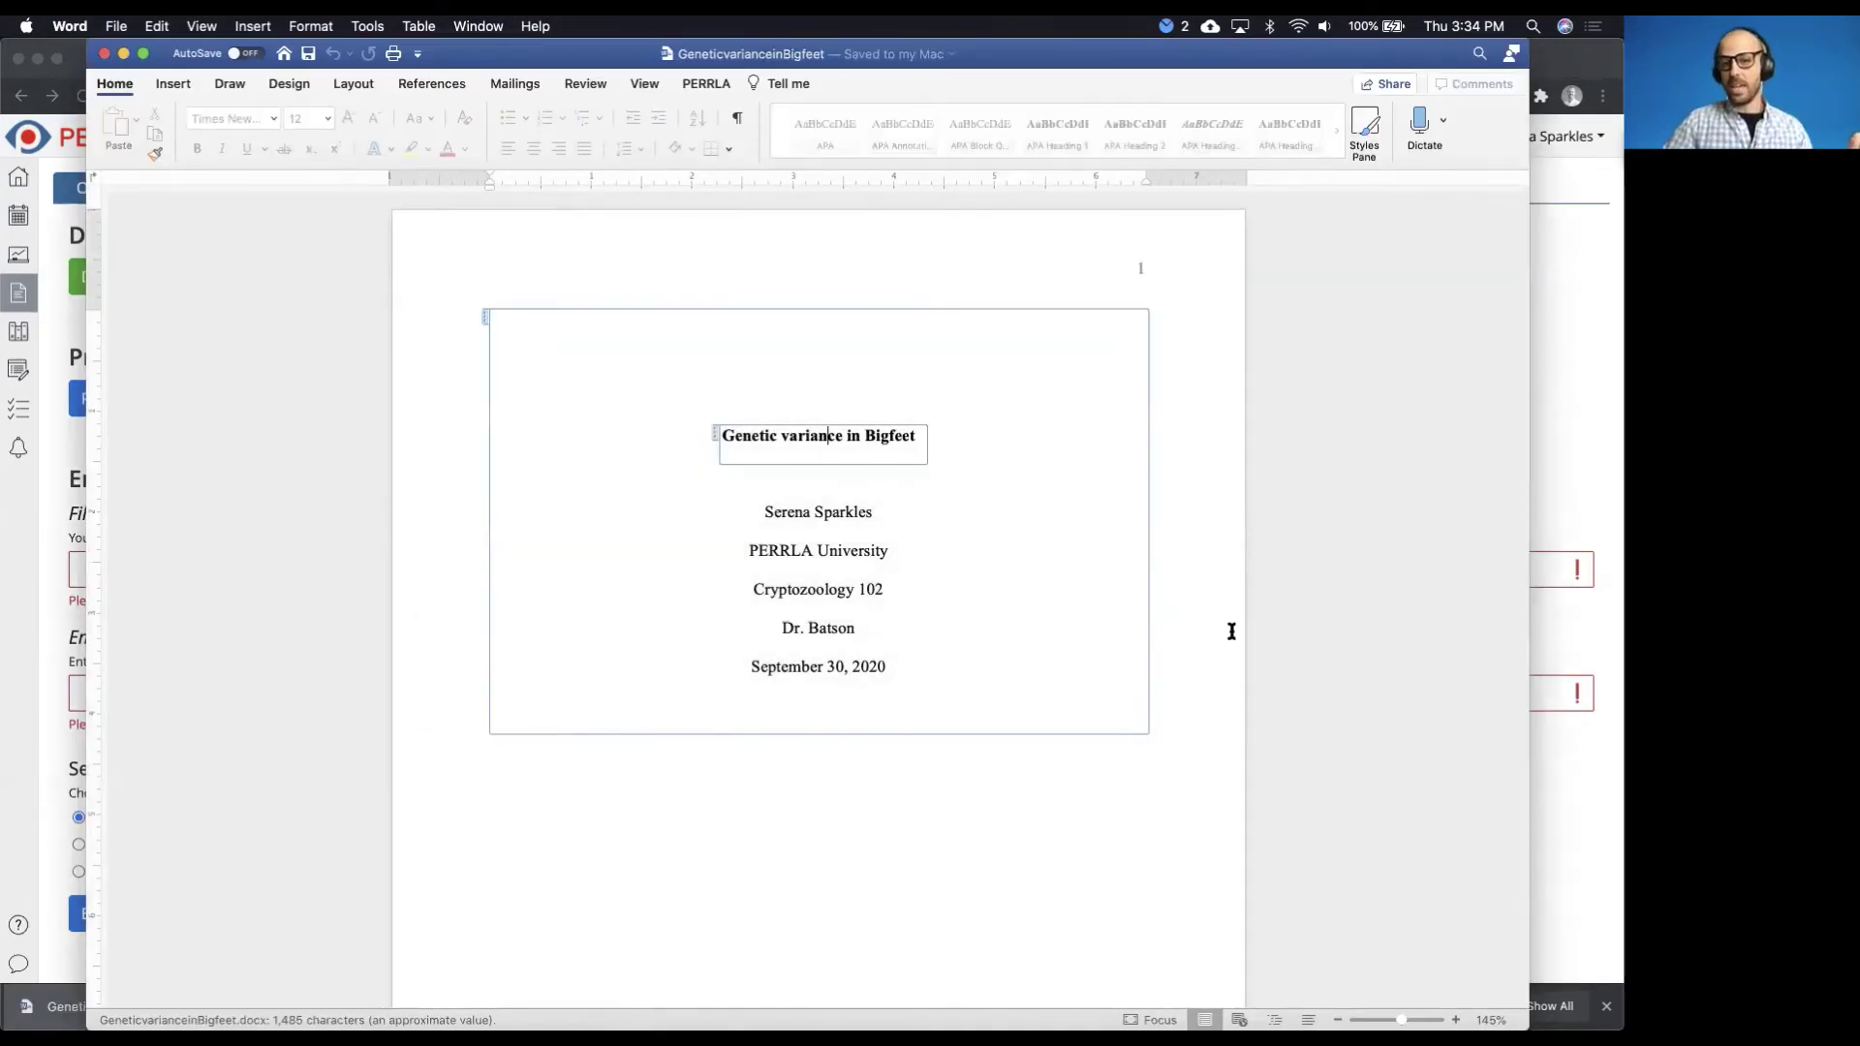
scroll(1230, 631, down, 3)
scroll(1231, 630, down, 10)
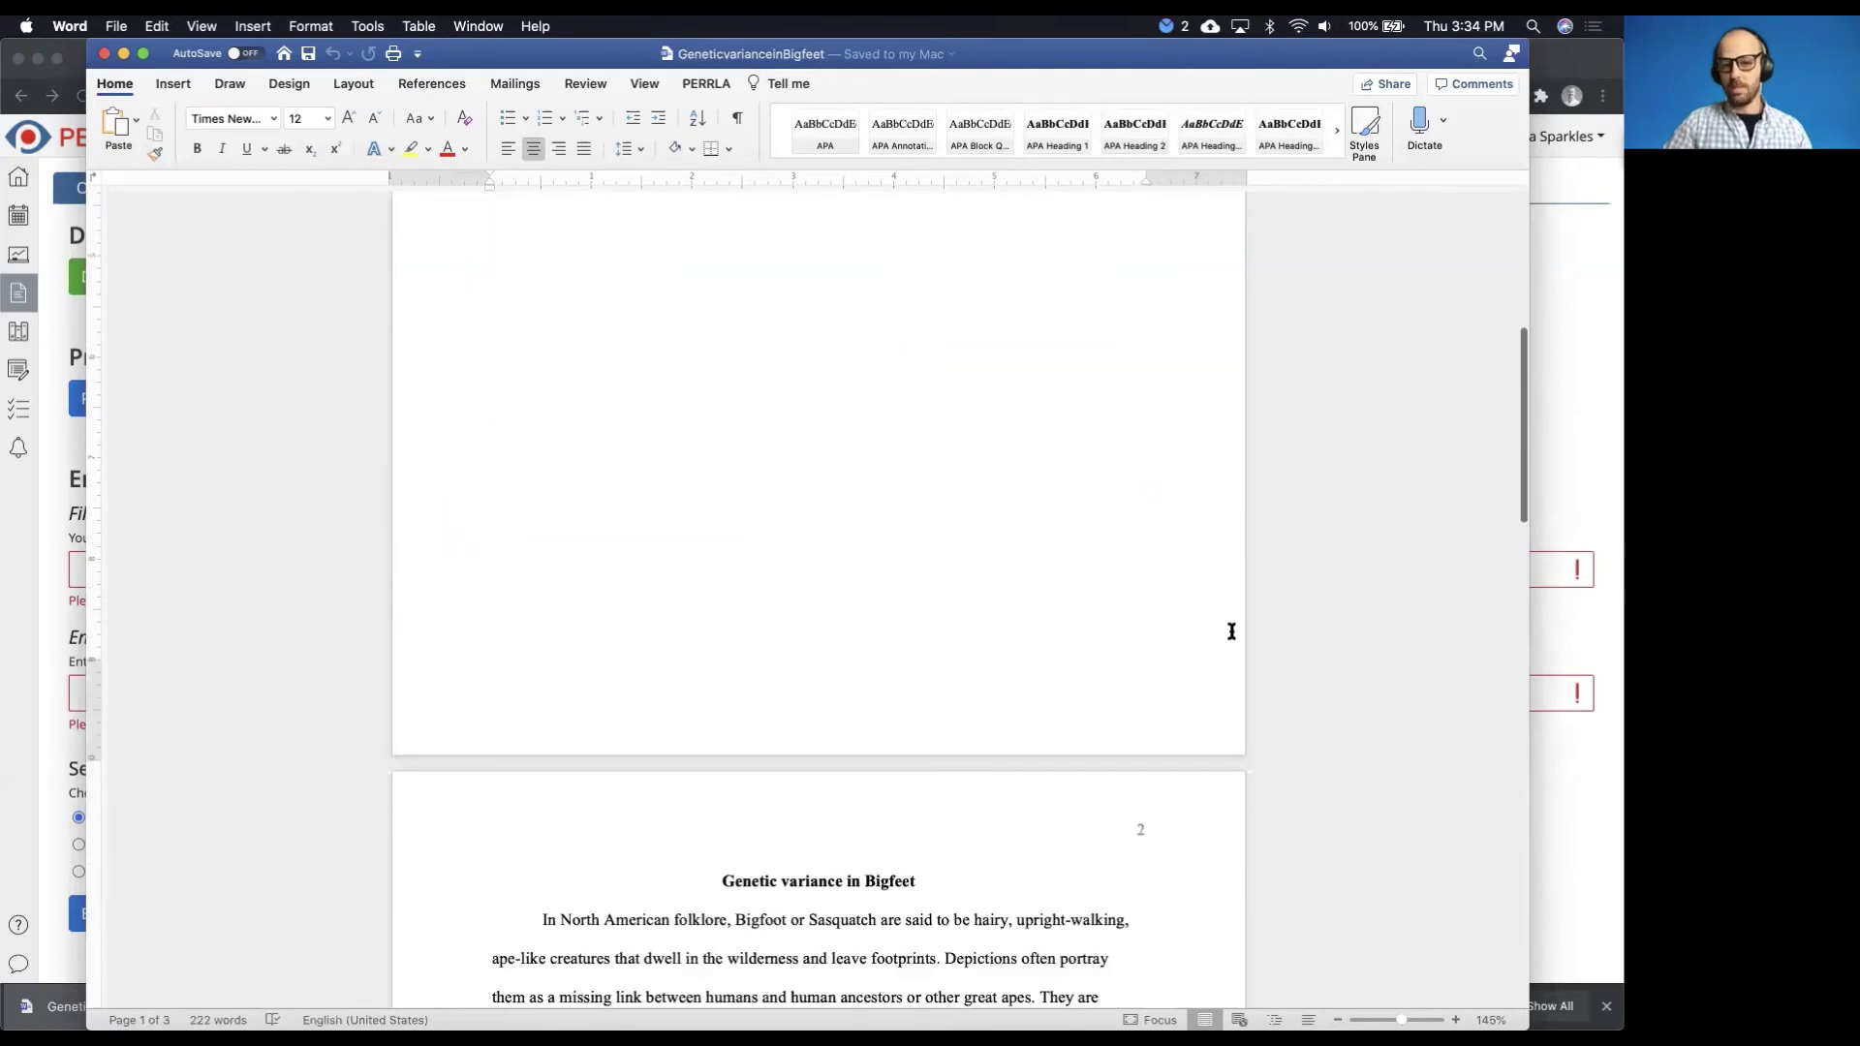
scroll(1231, 630, down, 3)
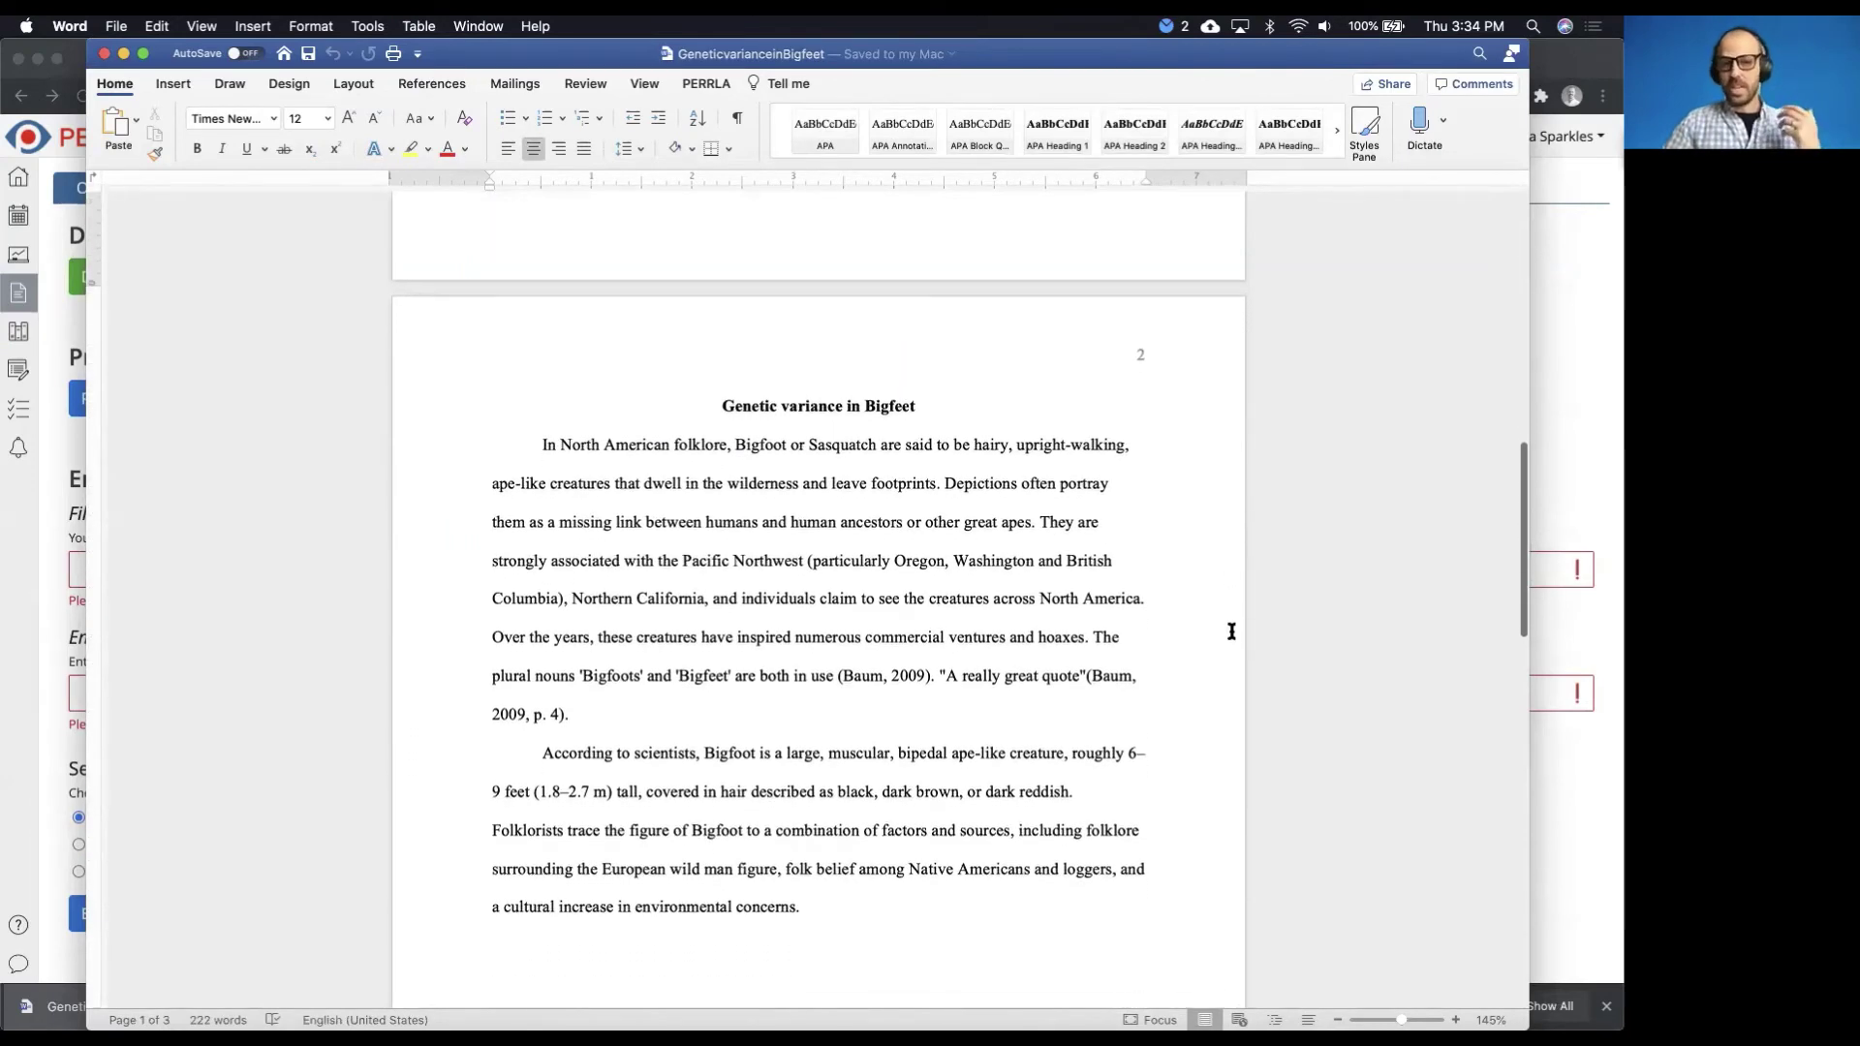
scroll(1231, 630, down, 15)
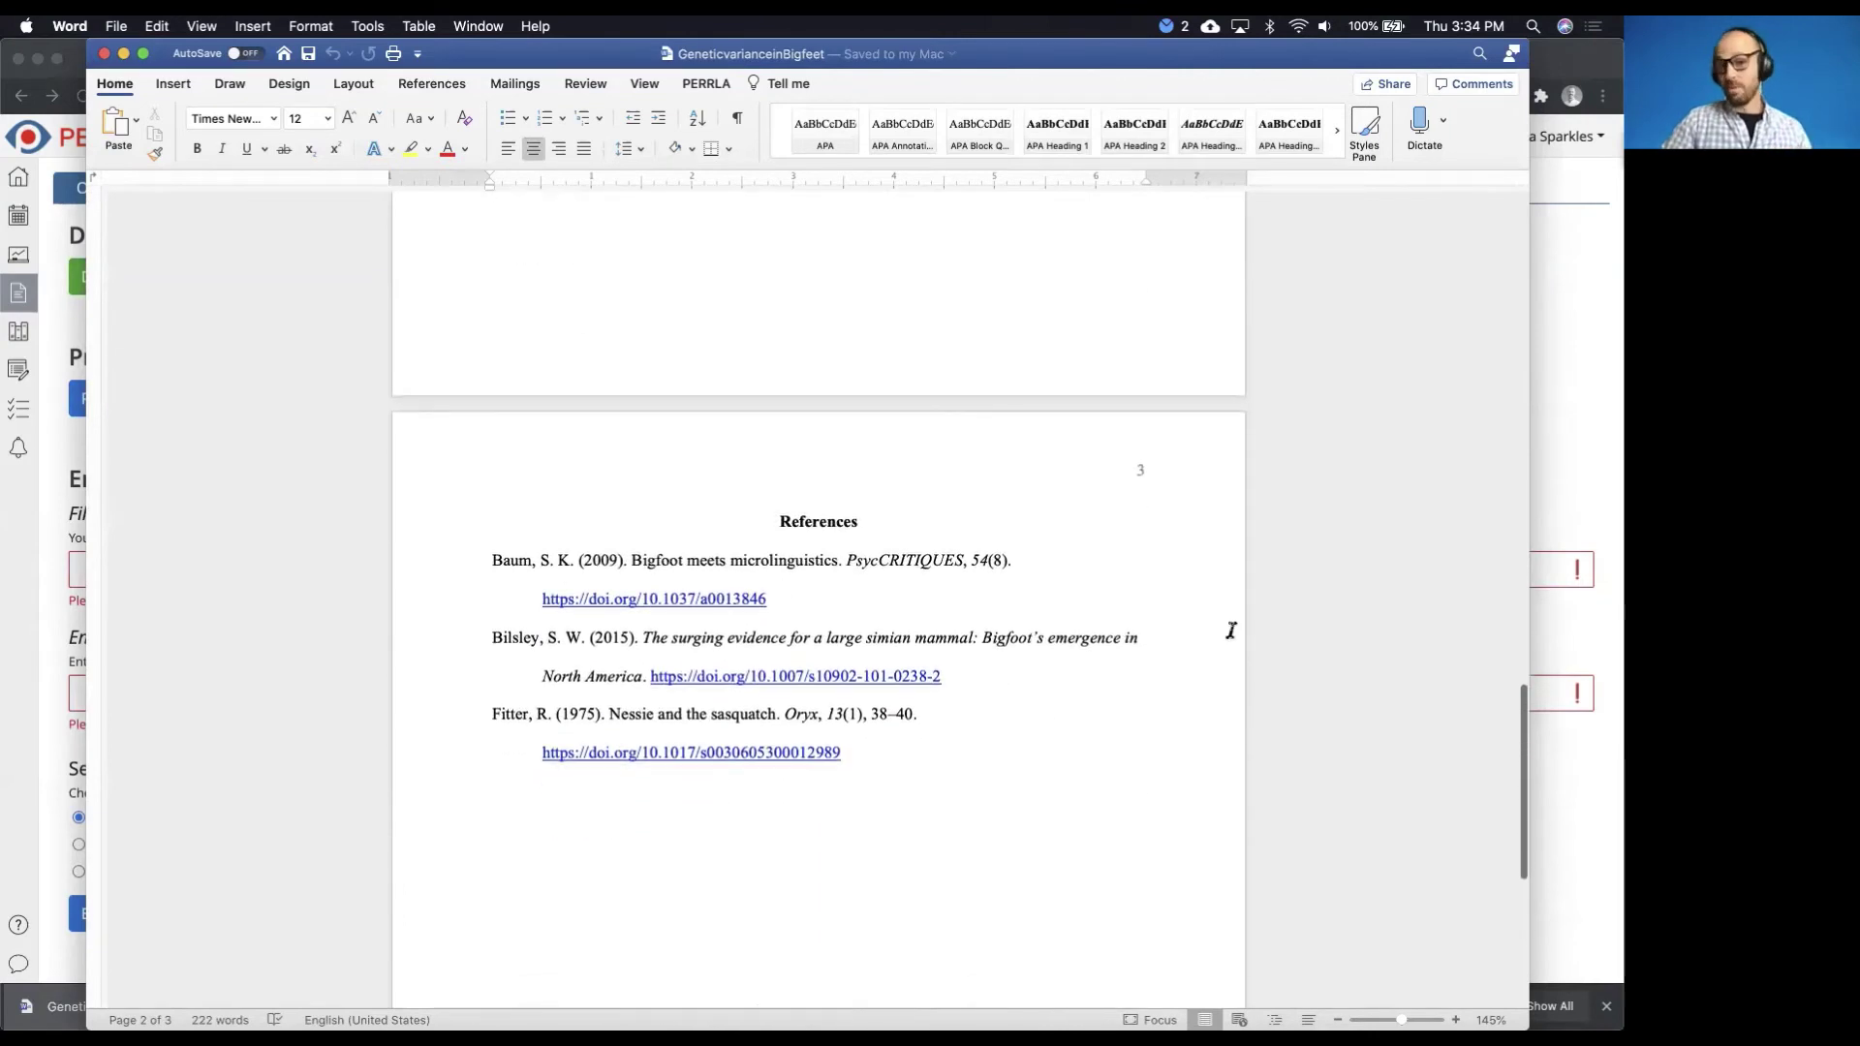
click(699, 86)
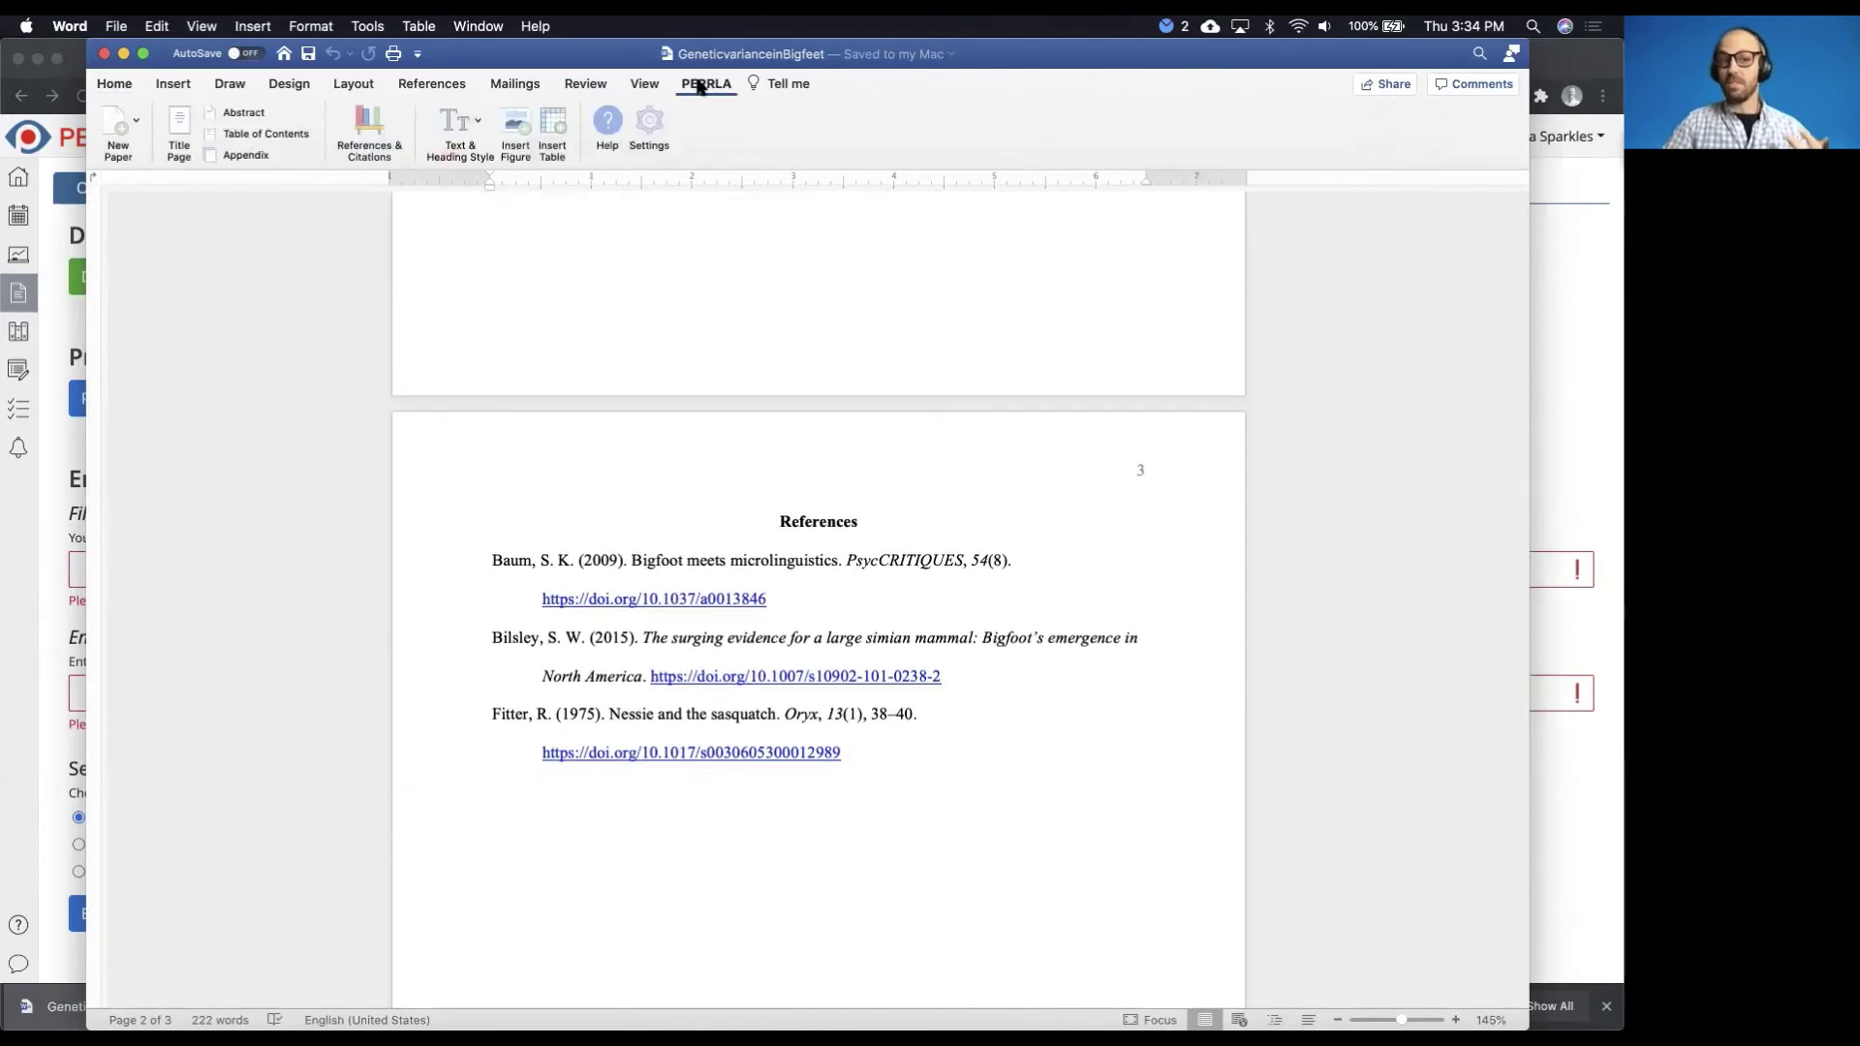
click(371, 124)
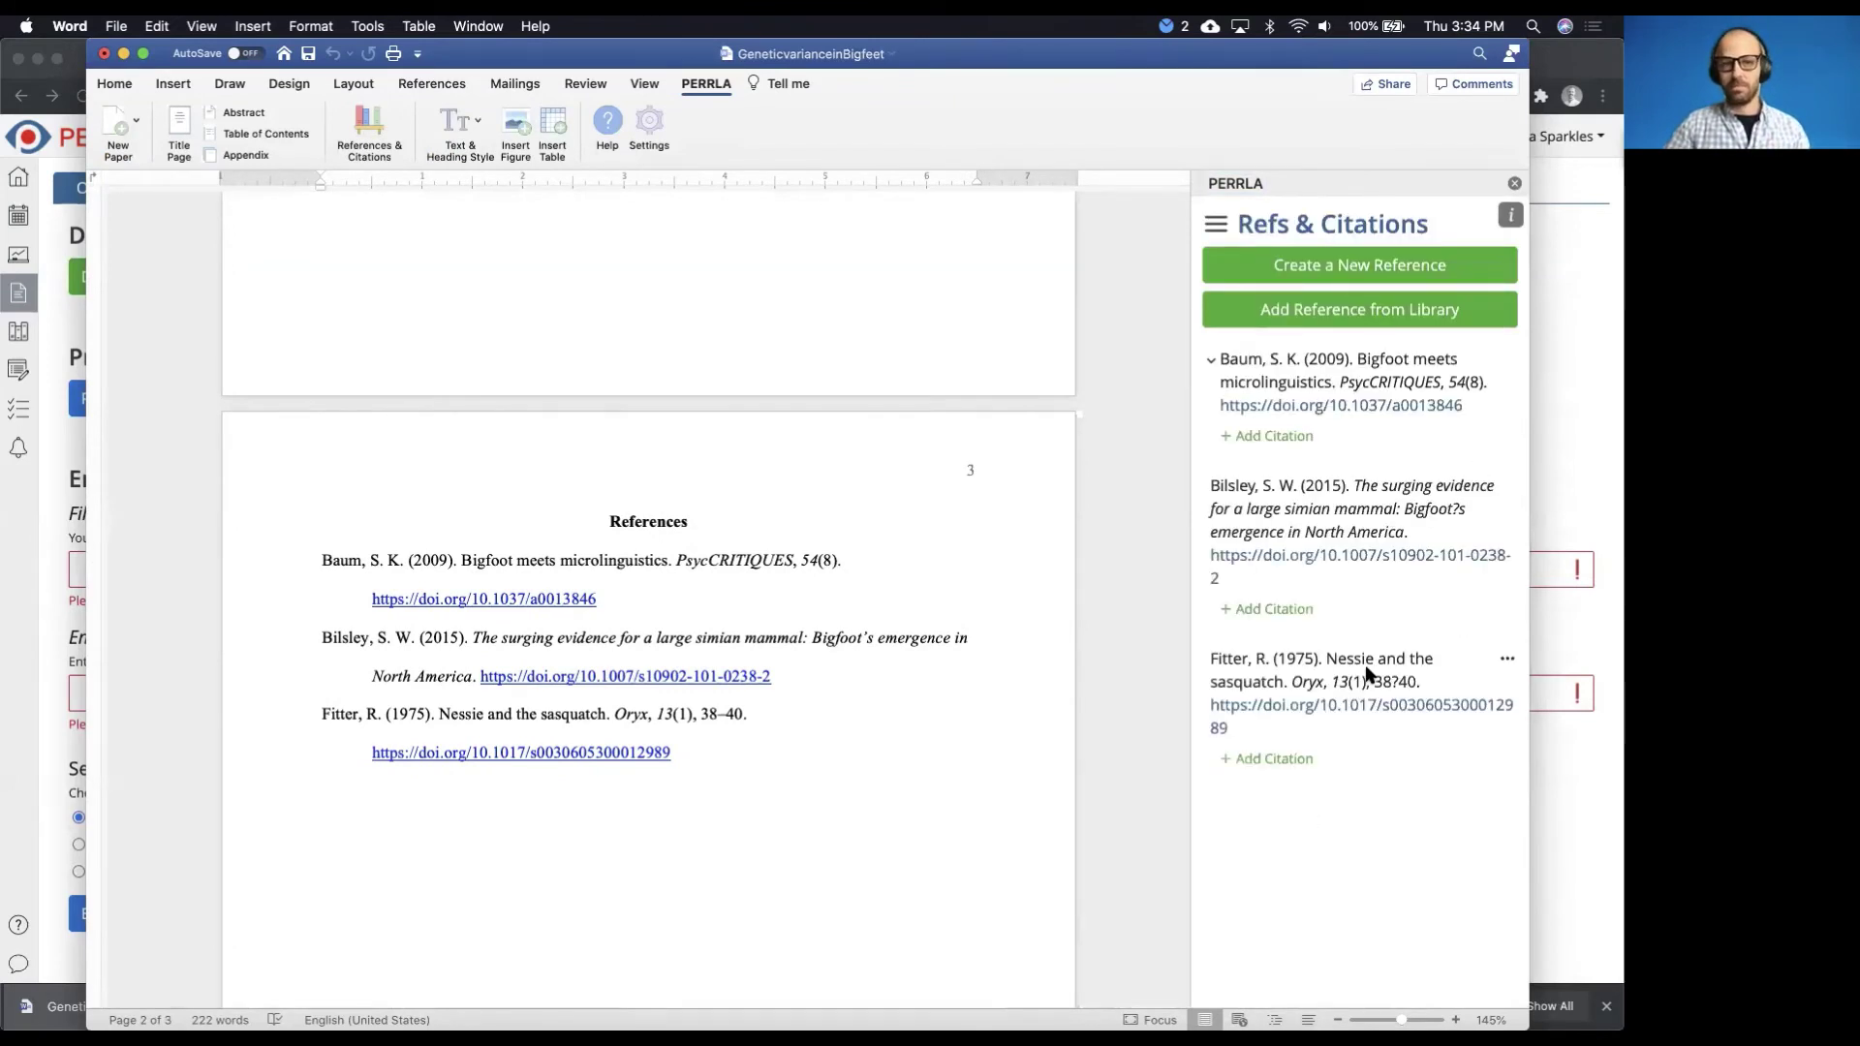
Switch back to PERRLA Online, revisit the paper's editor and return to the home dashboard to view upcoming work
click(1564, 485)
click(347, 190)
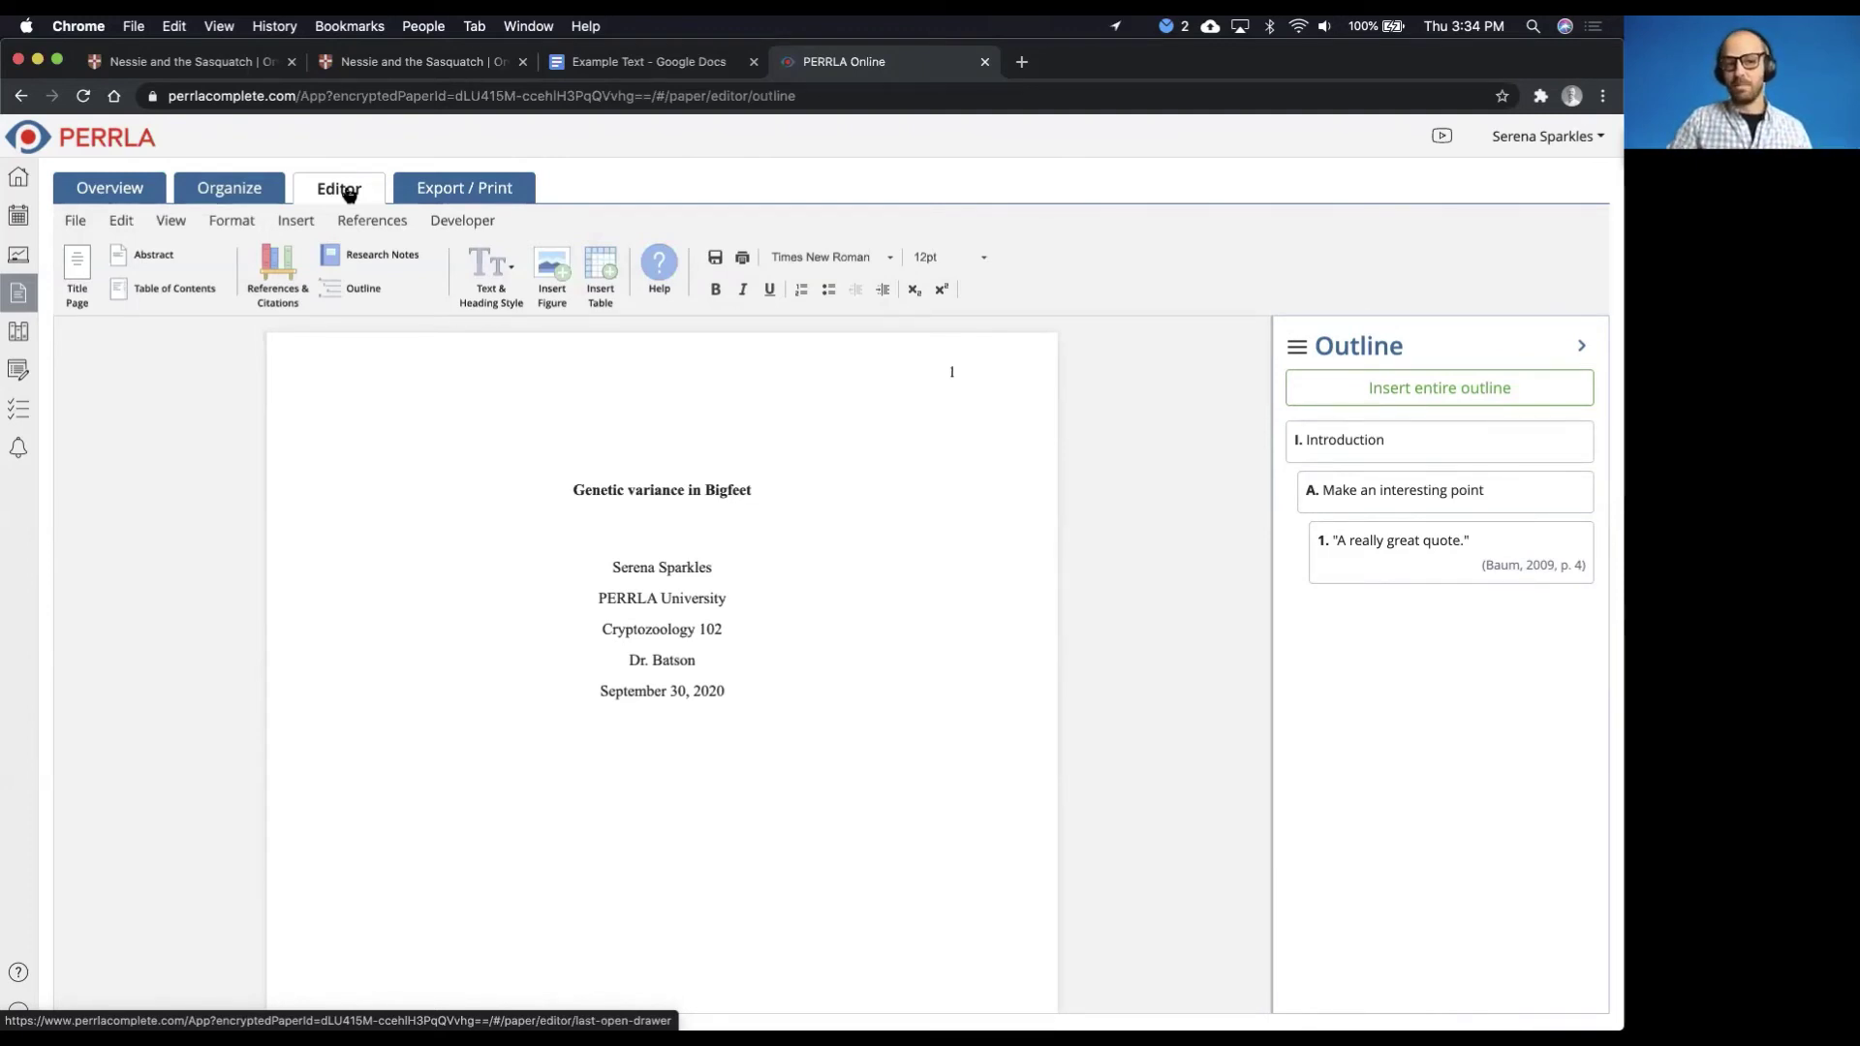
click(22, 180)
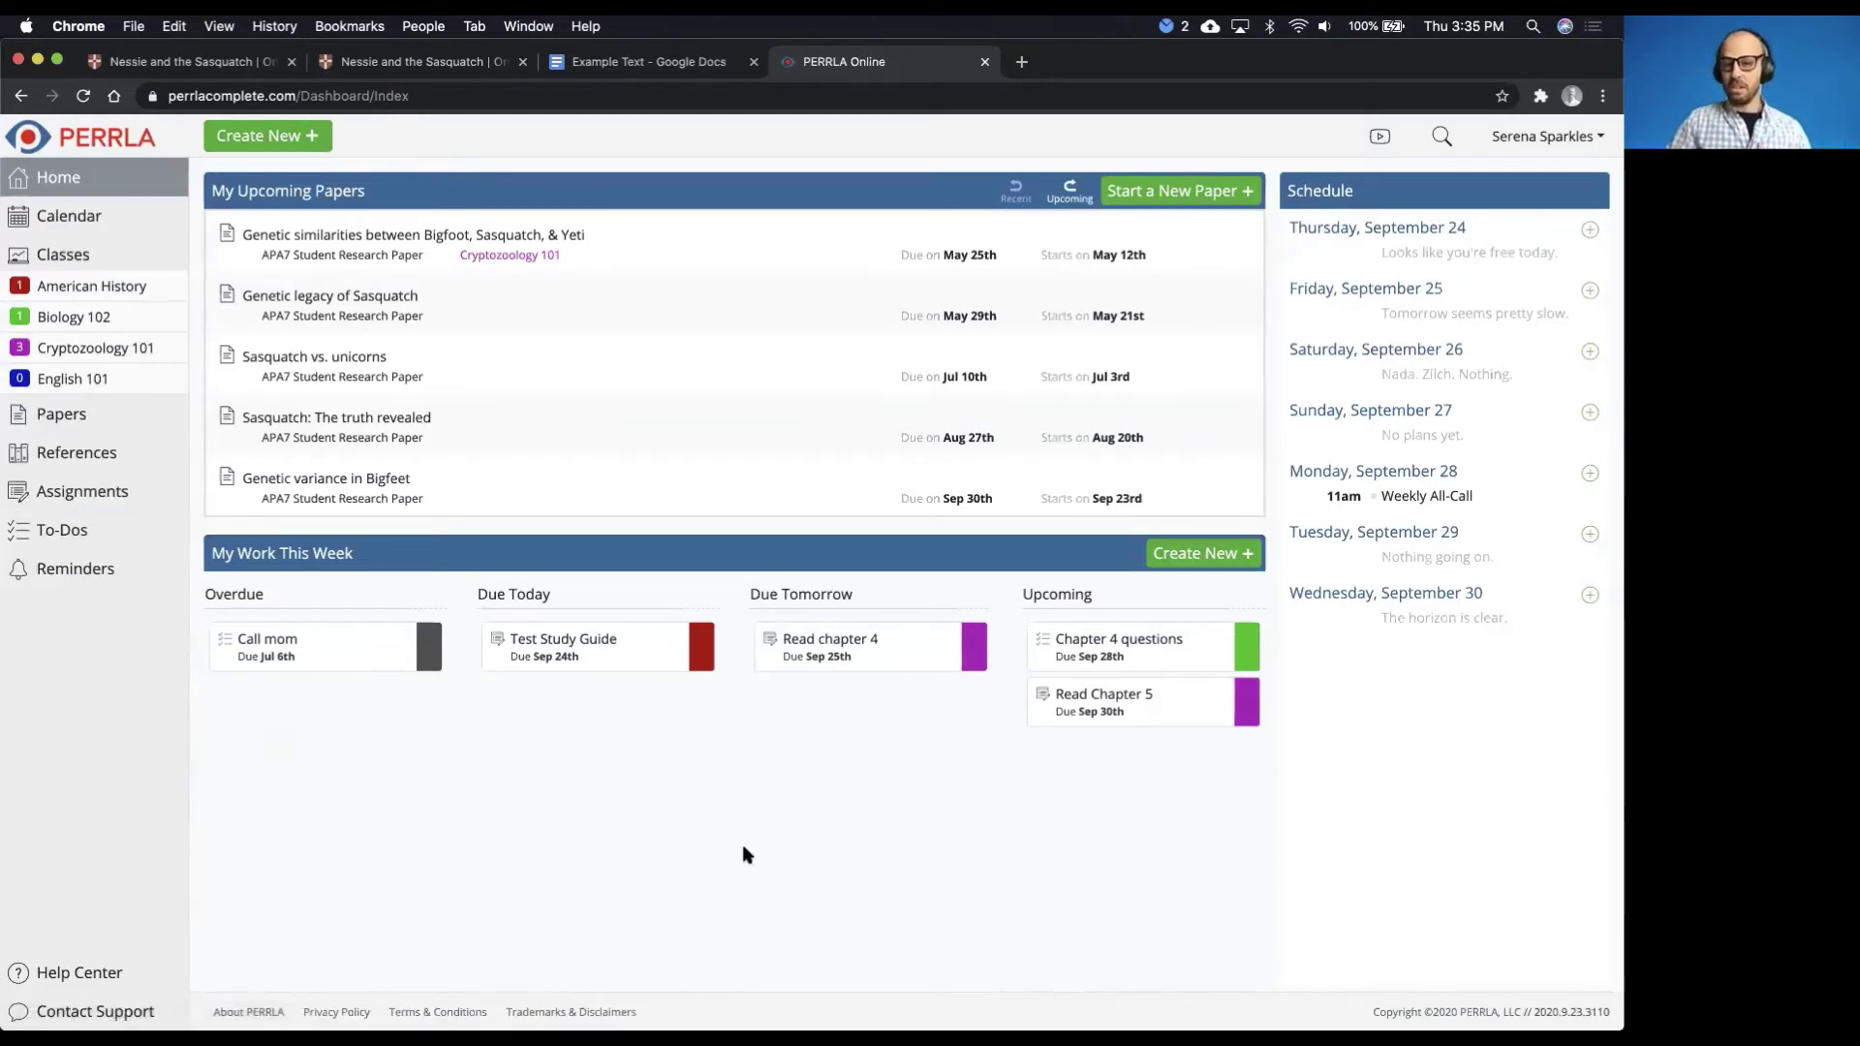
mouse_move(260, 644)
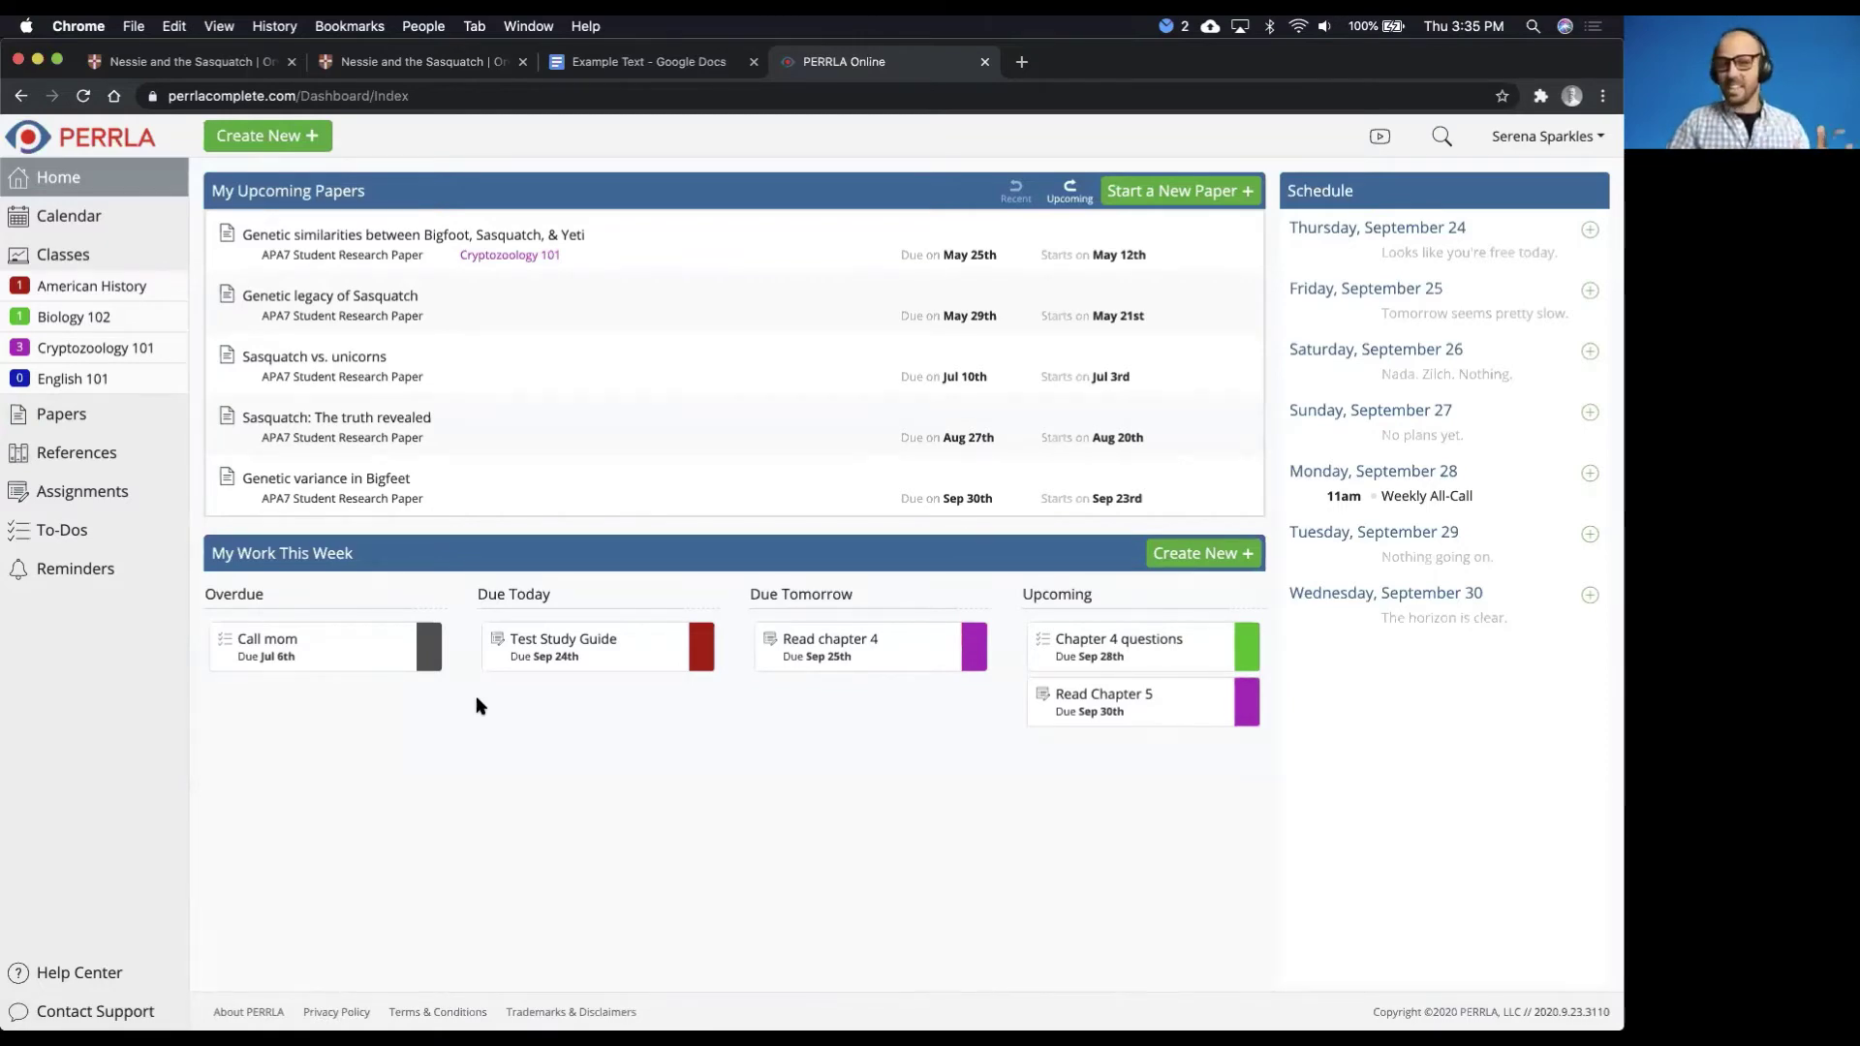
key(ctrl+Right)
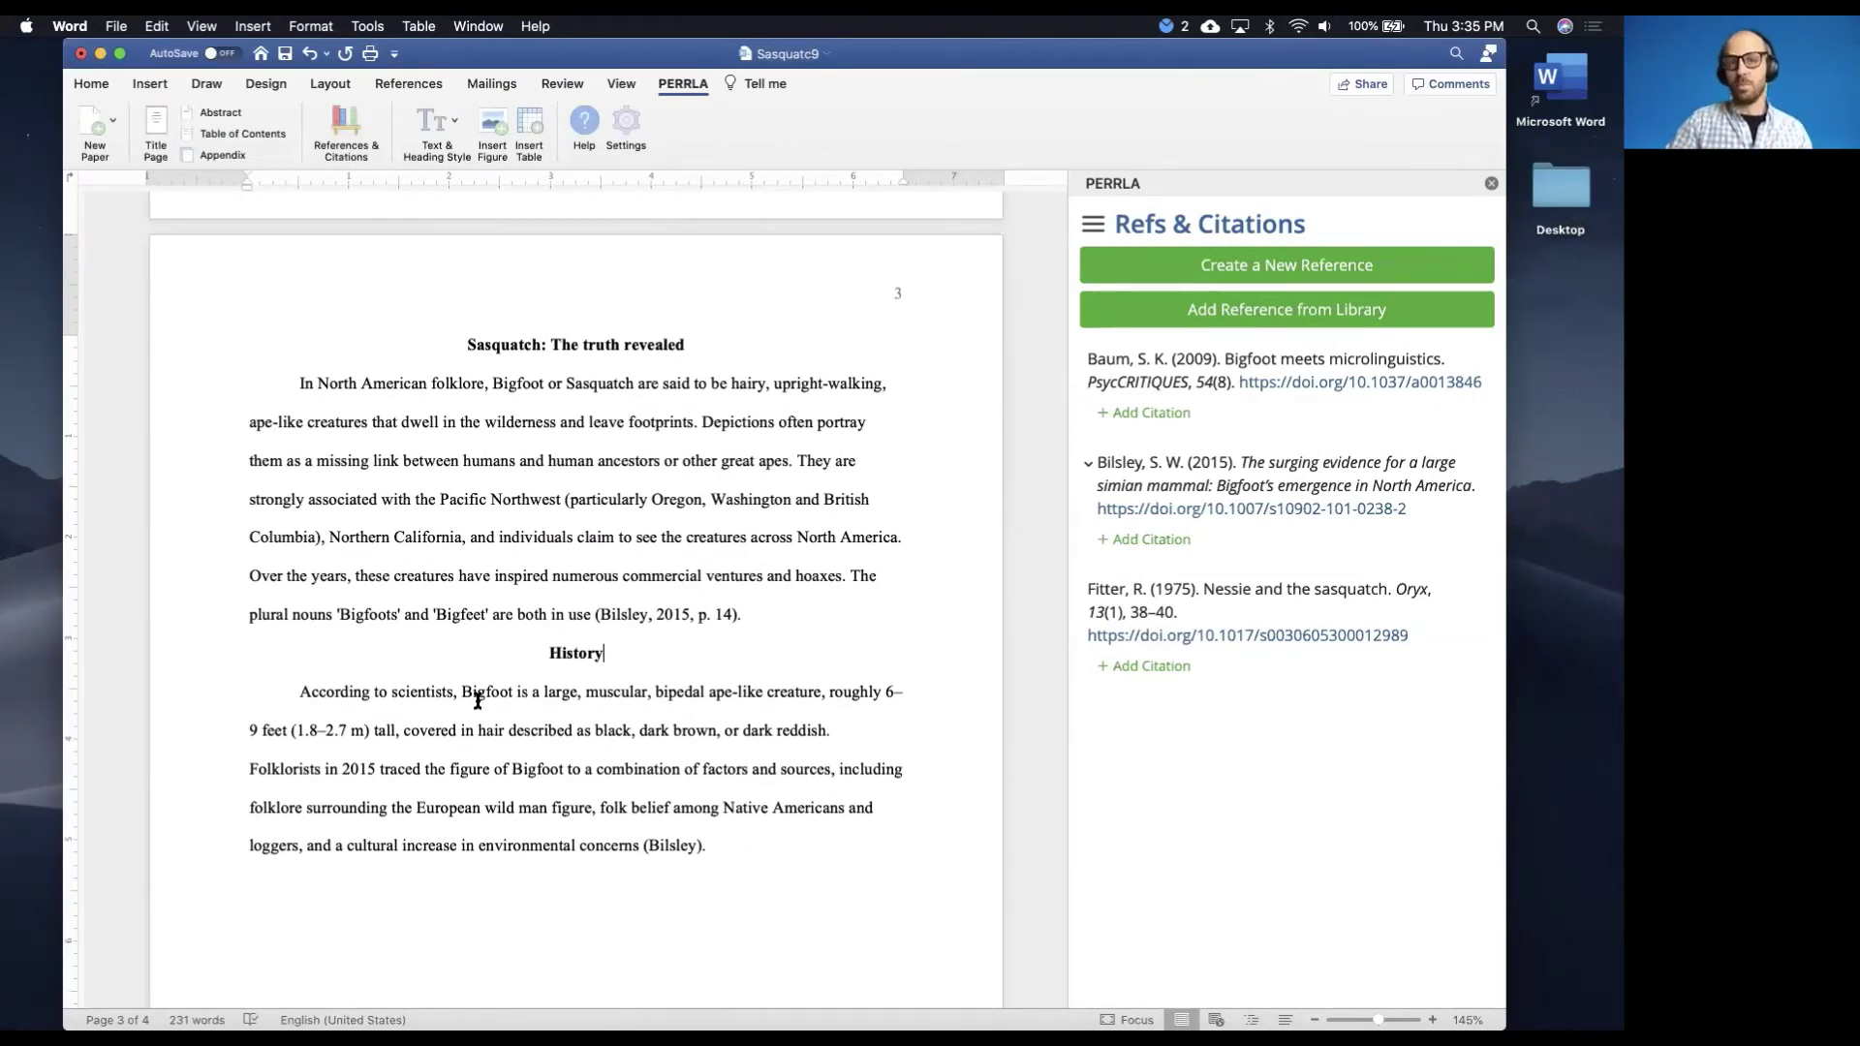
key(ctrl+Left)
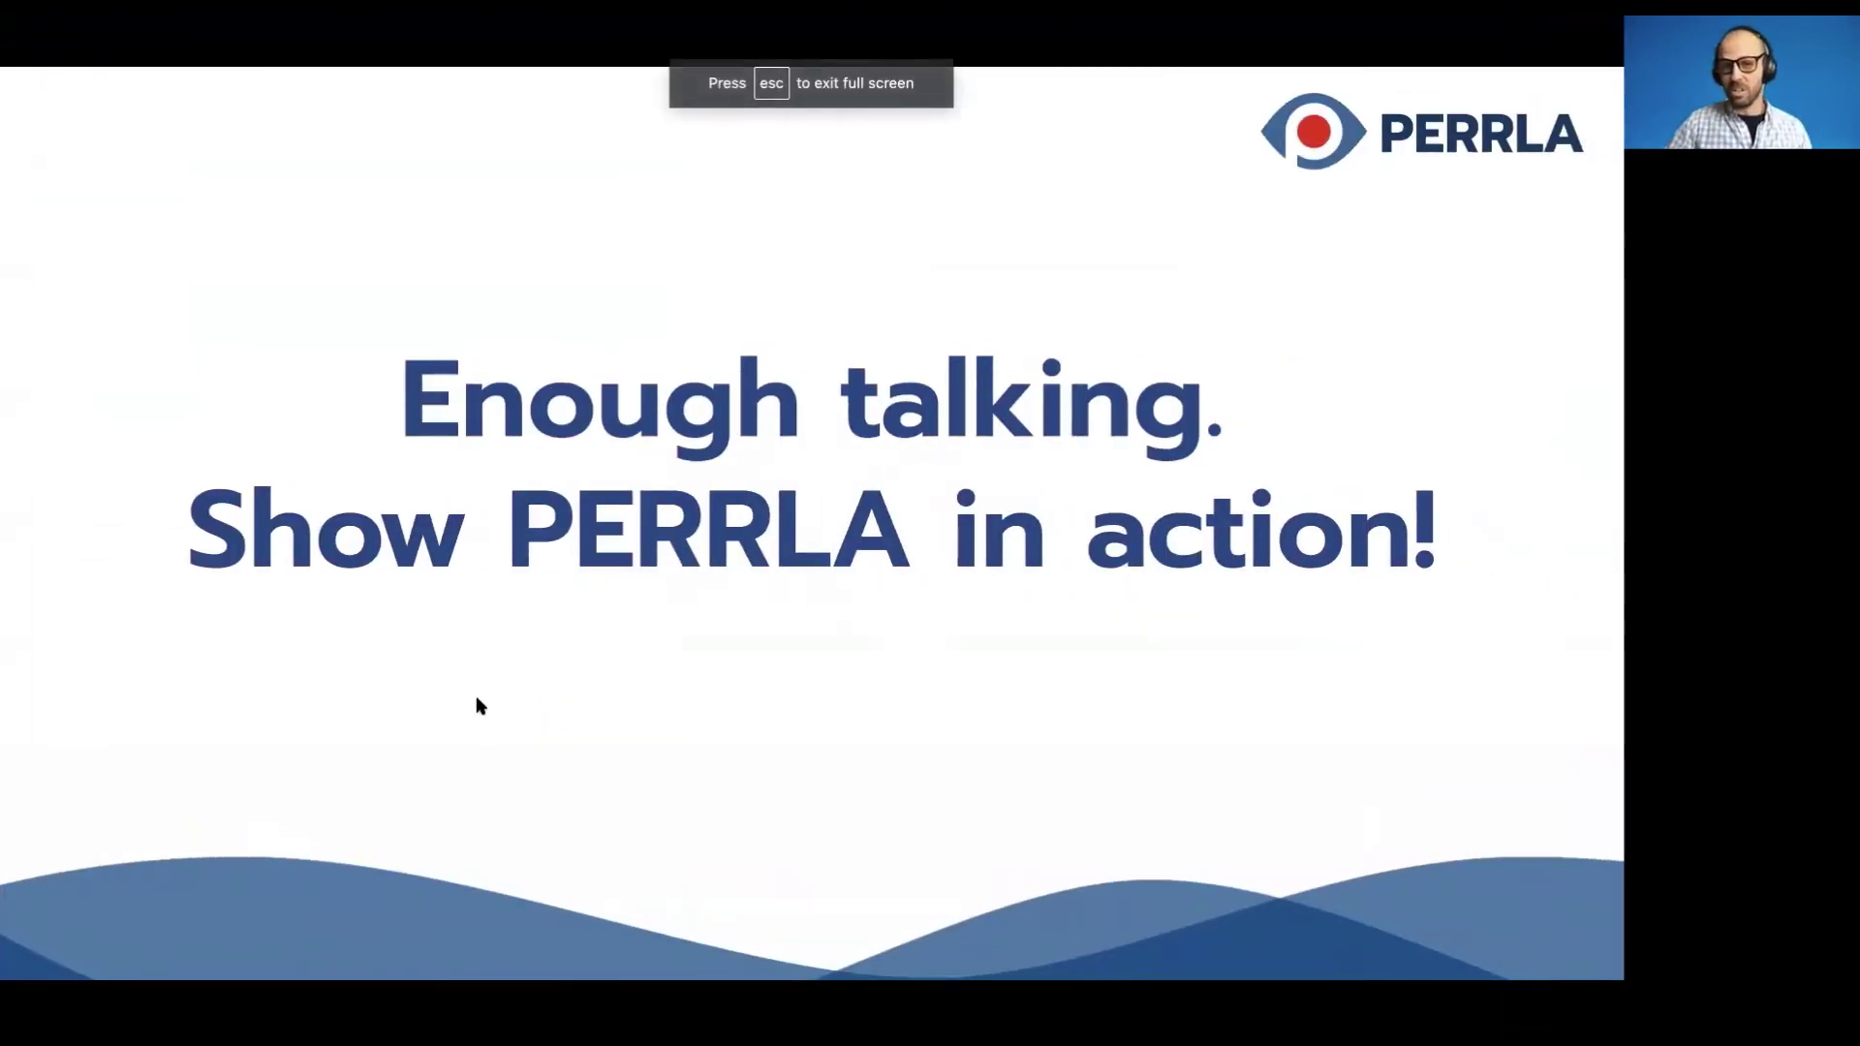
key(Right)
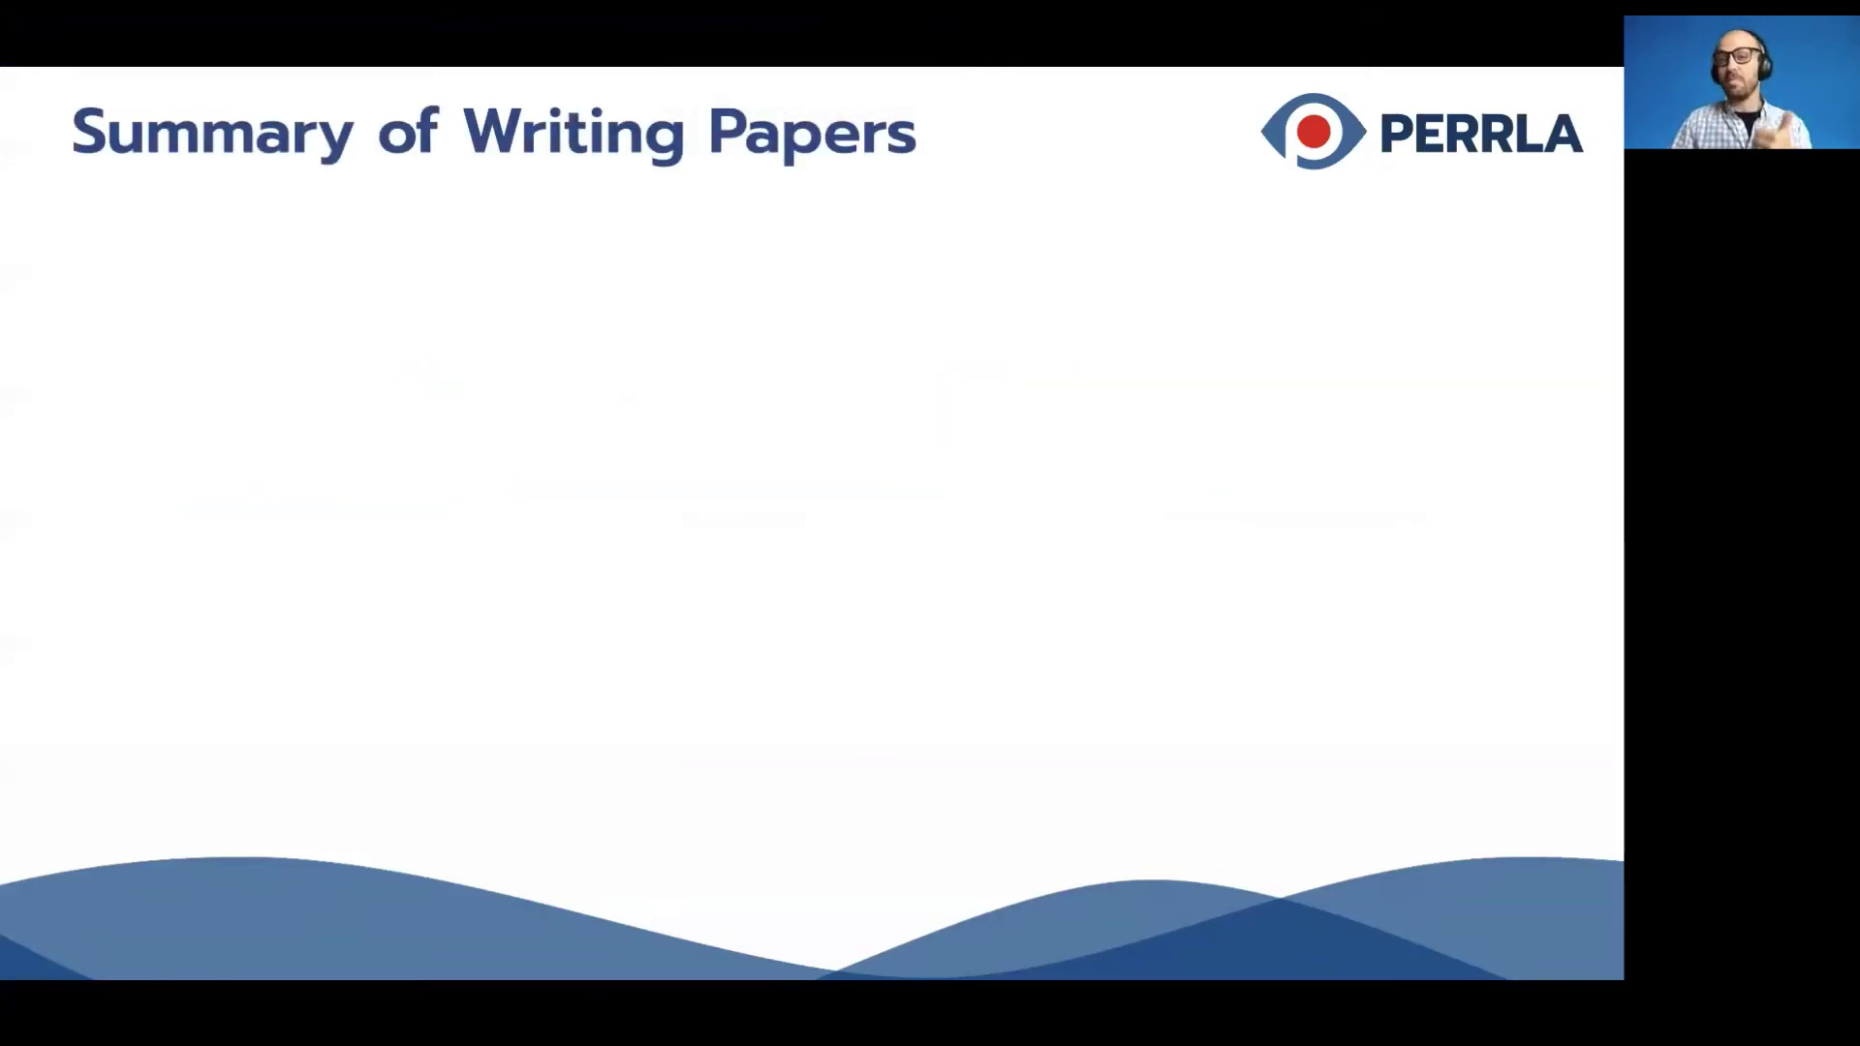
key(Right)
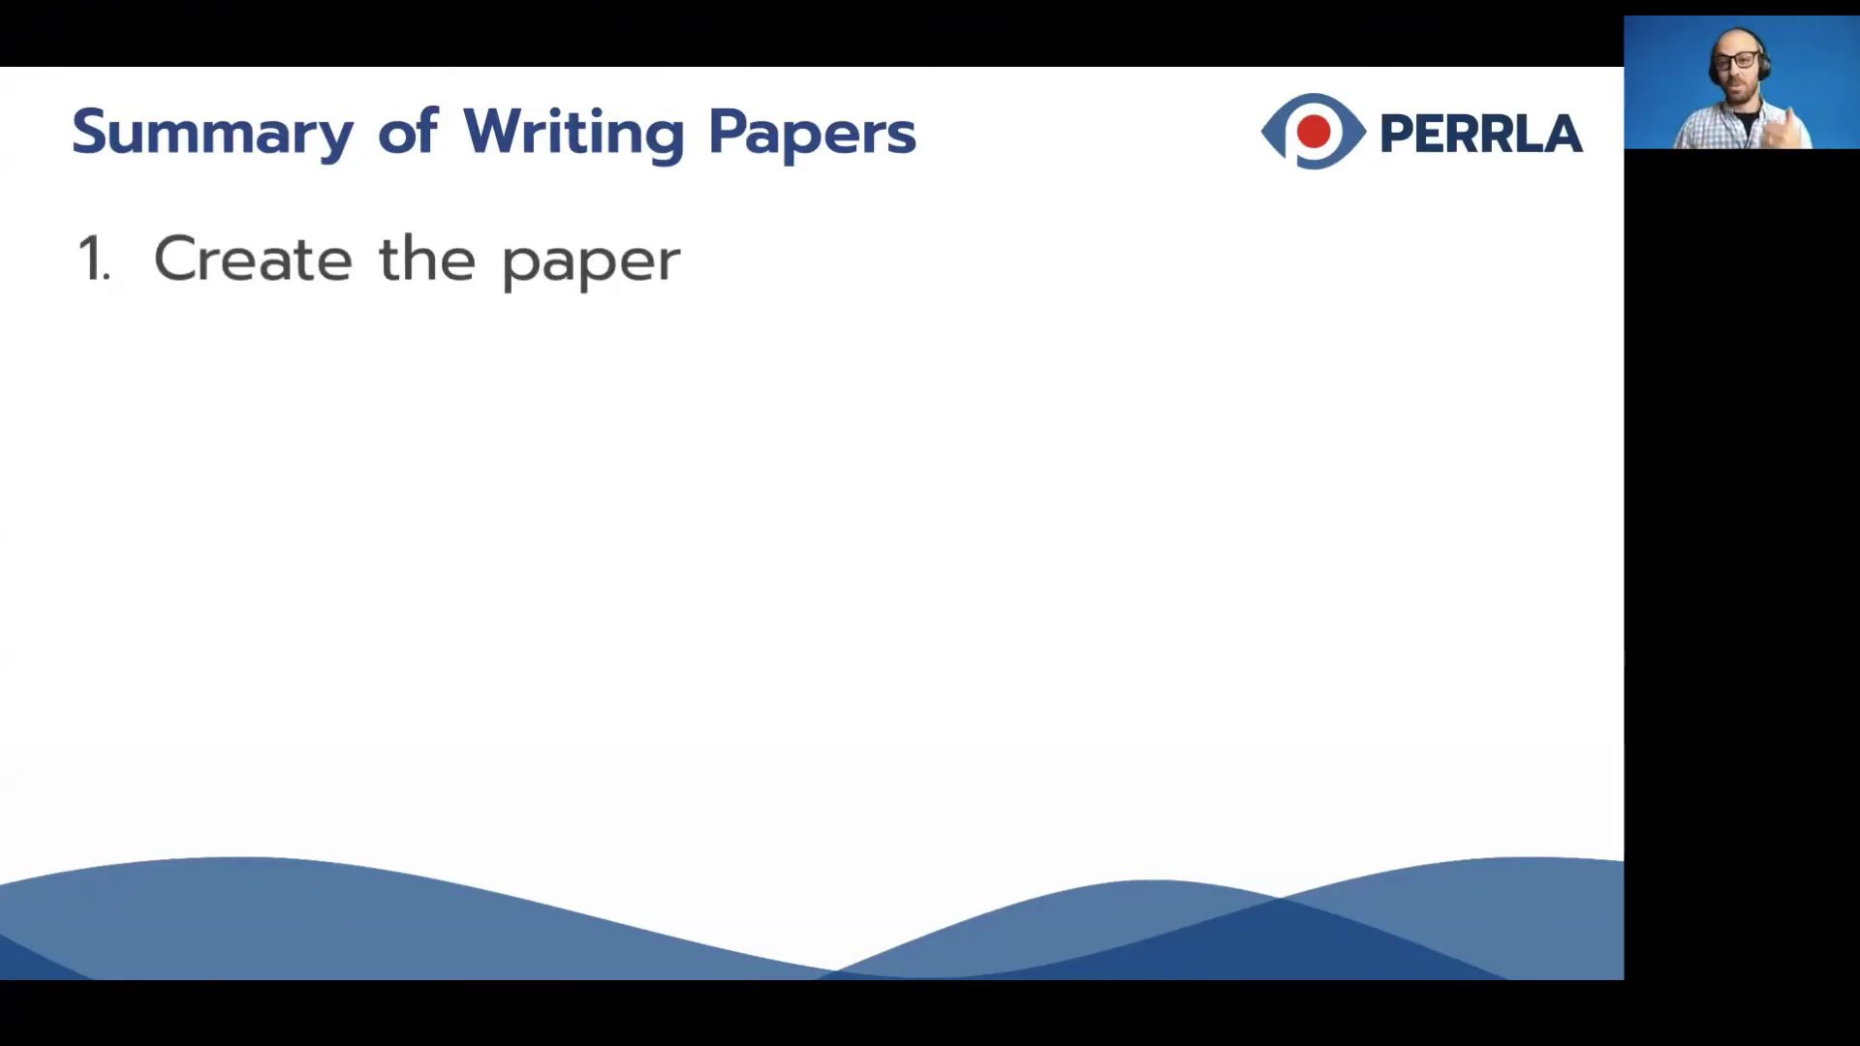
key(Right)
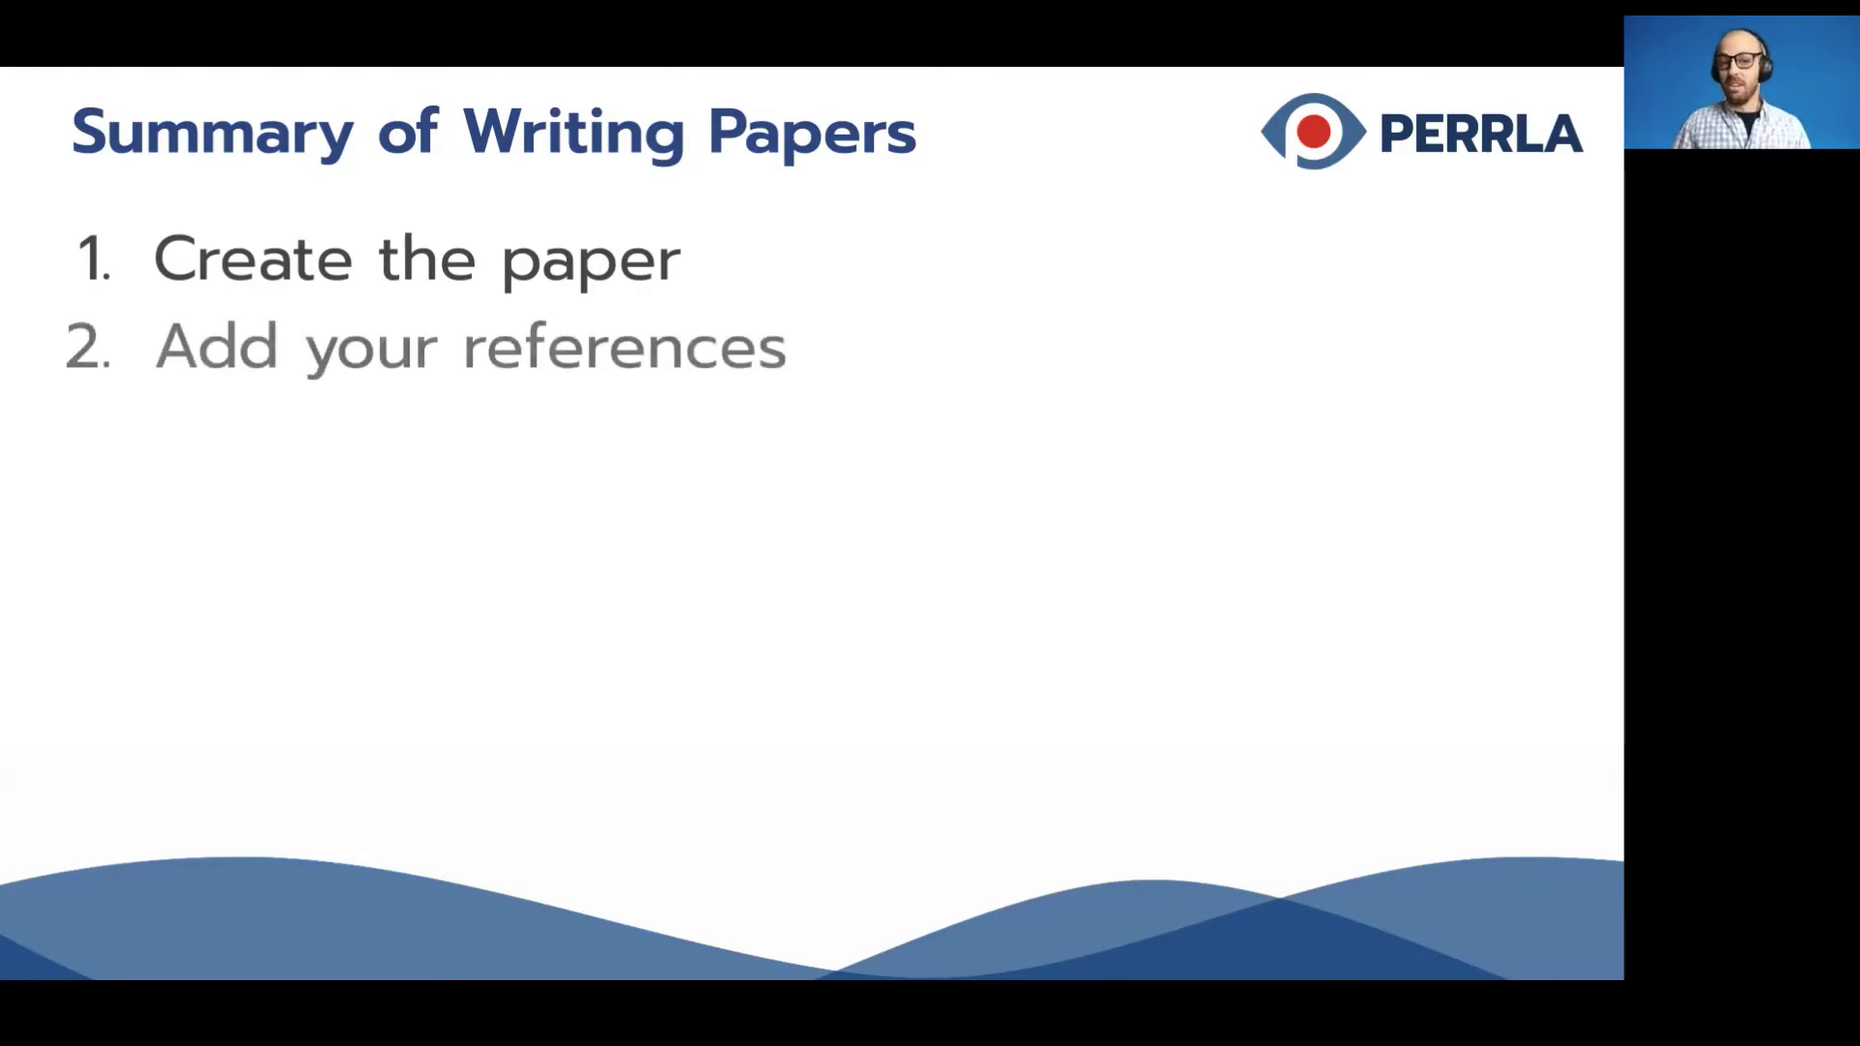
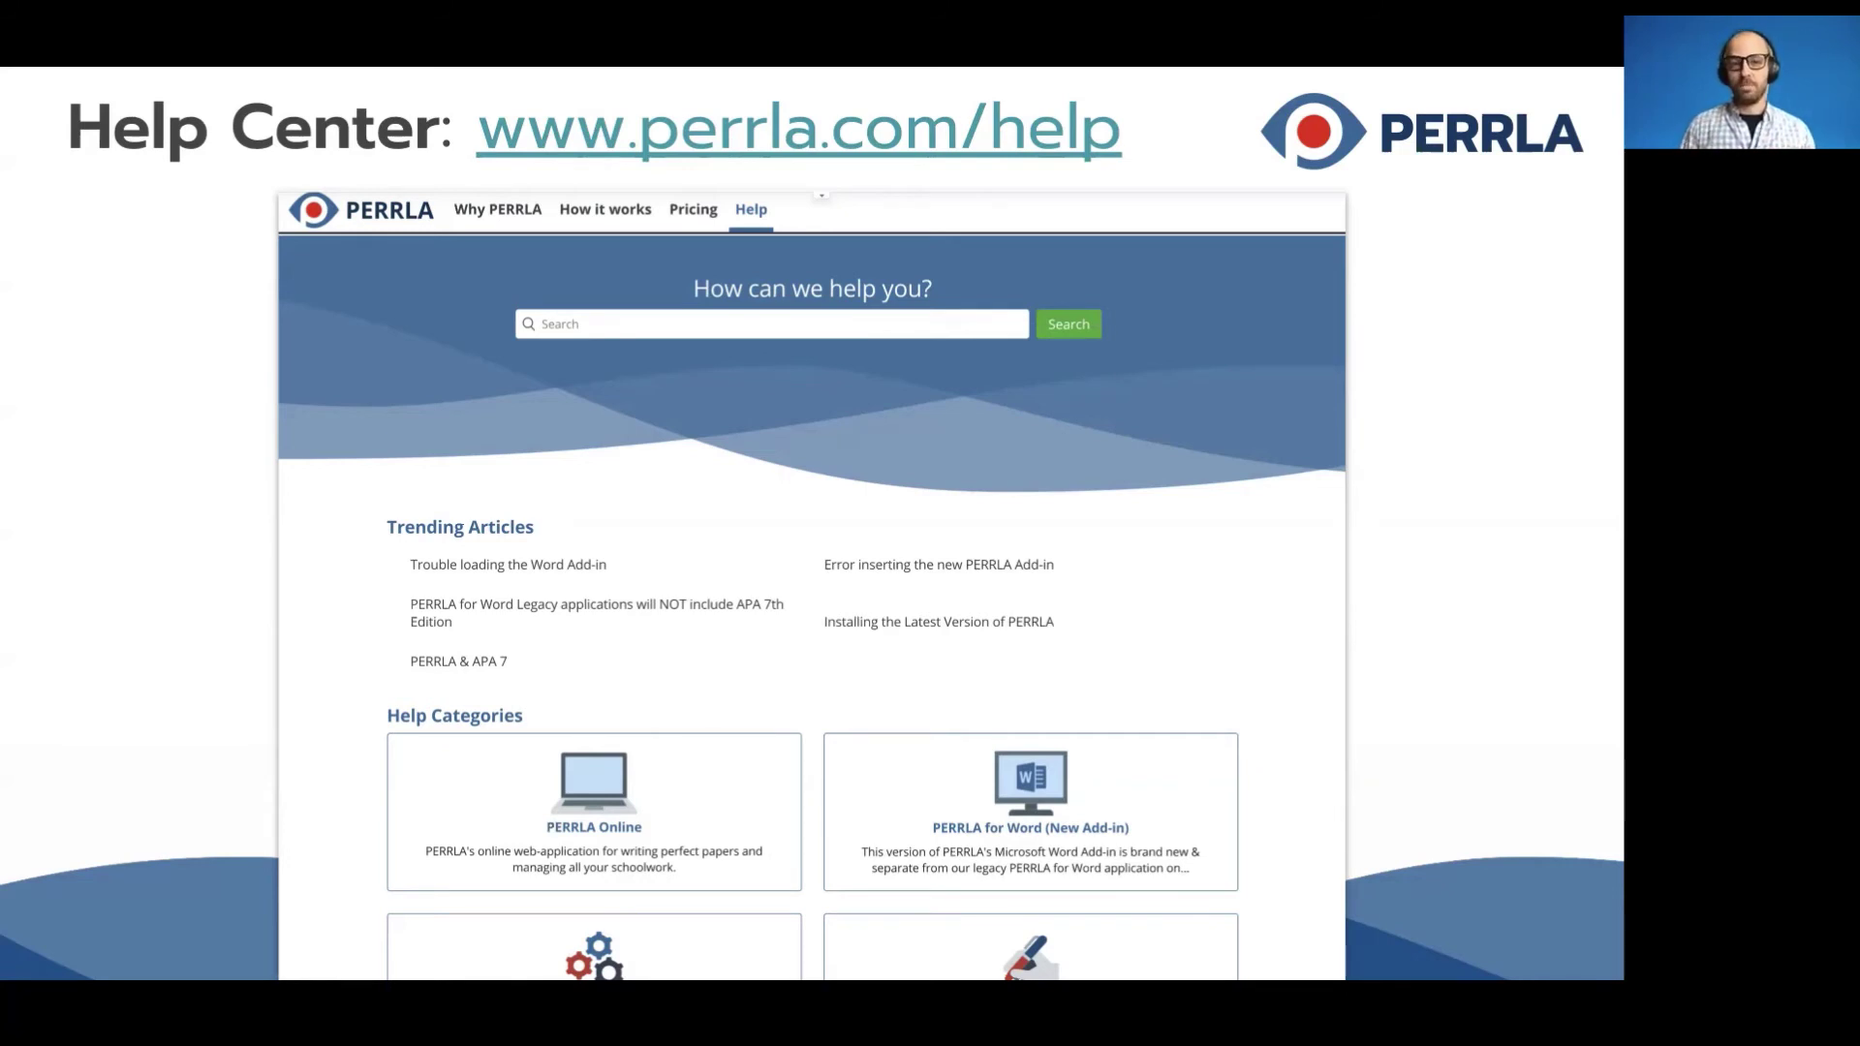
key(Right)
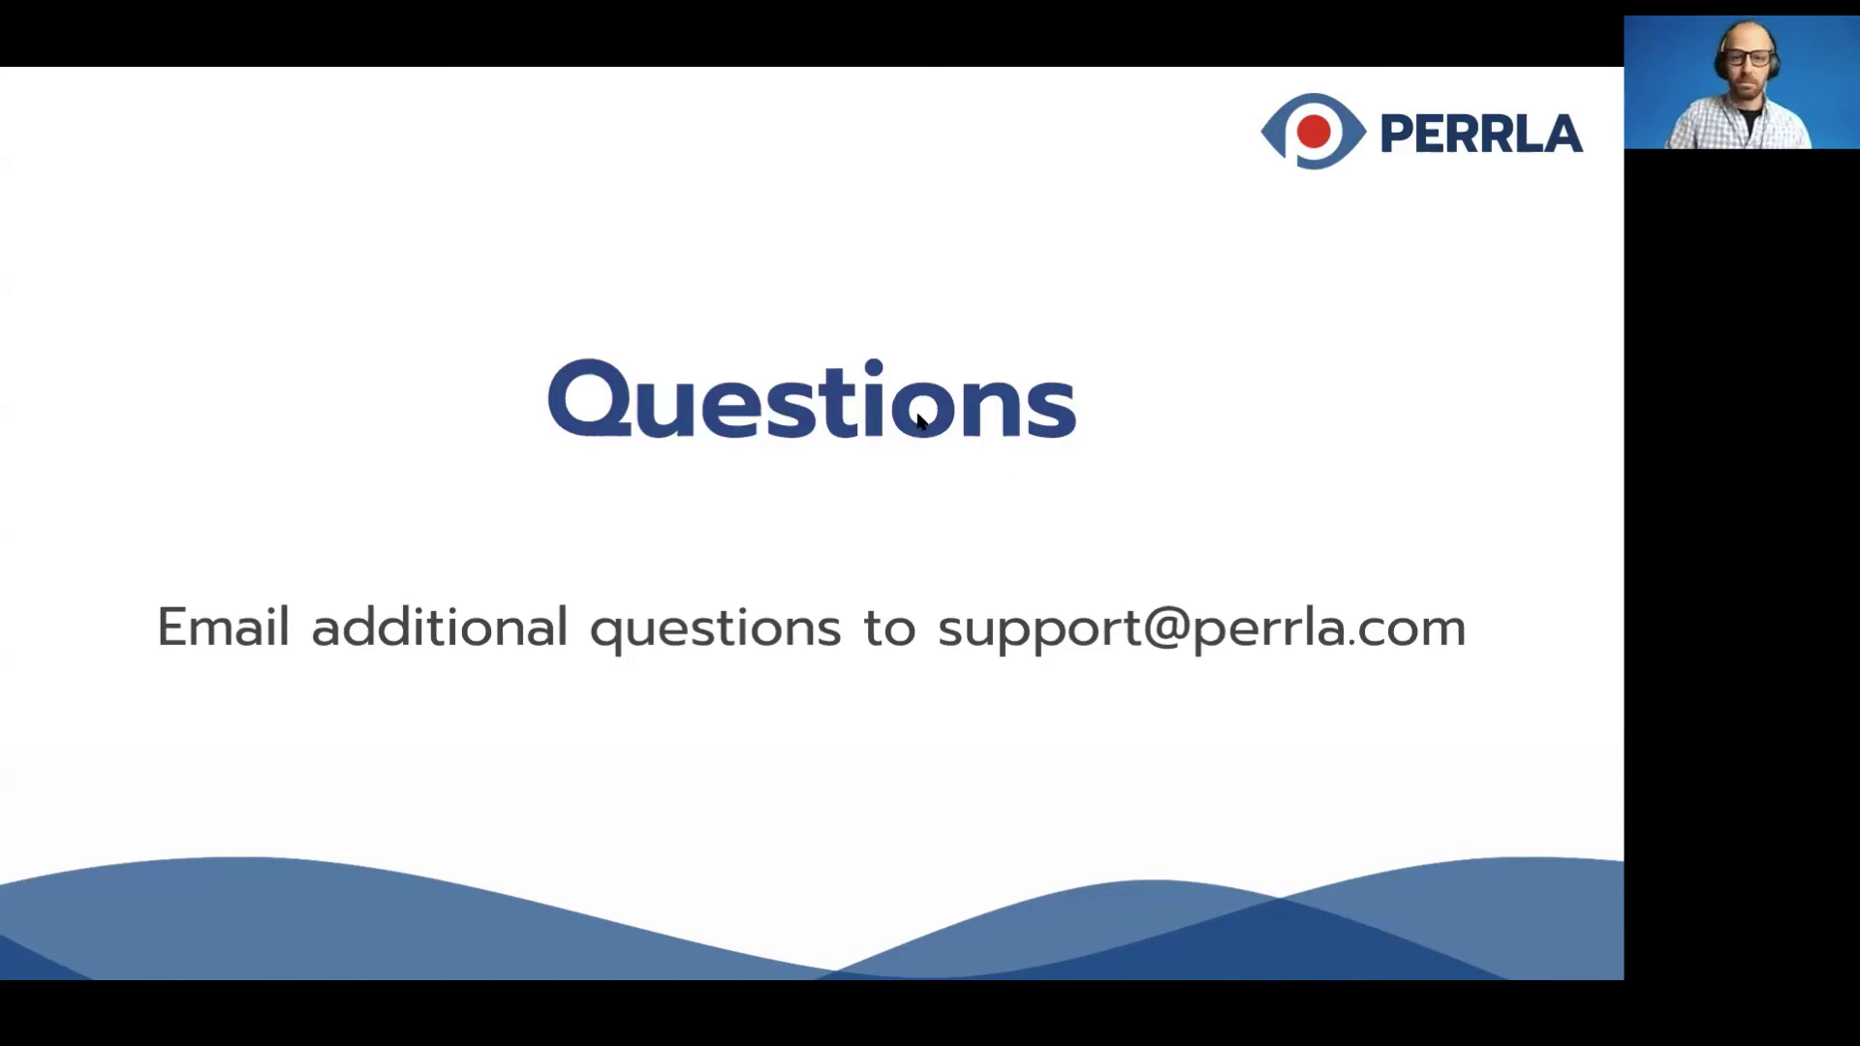
Switch to the Sasquatch paper in Word and add an annotation to the "Bigfoot meets microlinguistics" reference
key(ctrl+Left)
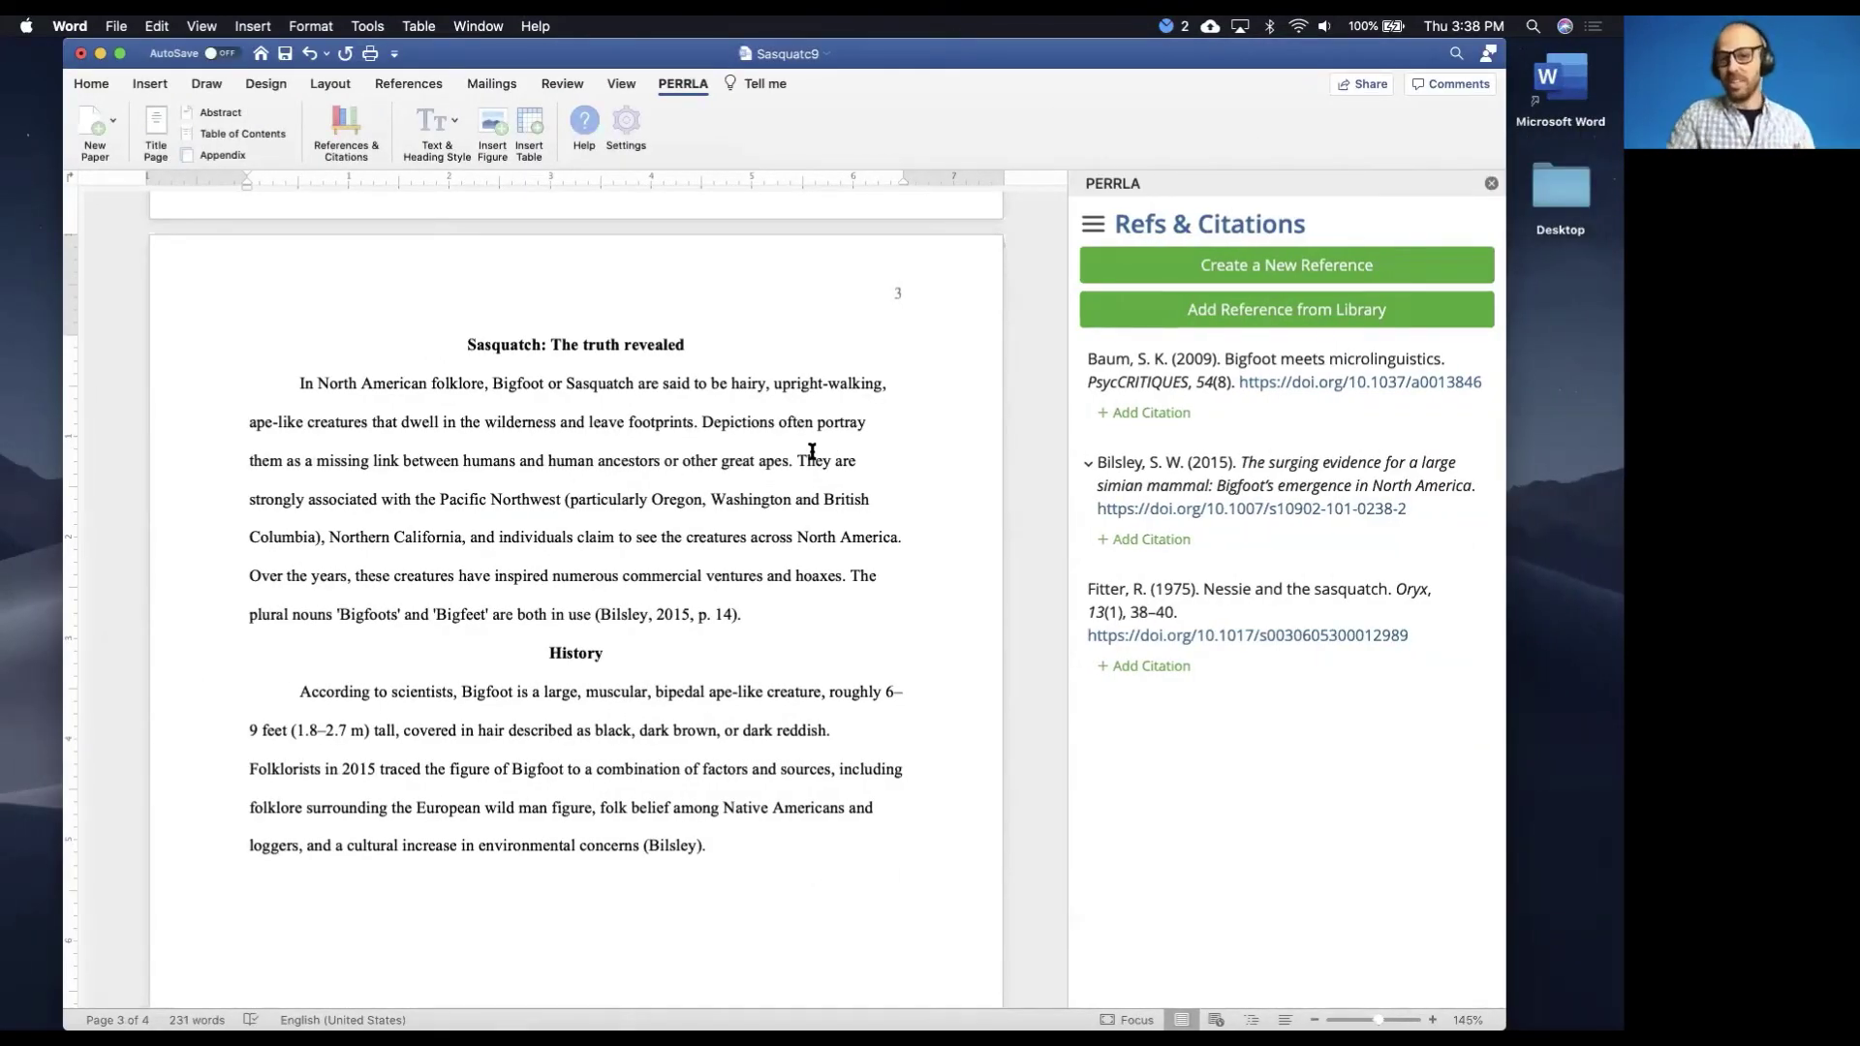
click(658, 653)
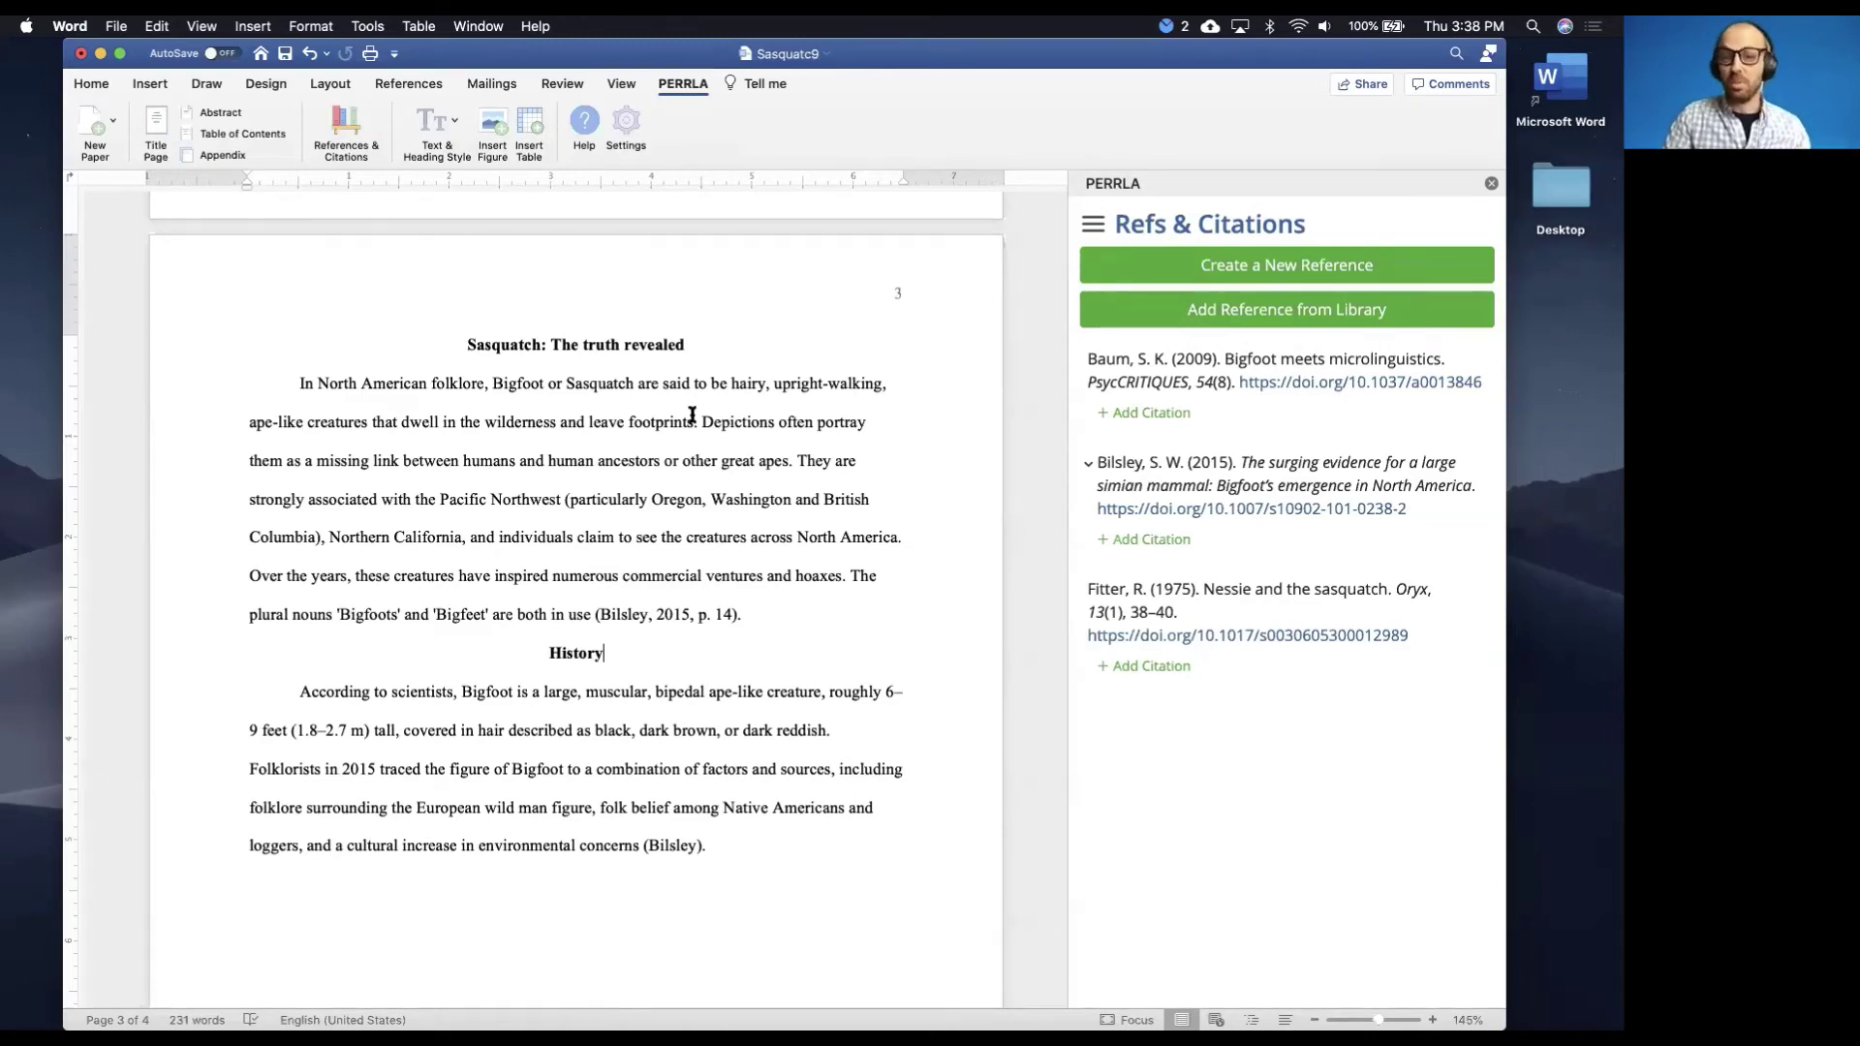
scroll(693, 415, down, 15)
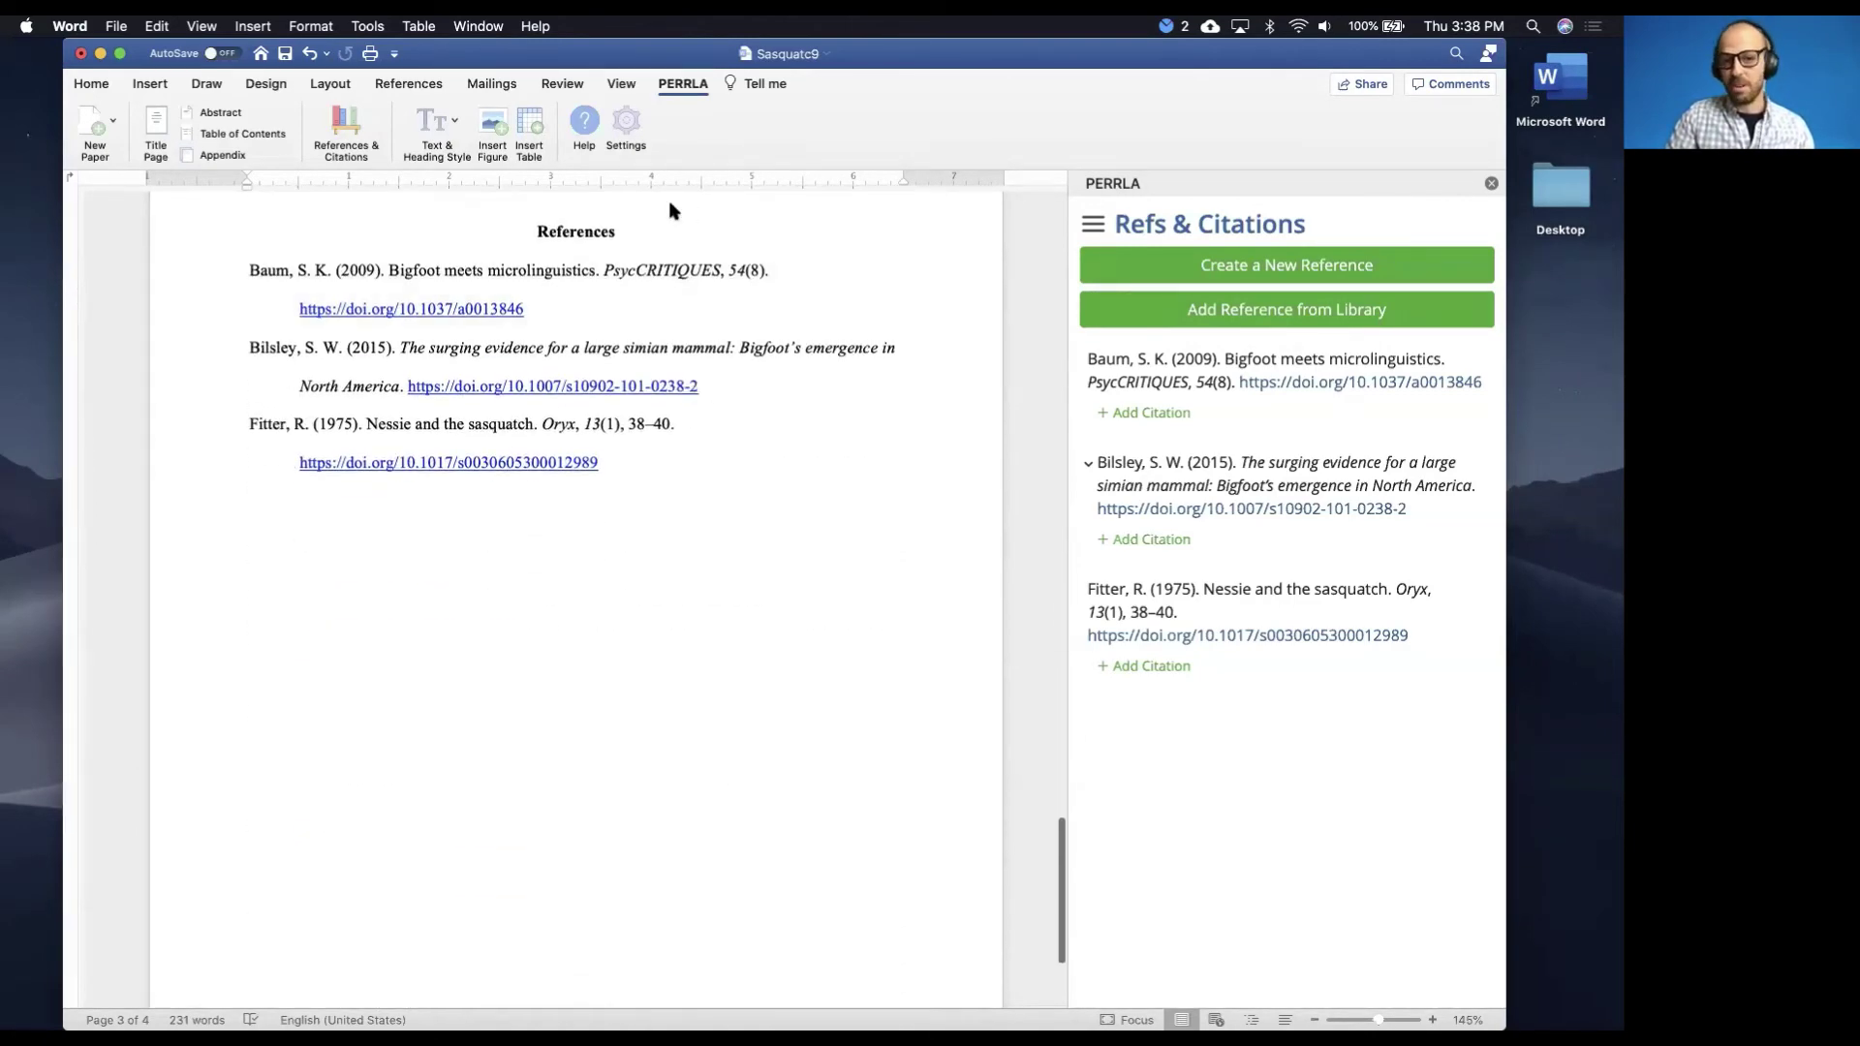
click(677, 232)
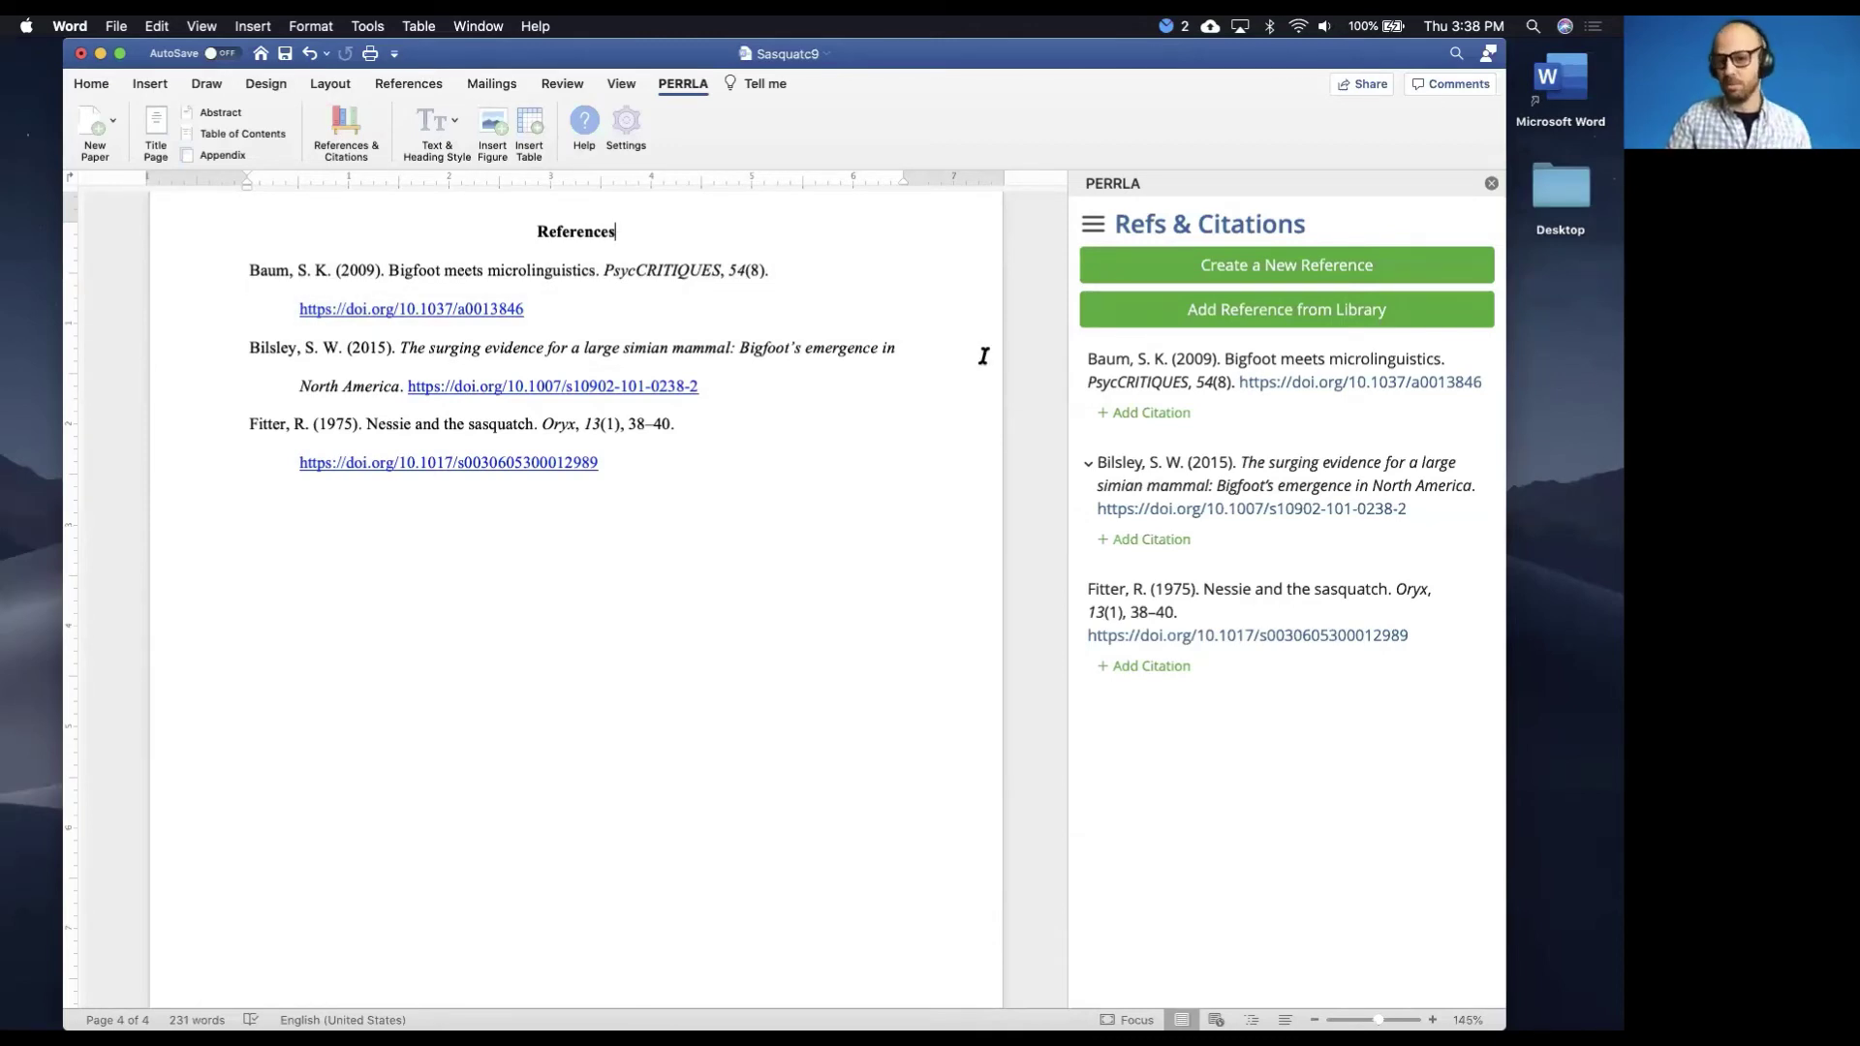
mouse_move(1273, 354)
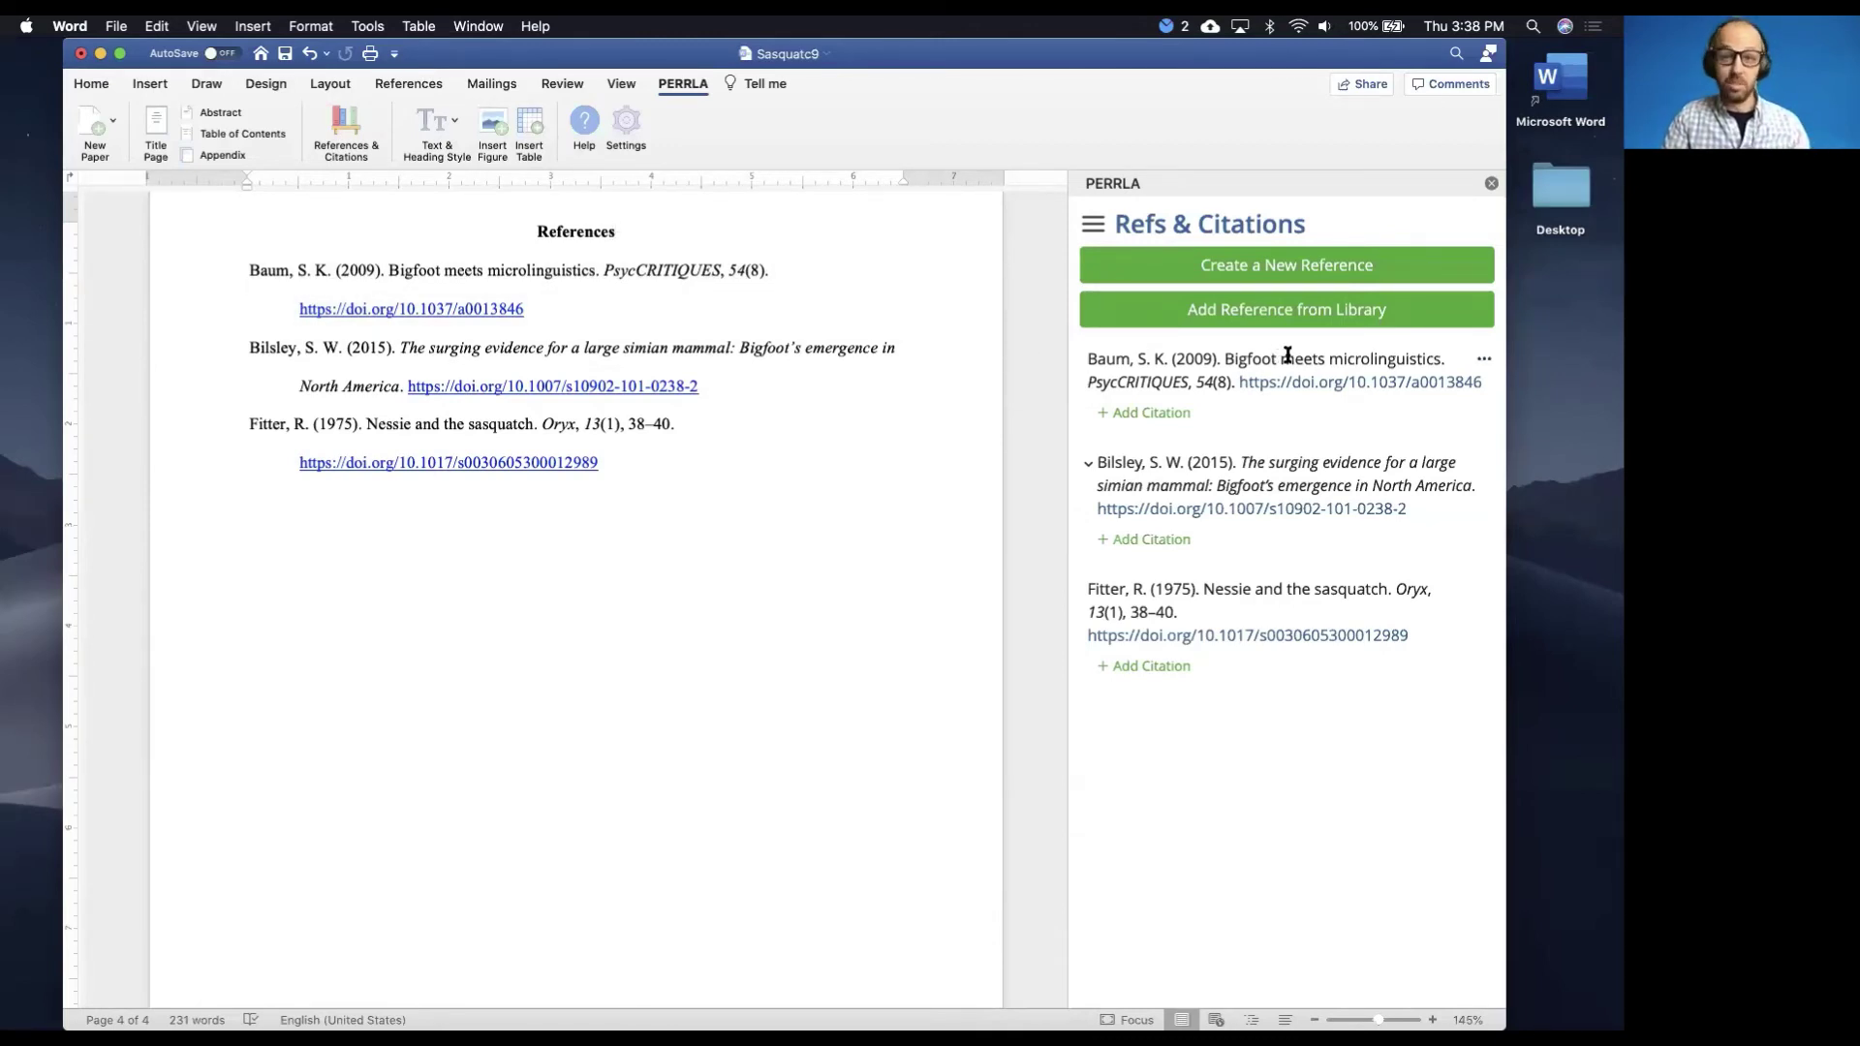
click(1484, 364)
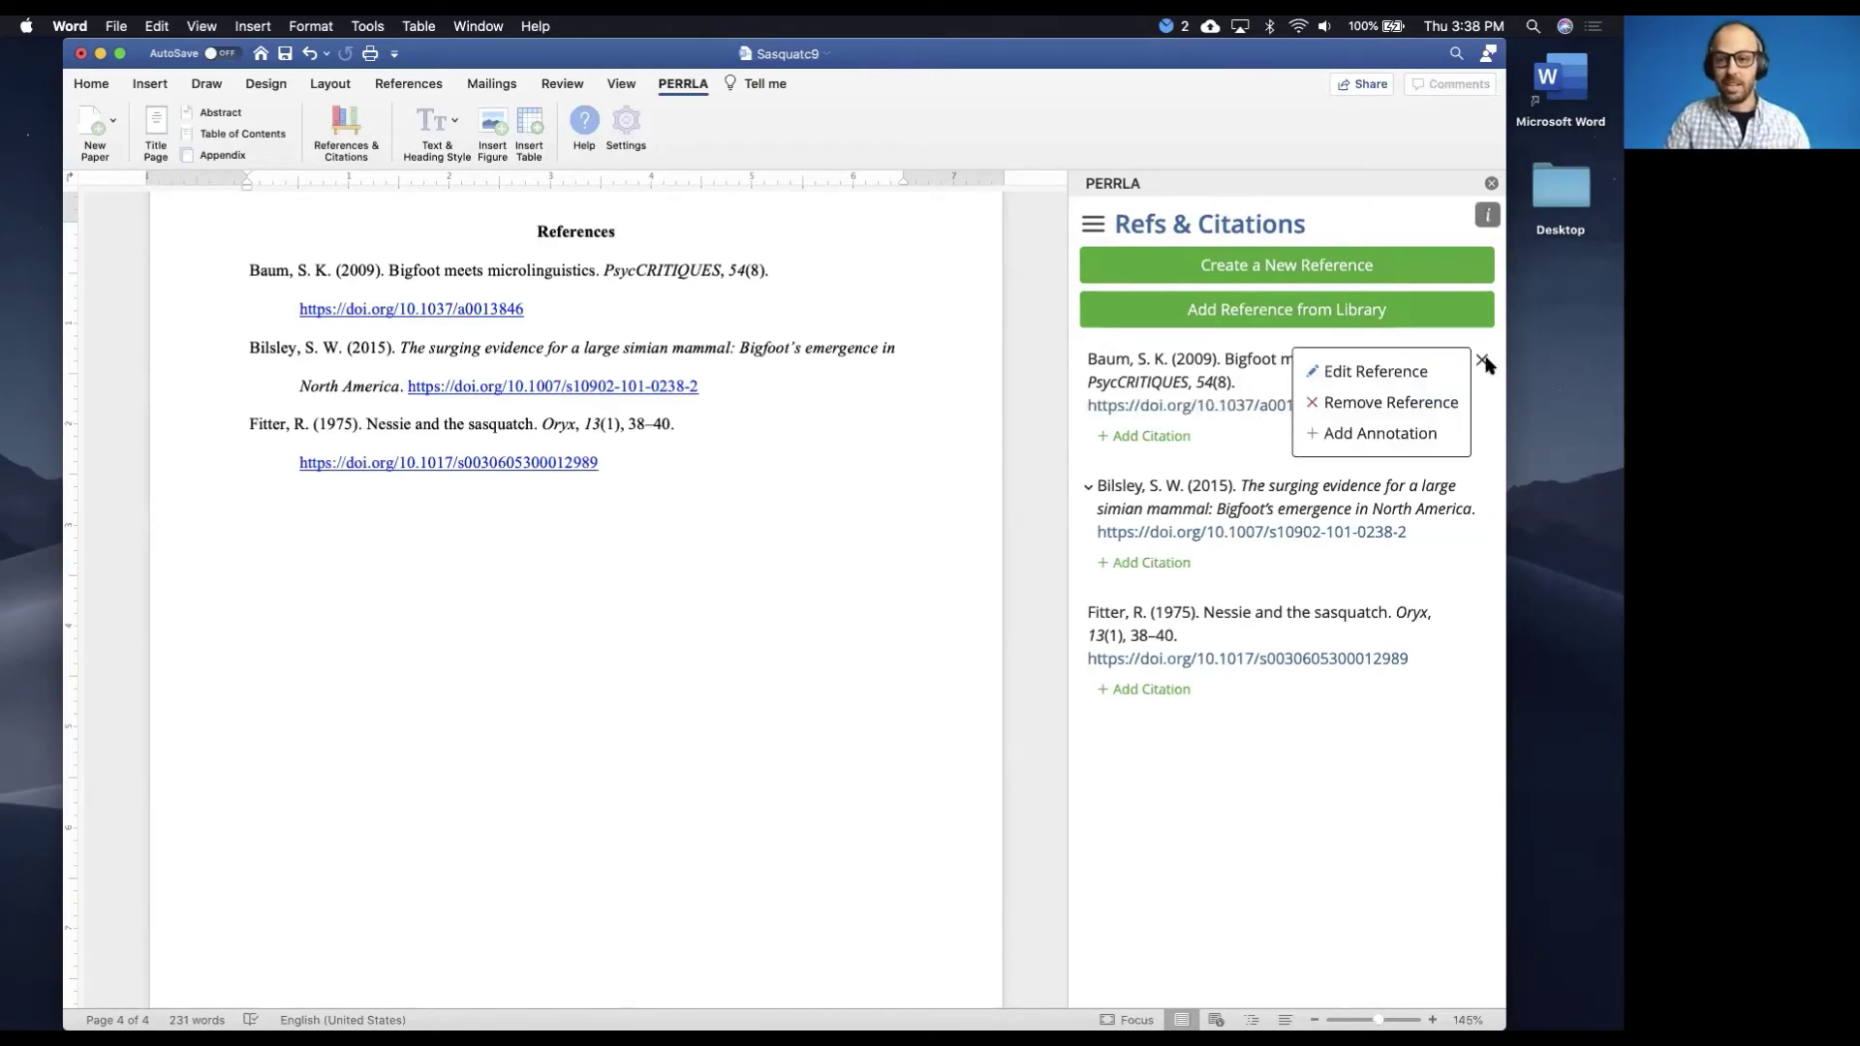
click(1412, 433)
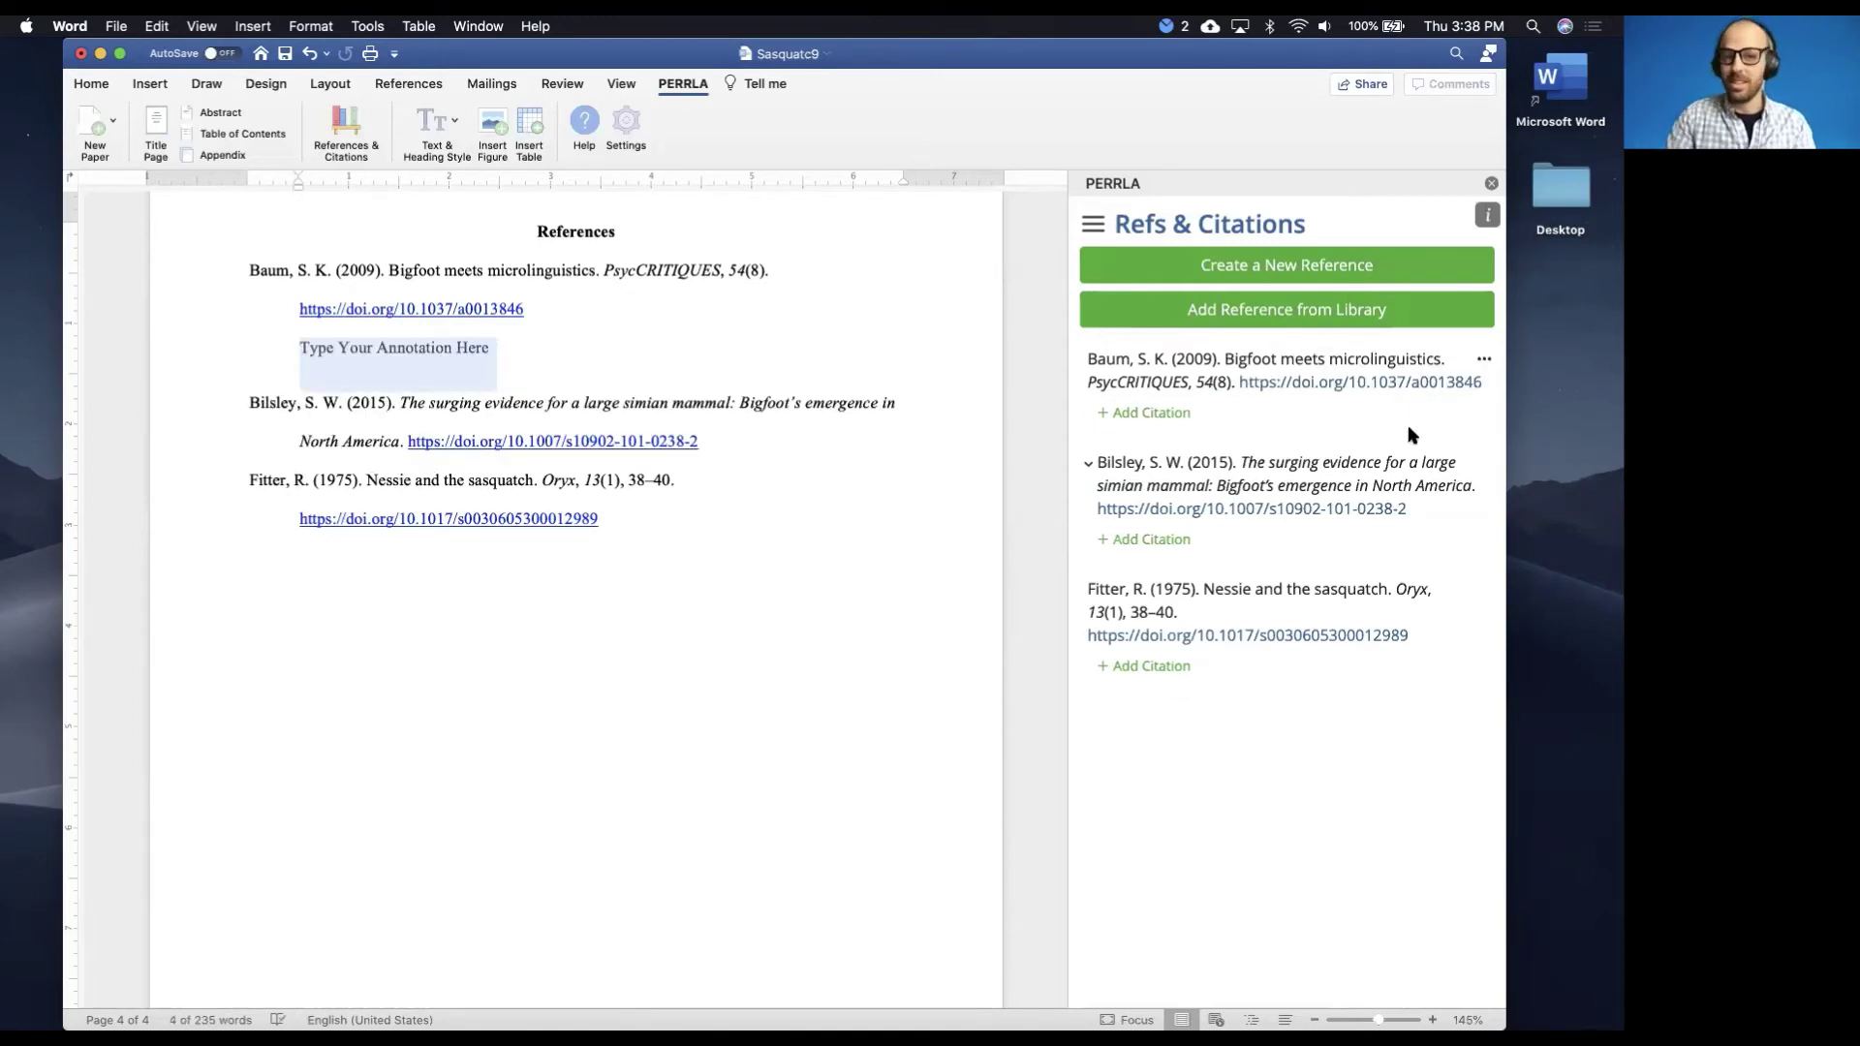
Replace the placeholder annotation under the "Bigfoot meets microlinguistics" reference with "Type your annotation." followed by filler text
drag(492, 347, 311, 356)
text(Type yo)
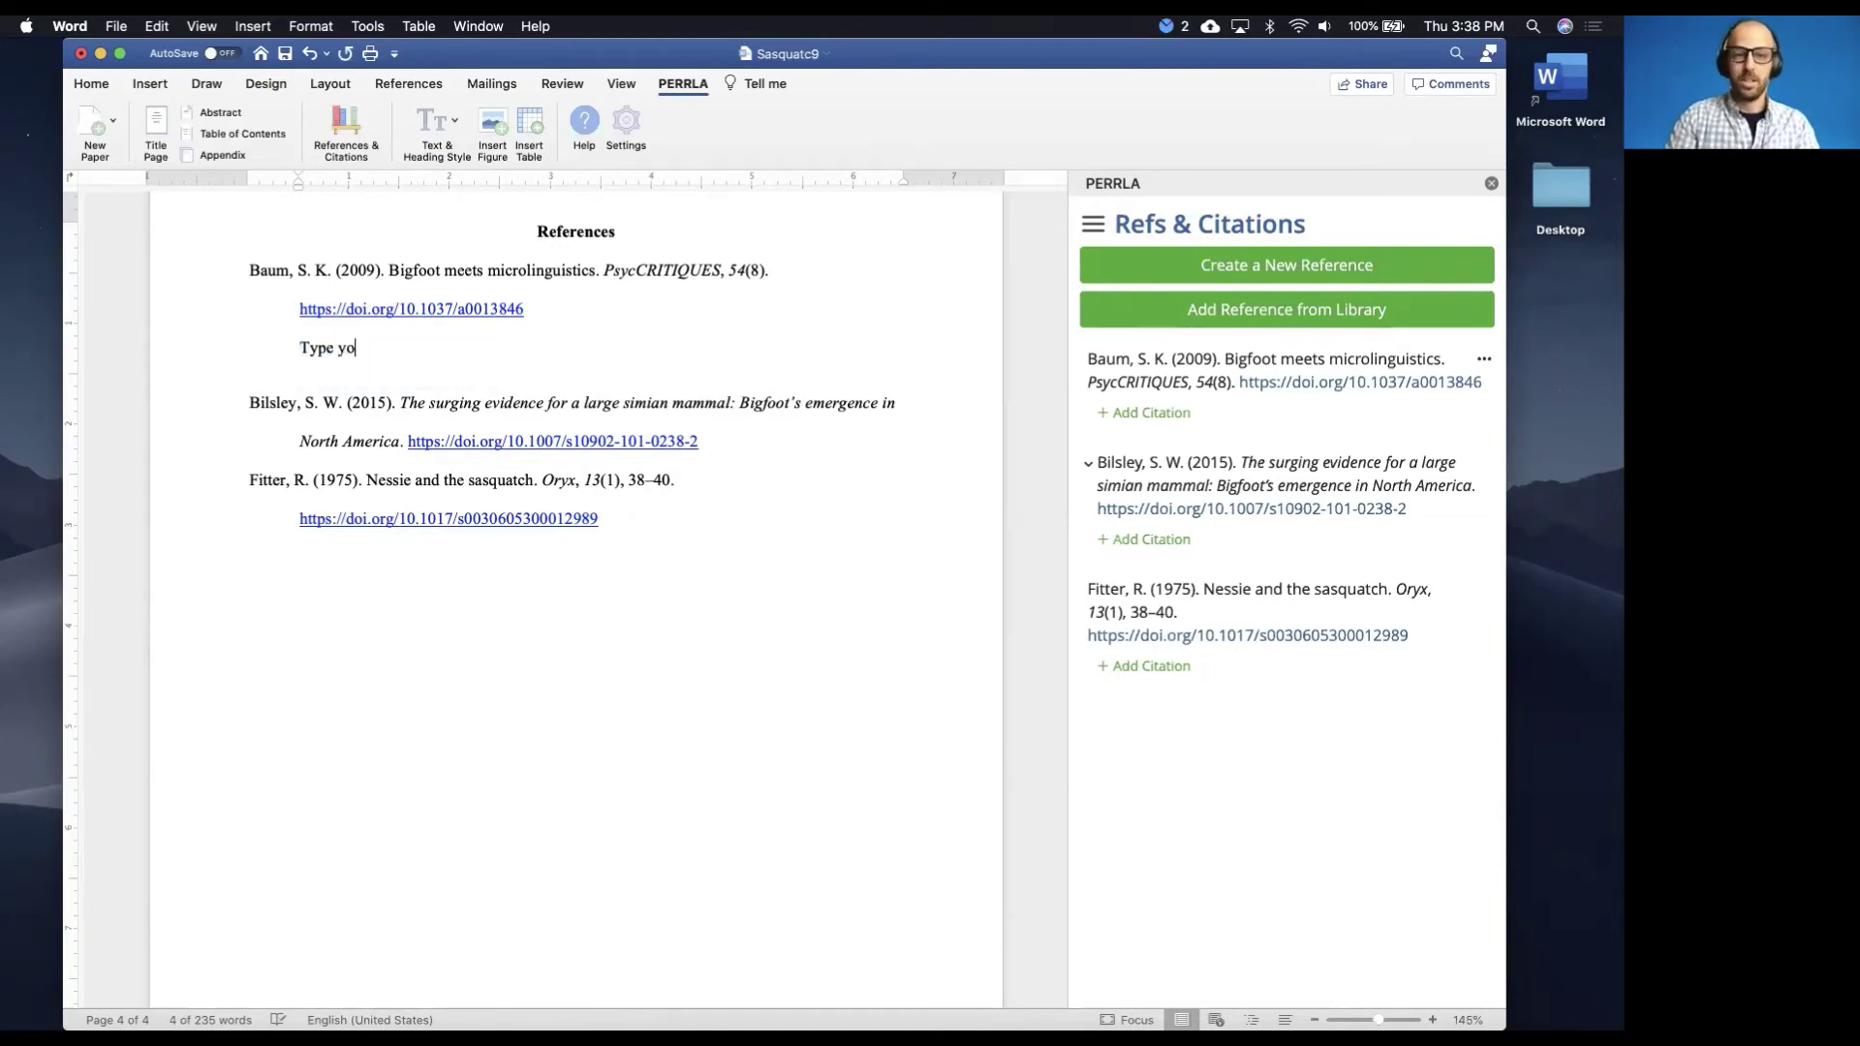
text(ur annotation.)
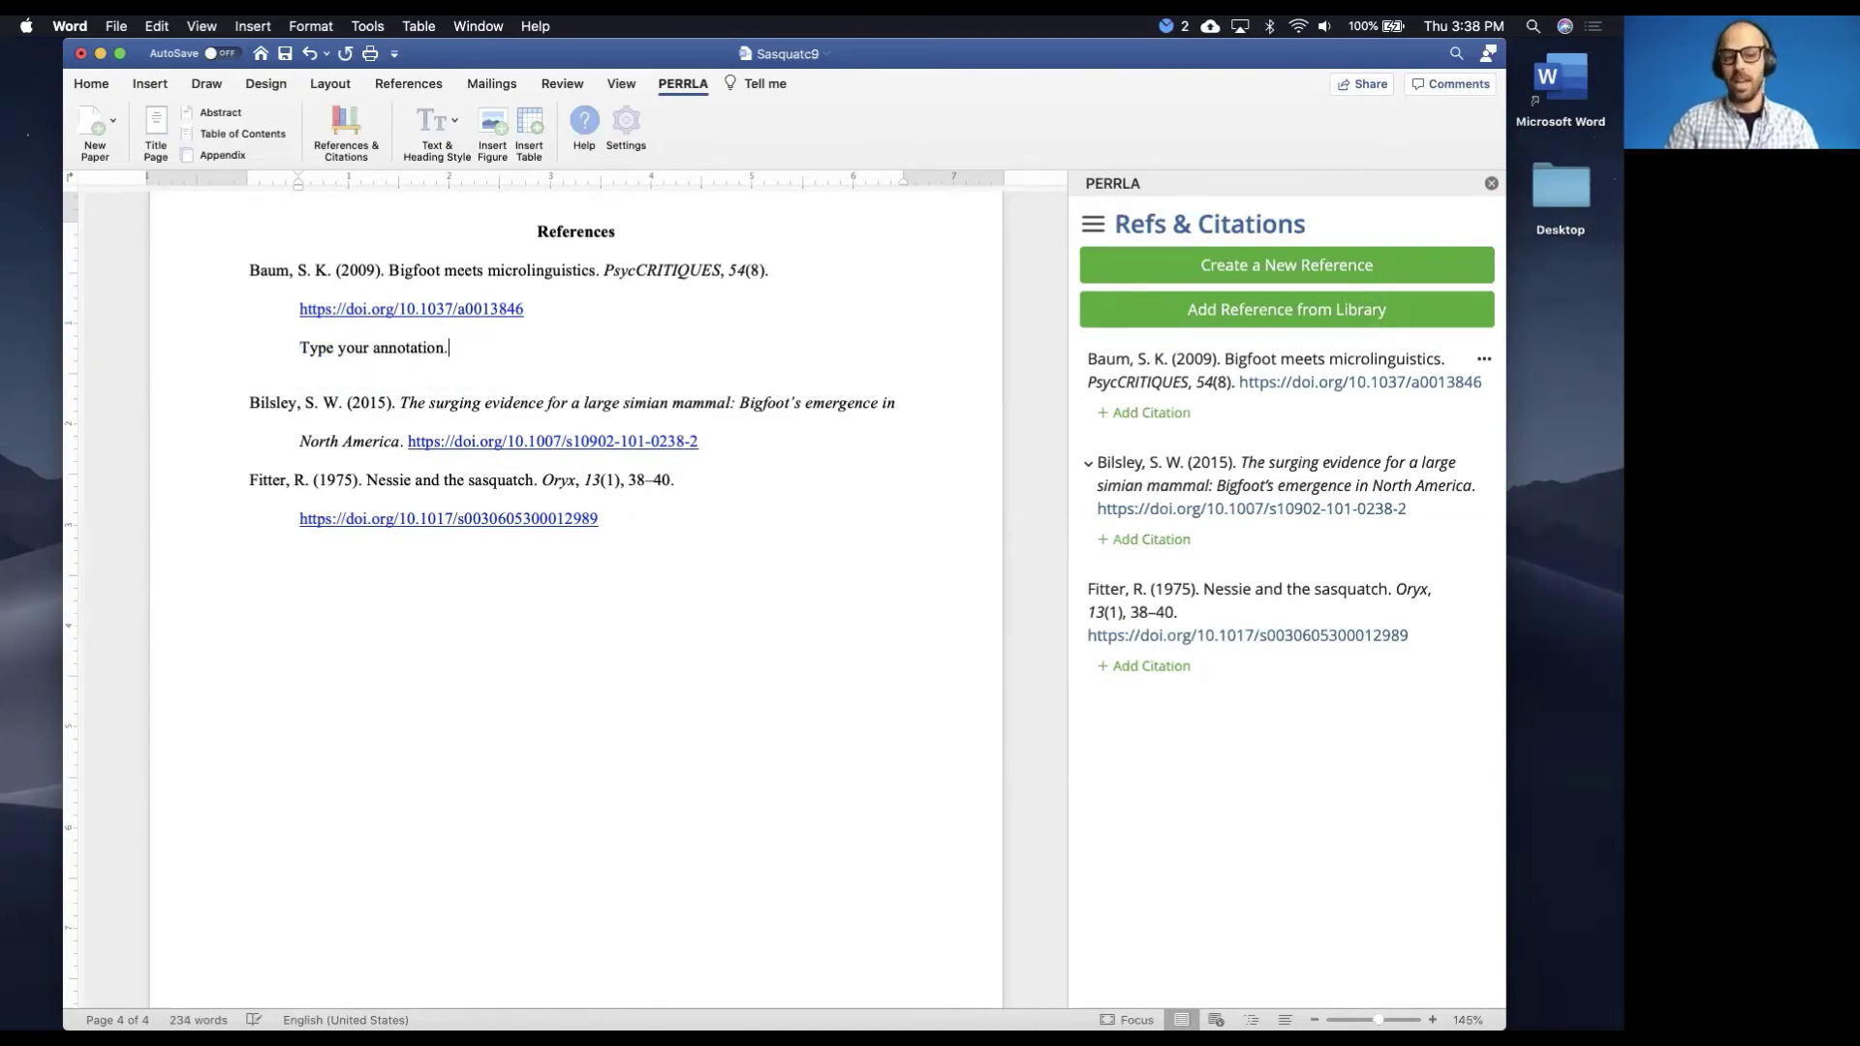
text(;laksdj f;alksdj f;alksd fj;laskdj f;laksjdf ;laksj df;lk)
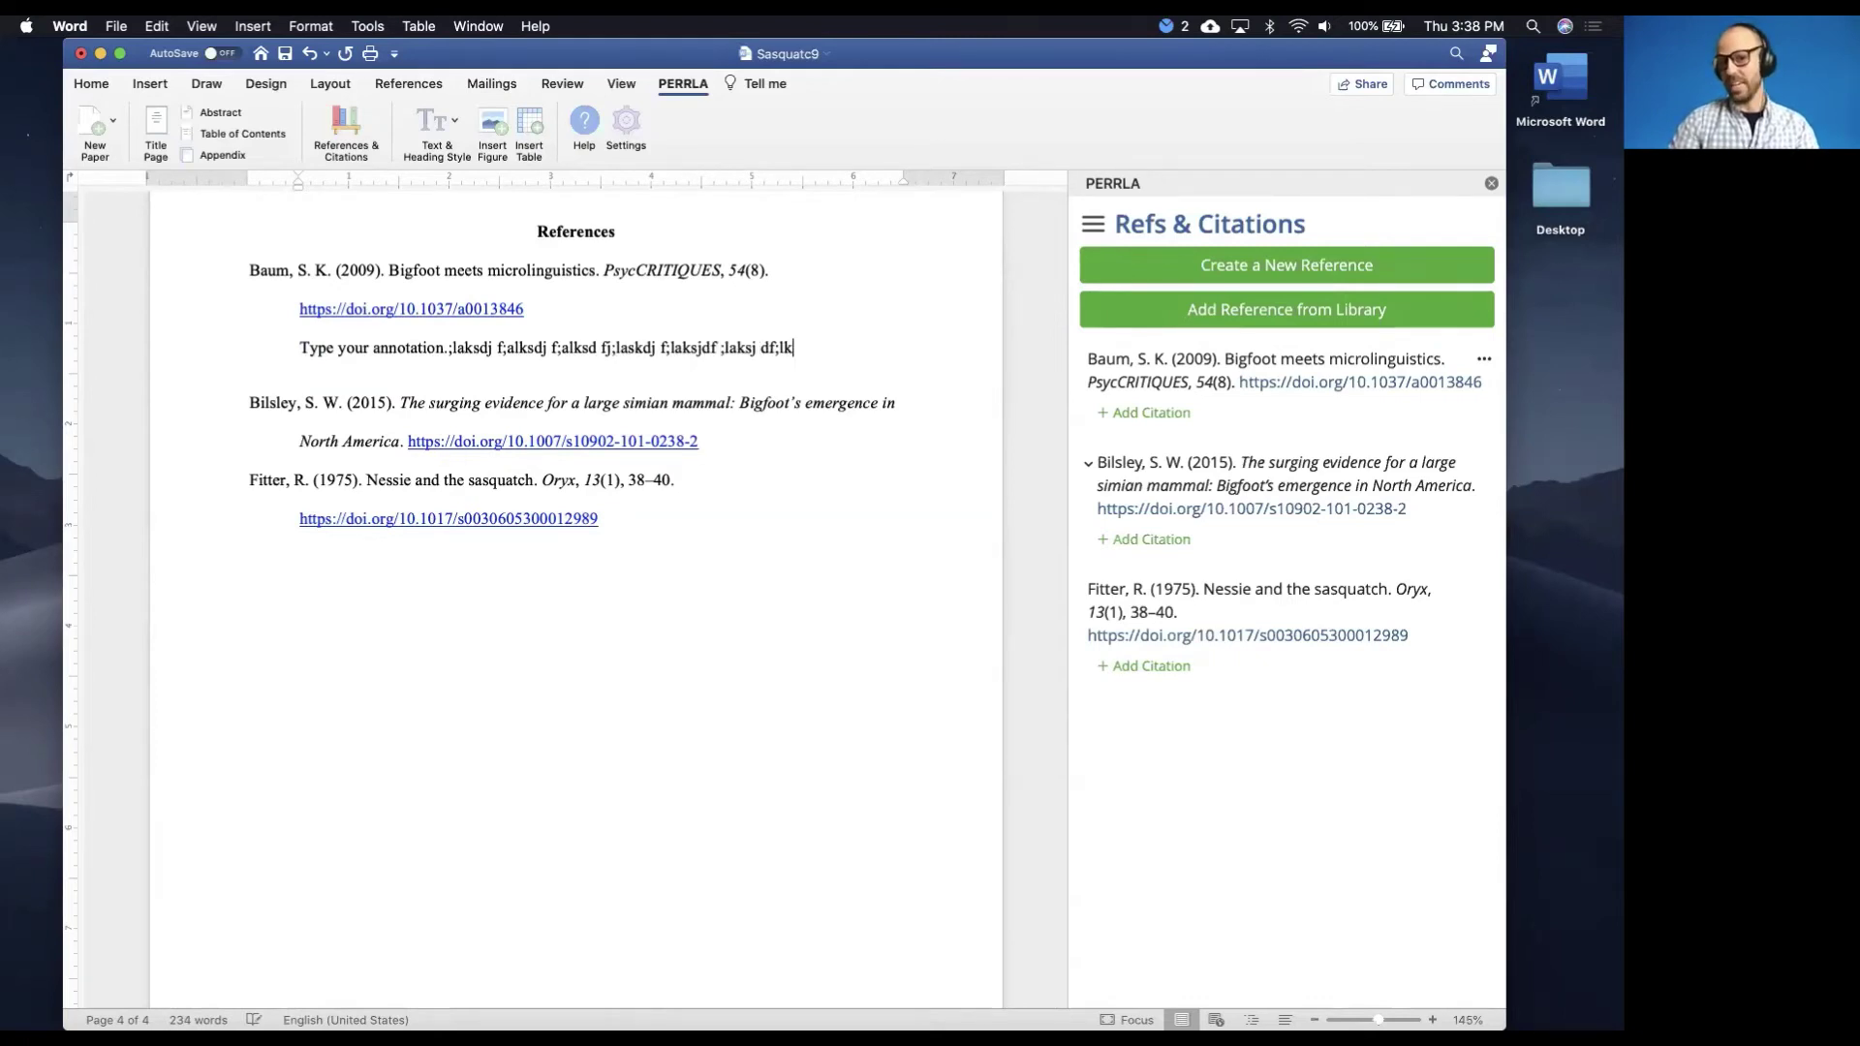
text(ajsd;lfk ja;sldkf ja;lks jfd;lakjs fd;lj)
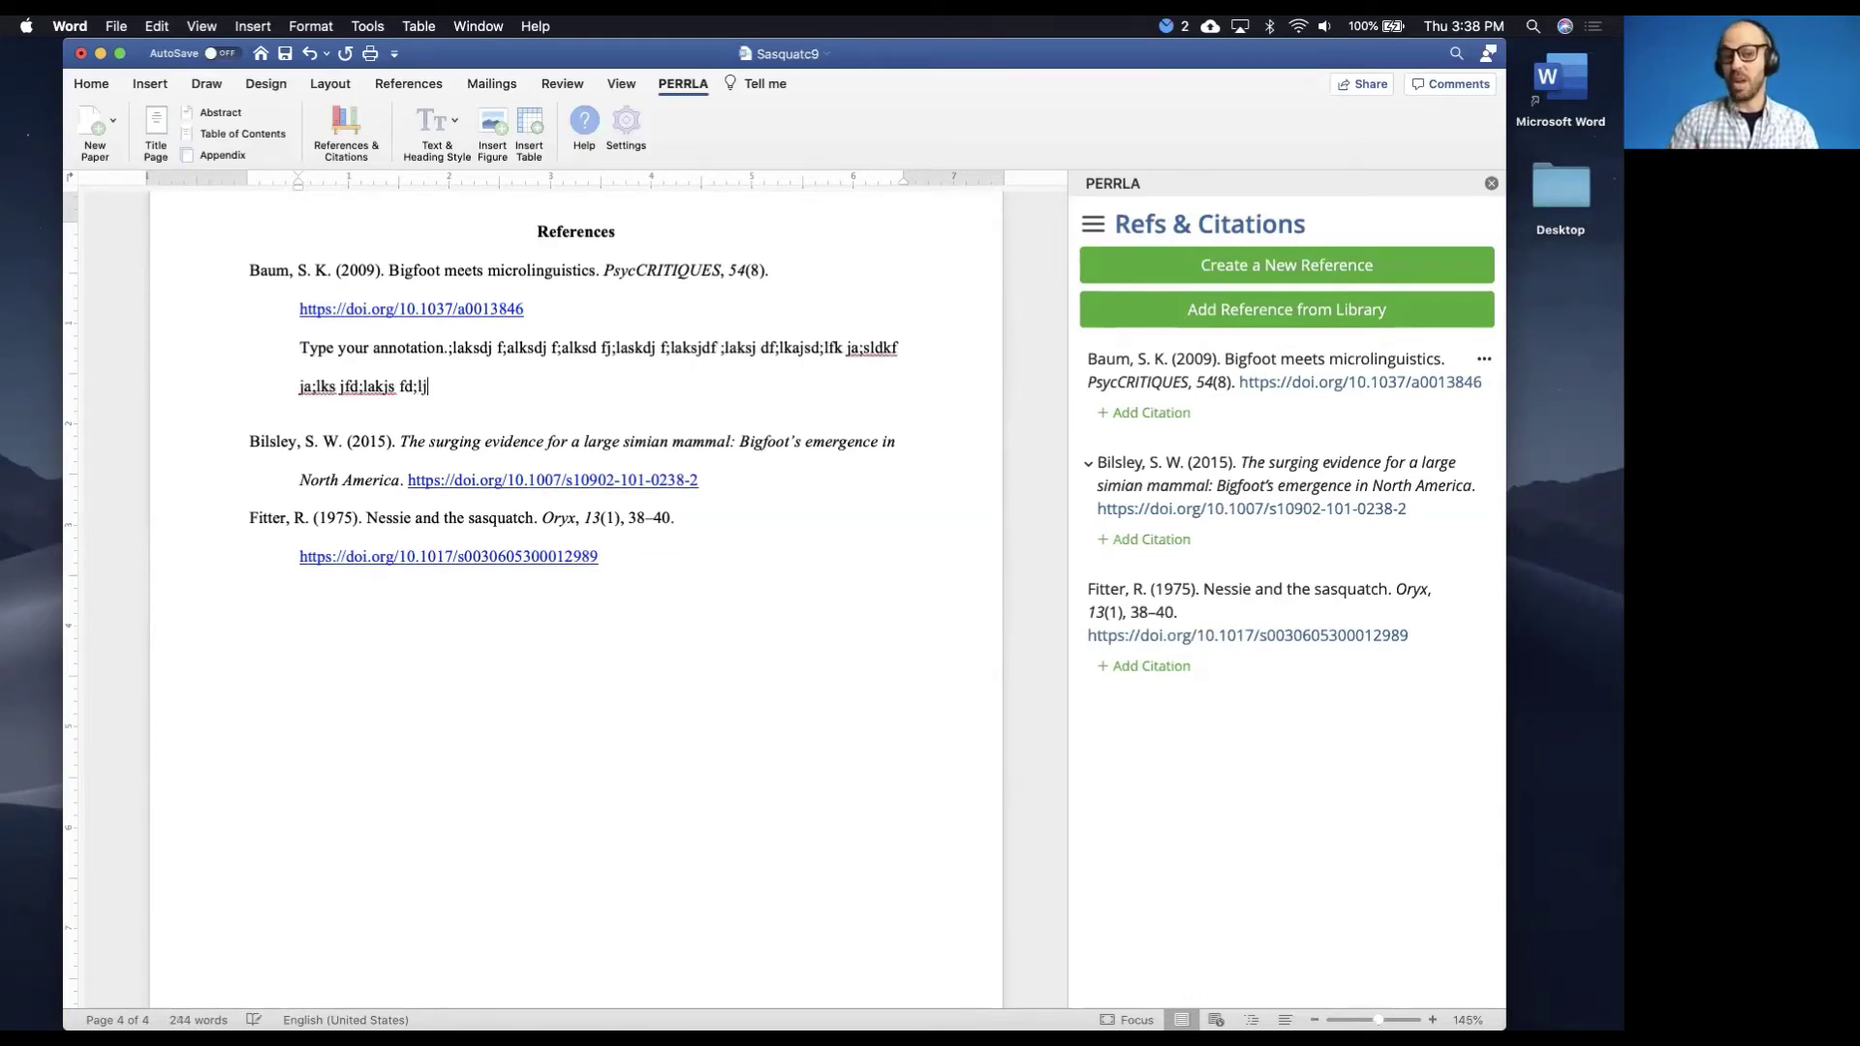
text(.)
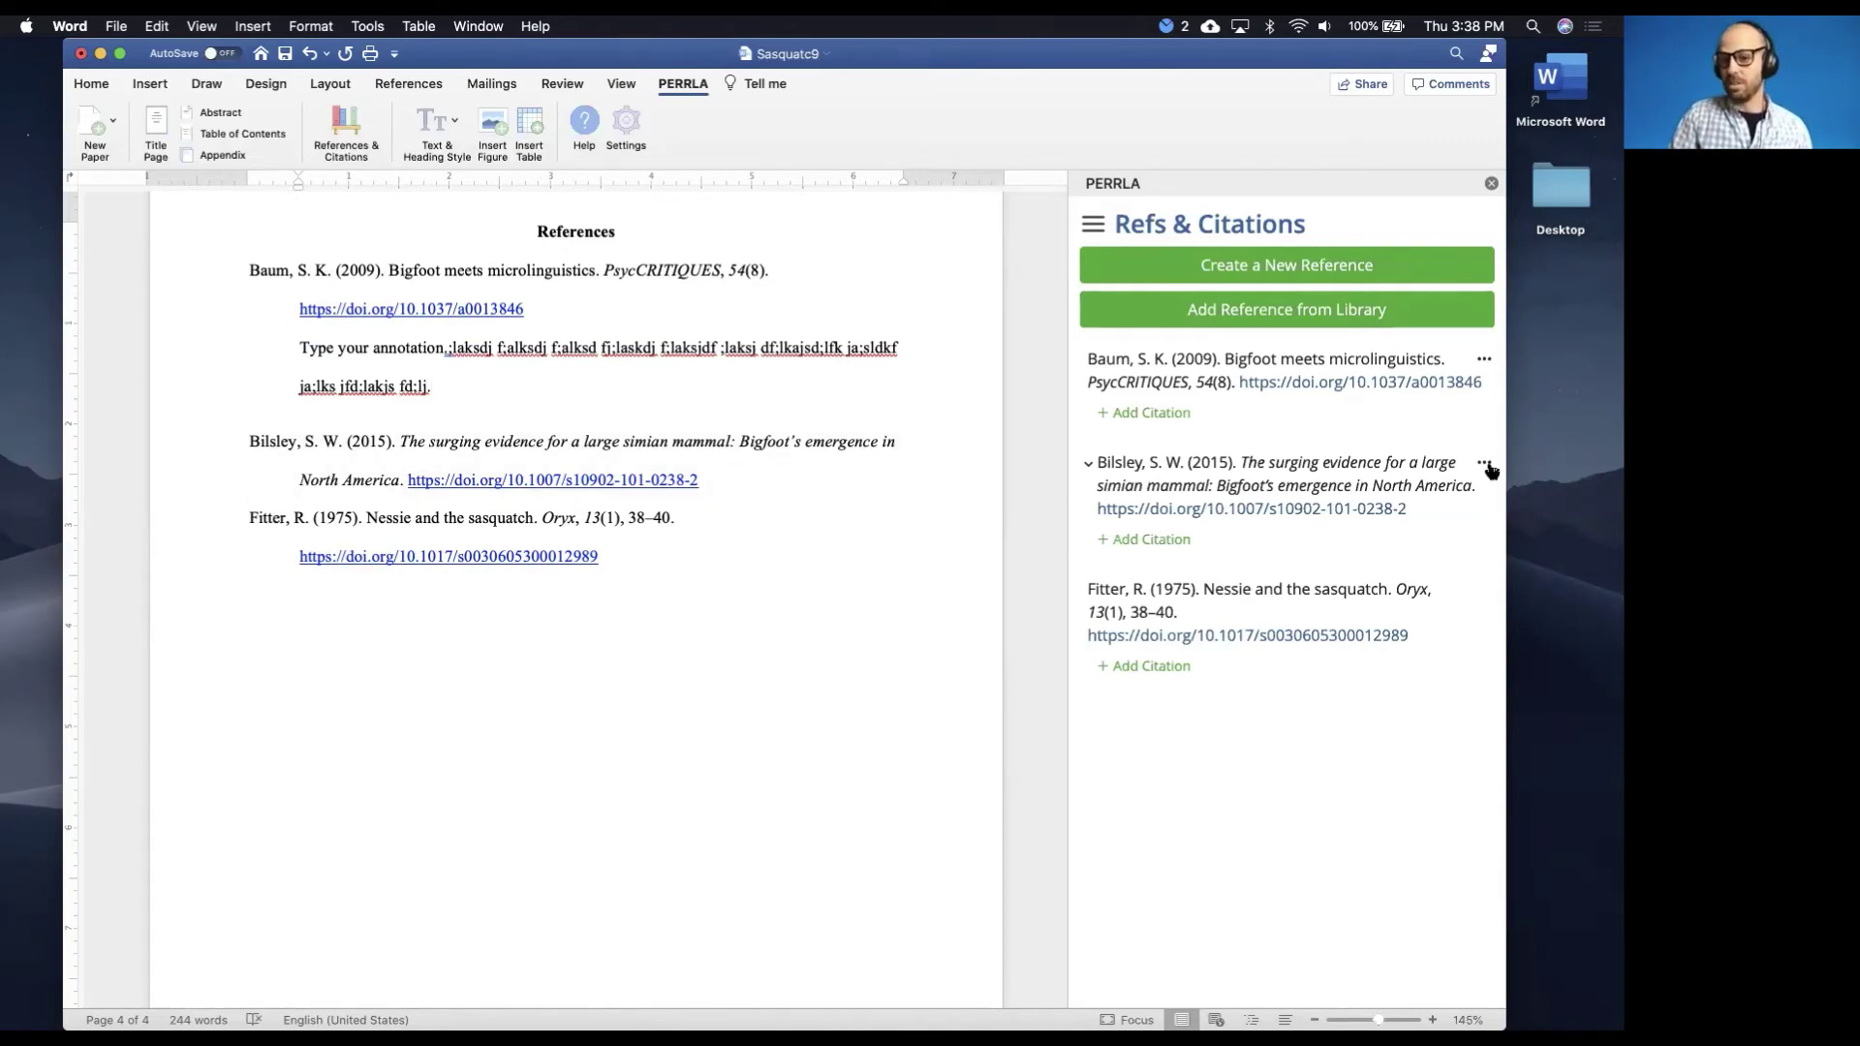
Add an annotation to the "The surging evidence for a large simian mammal" reference, keeping its placeholder text
click(1485, 465)
click(1440, 535)
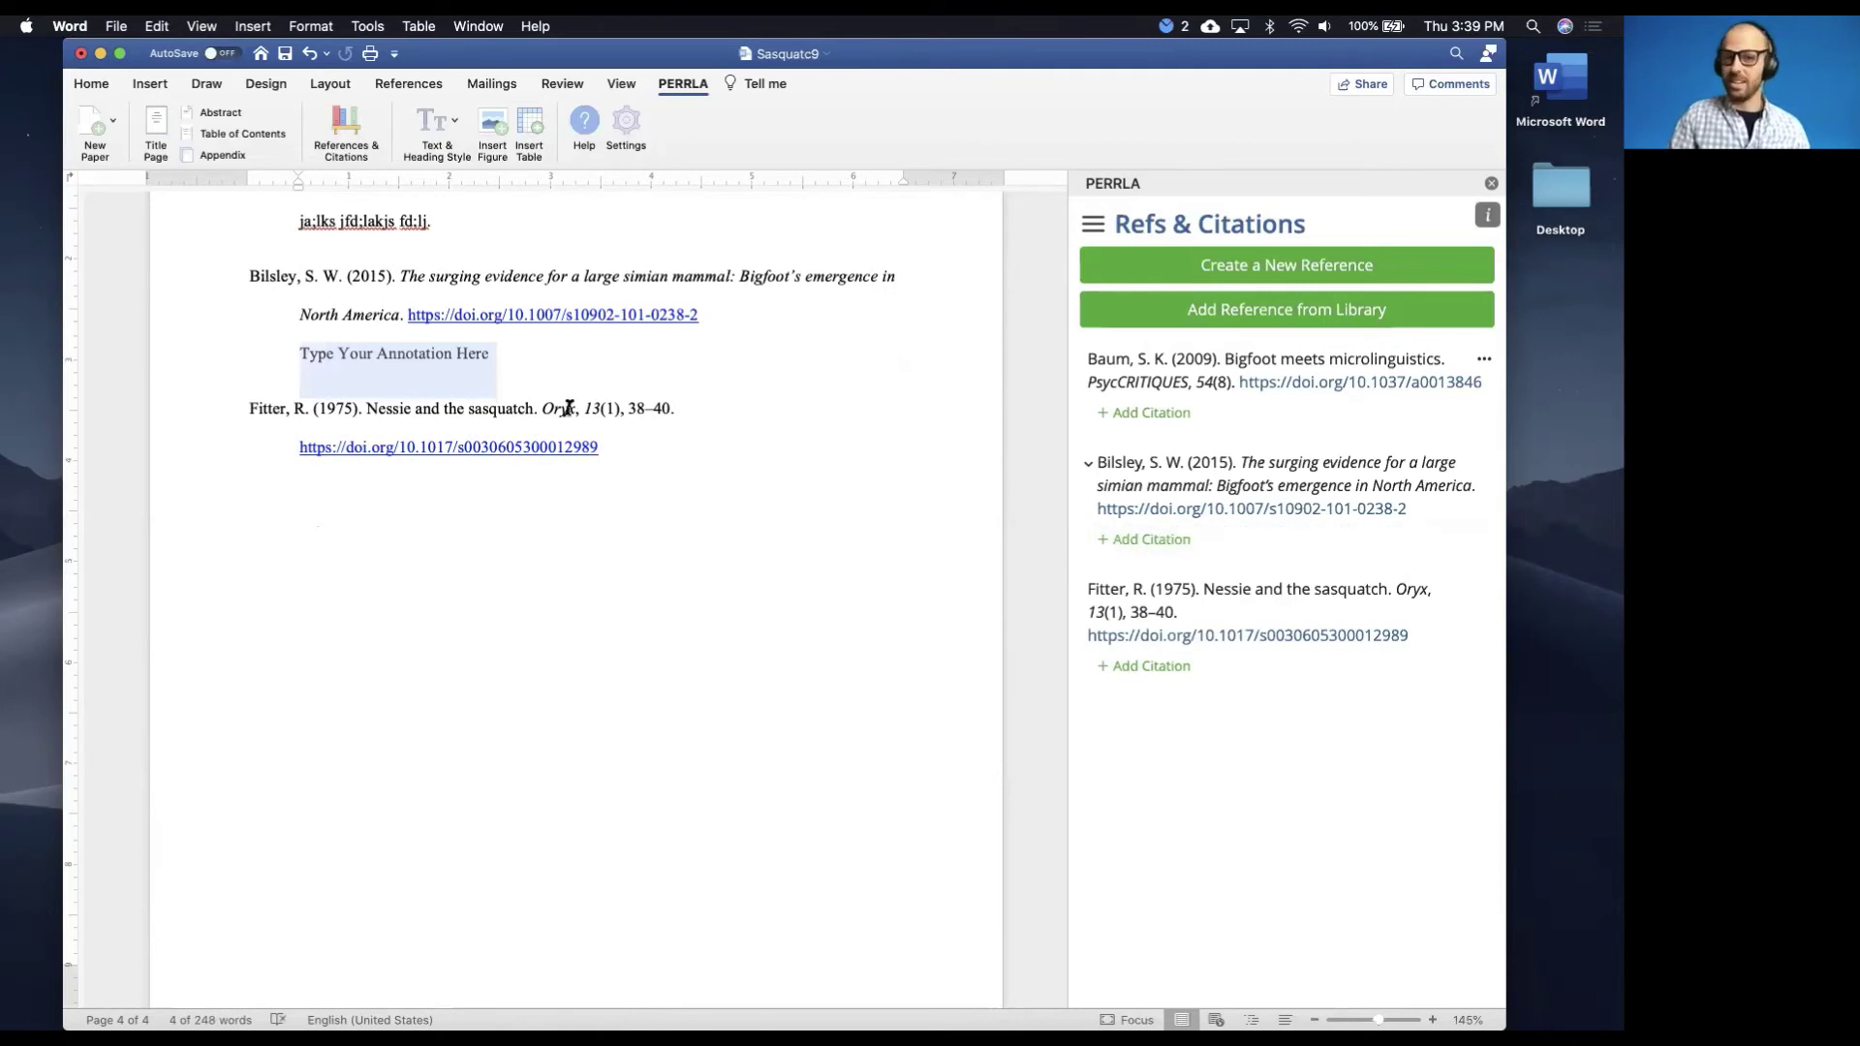
click(511, 370)
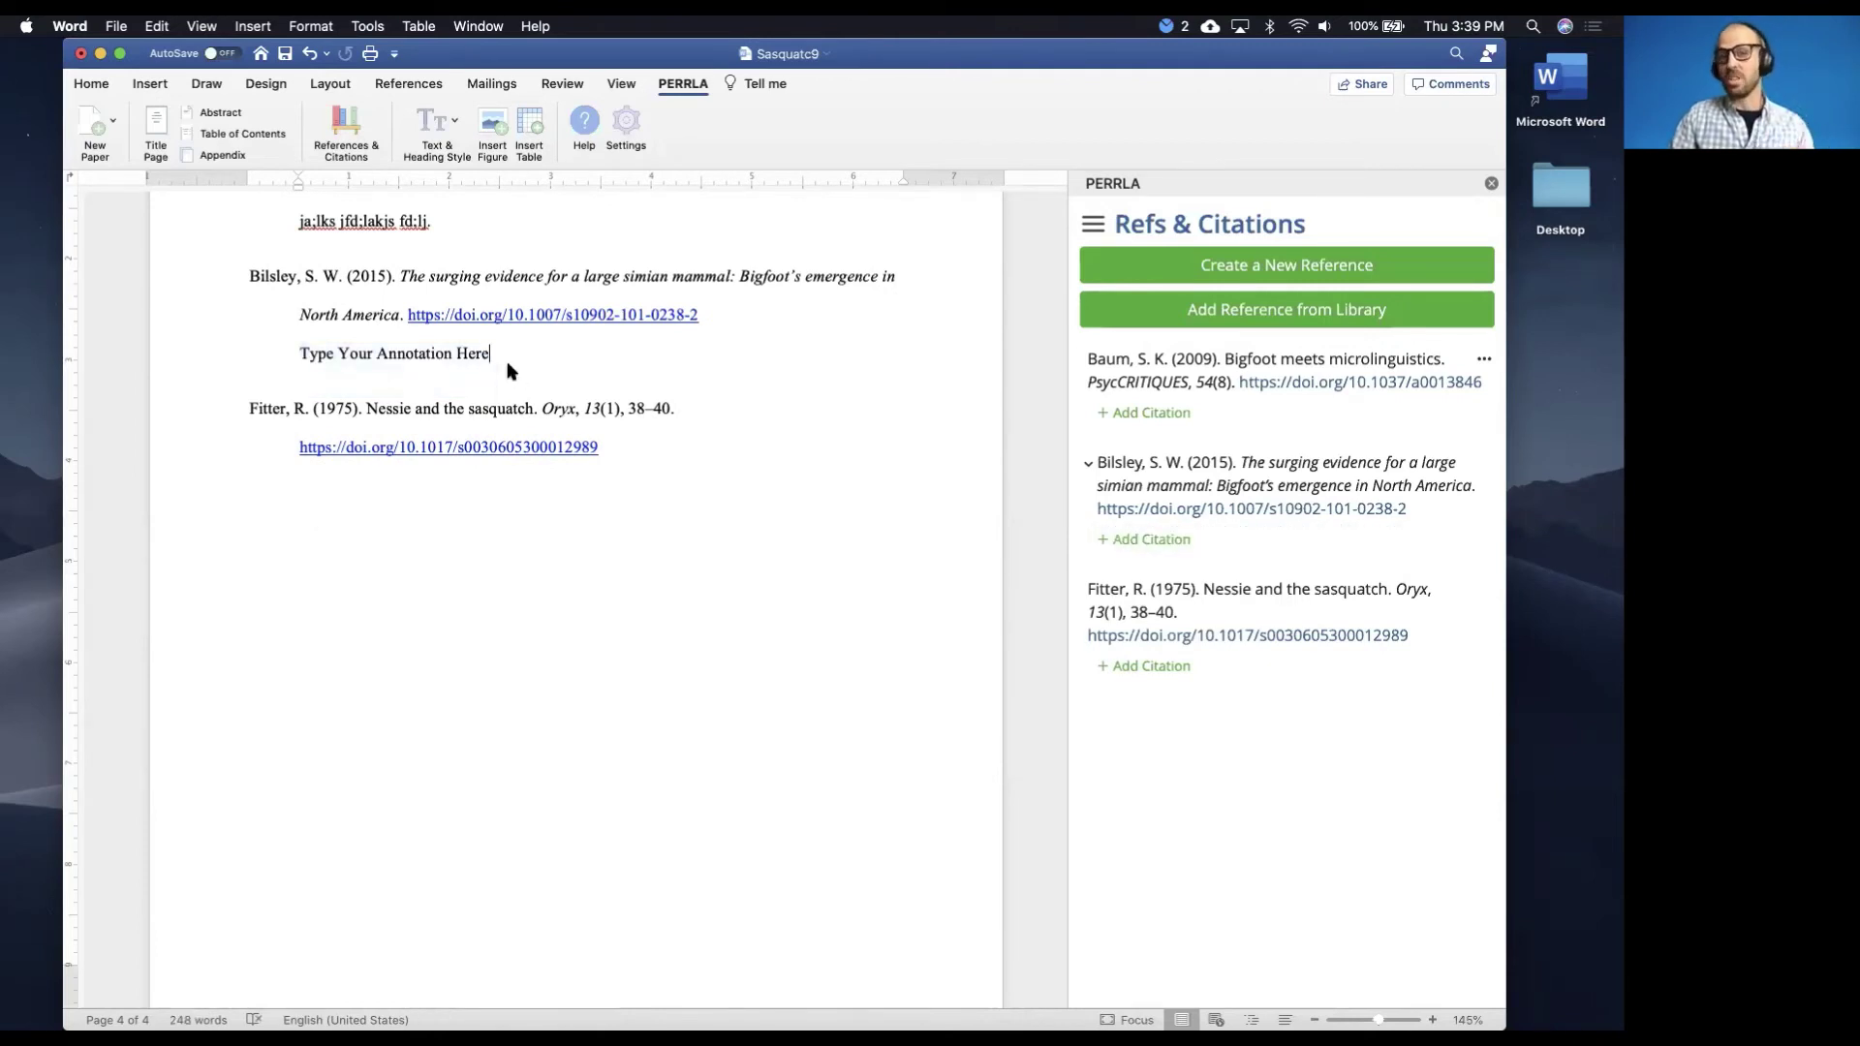
scroll(510, 370, up, 3)
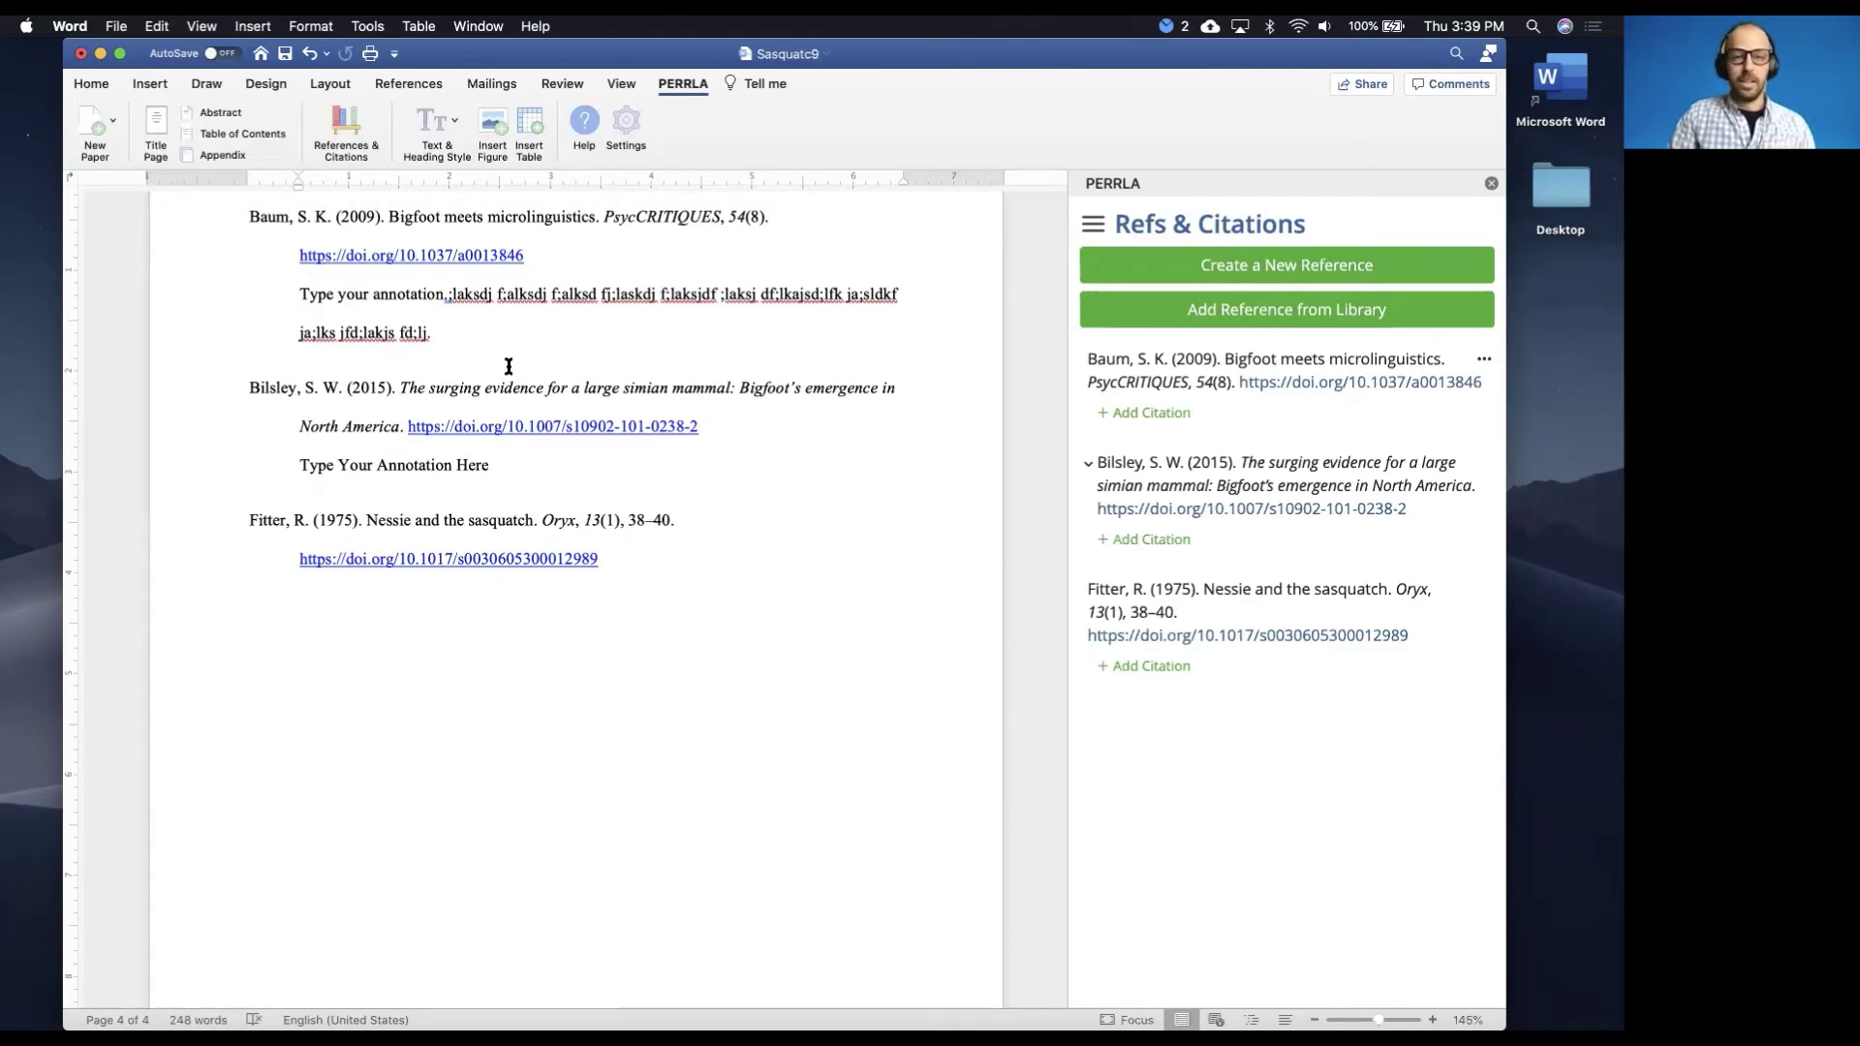
Switch to PERRLA Online and open the reference list of the "Genetic similarities between Bigfoot, Sasquatch, & Yeti" paper
key(super+Tab)
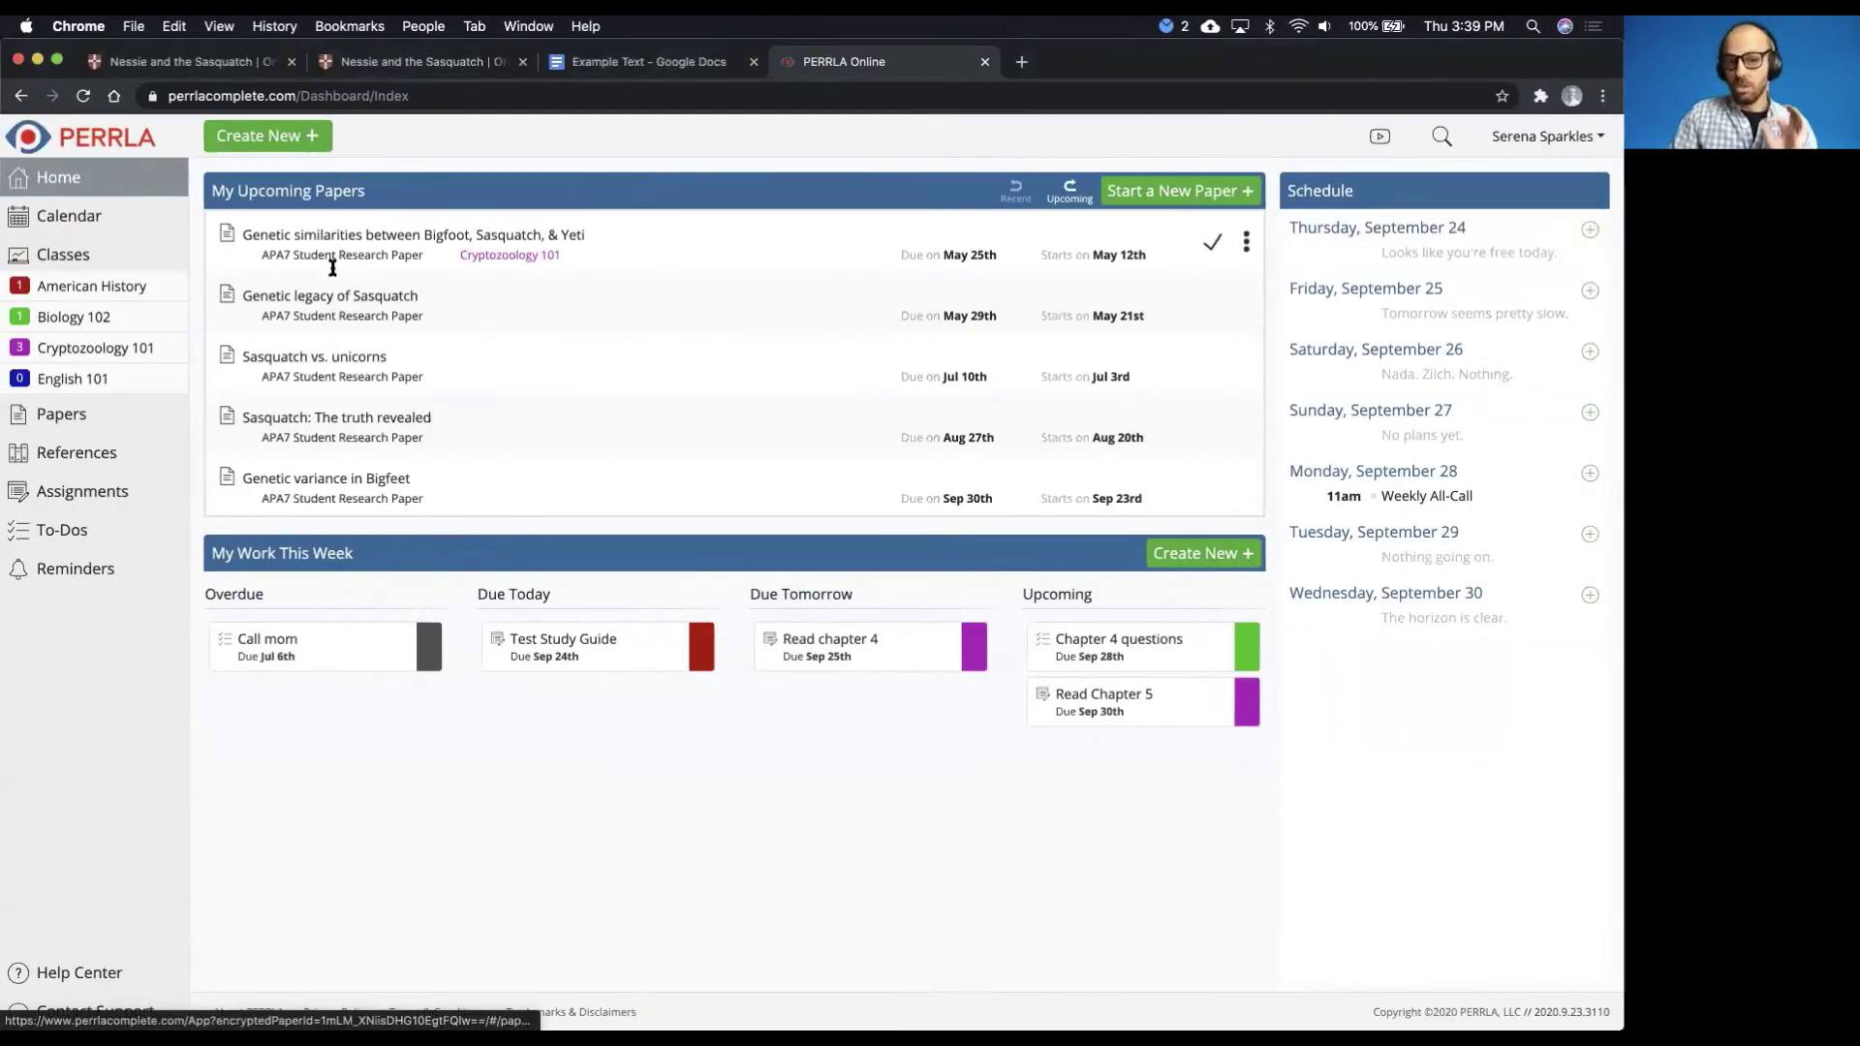
click(309, 241)
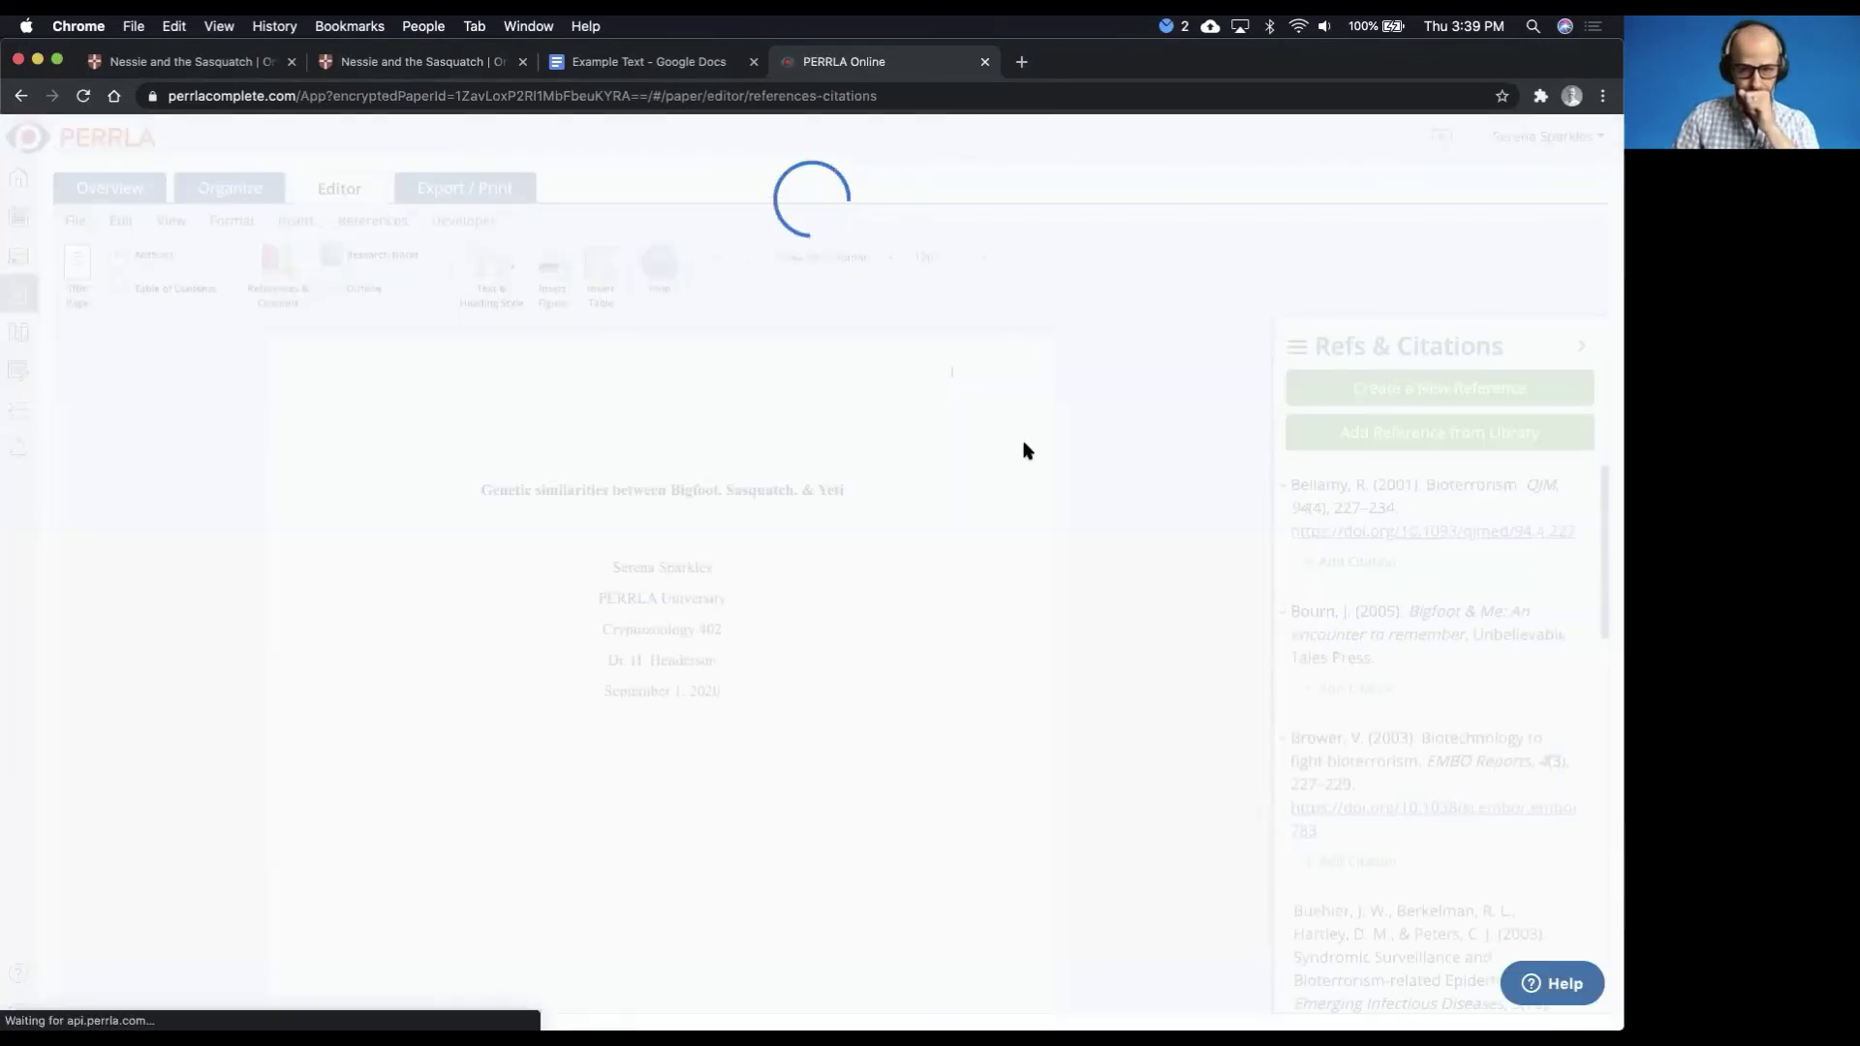
scroll(806, 686, down, 5)
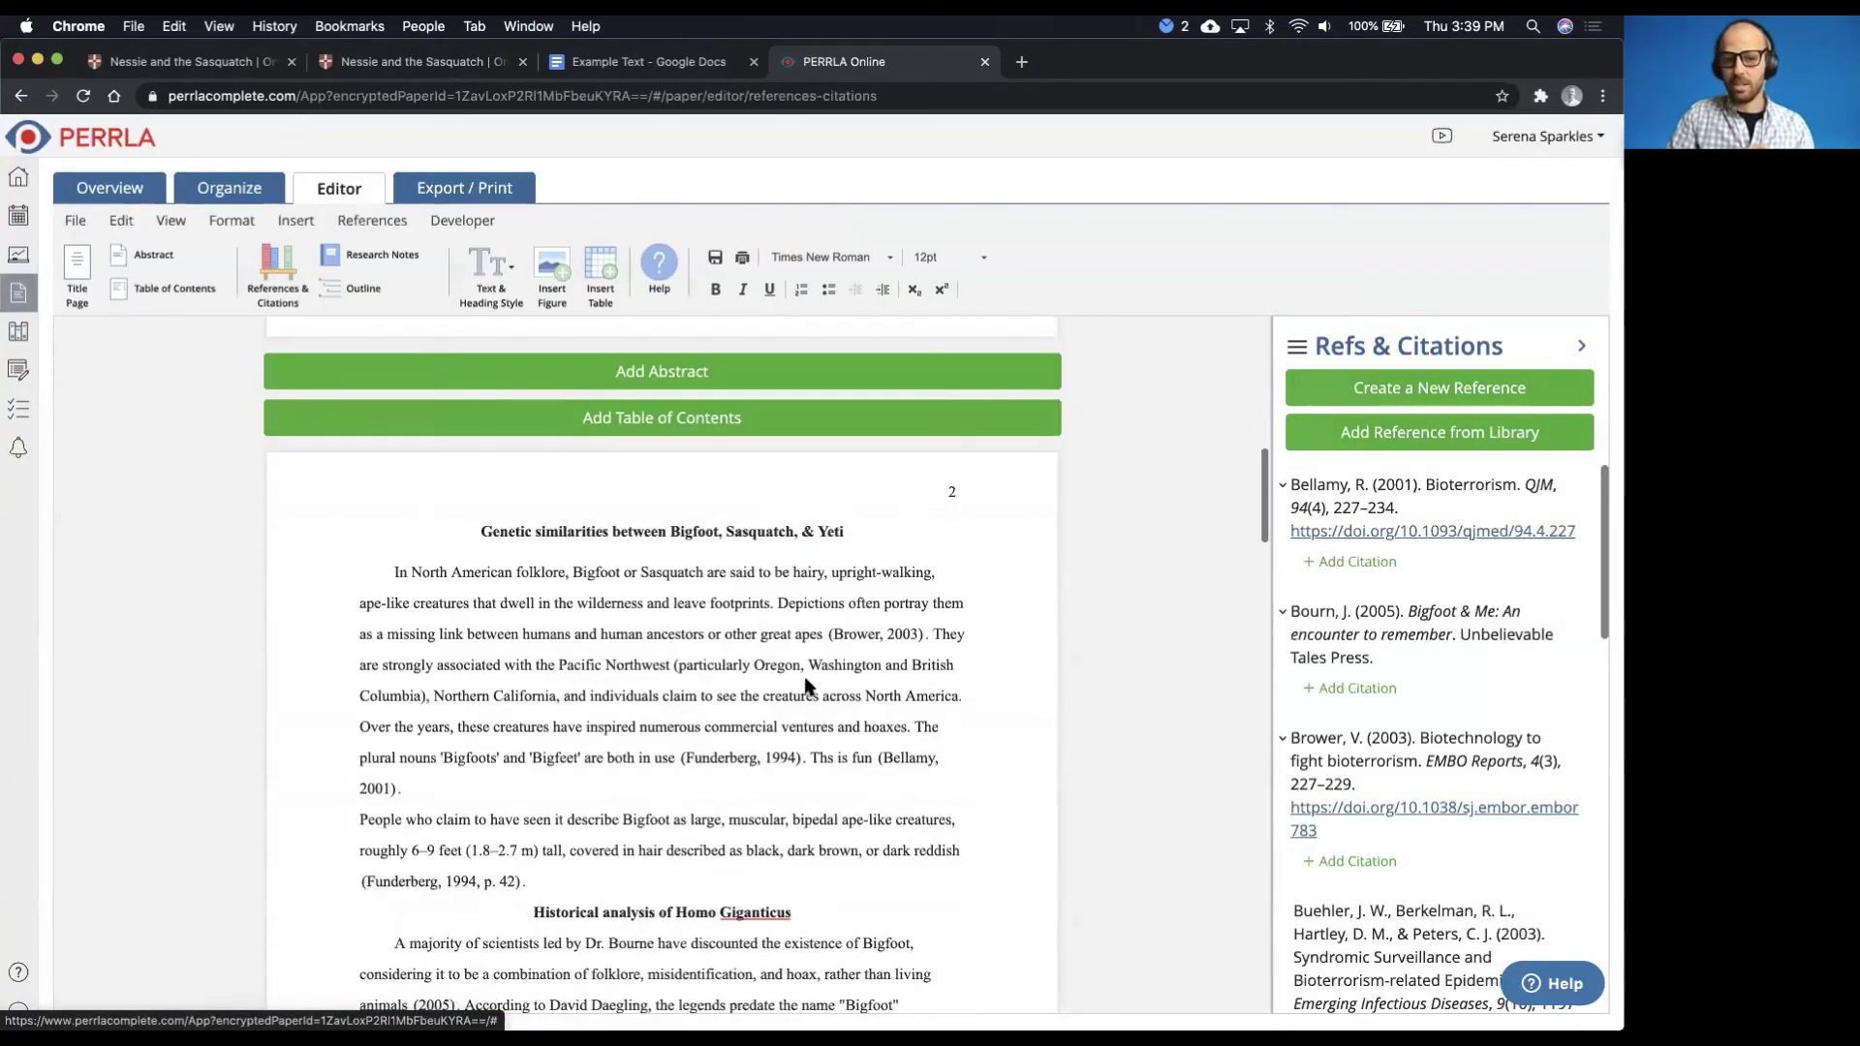
scroll(805, 686, down, 20)
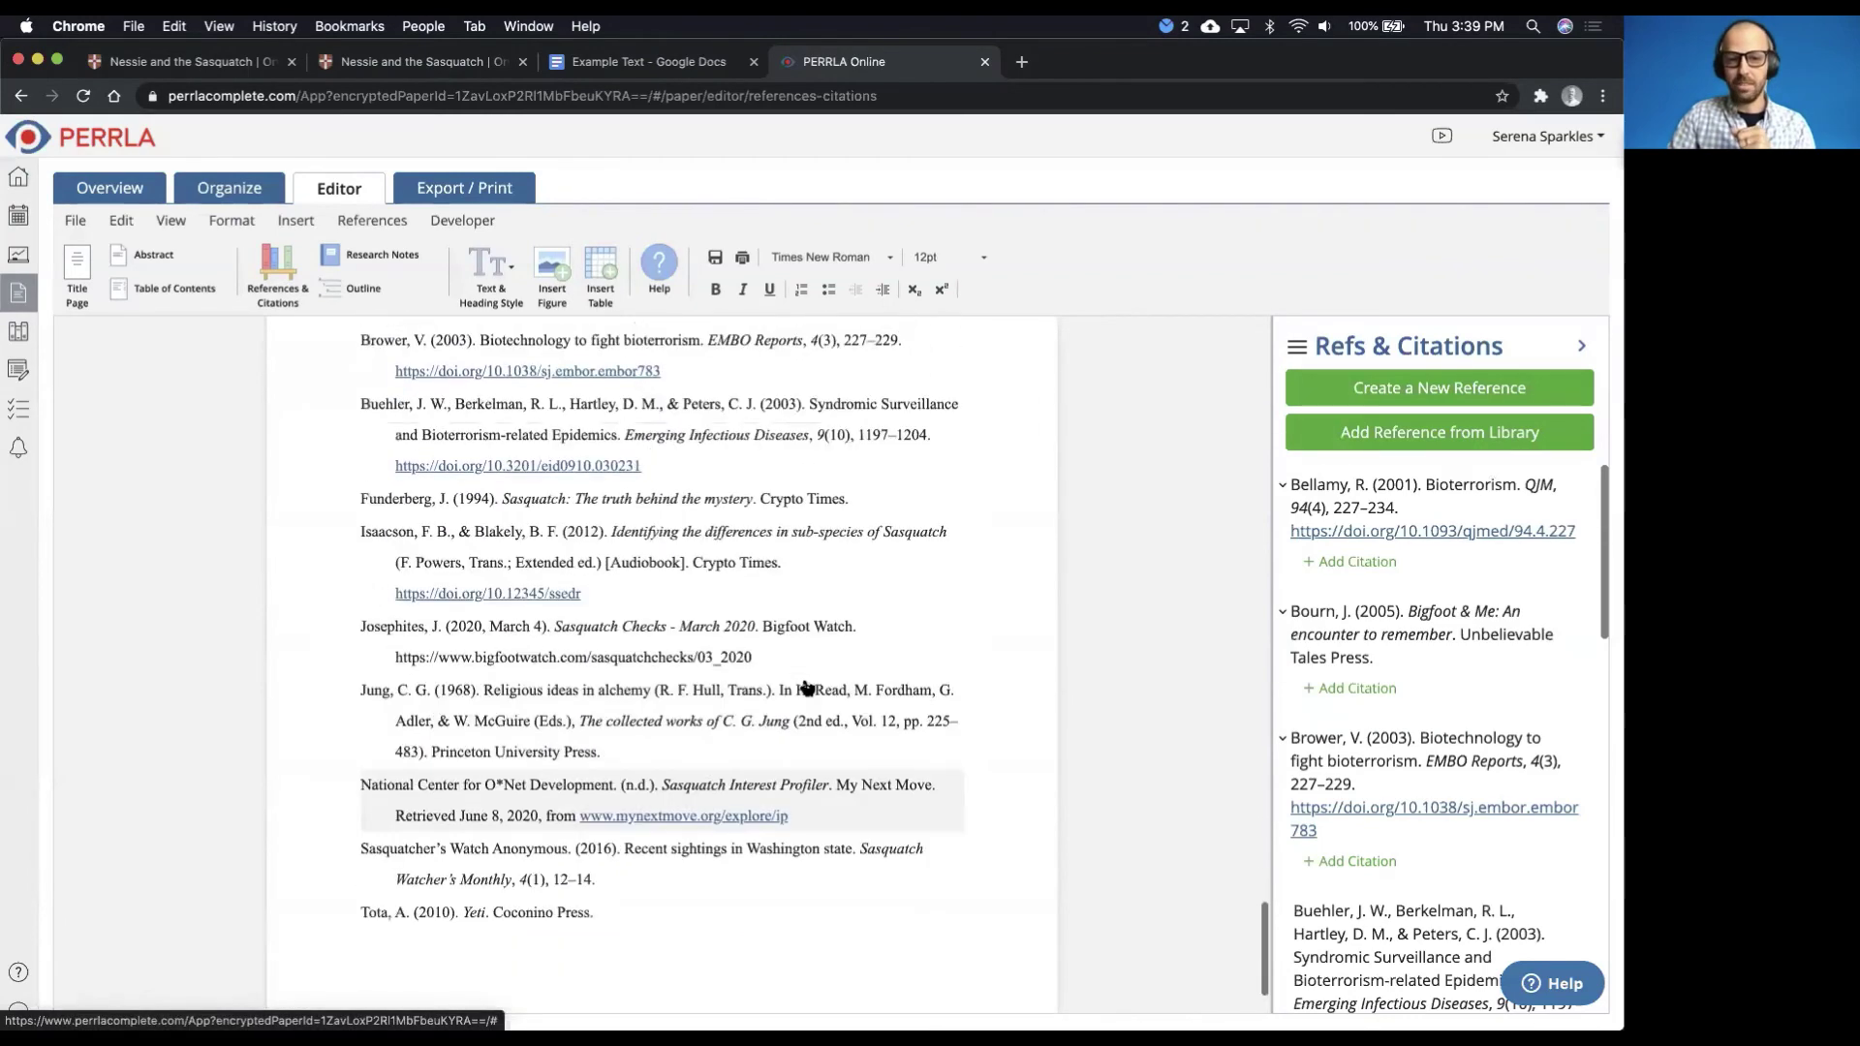
scroll(806, 686, up, 2)
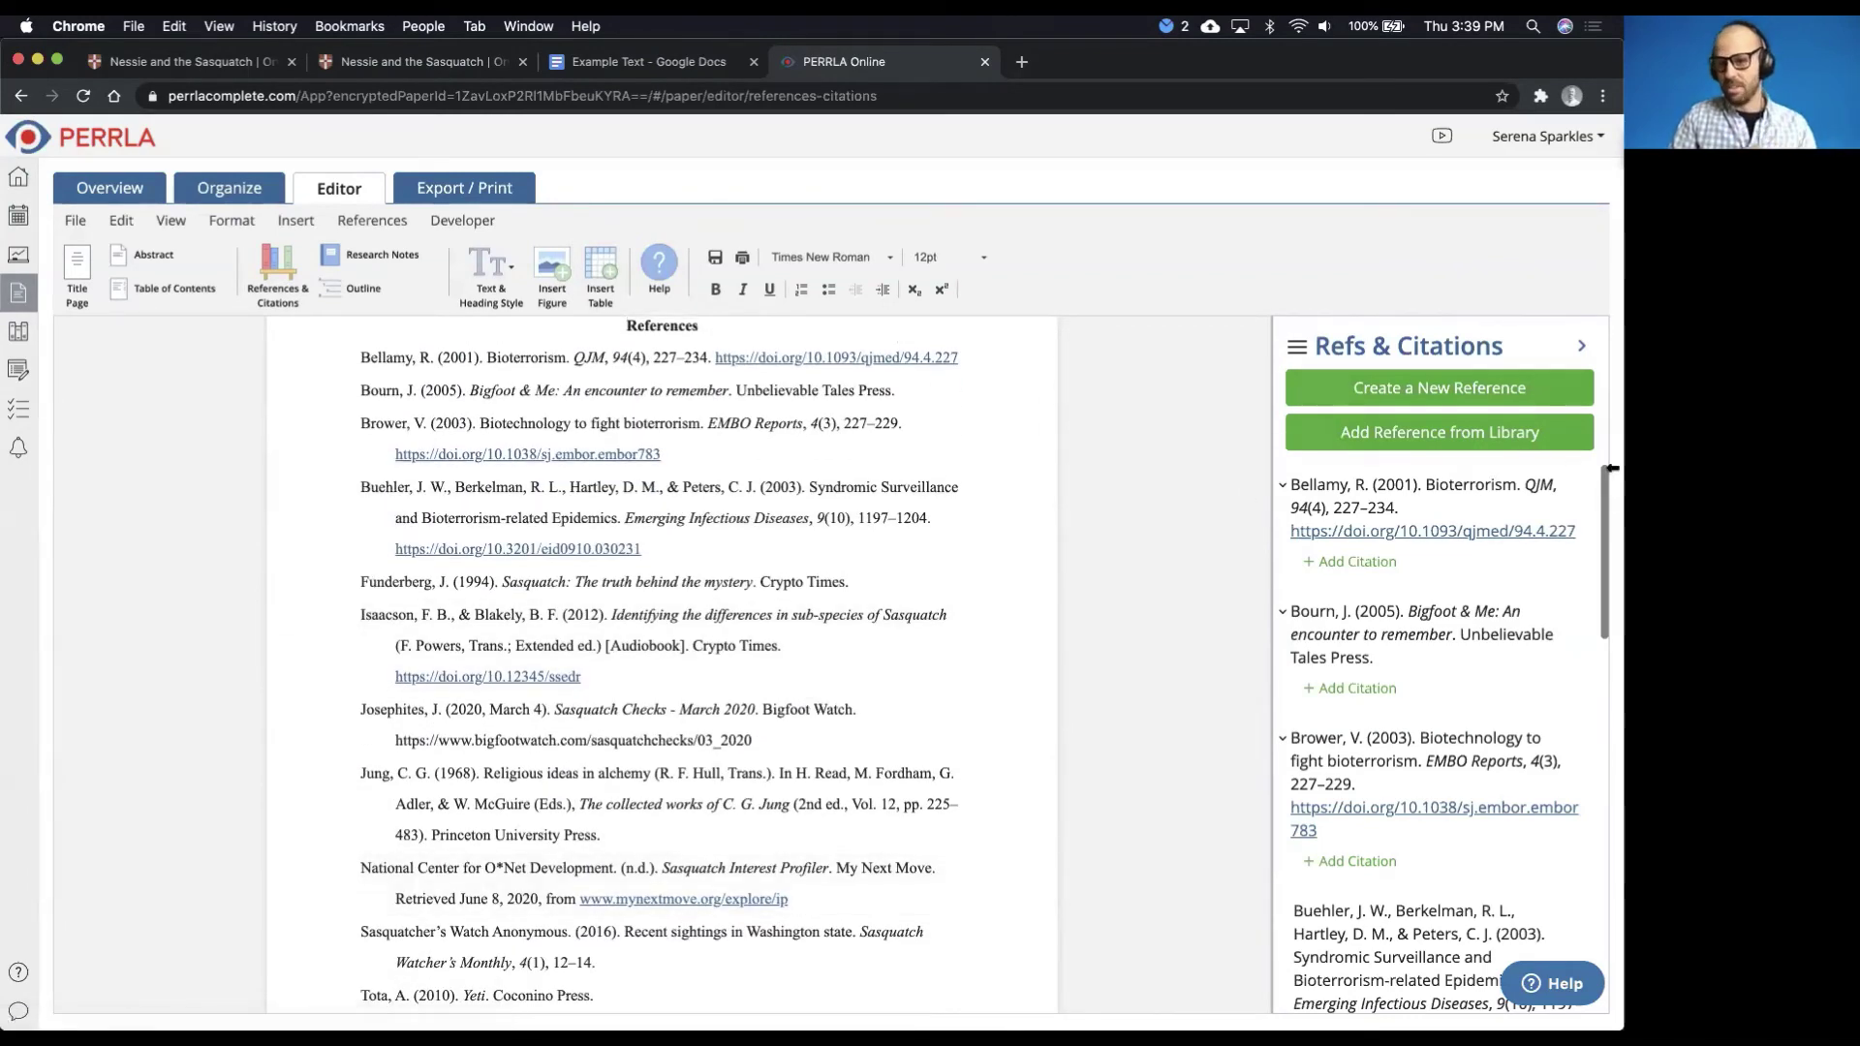
click(1574, 487)
click(1574, 487)
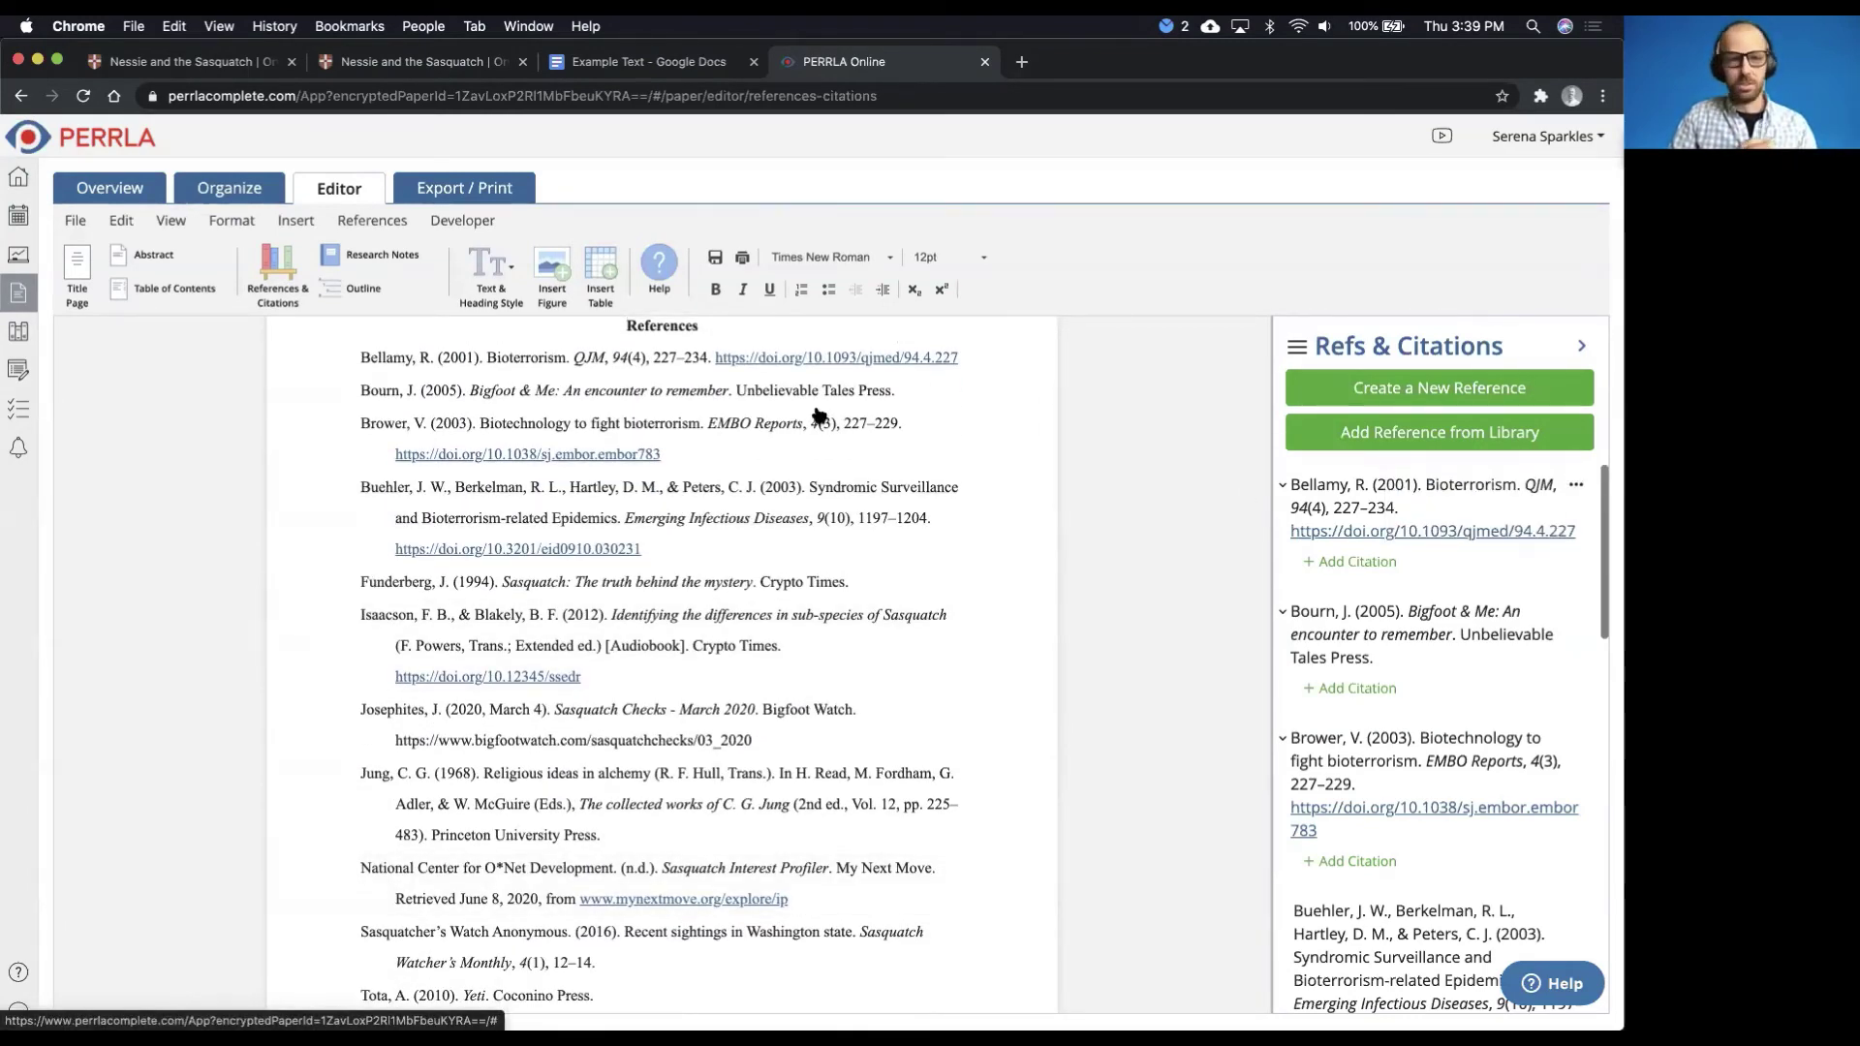
Add annotations to all the paper's references and enter "Type each annotation." under the first one, "Bioterrorism"
click(359, 224)
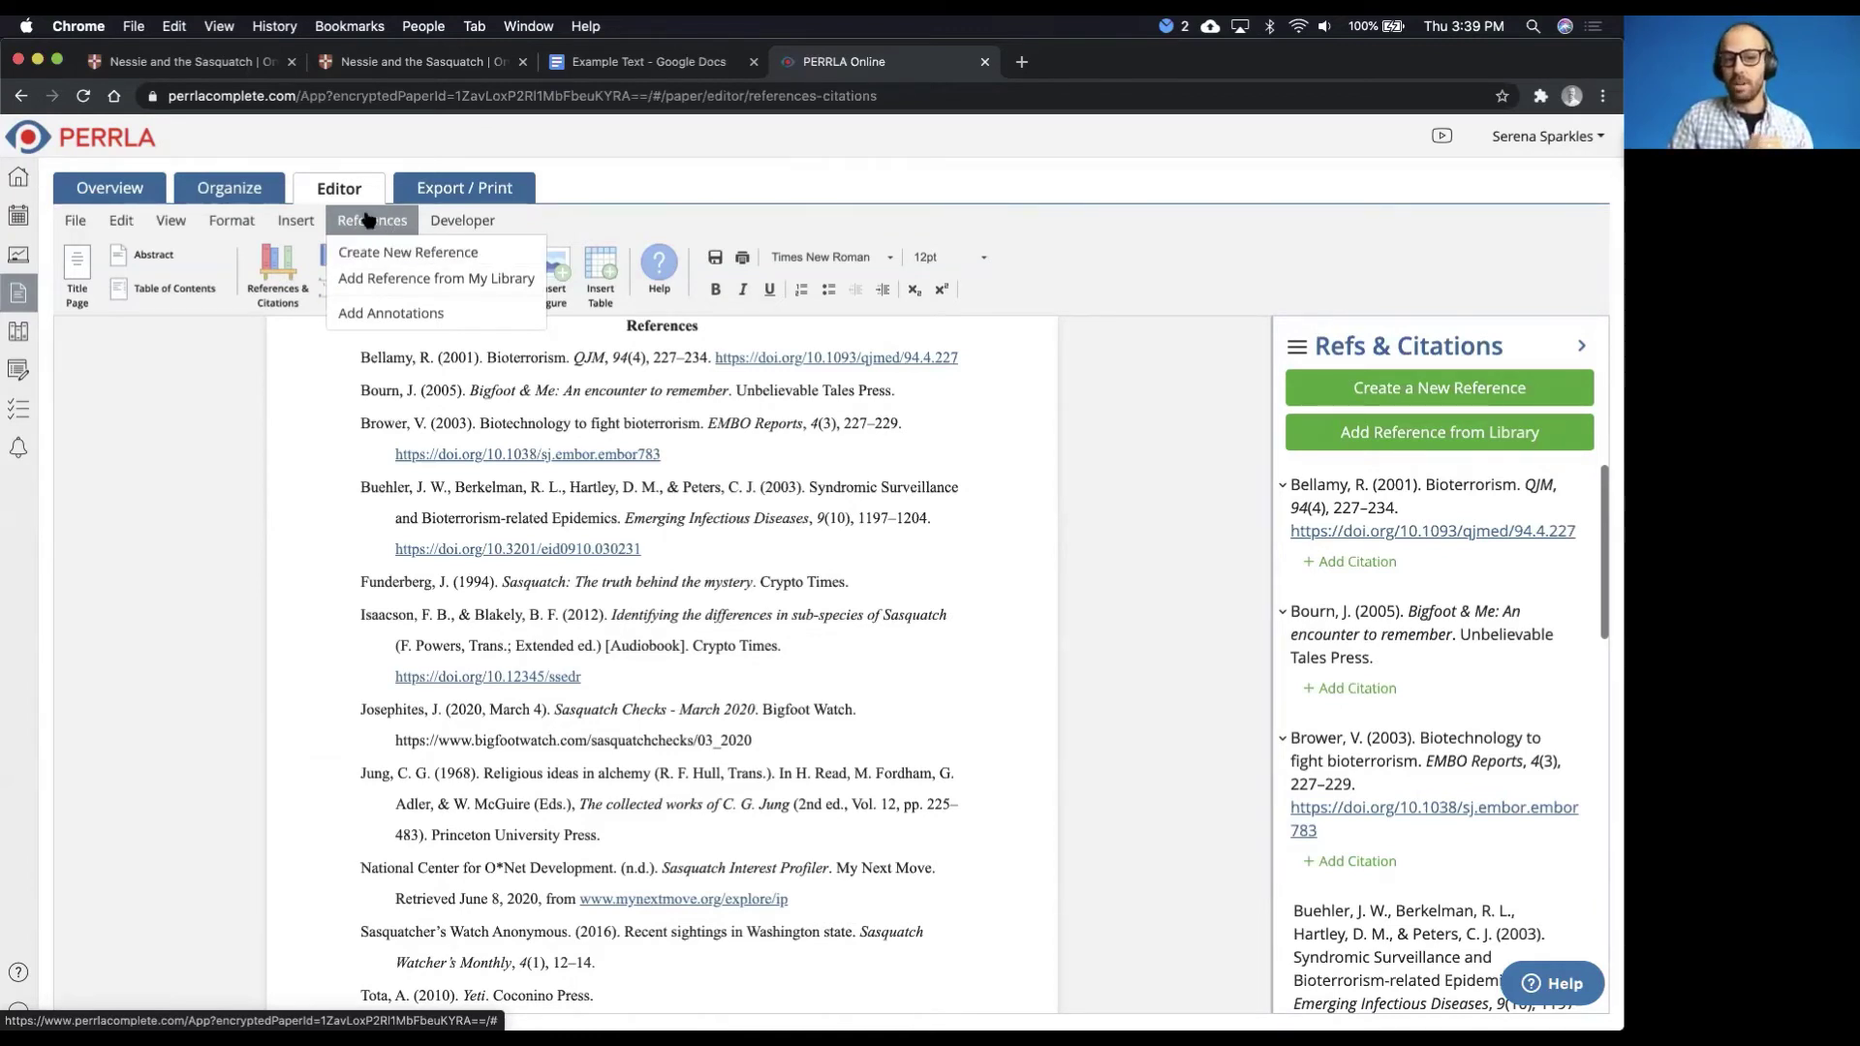
click(387, 313)
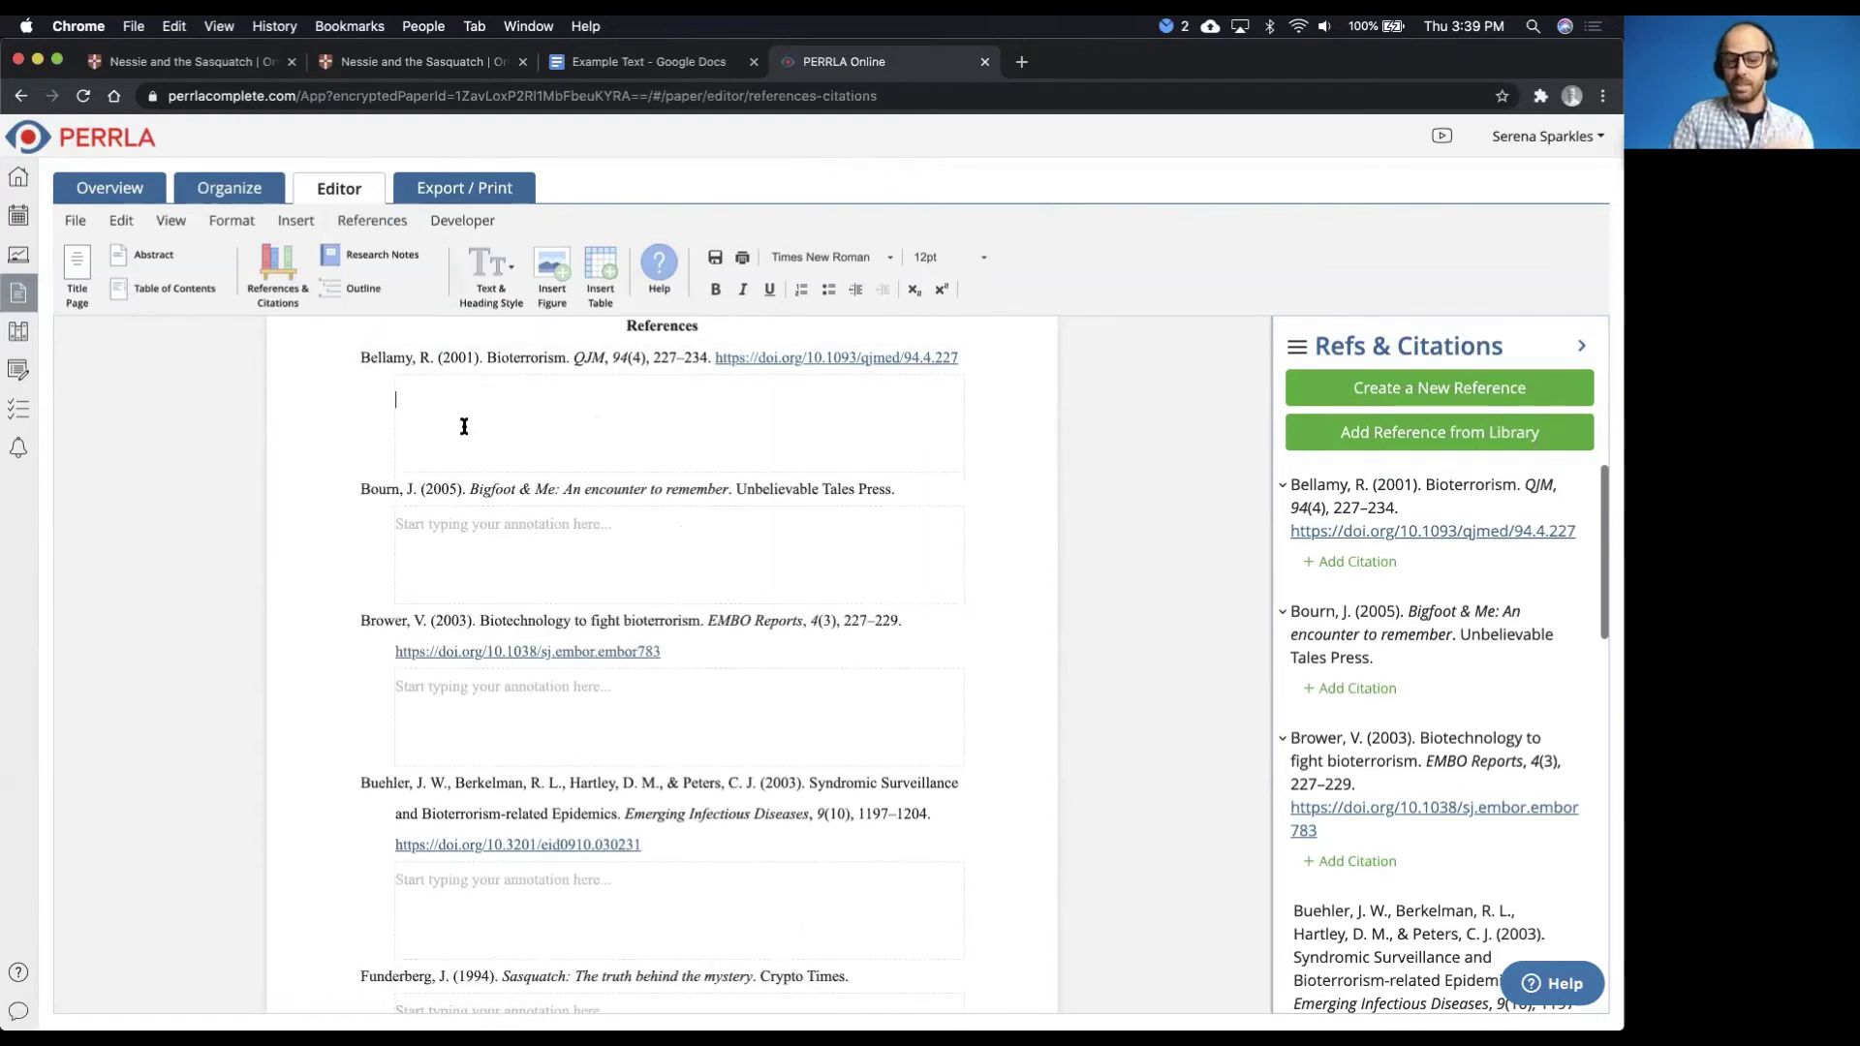
text(Ty)
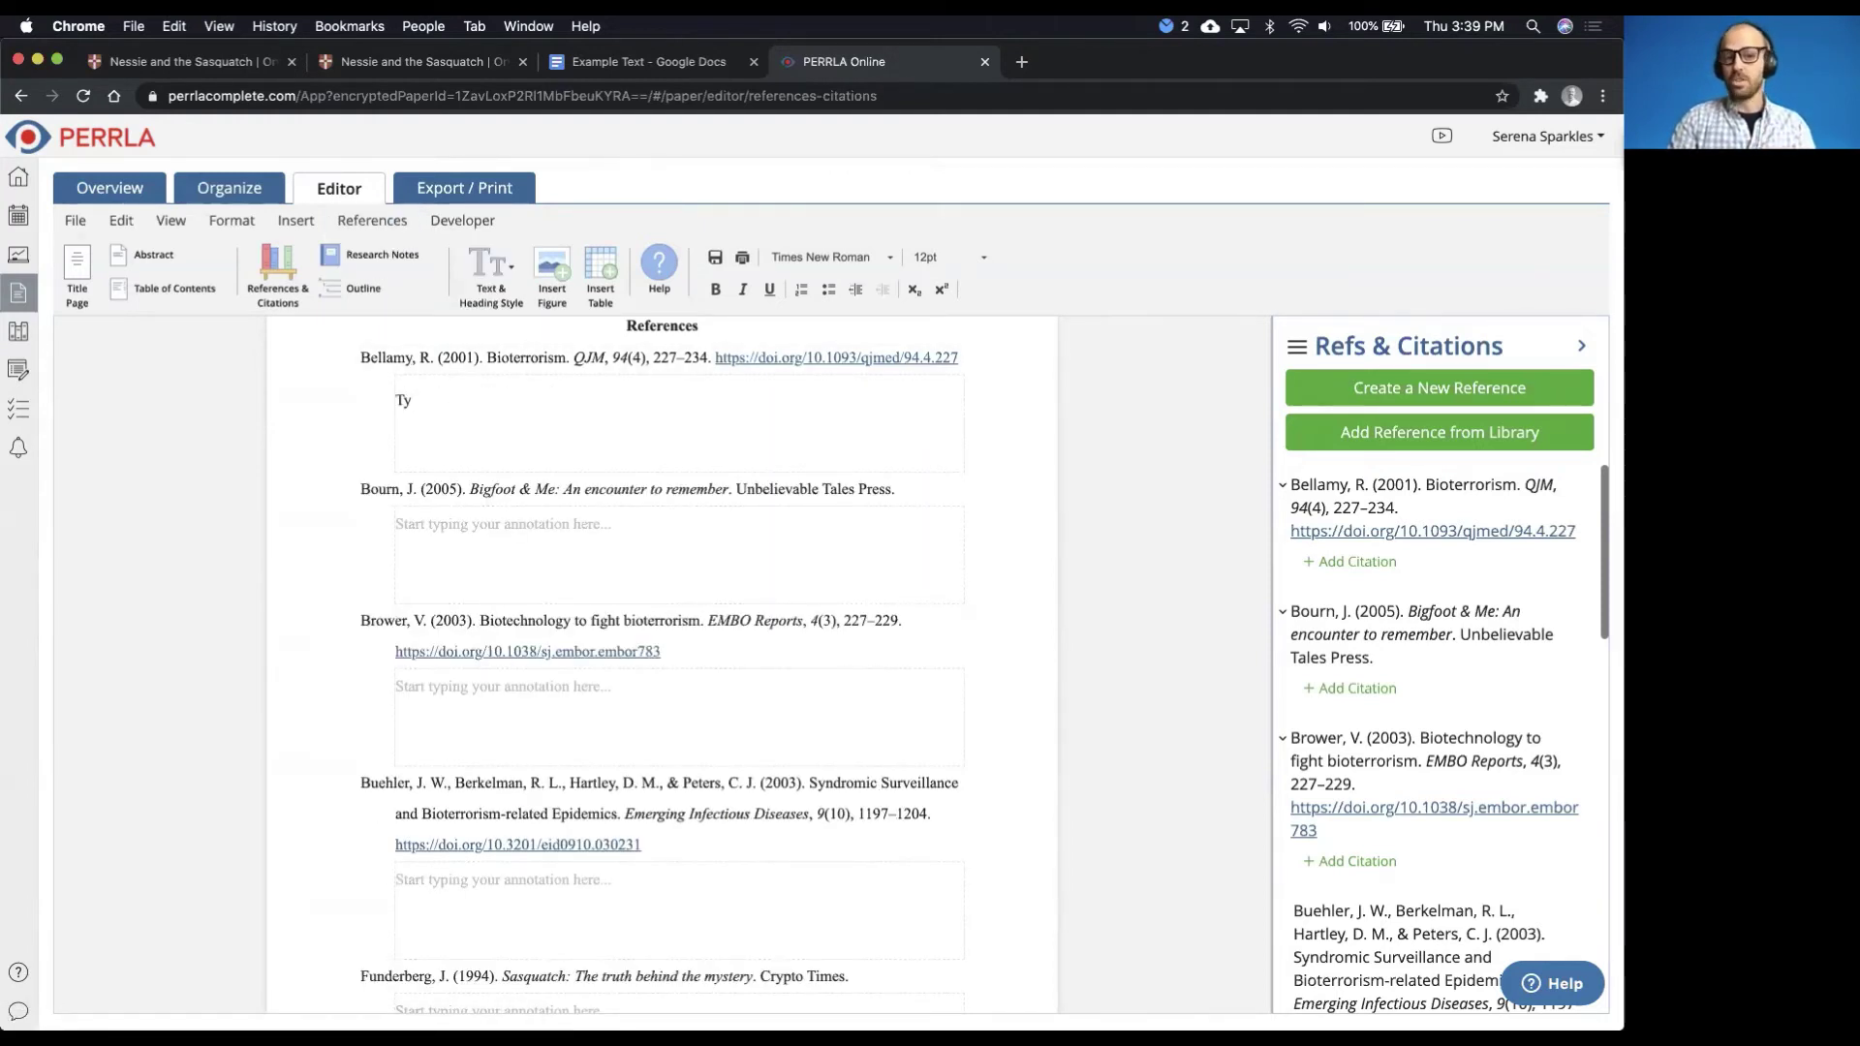
text(pe each annotation.)
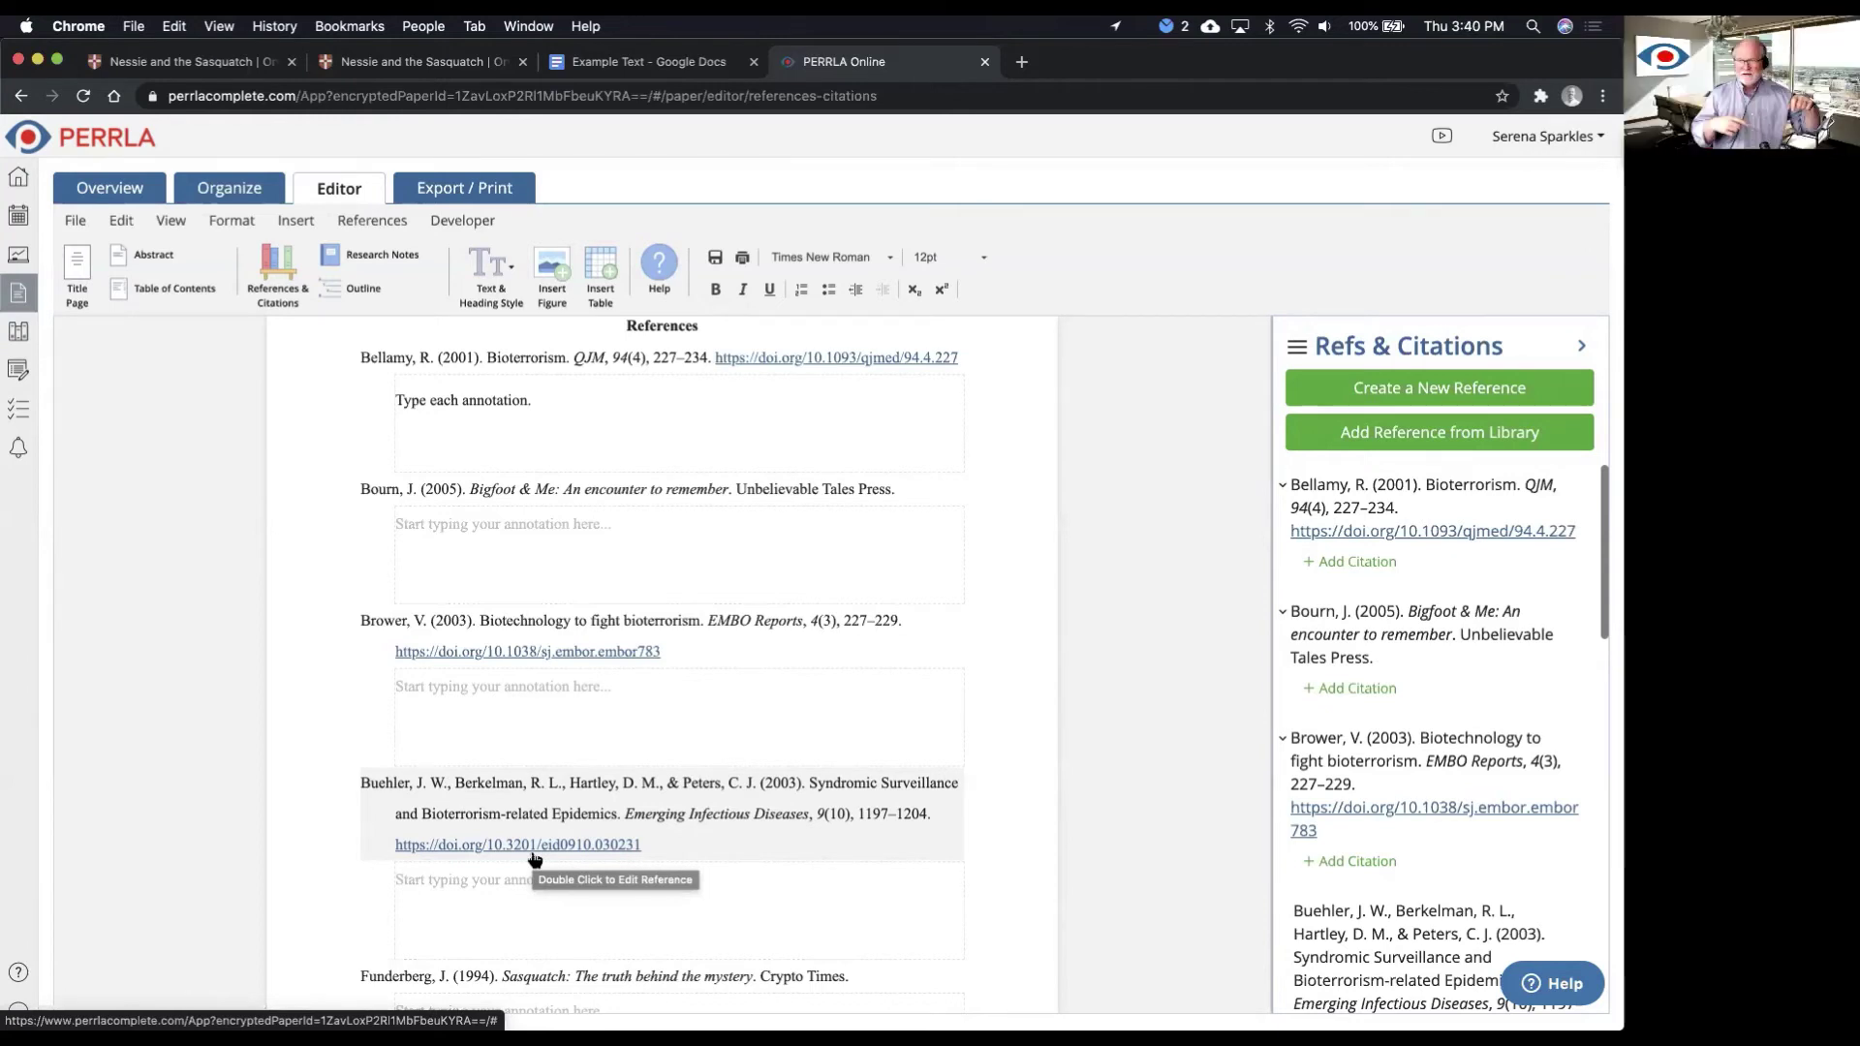
click(541, 405)
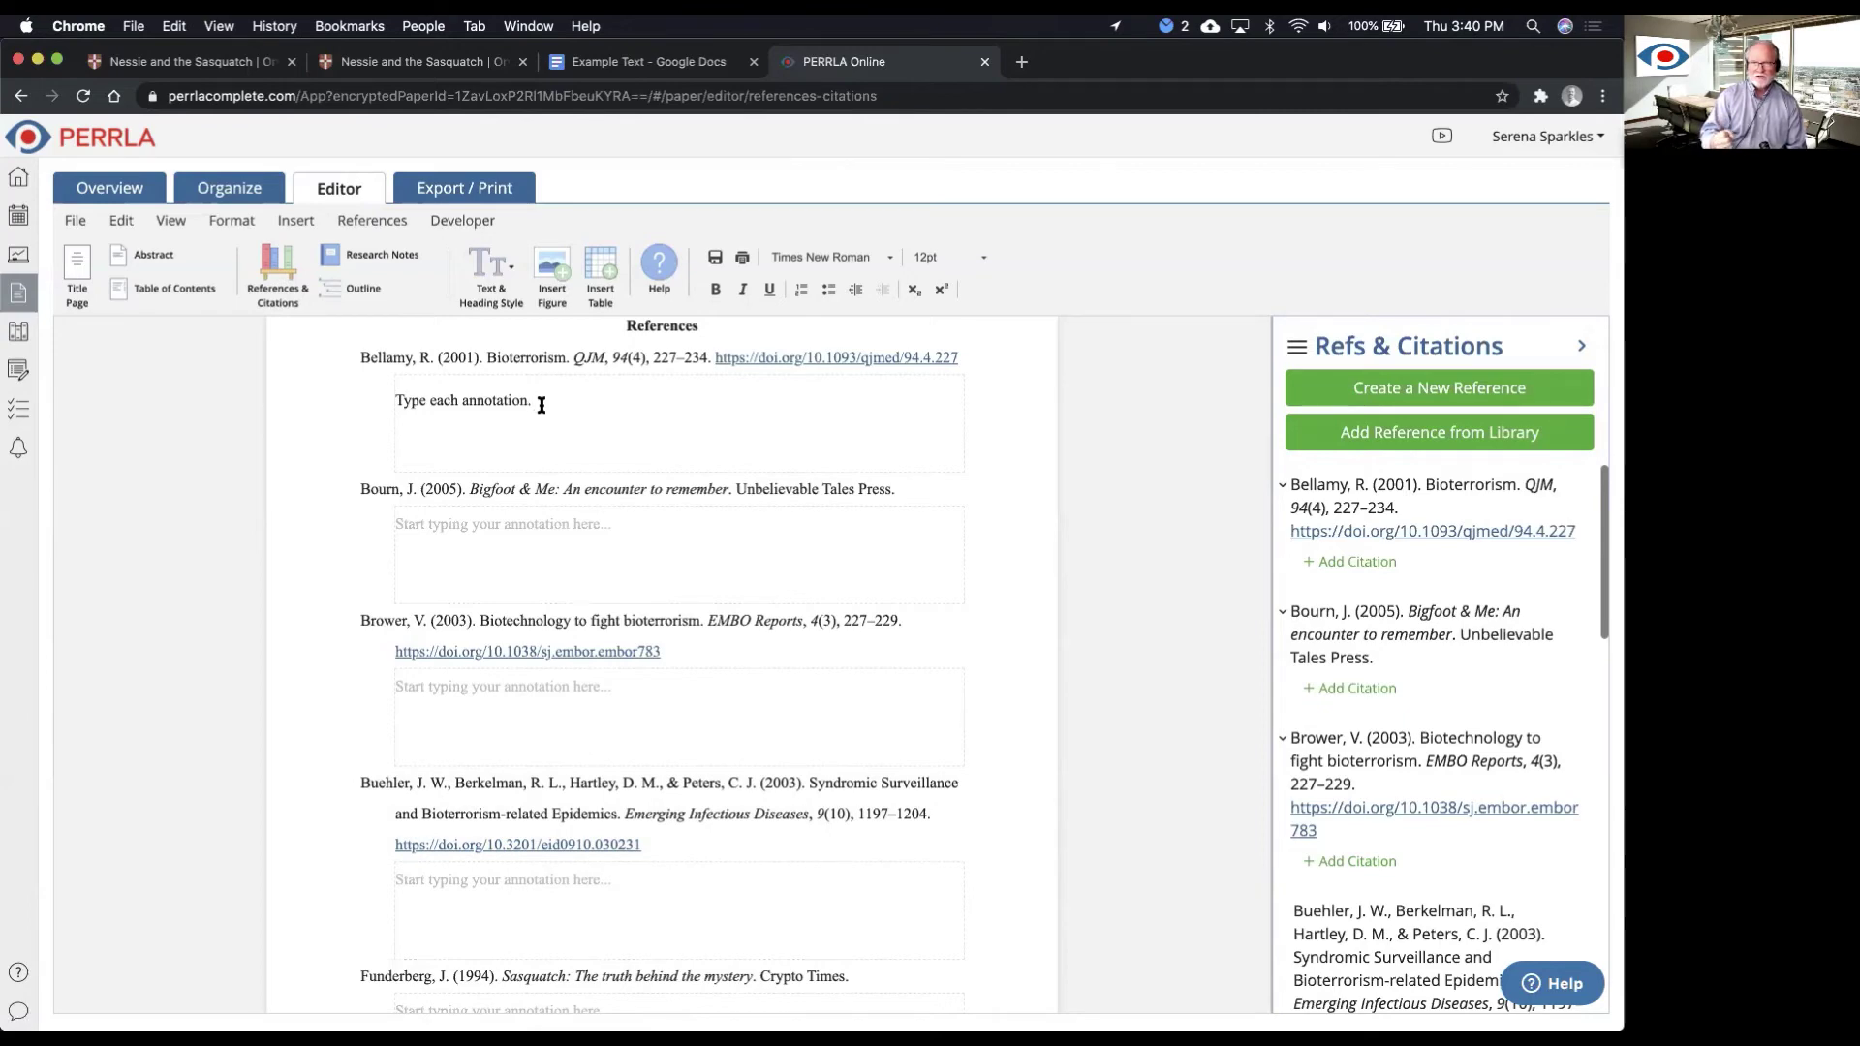
Switch back to the Sasquatch paper in Word and look through its annotated references and body text
key(ctrl+Right)
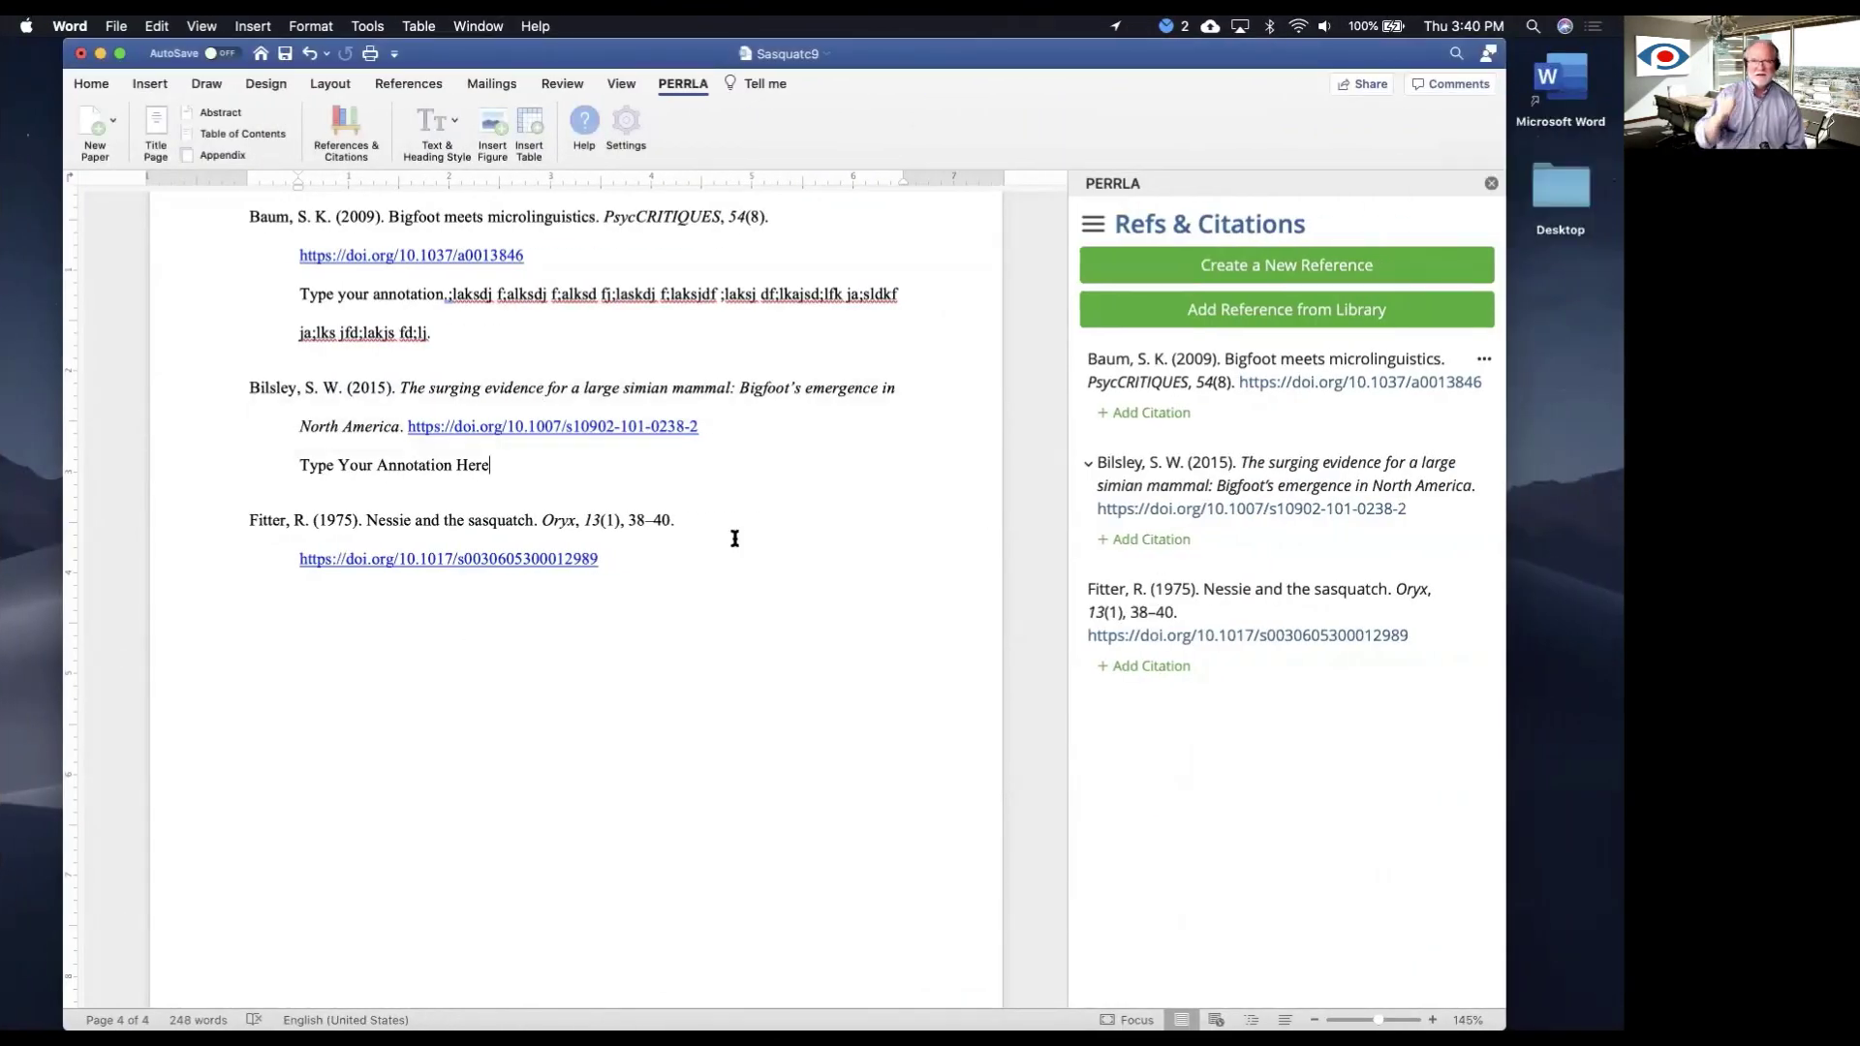
click(560, 469)
scroll(560, 469, up, 2)
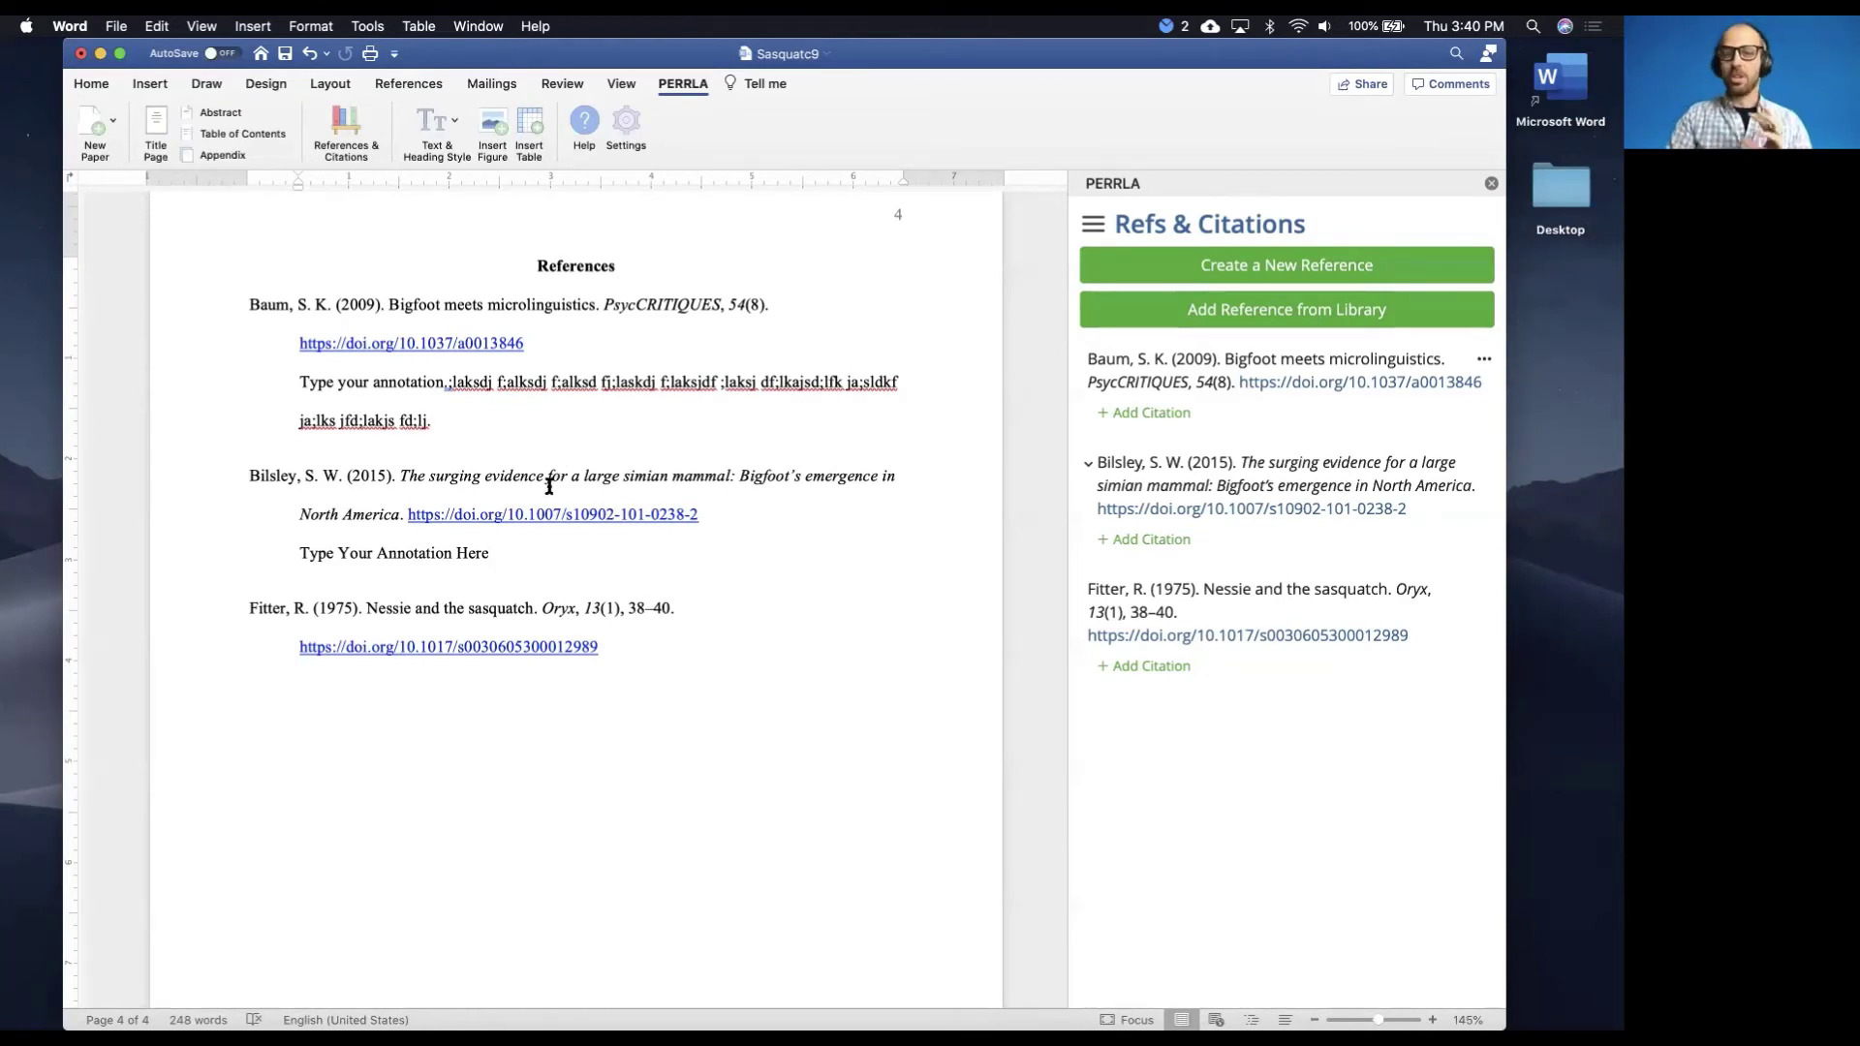
scroll(645, 571, up, 8)
scroll(645, 580, up, 1)
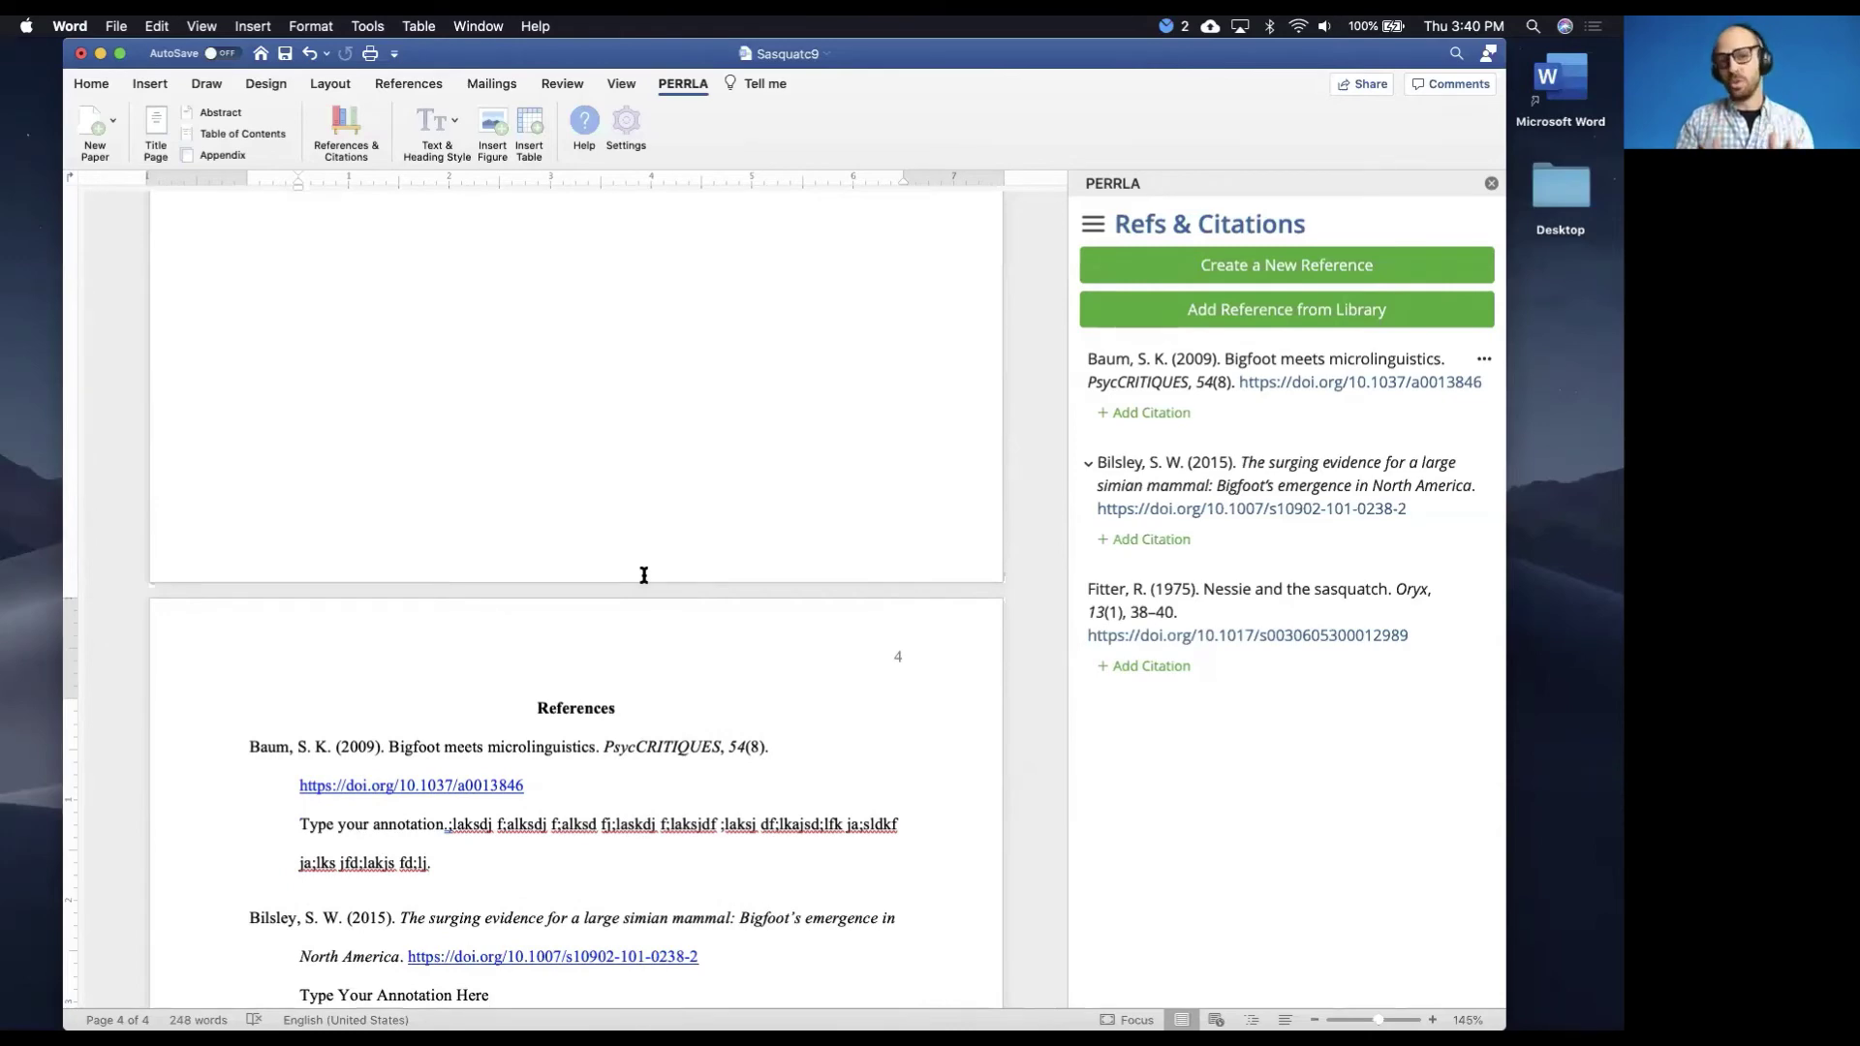
scroll(644, 576, down, 4)
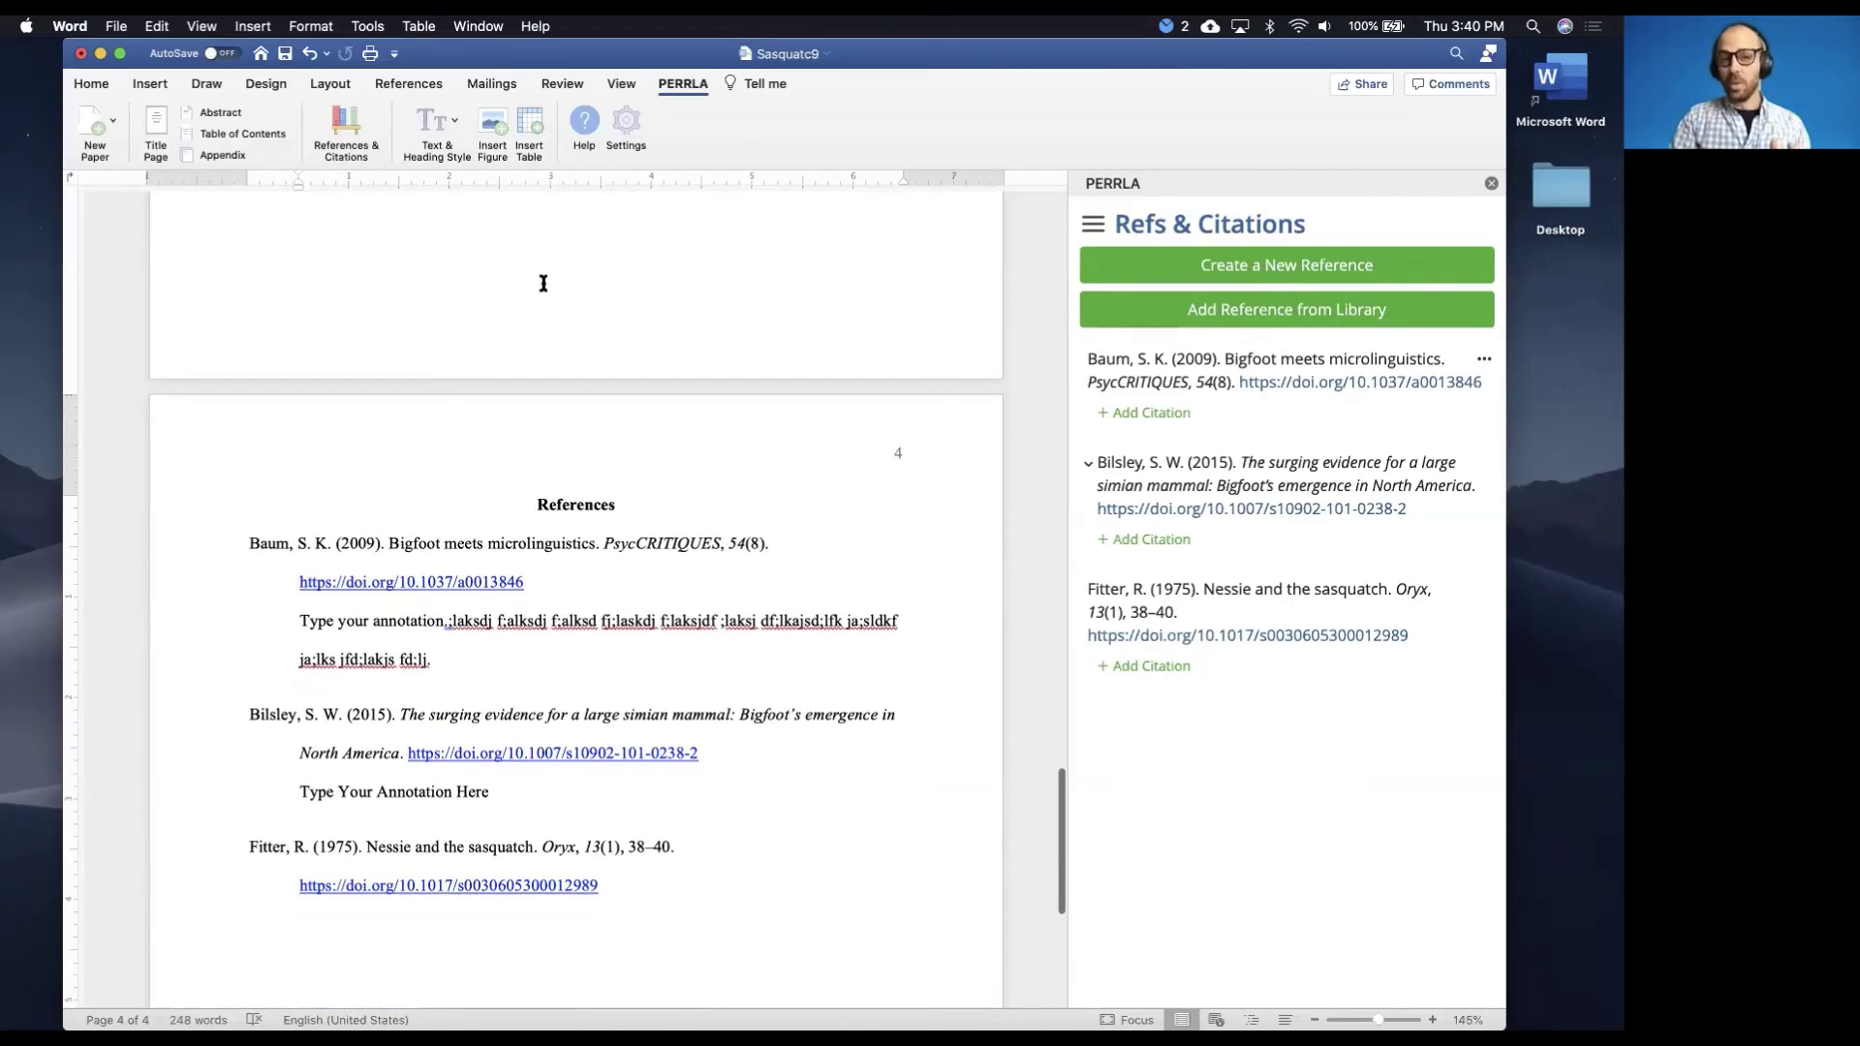
scroll(544, 283, up, 10)
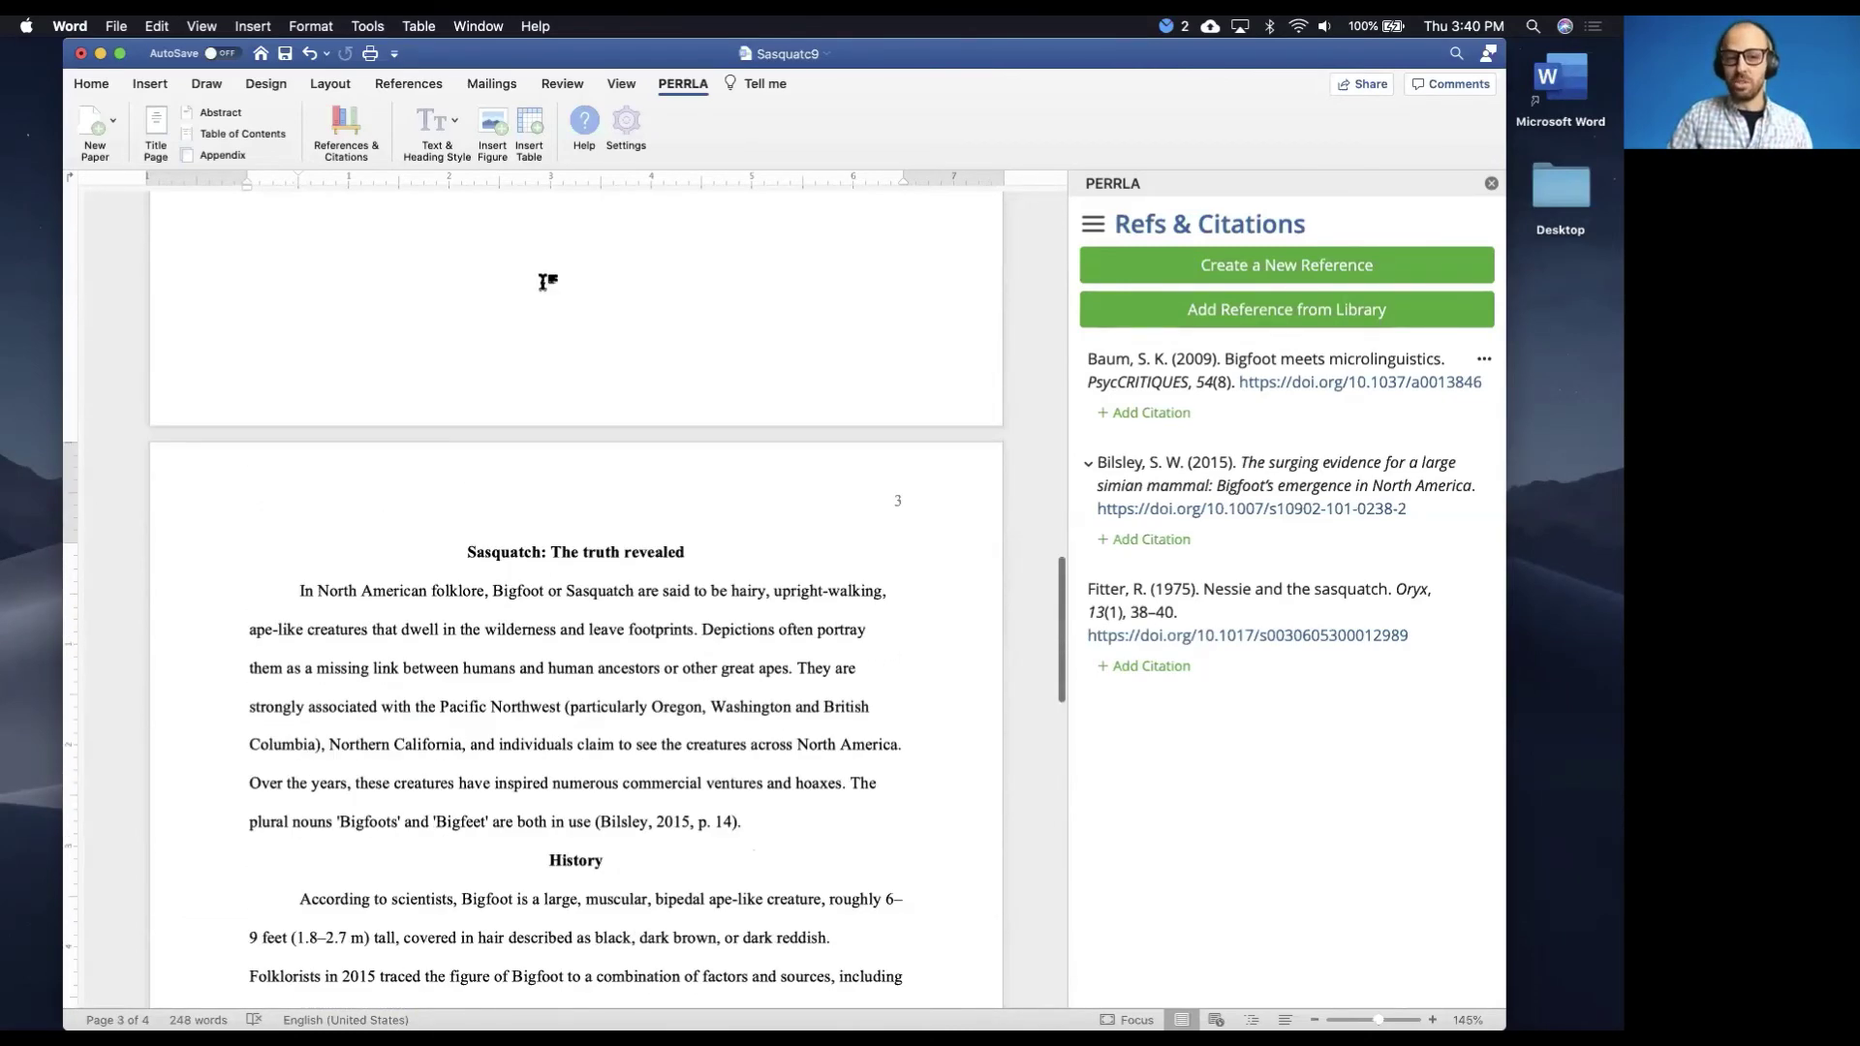
scroll(544, 282, down, 3)
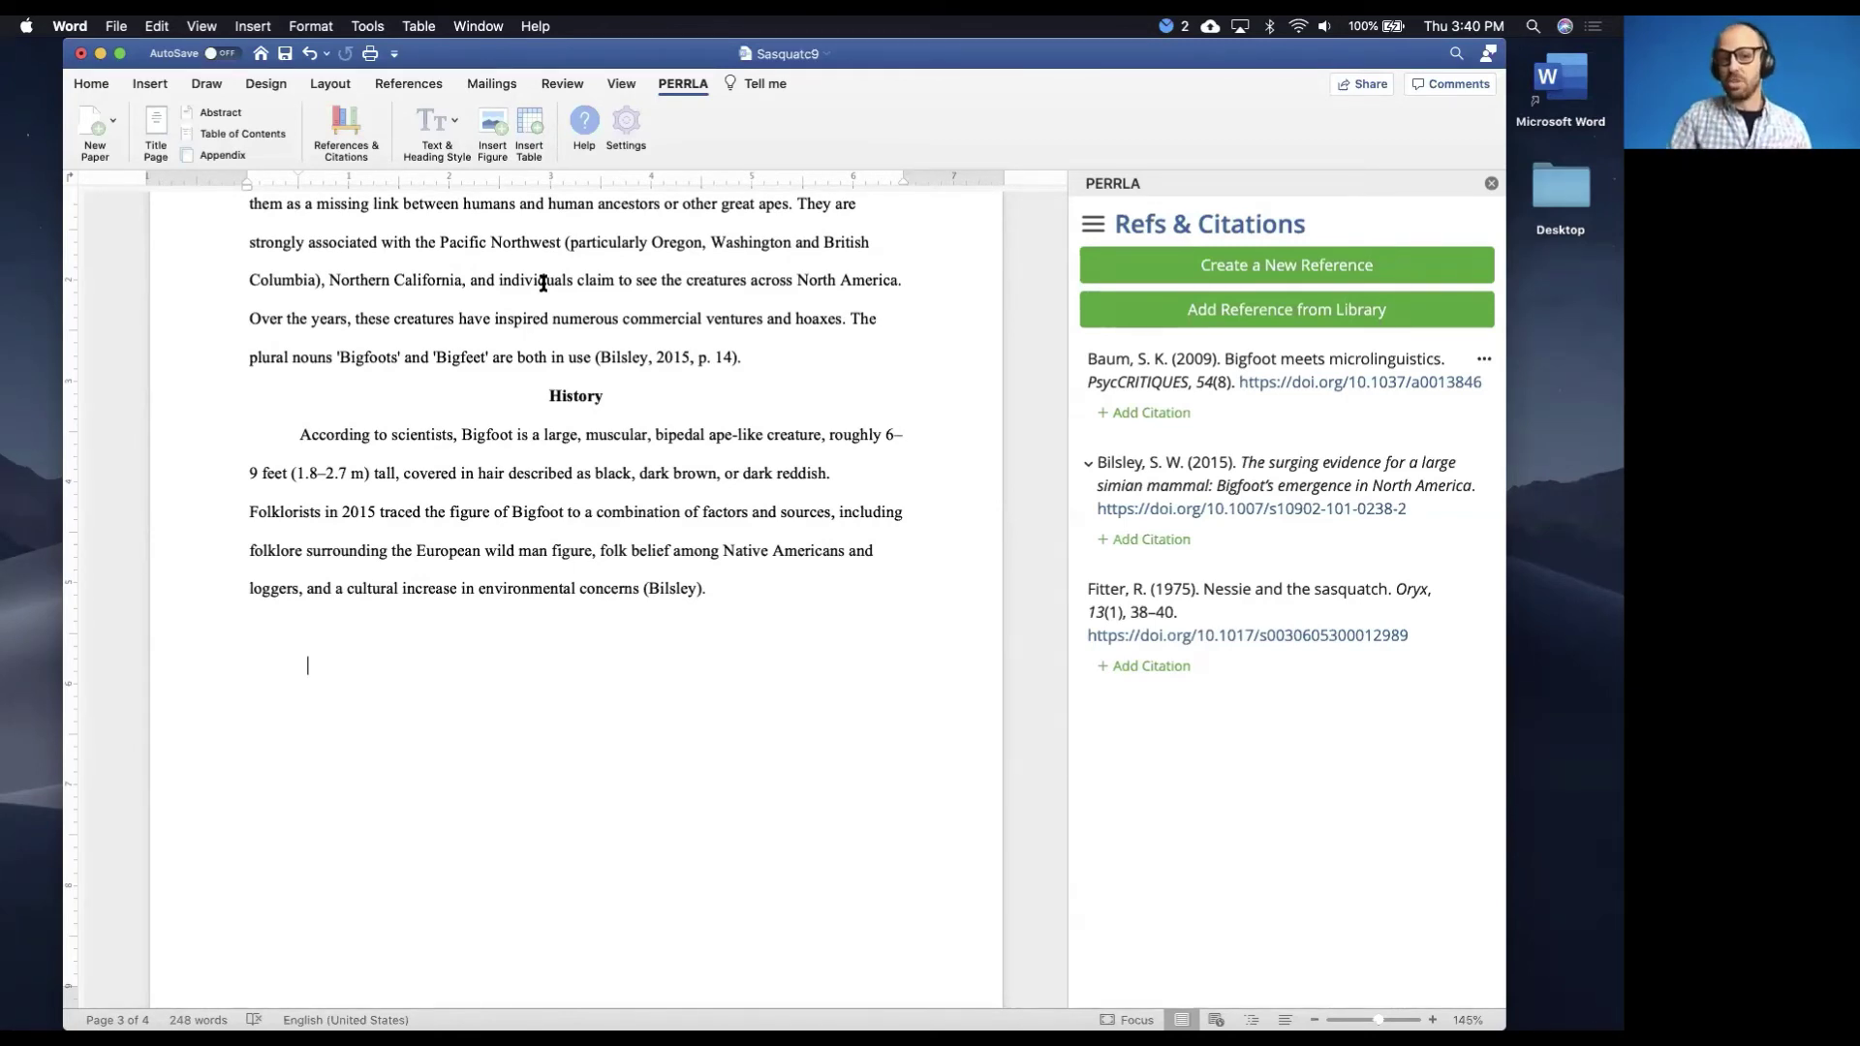
Try to remove the content control from the page 14 citation just above the History heading
click(630, 360)
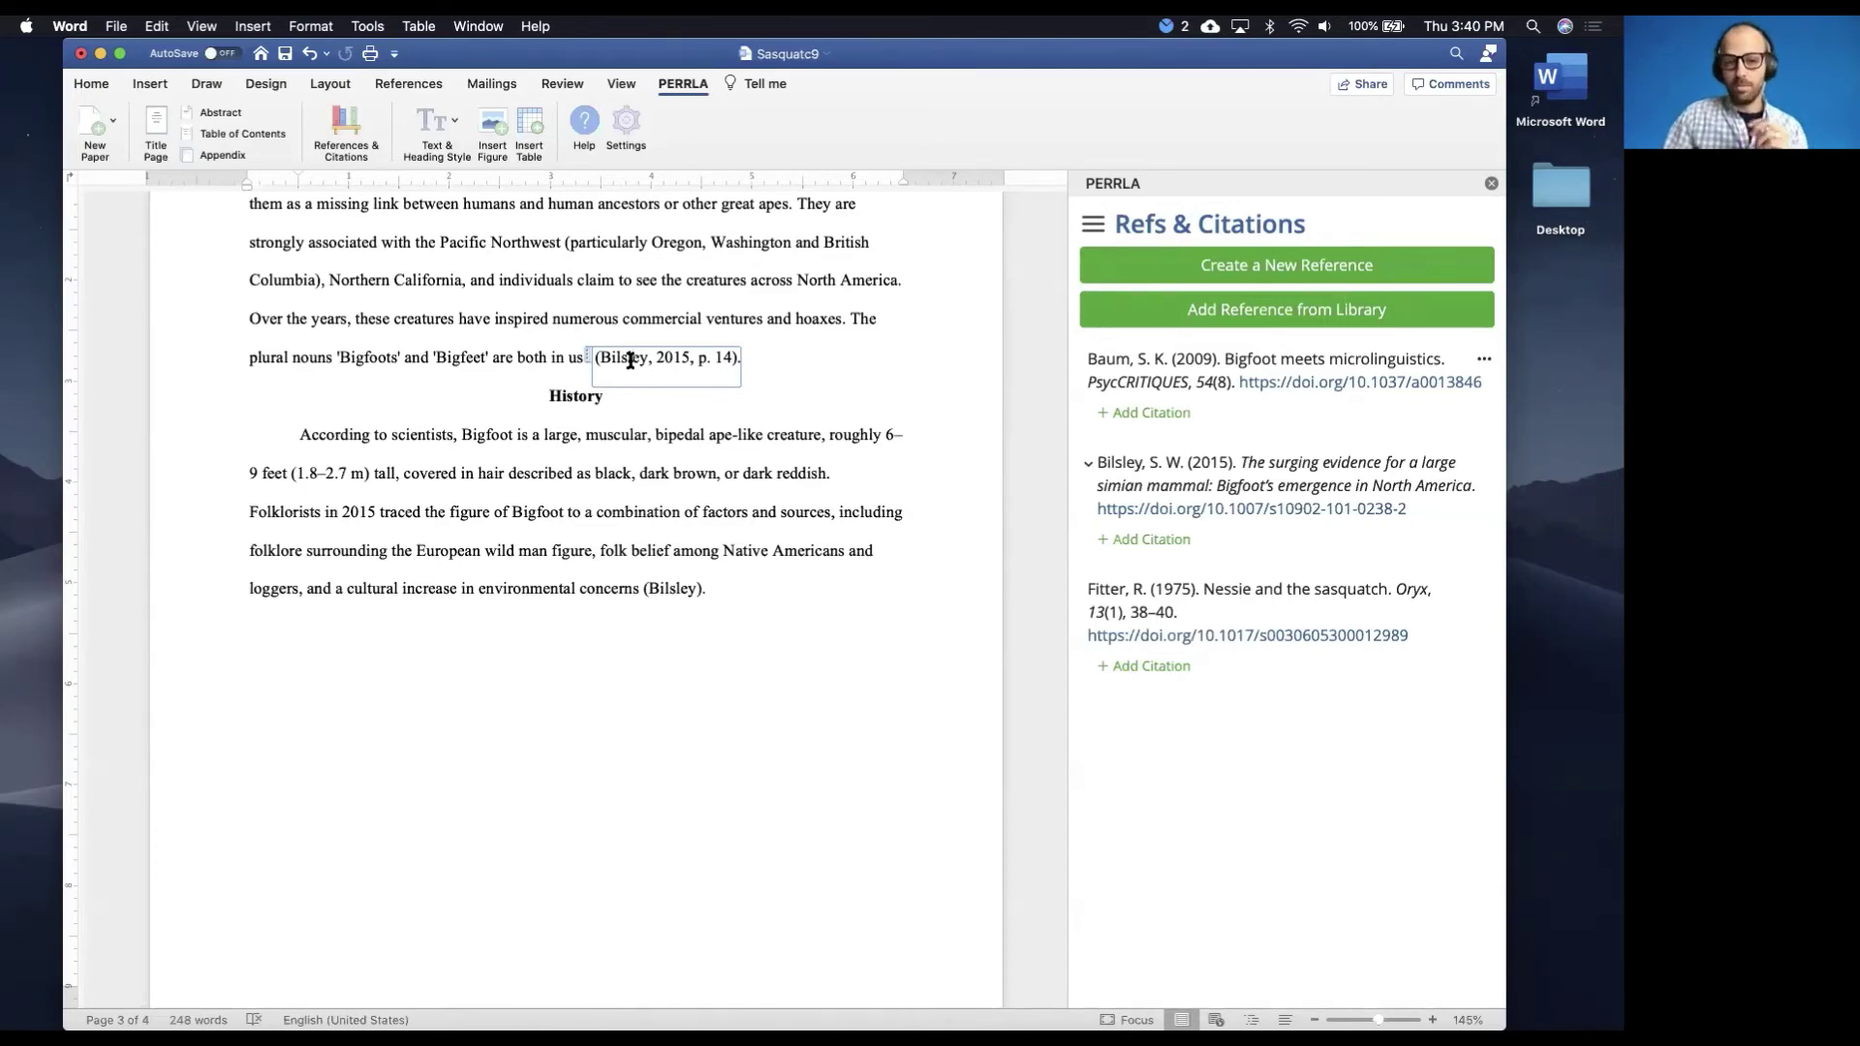
right_click(630, 360)
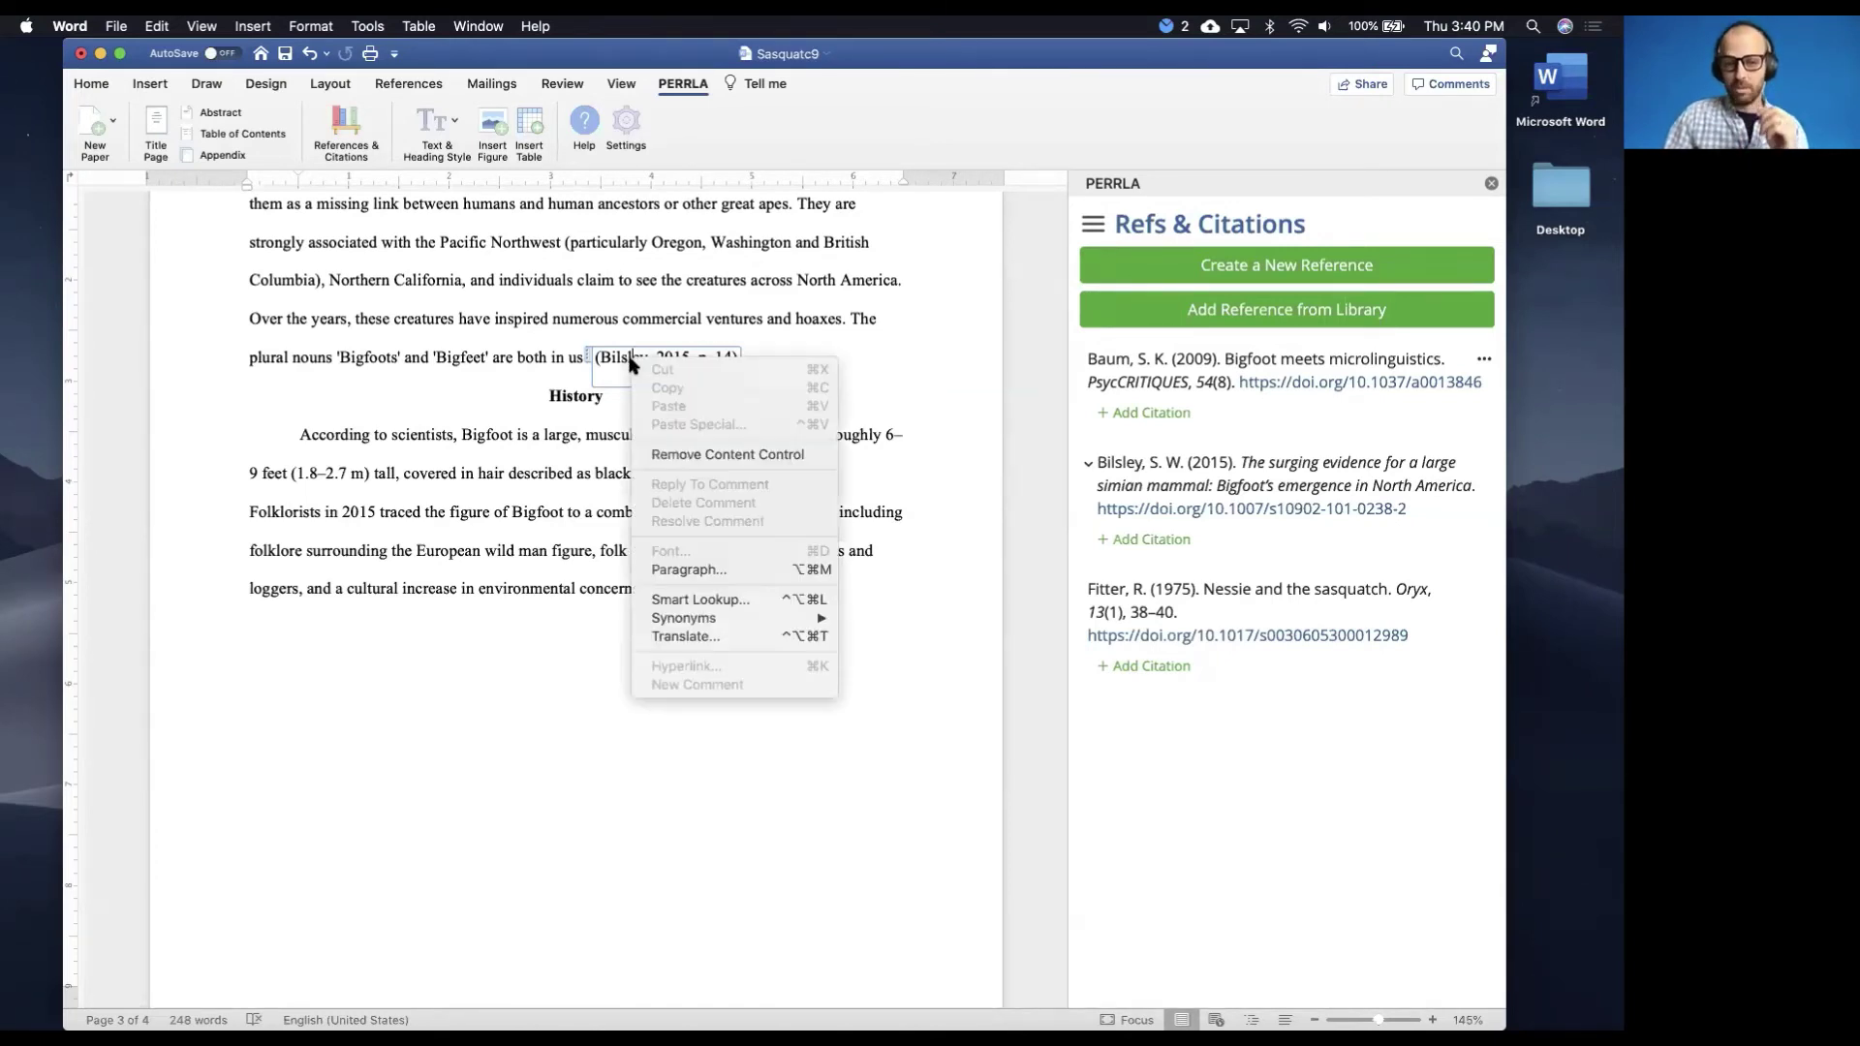
click(698, 455)
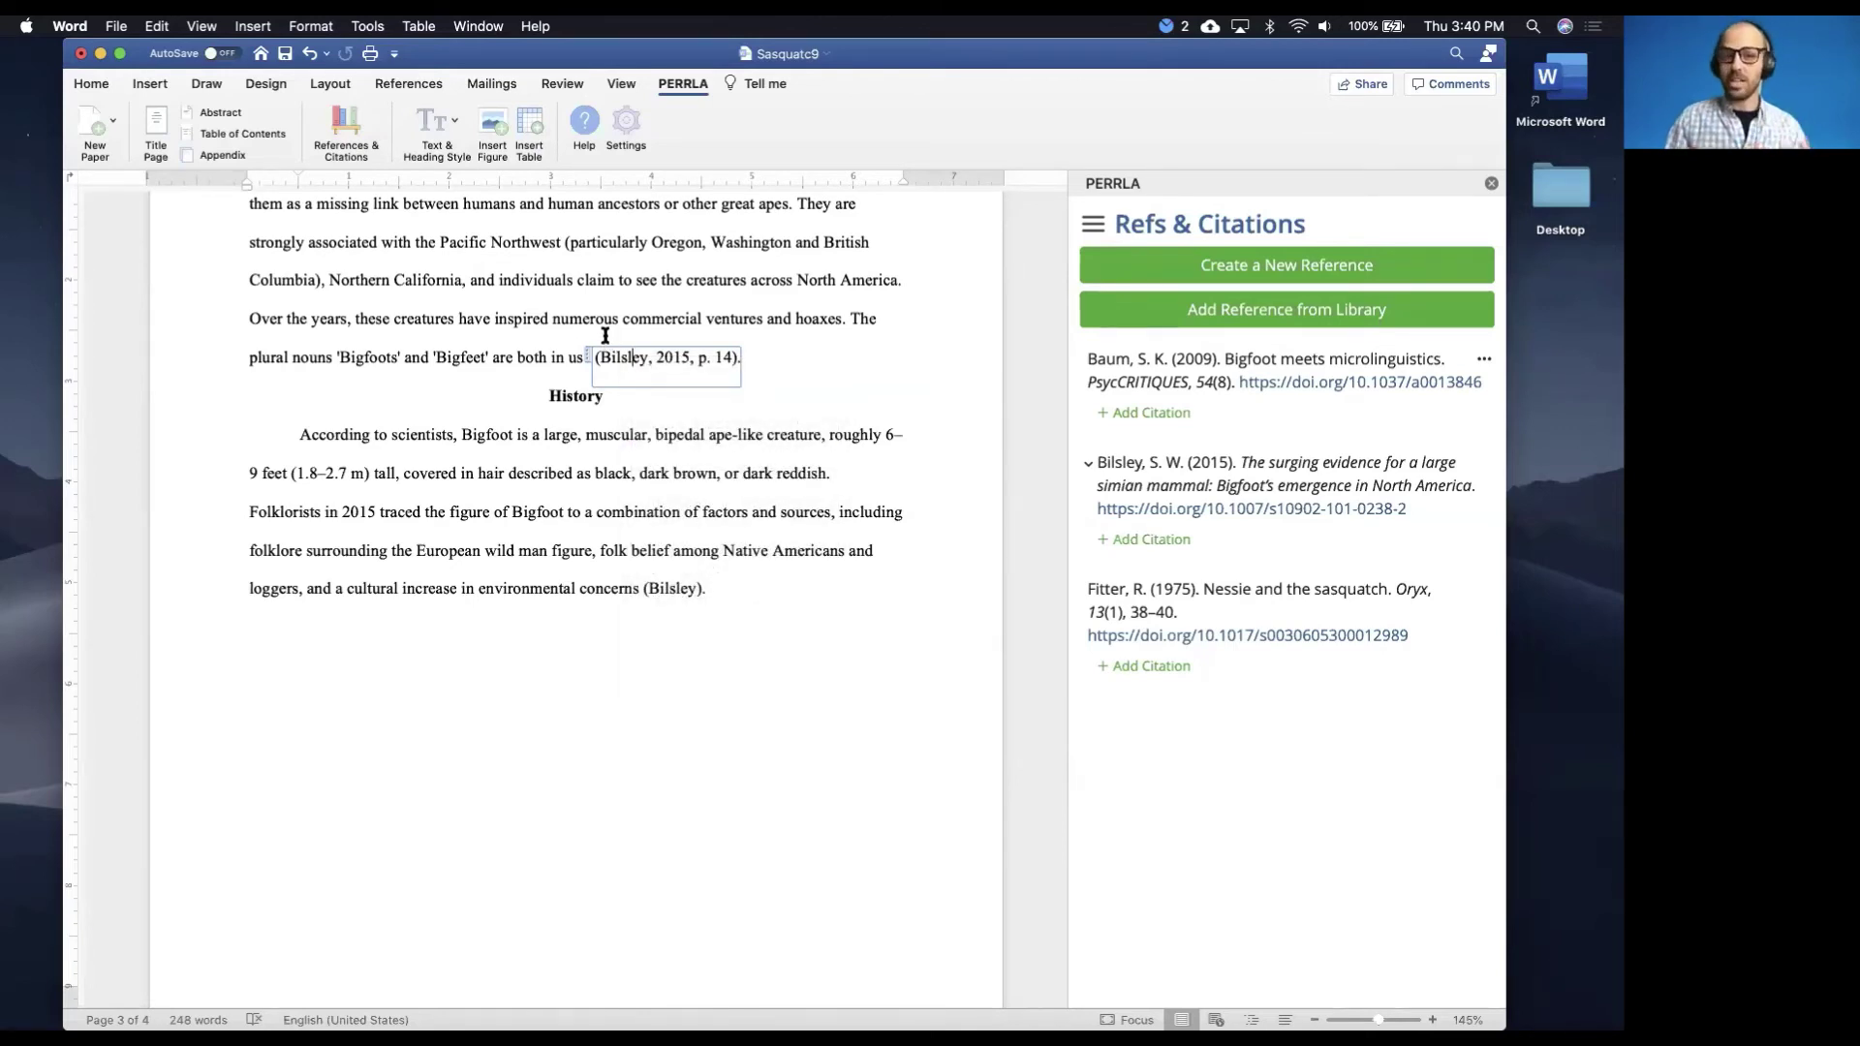
Select the whole paper and look at the option for removing its content controls, leaving it unused
key(super+a)
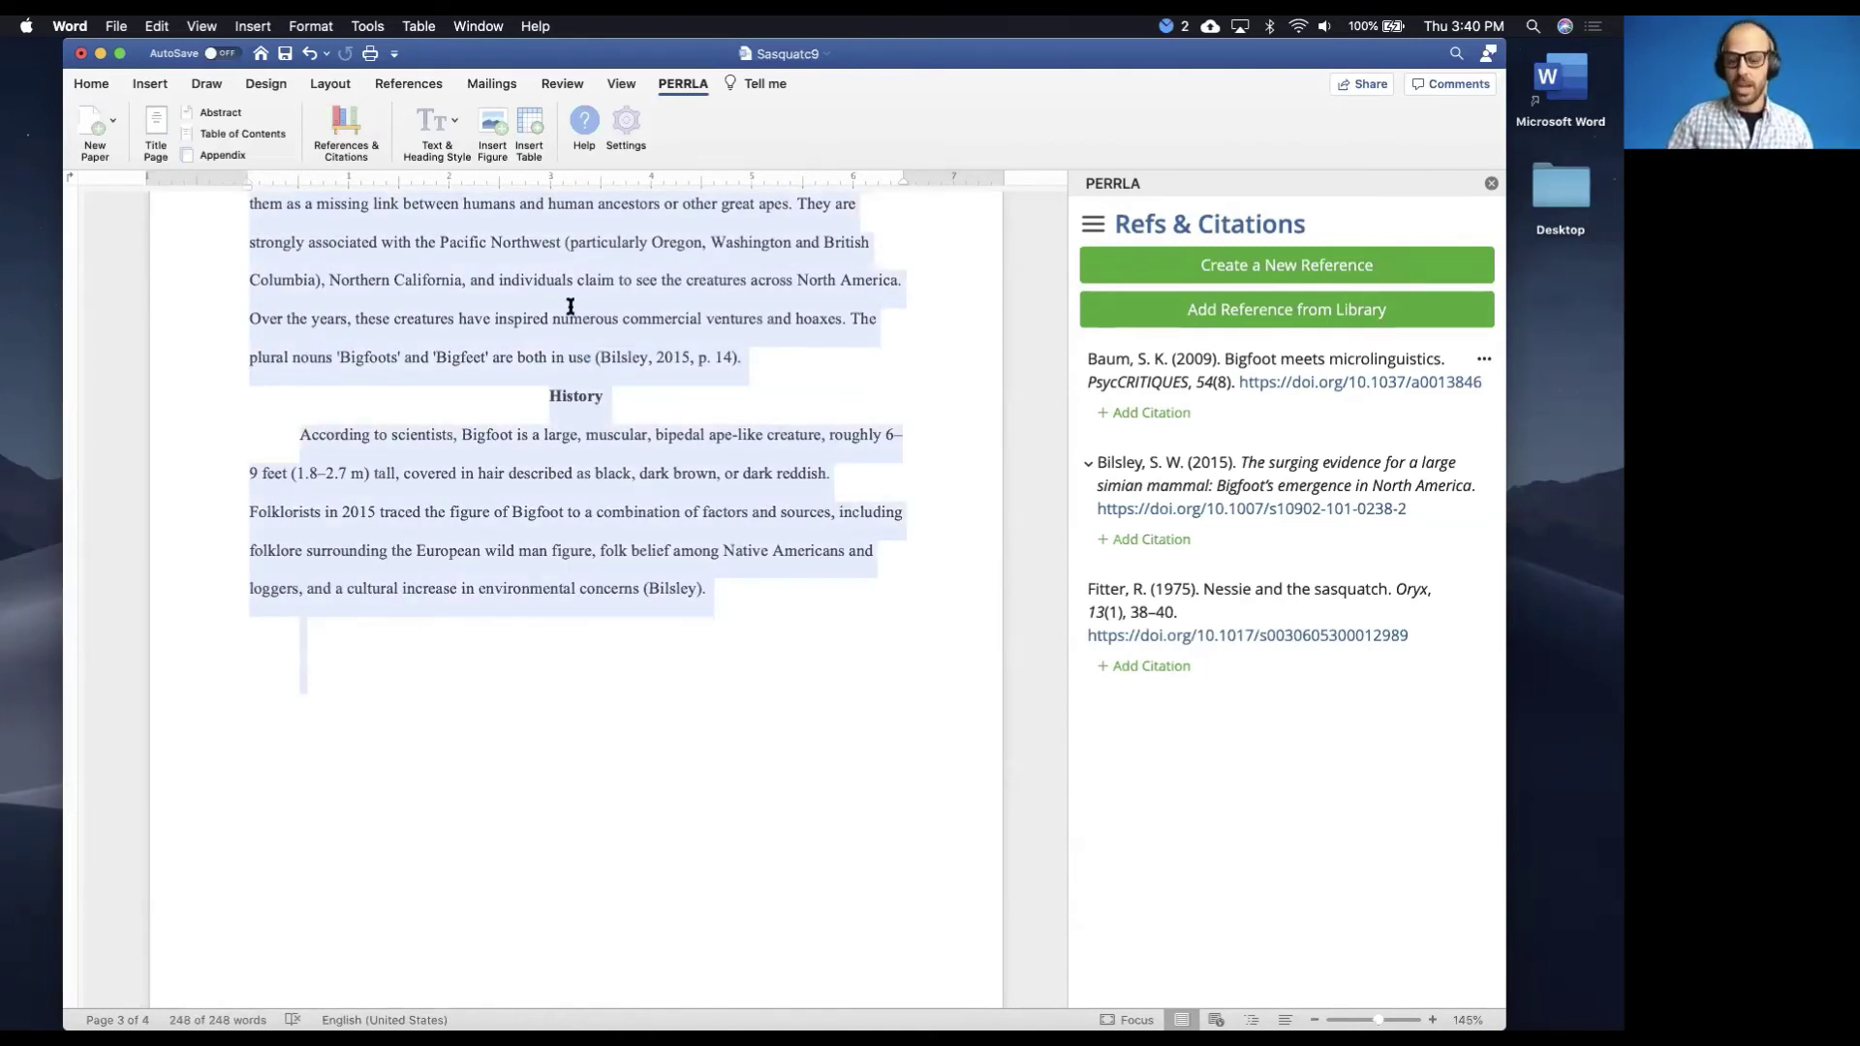
right_click(570, 306)
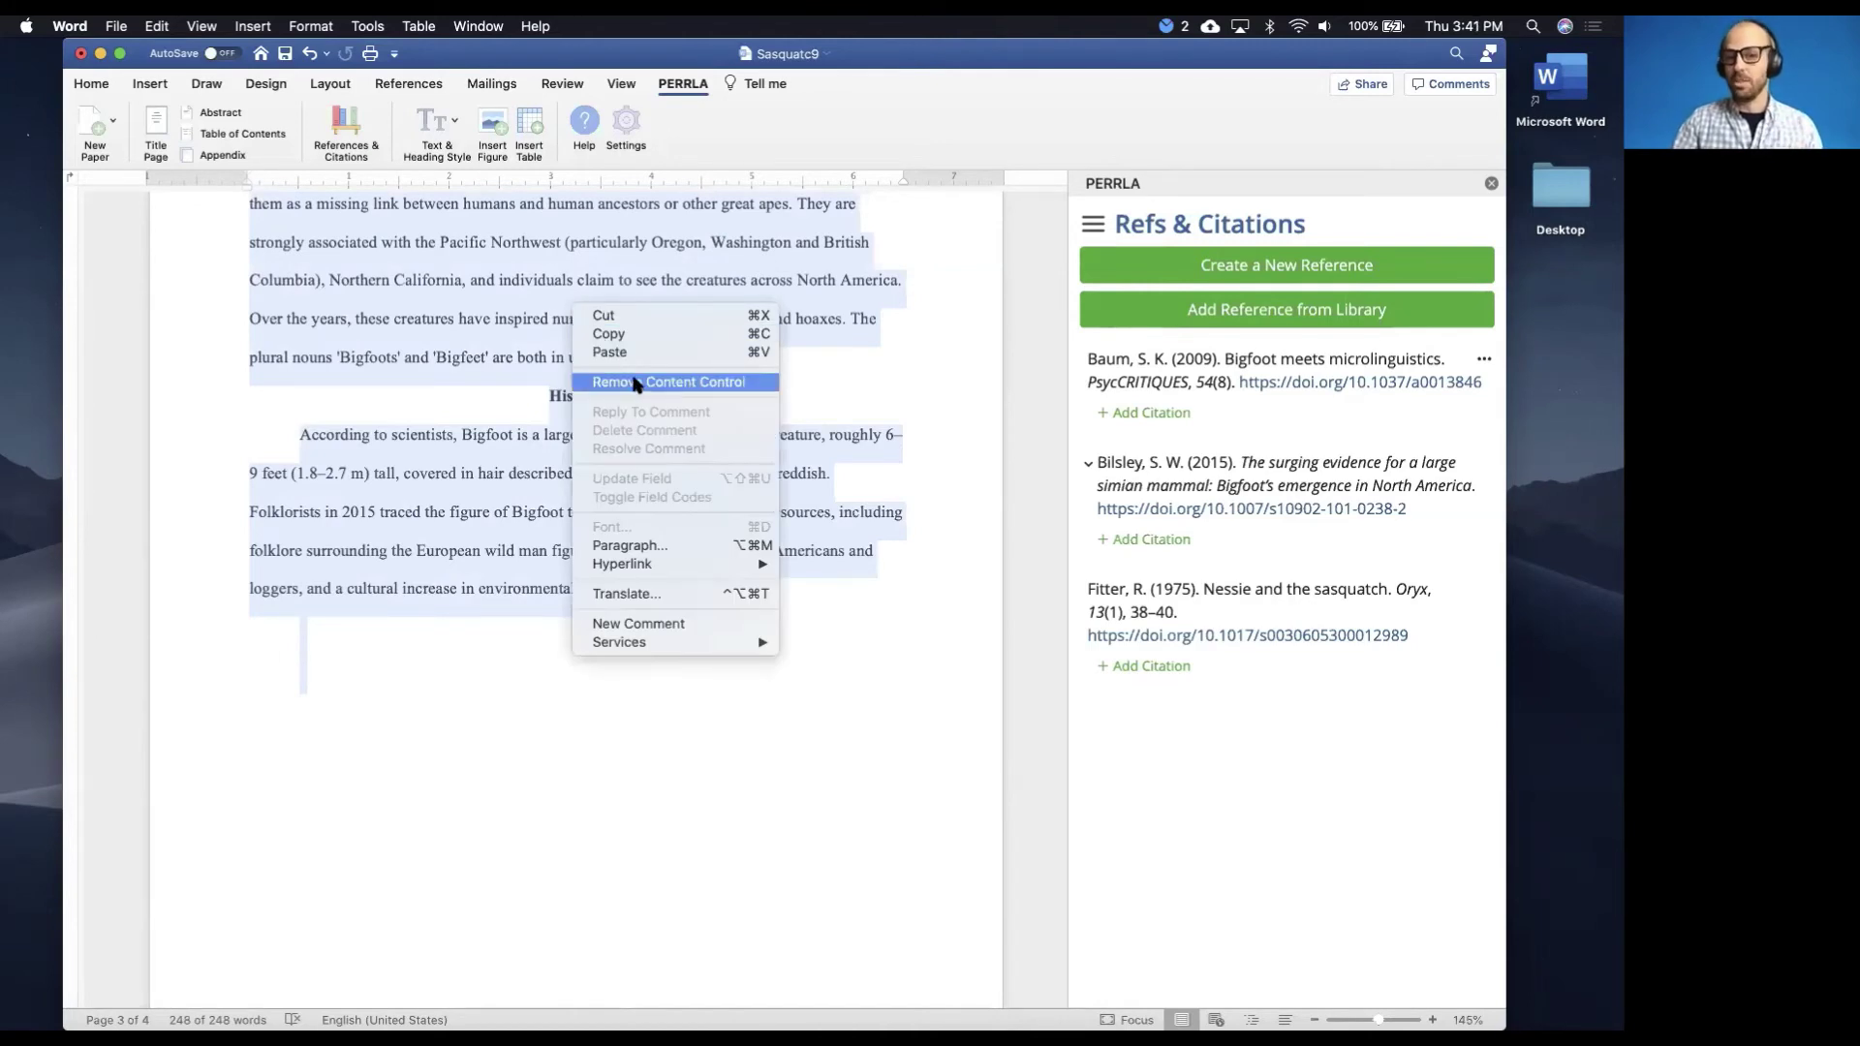
click(860, 329)
click(886, 323)
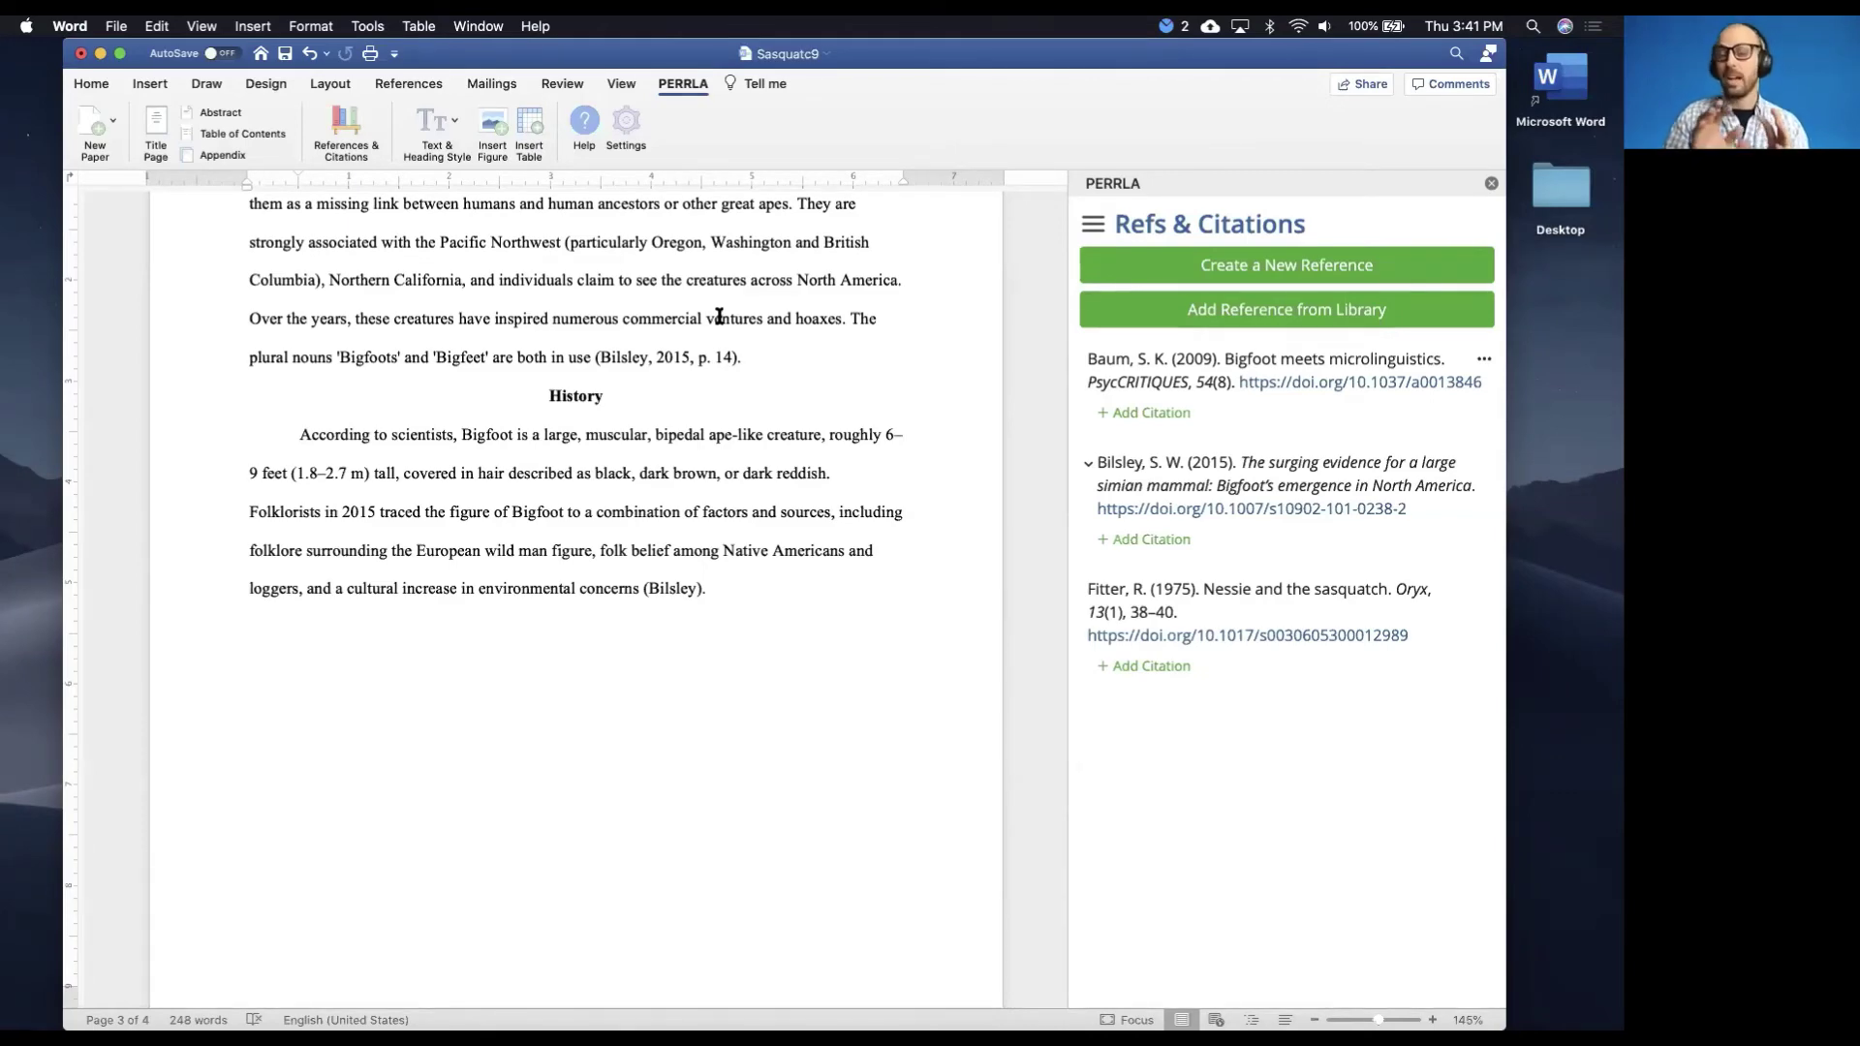
Look over the Sasquatch paper's third page and switch to the Questions slide of the presentation
scroll(719, 316, up, 15)
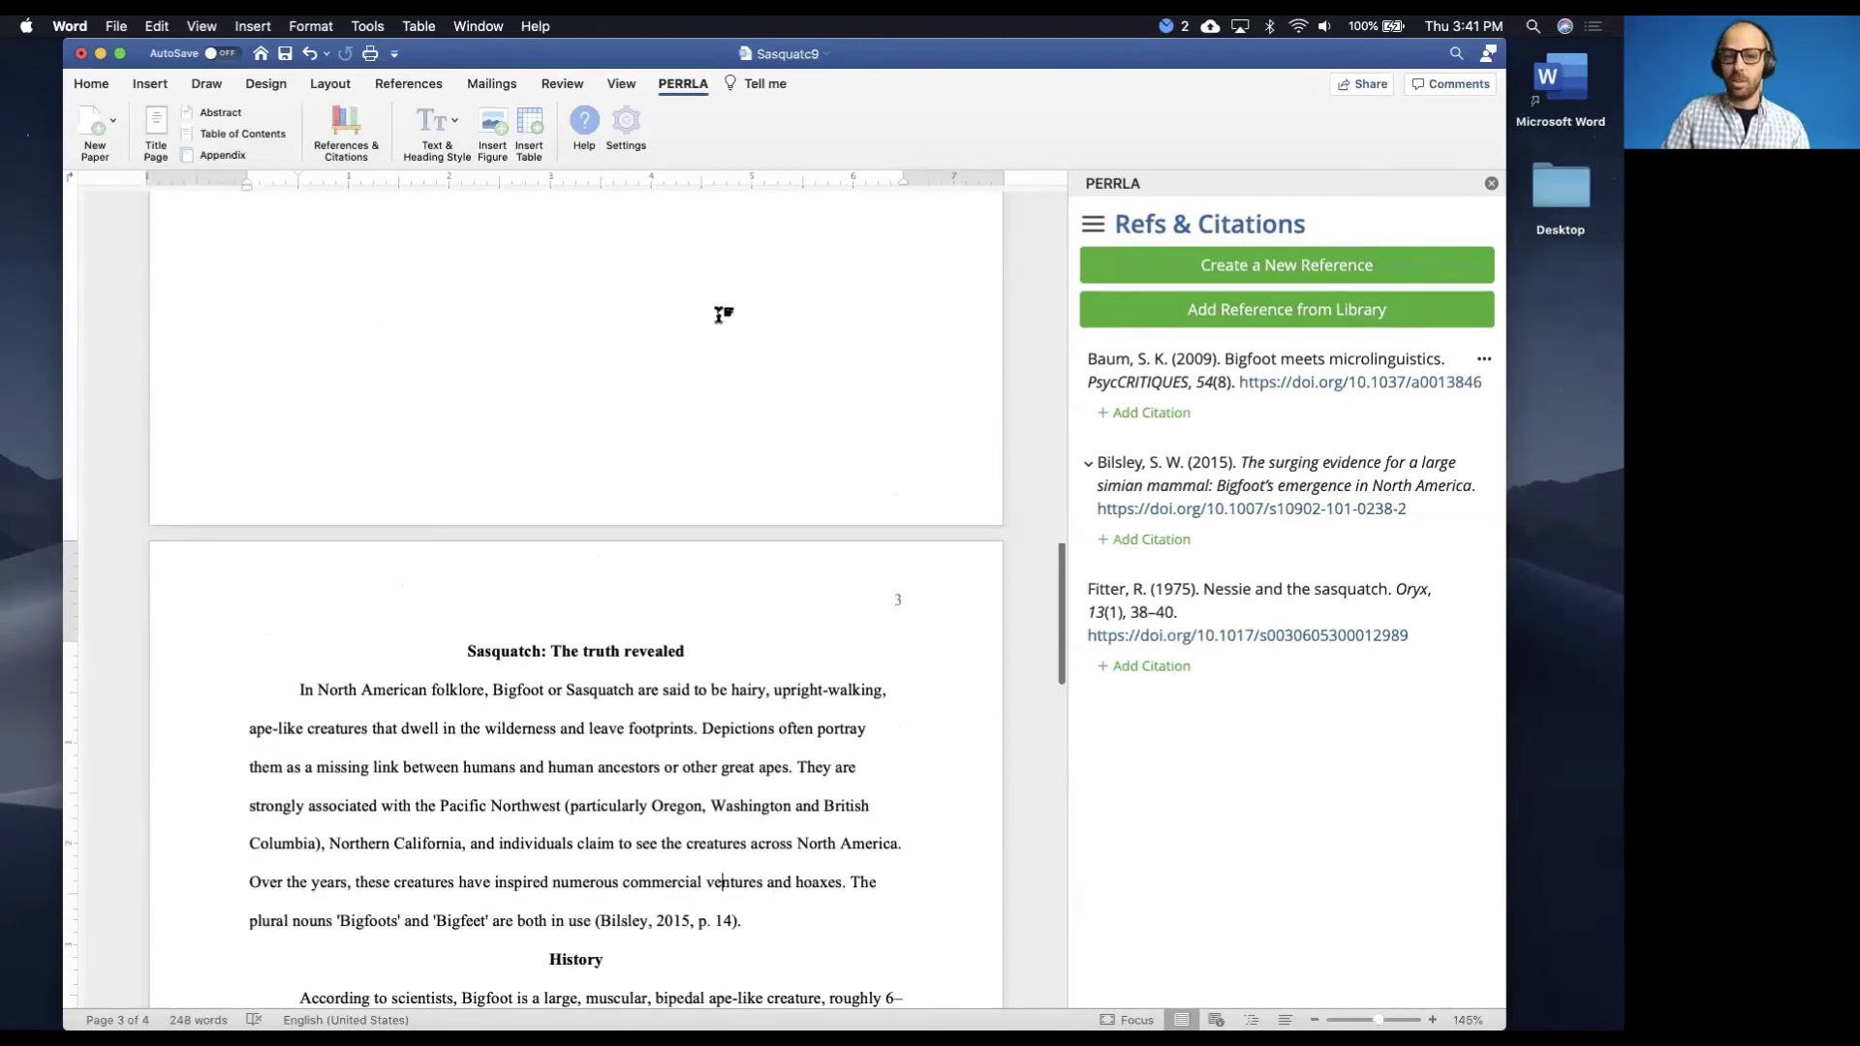
scroll(719, 316, down, 15)
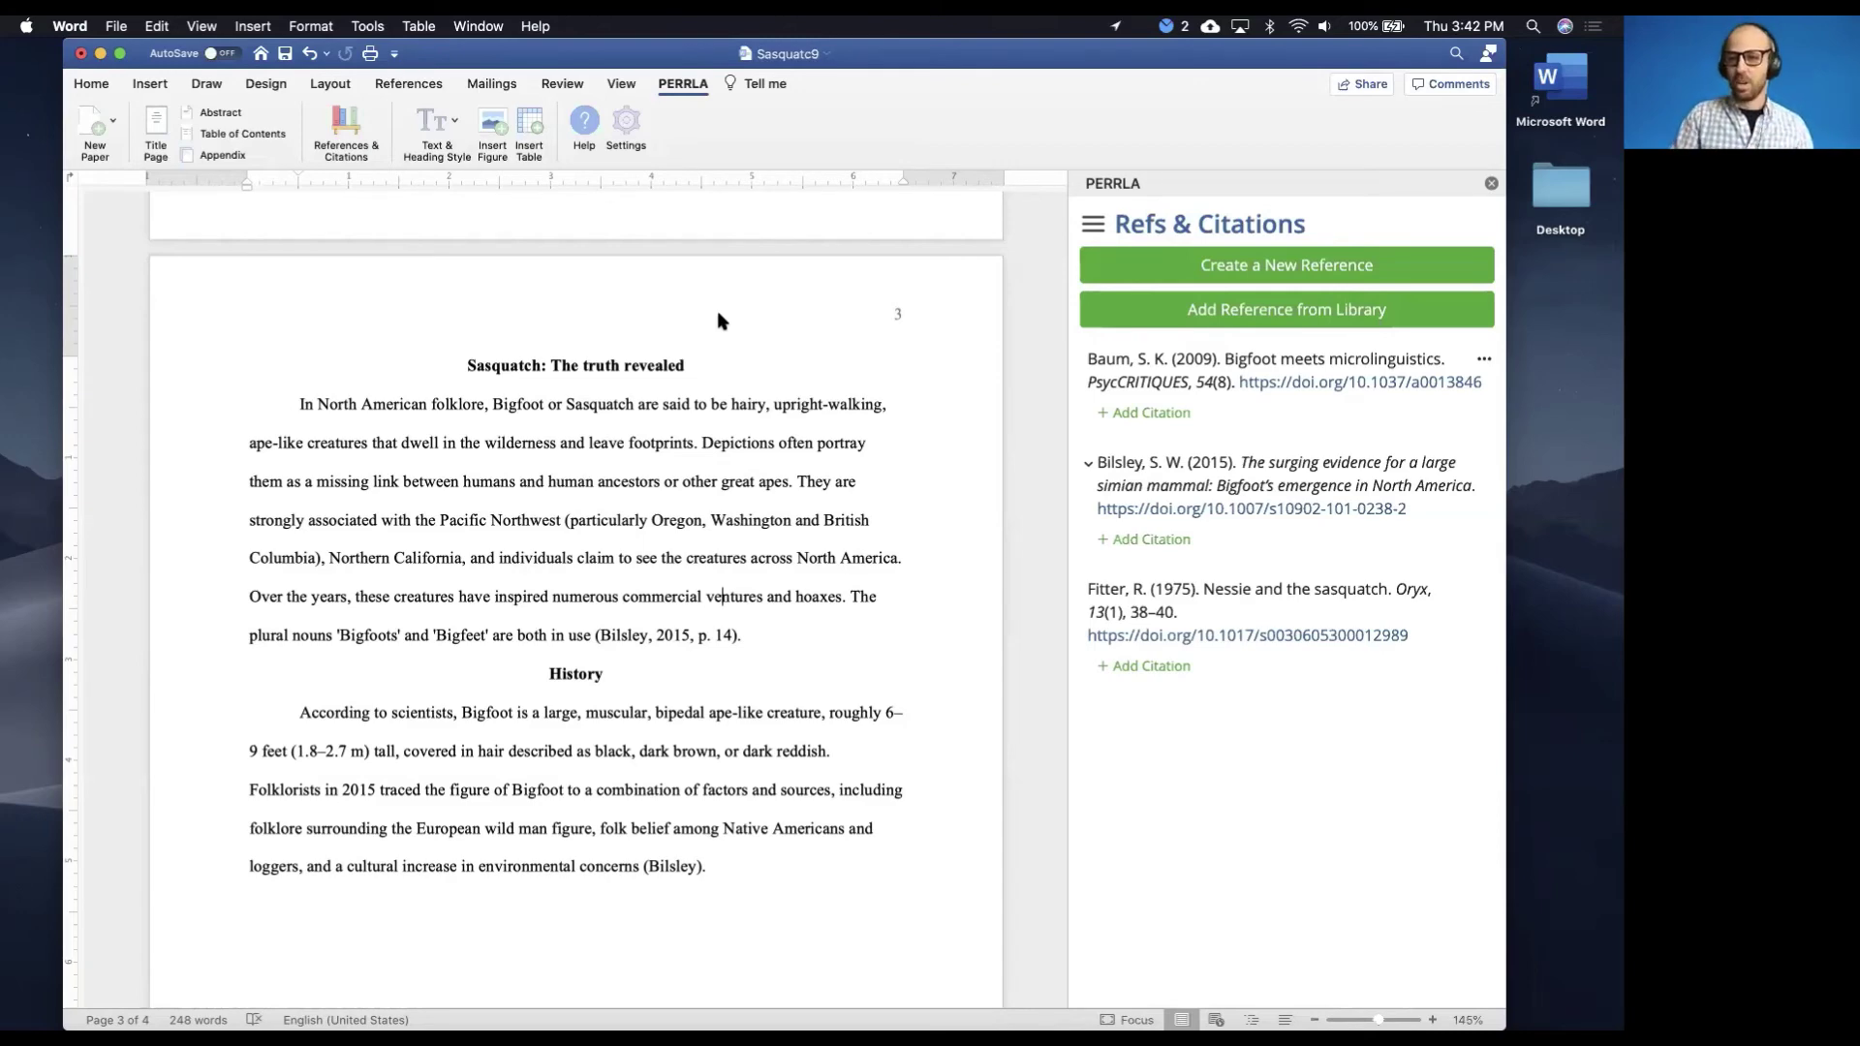
key(ctrl+Right)
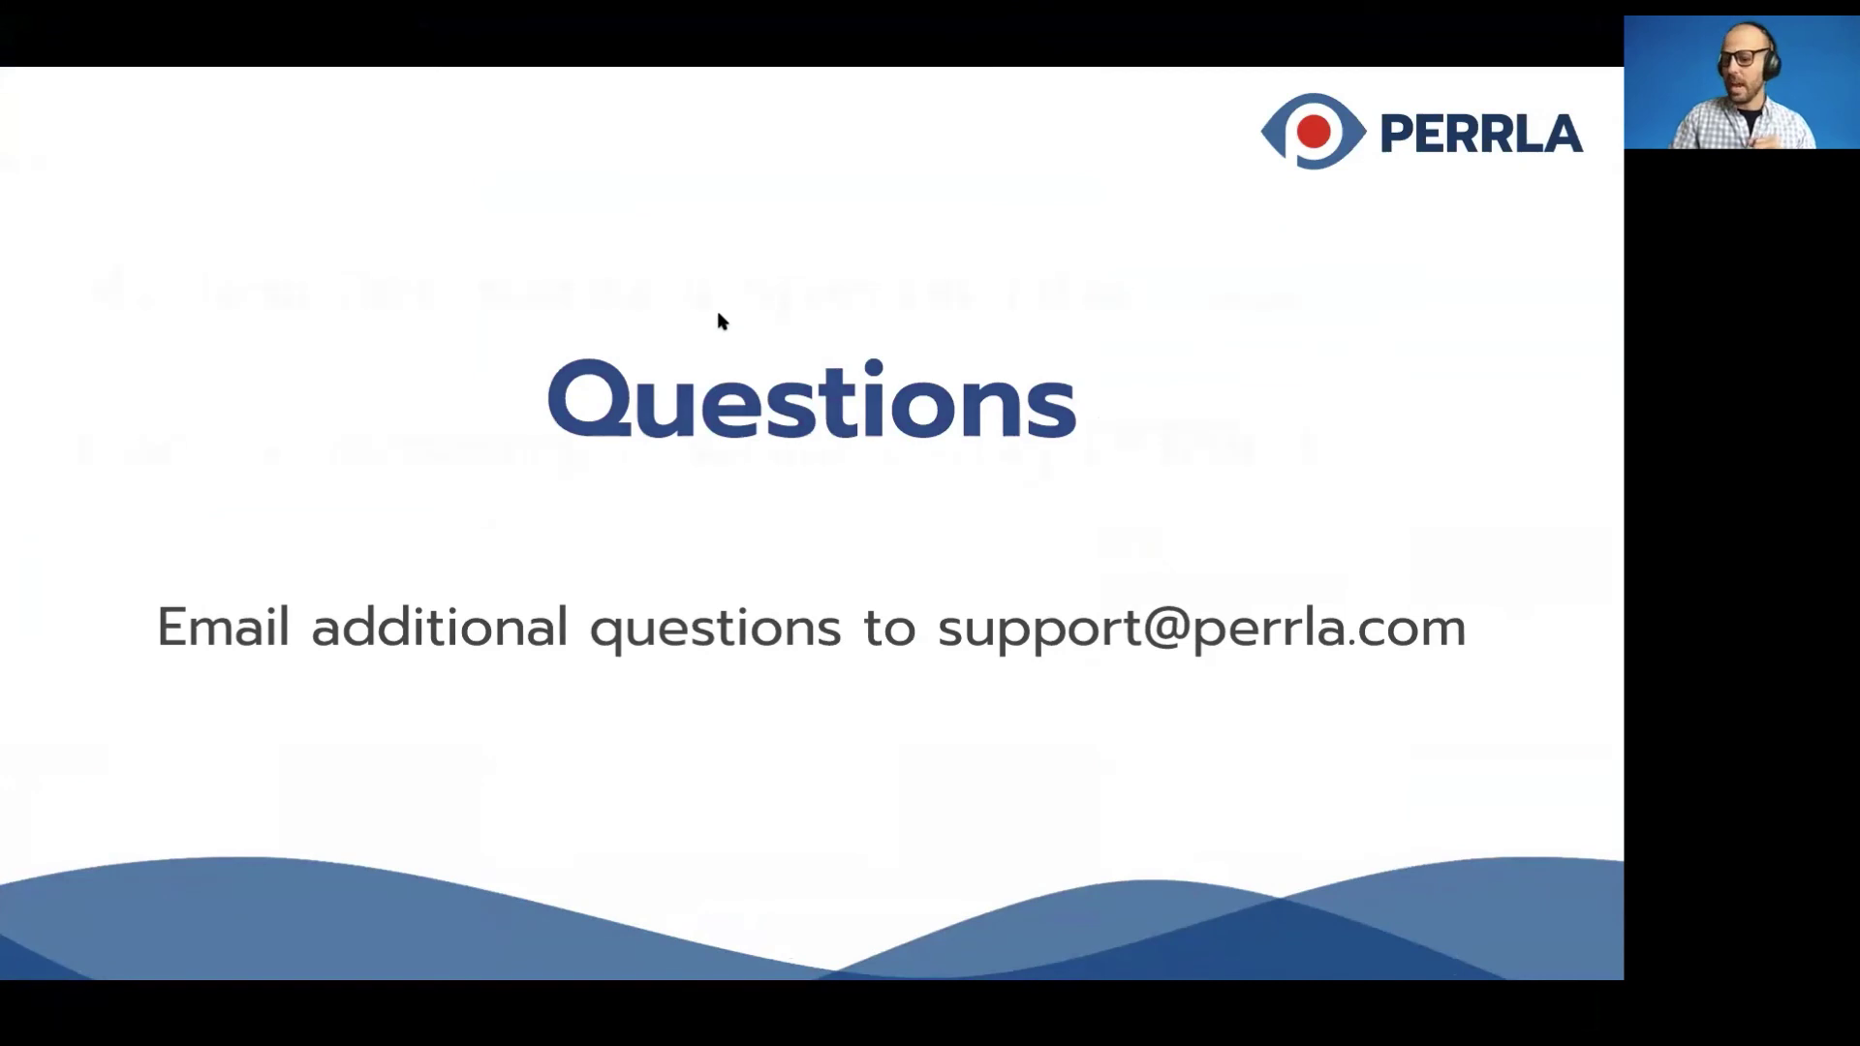
key(Right)
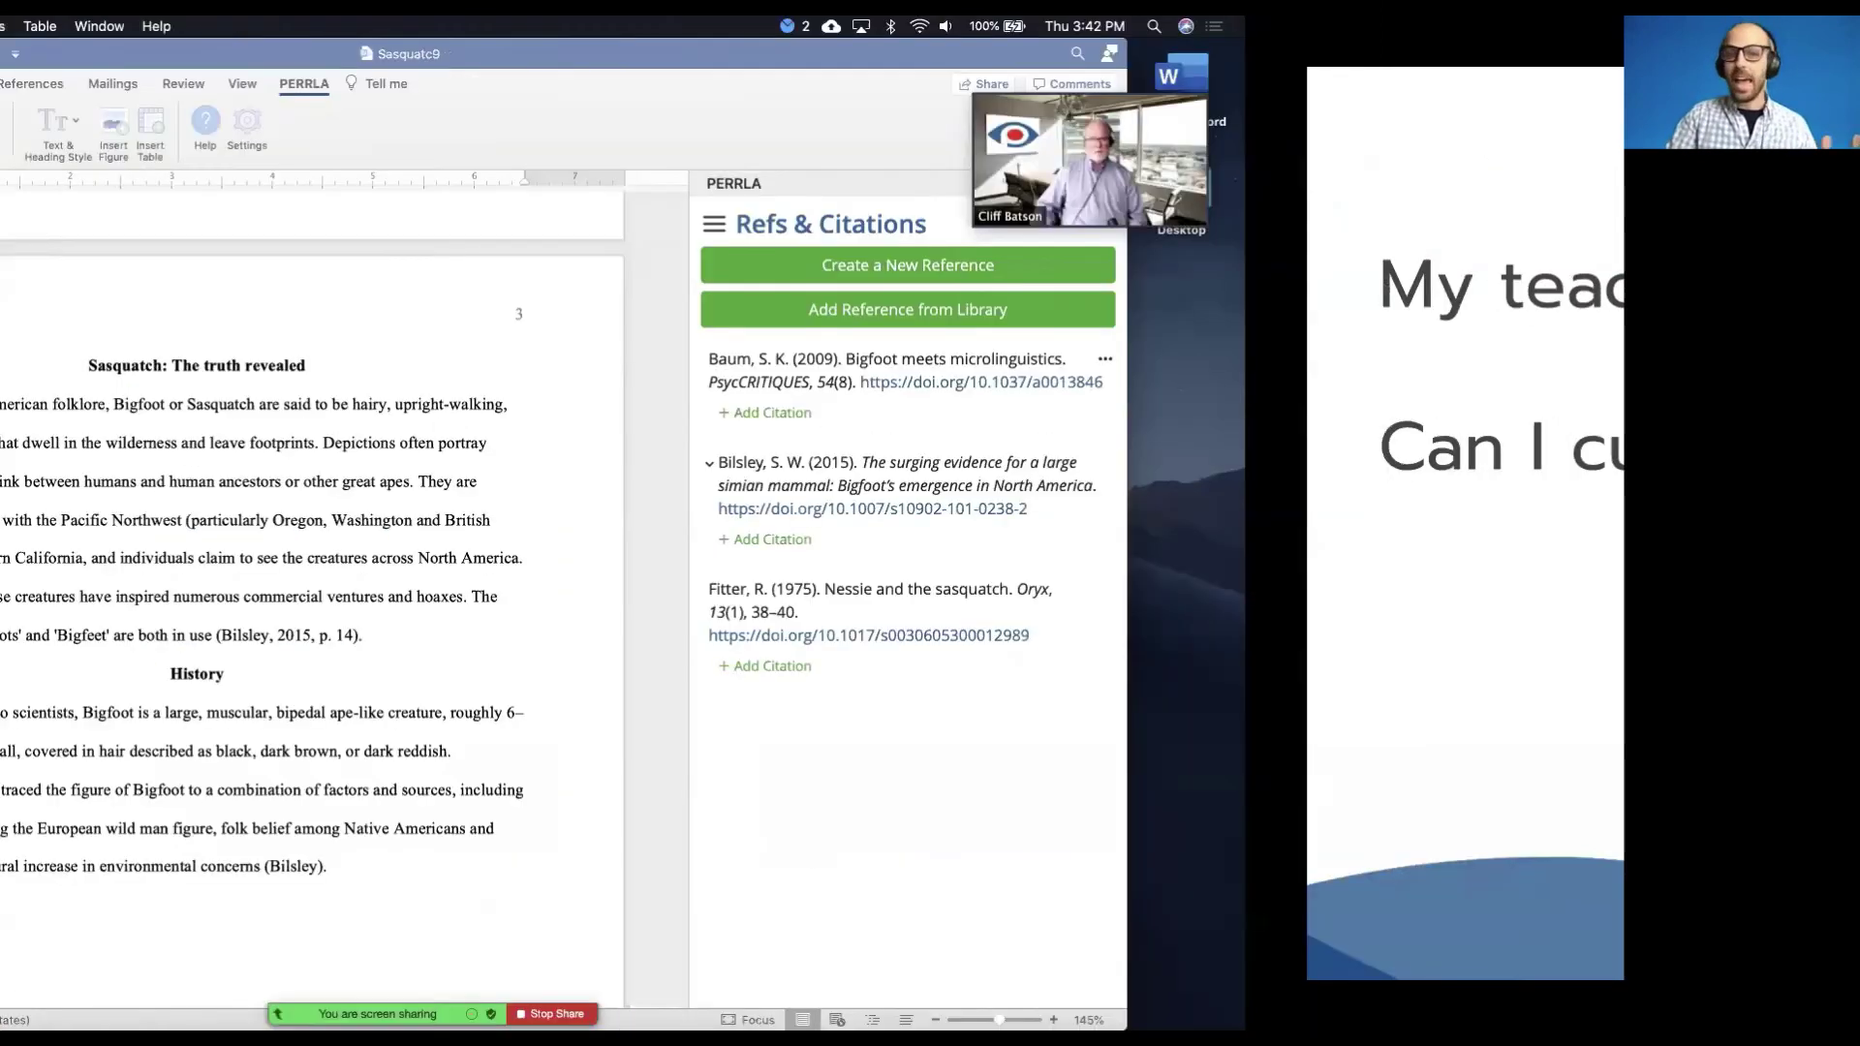
Go to the Sasquatch paper's title page and open its PERRLA title page details for review, dismissing the customizing banner
scroll(668, 538, up, 15)
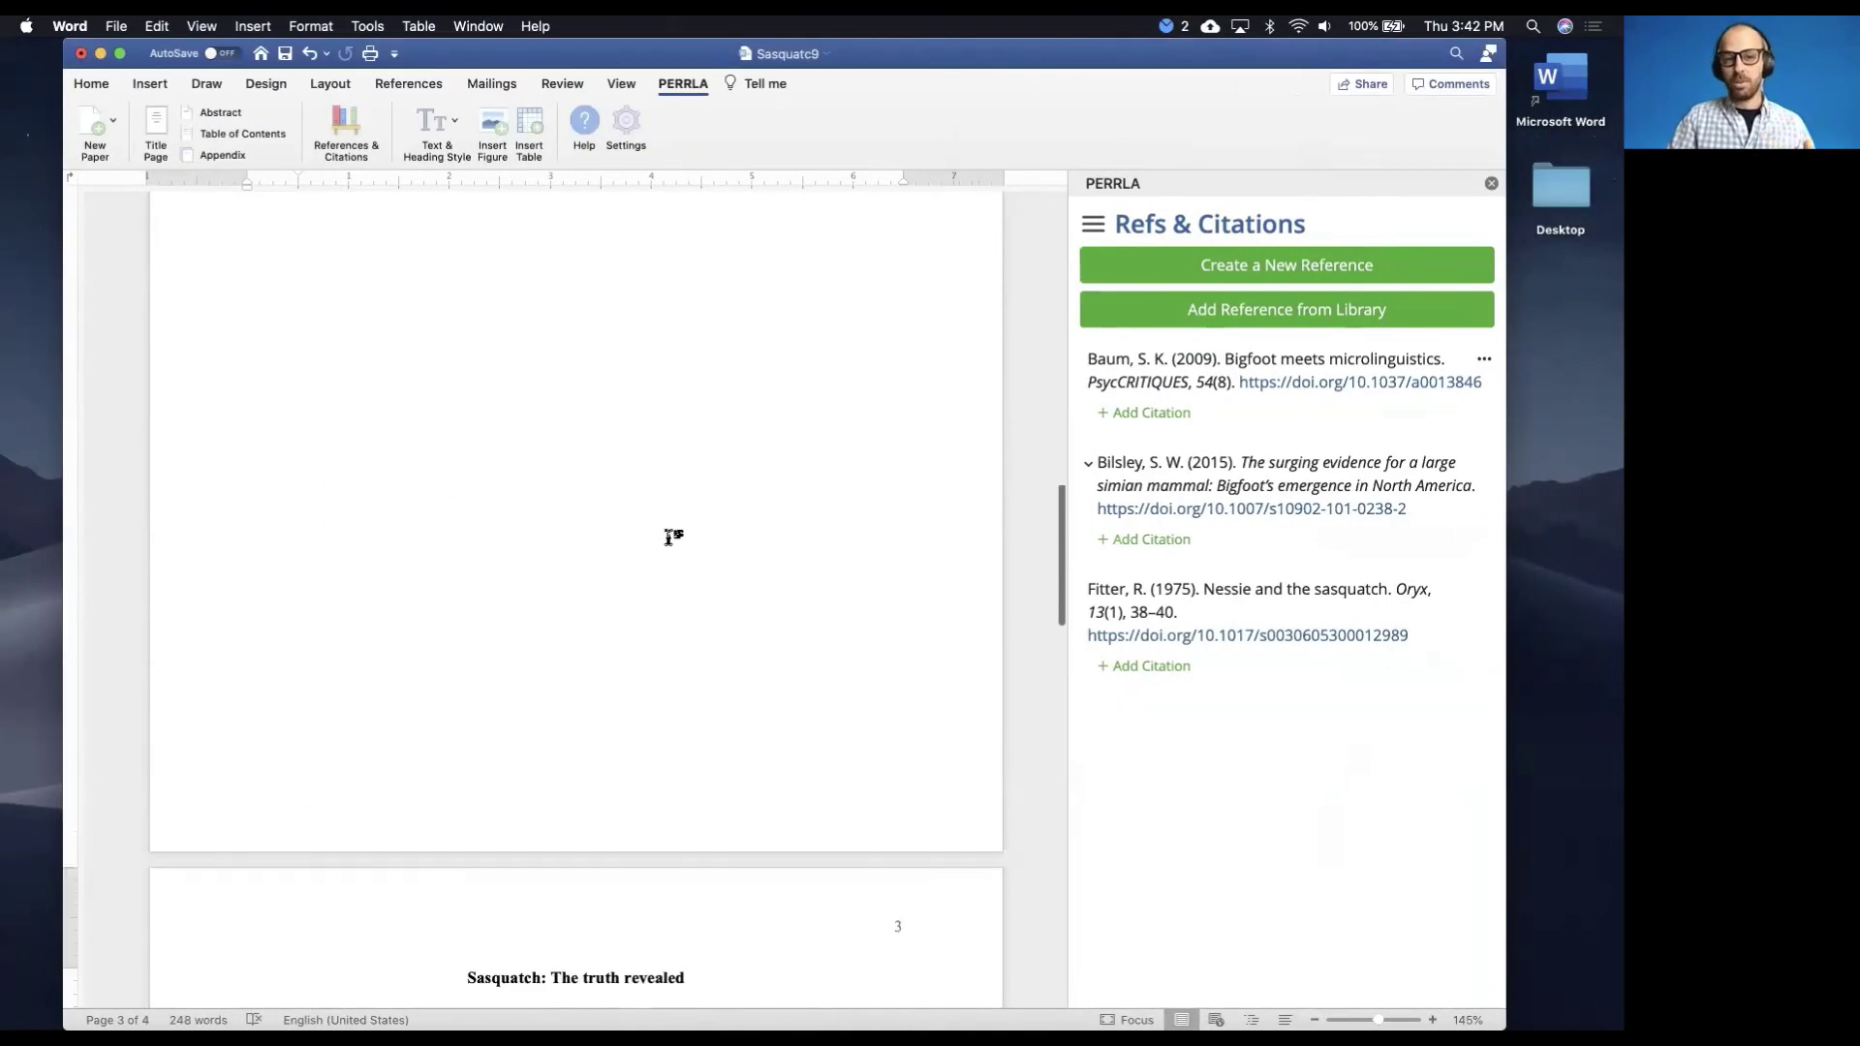
click(638, 354)
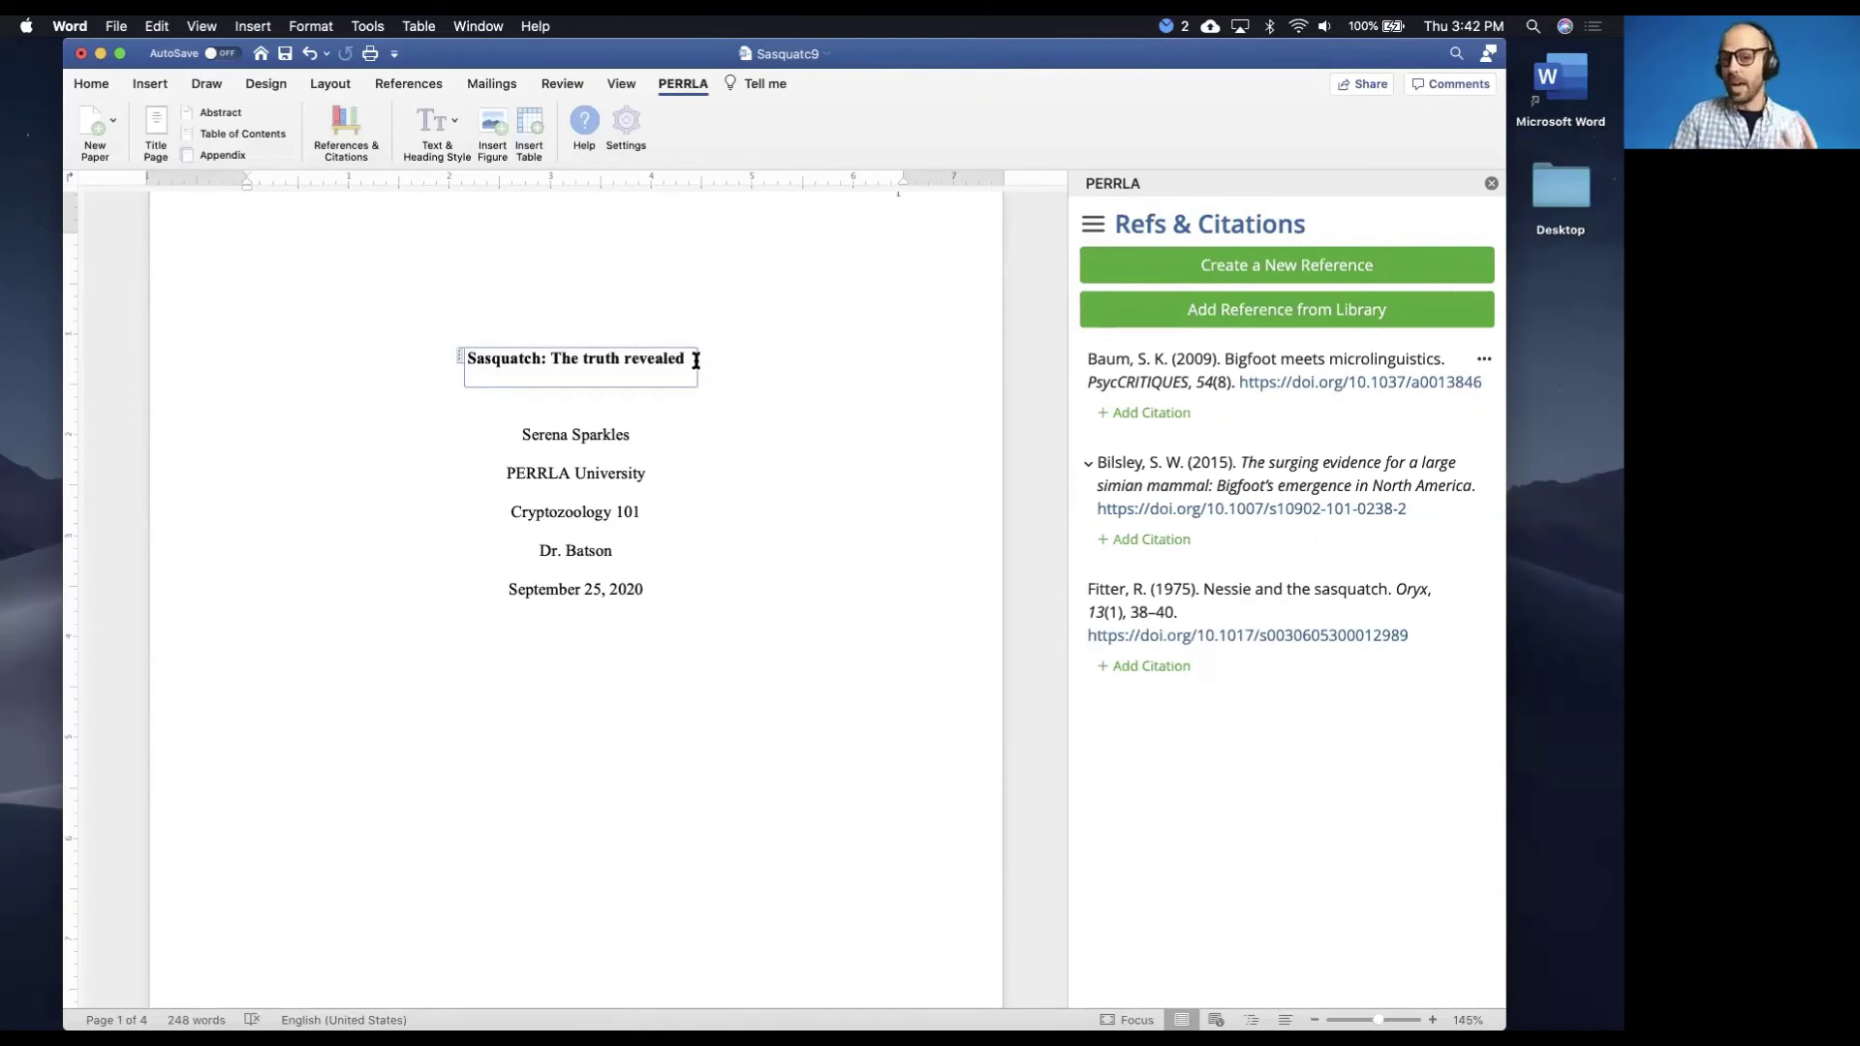
click(158, 133)
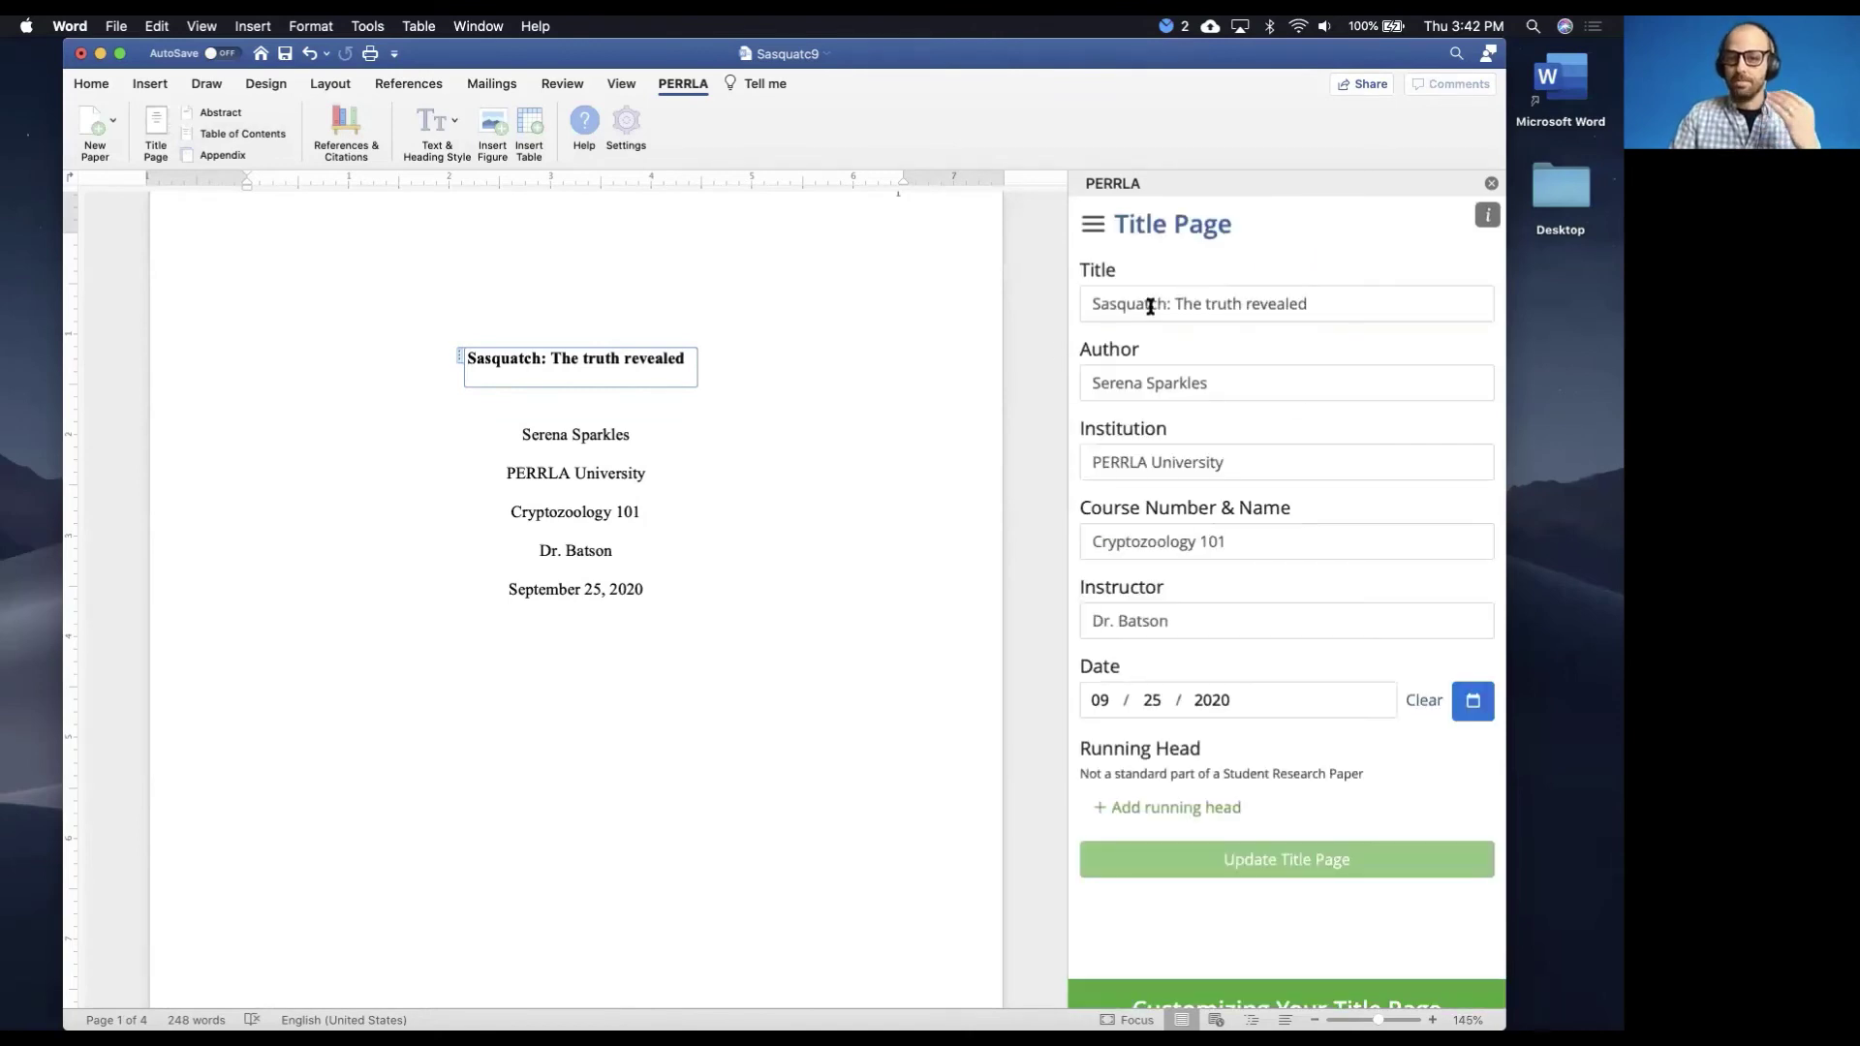
click(1344, 977)
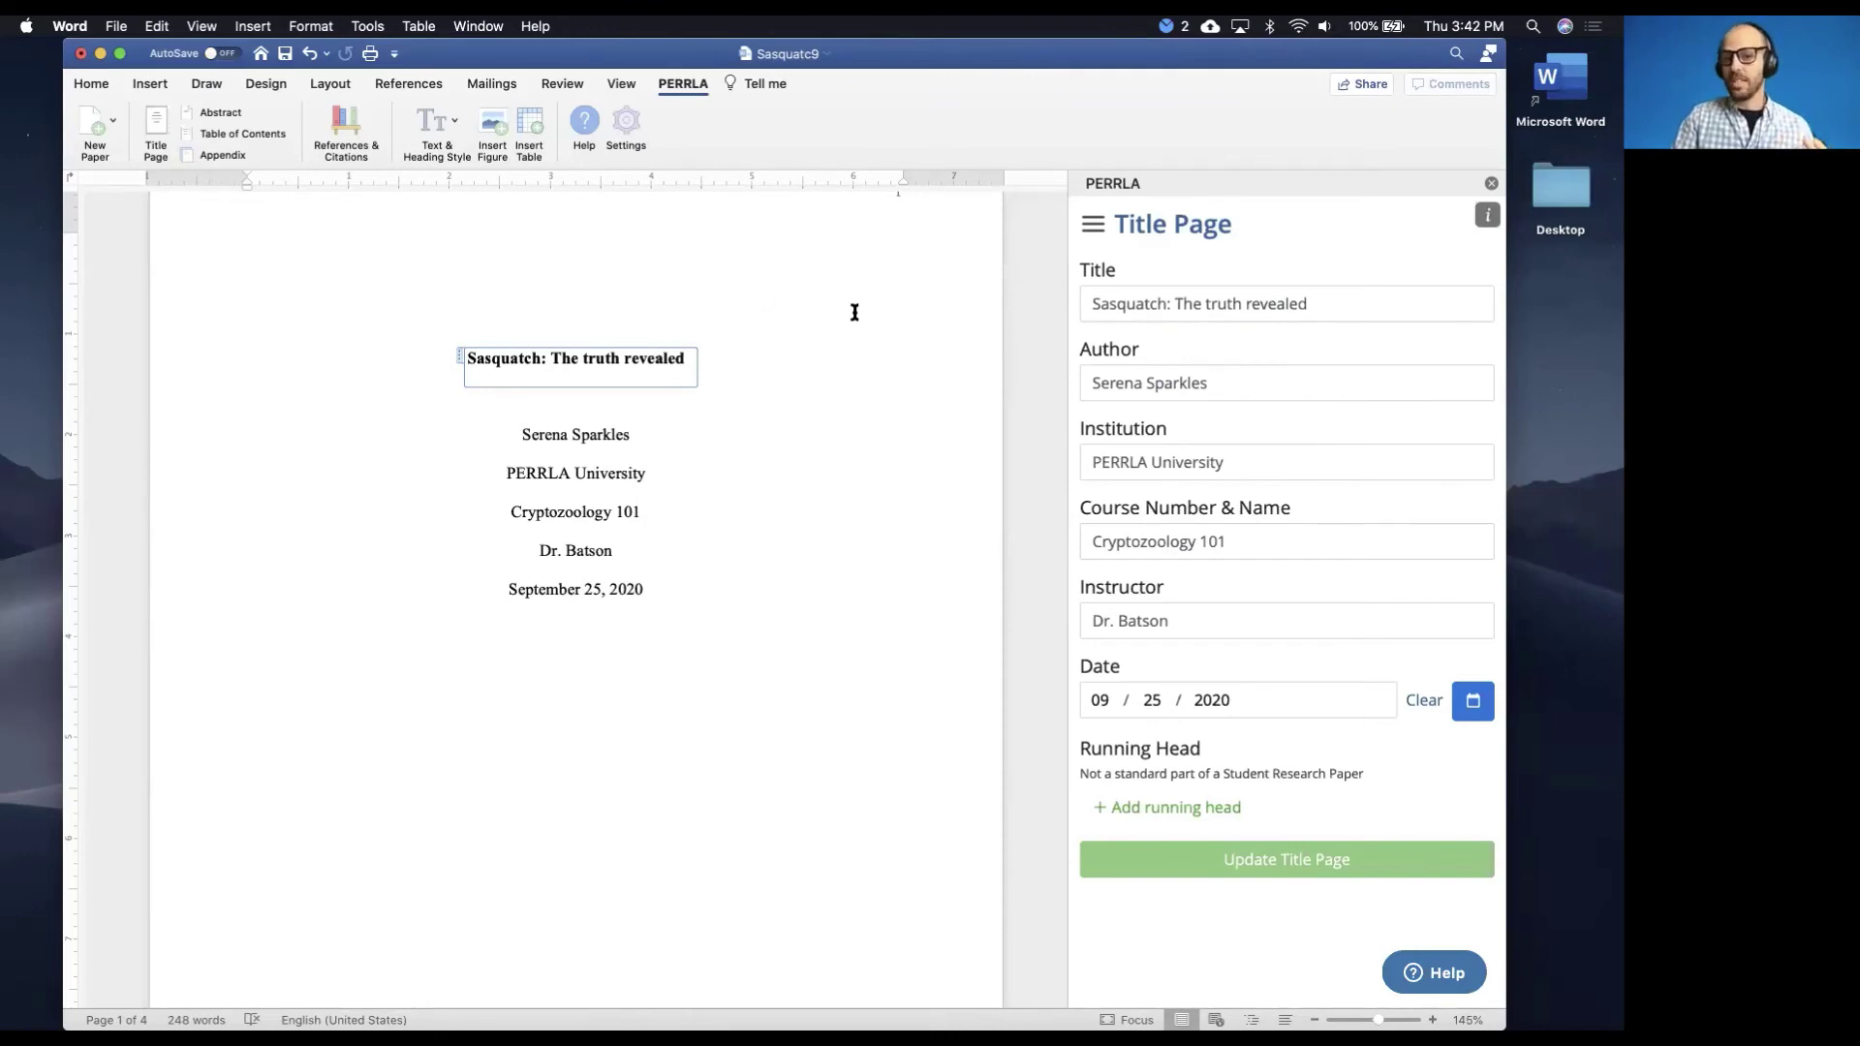
Add the statement "This is not plagiarized." a few lines below the date on the title page
click(655, 589)
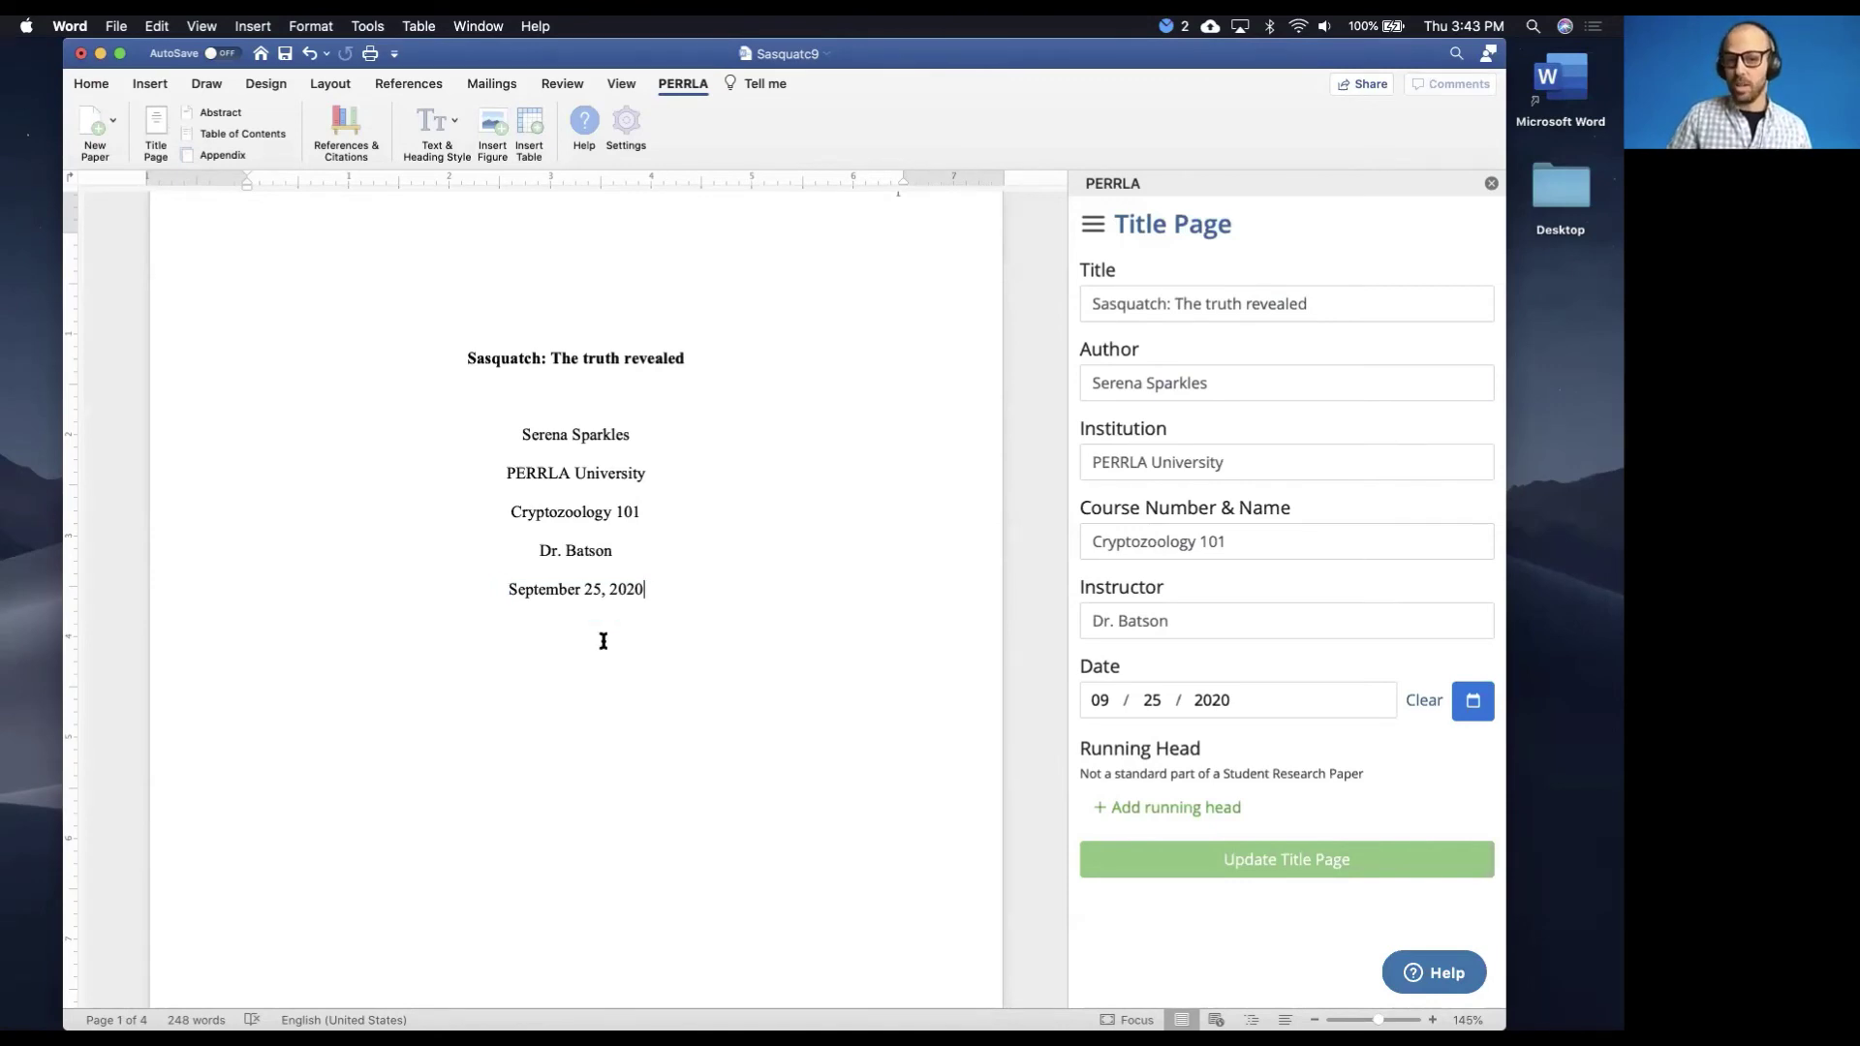
key(Return)
key(Return)
key(Return)
text(T)
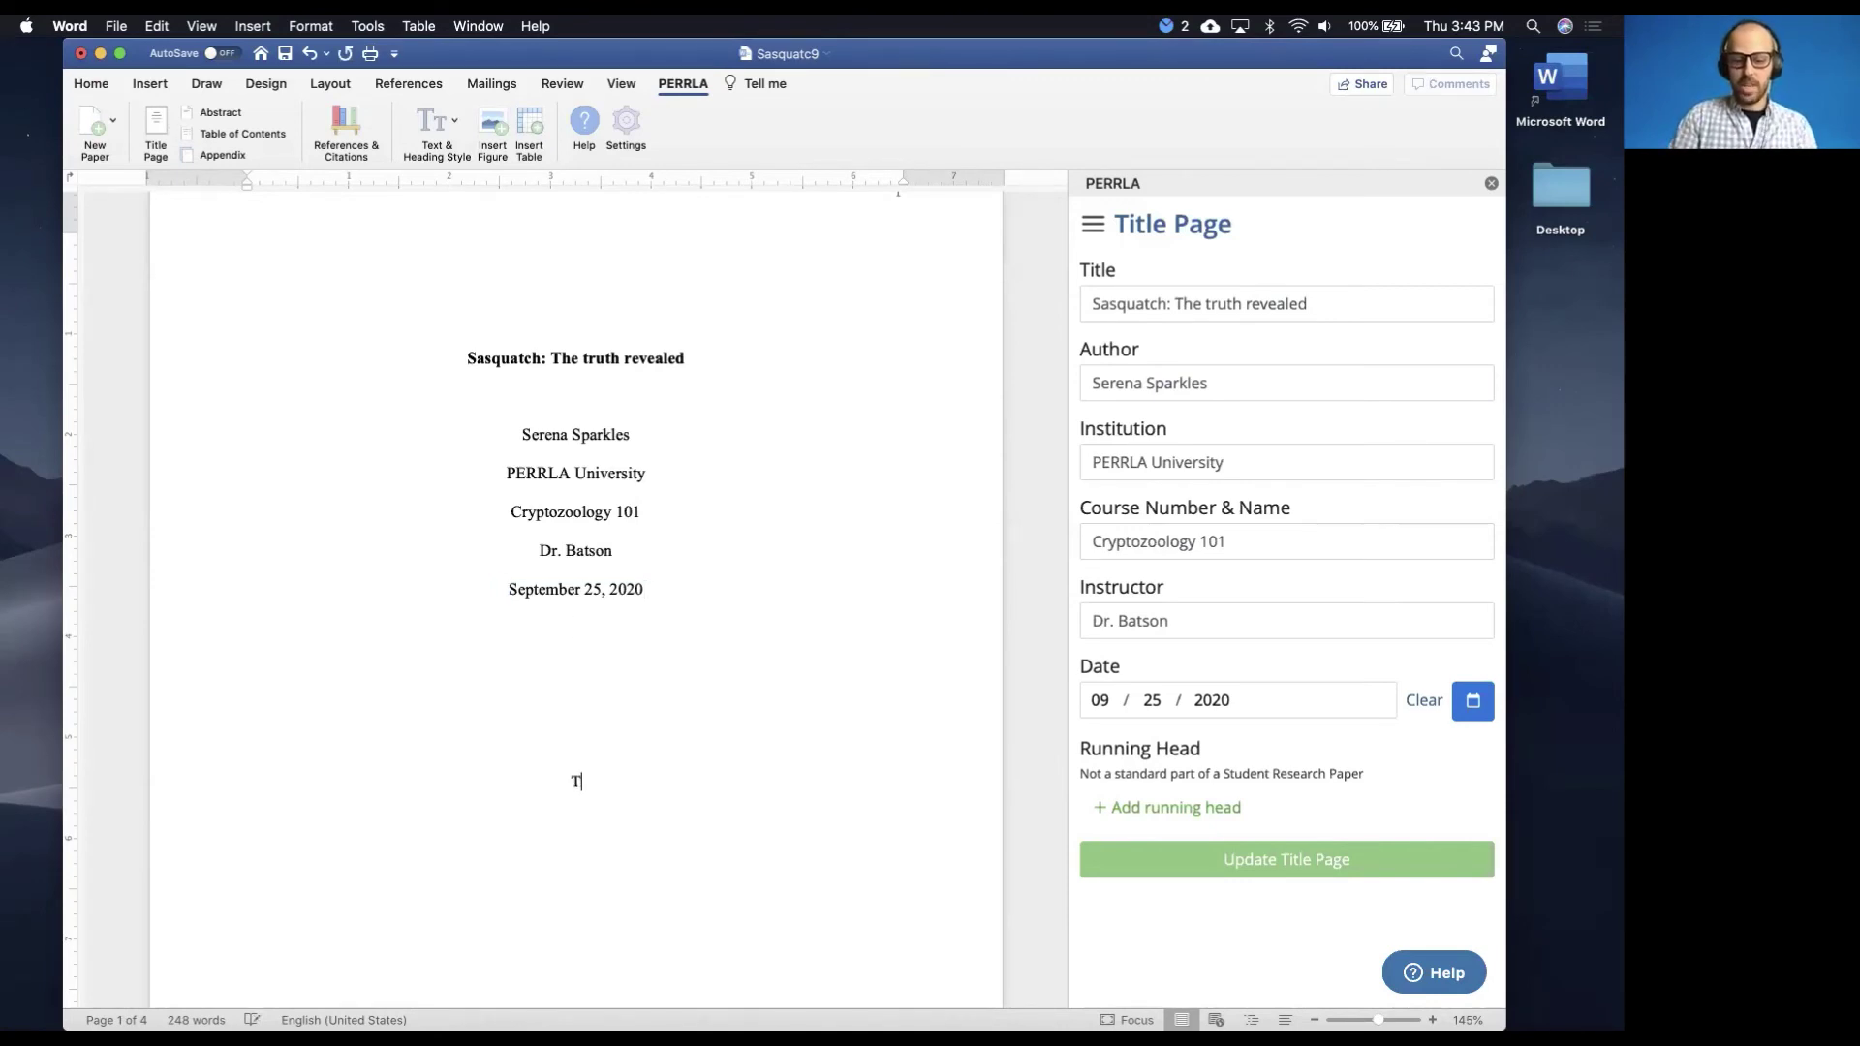
text(his is not plagiai)
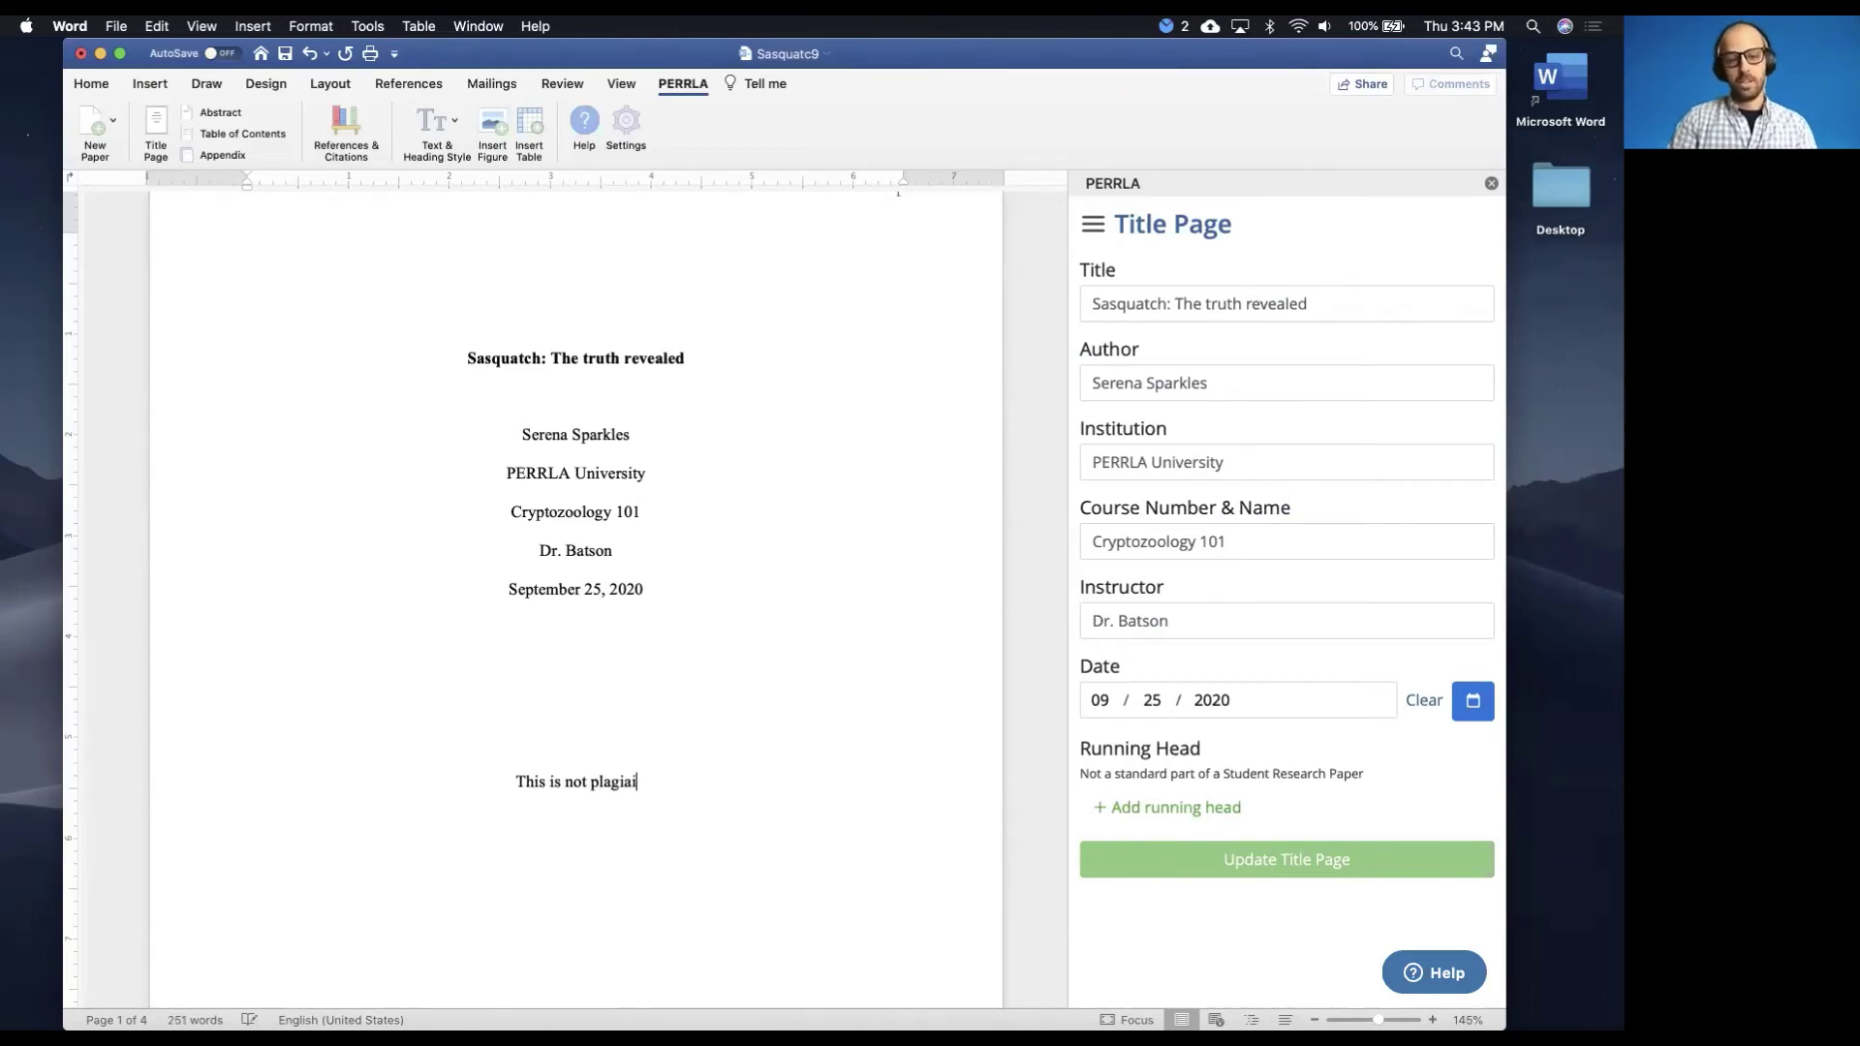
key(BackSpace)
text(rized.)
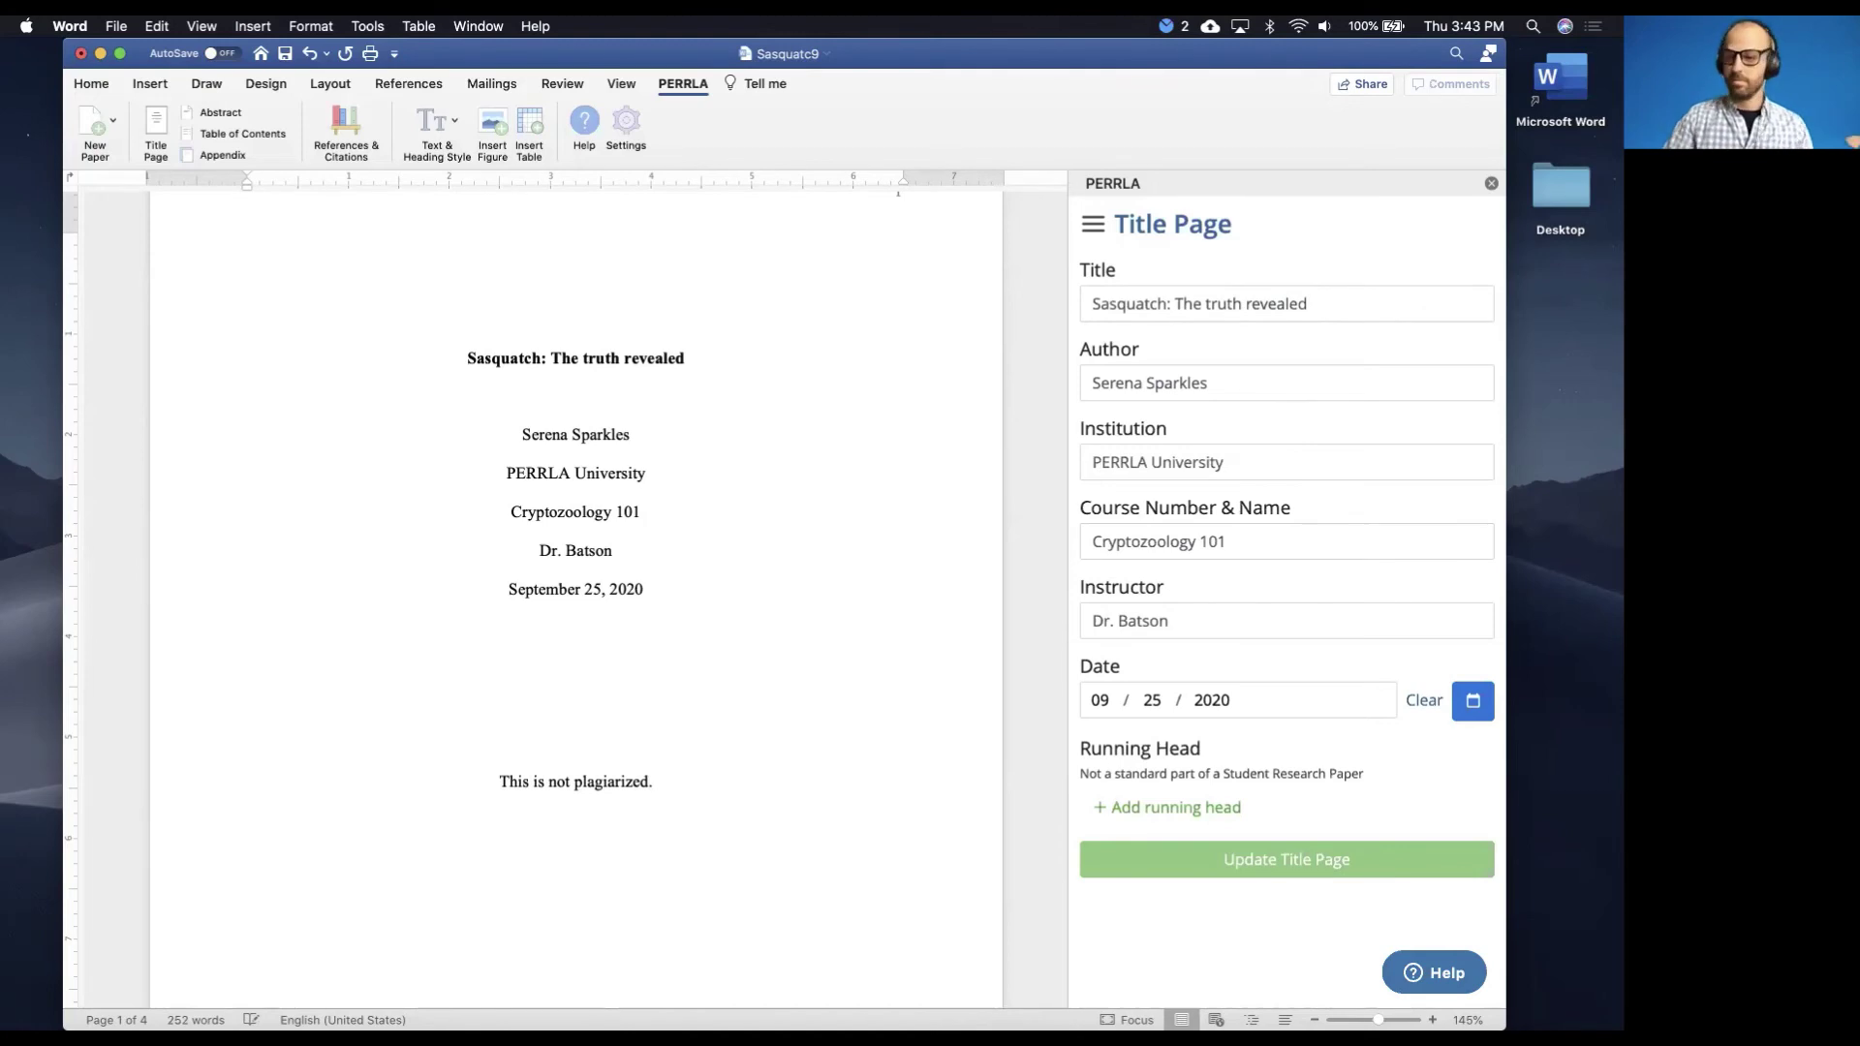
Insert a line reading "New field" between the author's name and PERRLA University on the title page
click(642, 435)
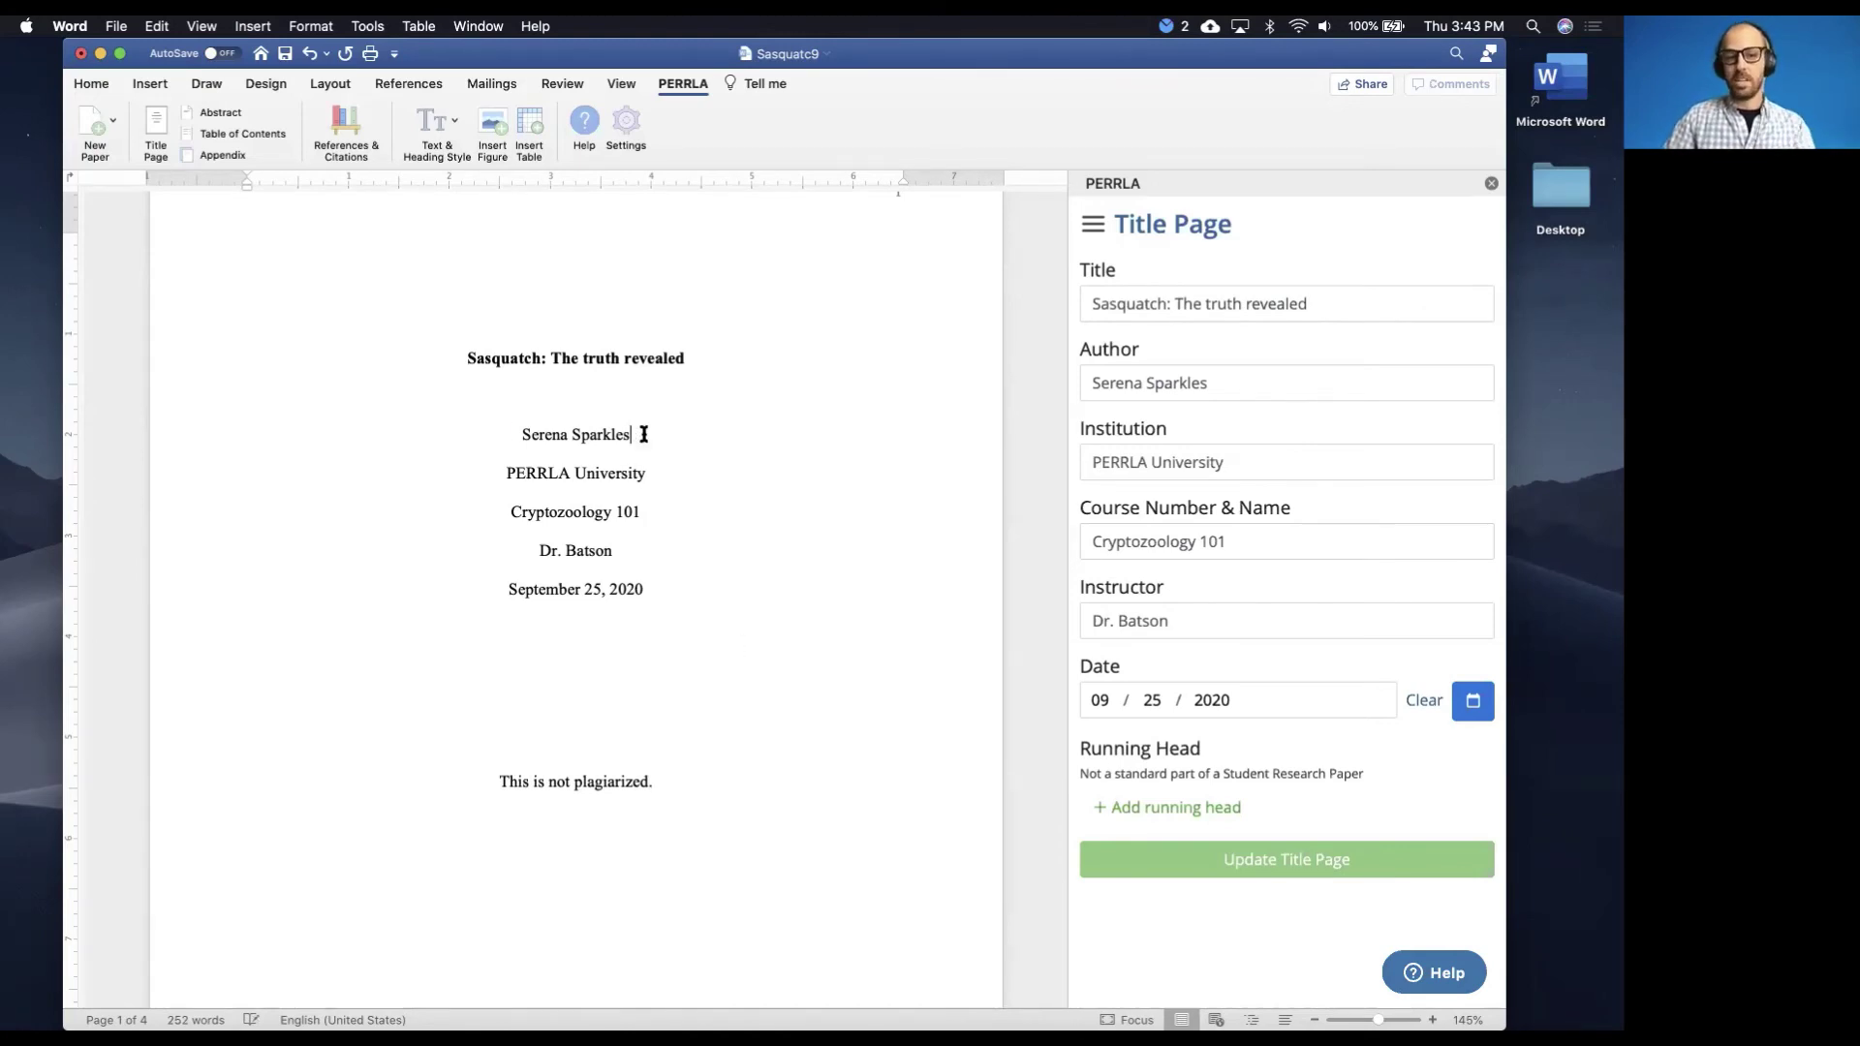
key(Return)
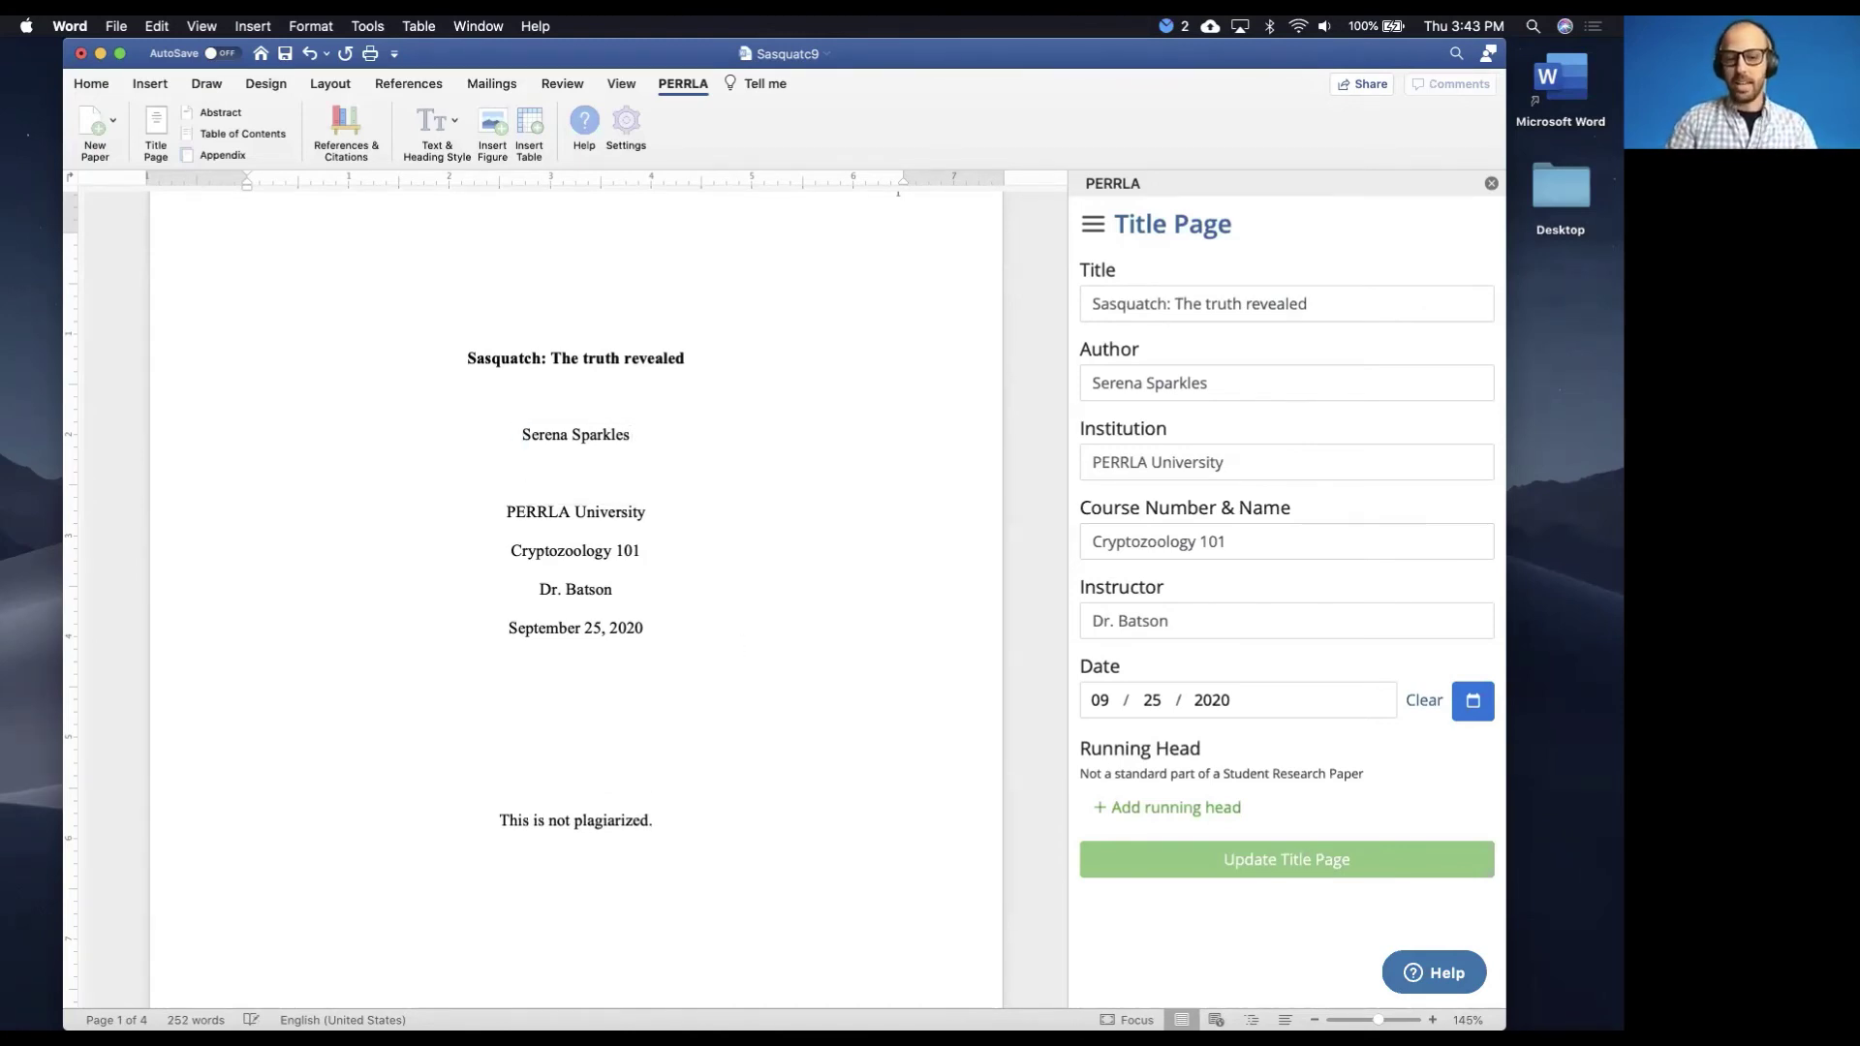
text(New field)
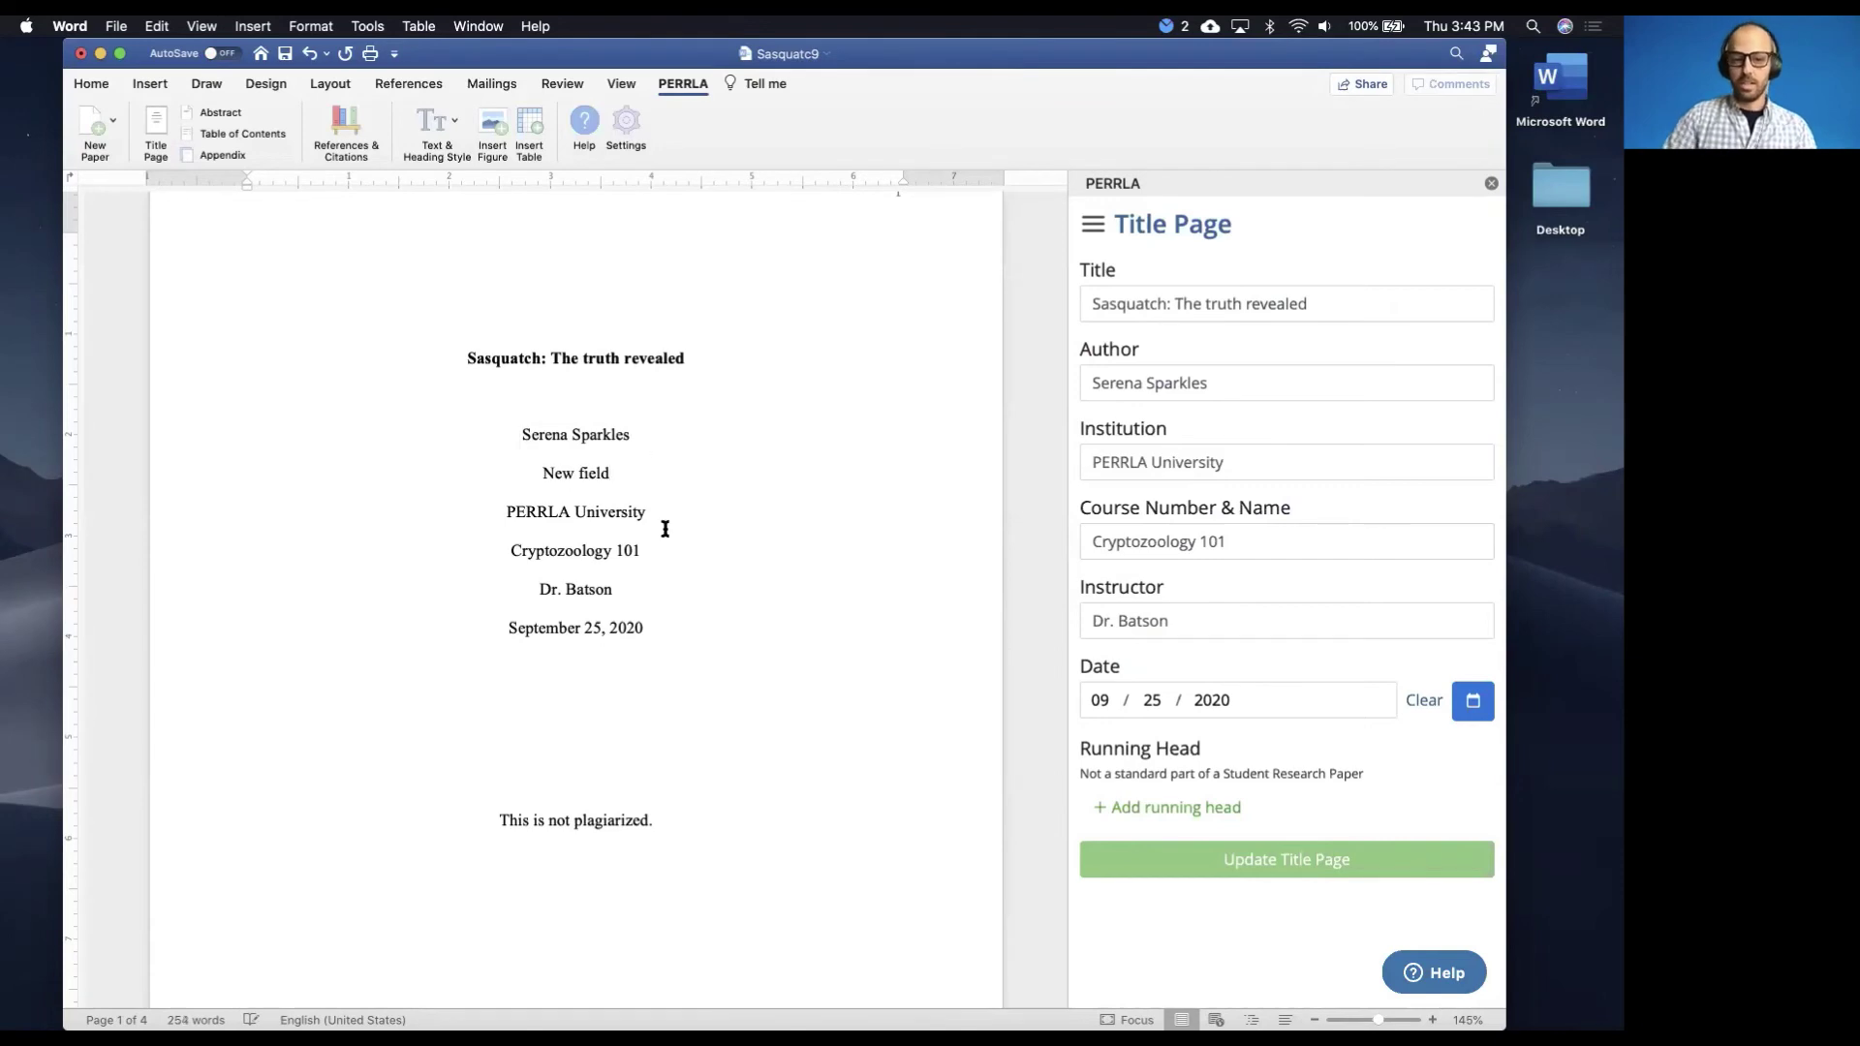
Add a line starting "TA:" with the teaching assistant's title and name between the instructor and the date
click(662, 593)
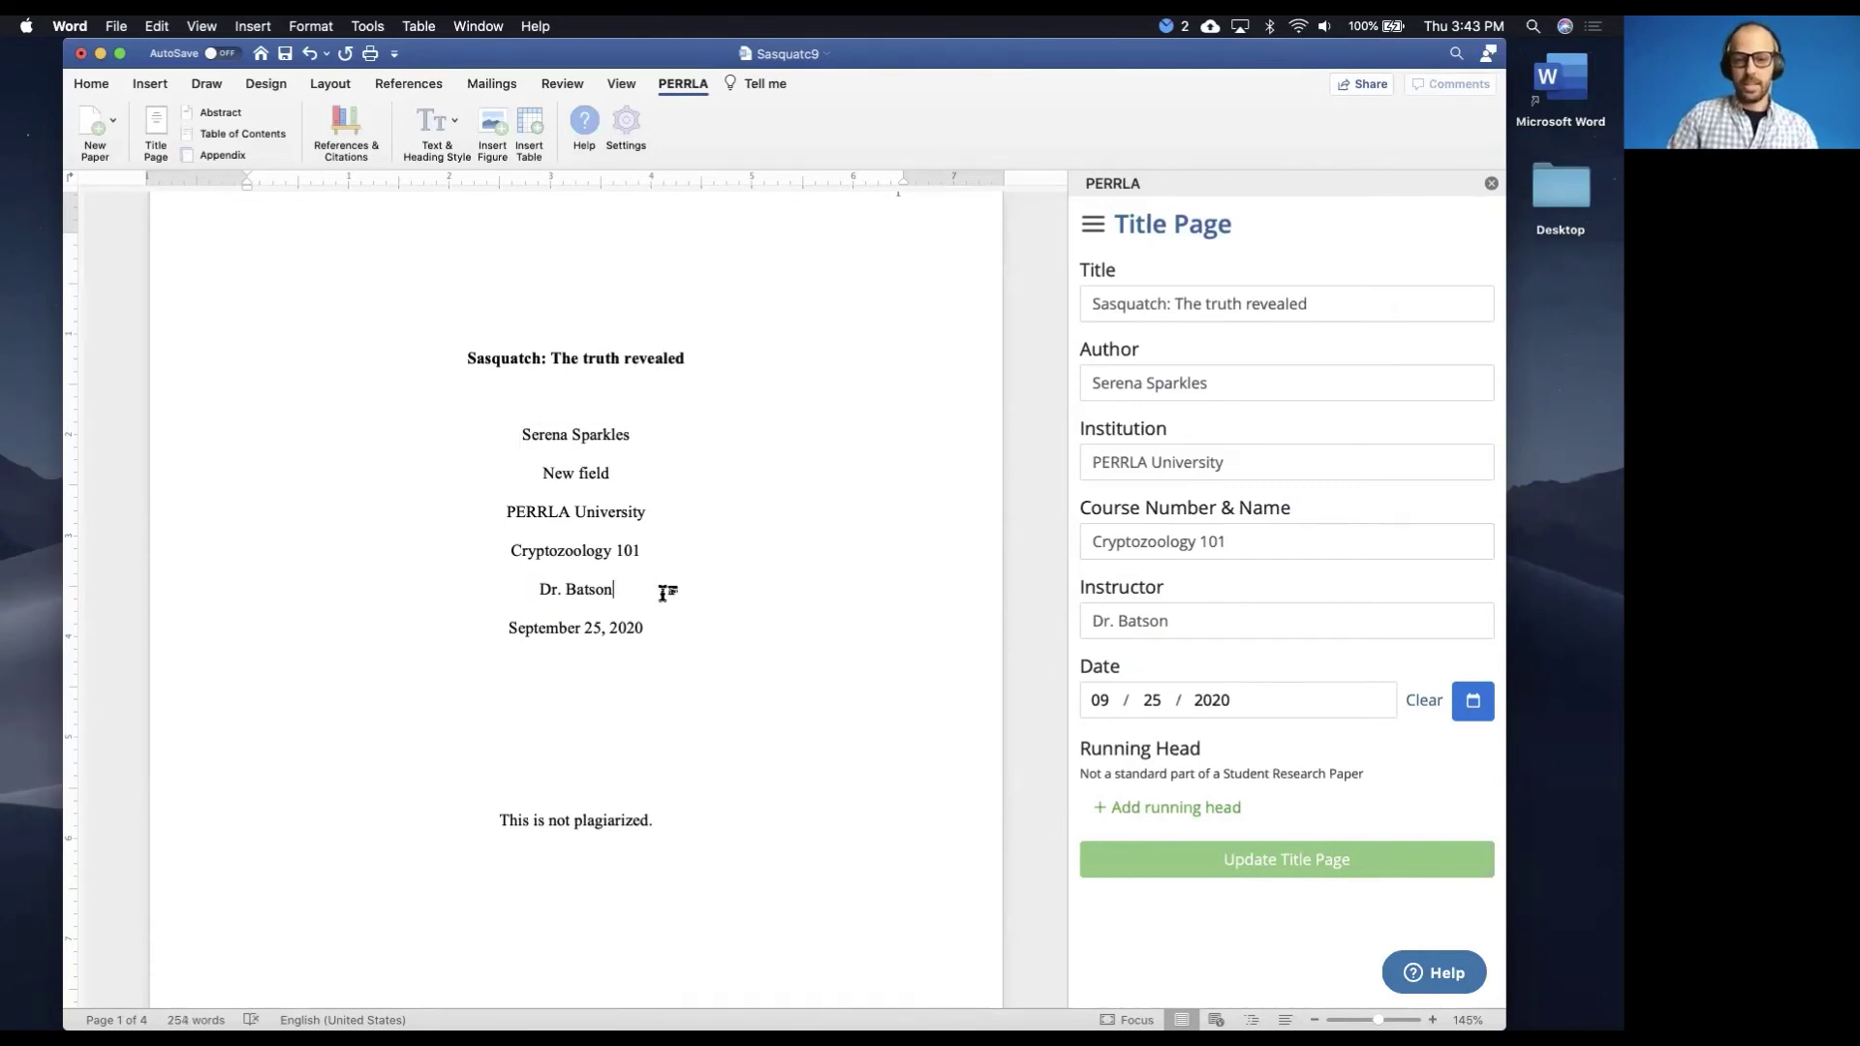
key(Return)
text(T)
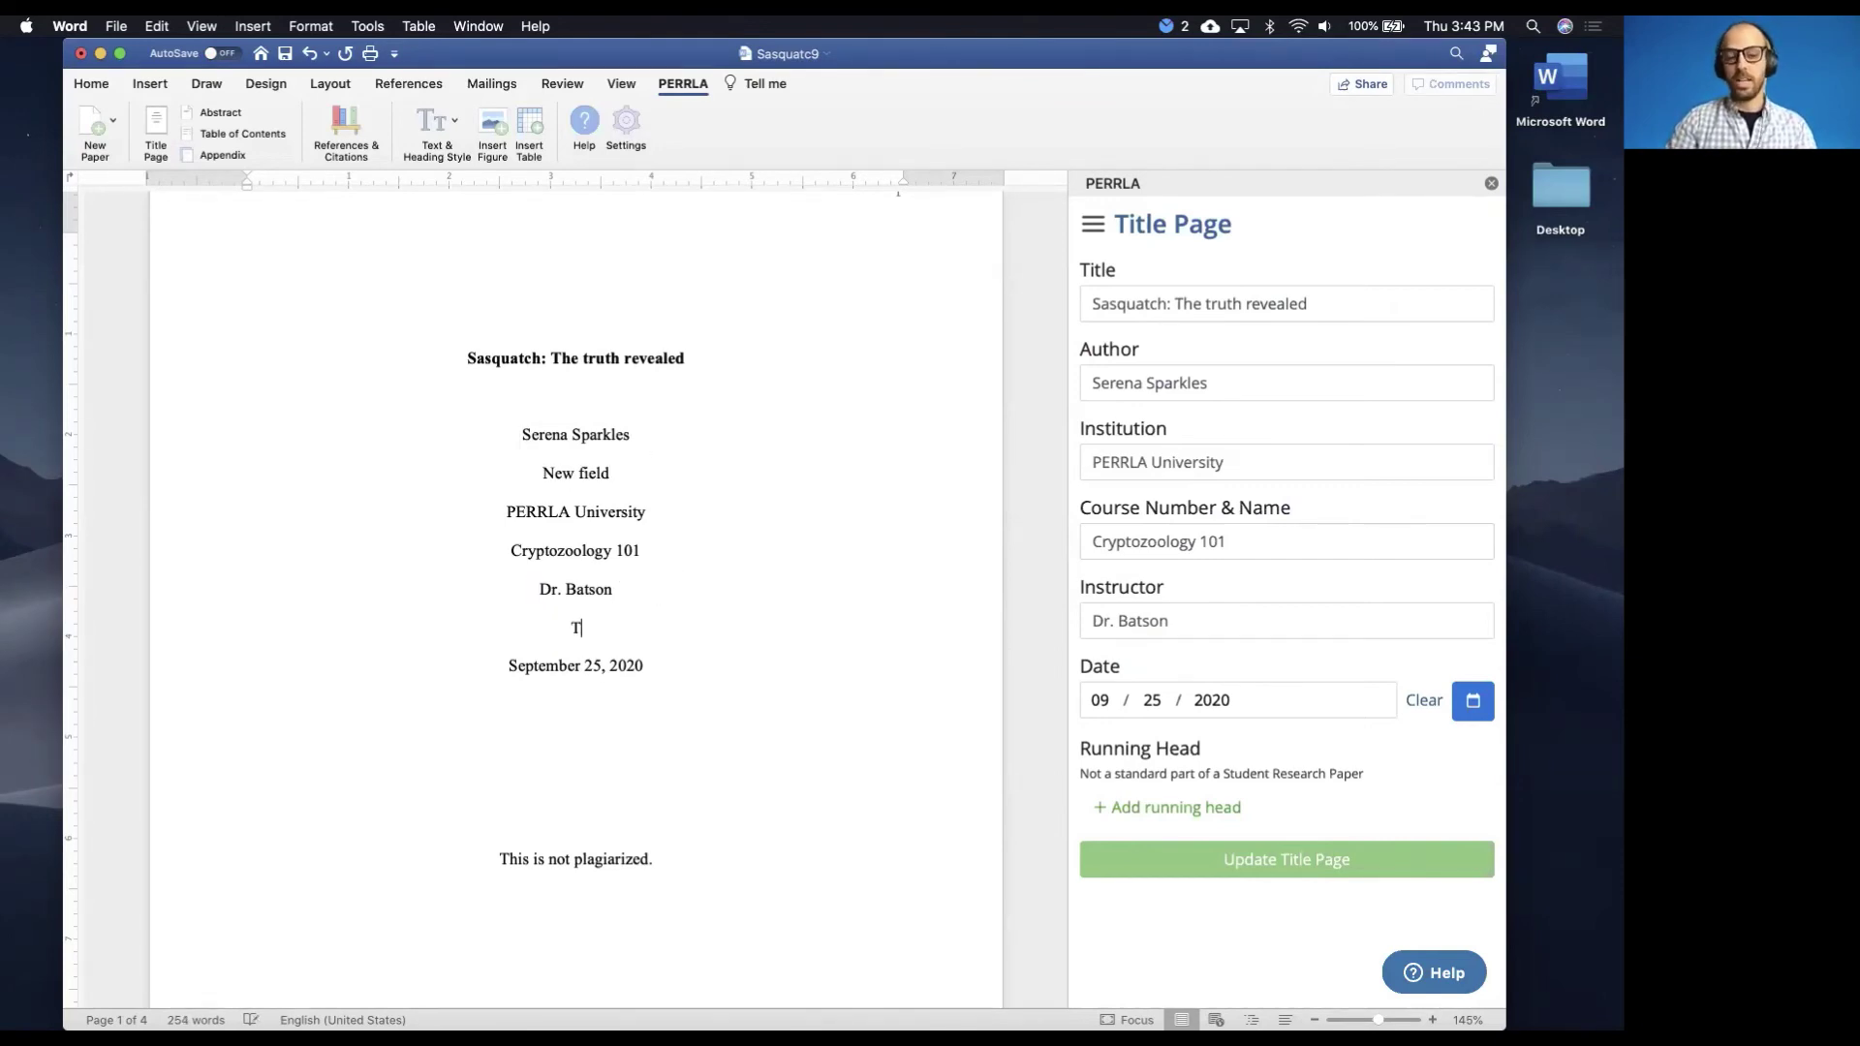
text(A: Dr. Sparkle)
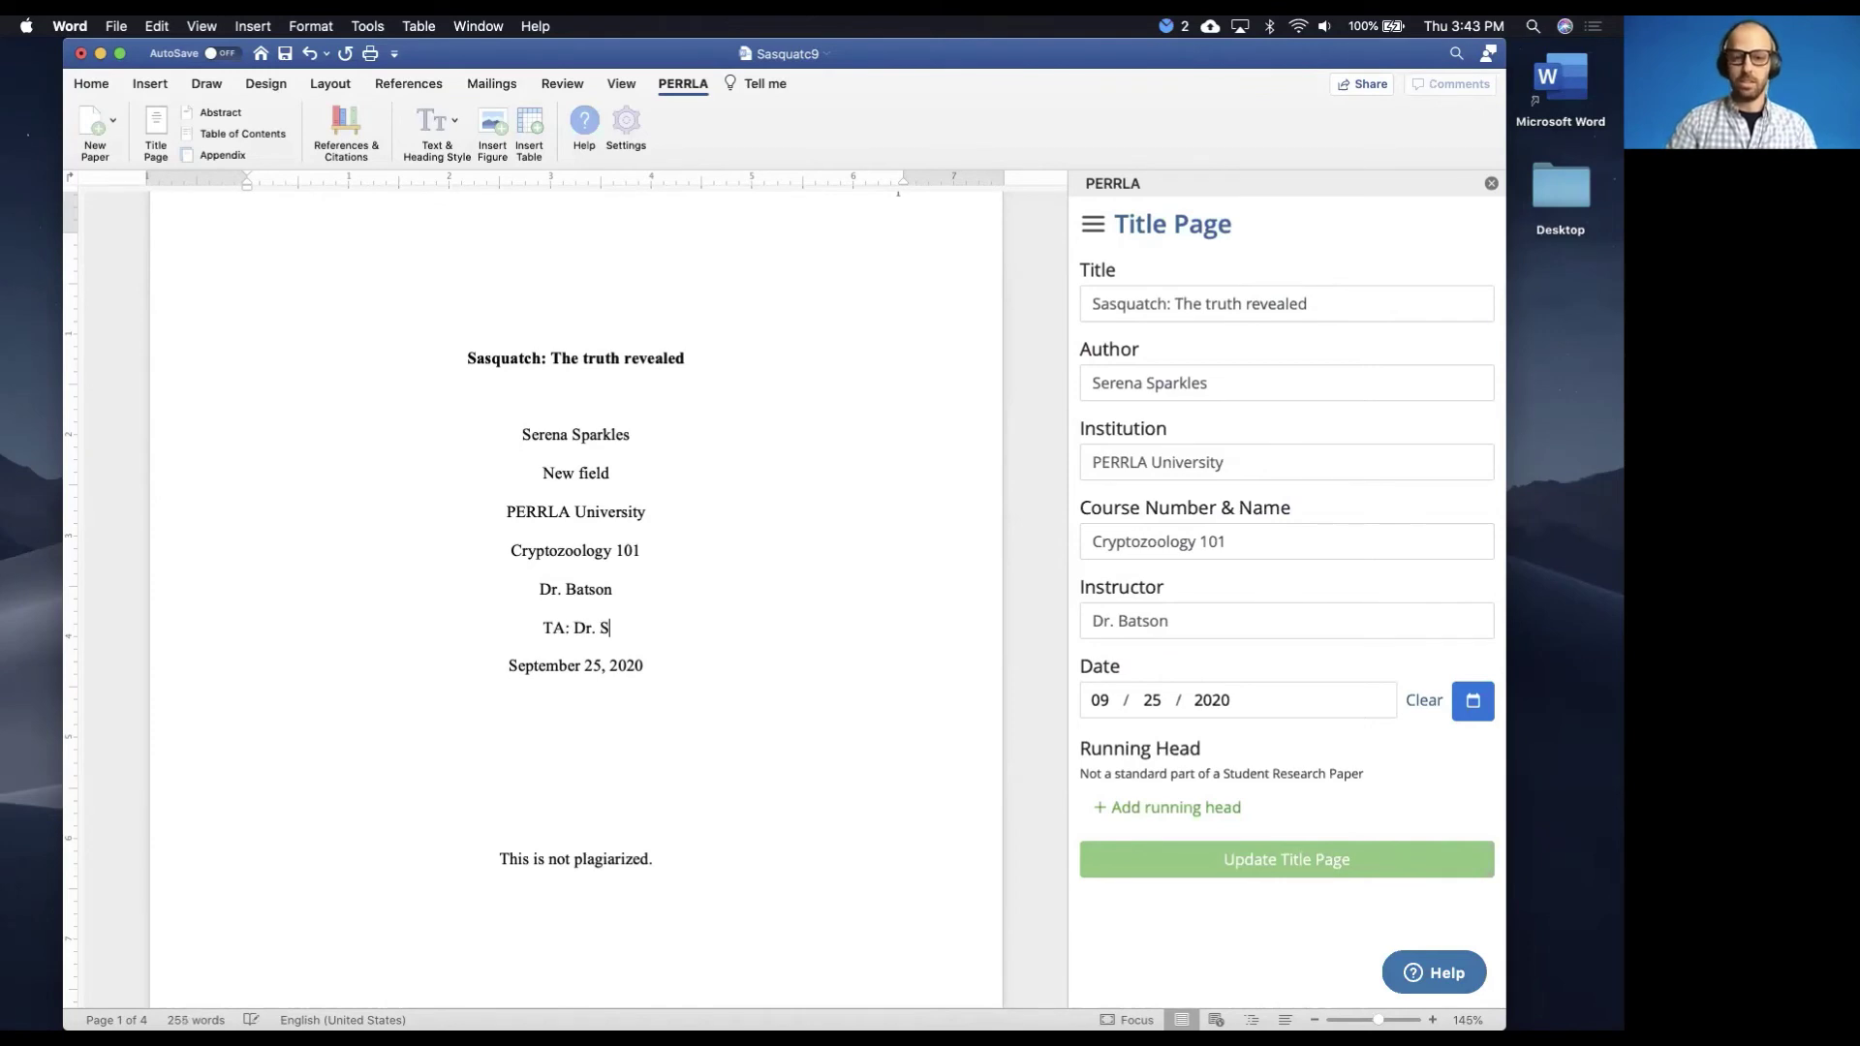
text(s)
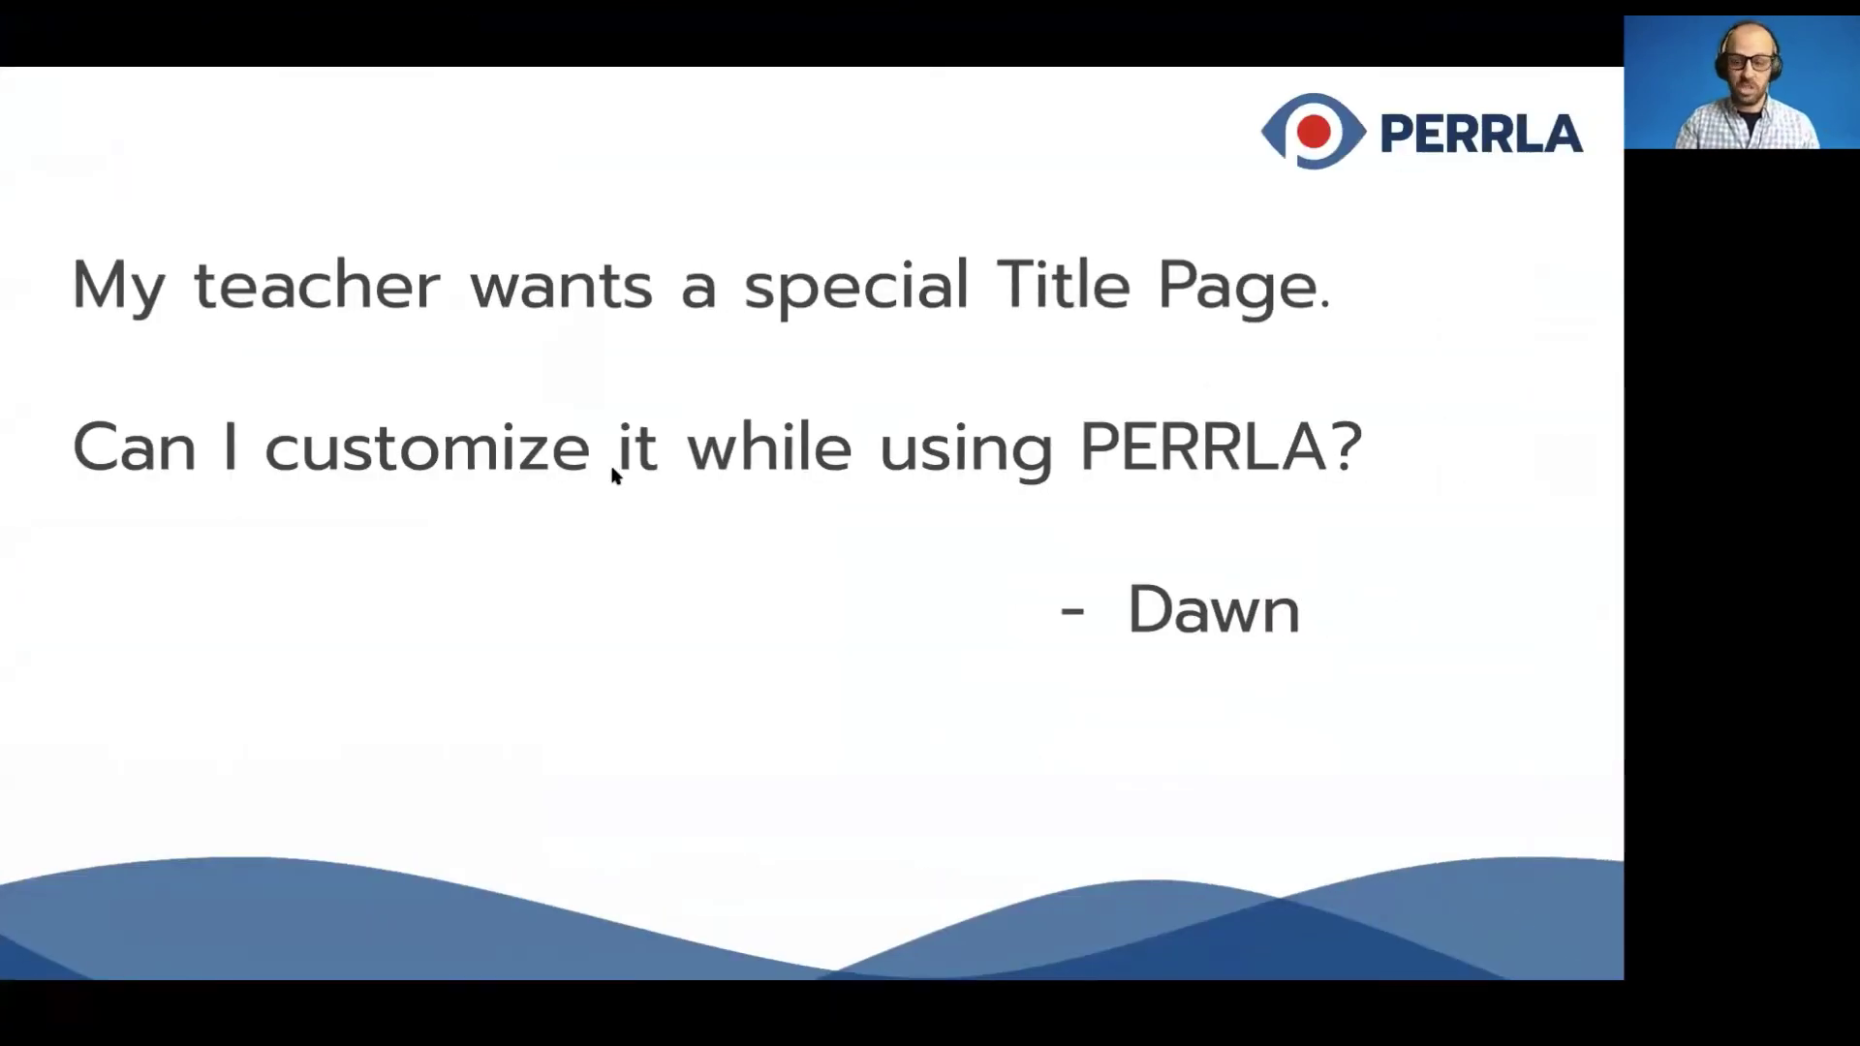
Advance the presentation to the question about adding multiple citations together and switch back to the Sasquatch paper in Word
key(Right)
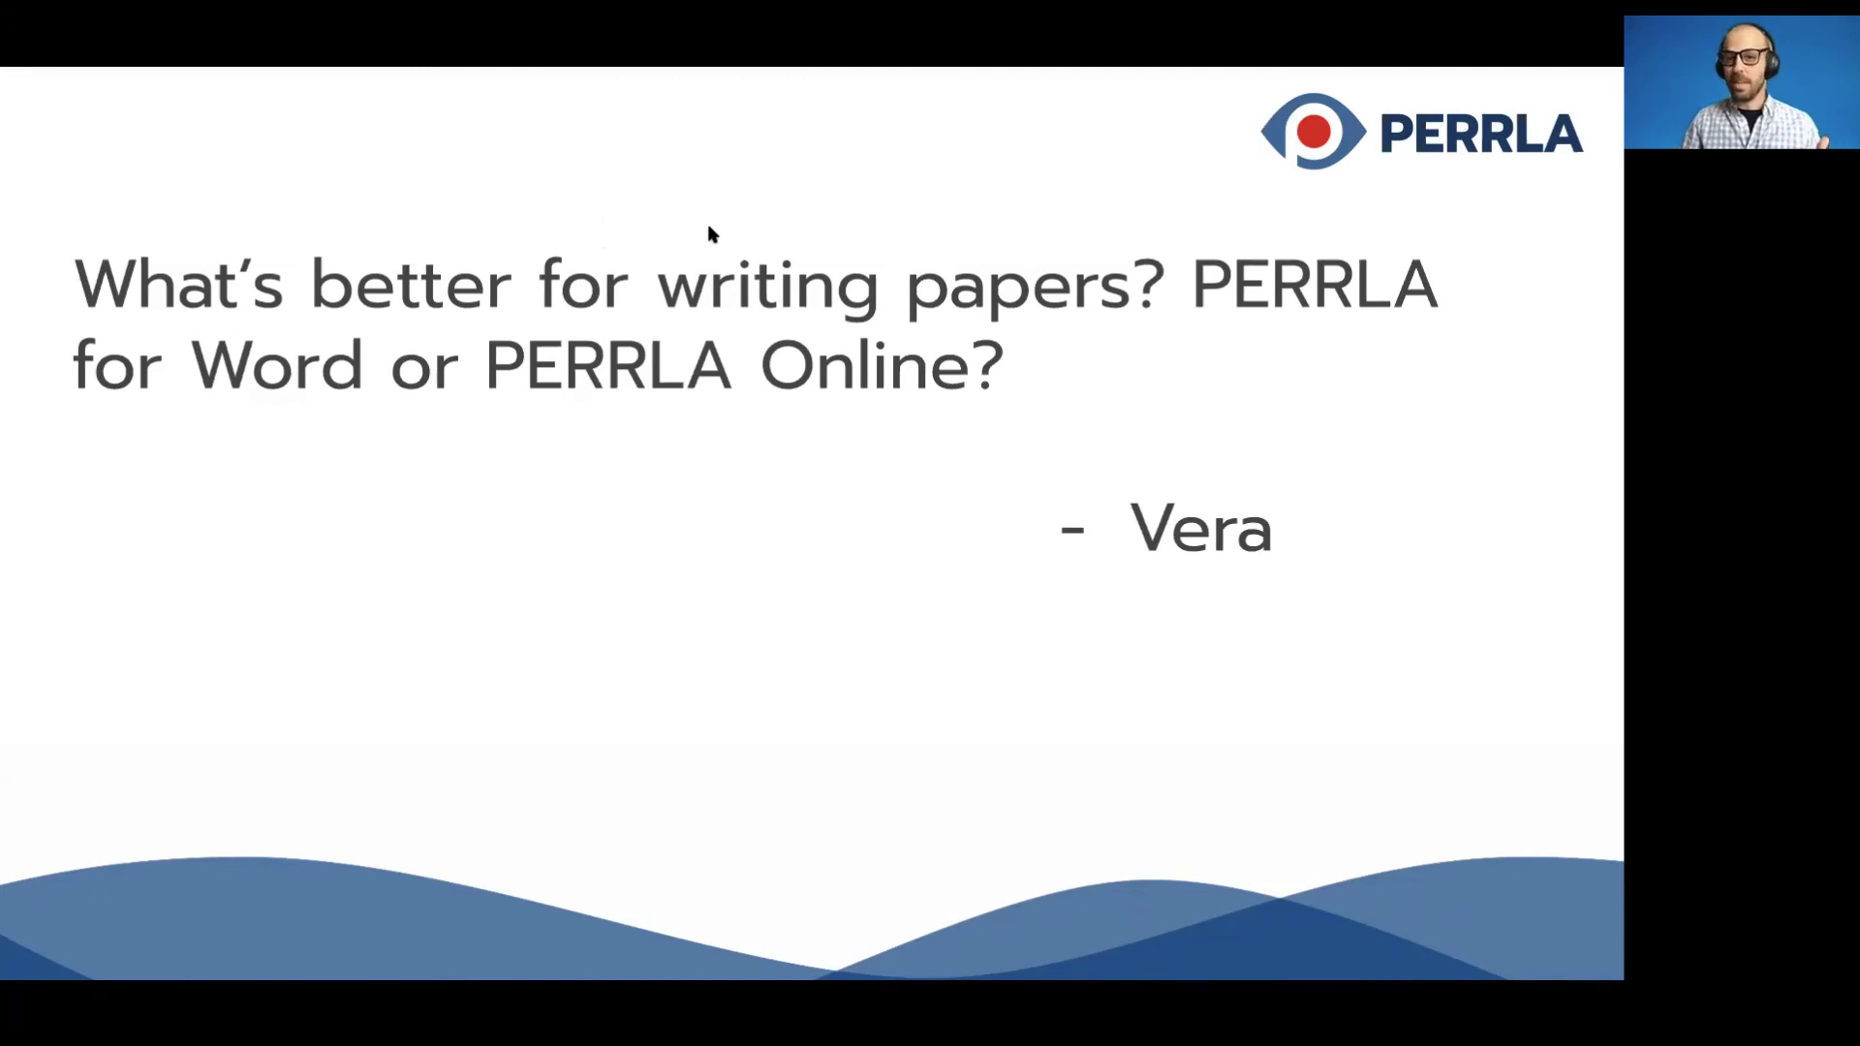
key(super+Tab)
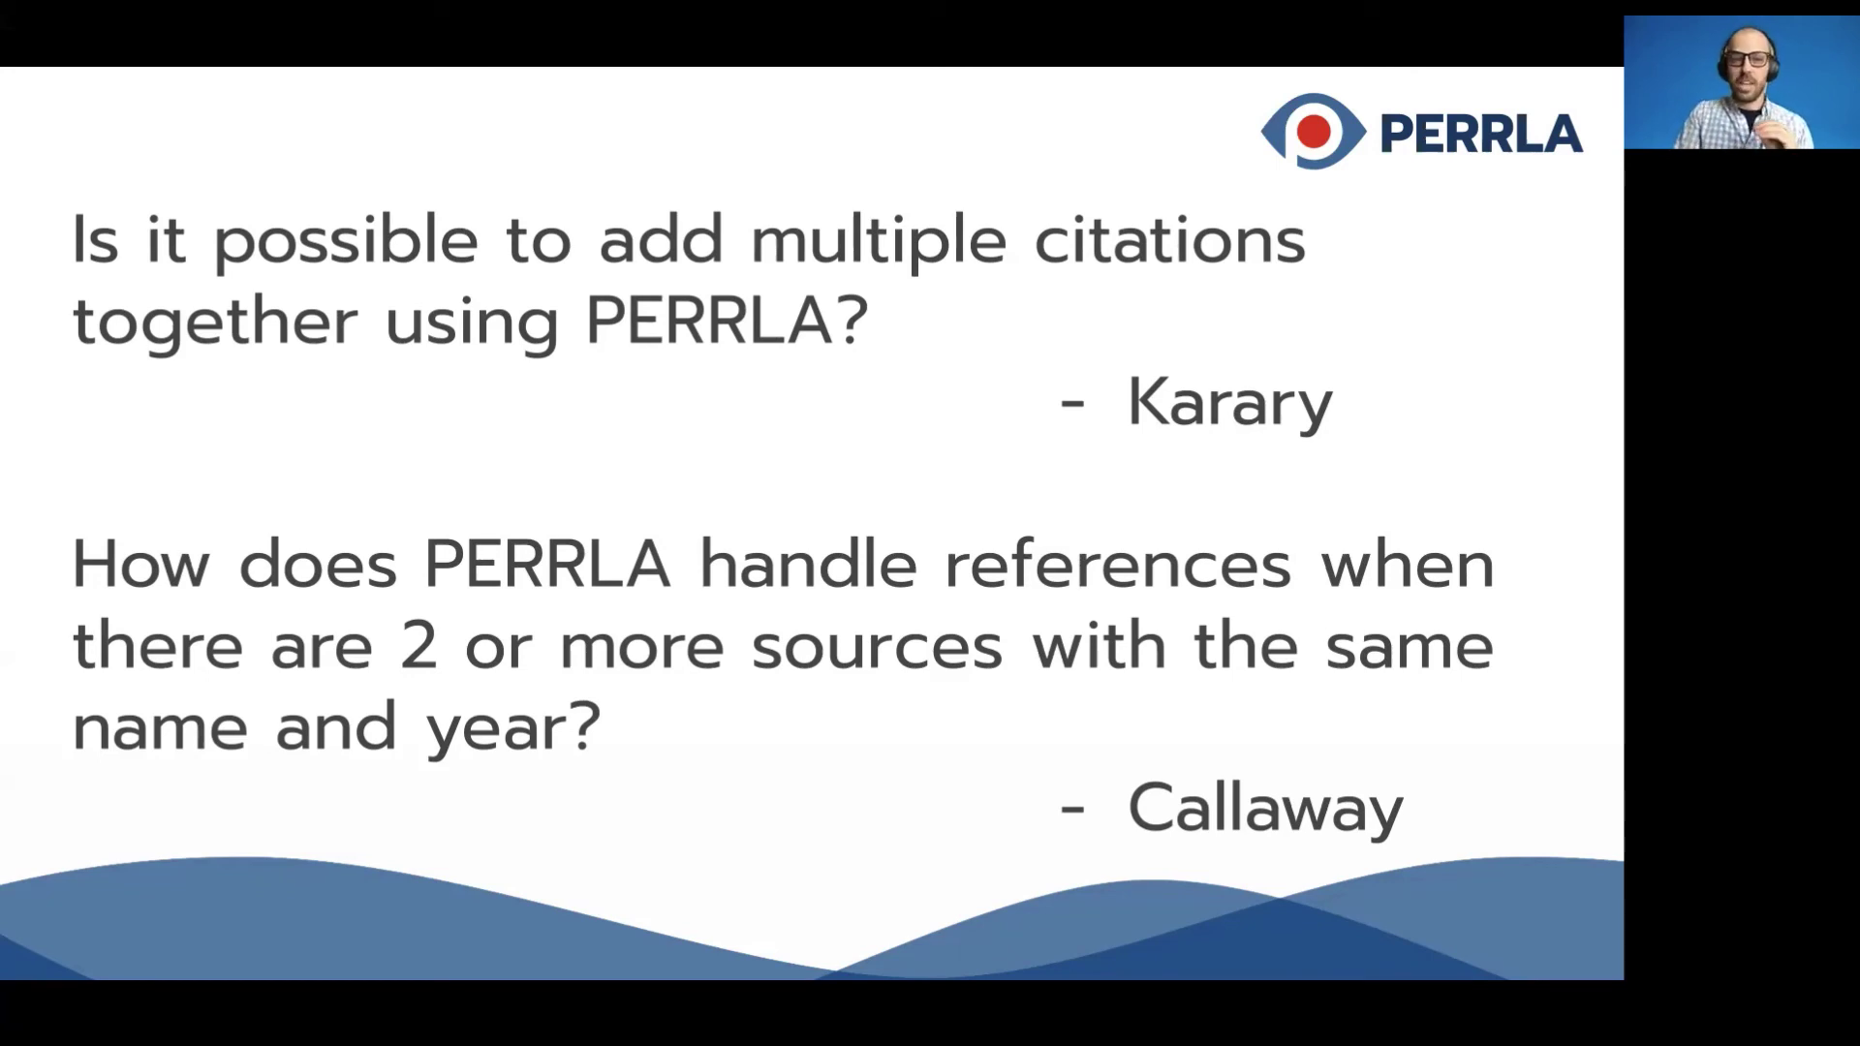
key(super+Tab)
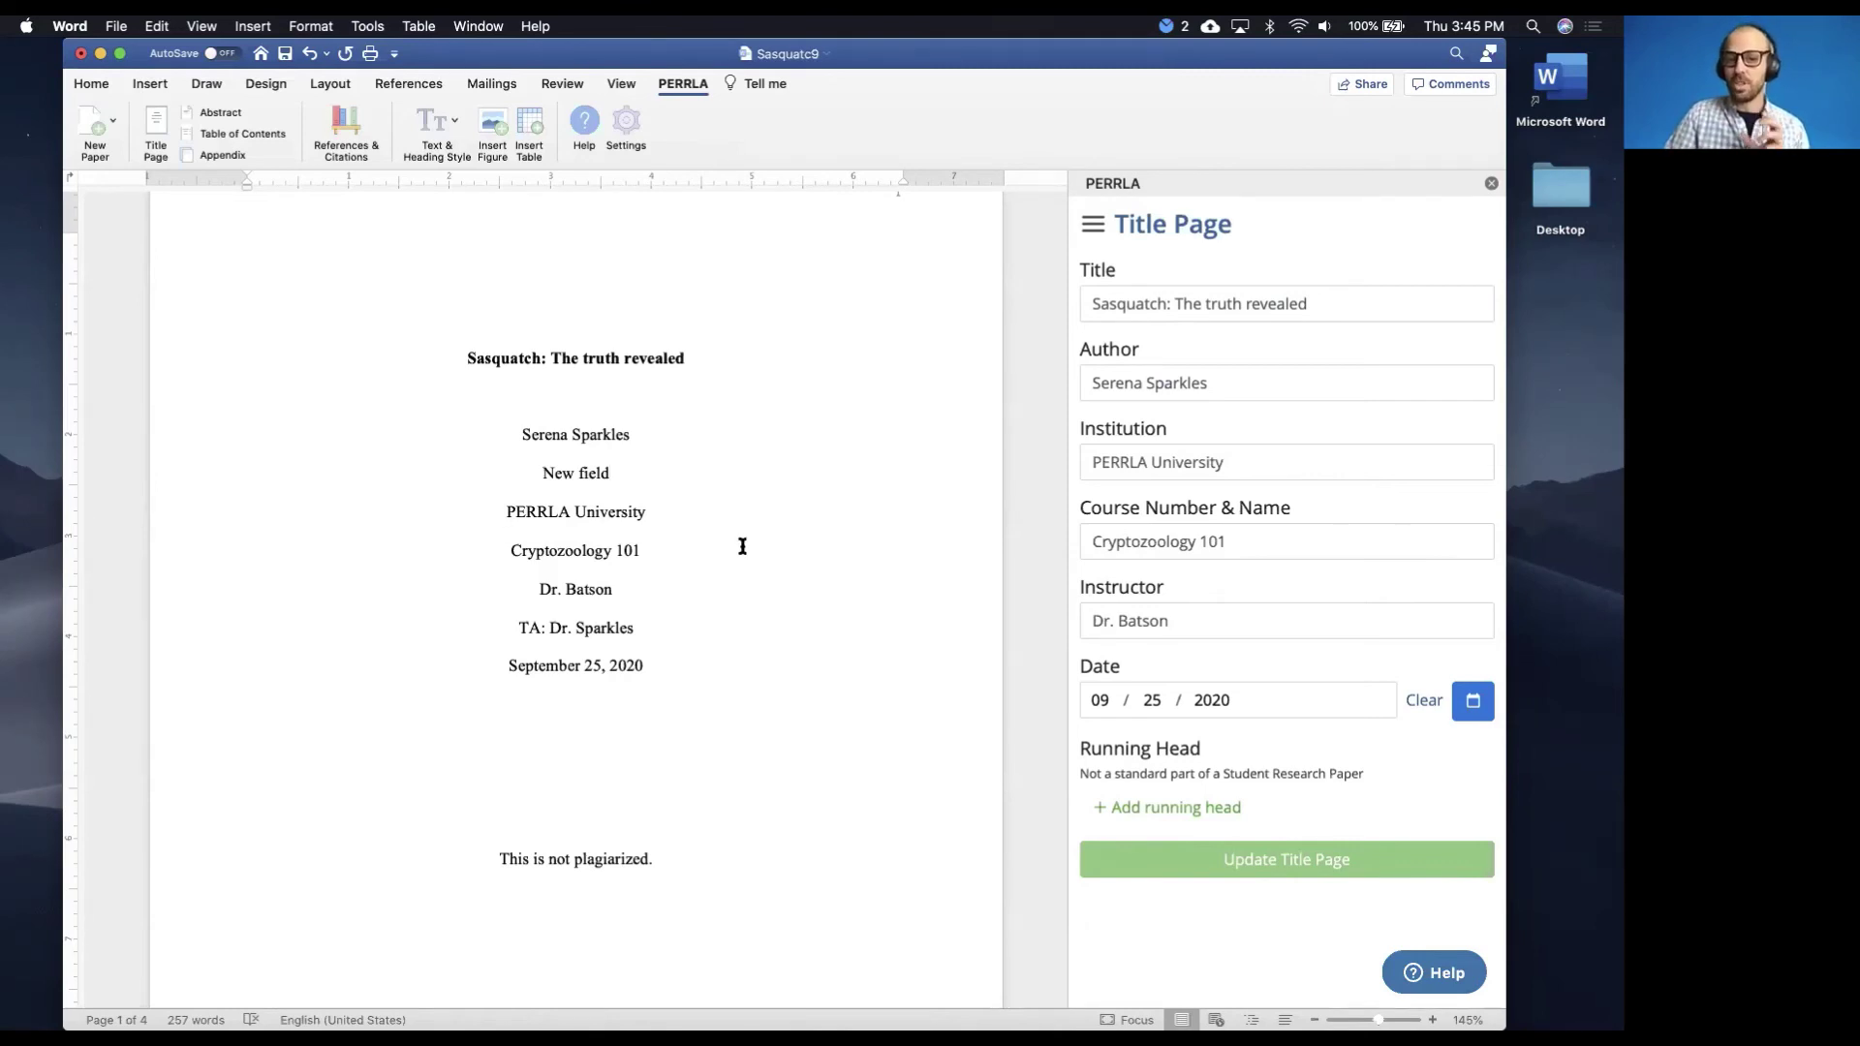
Insert a citation for the "Nessie and the sasquatch" reference, located at paragraph 5, directly after the page 14 citation above the History heading
scroll(742, 546, down, 20)
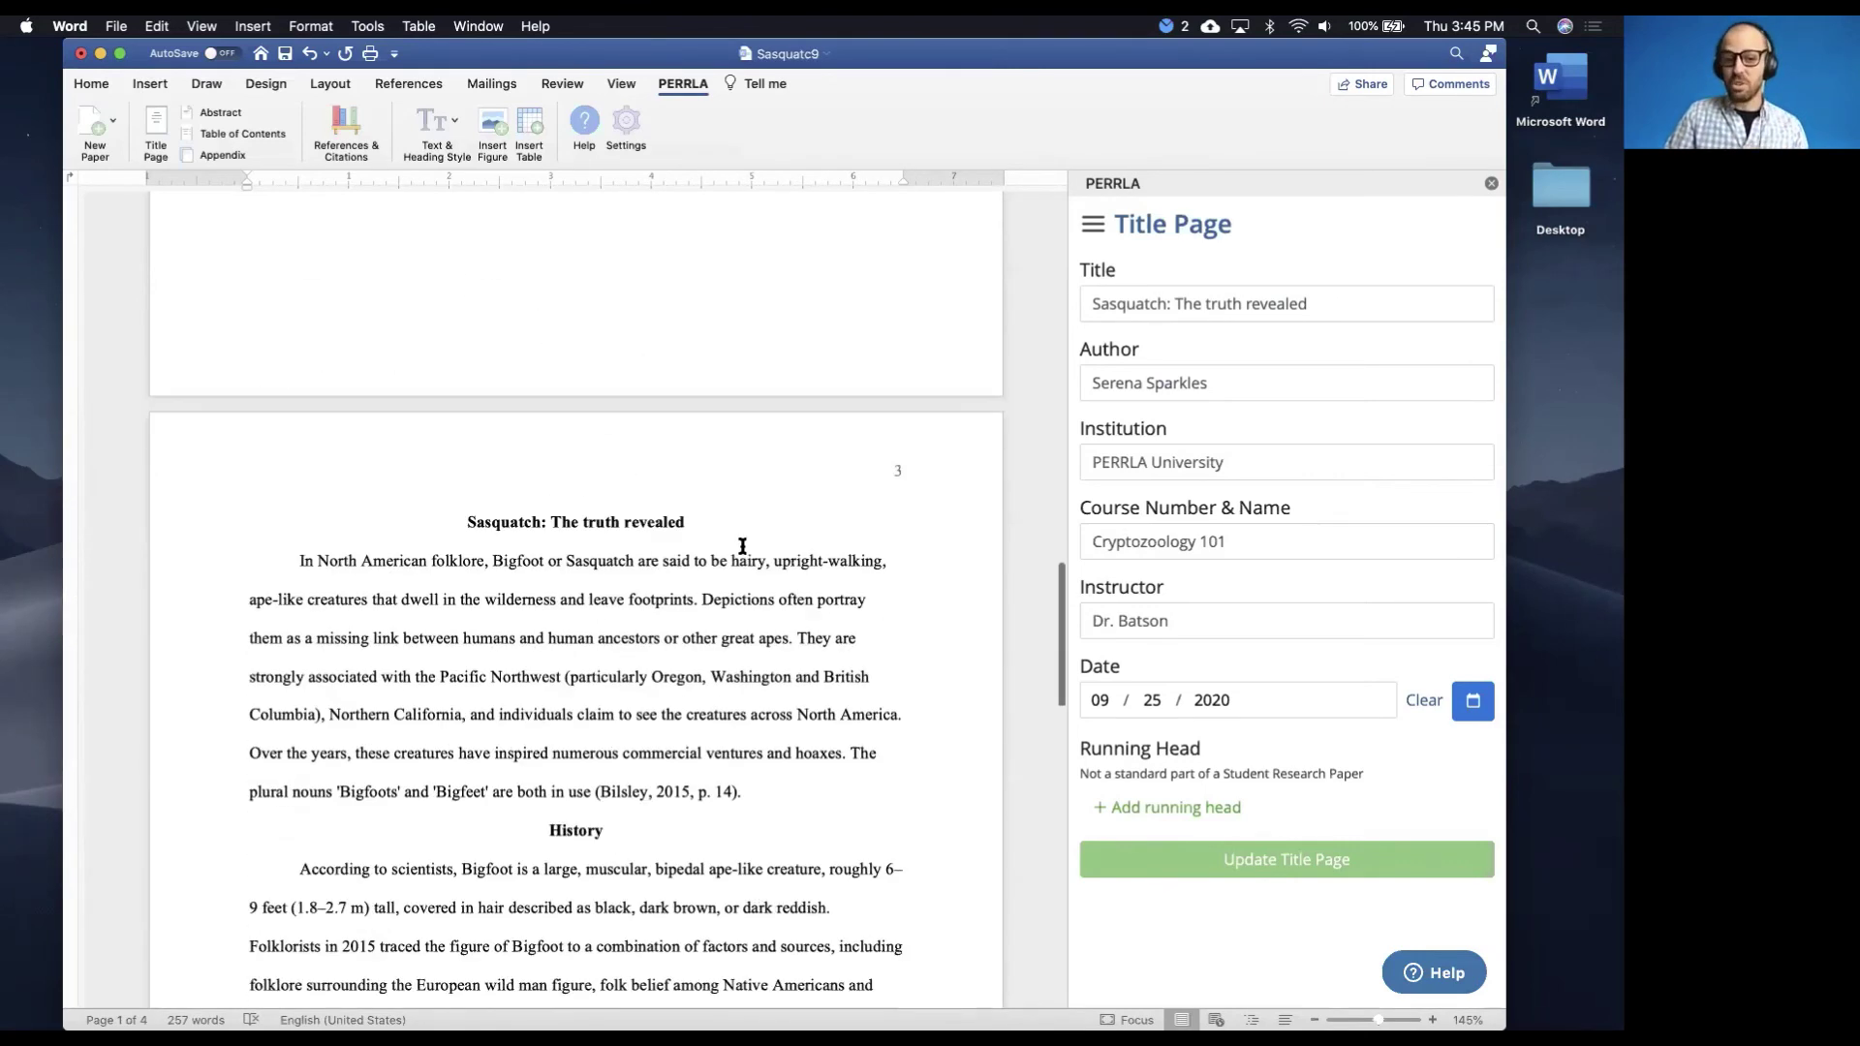
scroll(742, 546, down, 5)
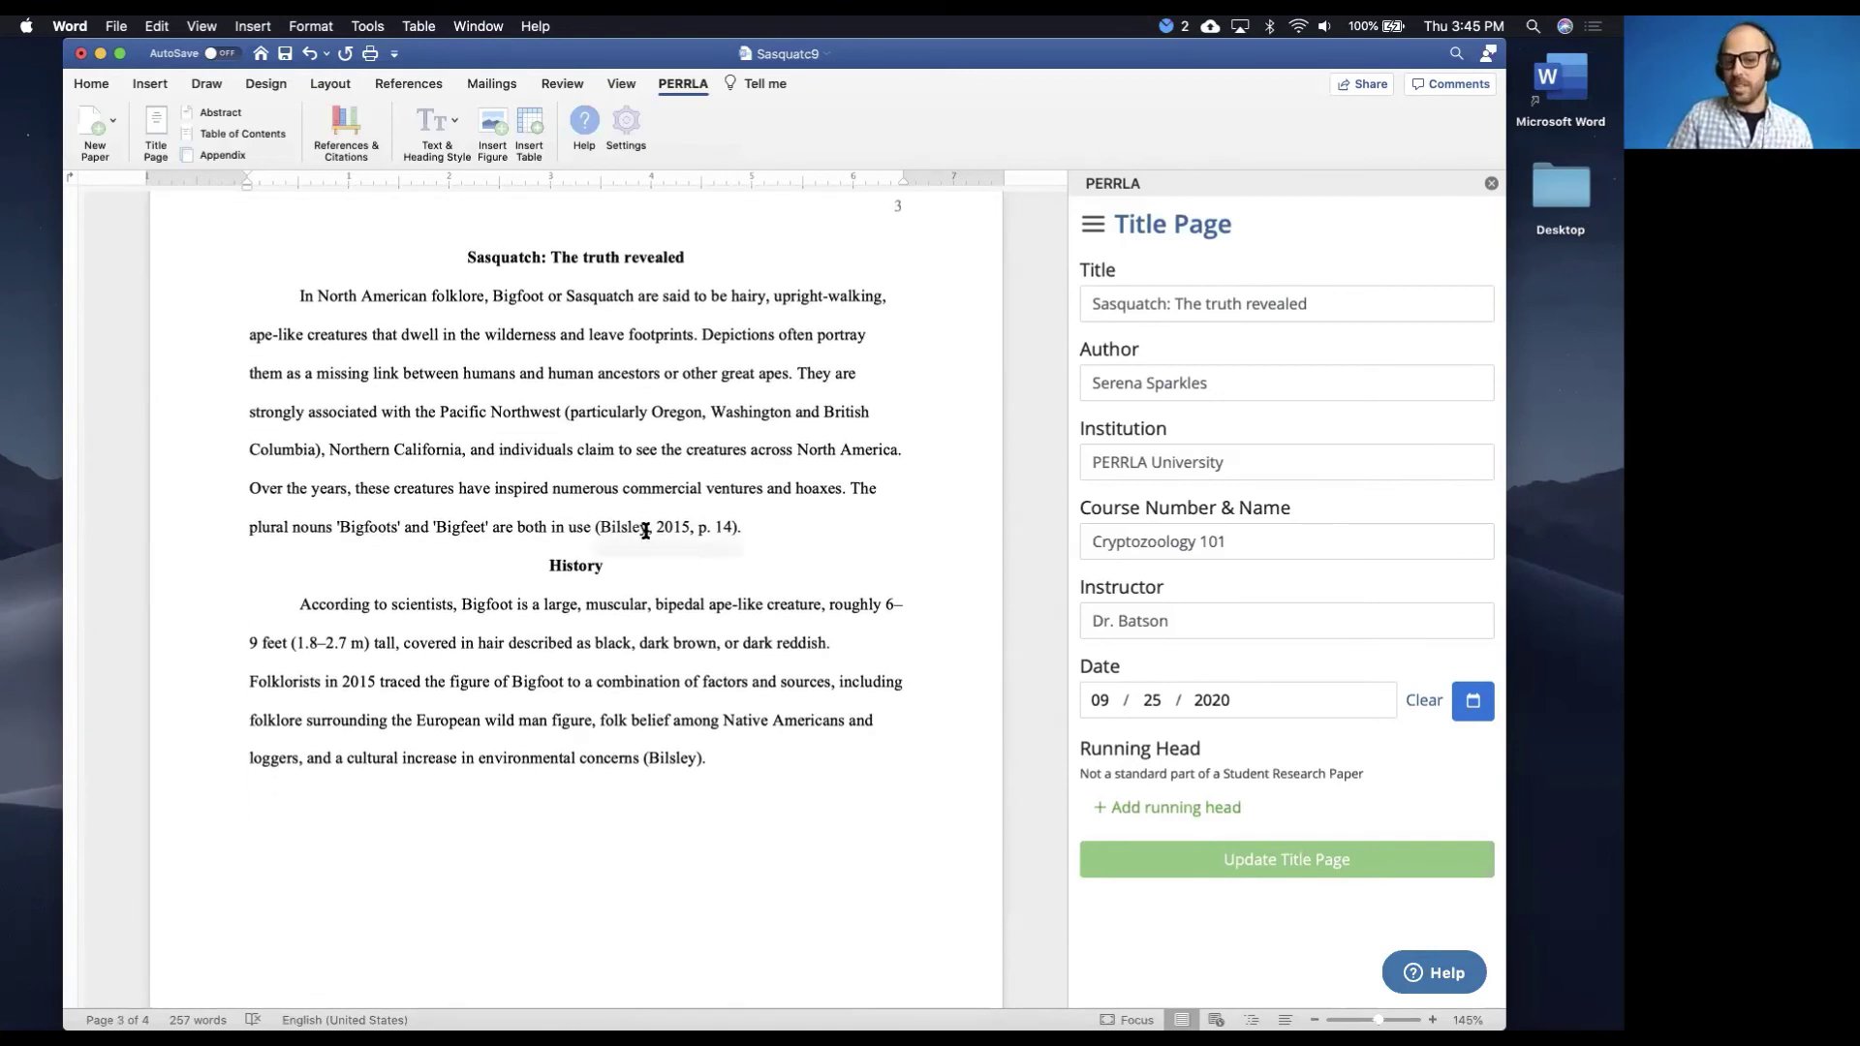
click(746, 528)
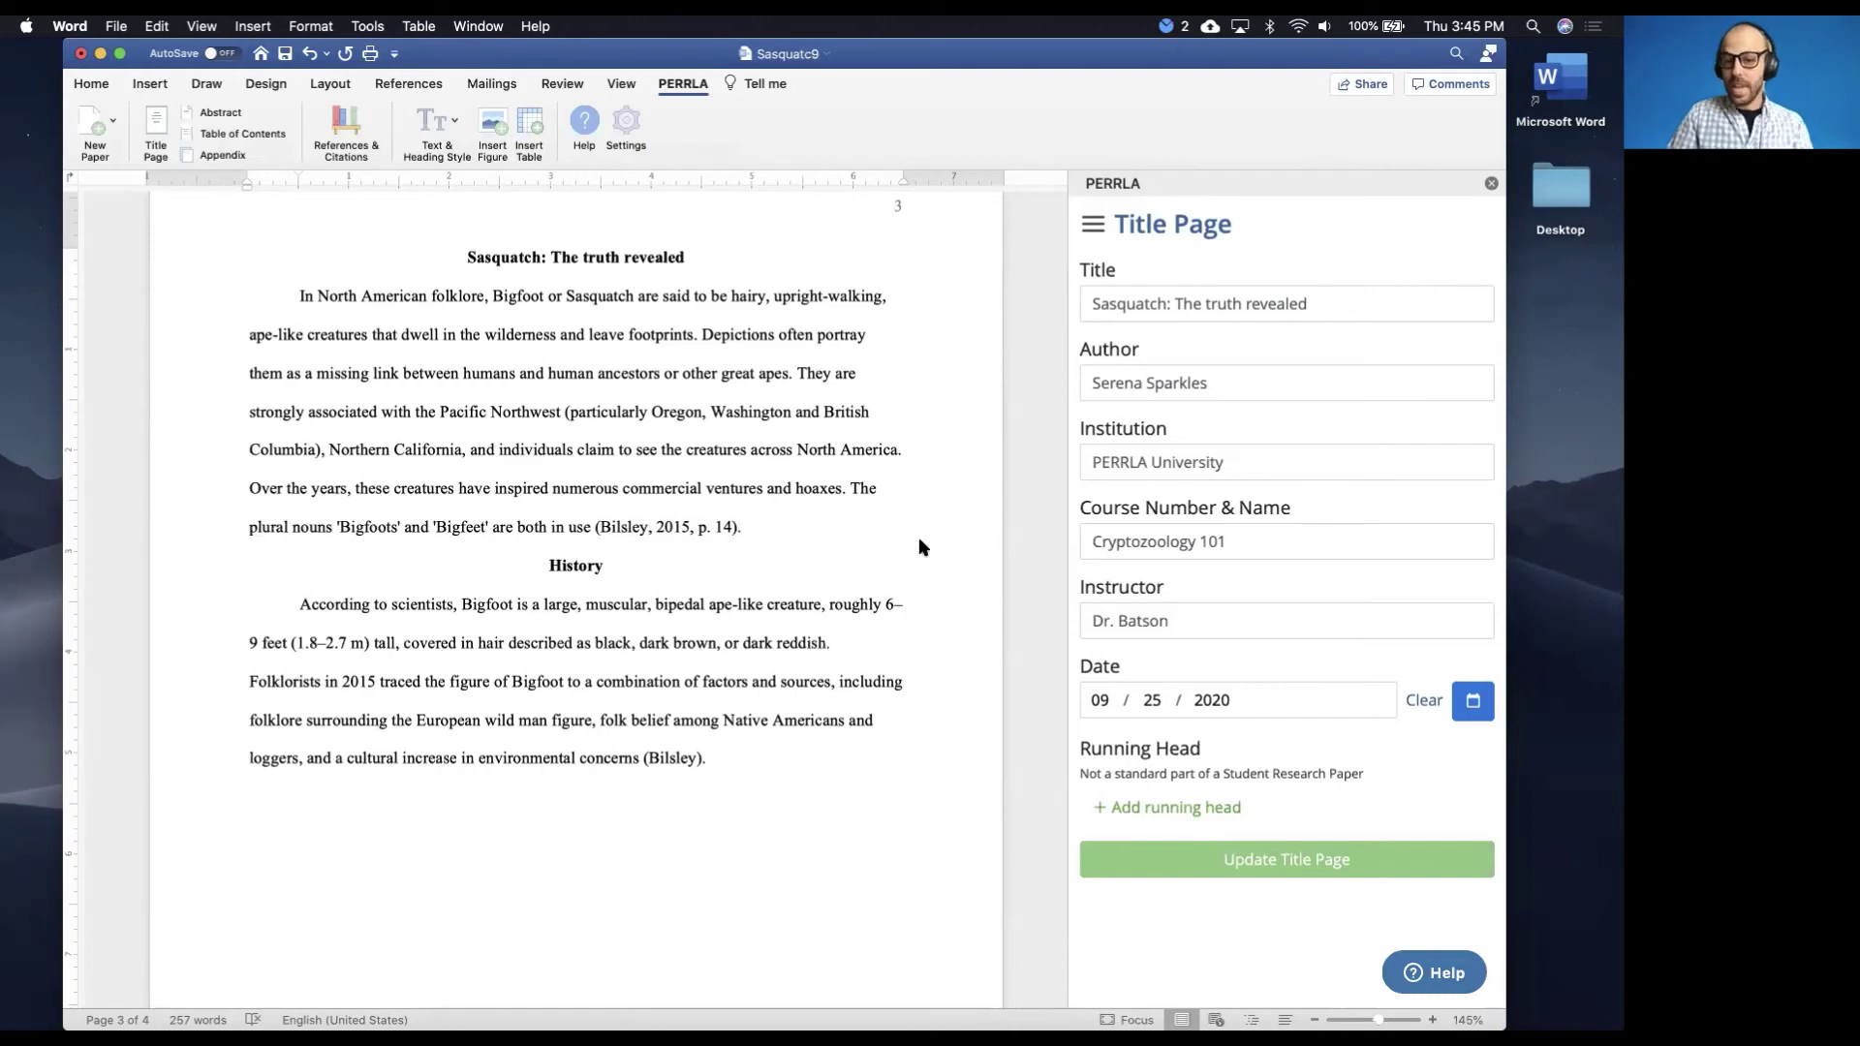
click(1091, 222)
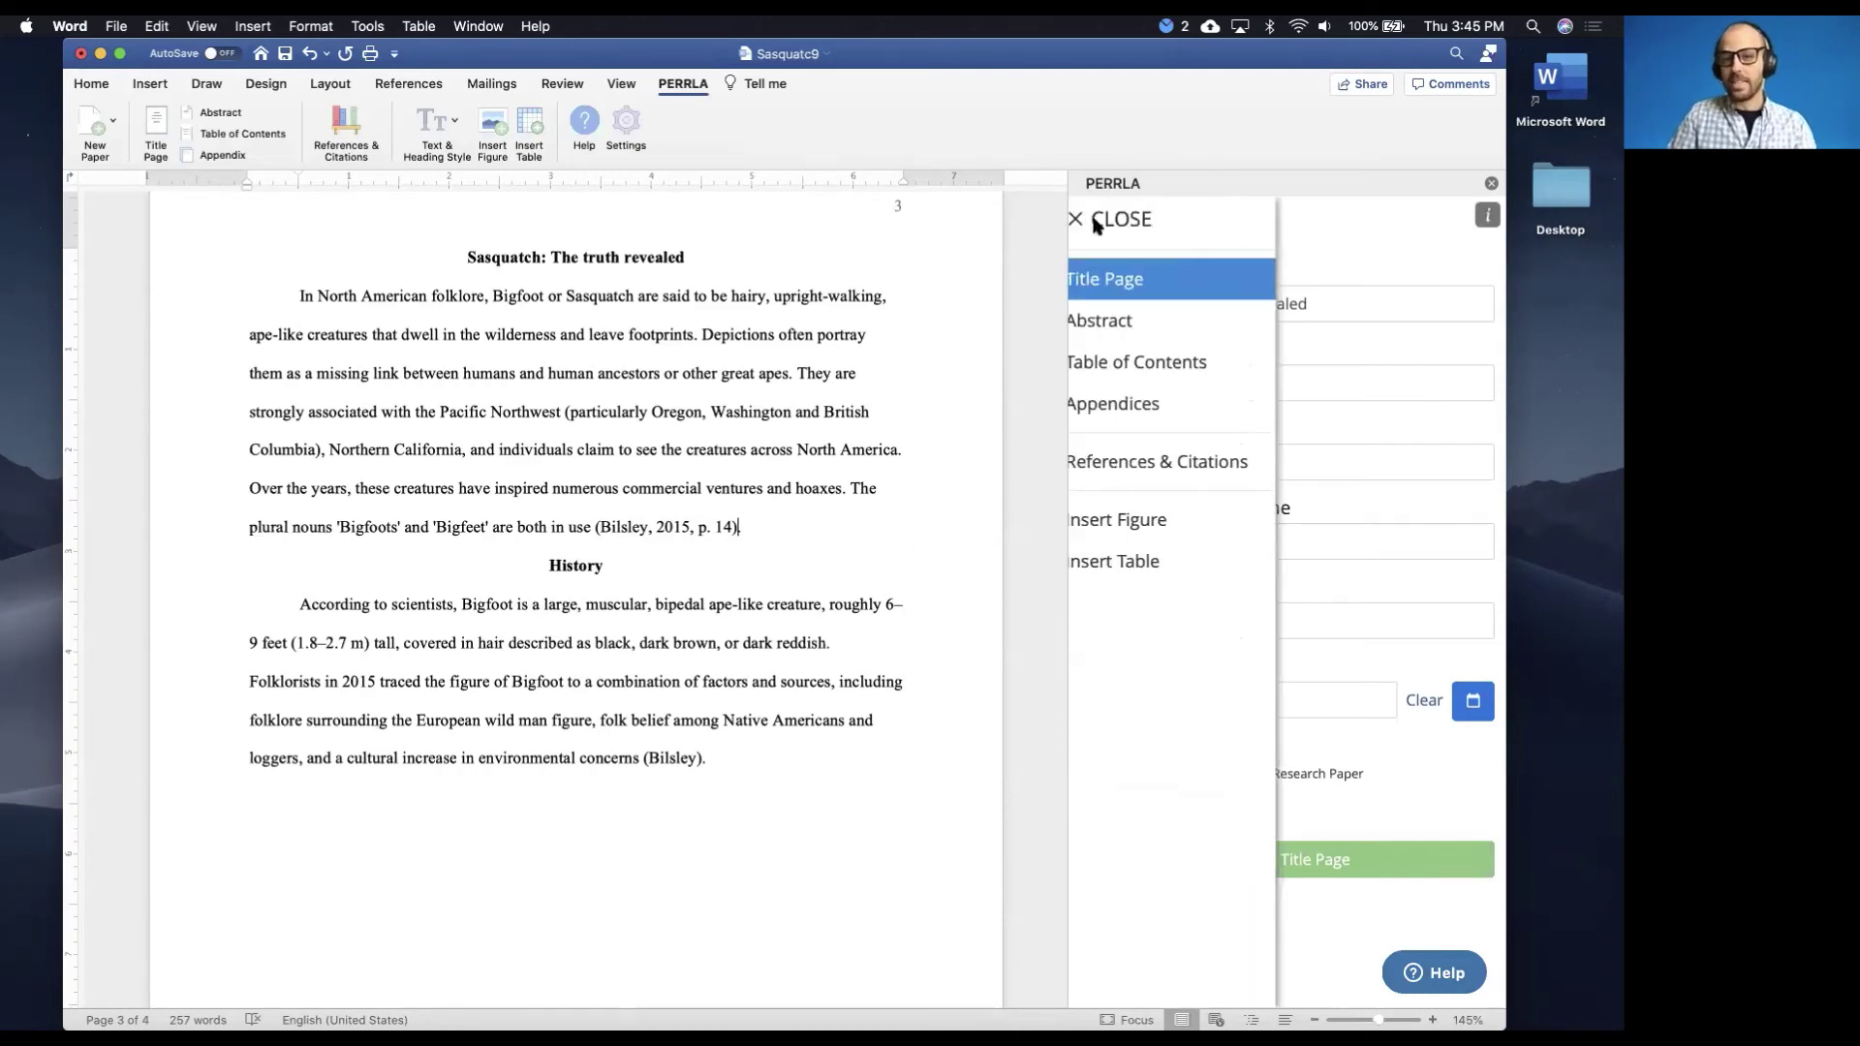
click(1142, 462)
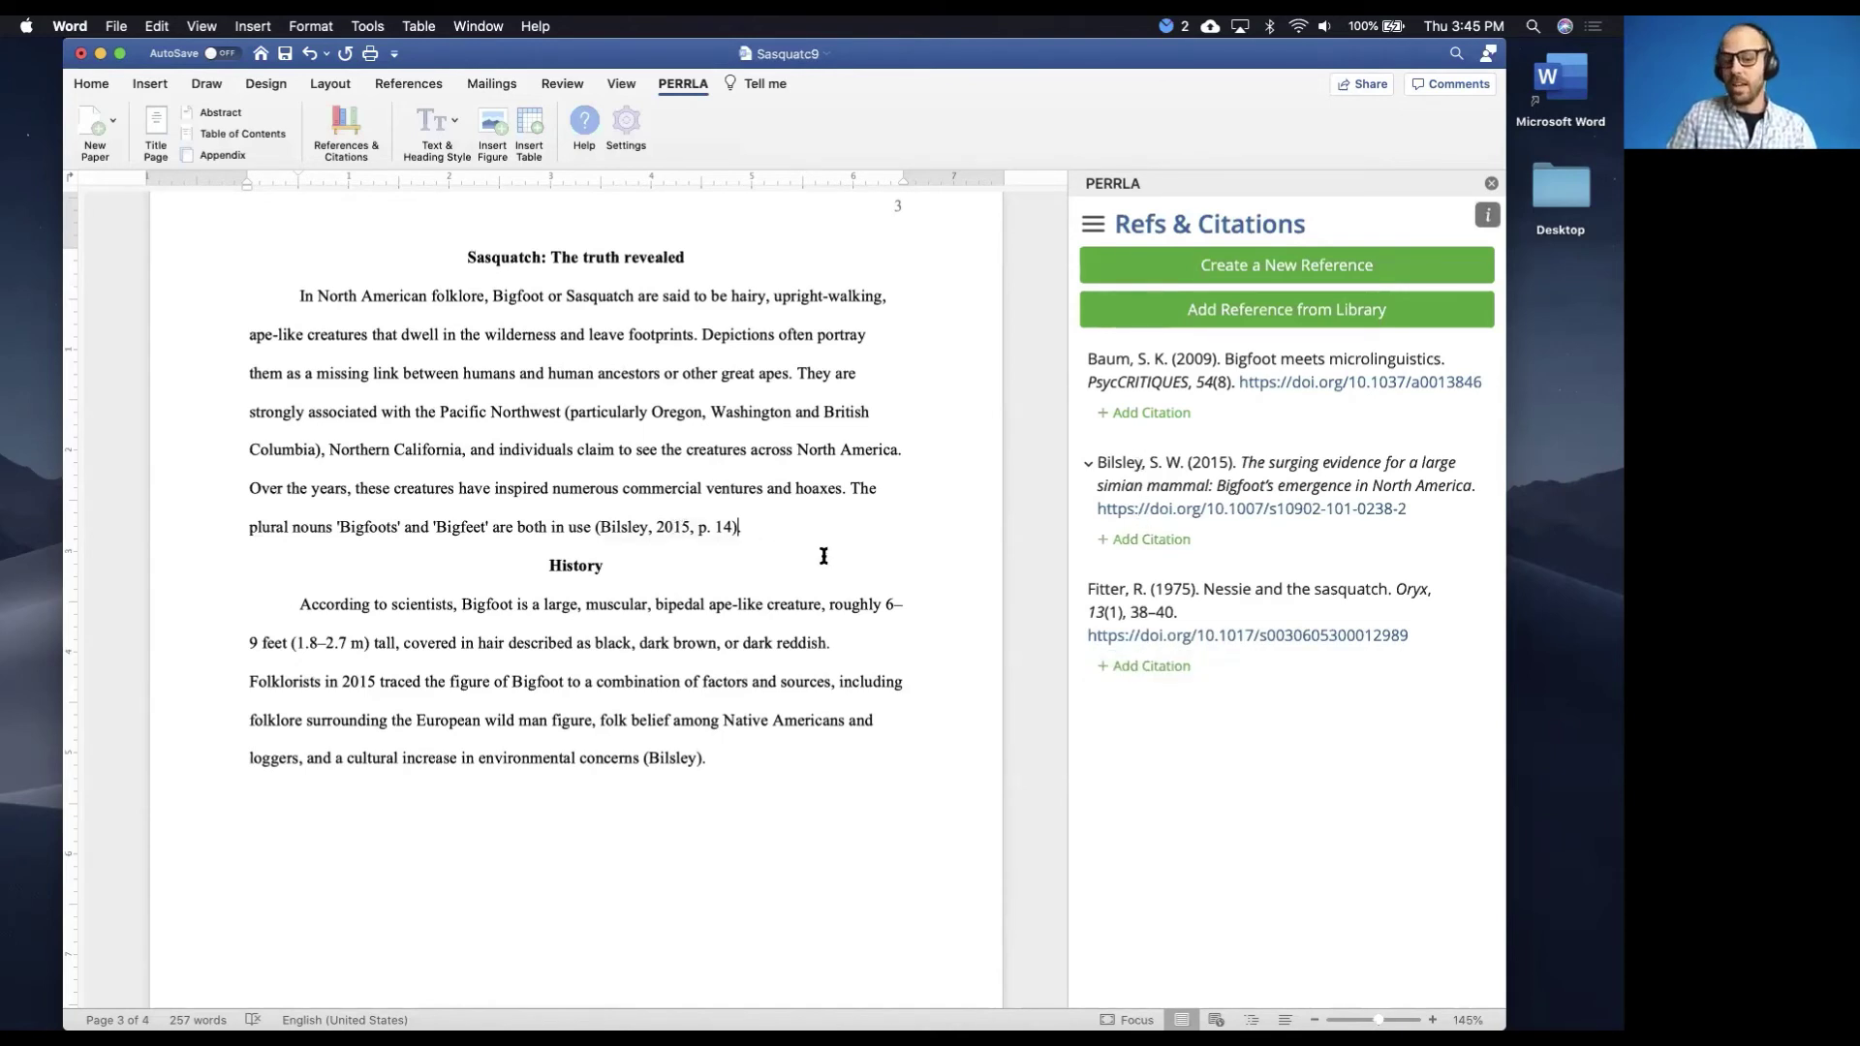
click(1149, 666)
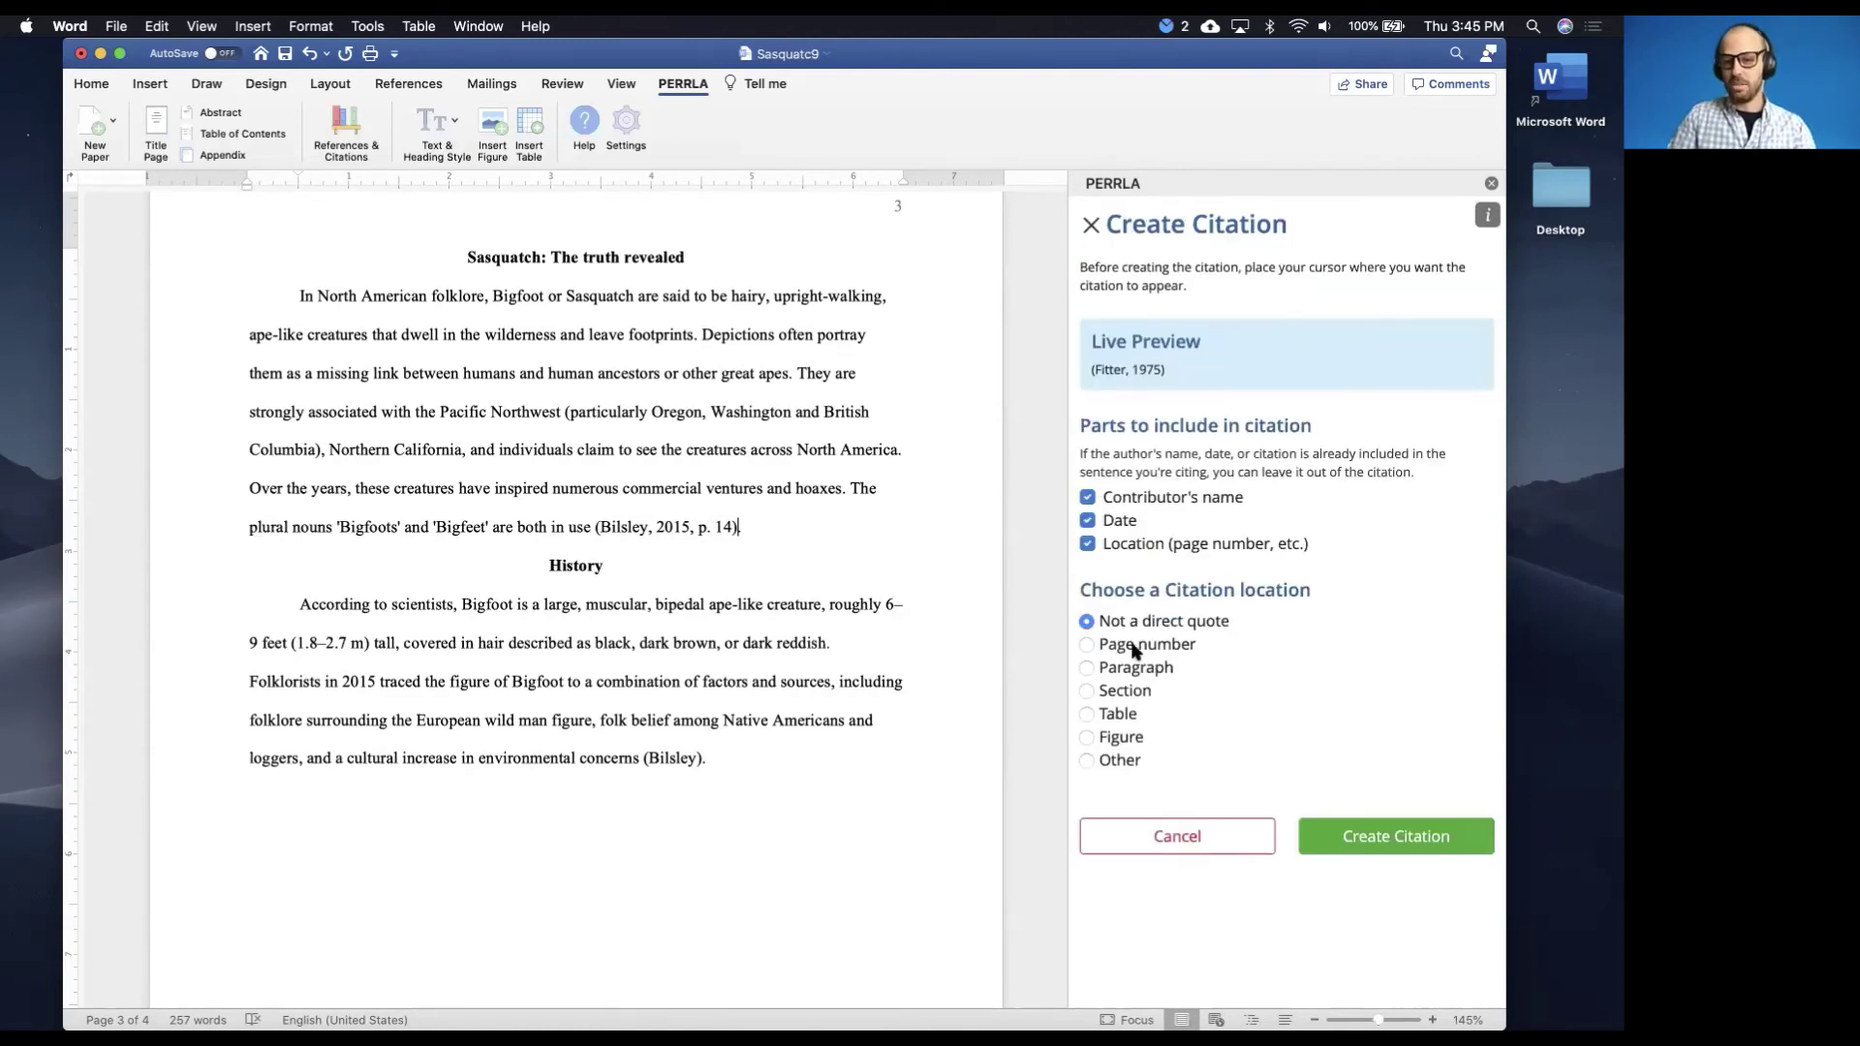
click(1137, 670)
text(5)
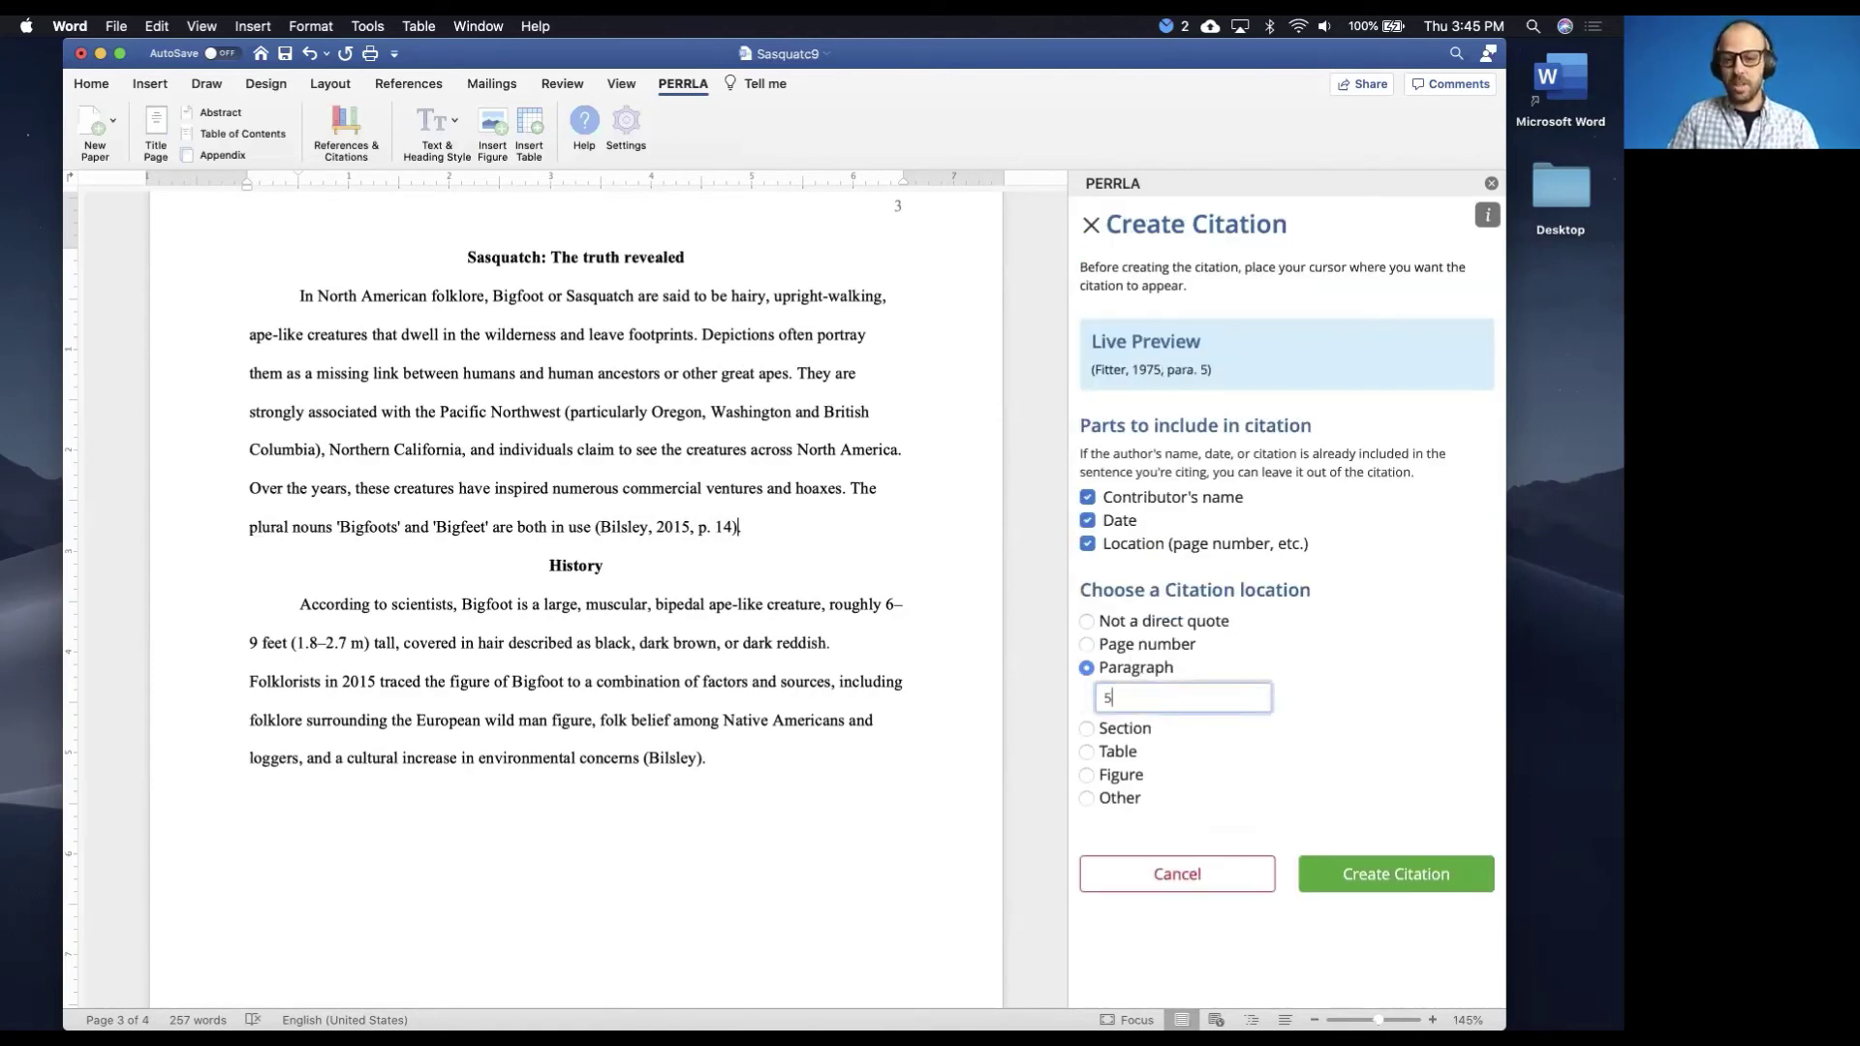
click(1397, 872)
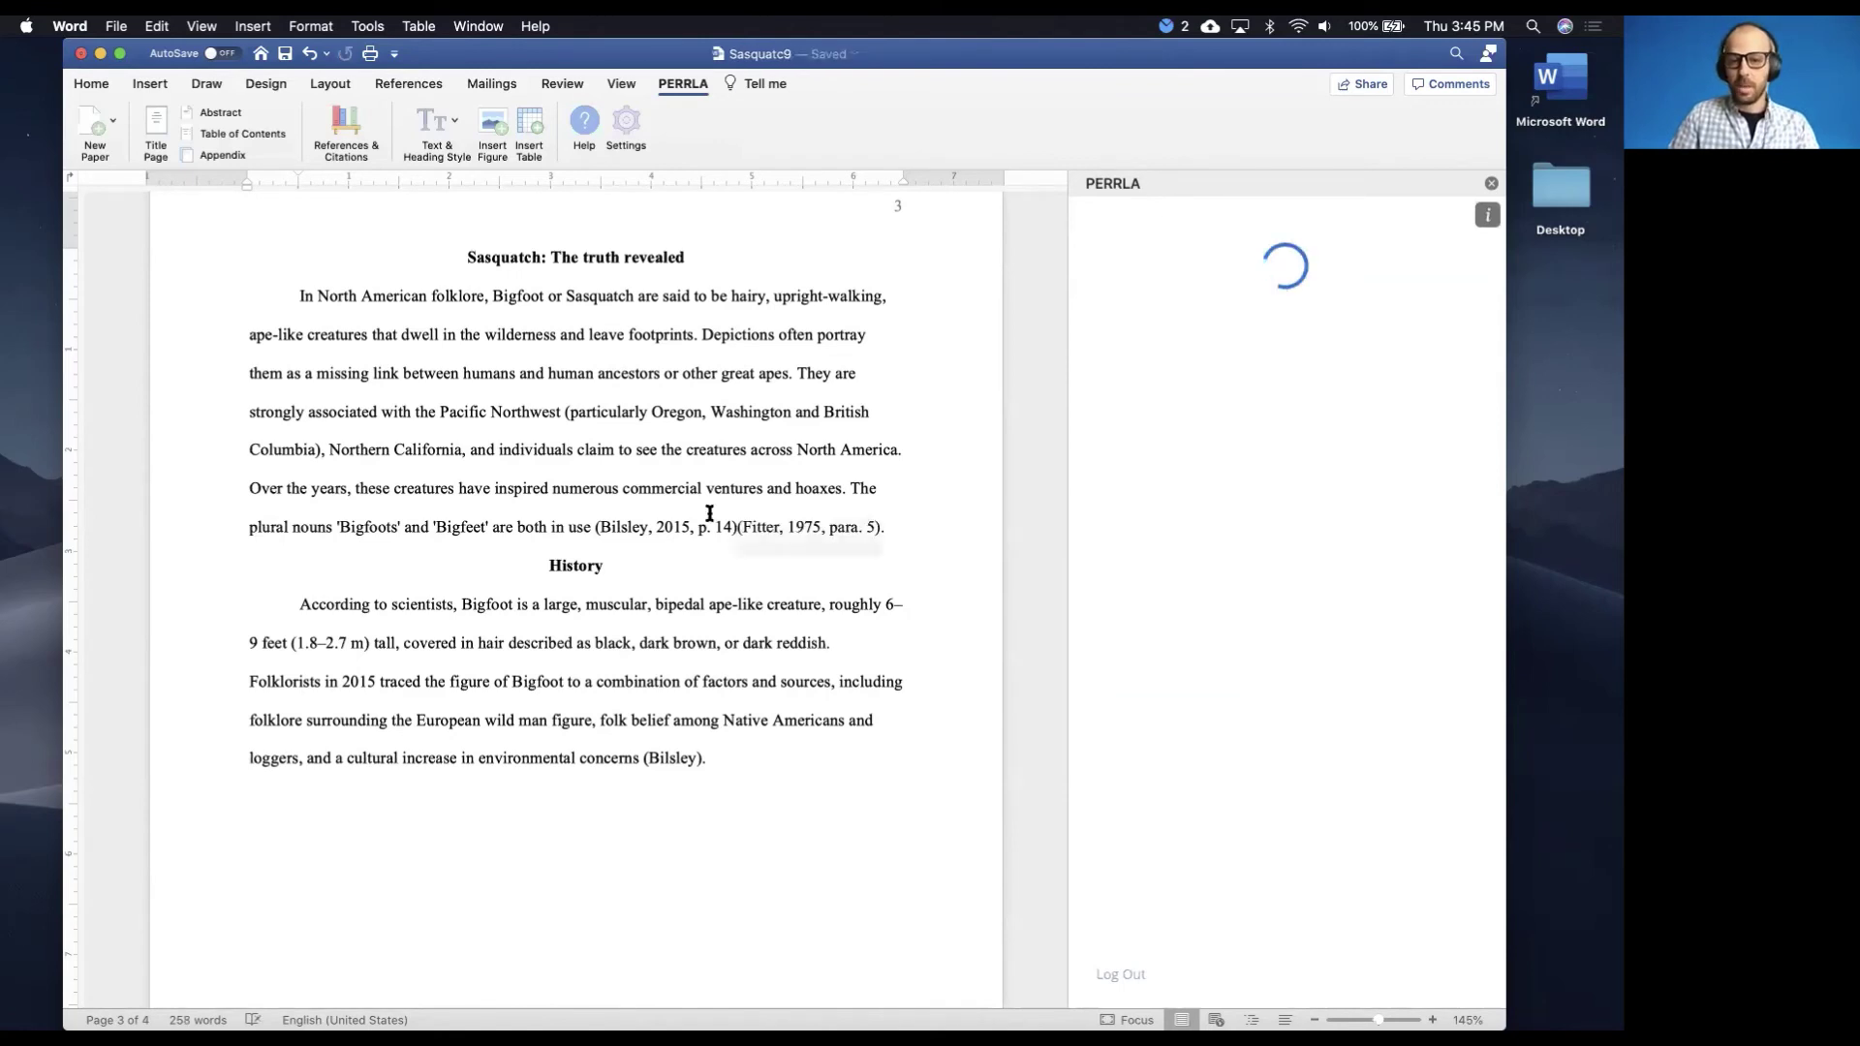
Remove the content control from the two adjoining citations above the History heading
drag(585, 527, 860, 531)
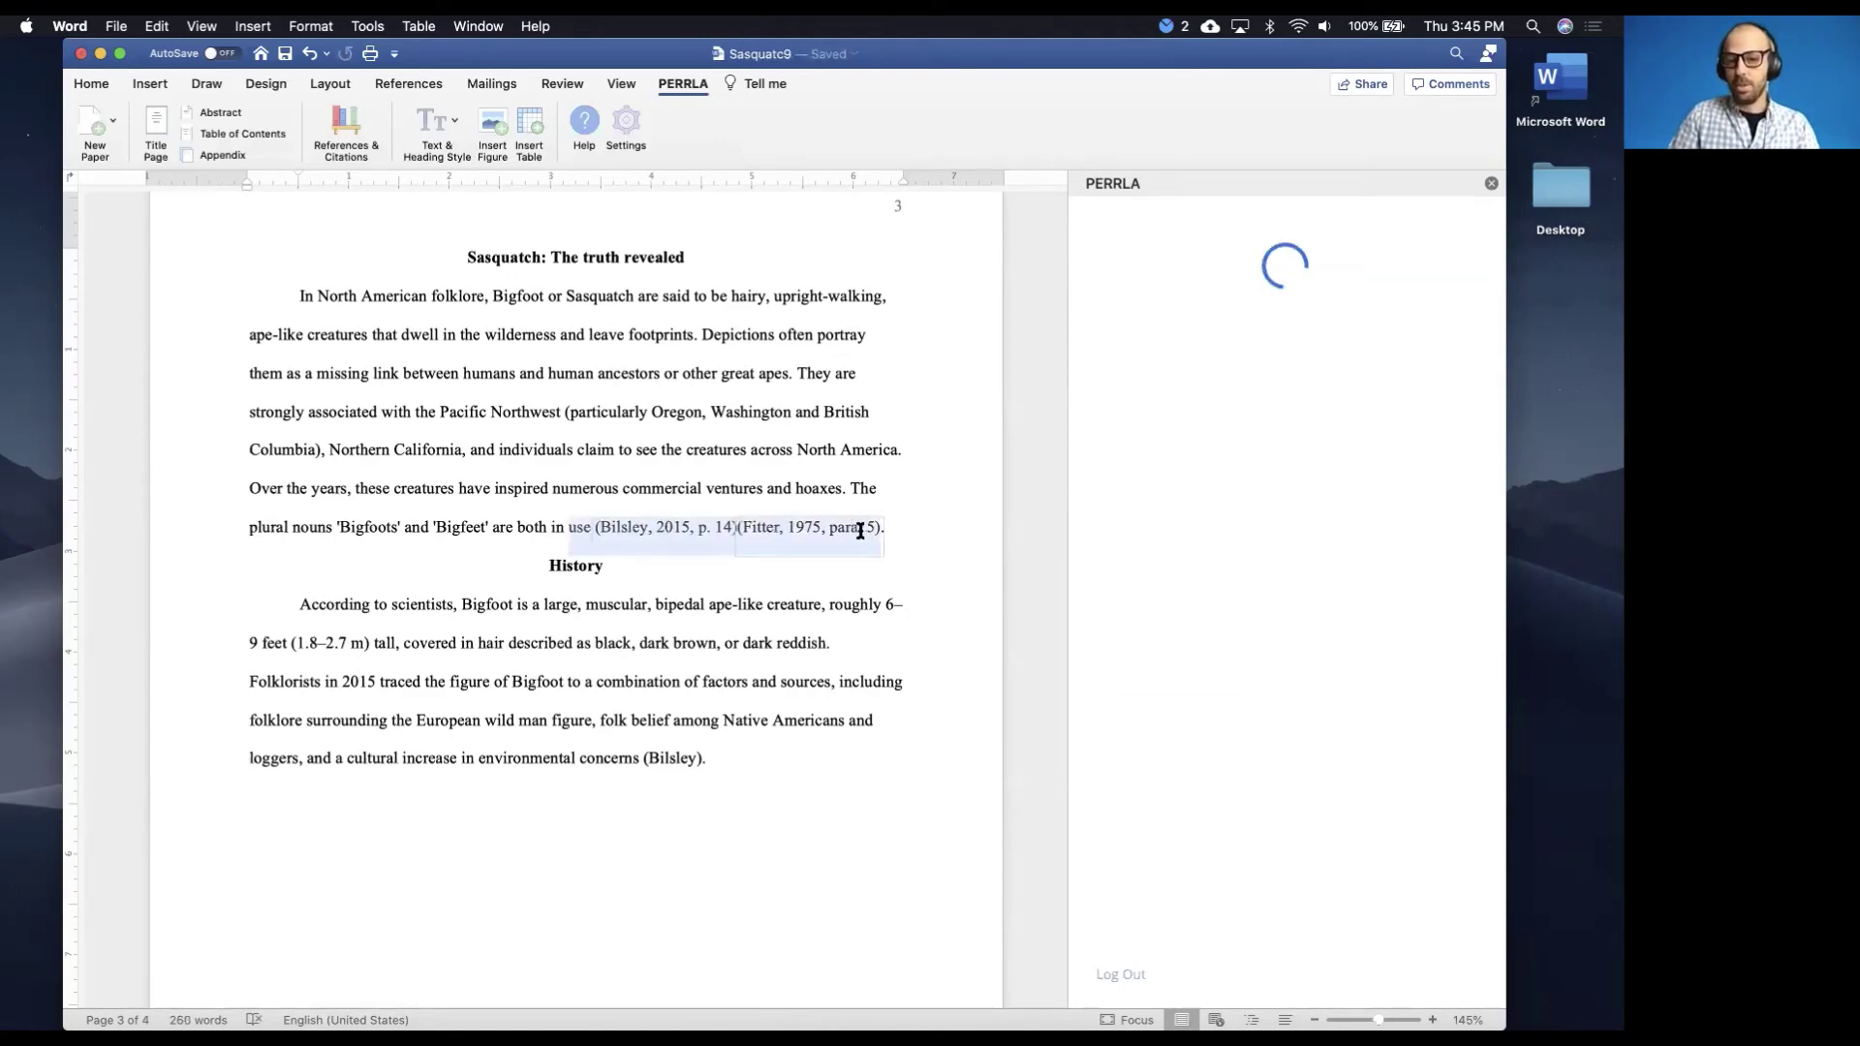
right_click(826, 529)
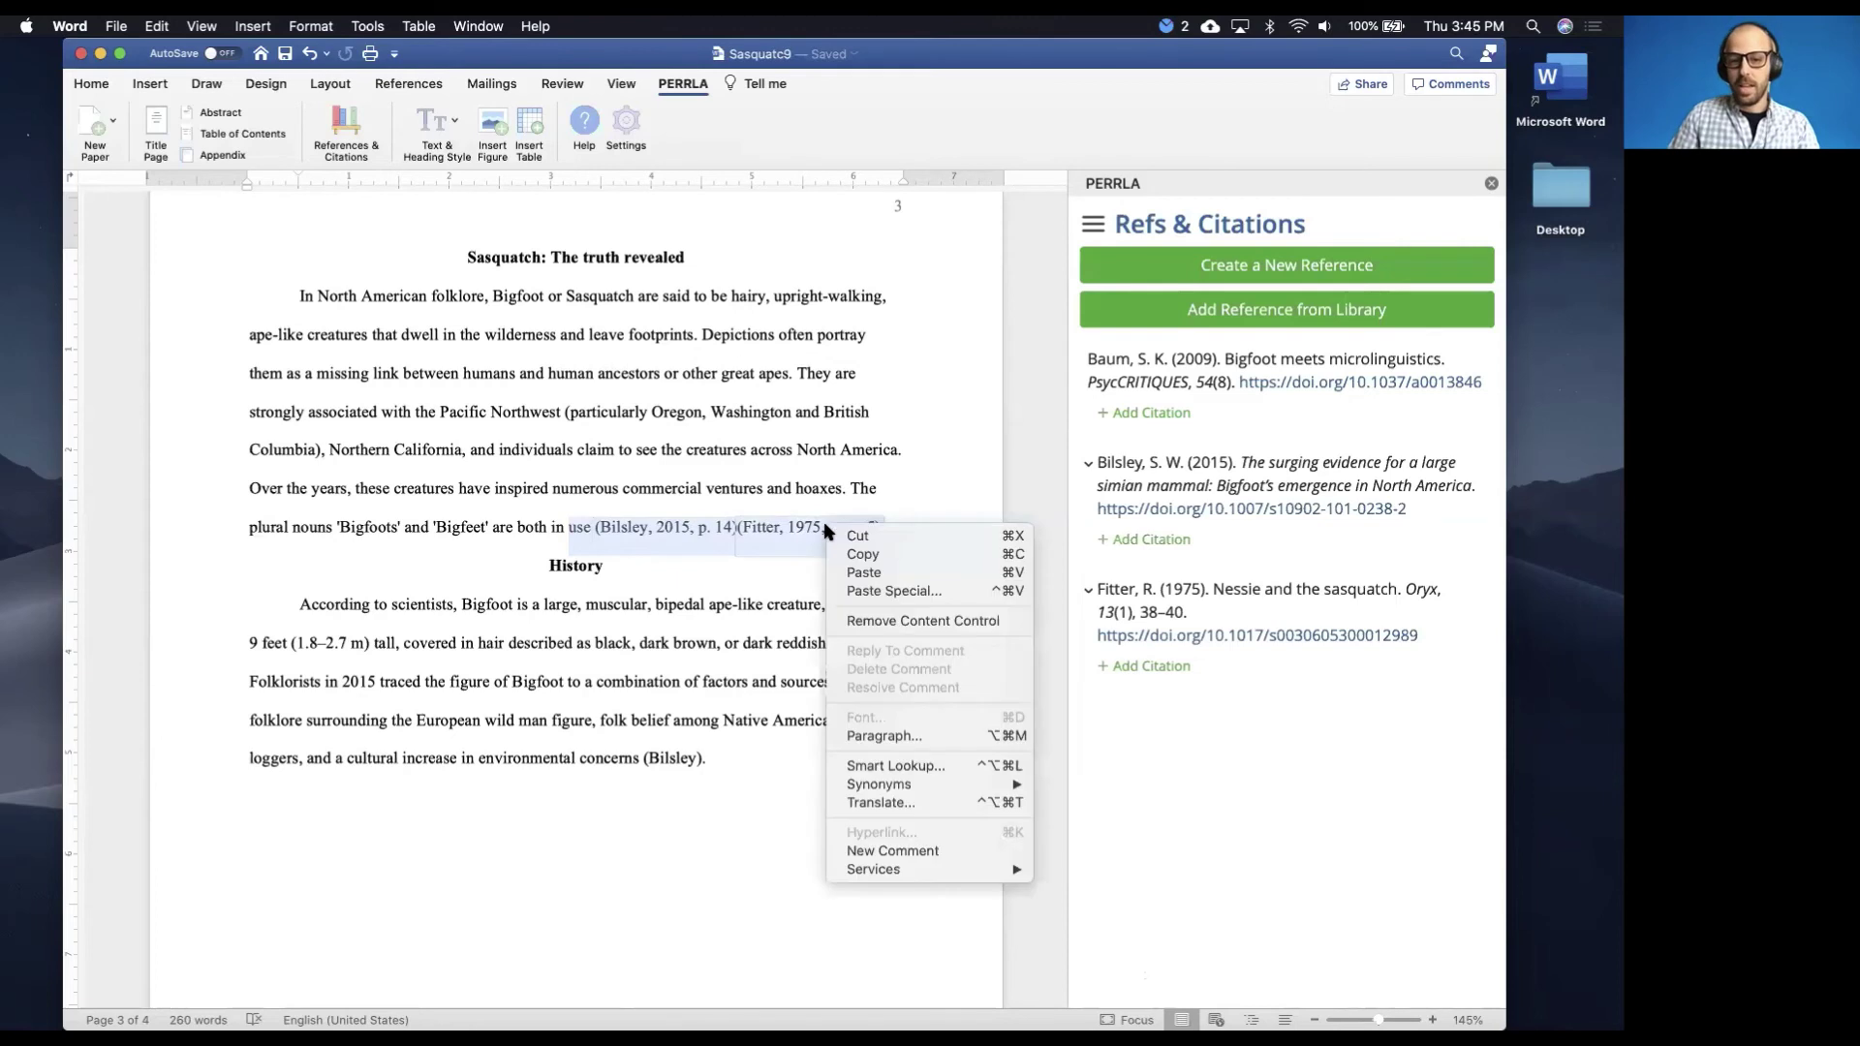
click(896, 624)
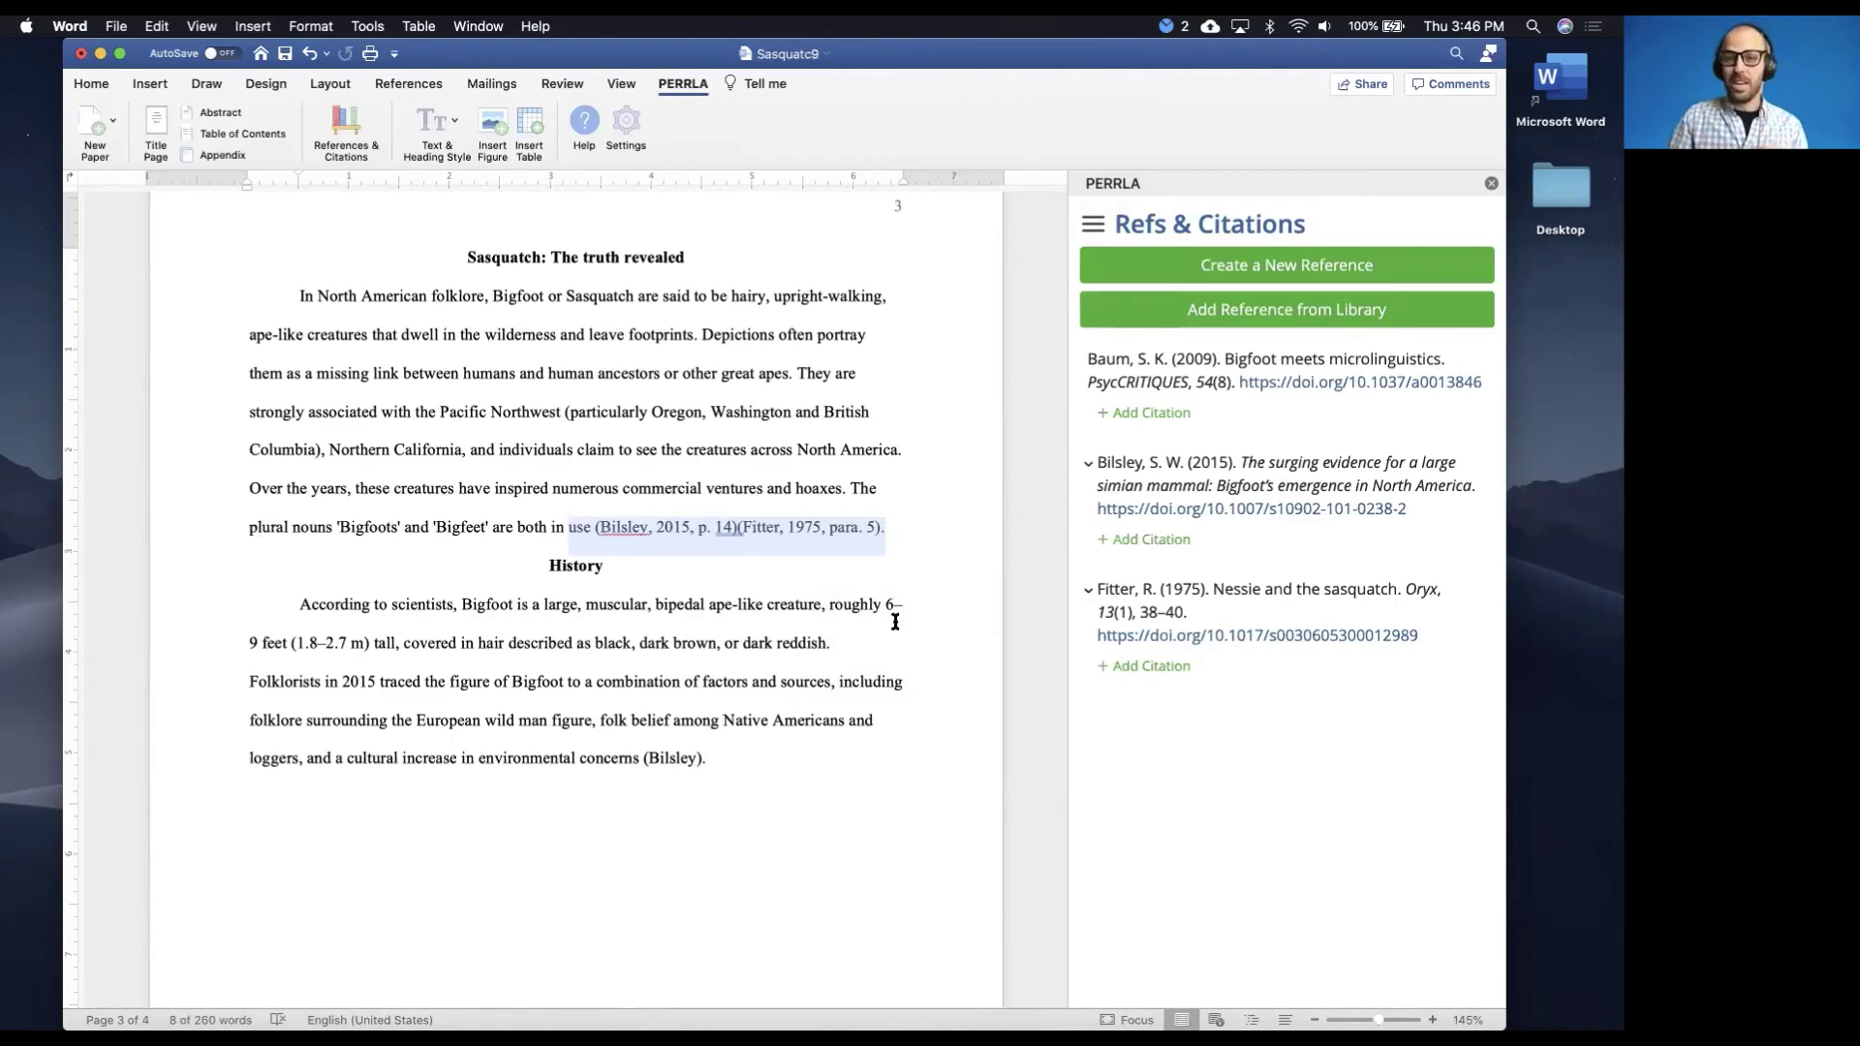
Merge the two adjoining citations into one set of parentheses, replacing the inner parentheses with a semicolon and space
click(743, 529)
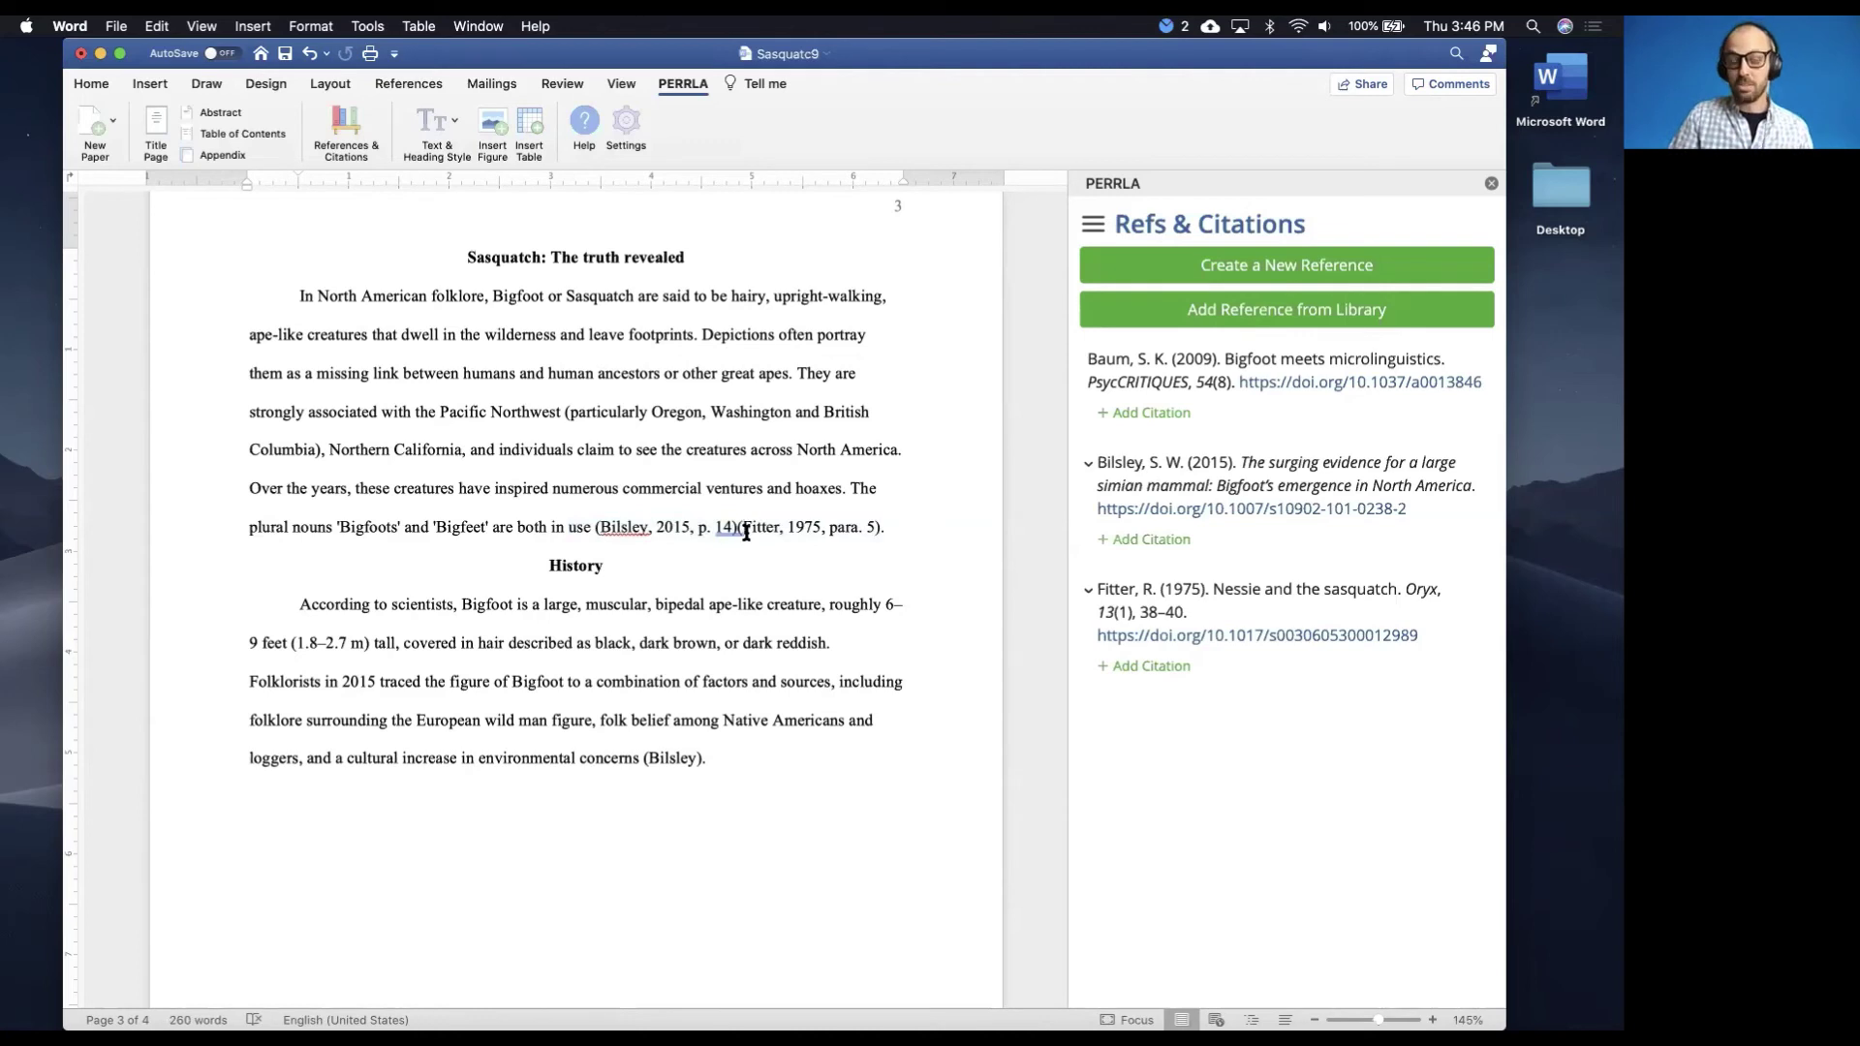
key(BackSpace)
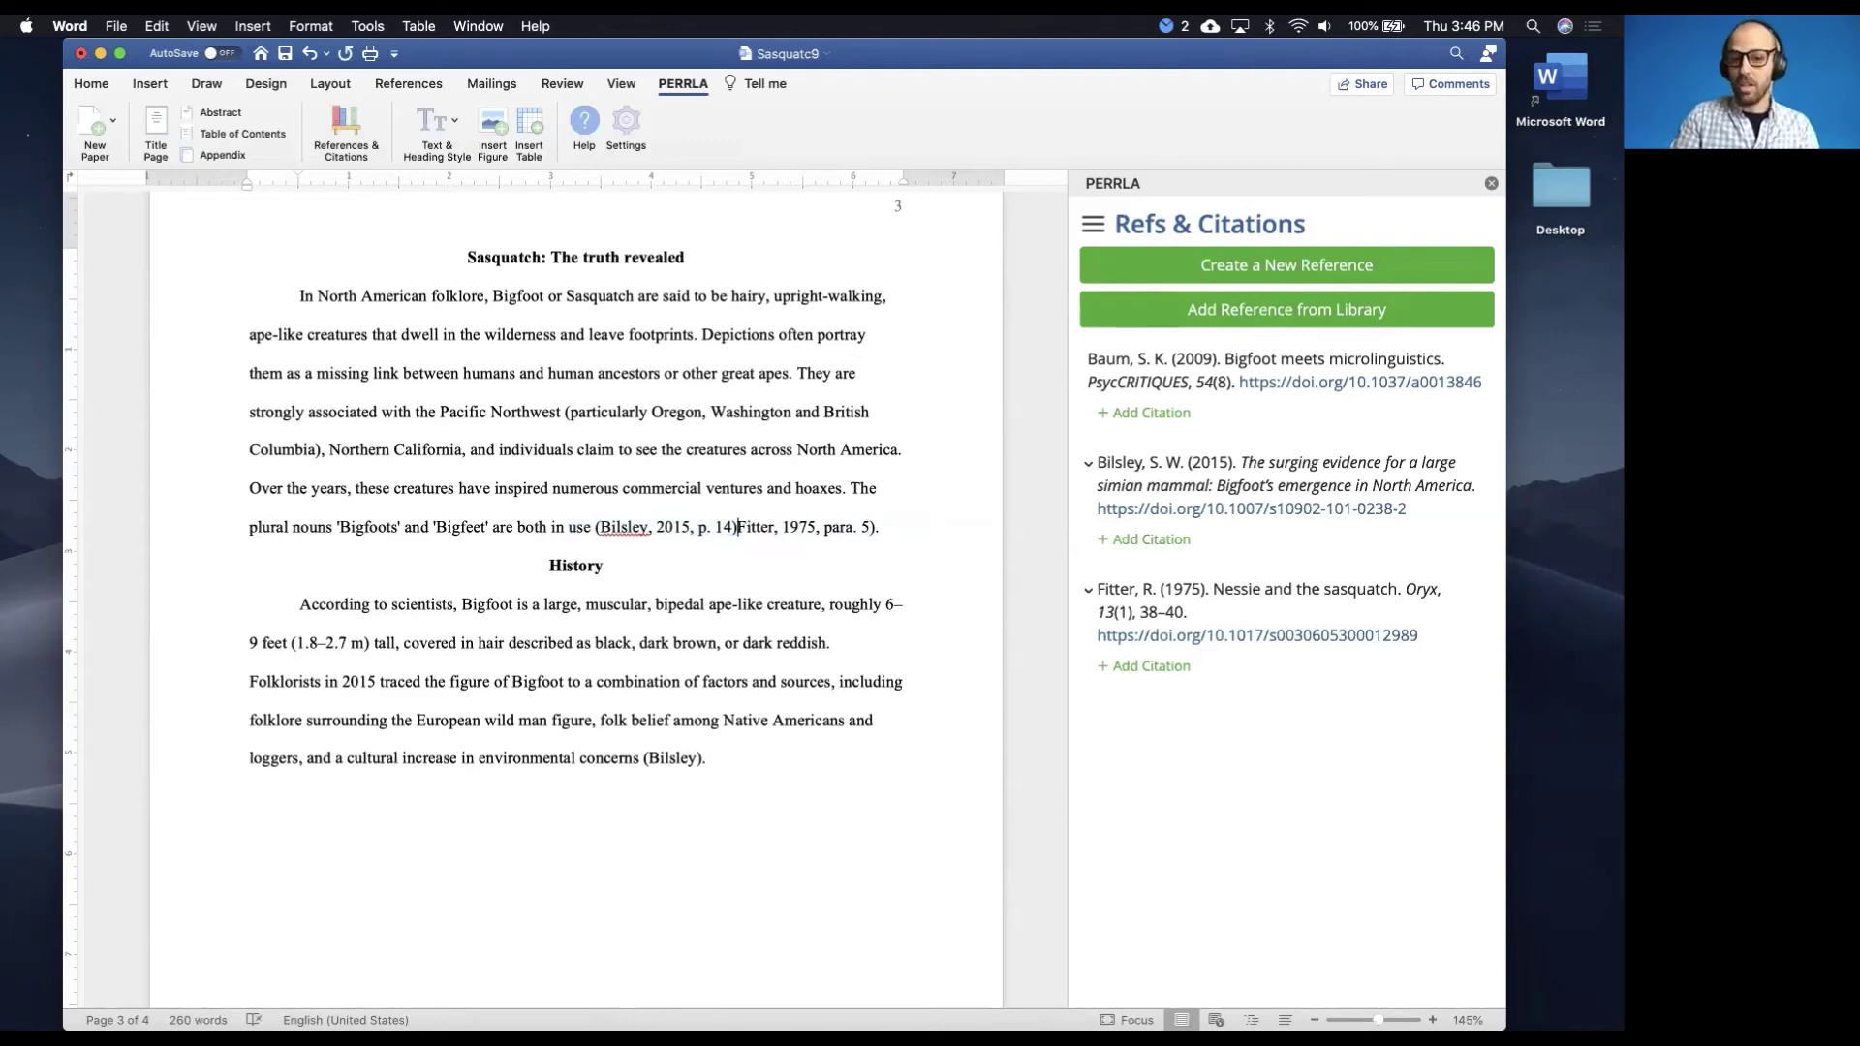
key(Delete)
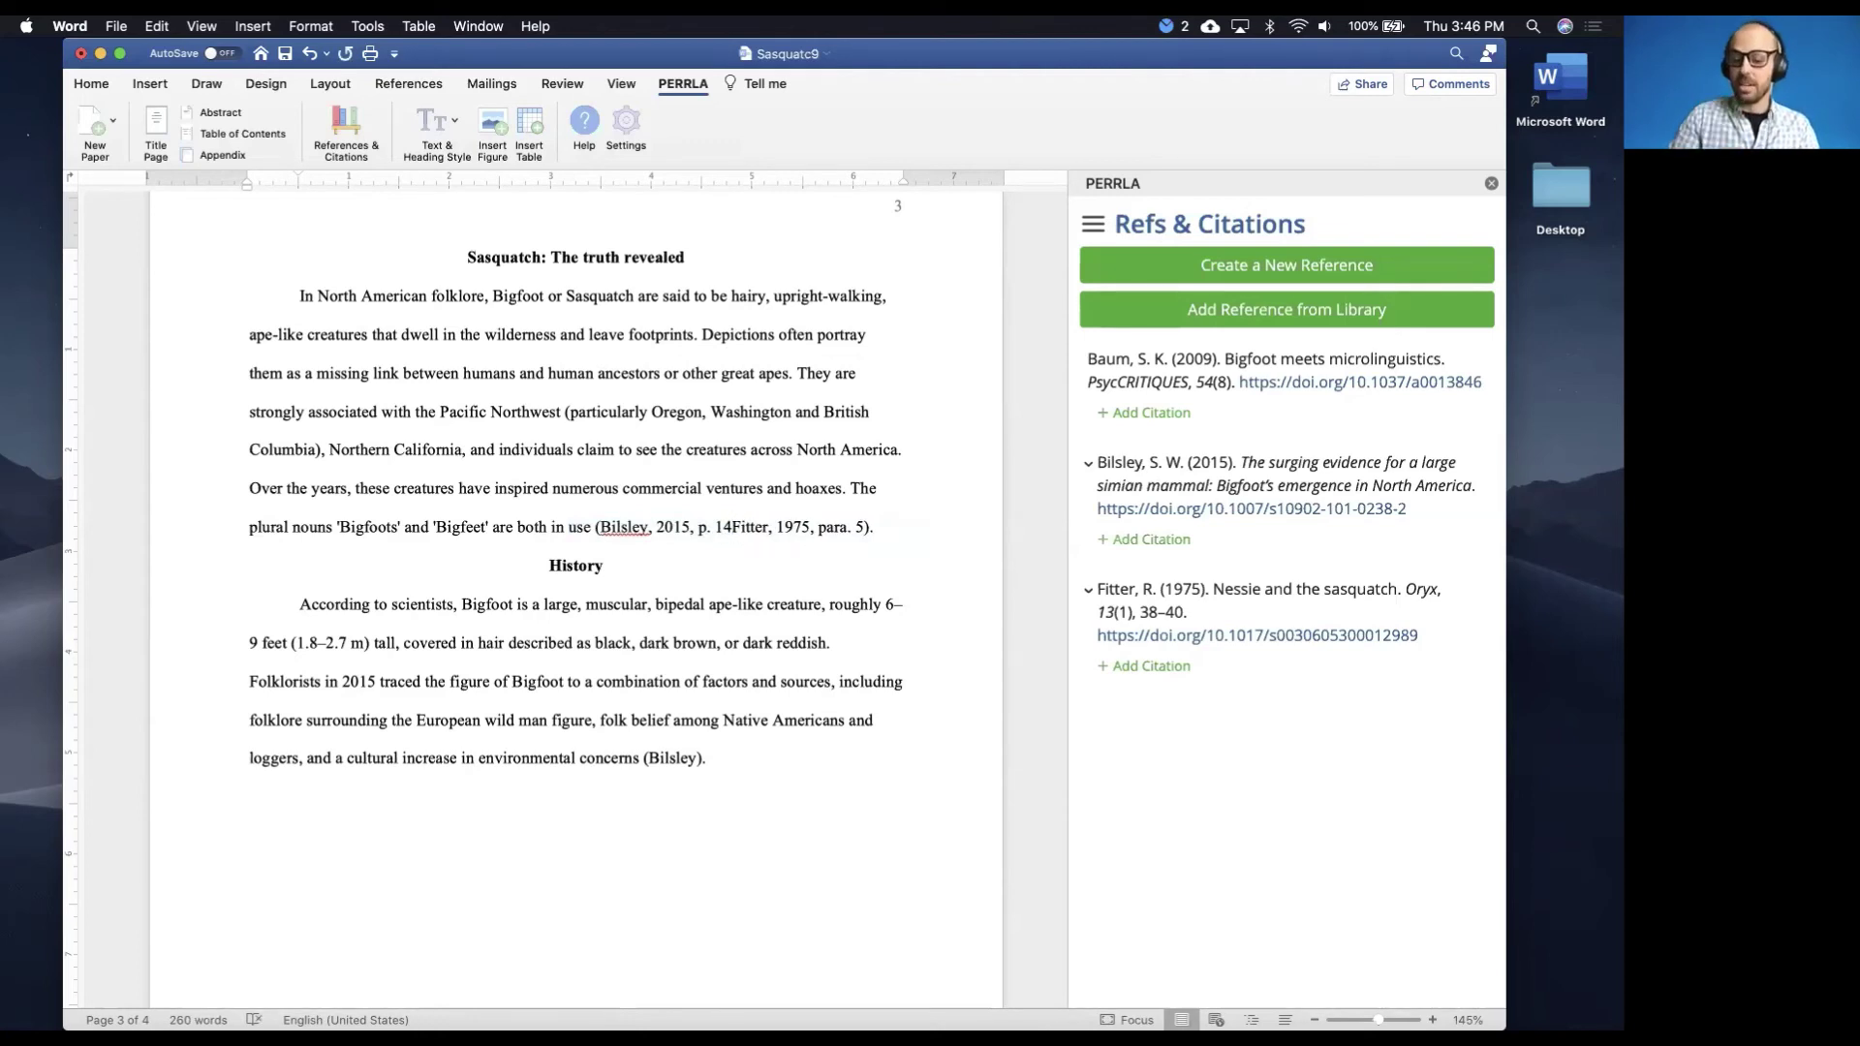
text(;)
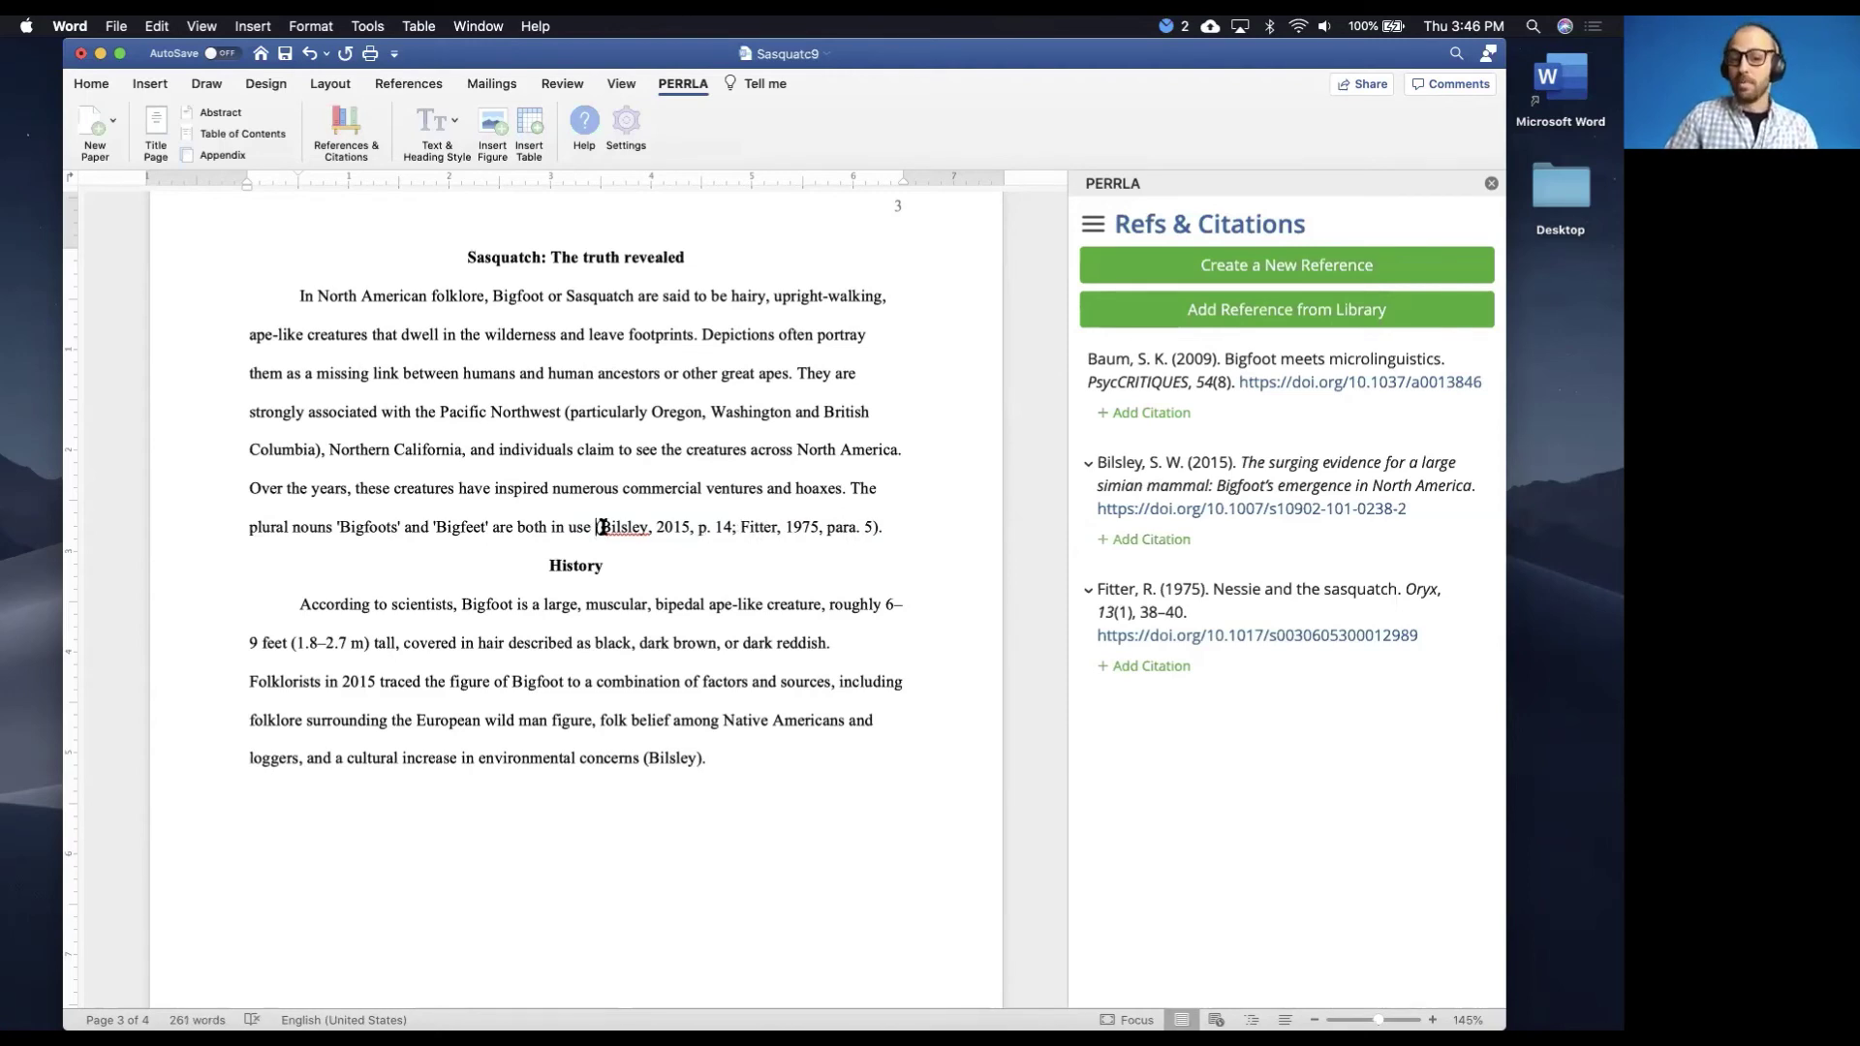
Highlight the combined citation to review it, and switch back to the presentation slide with the multiple citations question
drag(596, 525, 886, 527)
click(888, 527)
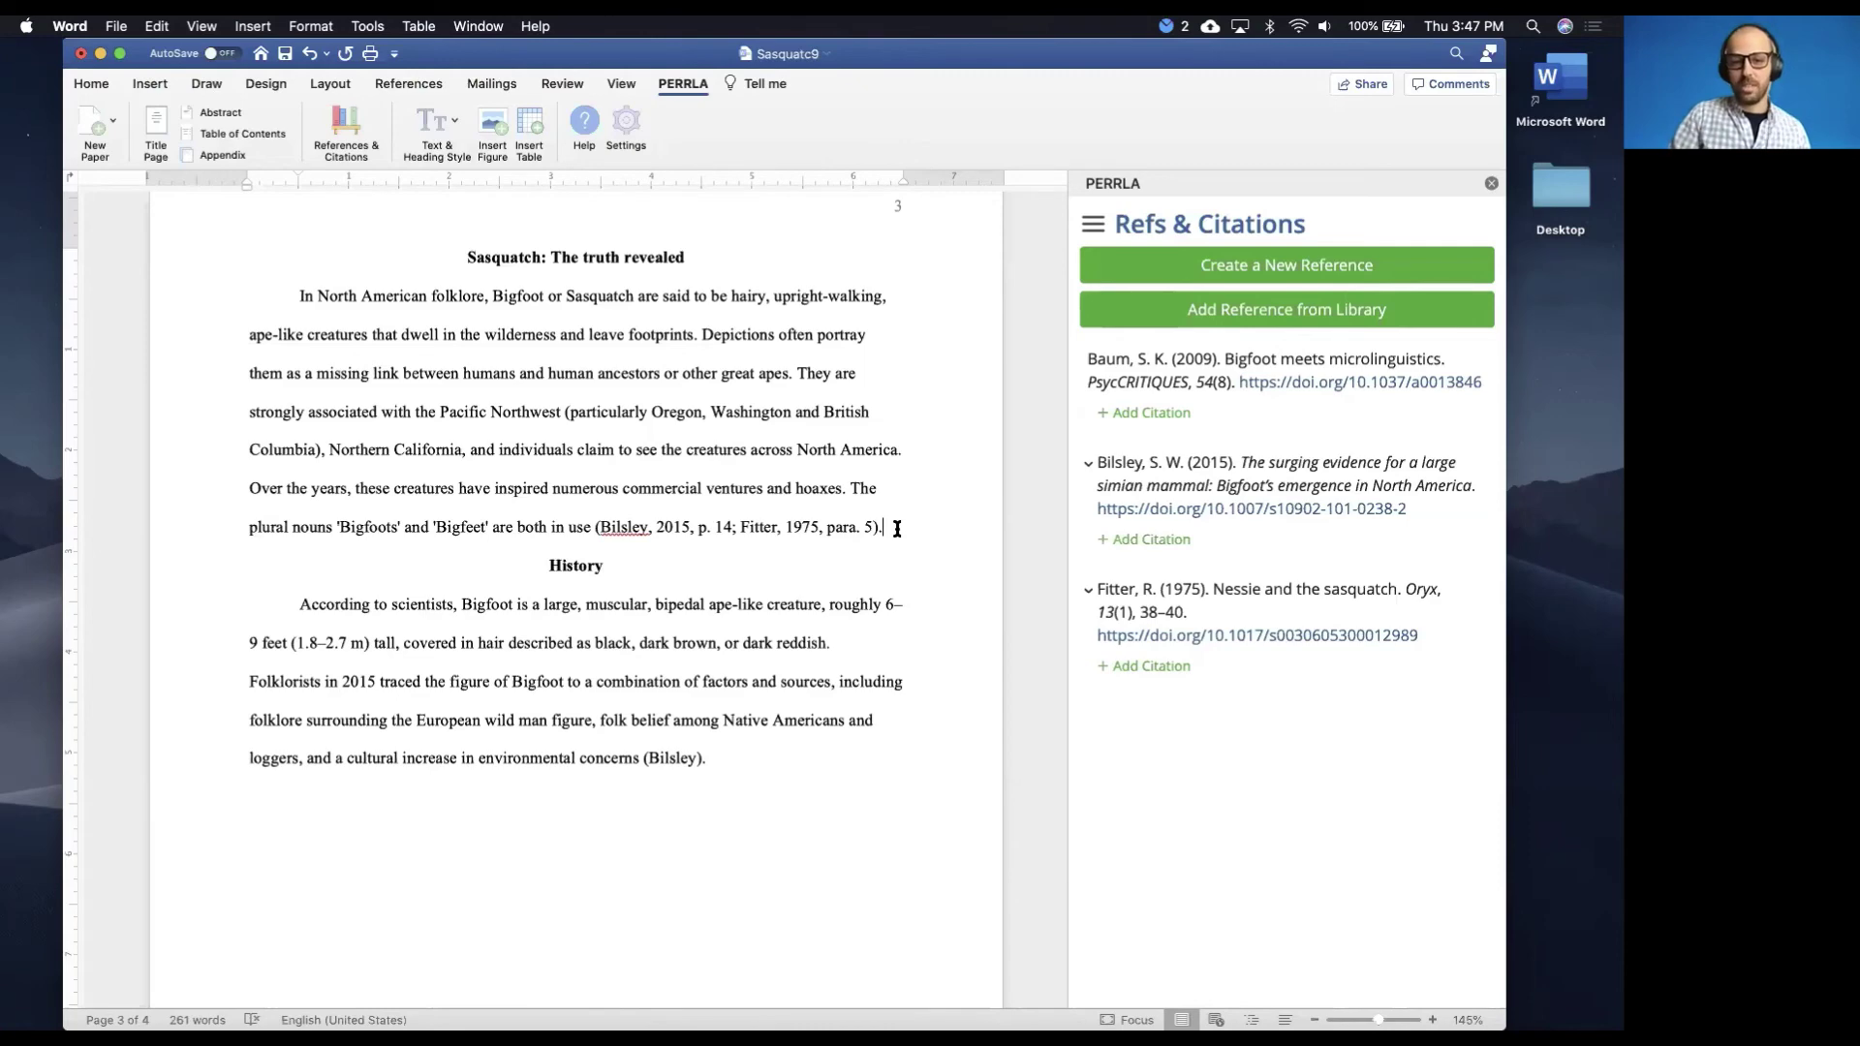
key(ctrl+Right)
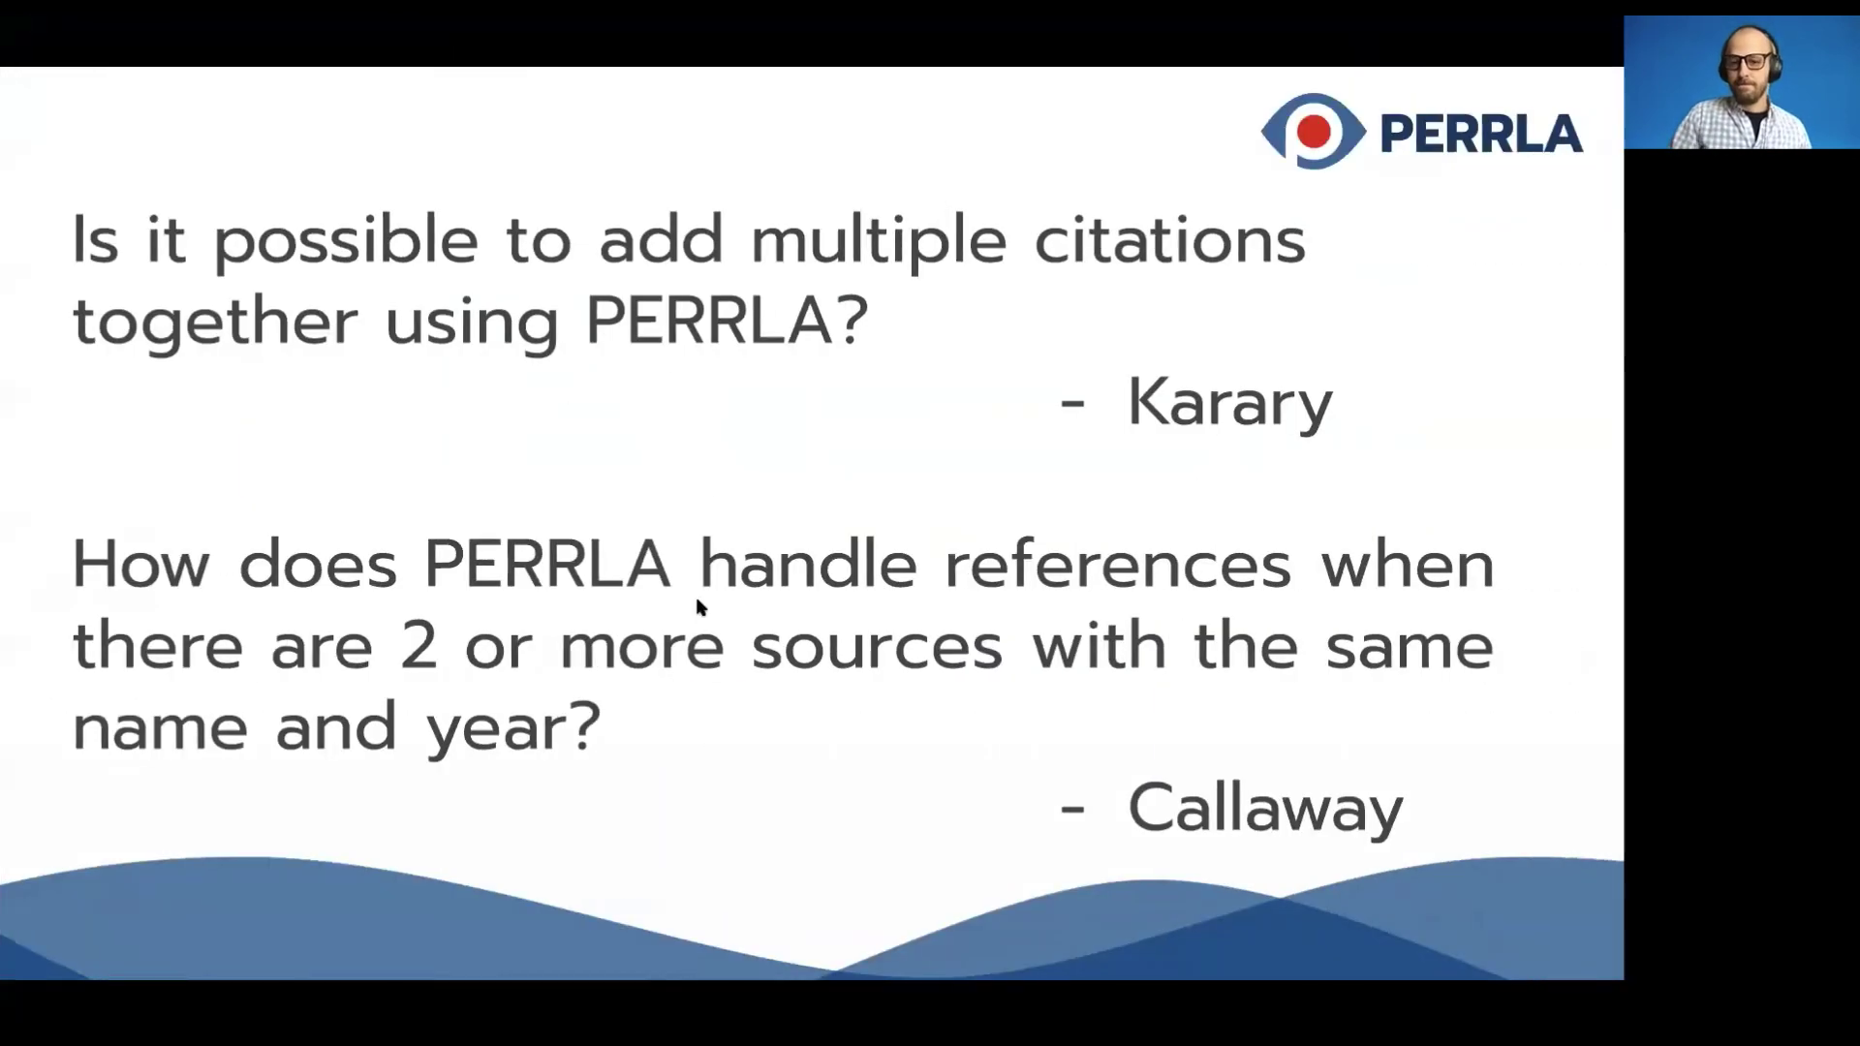
Advance the slides to the already-formatted reference question, and copy the "My encounter with the strange" reference from the Example Text document in Chrome
key(Right)
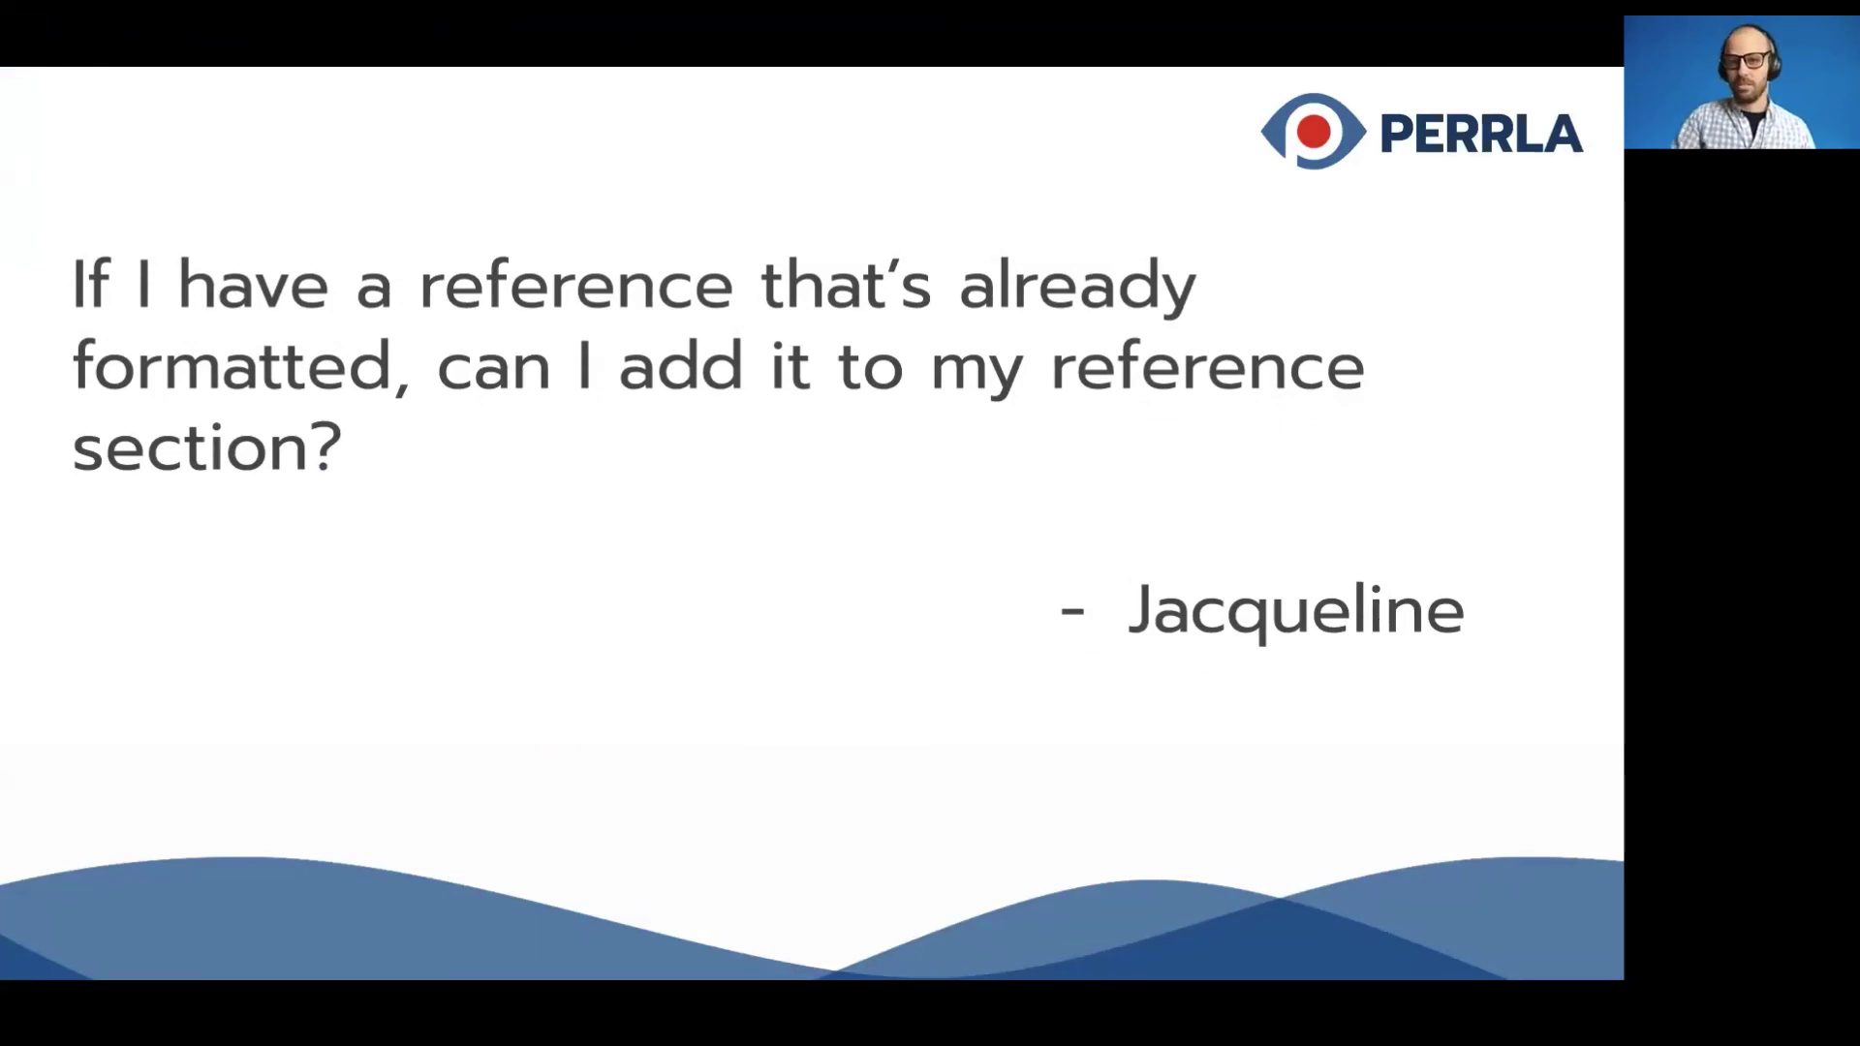
key(ctrl+Left)
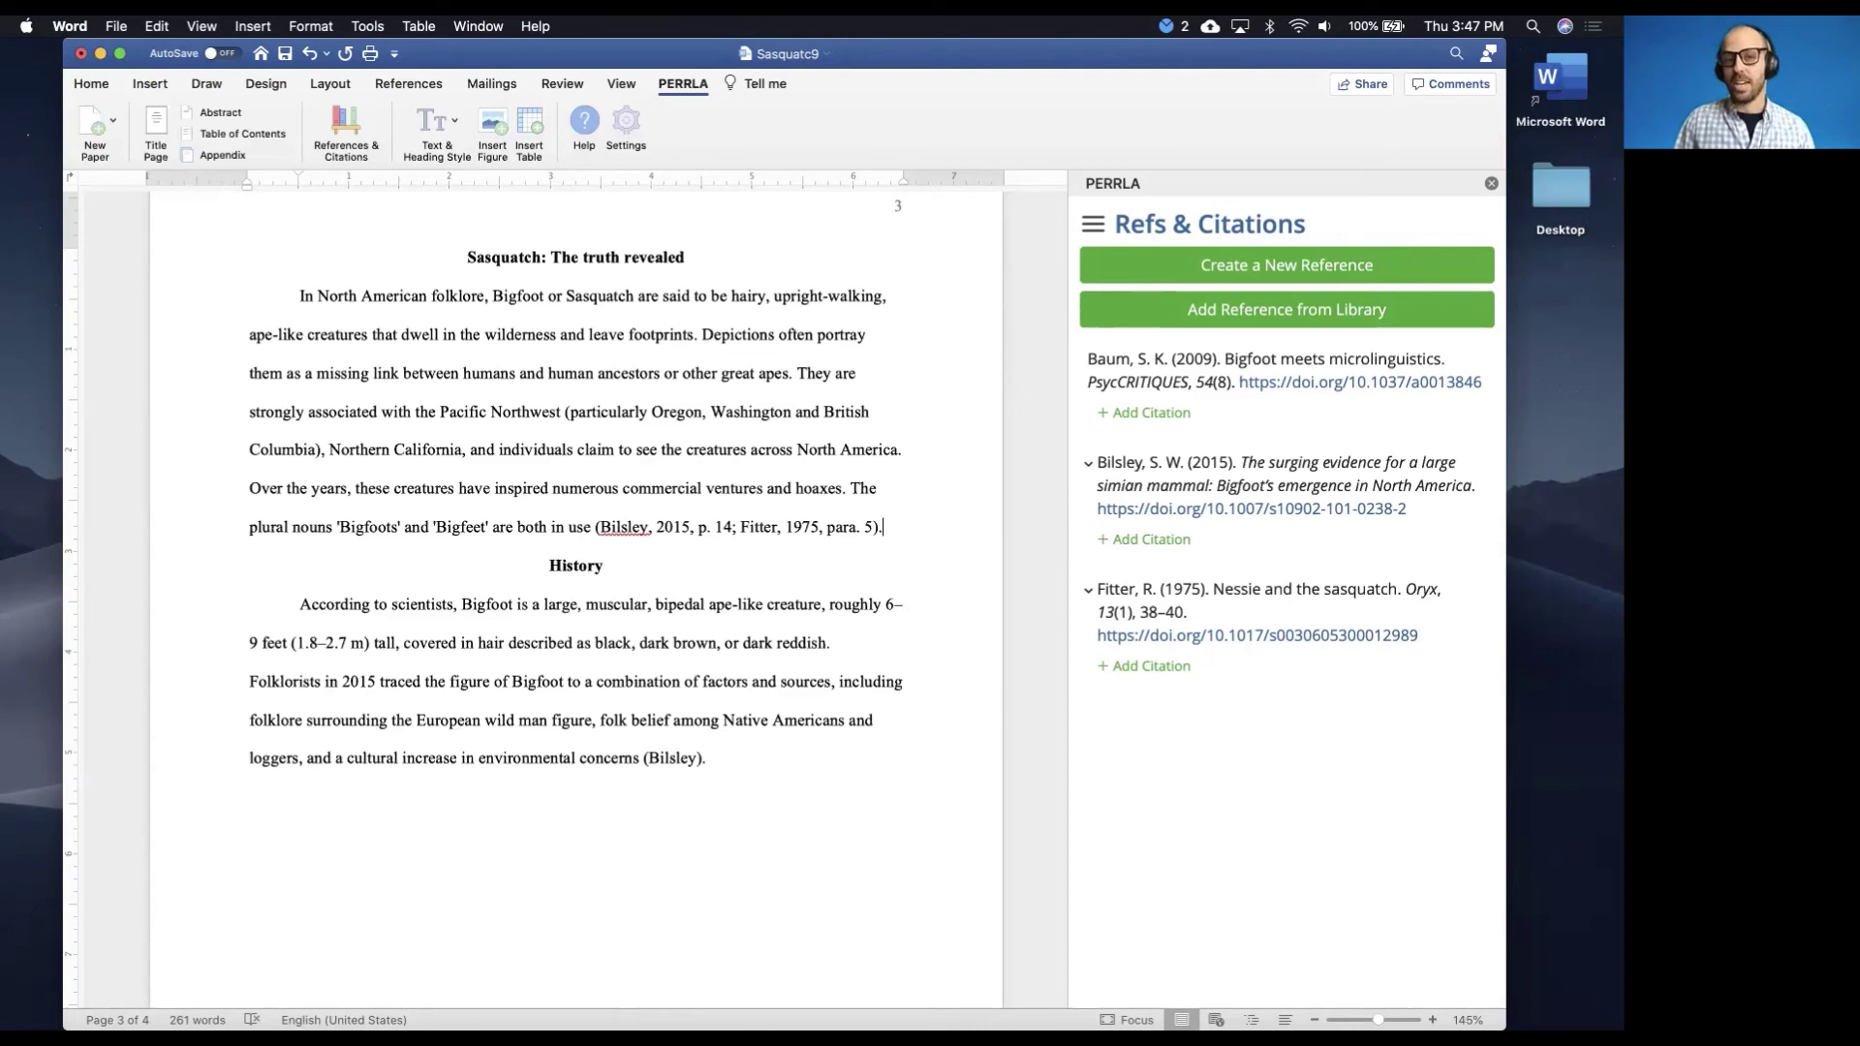
key(ctrl+Left)
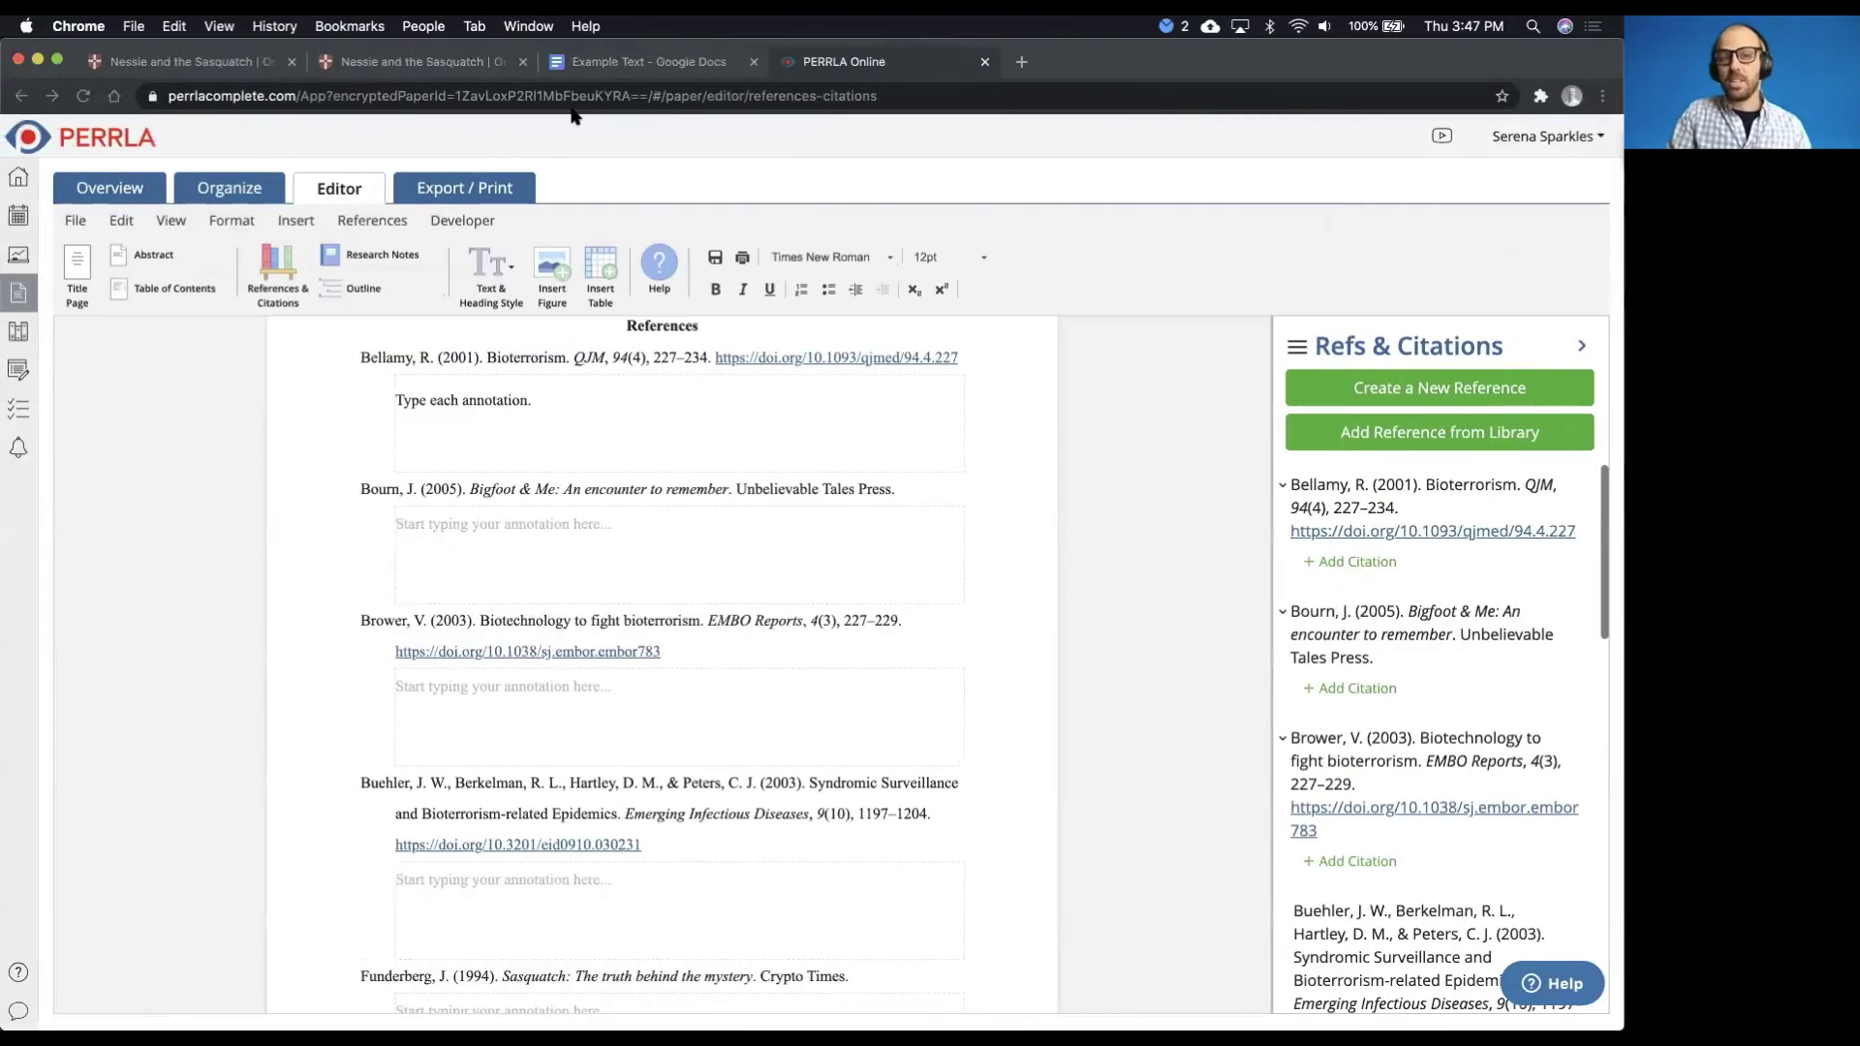
click(607, 68)
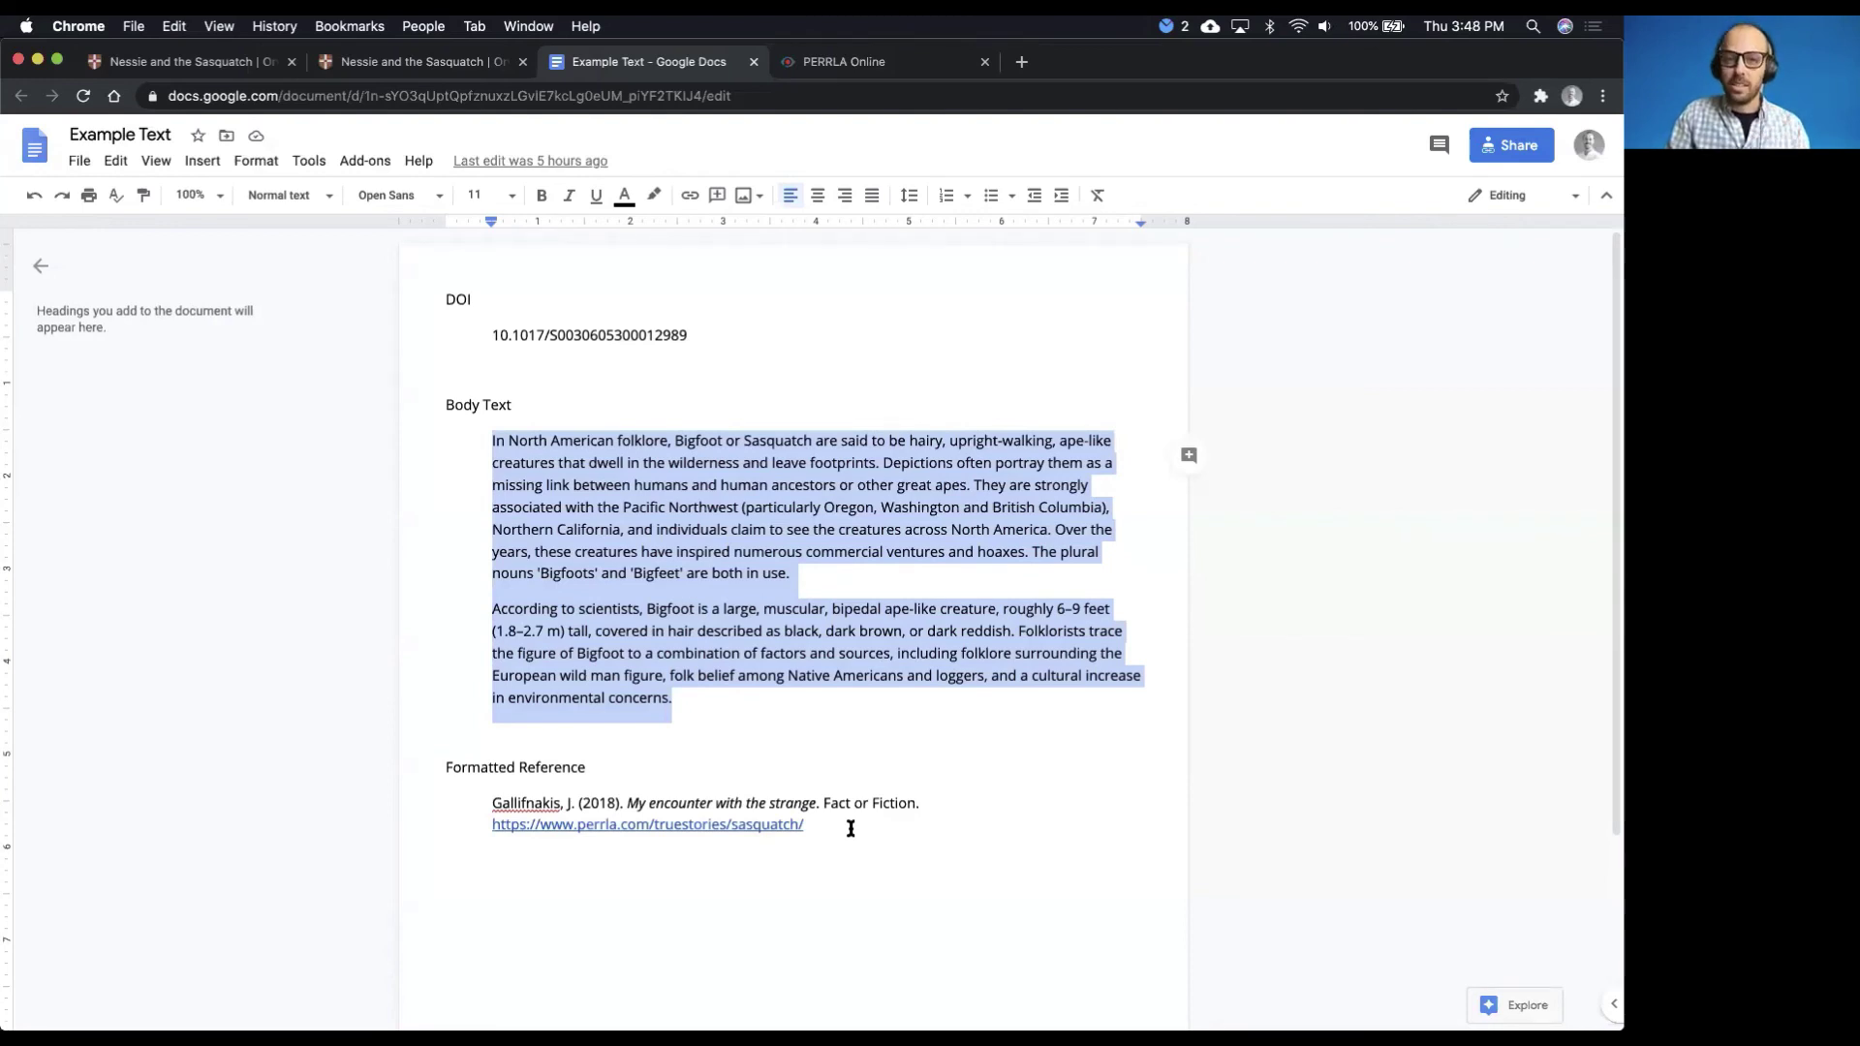
drag(850, 829, 465, 808)
key(super+c)
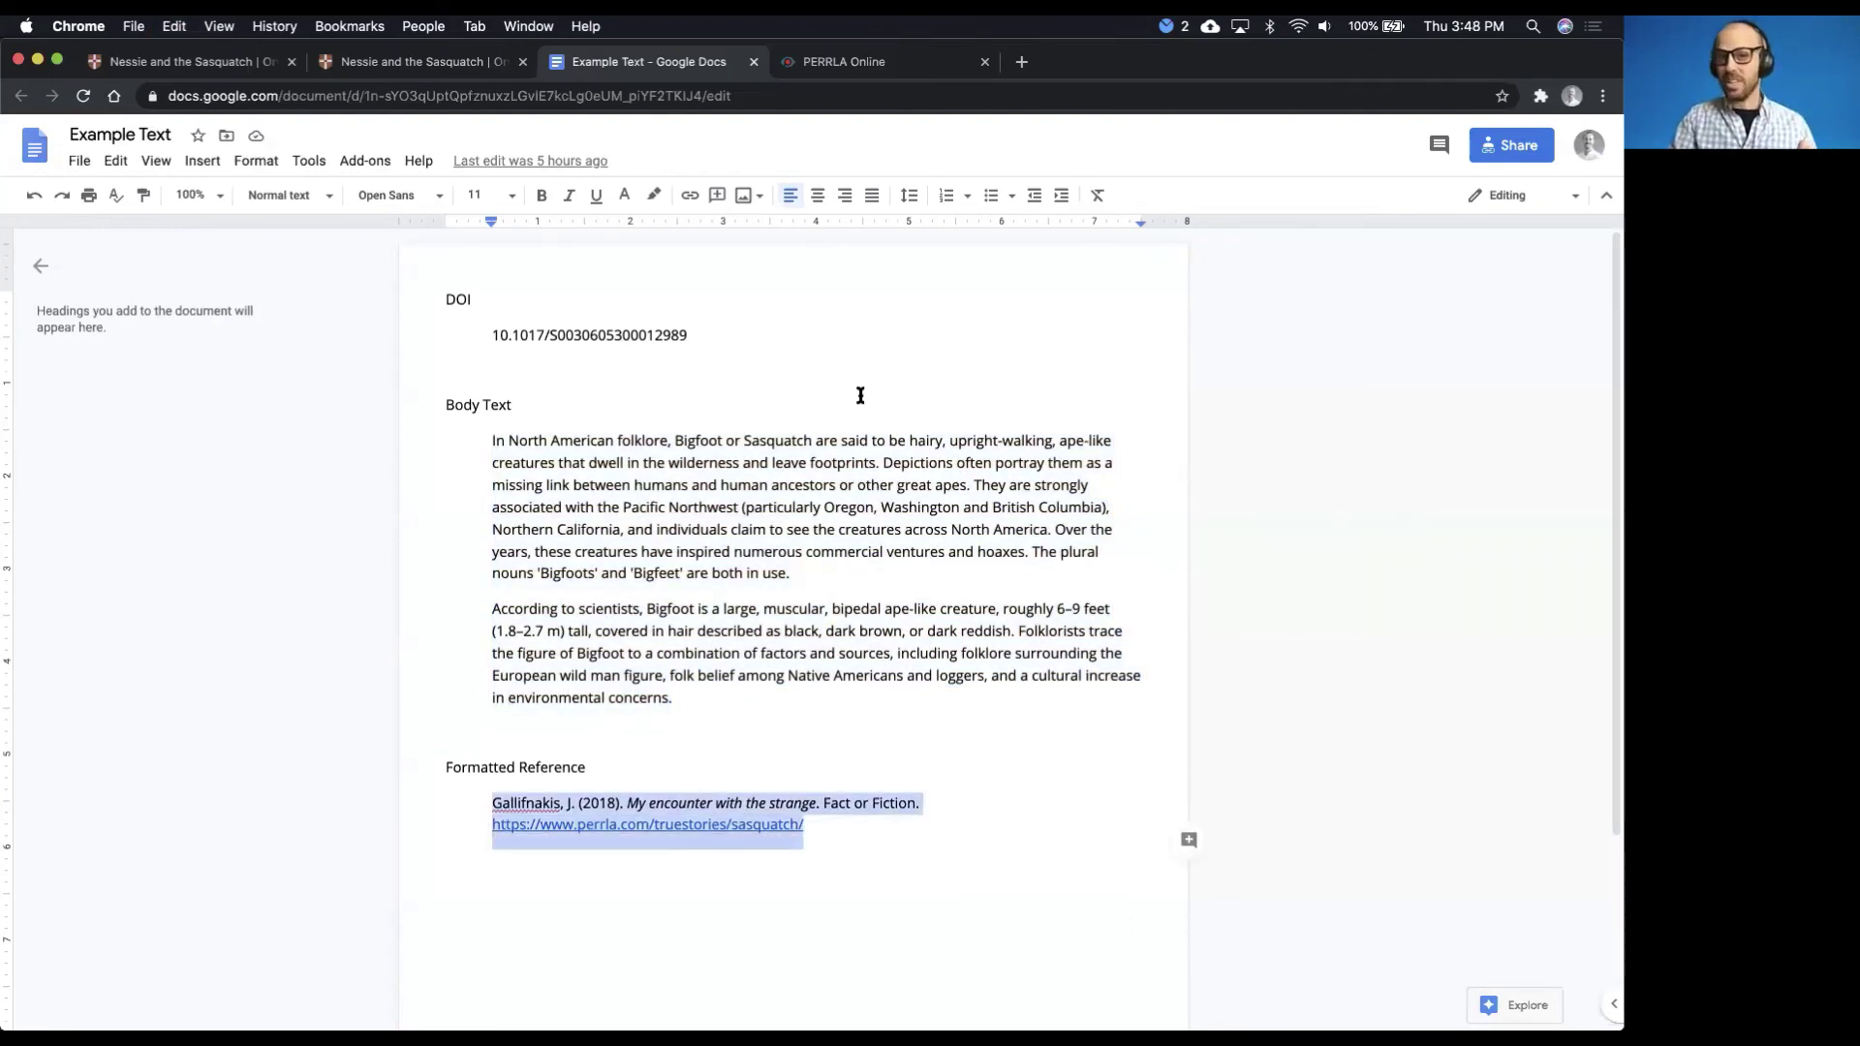
Switch to Word and paste the copied reference on a new line after the last entry of the References page
key(ctrl+Right)
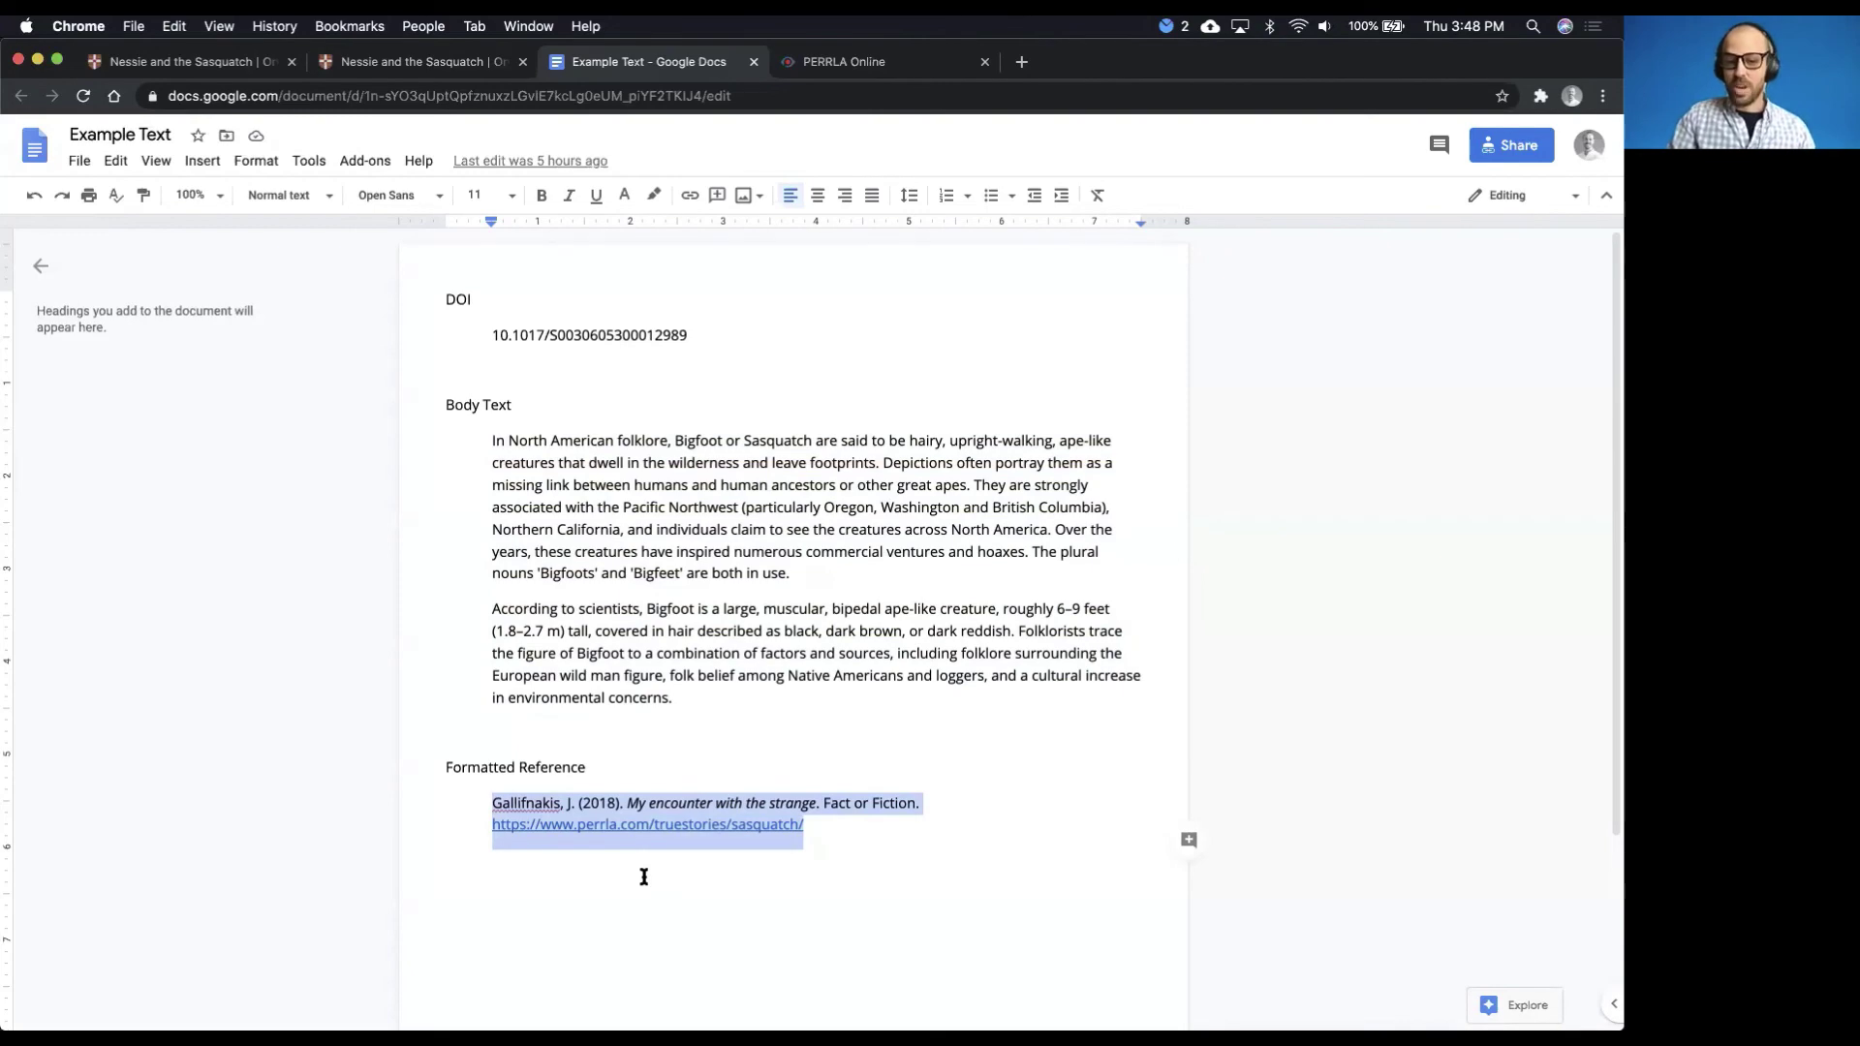
key(ctrl+Right)
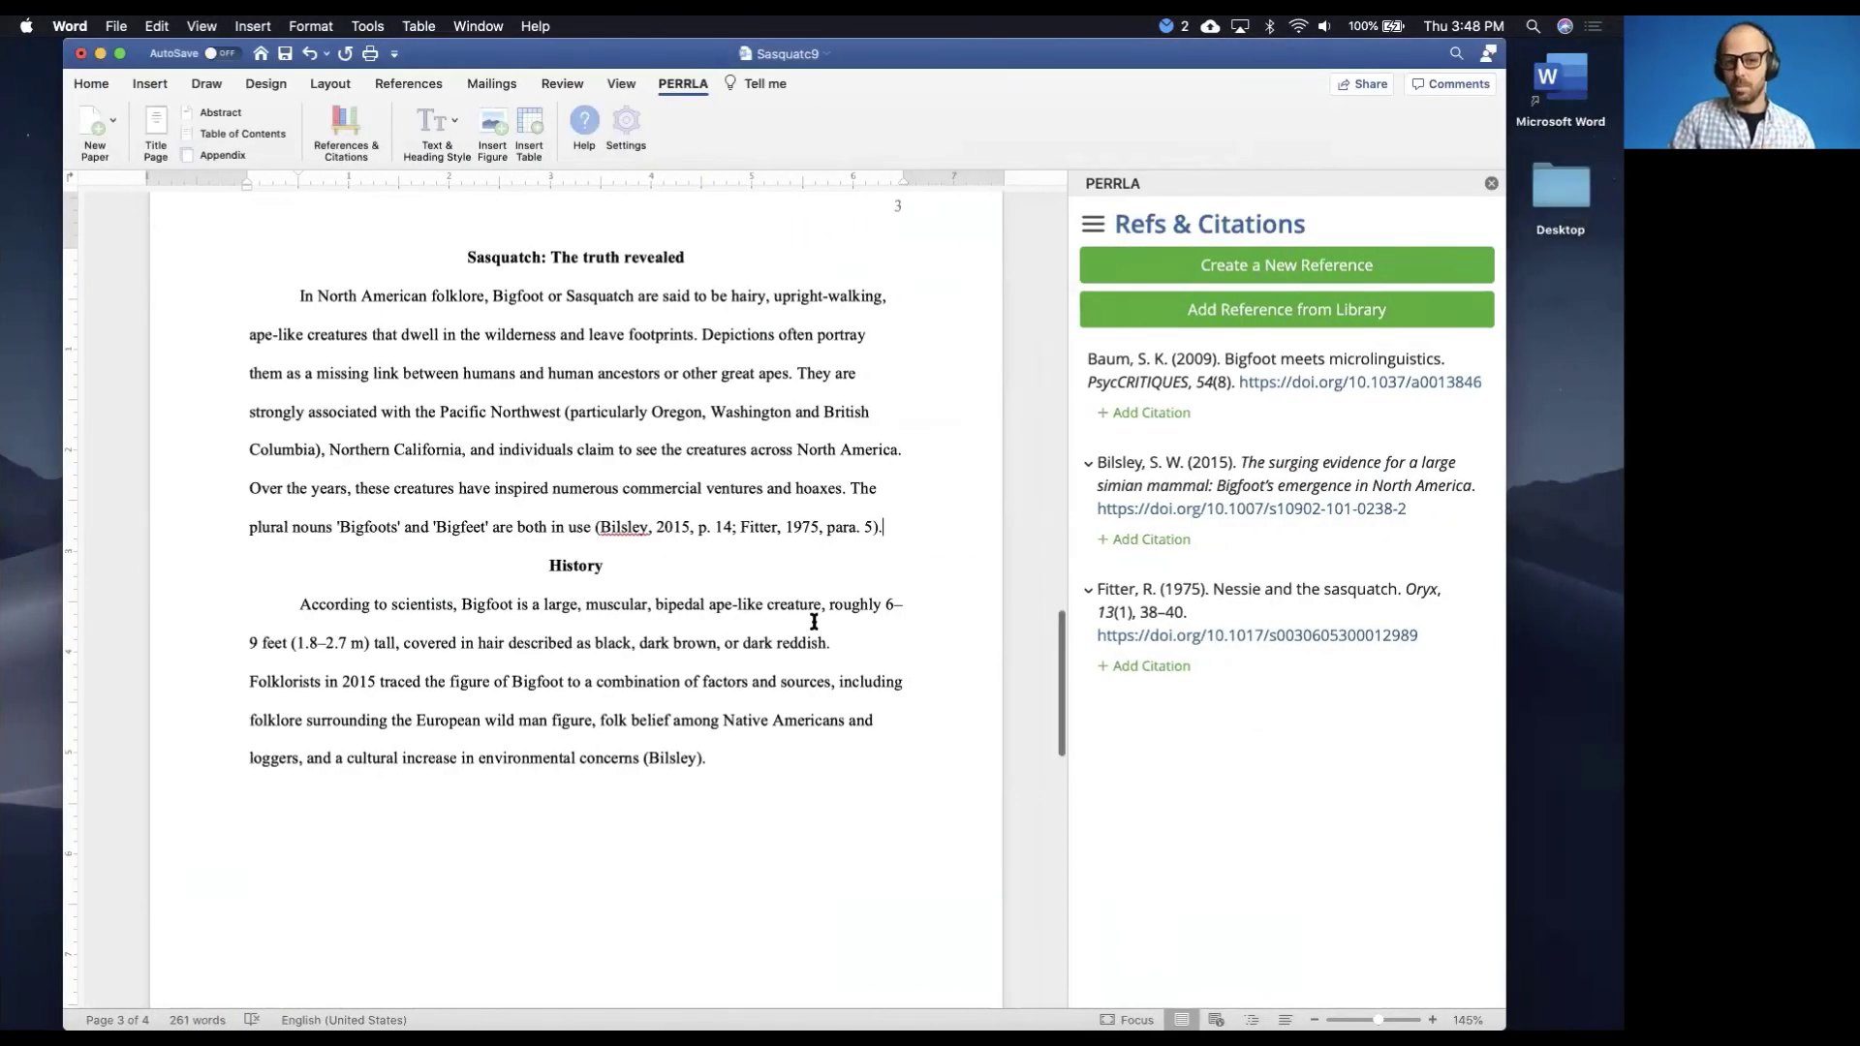
scroll(814, 621, down, 10)
scroll(814, 621, down, 1)
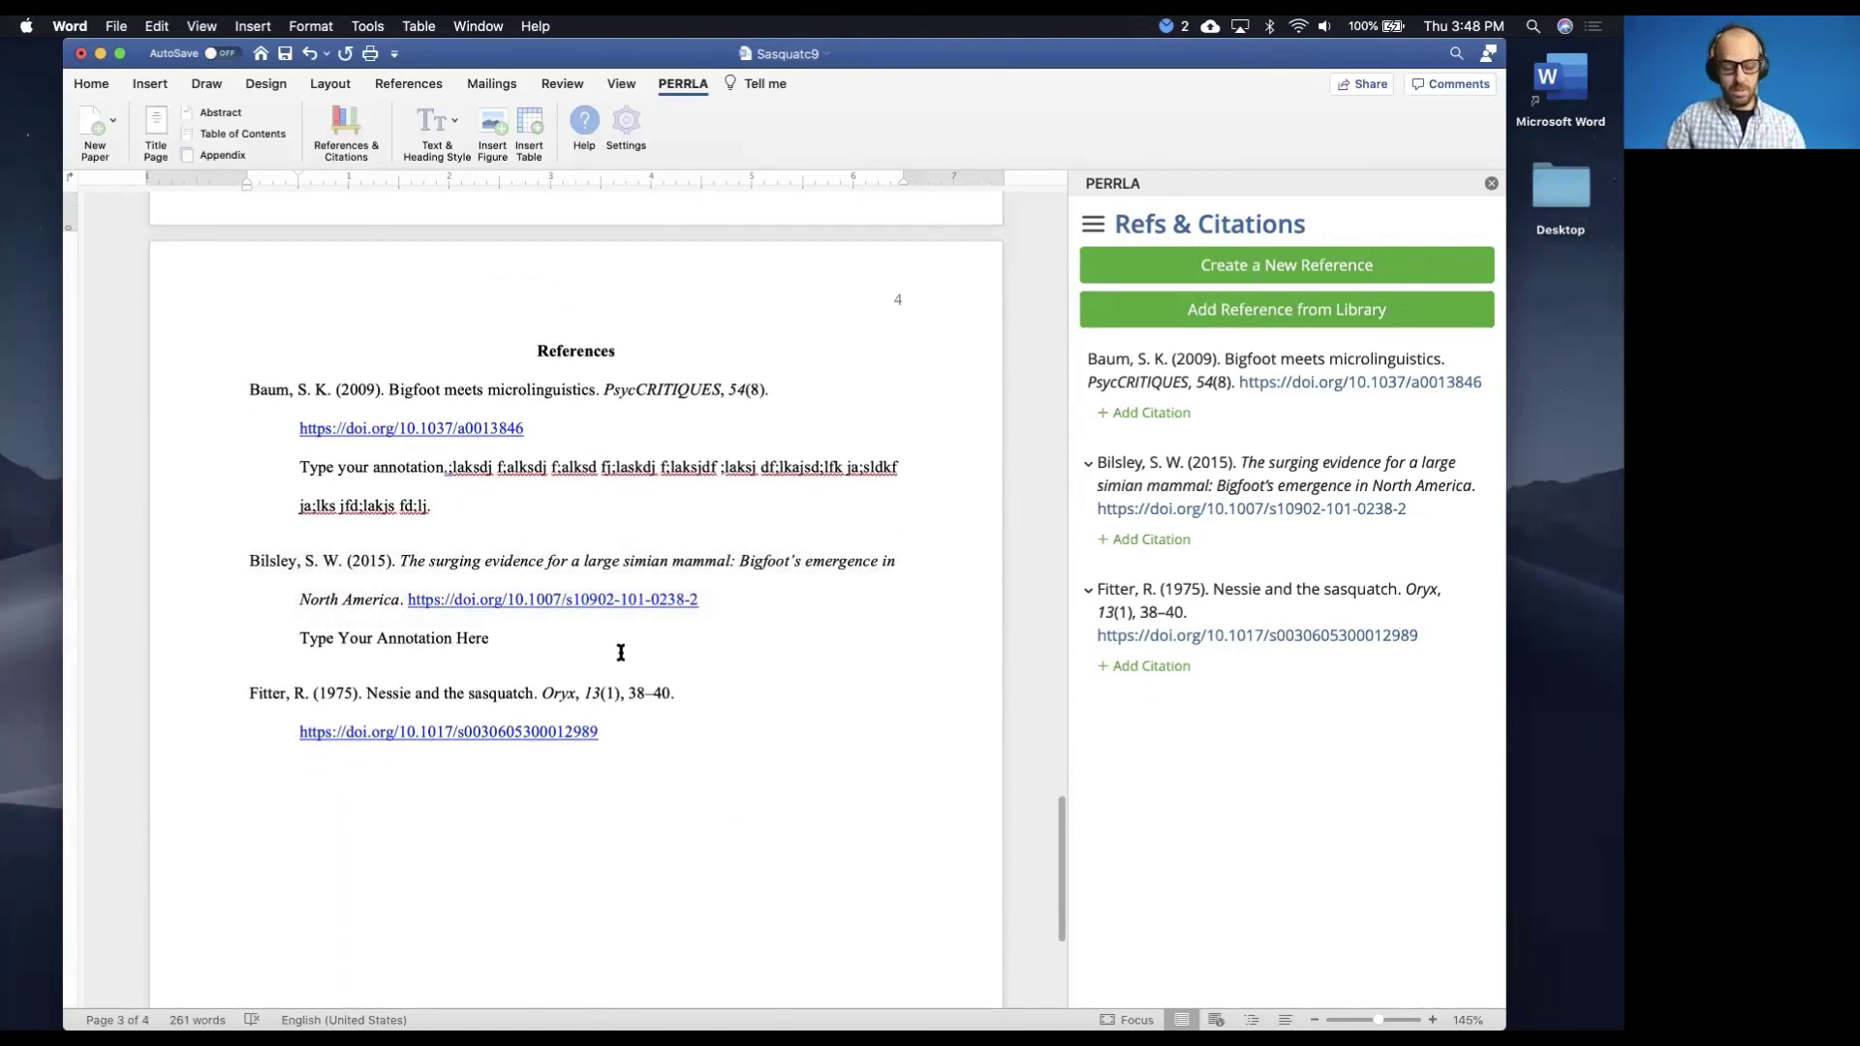
click(629, 731)
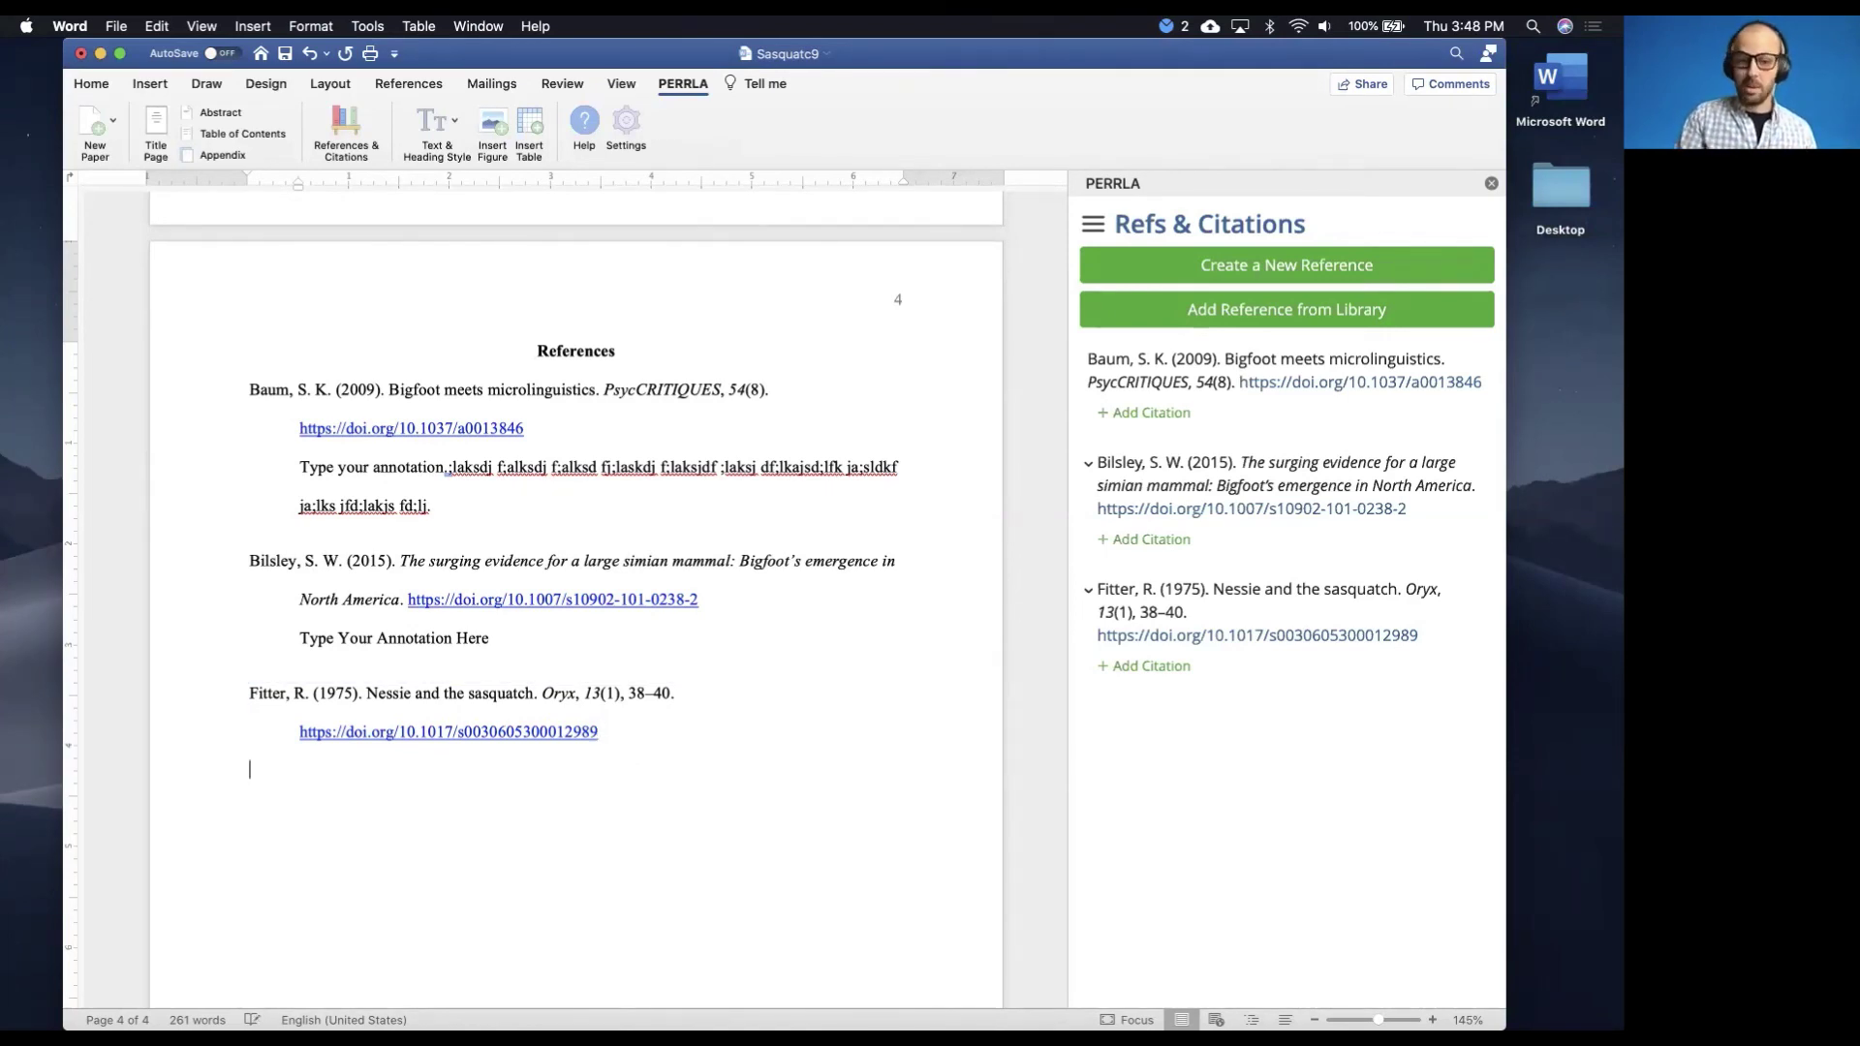
key(Return)
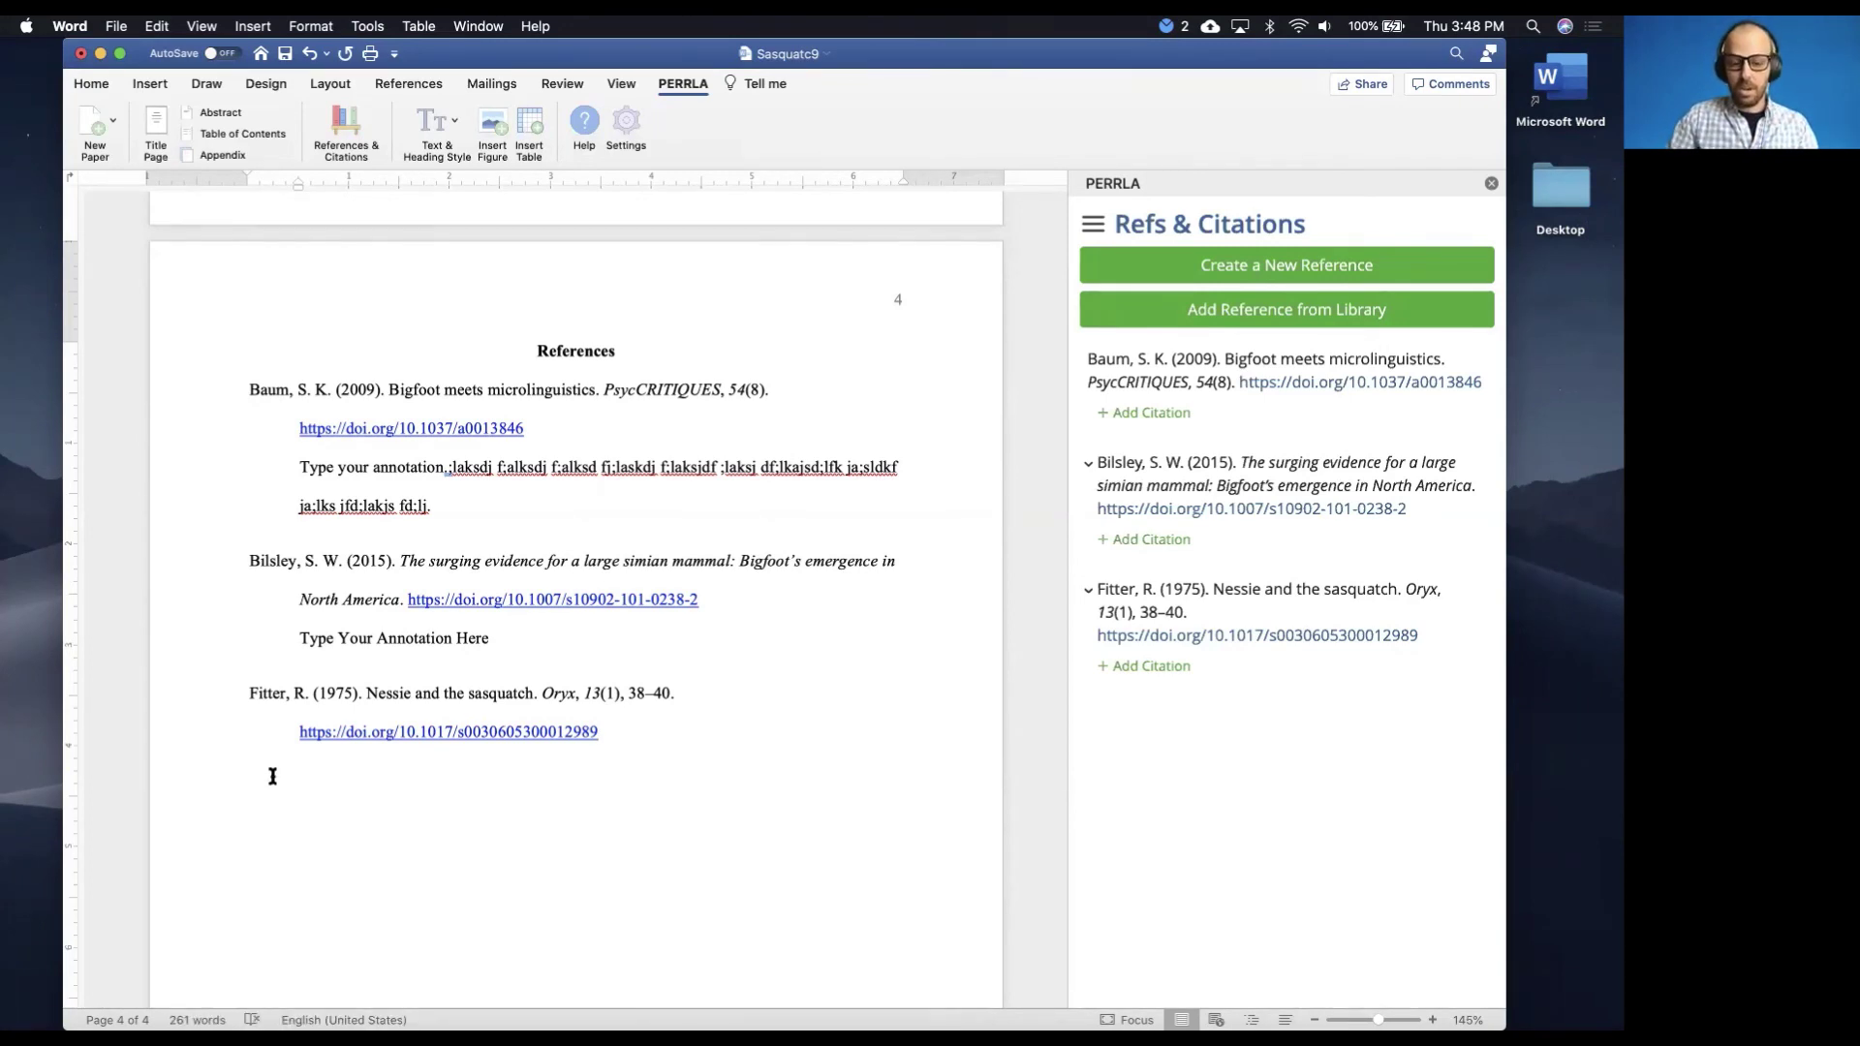
key(ctrl+Left)
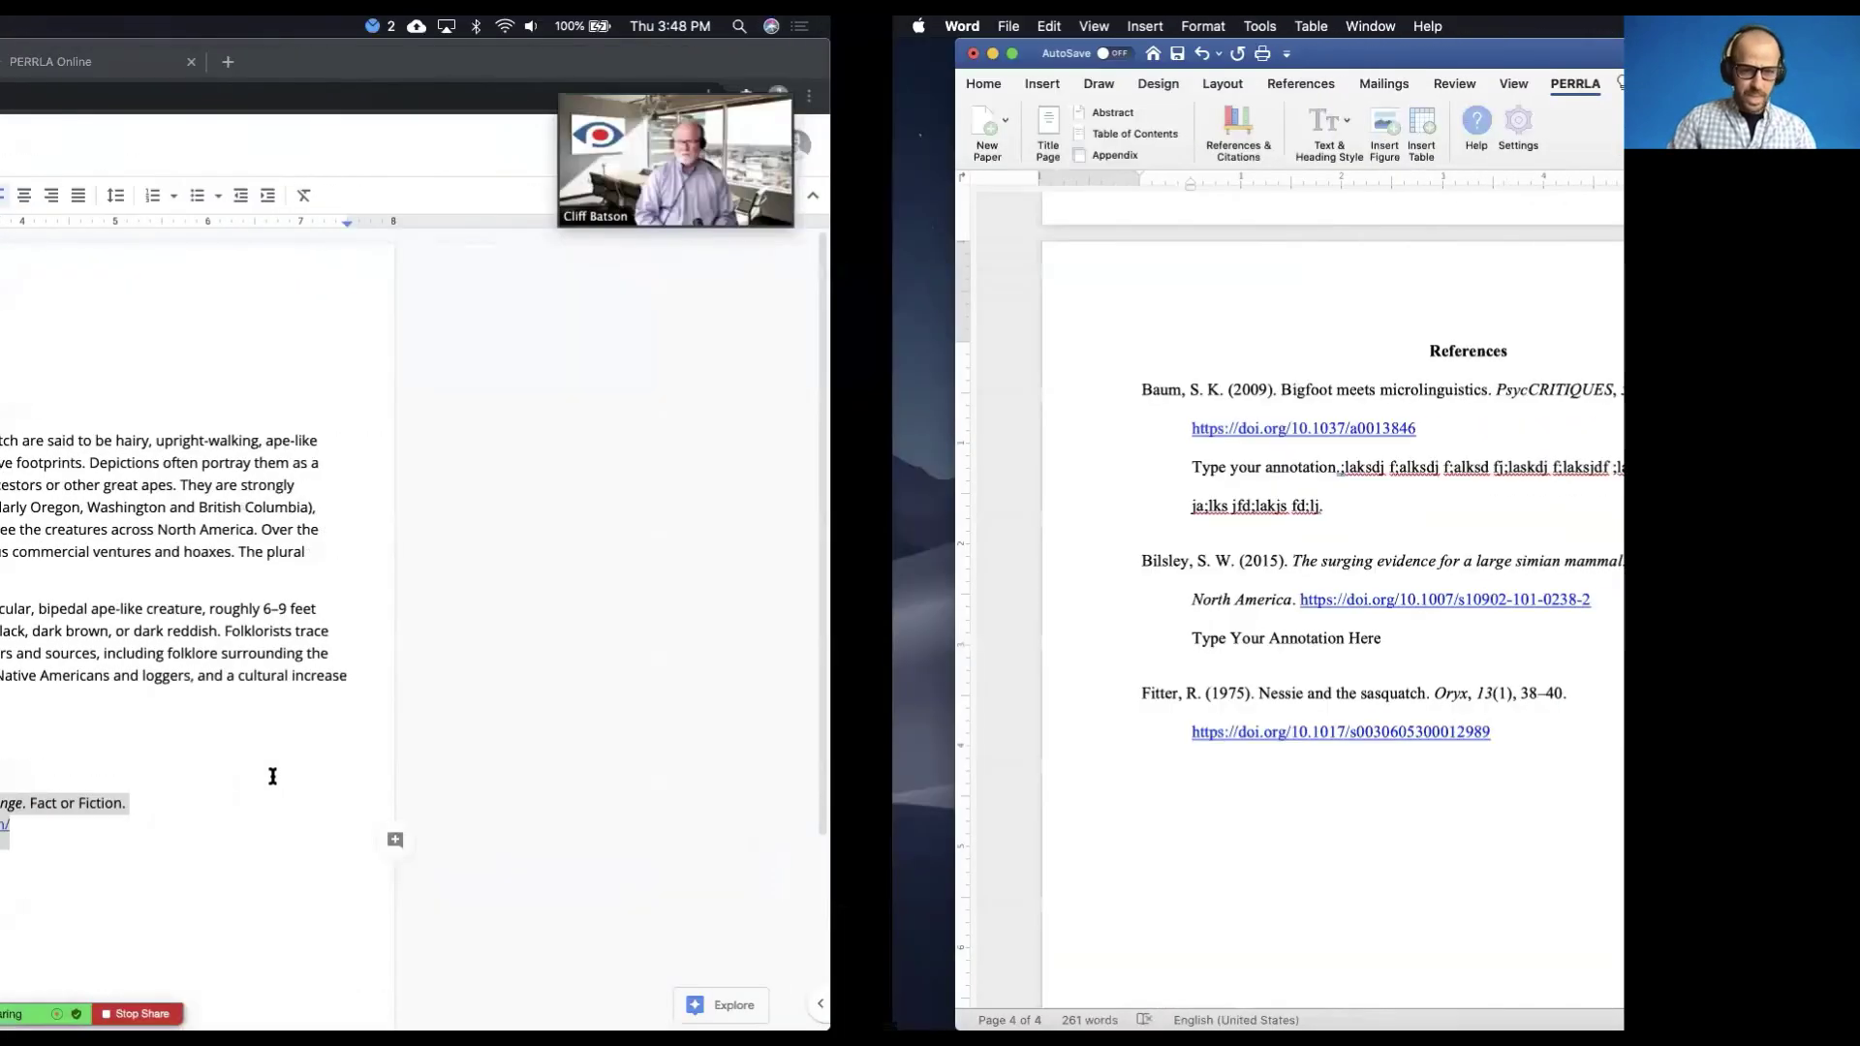
key(ctrl+Right)
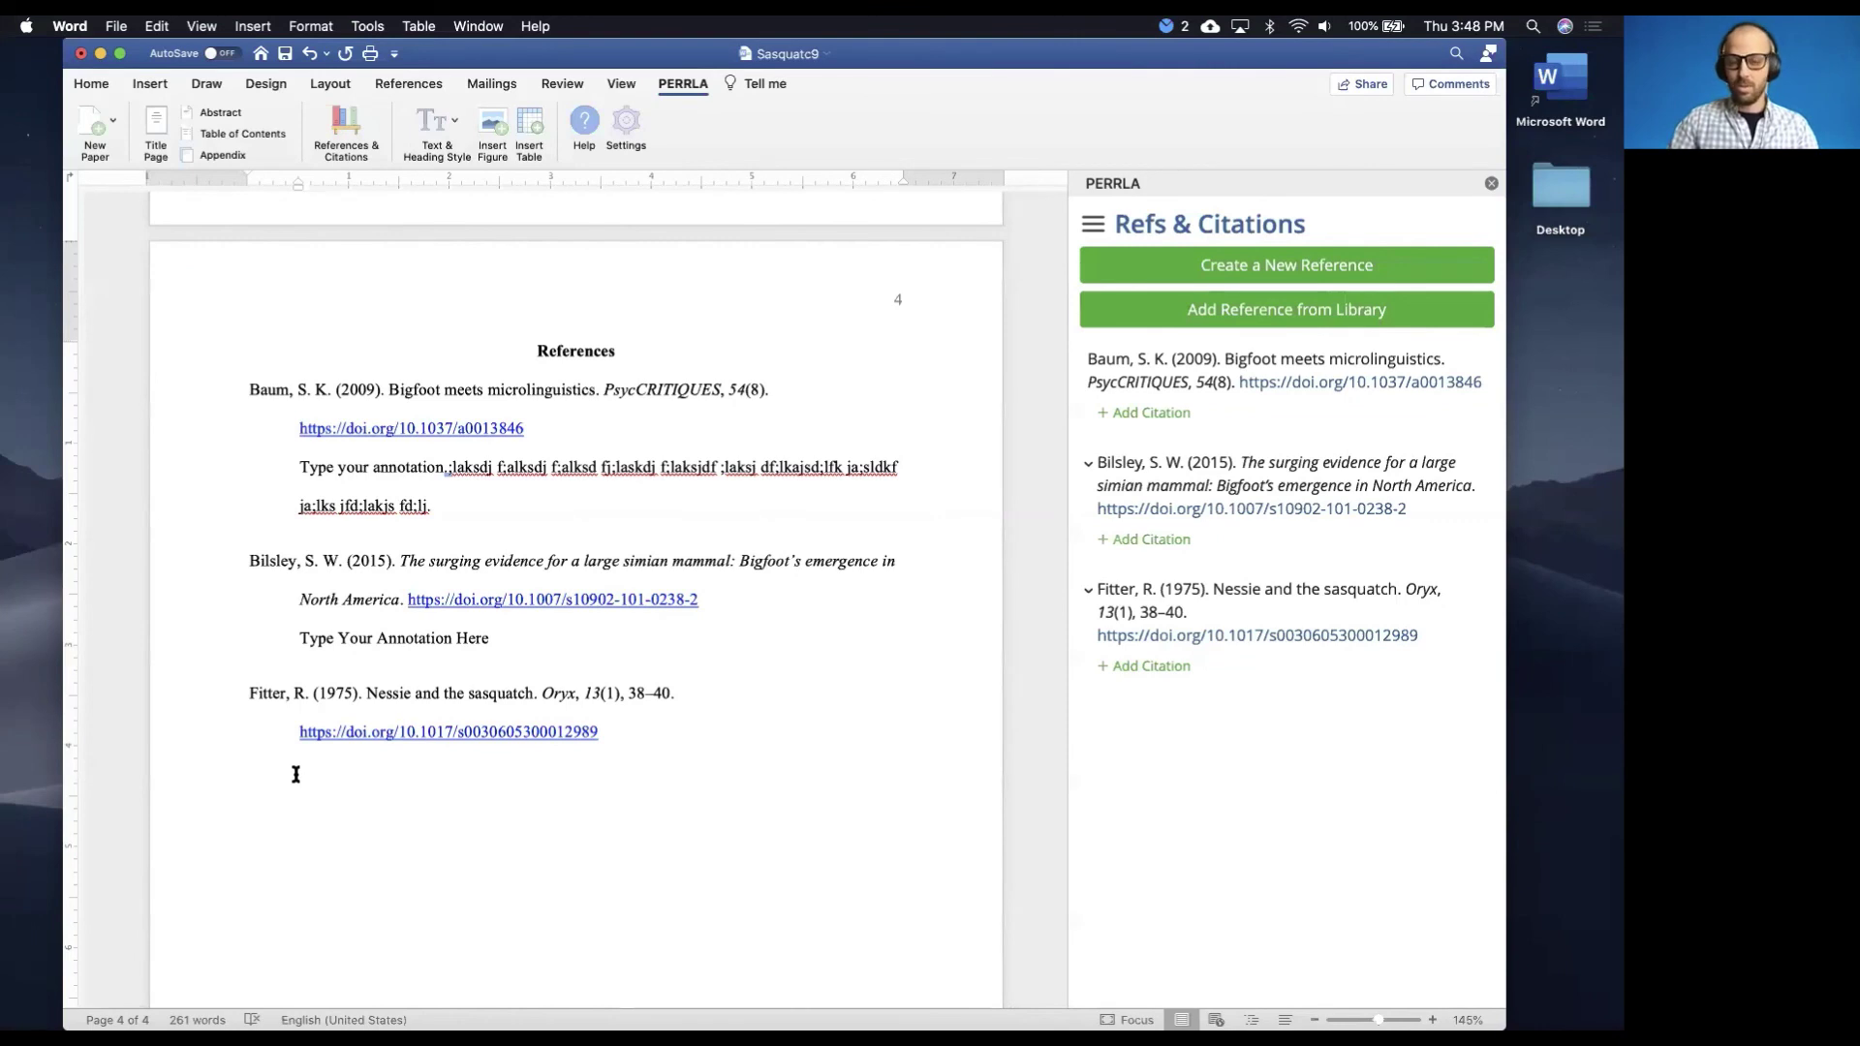
key(super+v)
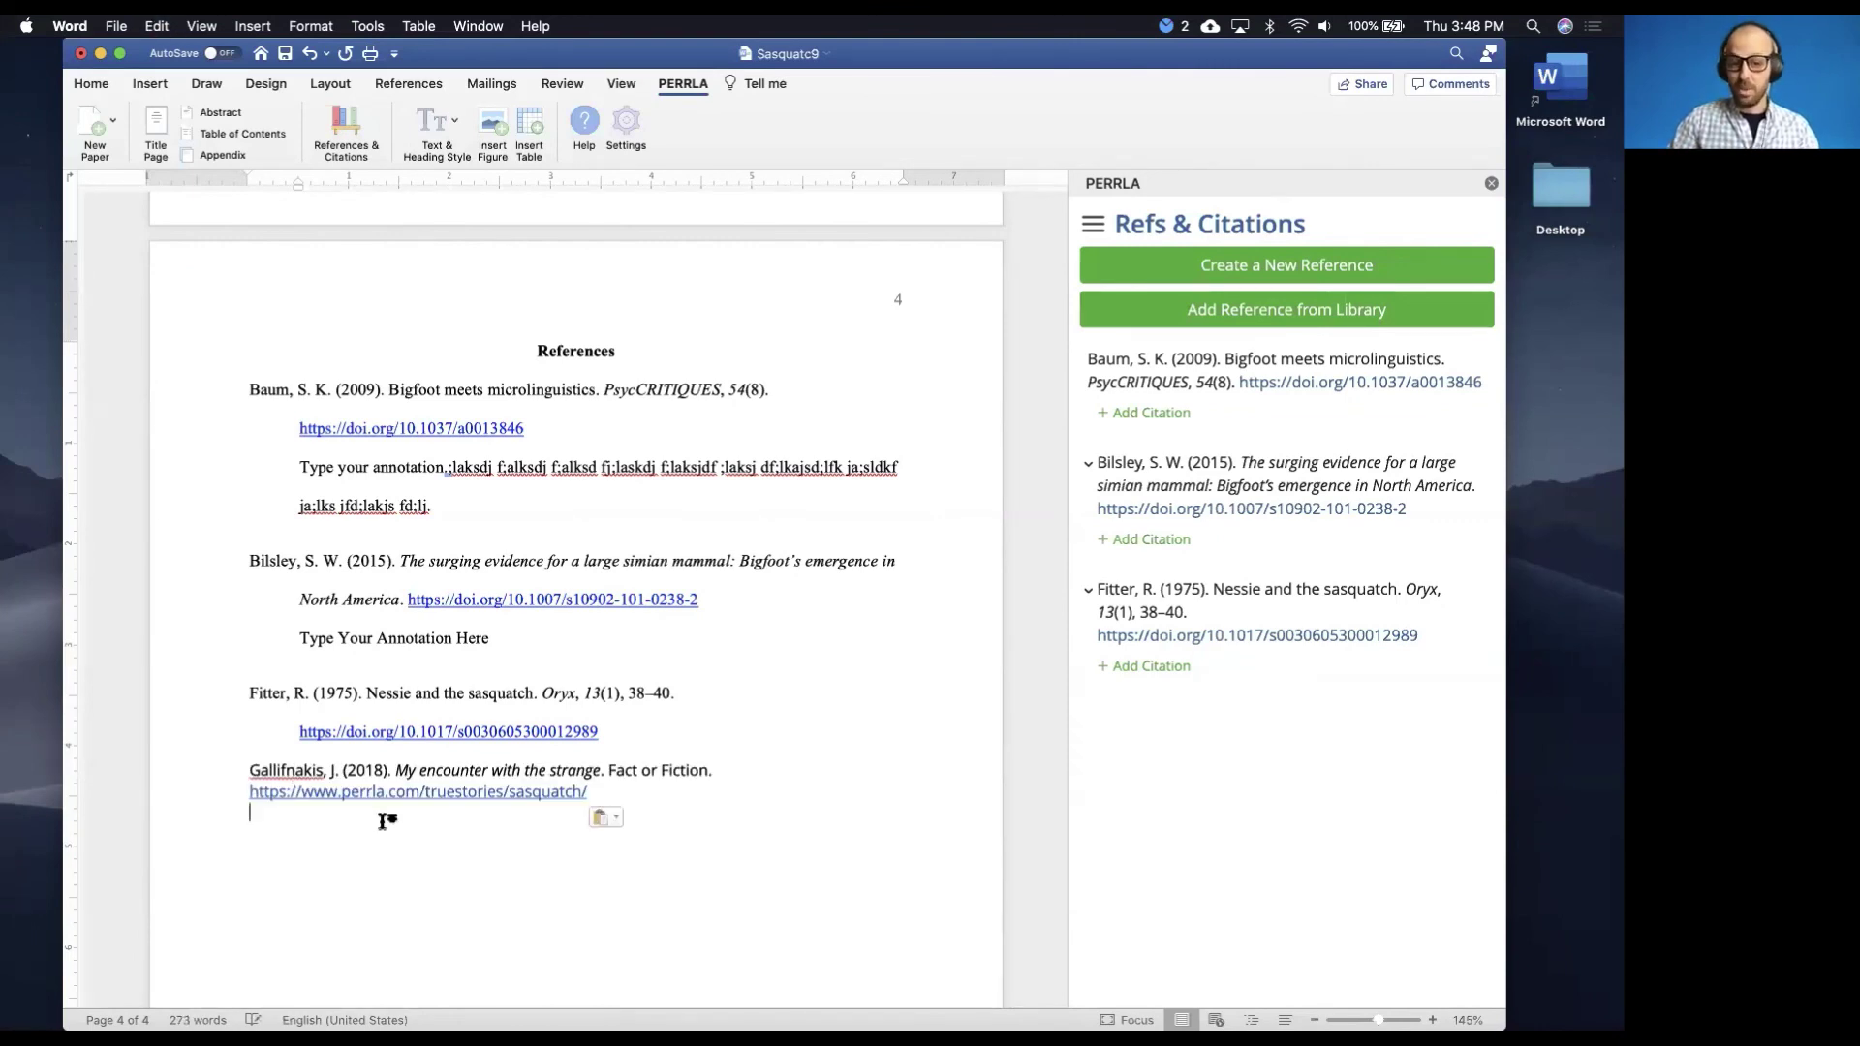
Apply the PERRLA Reference style to the pasted "My encounter with the strange" reference and close the debugging window
click(256, 772)
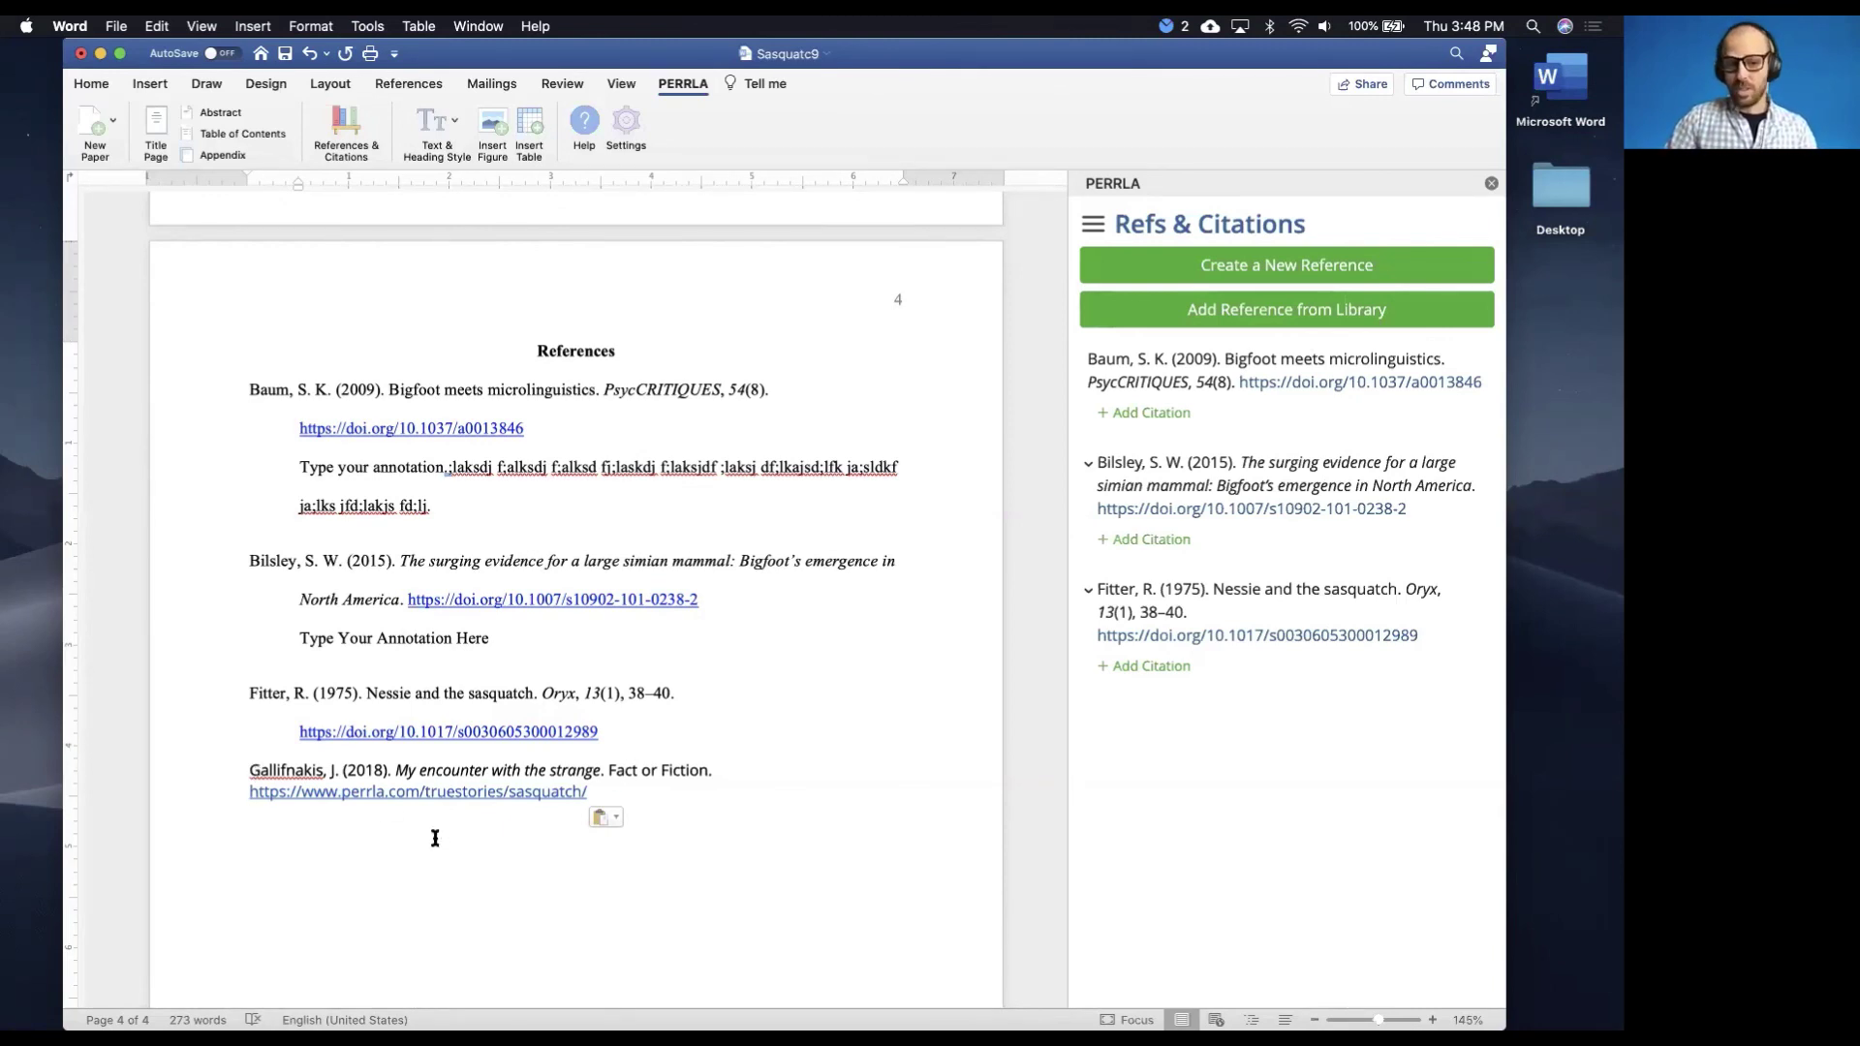
click(602, 790)
drag(603, 791, 220, 771)
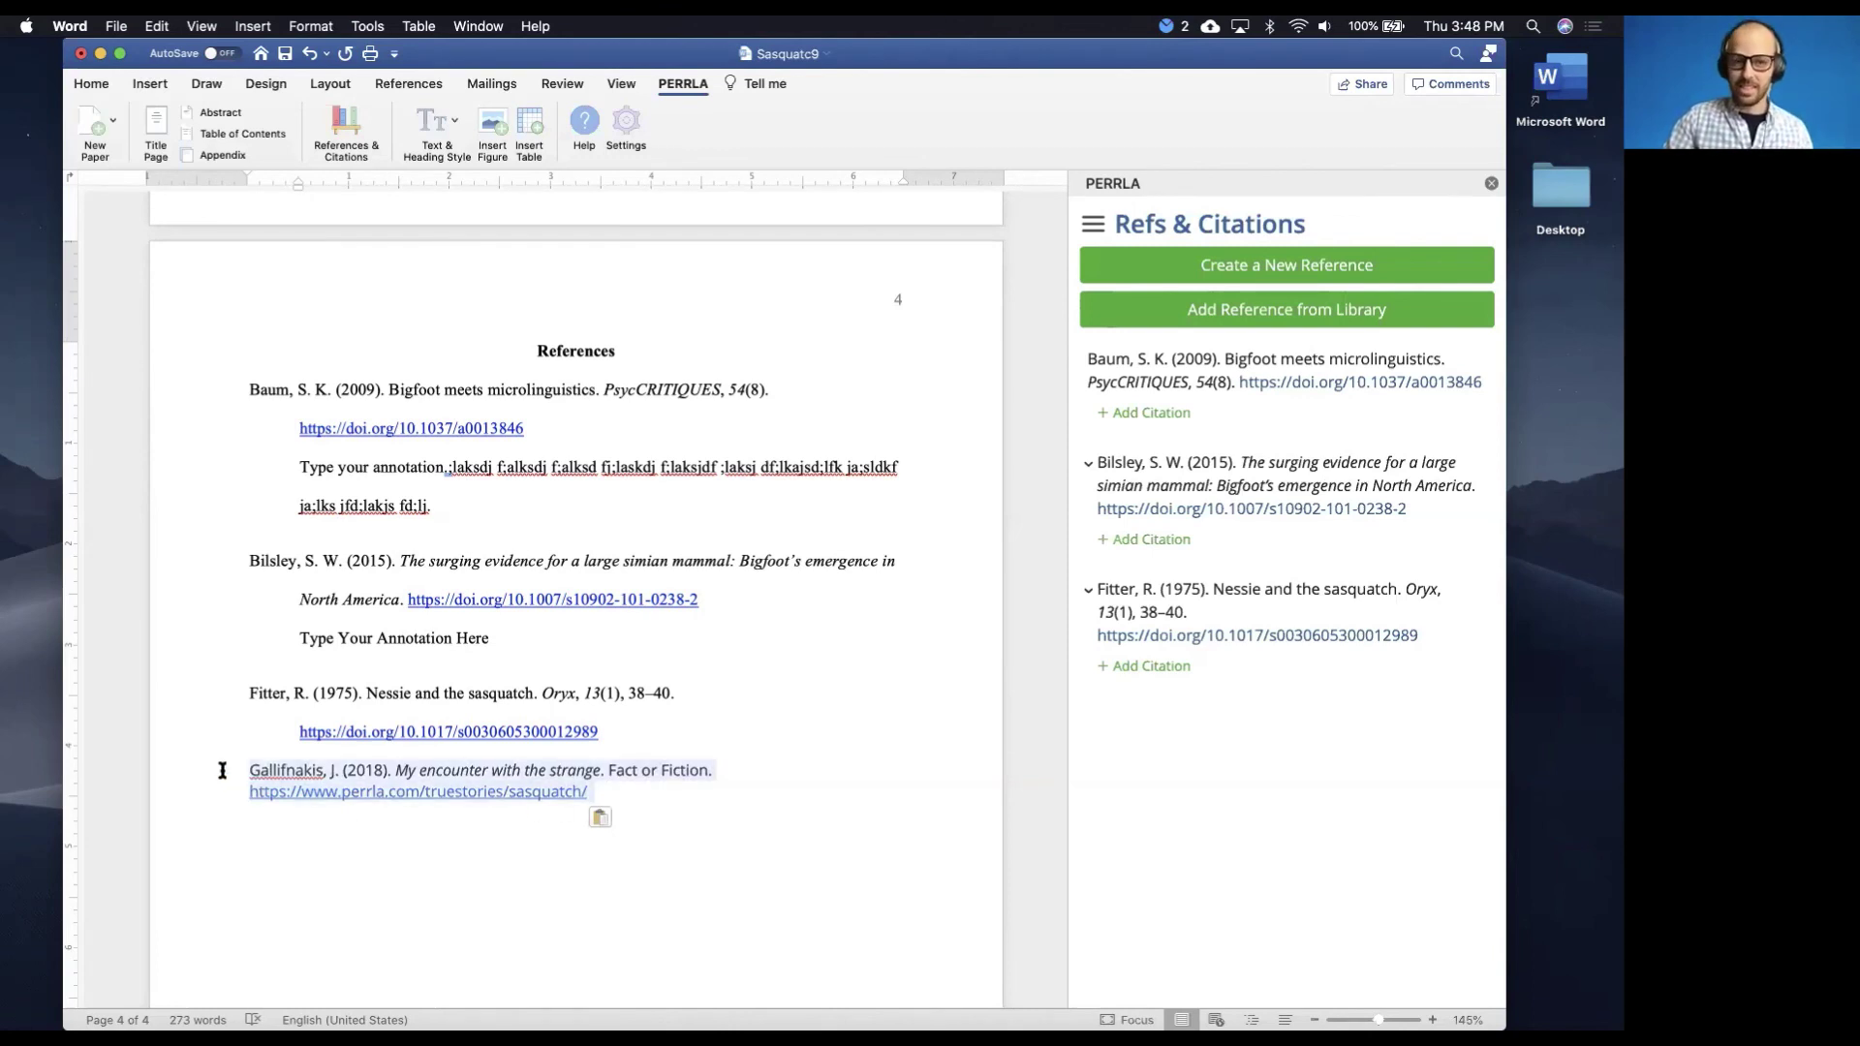
click(429, 130)
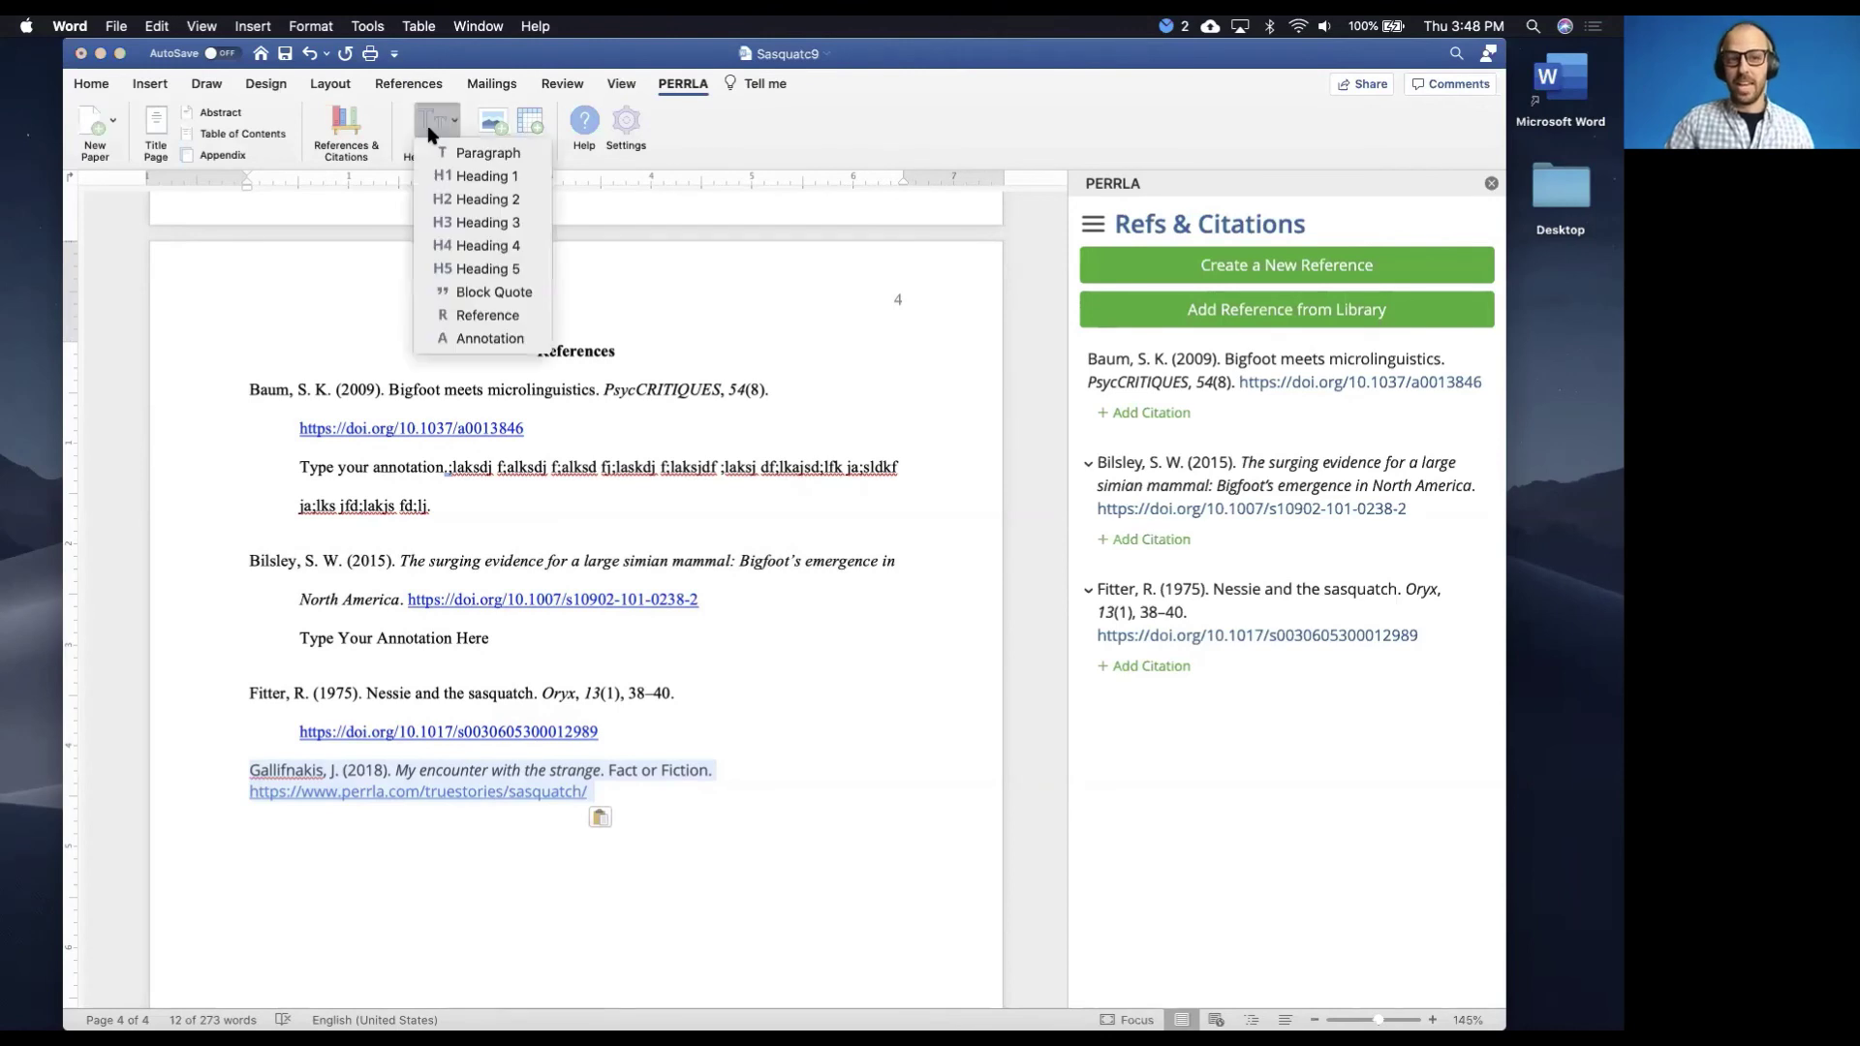
click(486, 312)
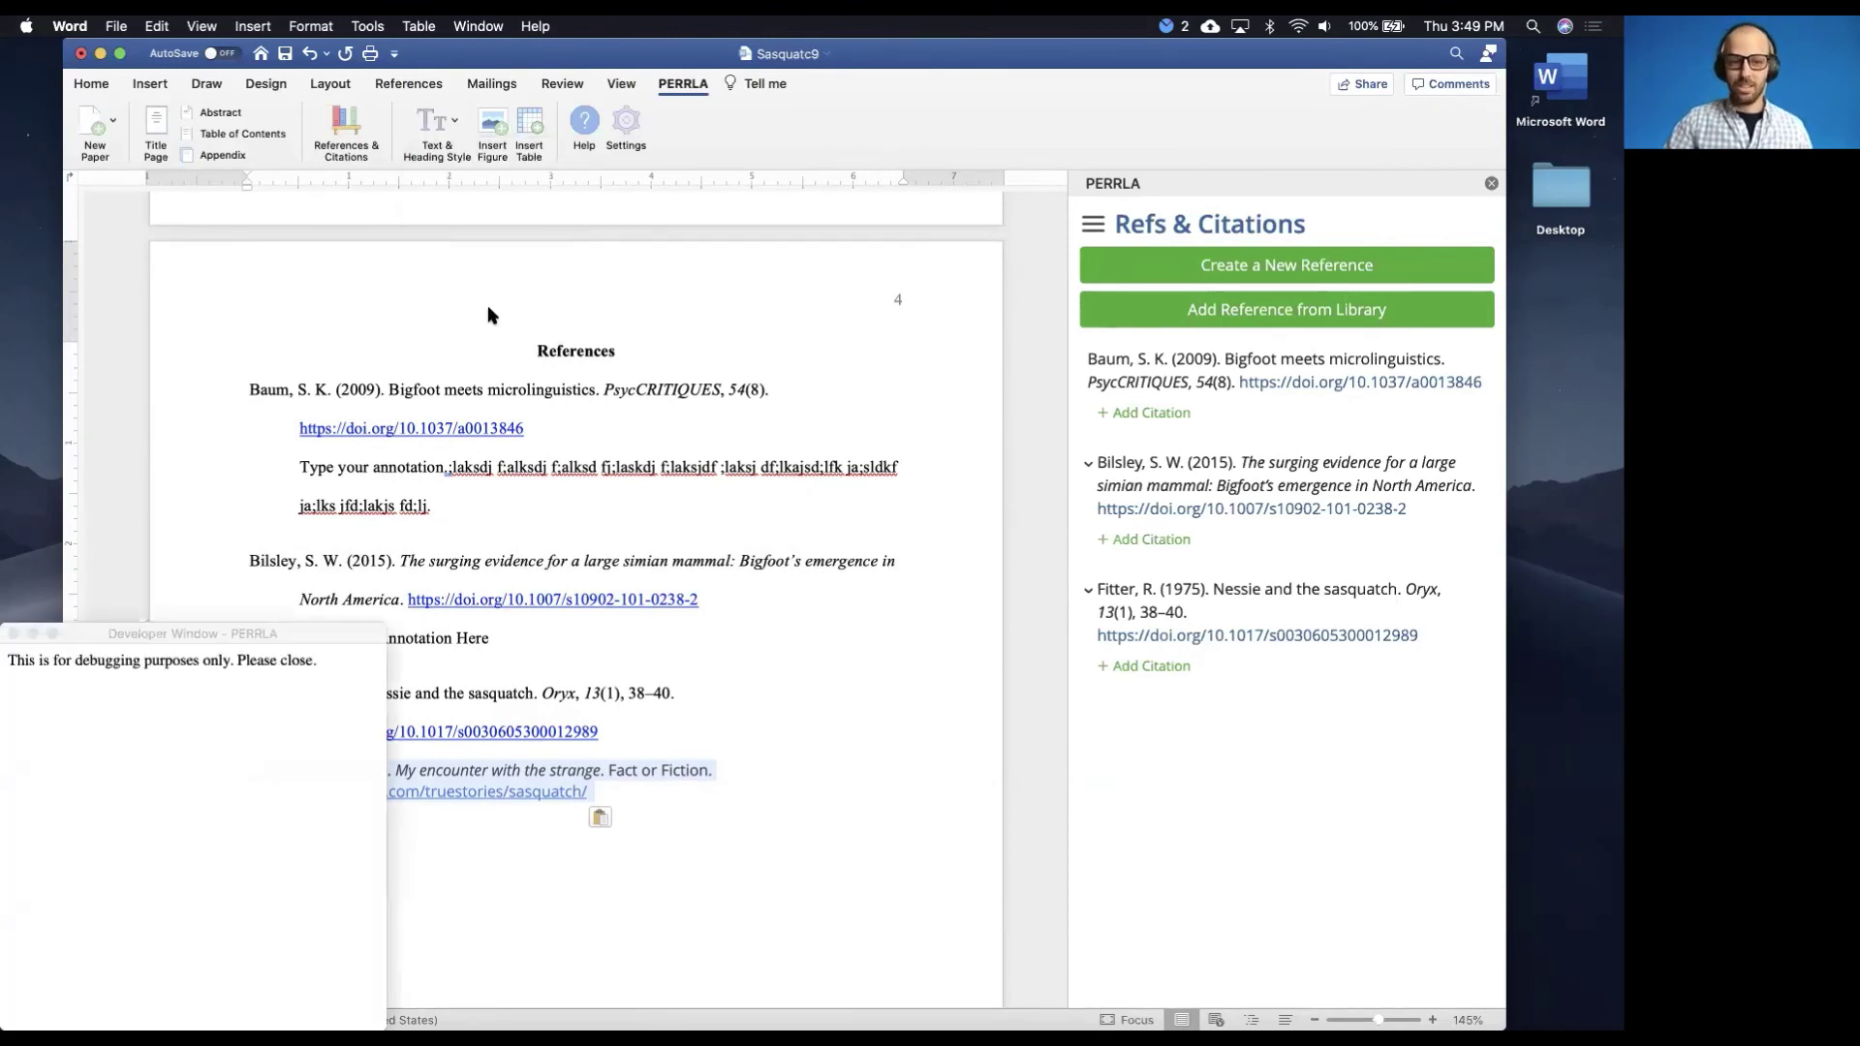
click(13, 633)
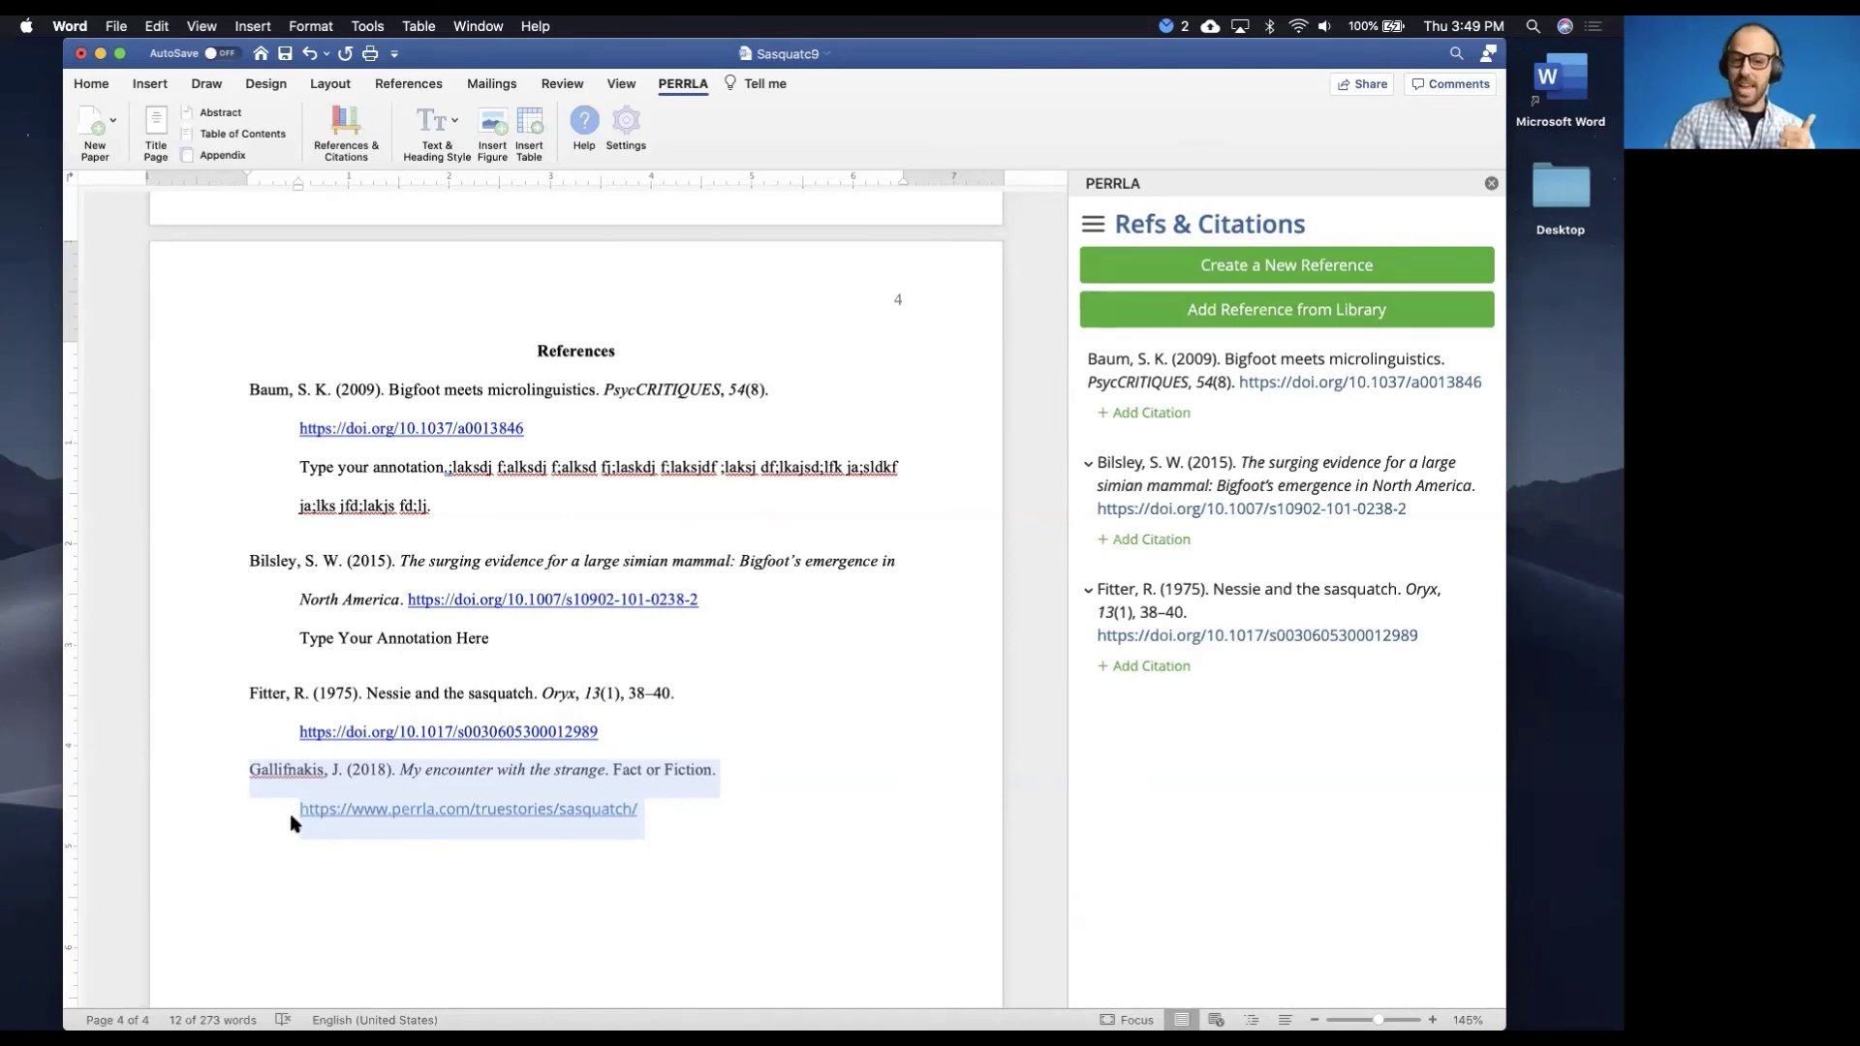
Change the font of the pasted reference's URL line to Times New Roman
click(664, 802)
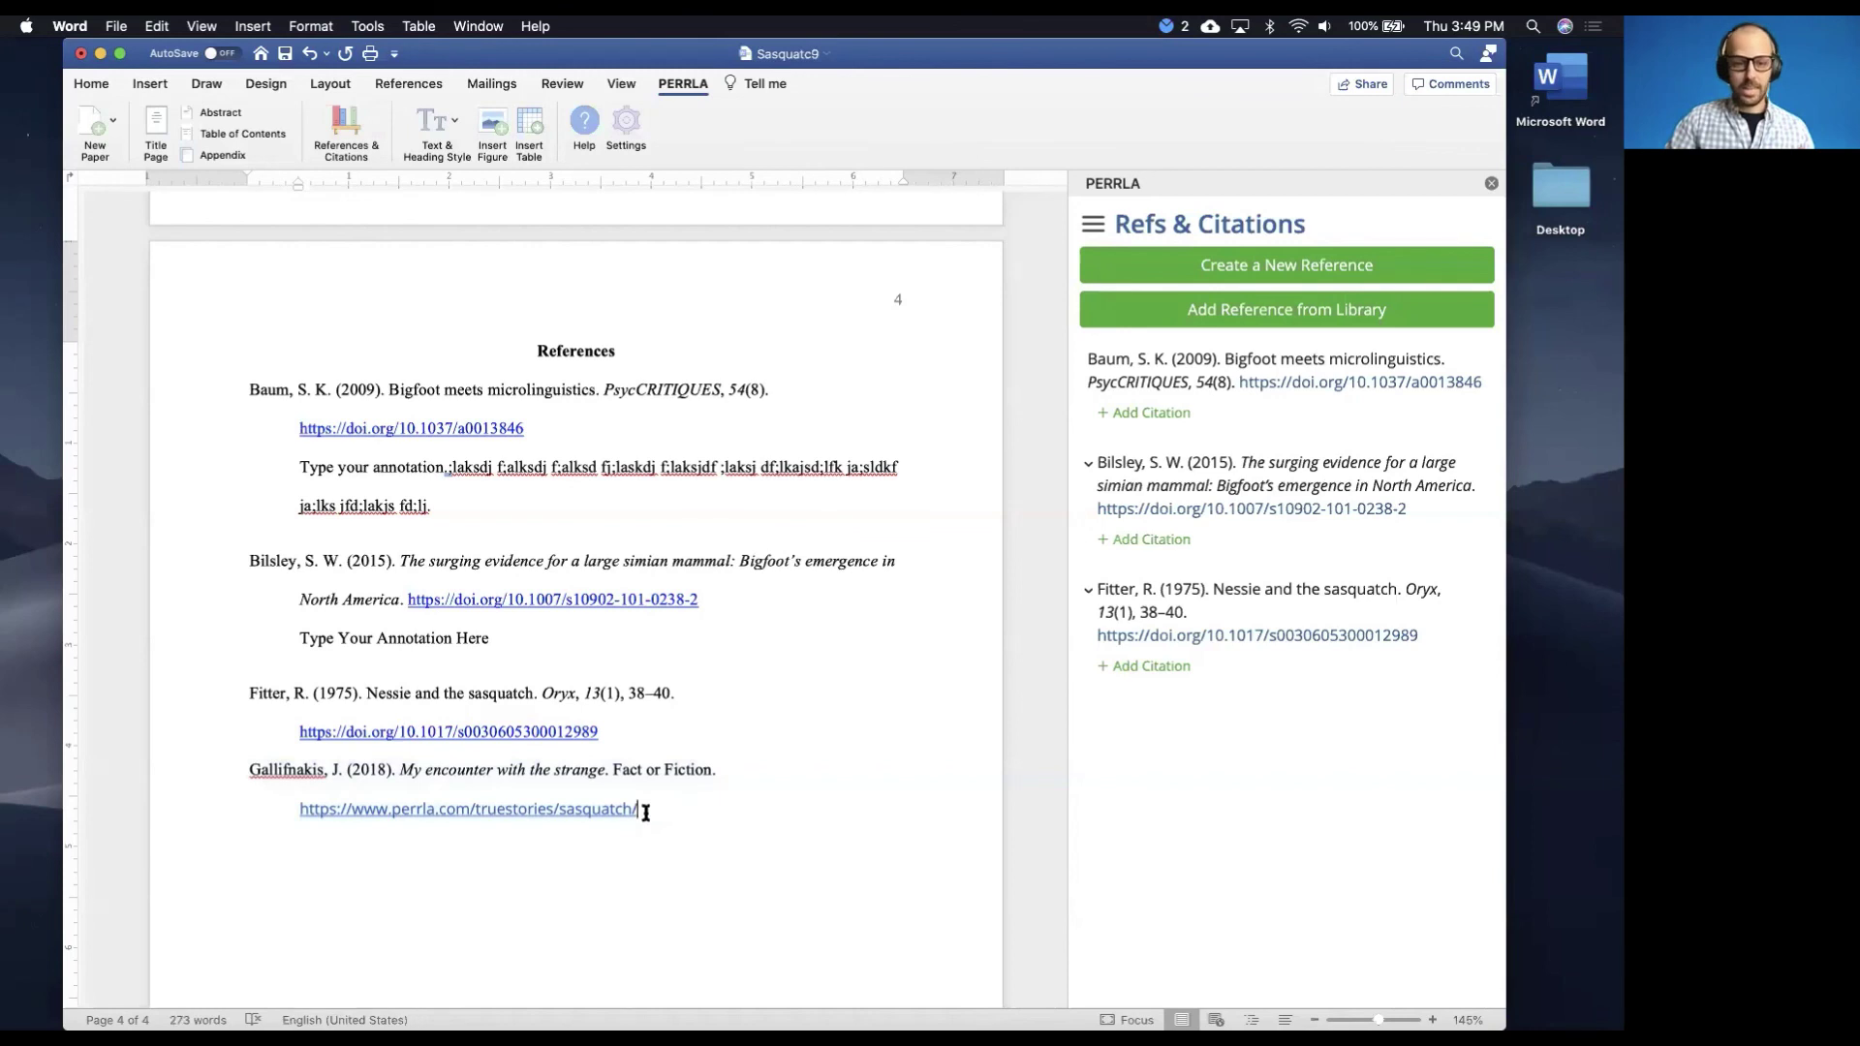
drag(643, 814, 288, 823)
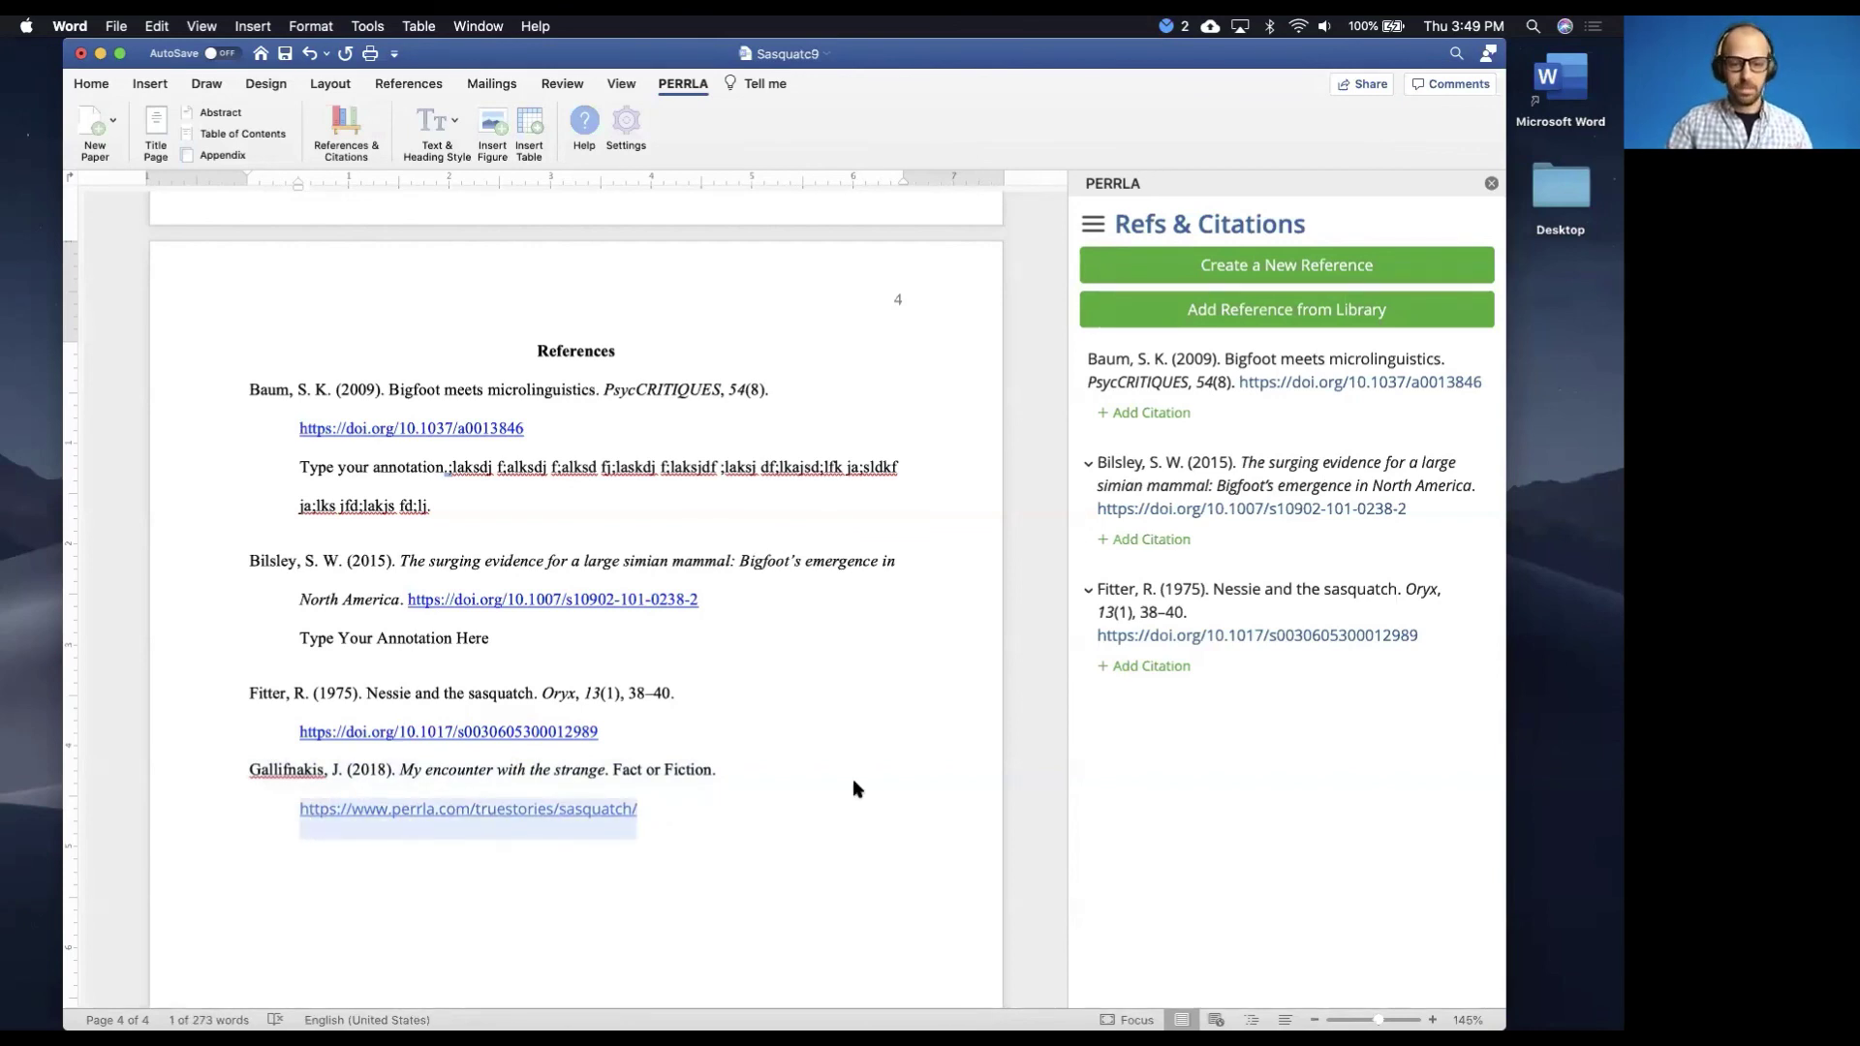
drag(644, 815, 303, 810)
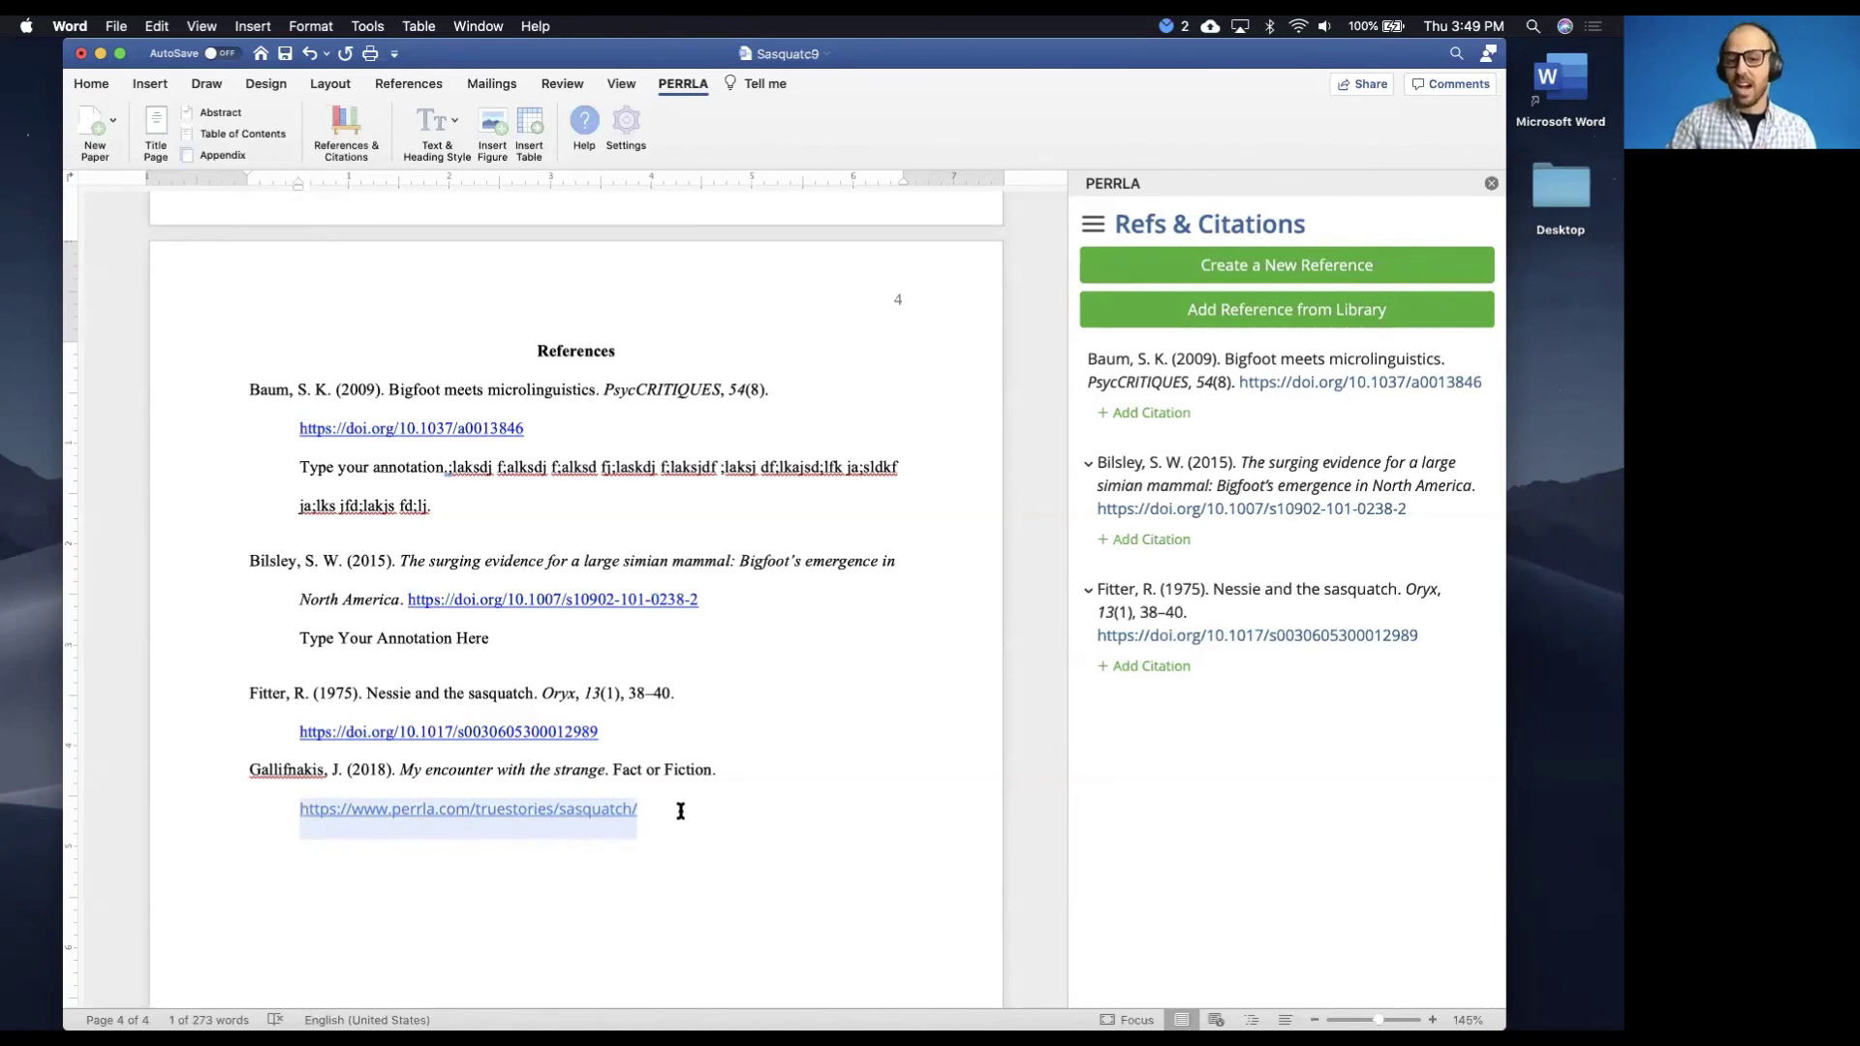
click(651, 814)
drag(650, 814, 282, 810)
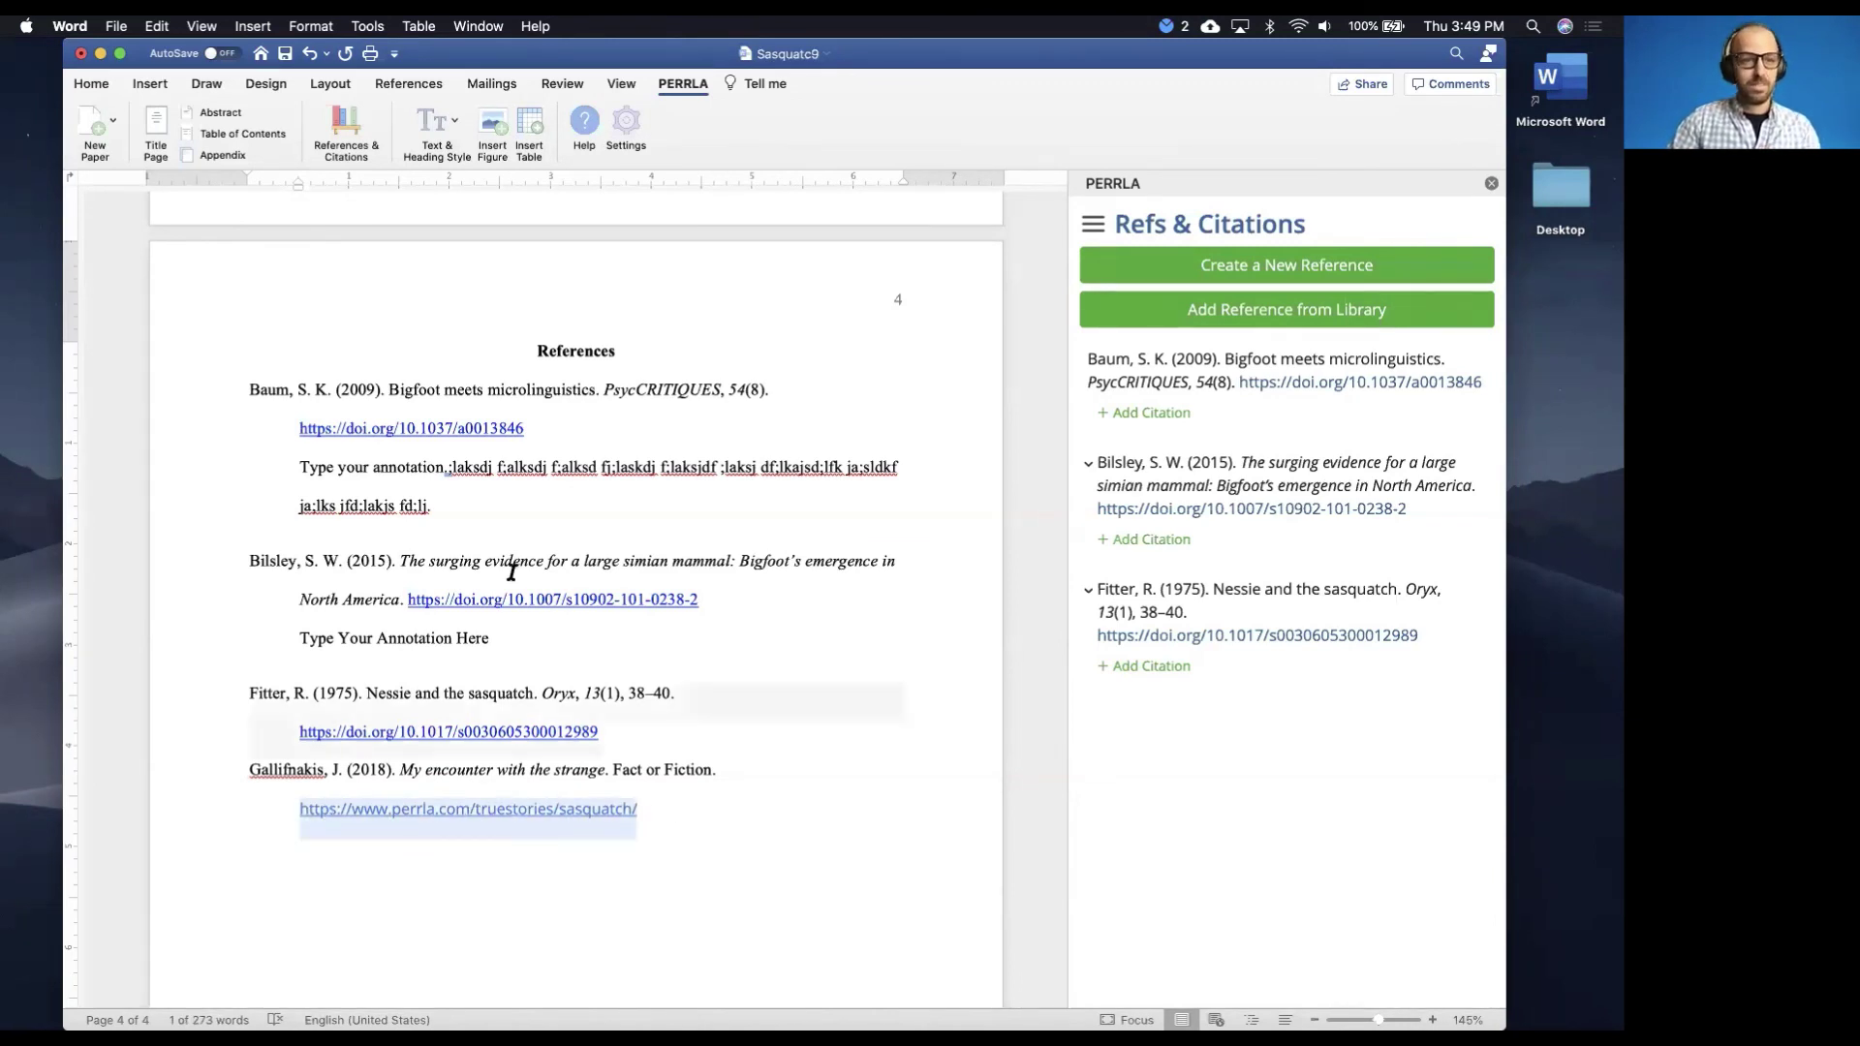
click(91, 84)
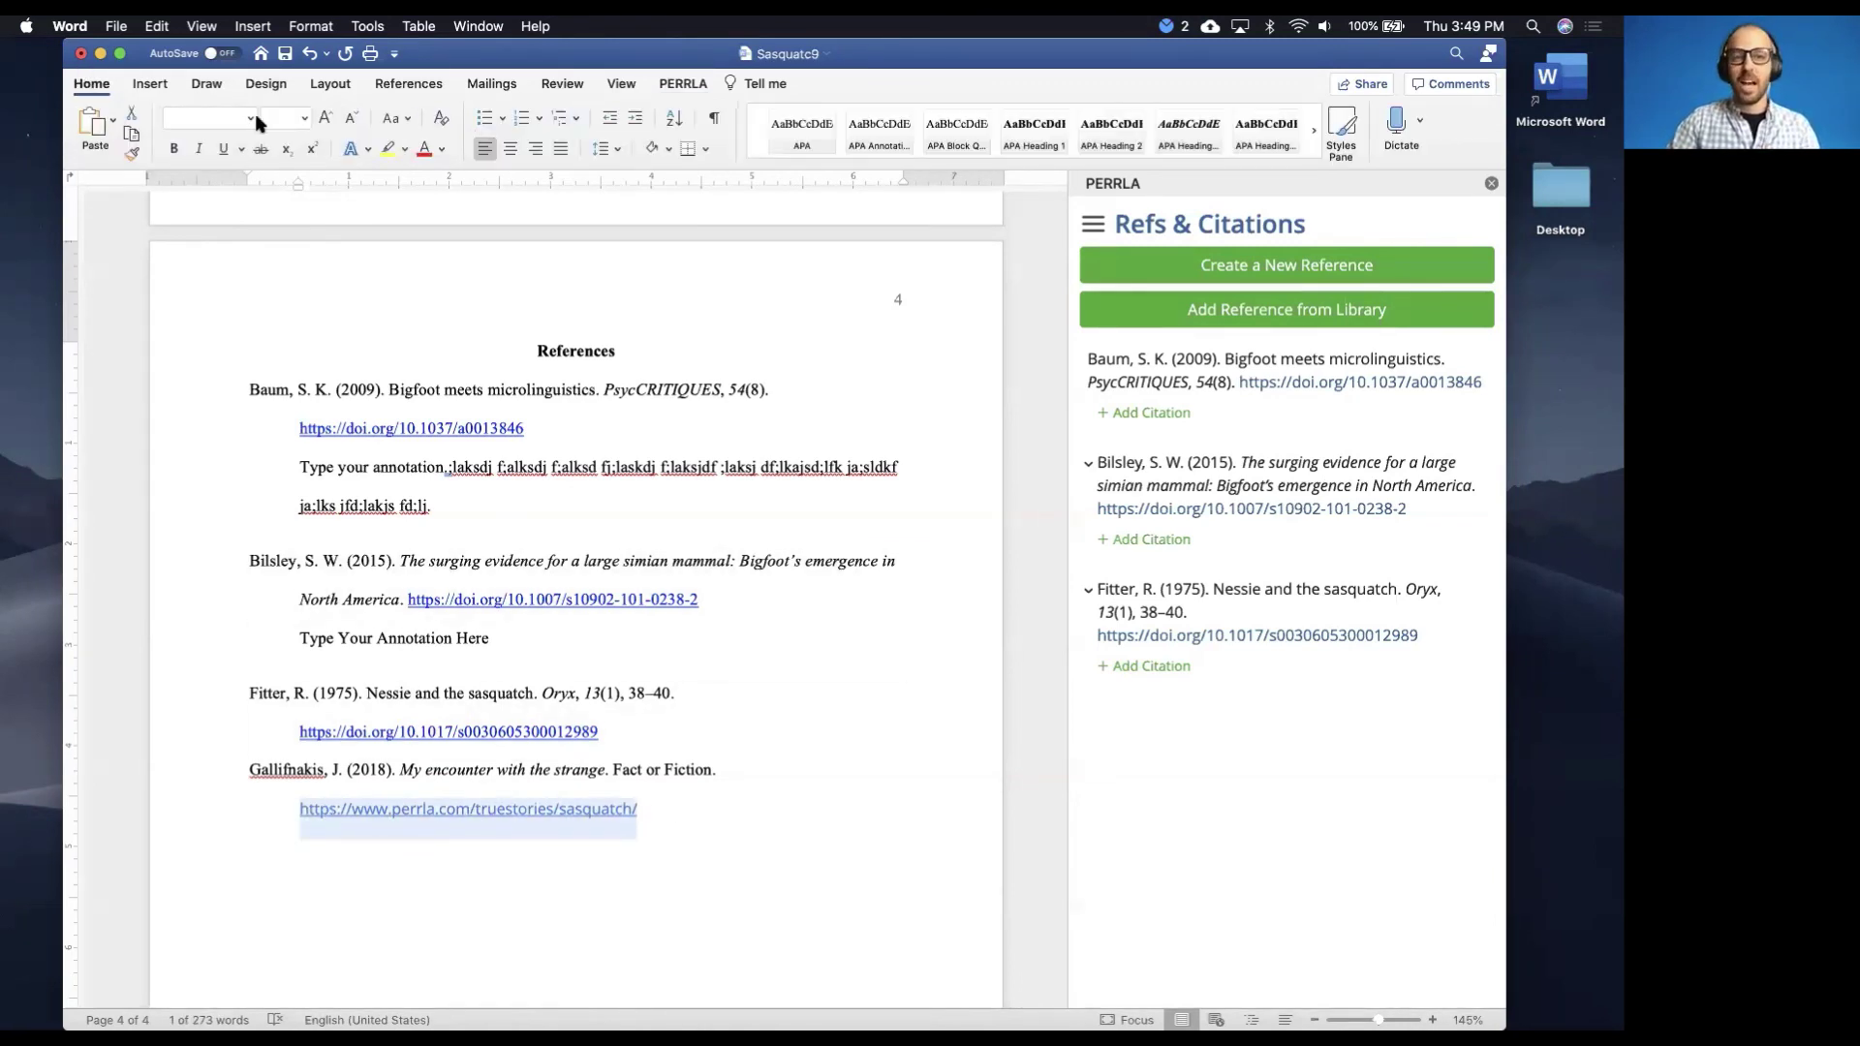
click(251, 117)
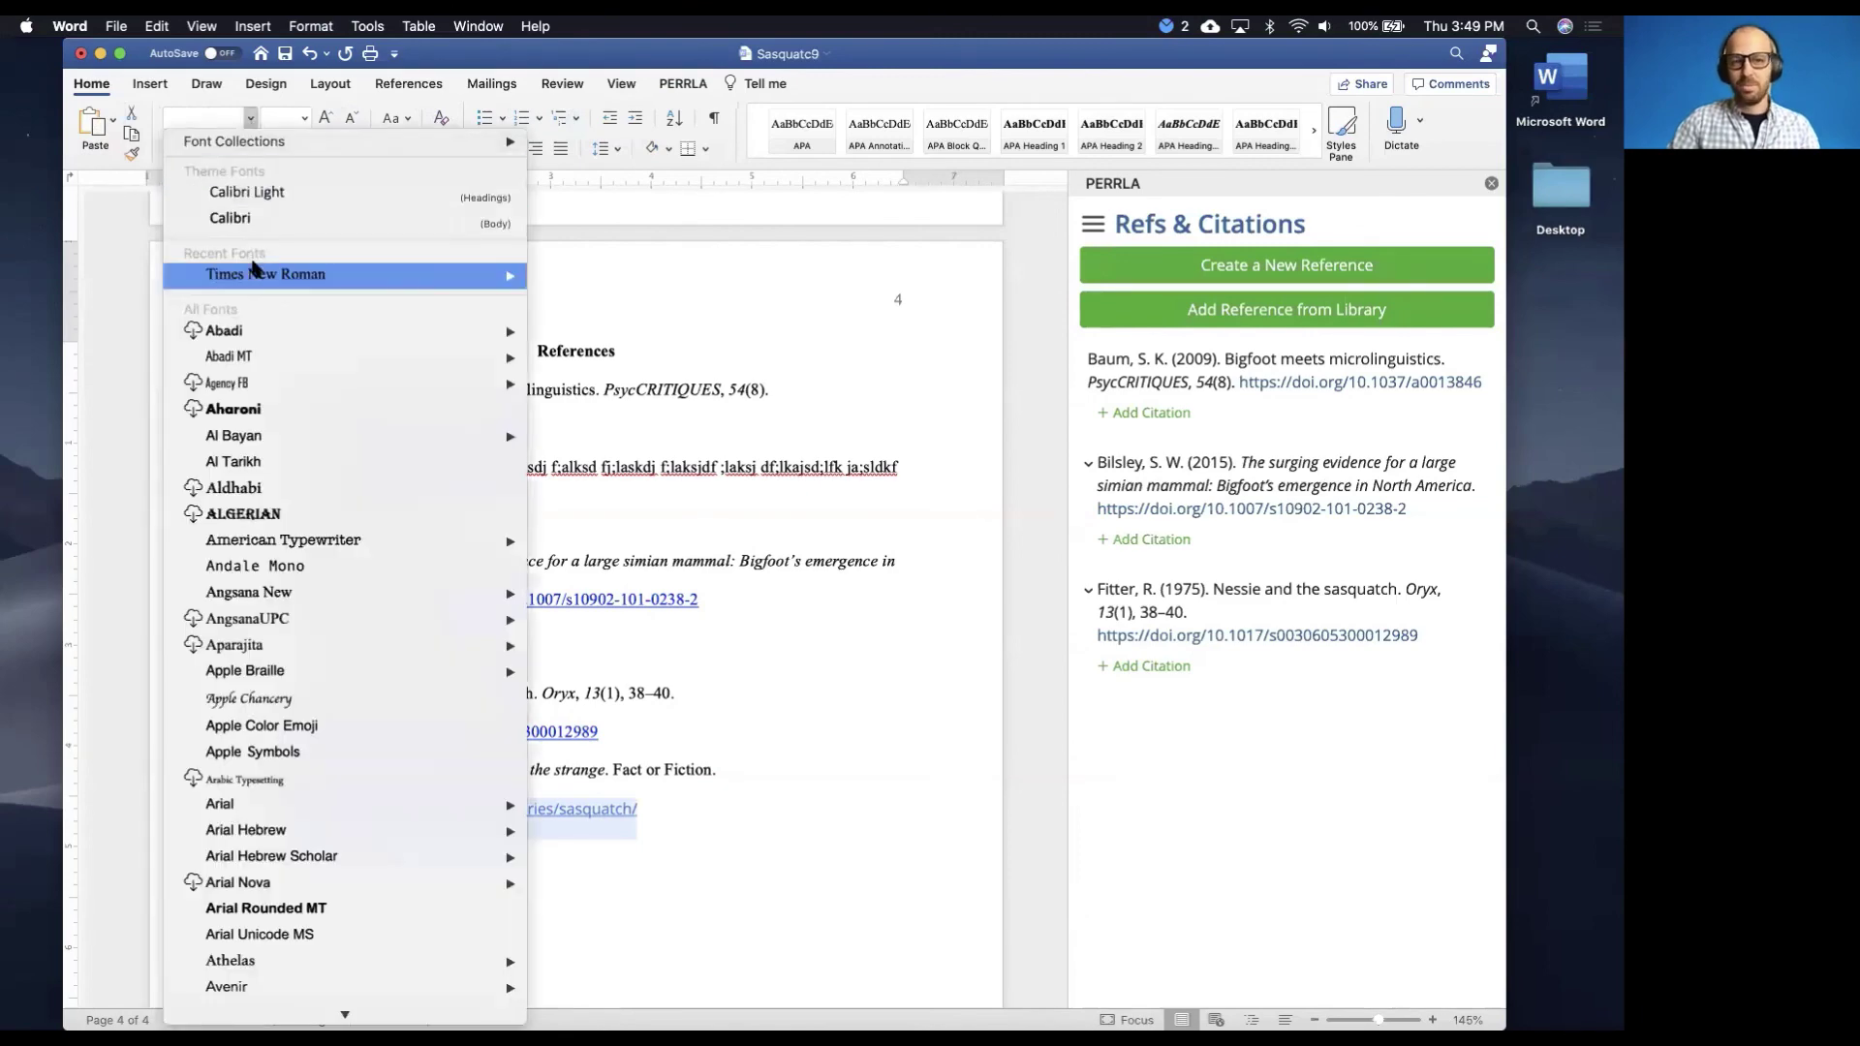
click(571, 531)
click(634, 814)
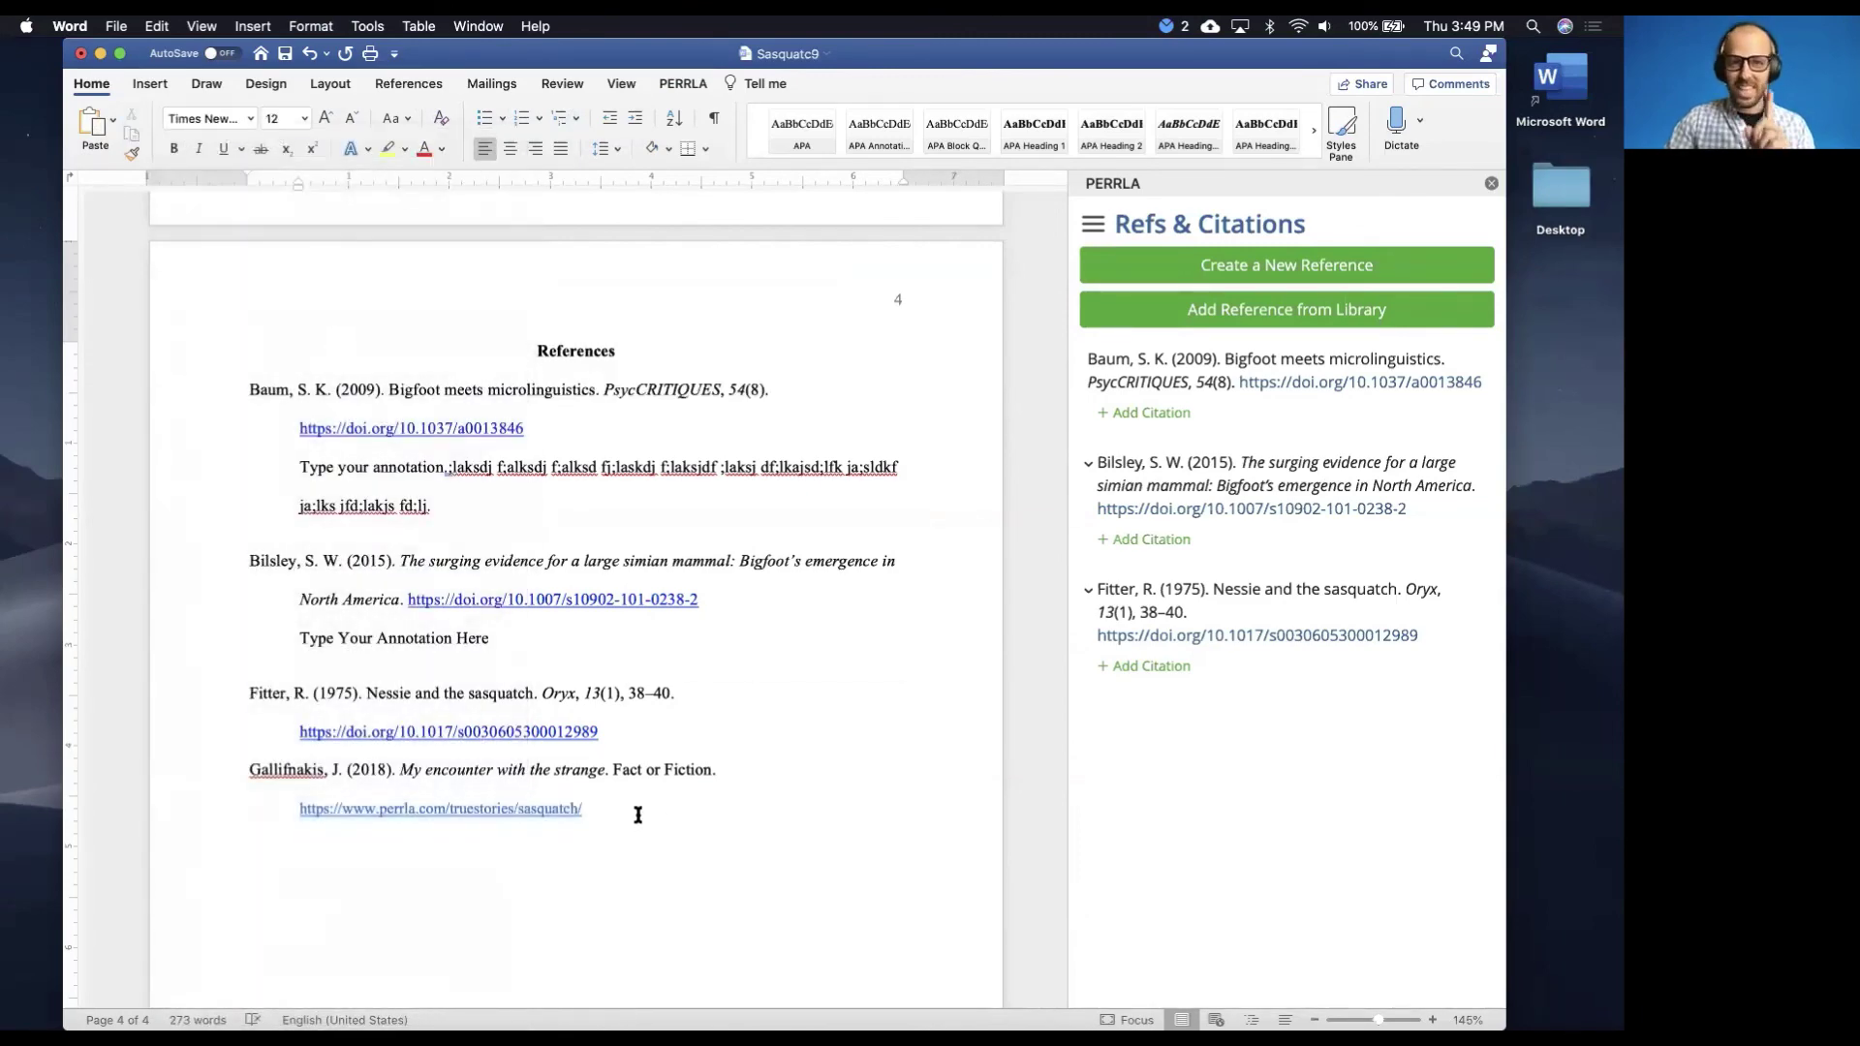
Paste the reference again with matching formatting on a new line below, and delete the first pasted copy
click(680, 84)
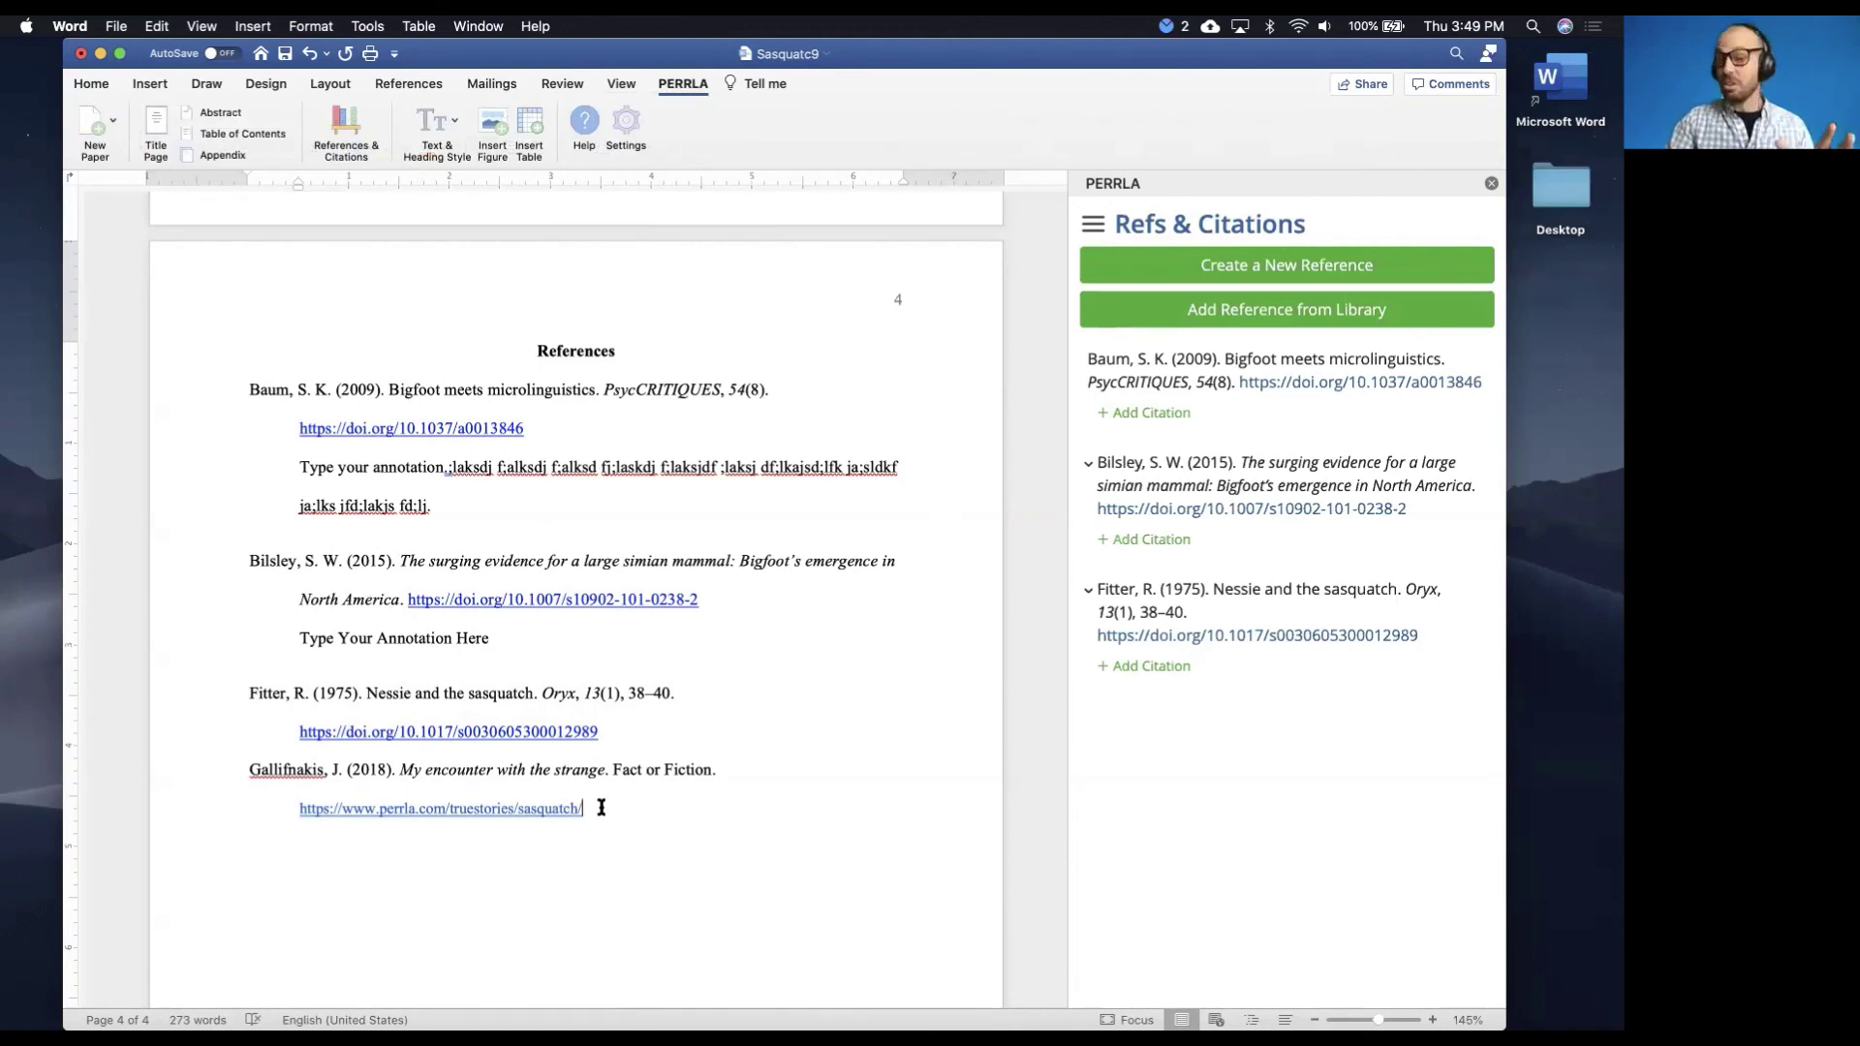
key(Return)
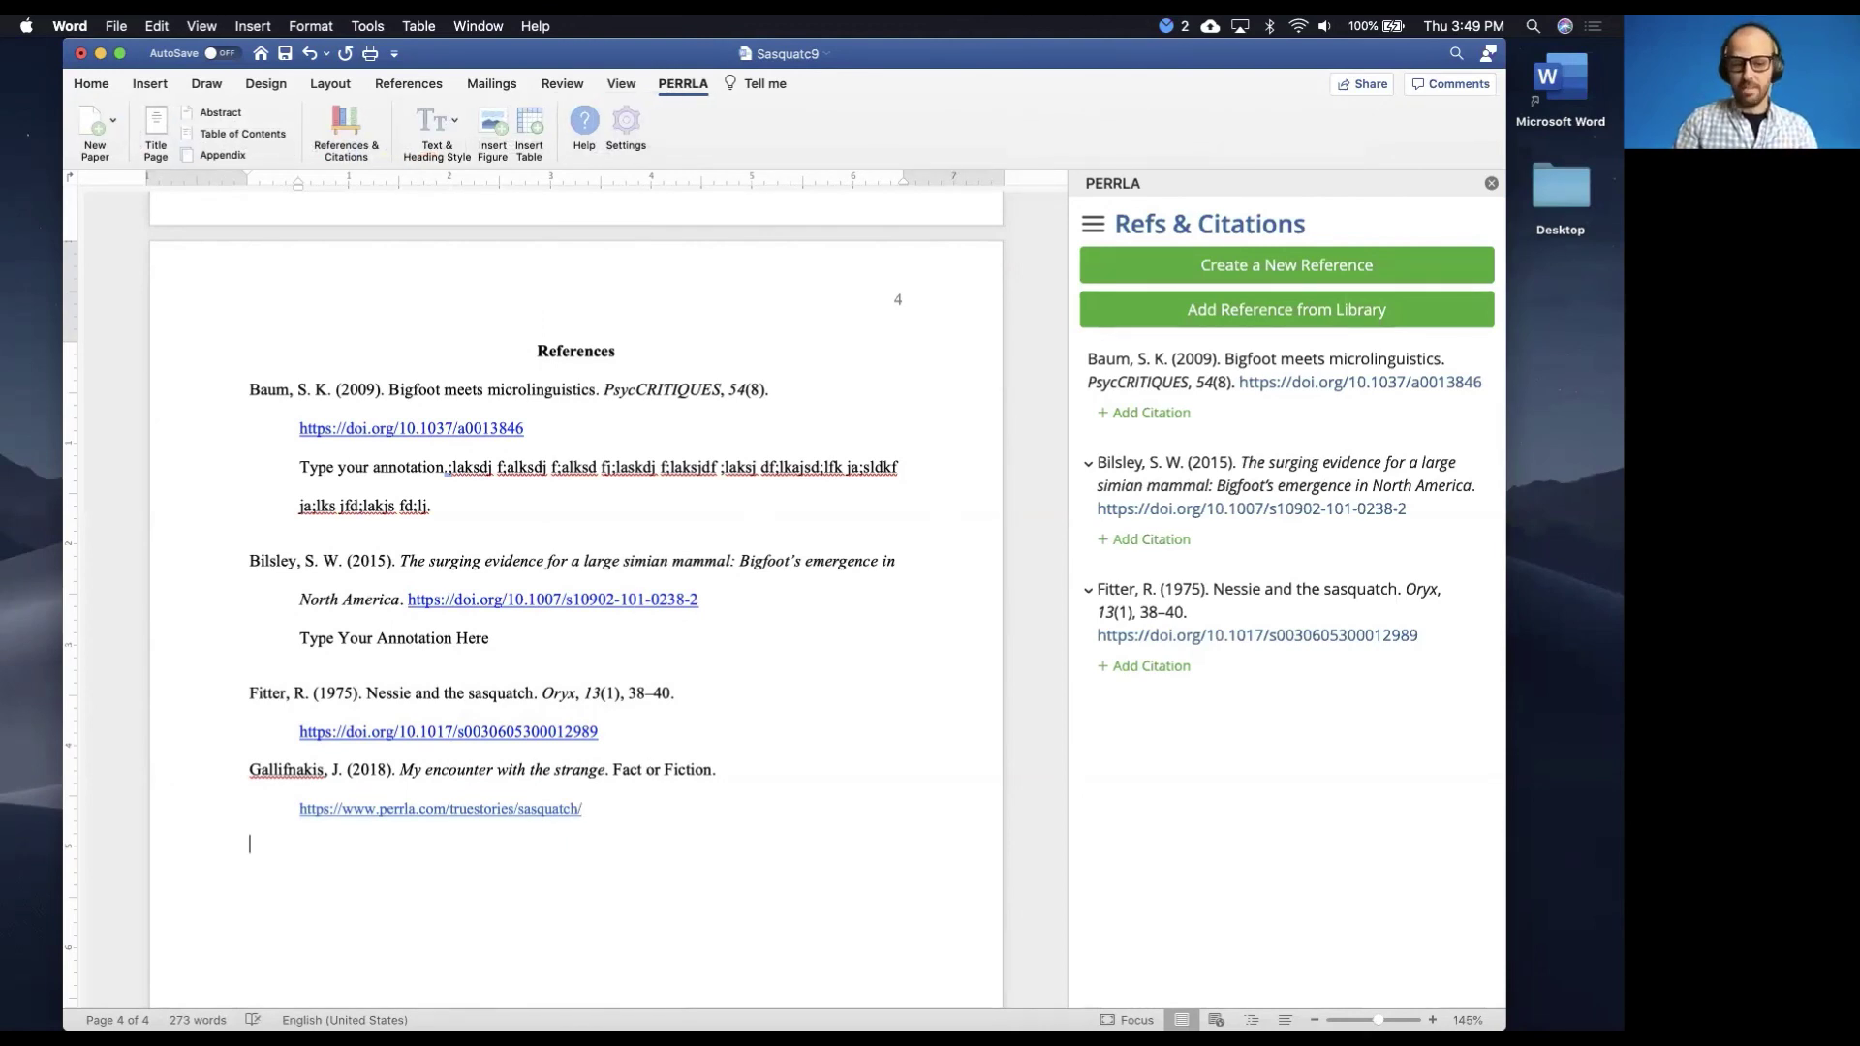
click(155, 26)
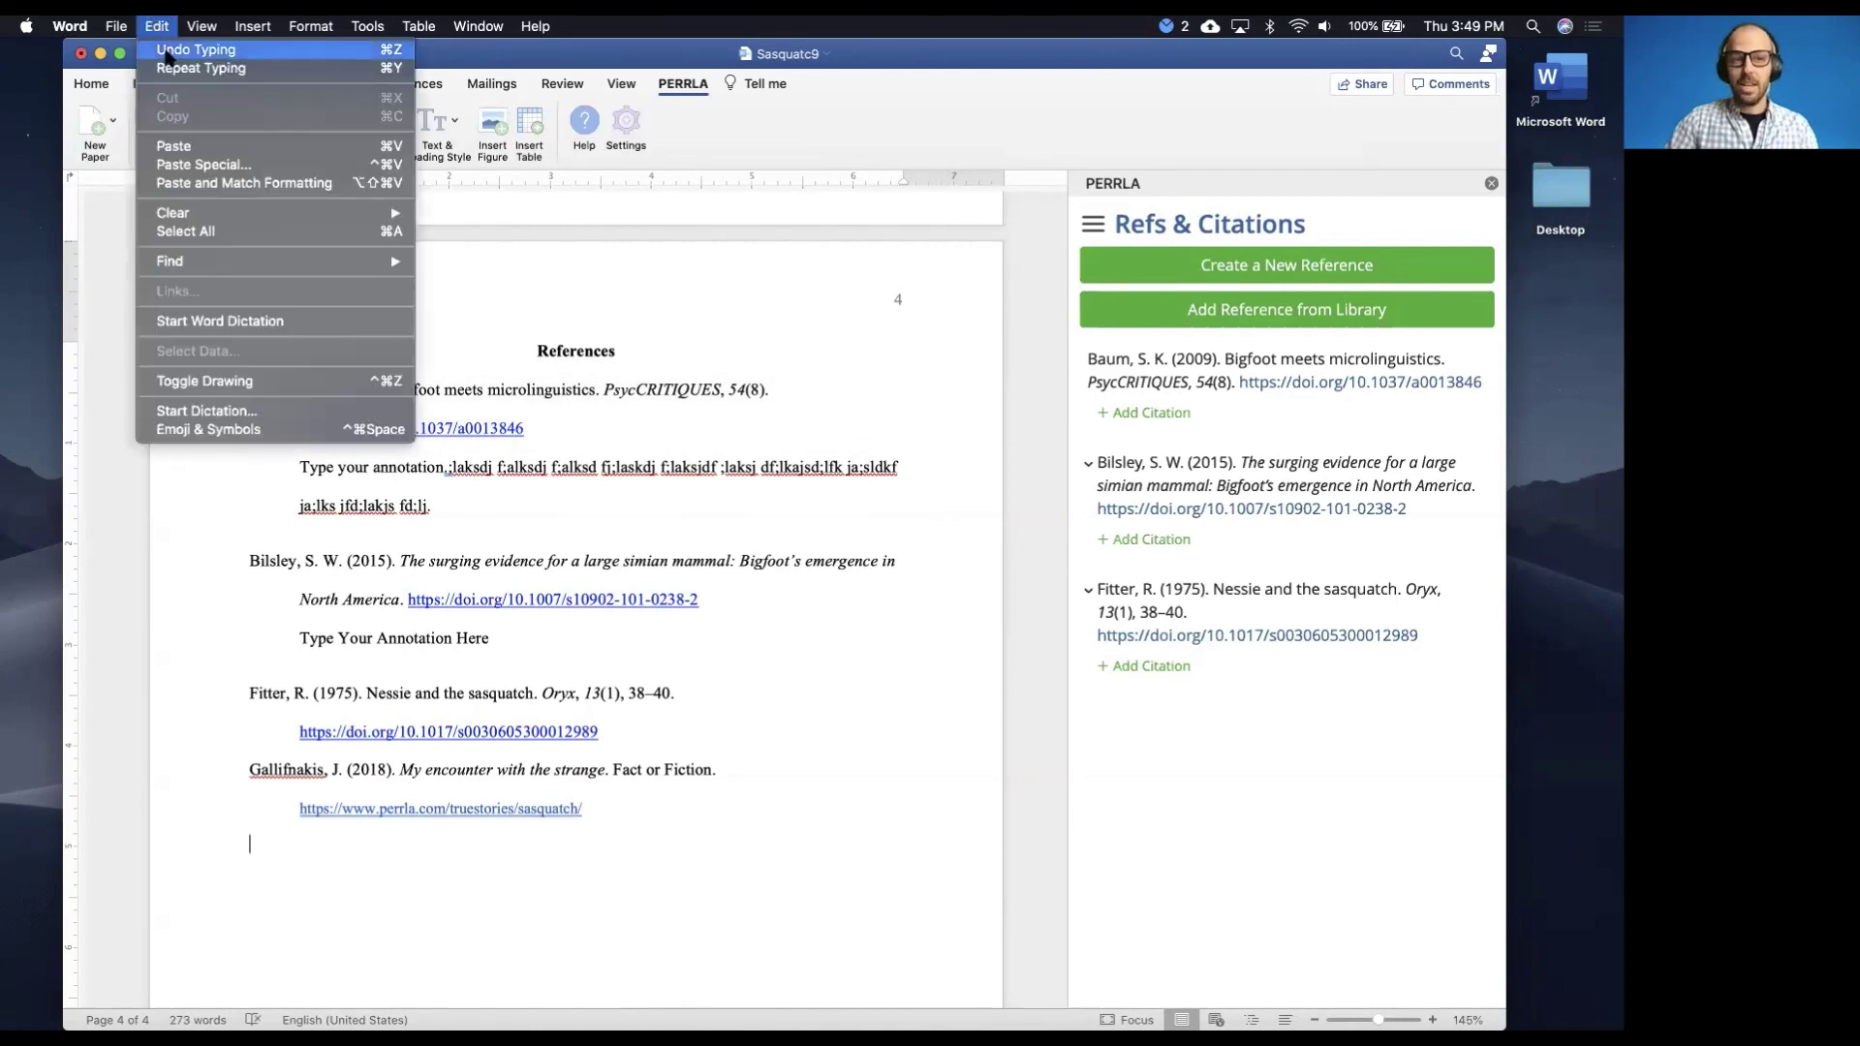
click(213, 183)
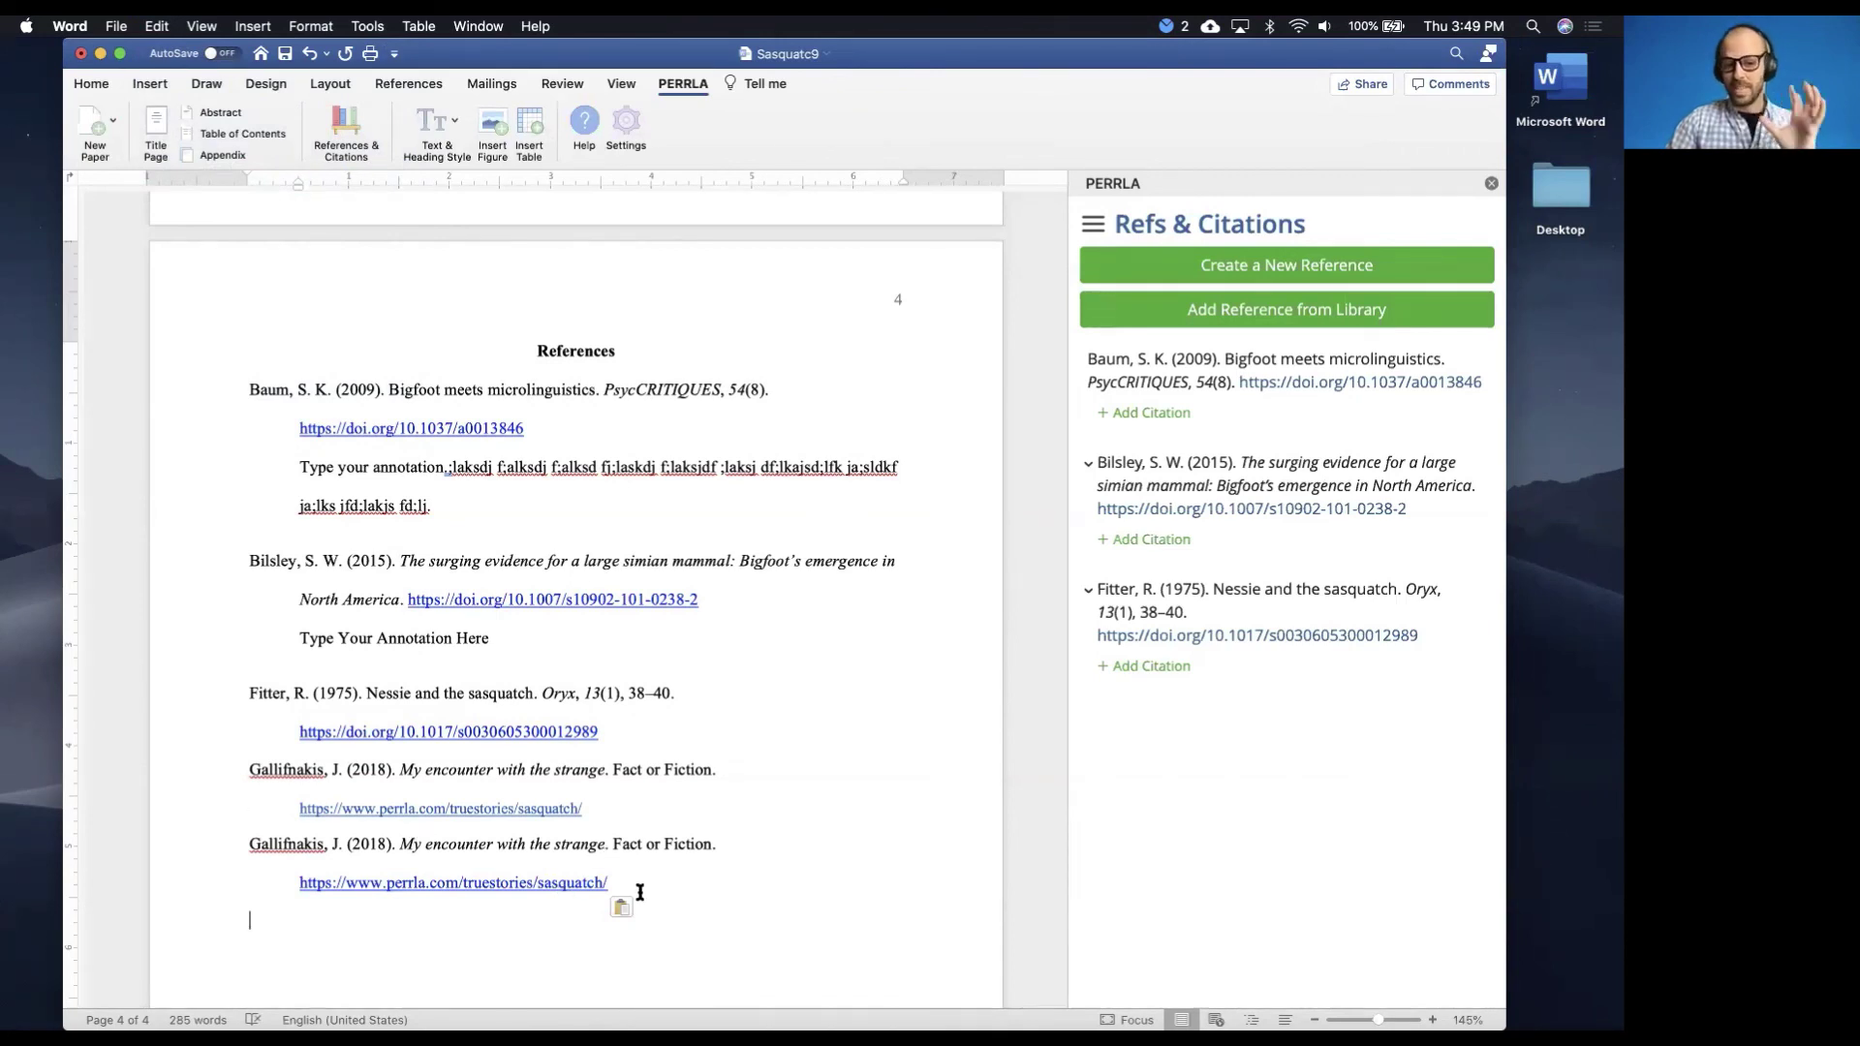
drag(604, 819, 223, 775)
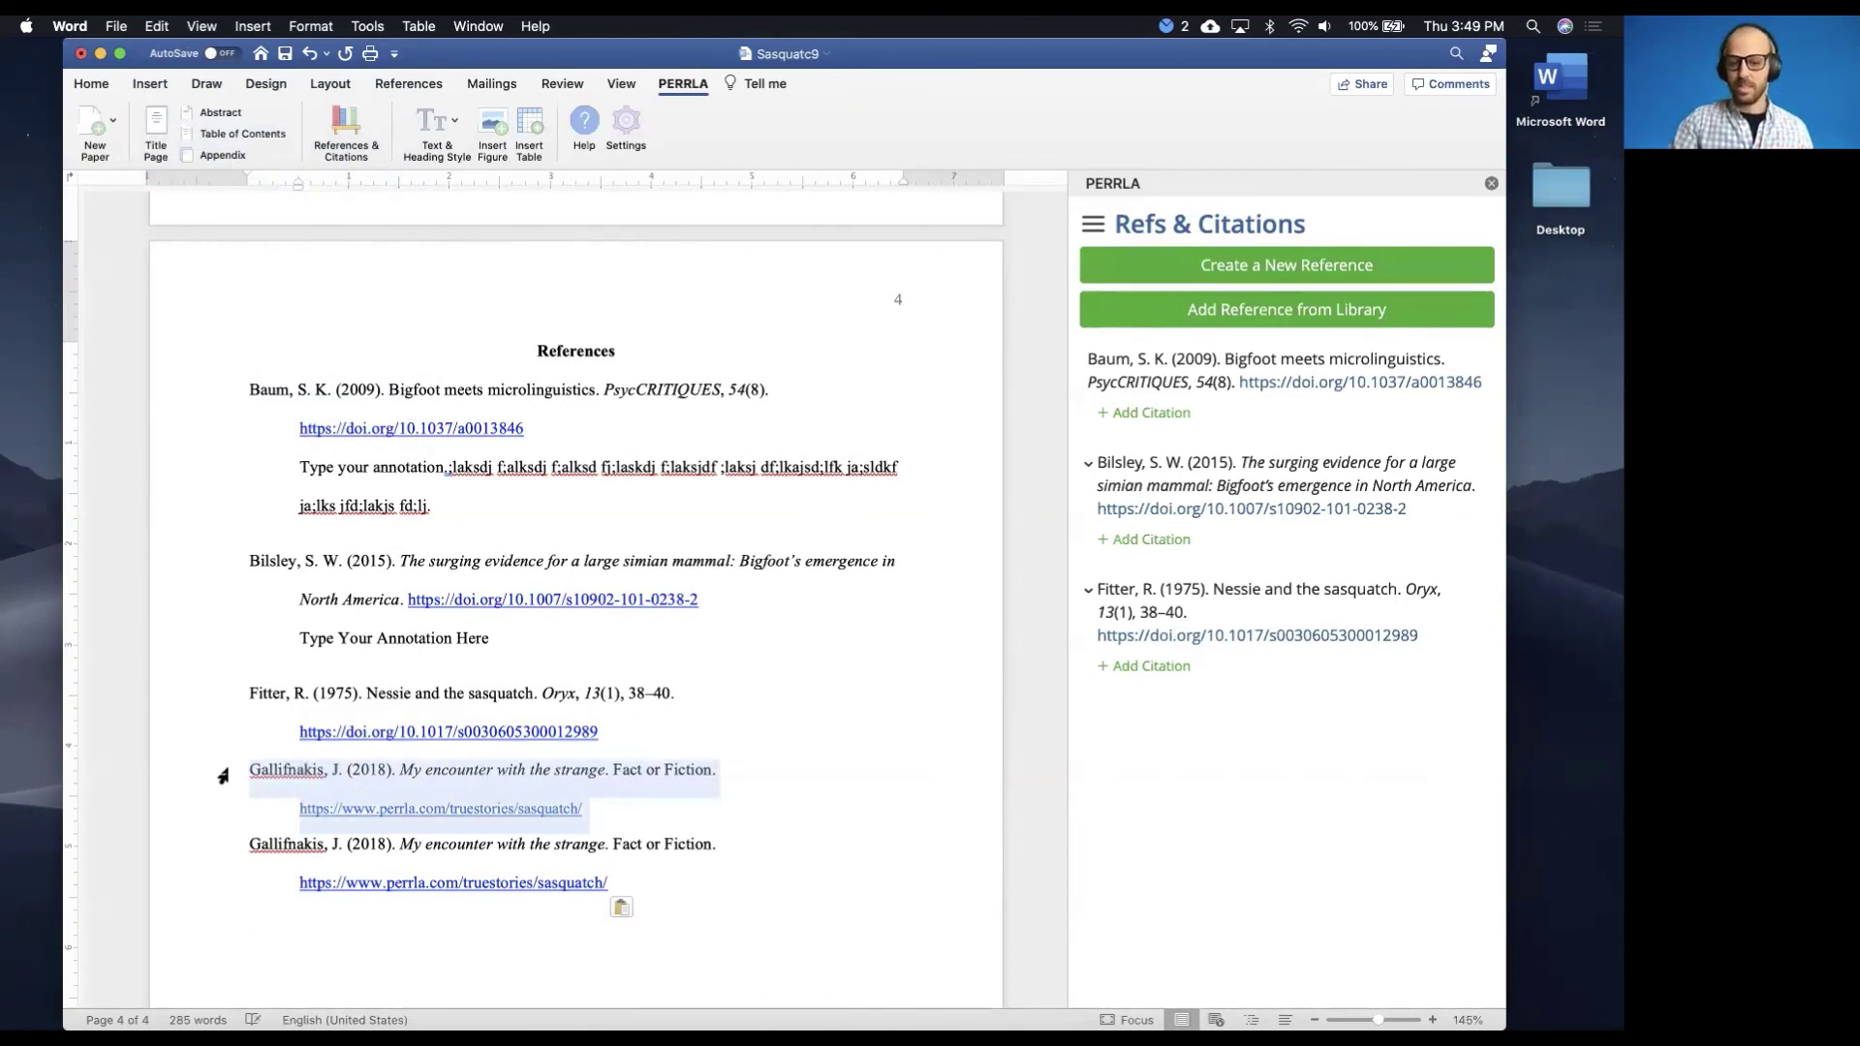
key(BackSpace)
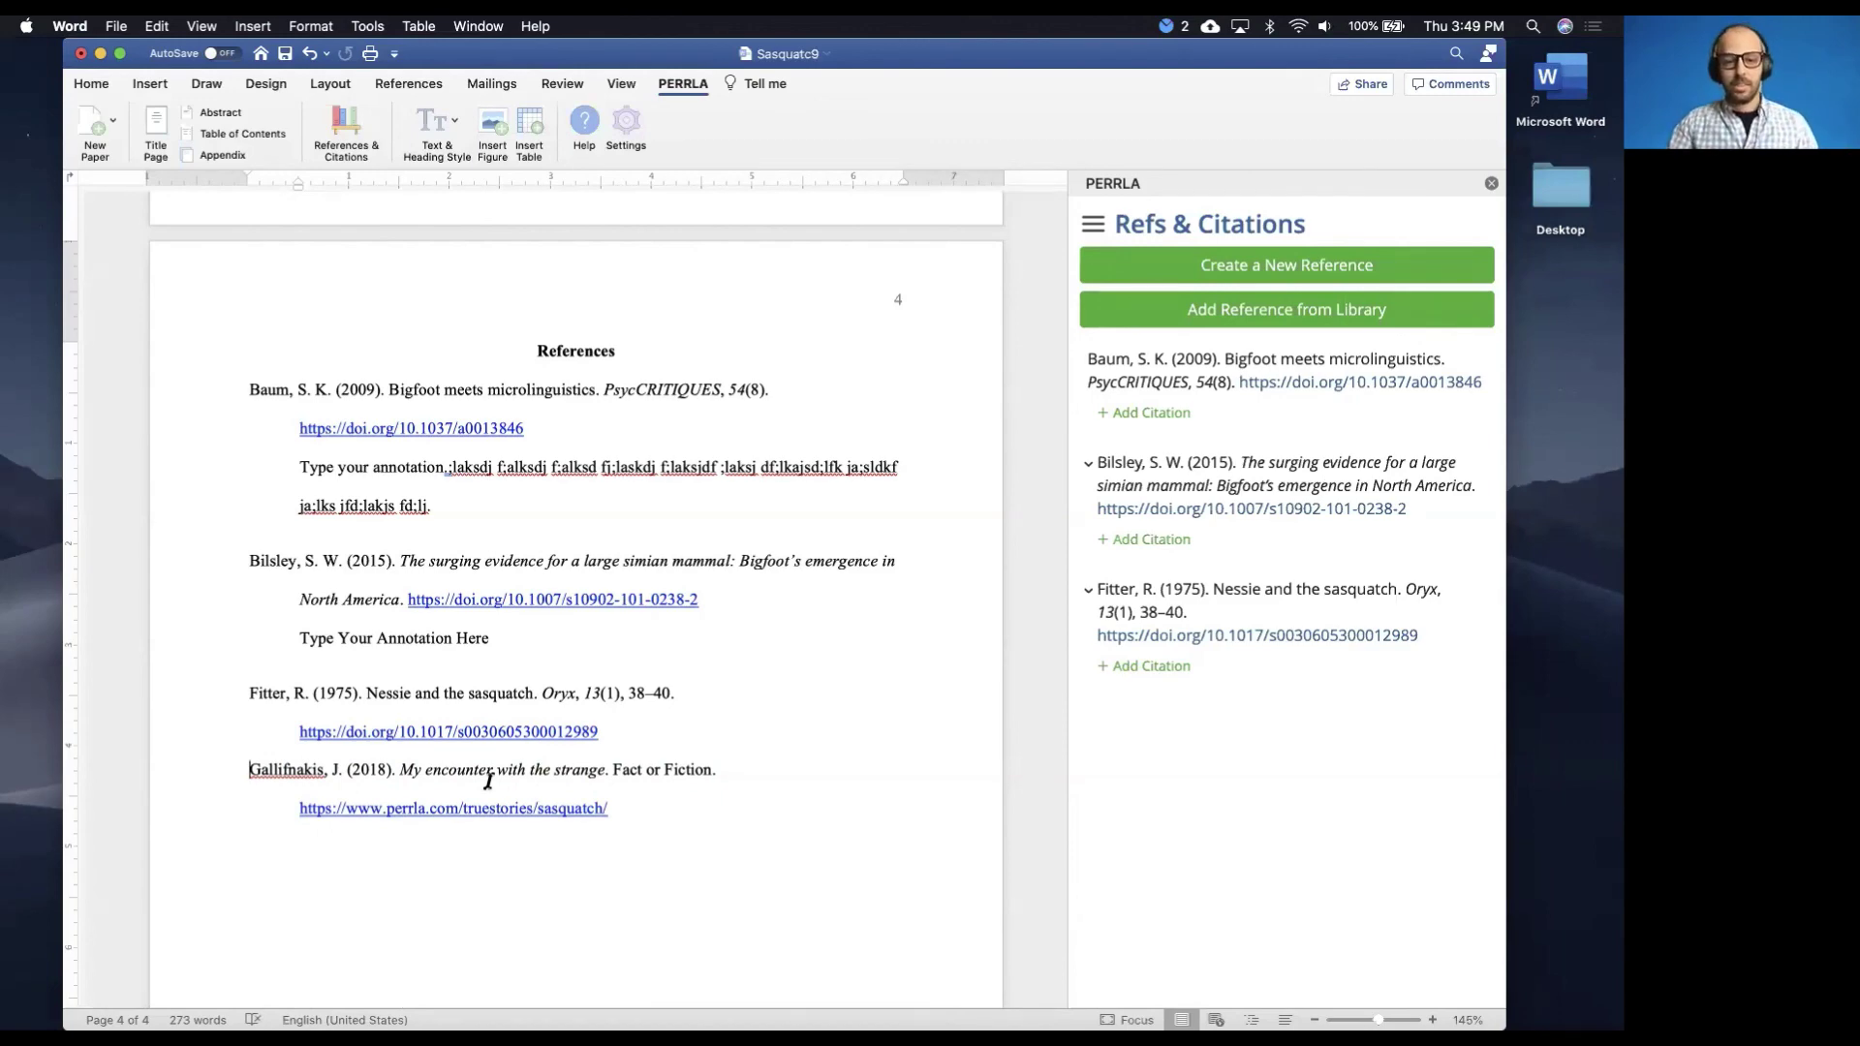
Start creating a new reference in the paper and look up "Bigfoot"
key(ctrl+Right)
key(Right)
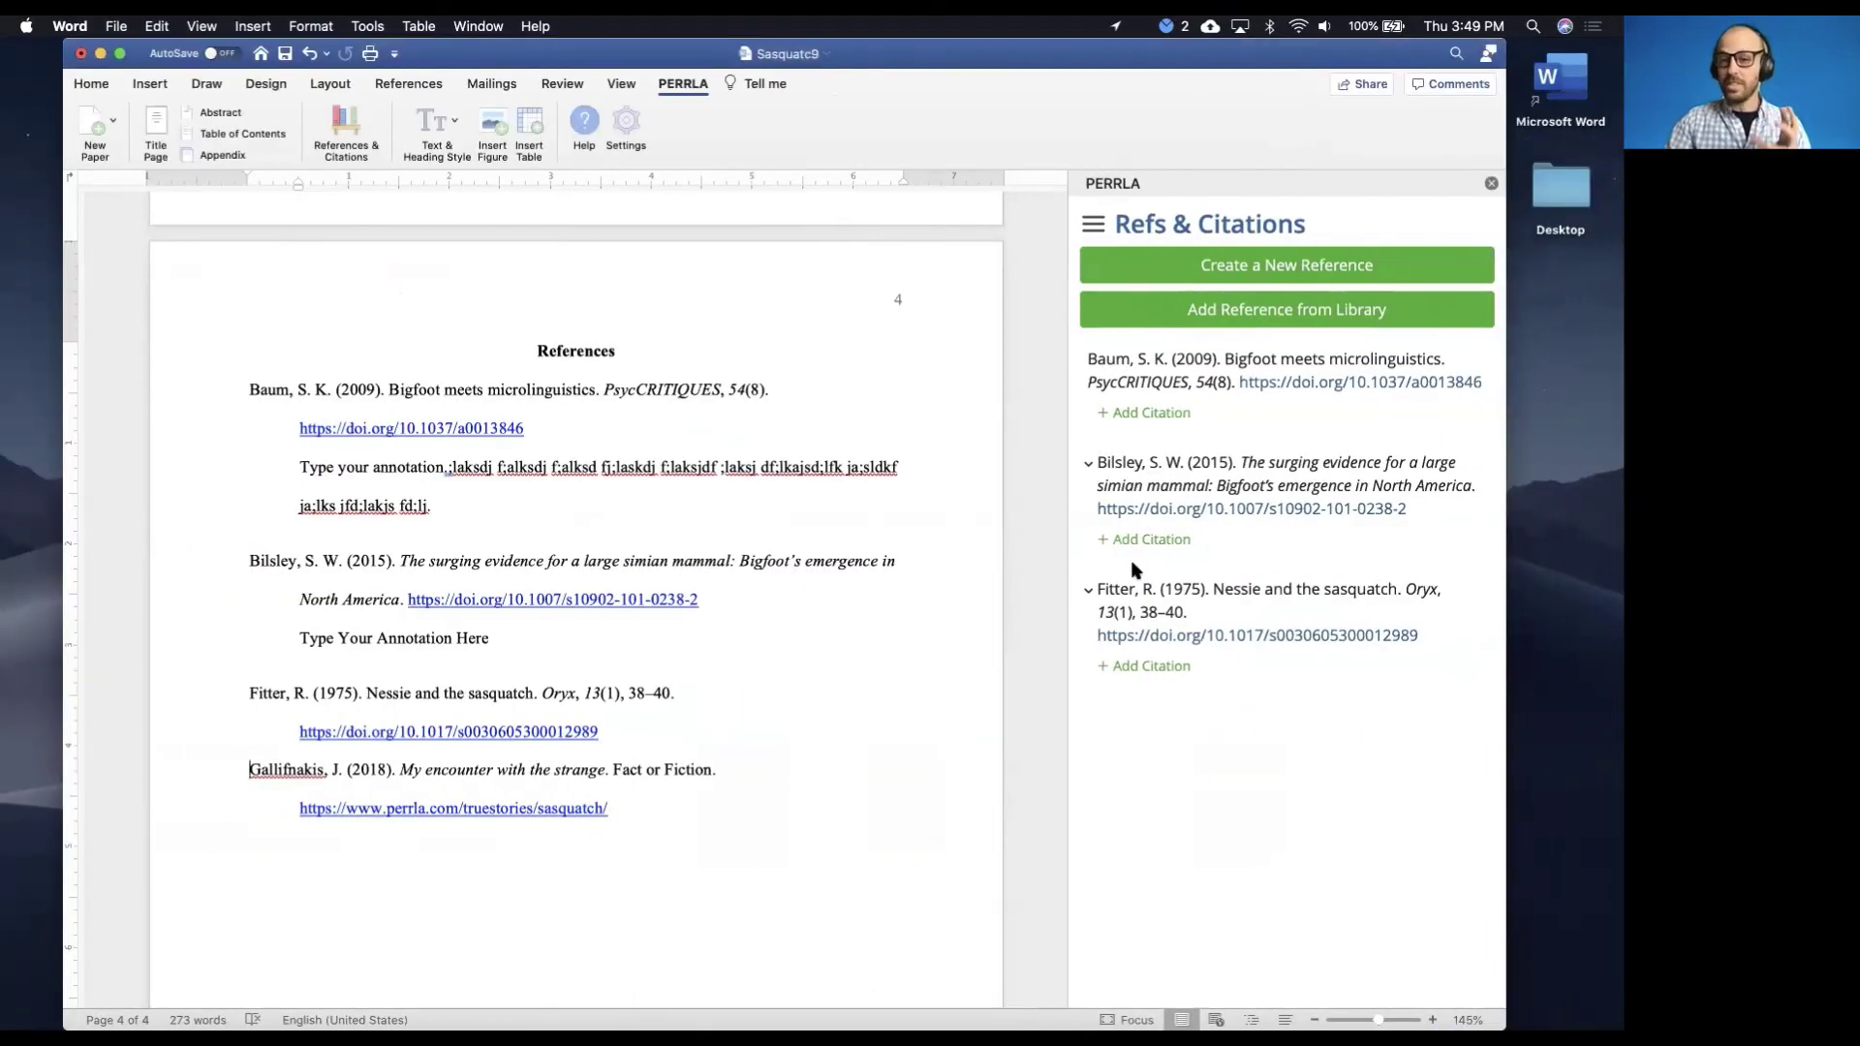
click(1183, 261)
click(1197, 399)
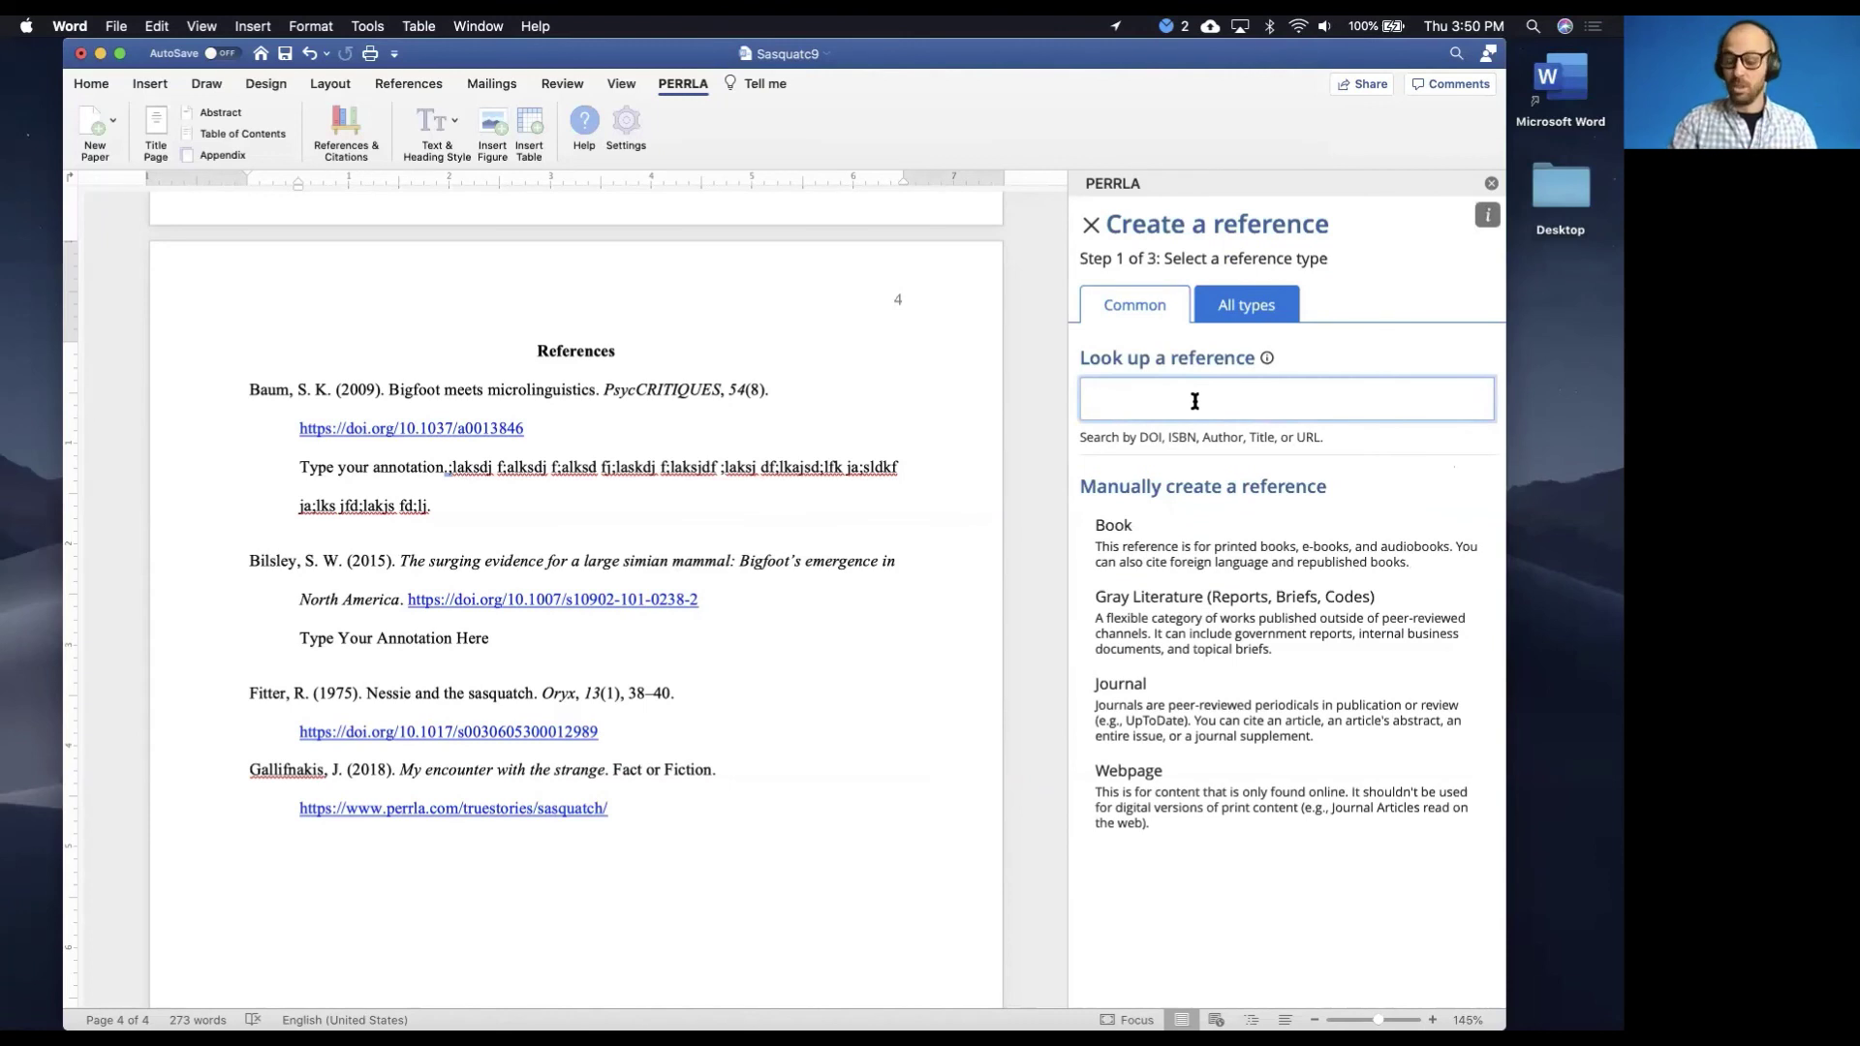
text(Bigfoot)
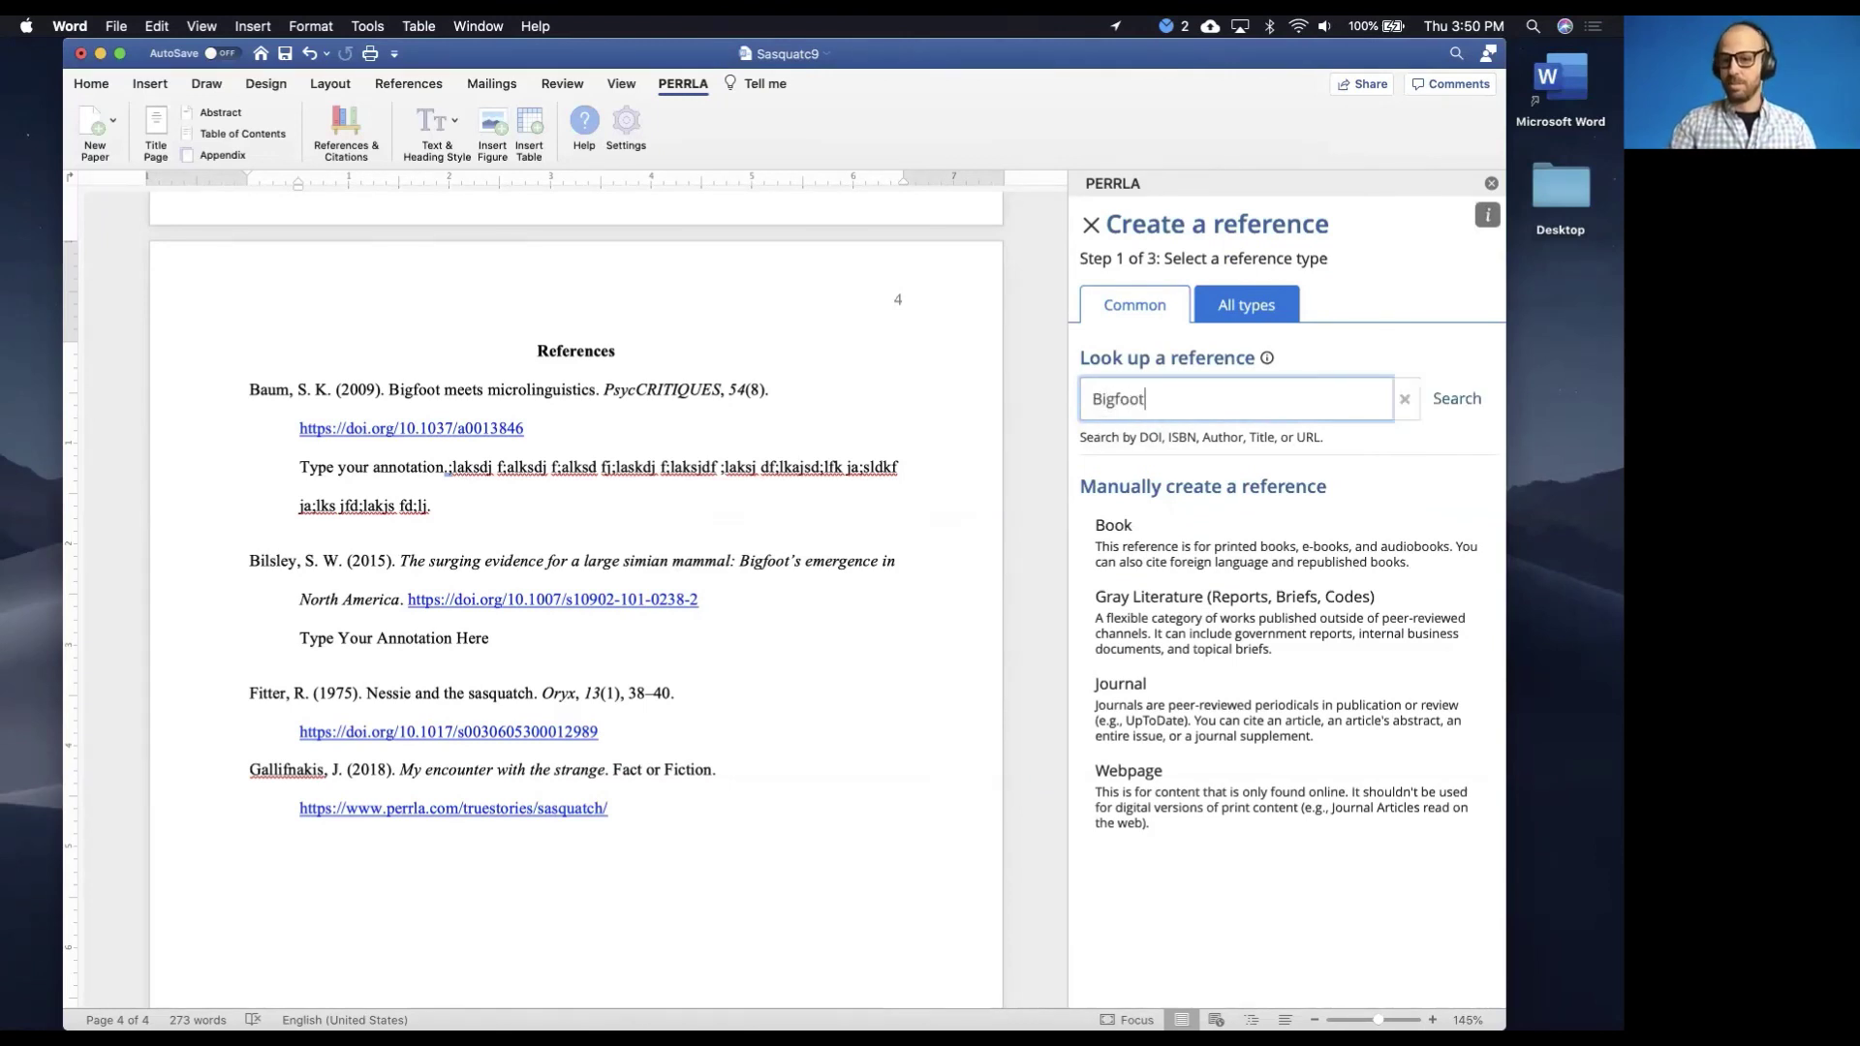
key(Return)
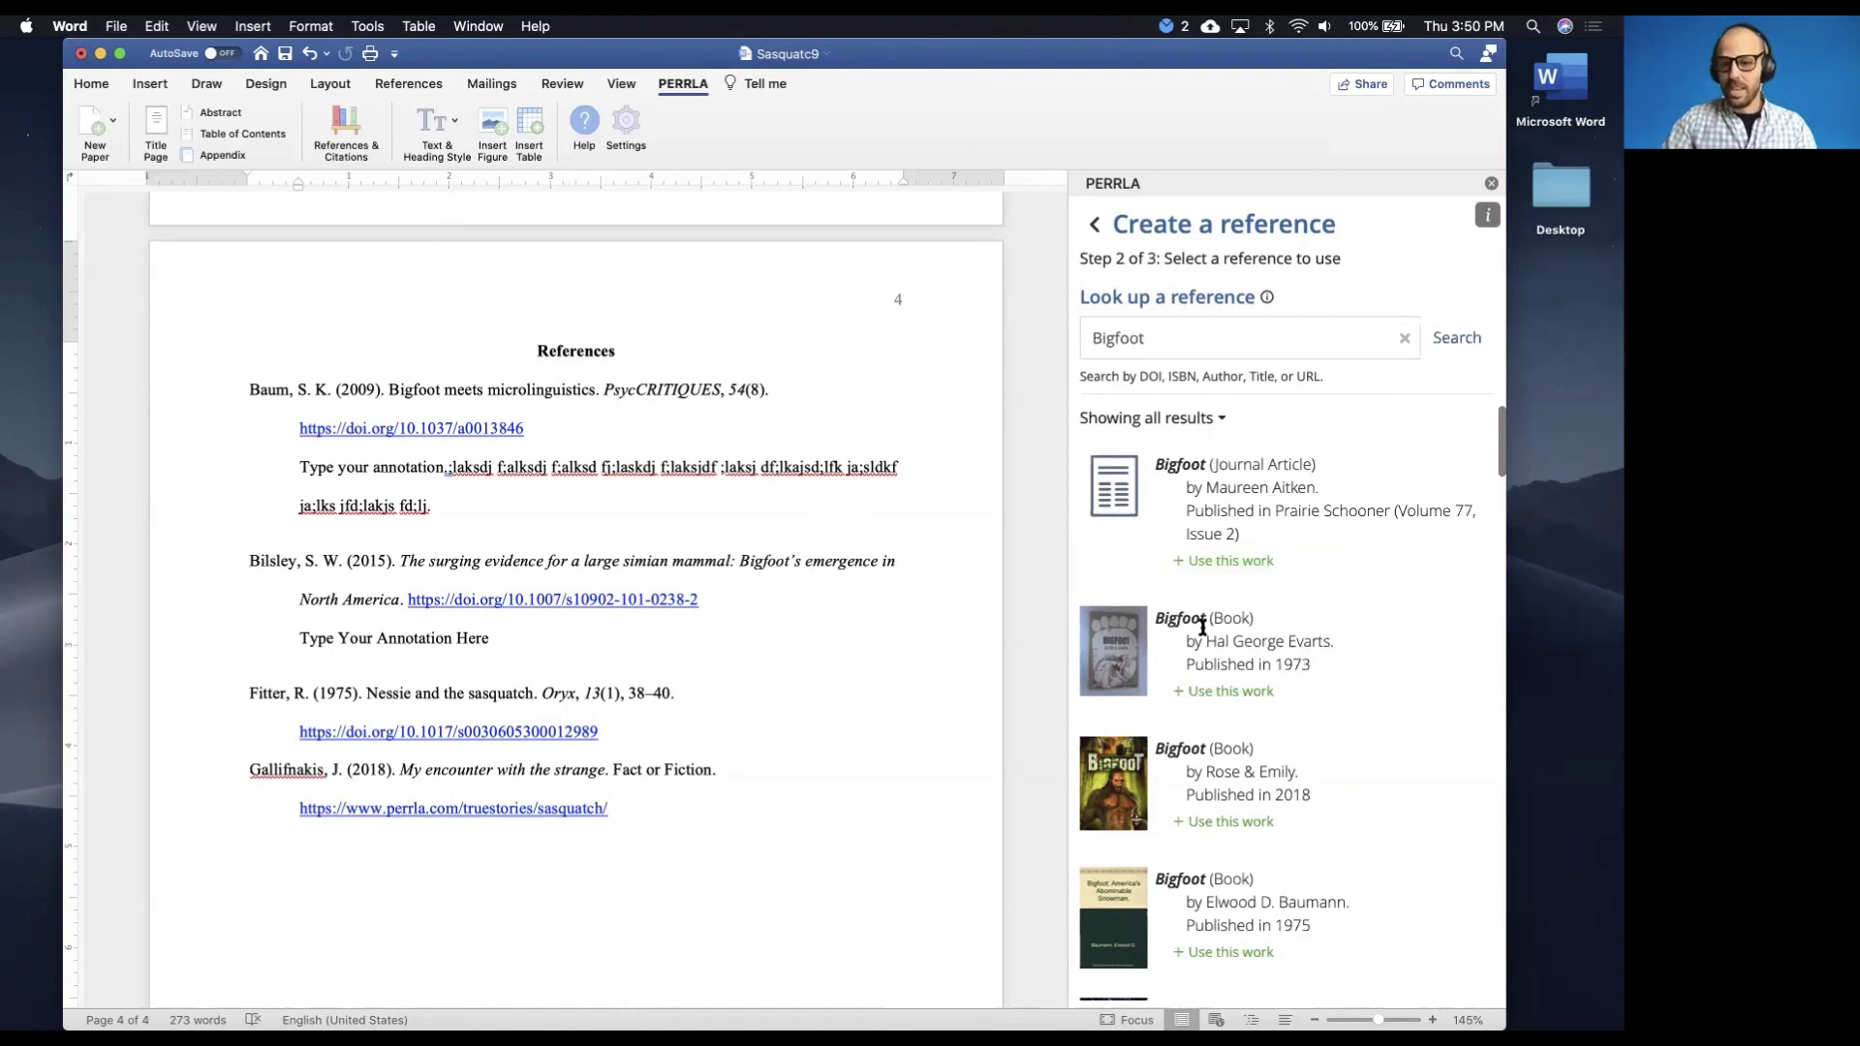
Use the 1973 book "Bigfoot" from the lookup results and review the contributor and publication fields filled in for it
scroll(1203, 627, down, 1)
scroll(1203, 627, down, 1)
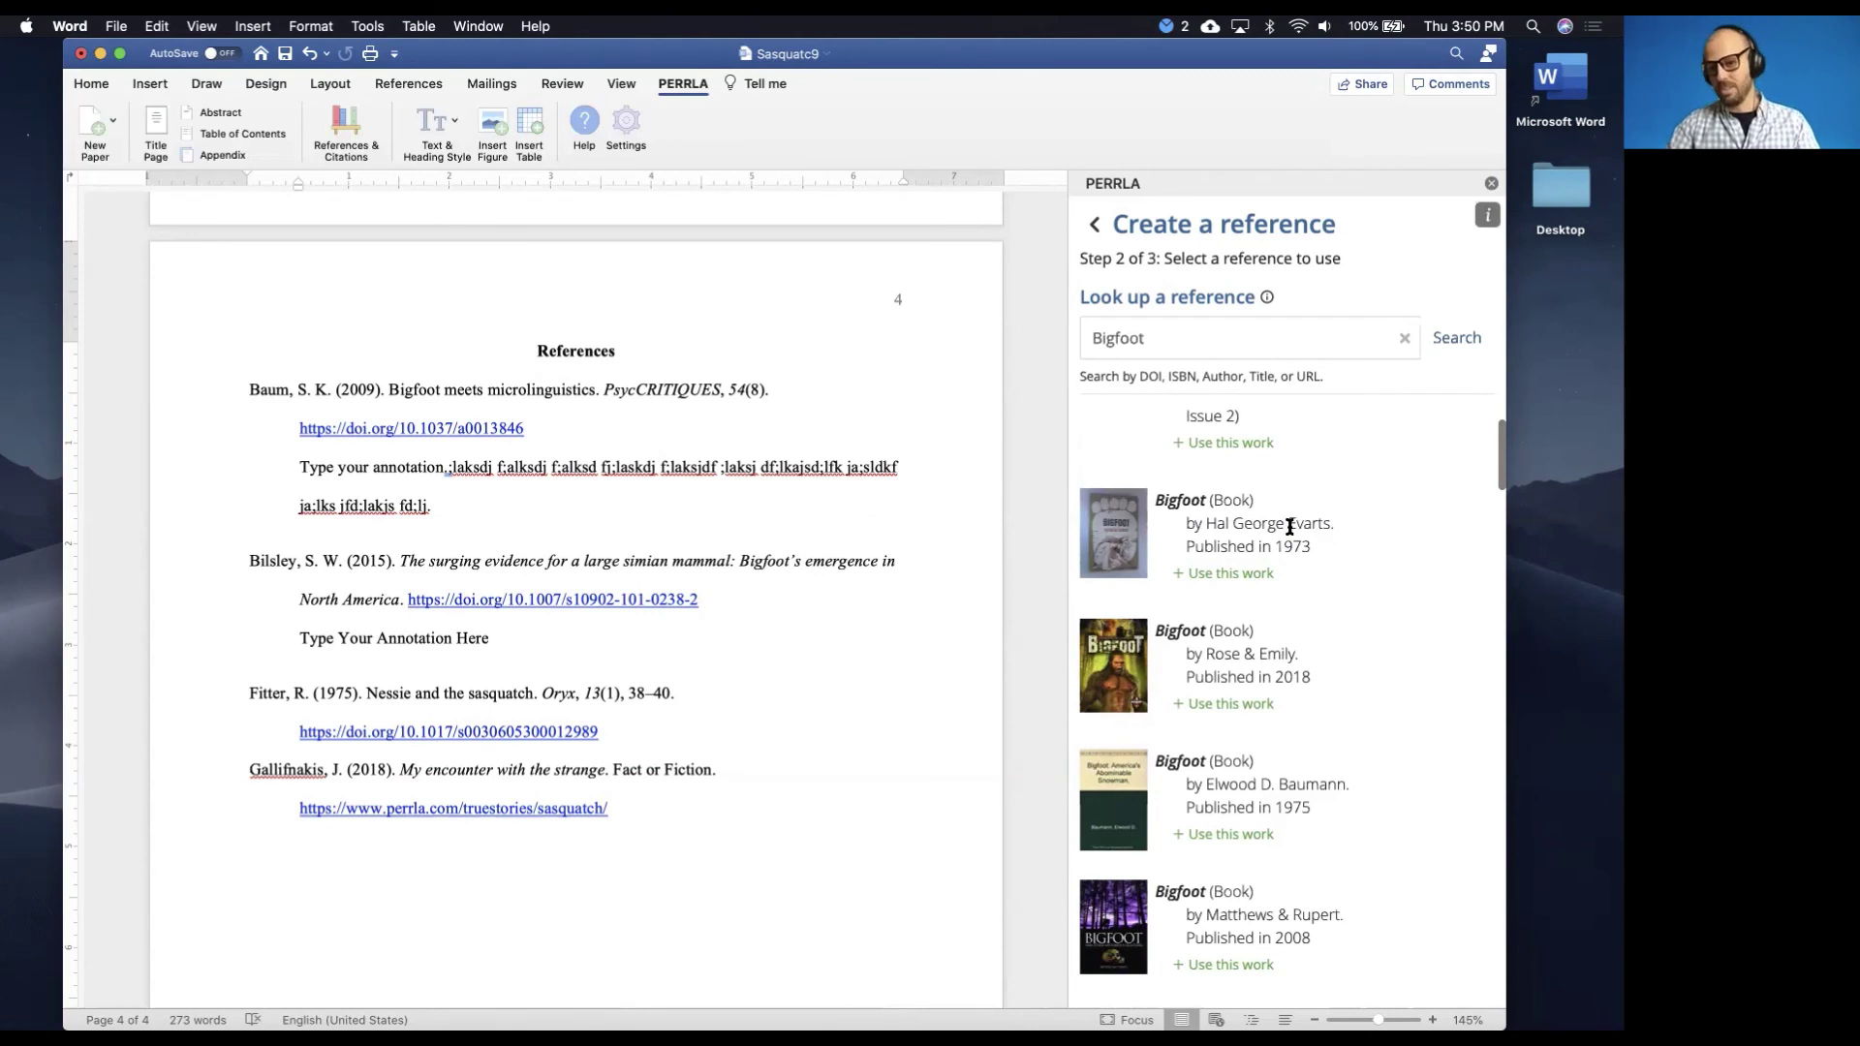
click(1243, 576)
scroll(1244, 581, down, 5)
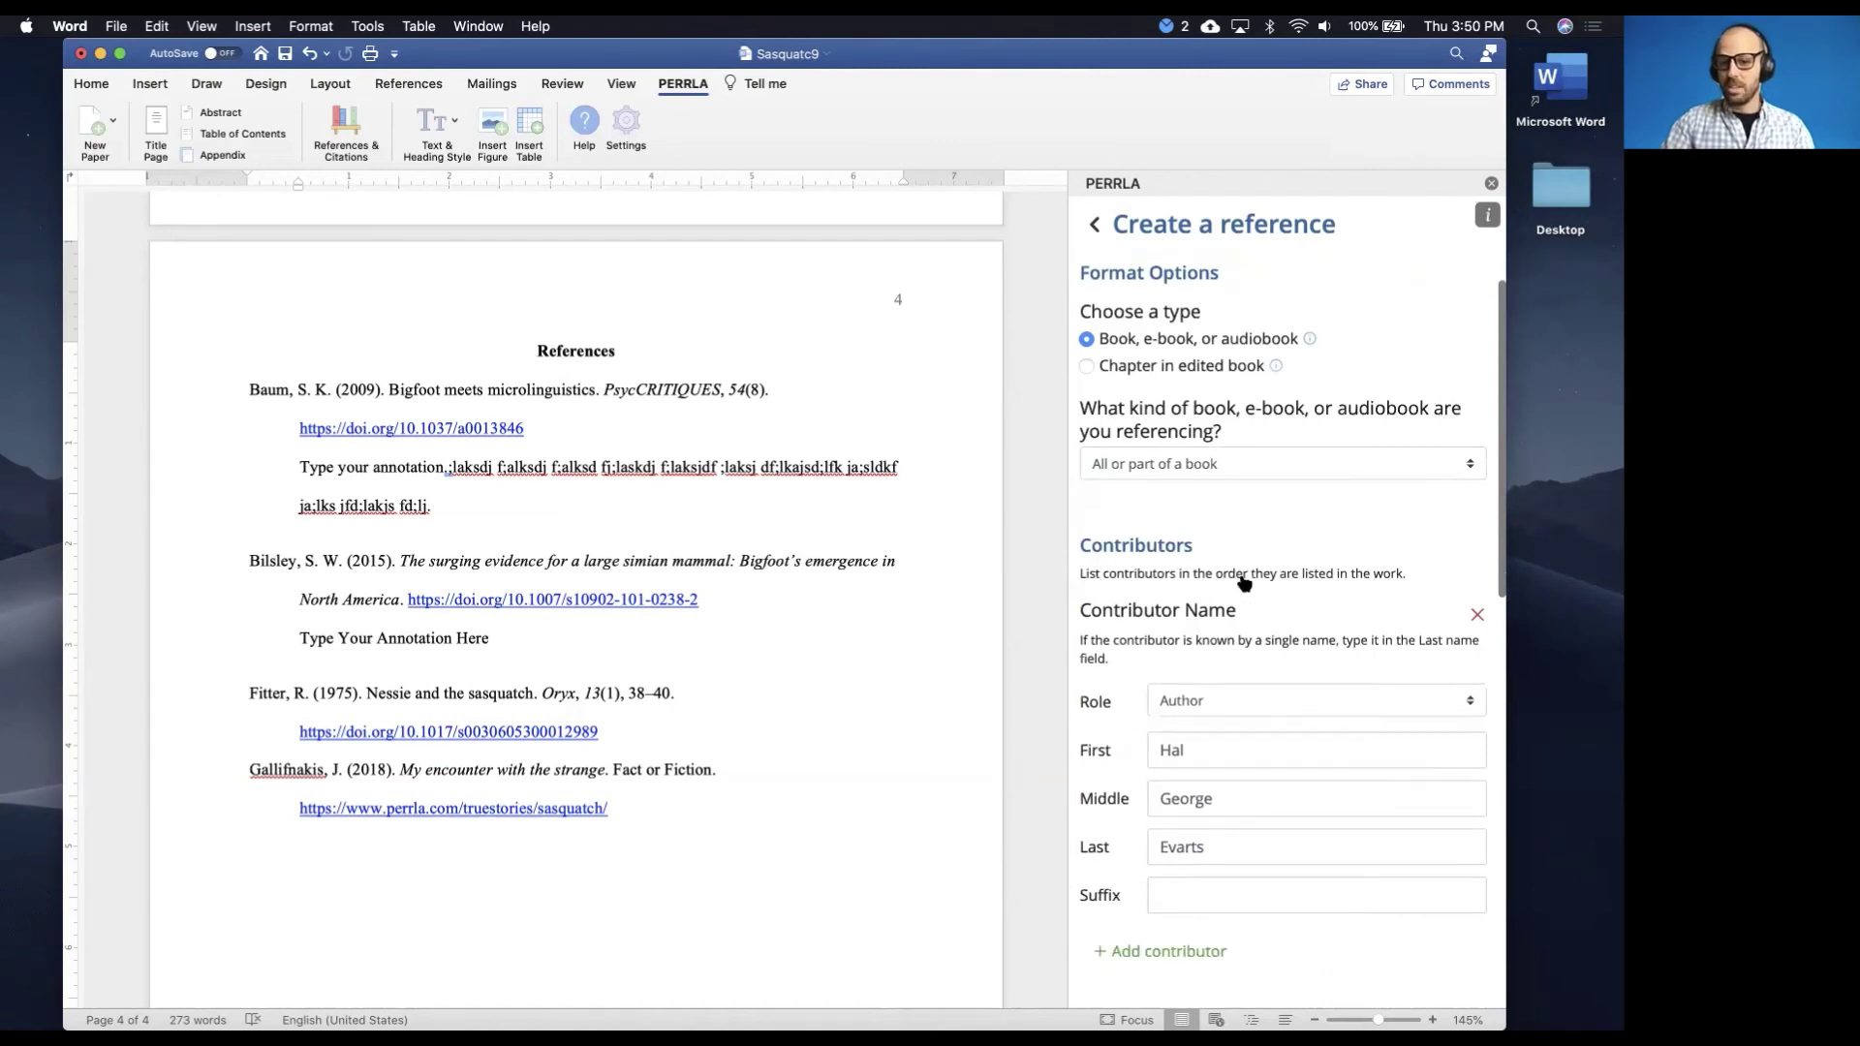
scroll(1241, 591, down, 5)
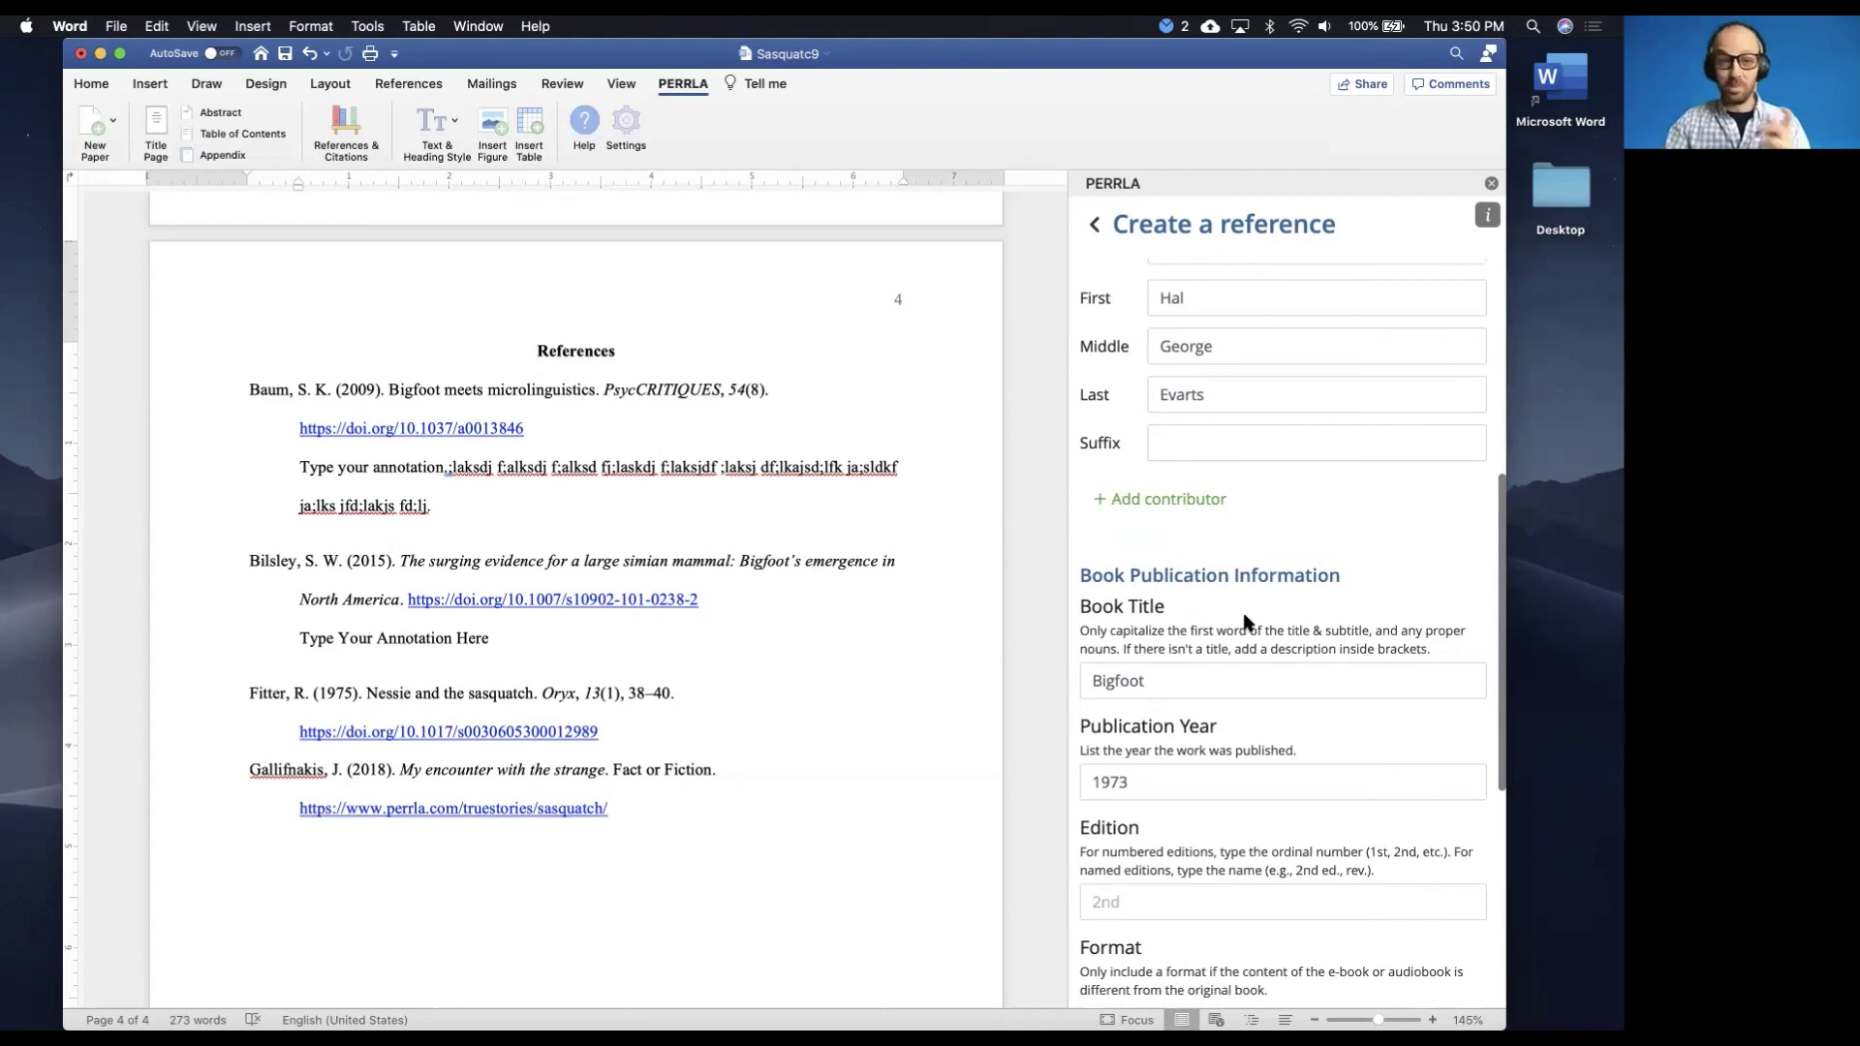
scroll(1170, 647, down, 2)
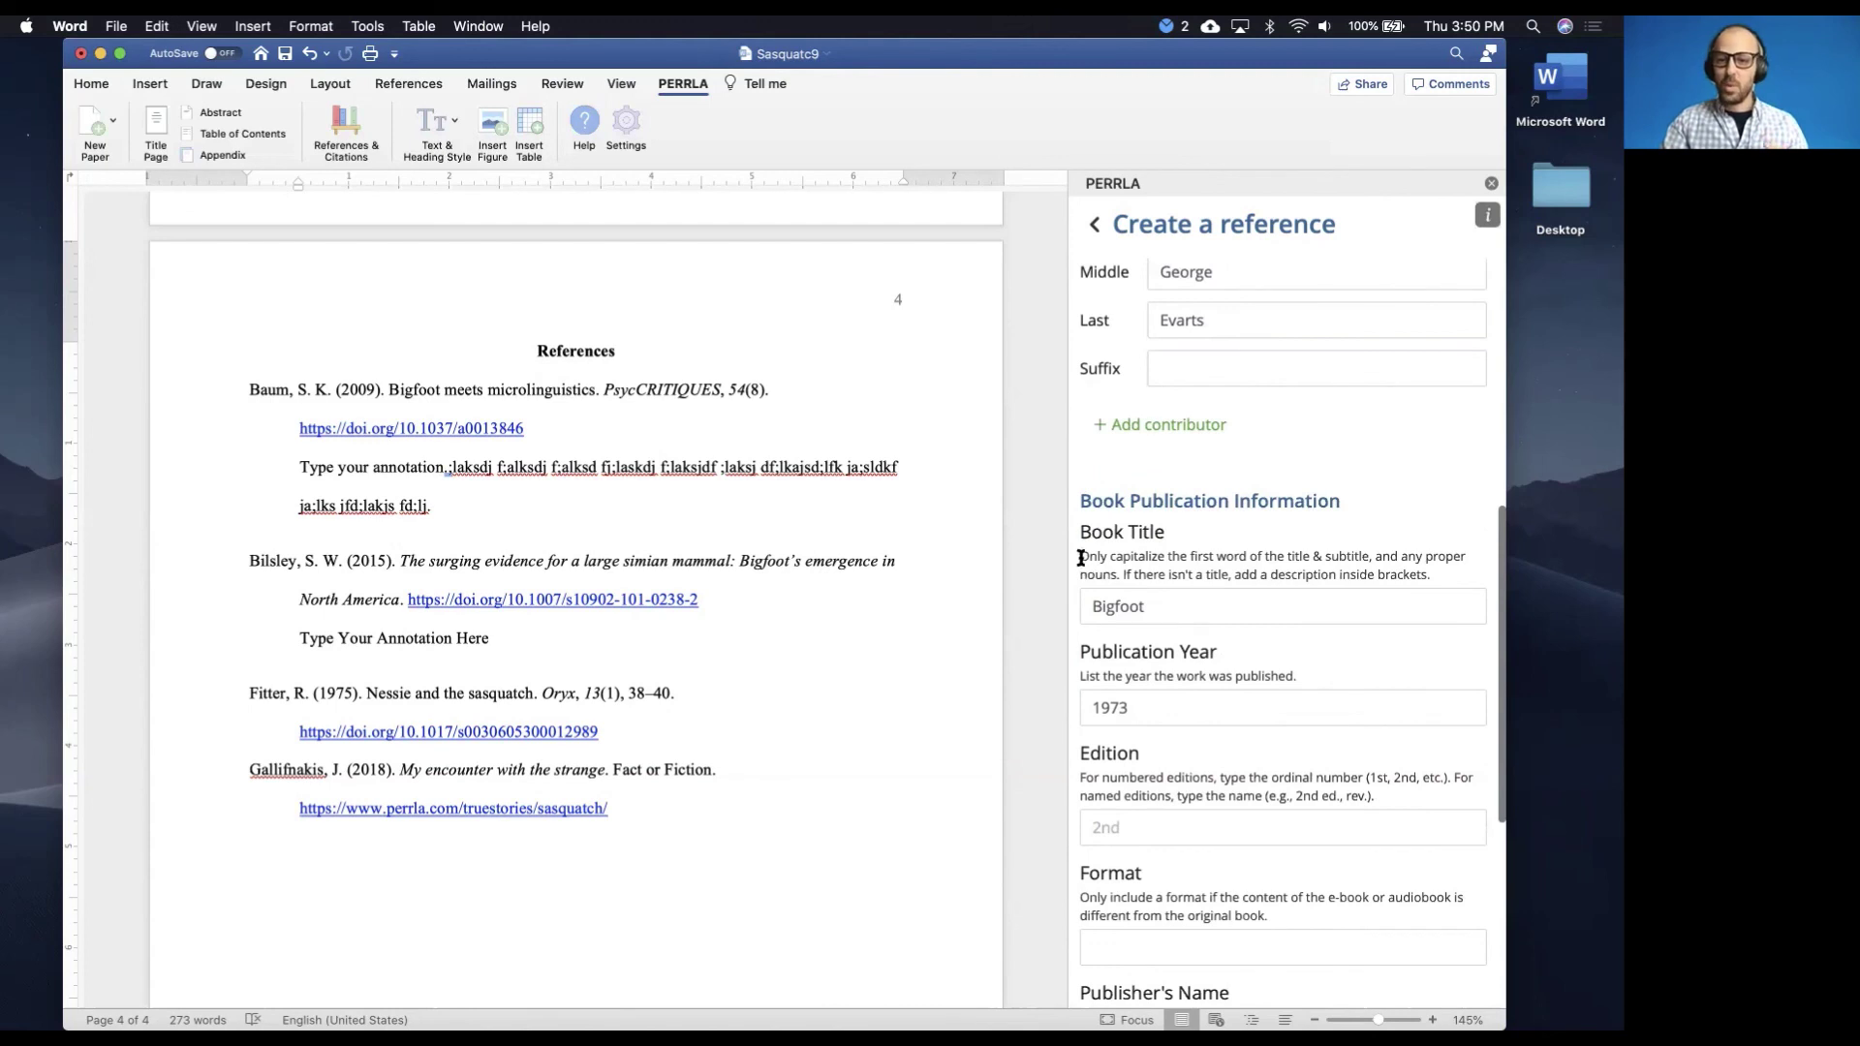
Highlight the Book Title capitalization guidance and compare it with the title filled in for the book
drag(1079, 555, 1429, 573)
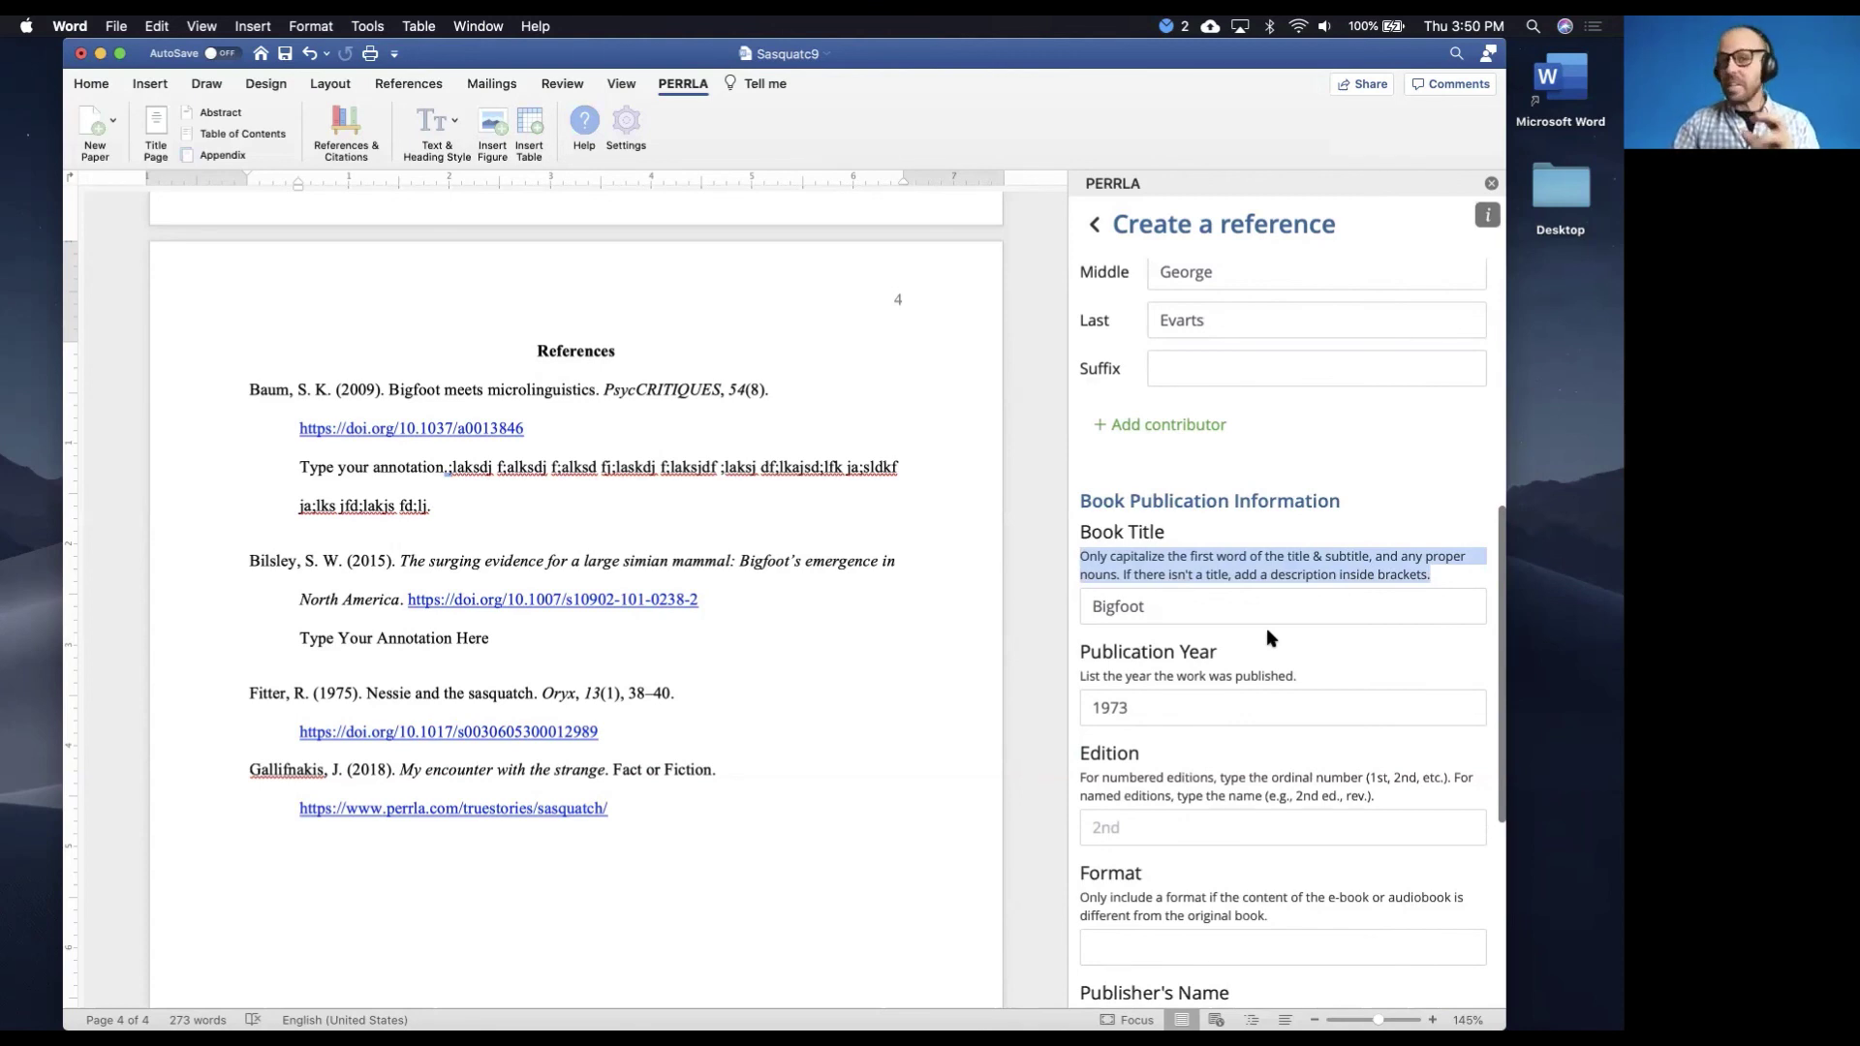
click(1084, 552)
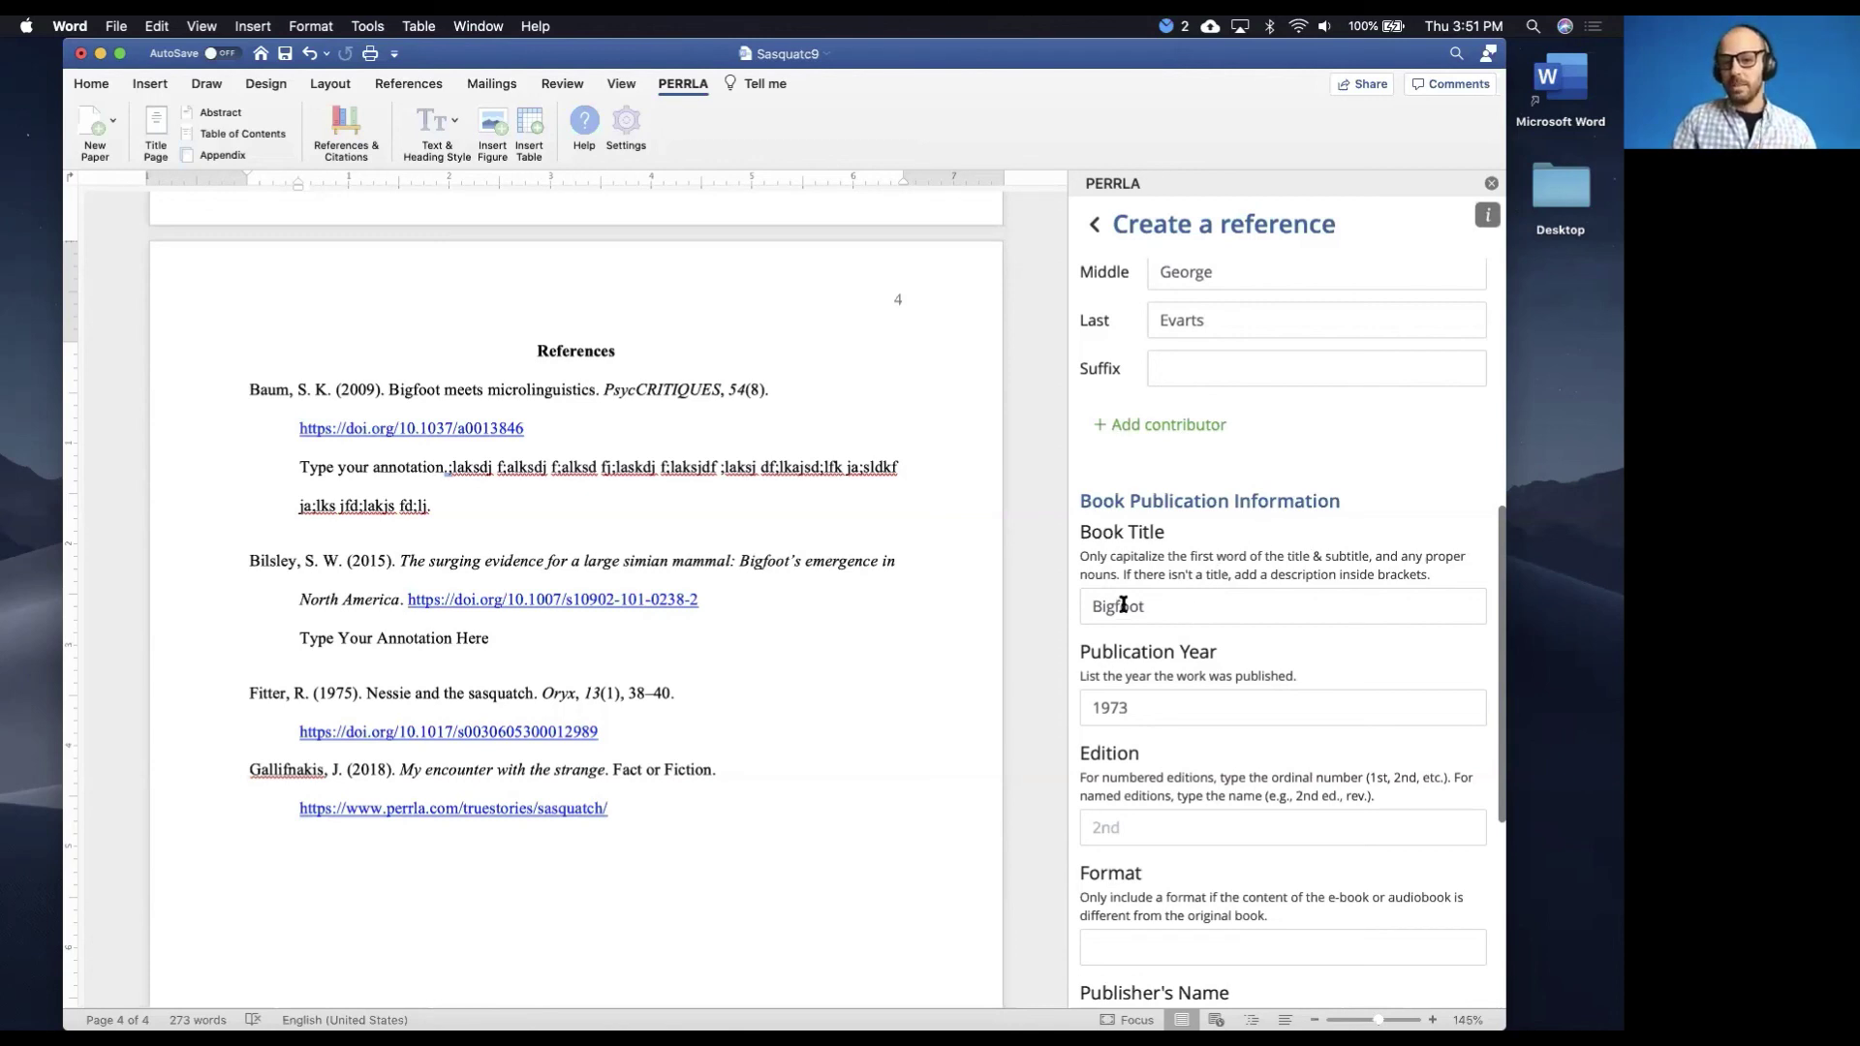
click(1176, 606)
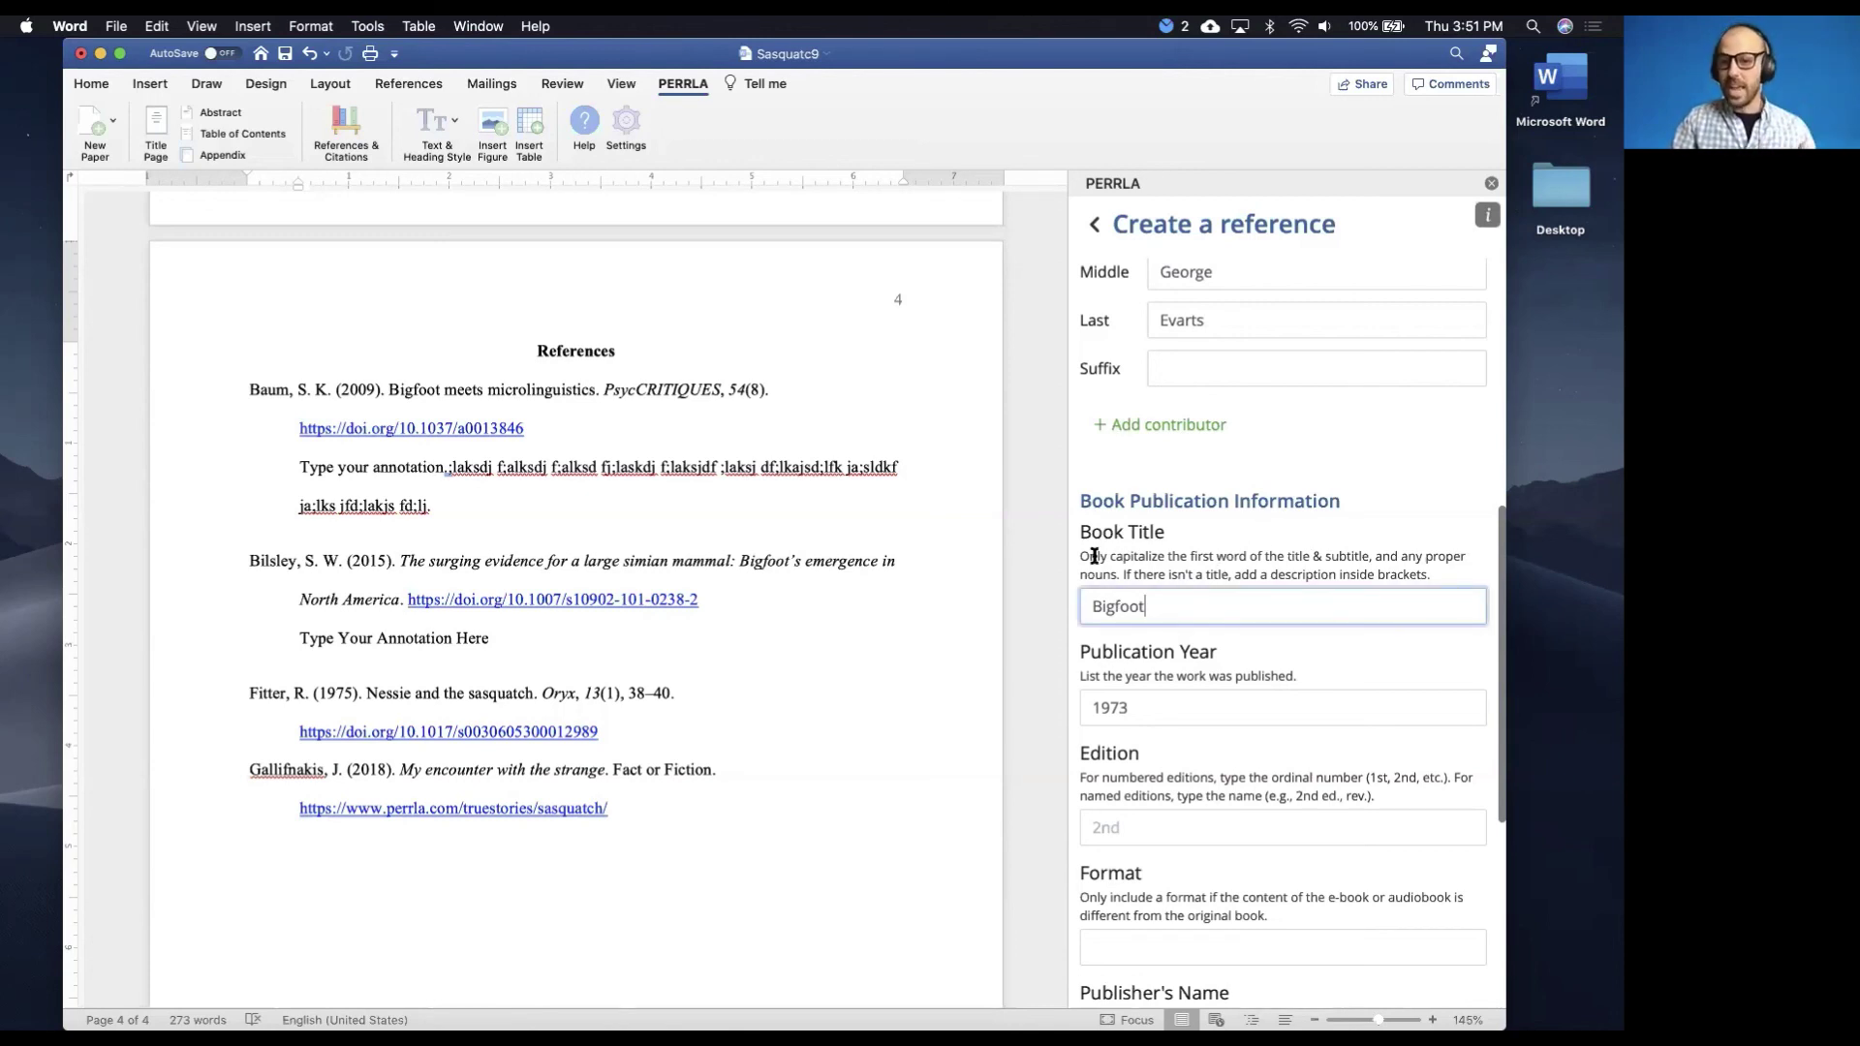
drag(1082, 561, 1364, 554)
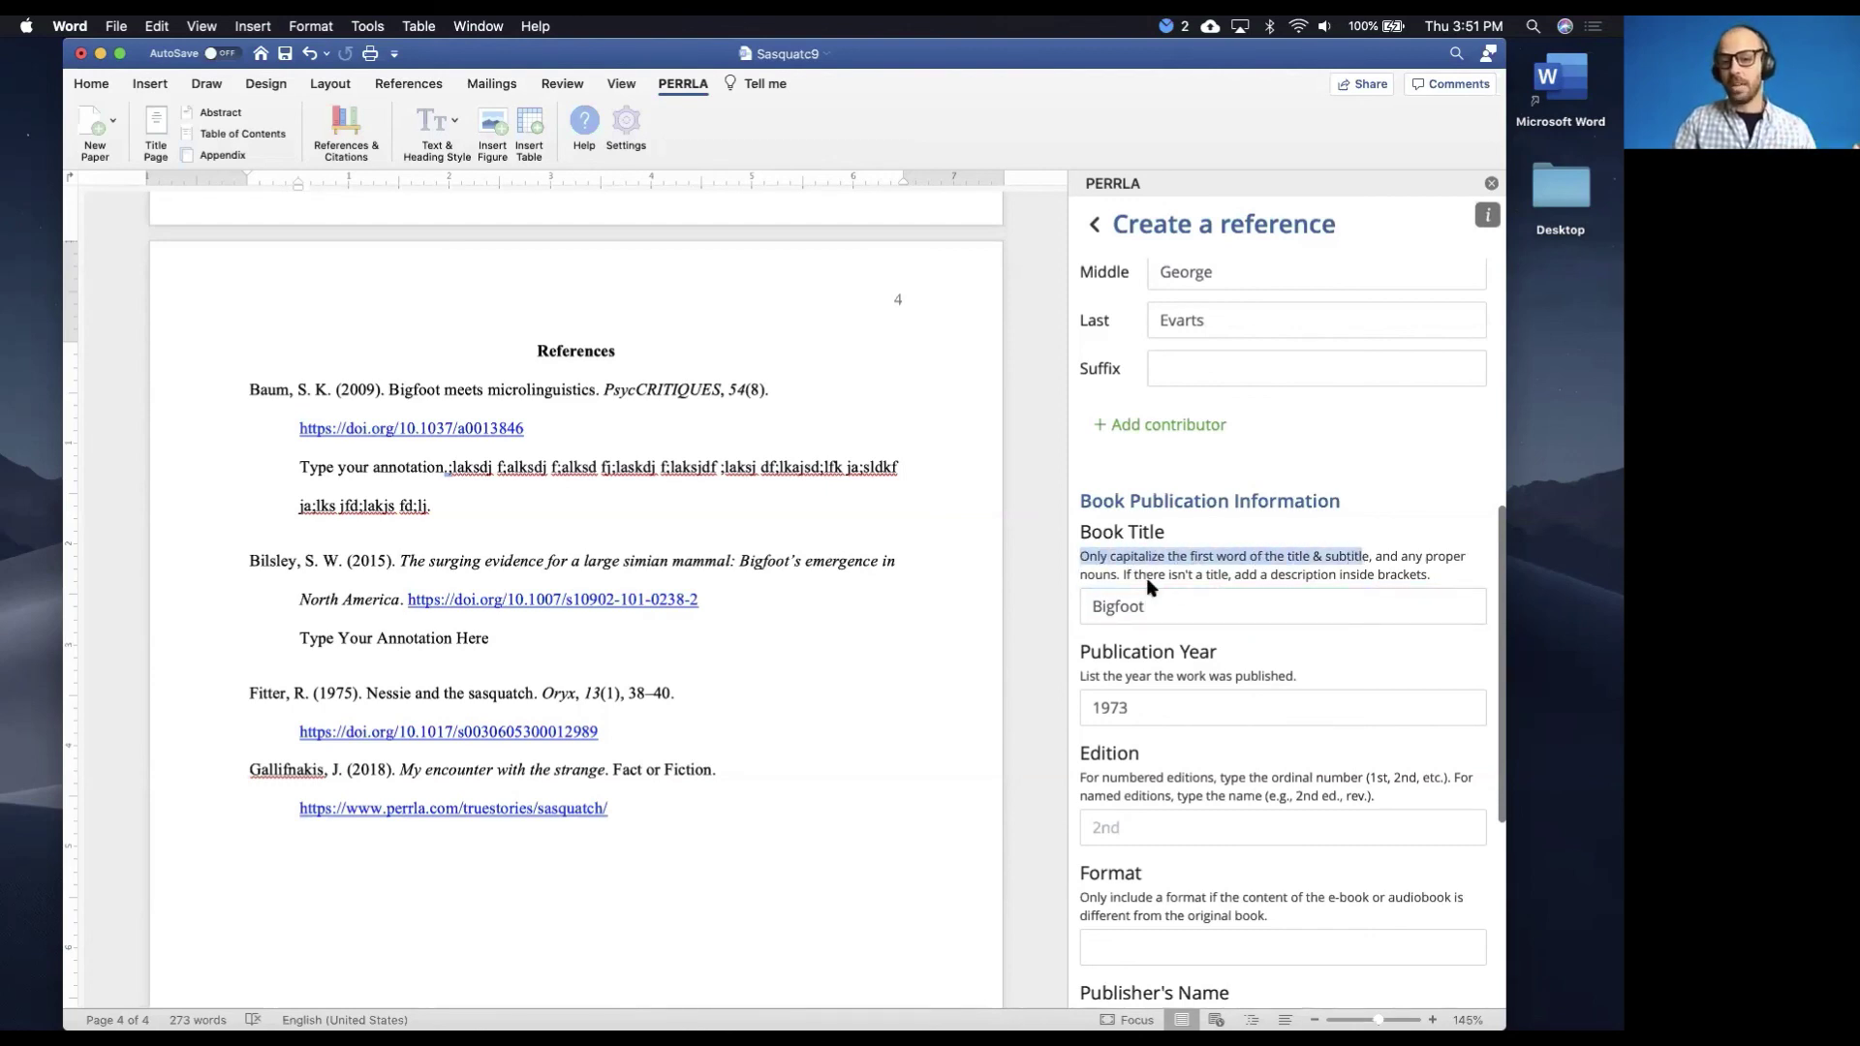
Change the book title to "The story of Bigfoot" in sentence case
click(1181, 616)
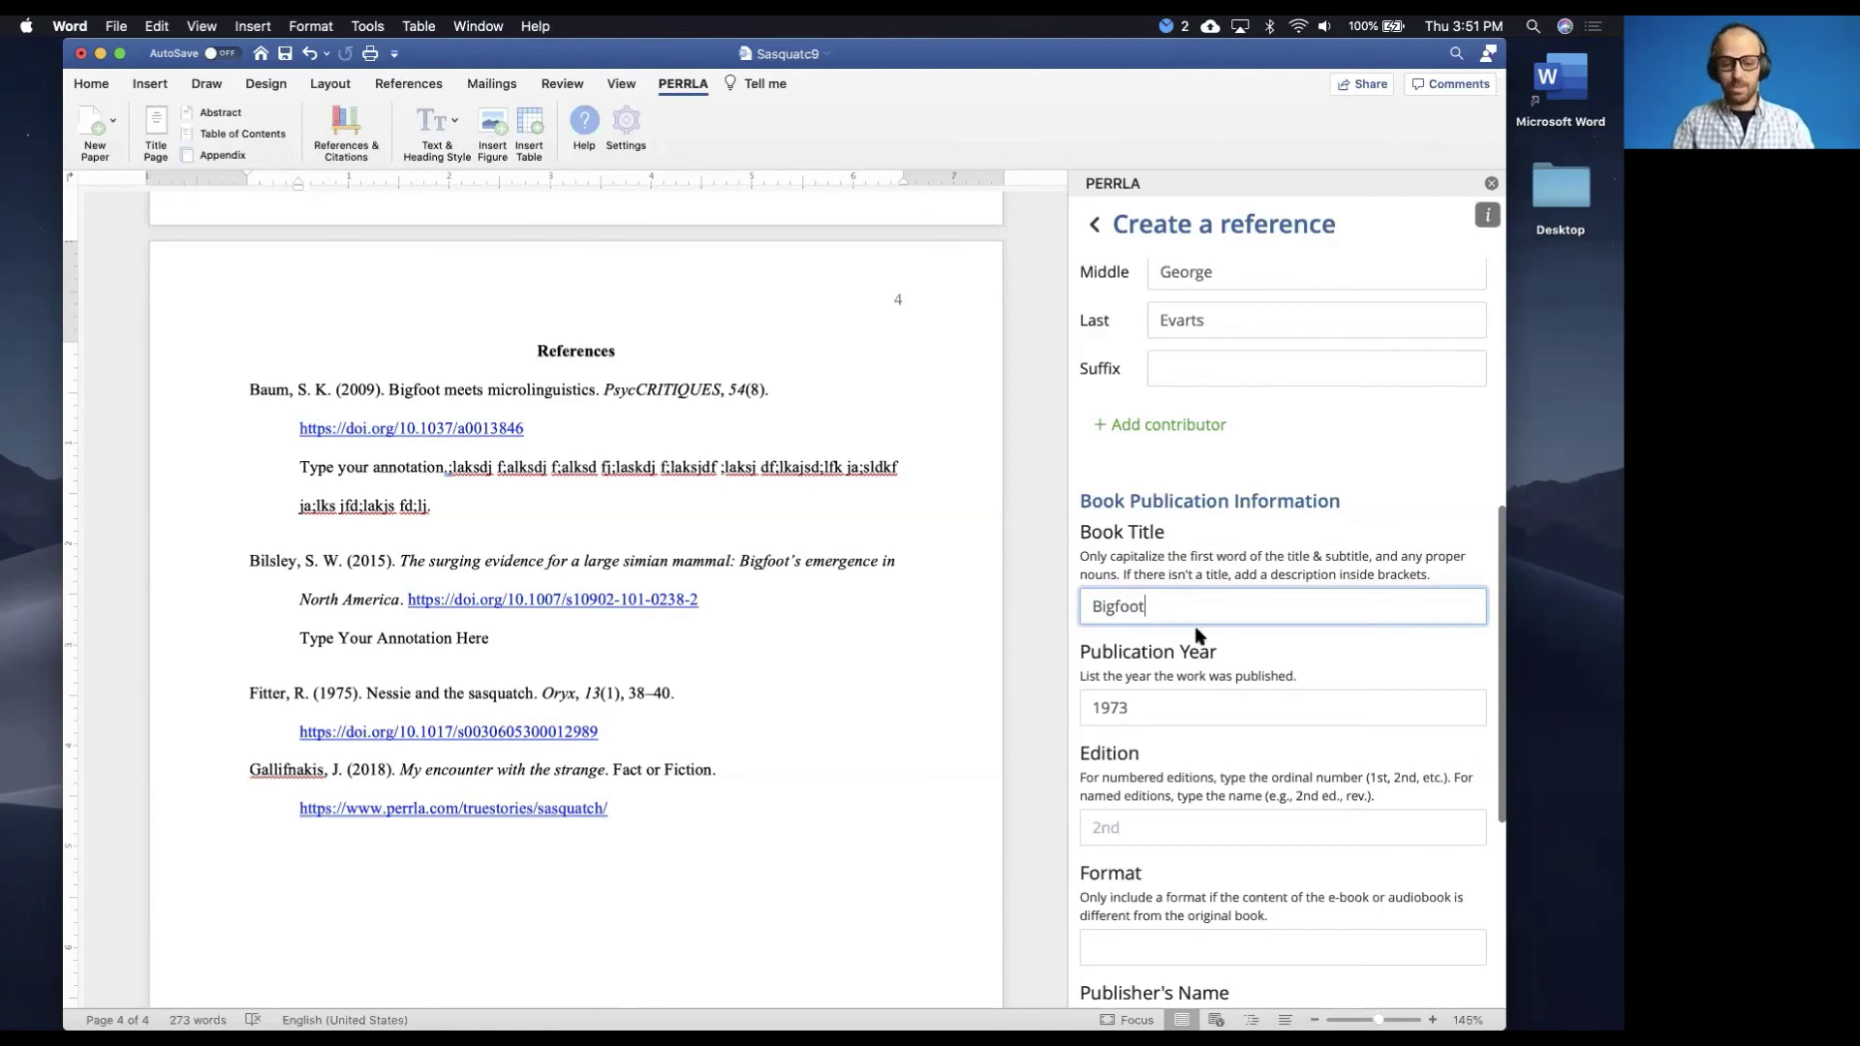
text(The story of)
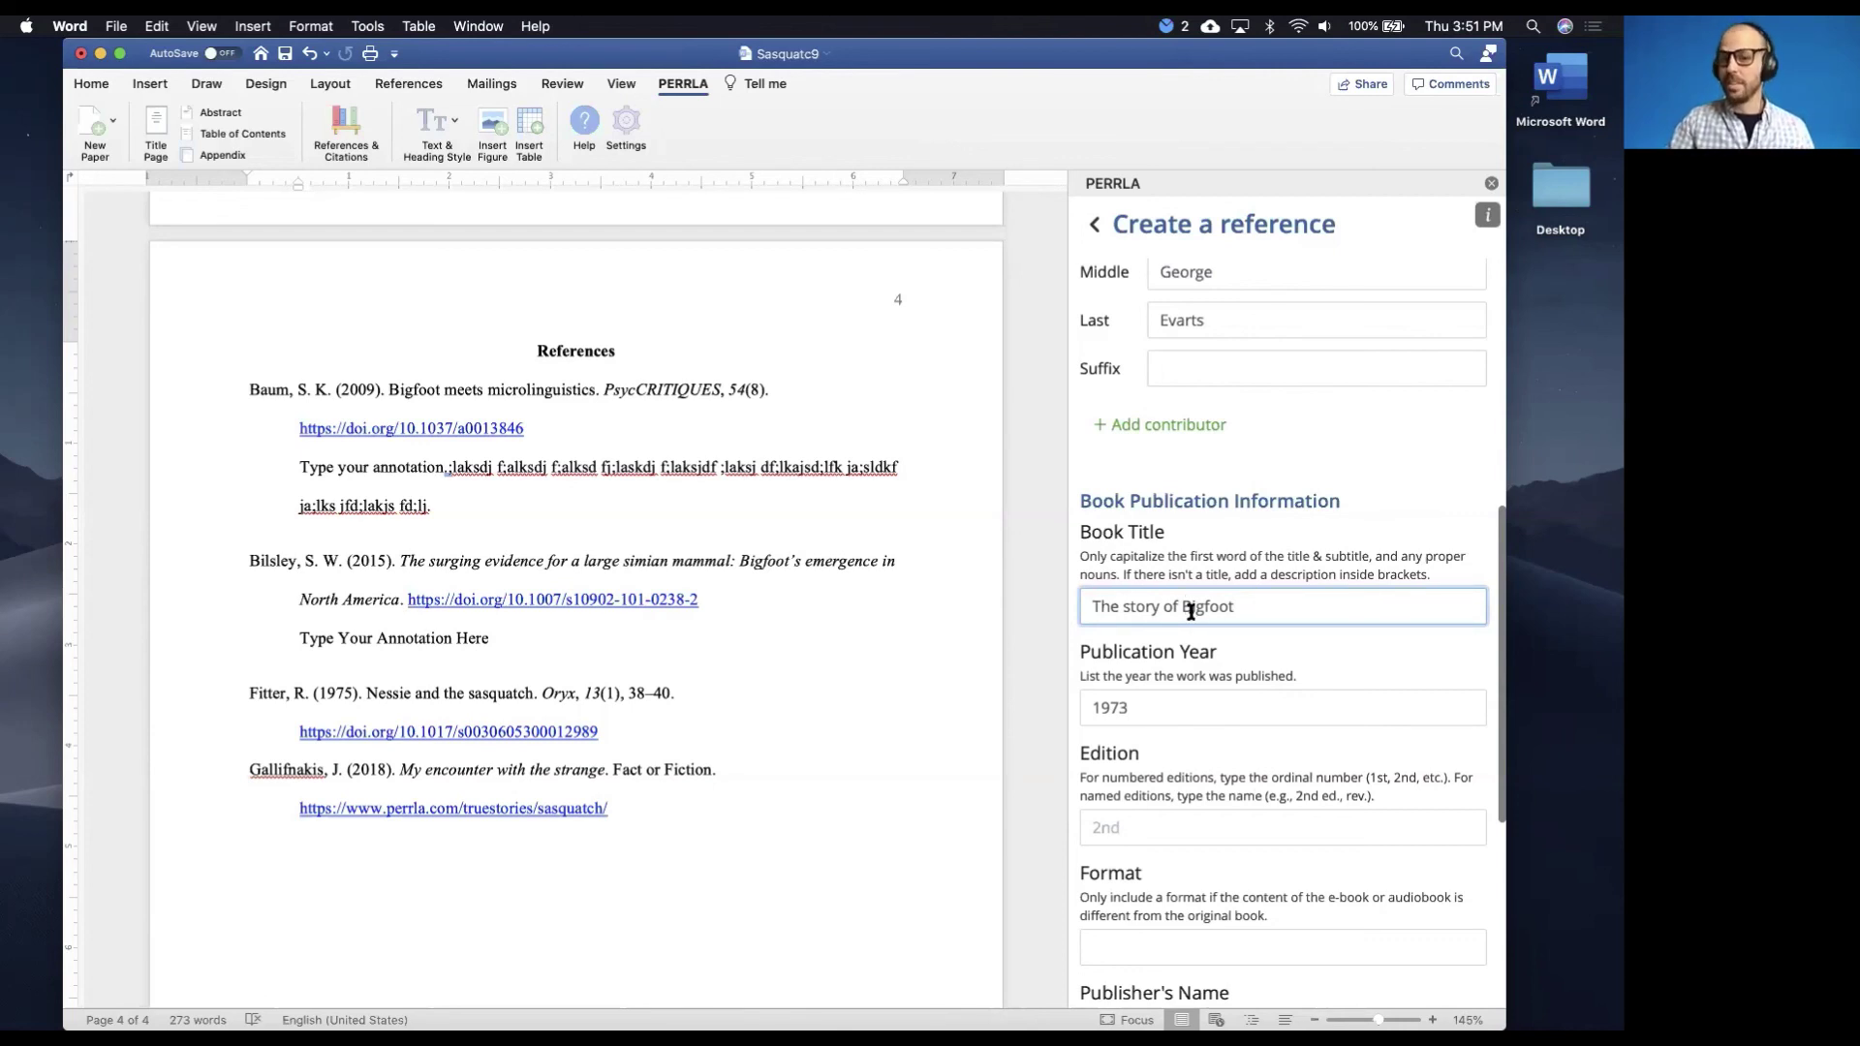
click(1129, 607)
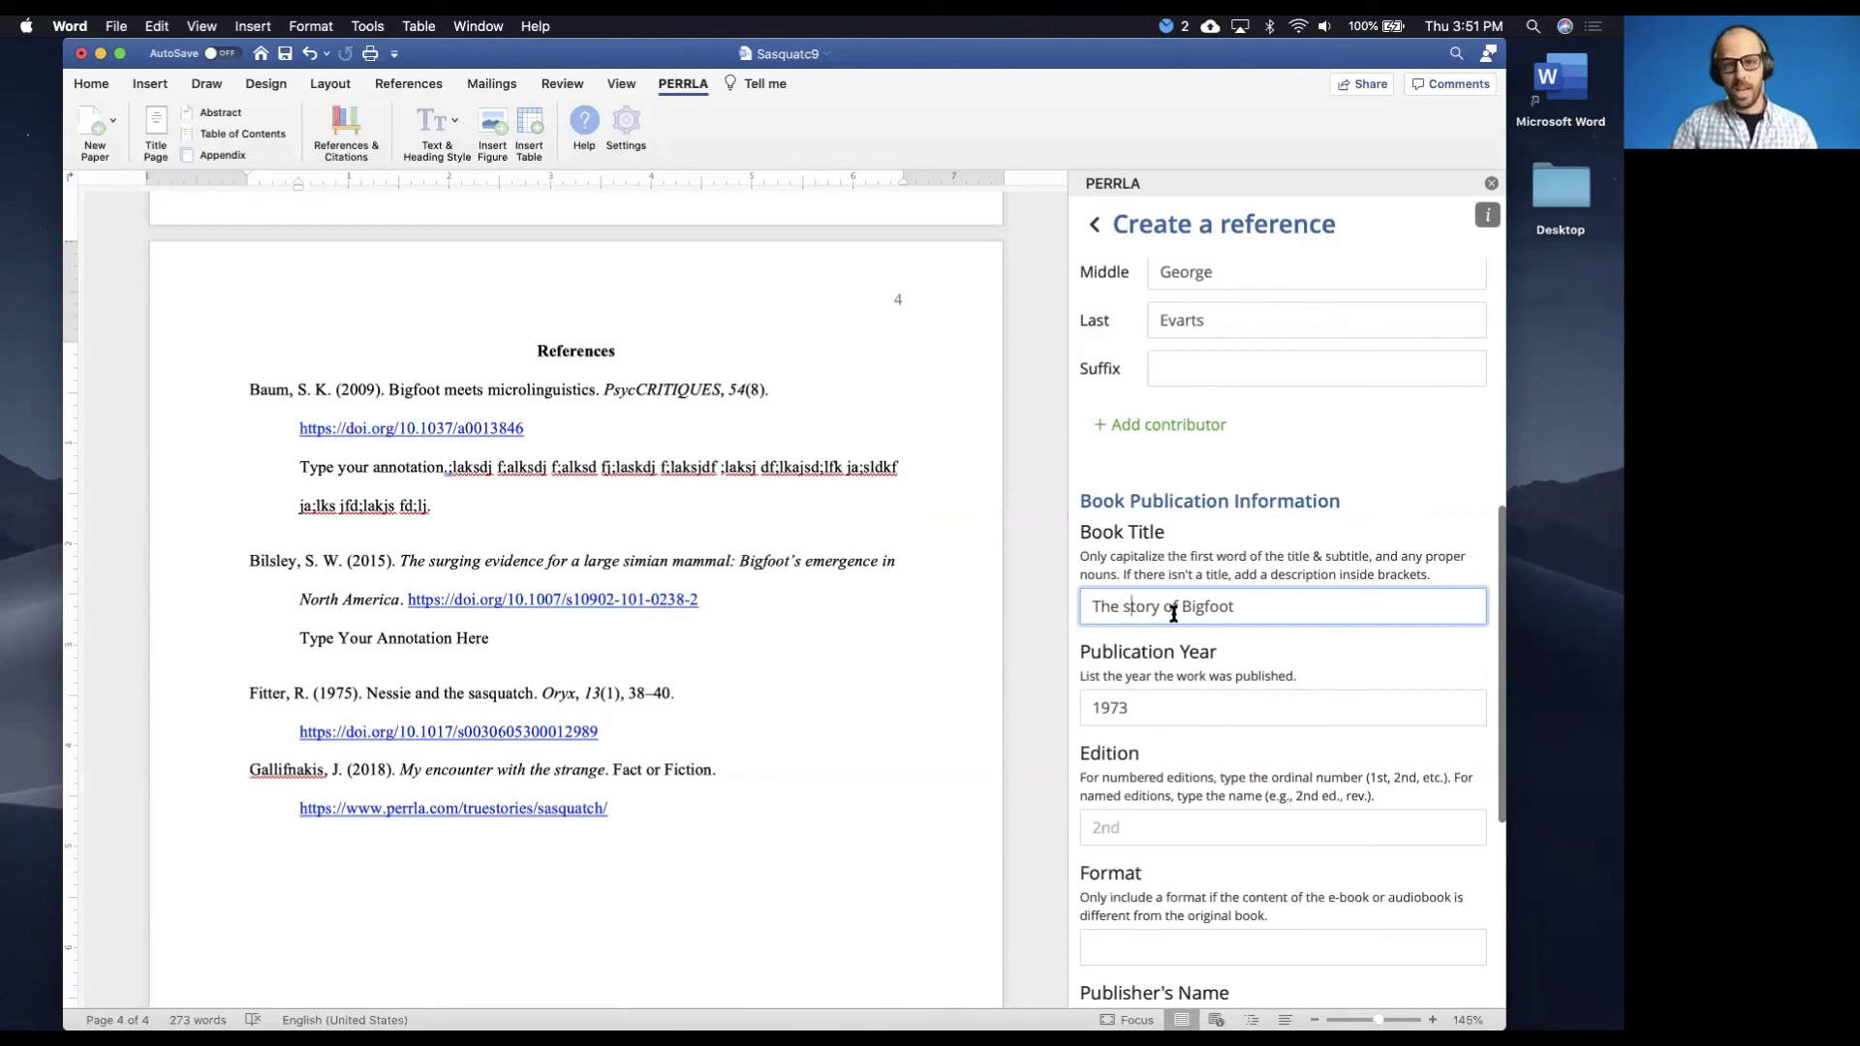
Choose URL instead of DOI for the book's link and review the remaining reference fields and live preview
scroll(1172, 614, down, 3)
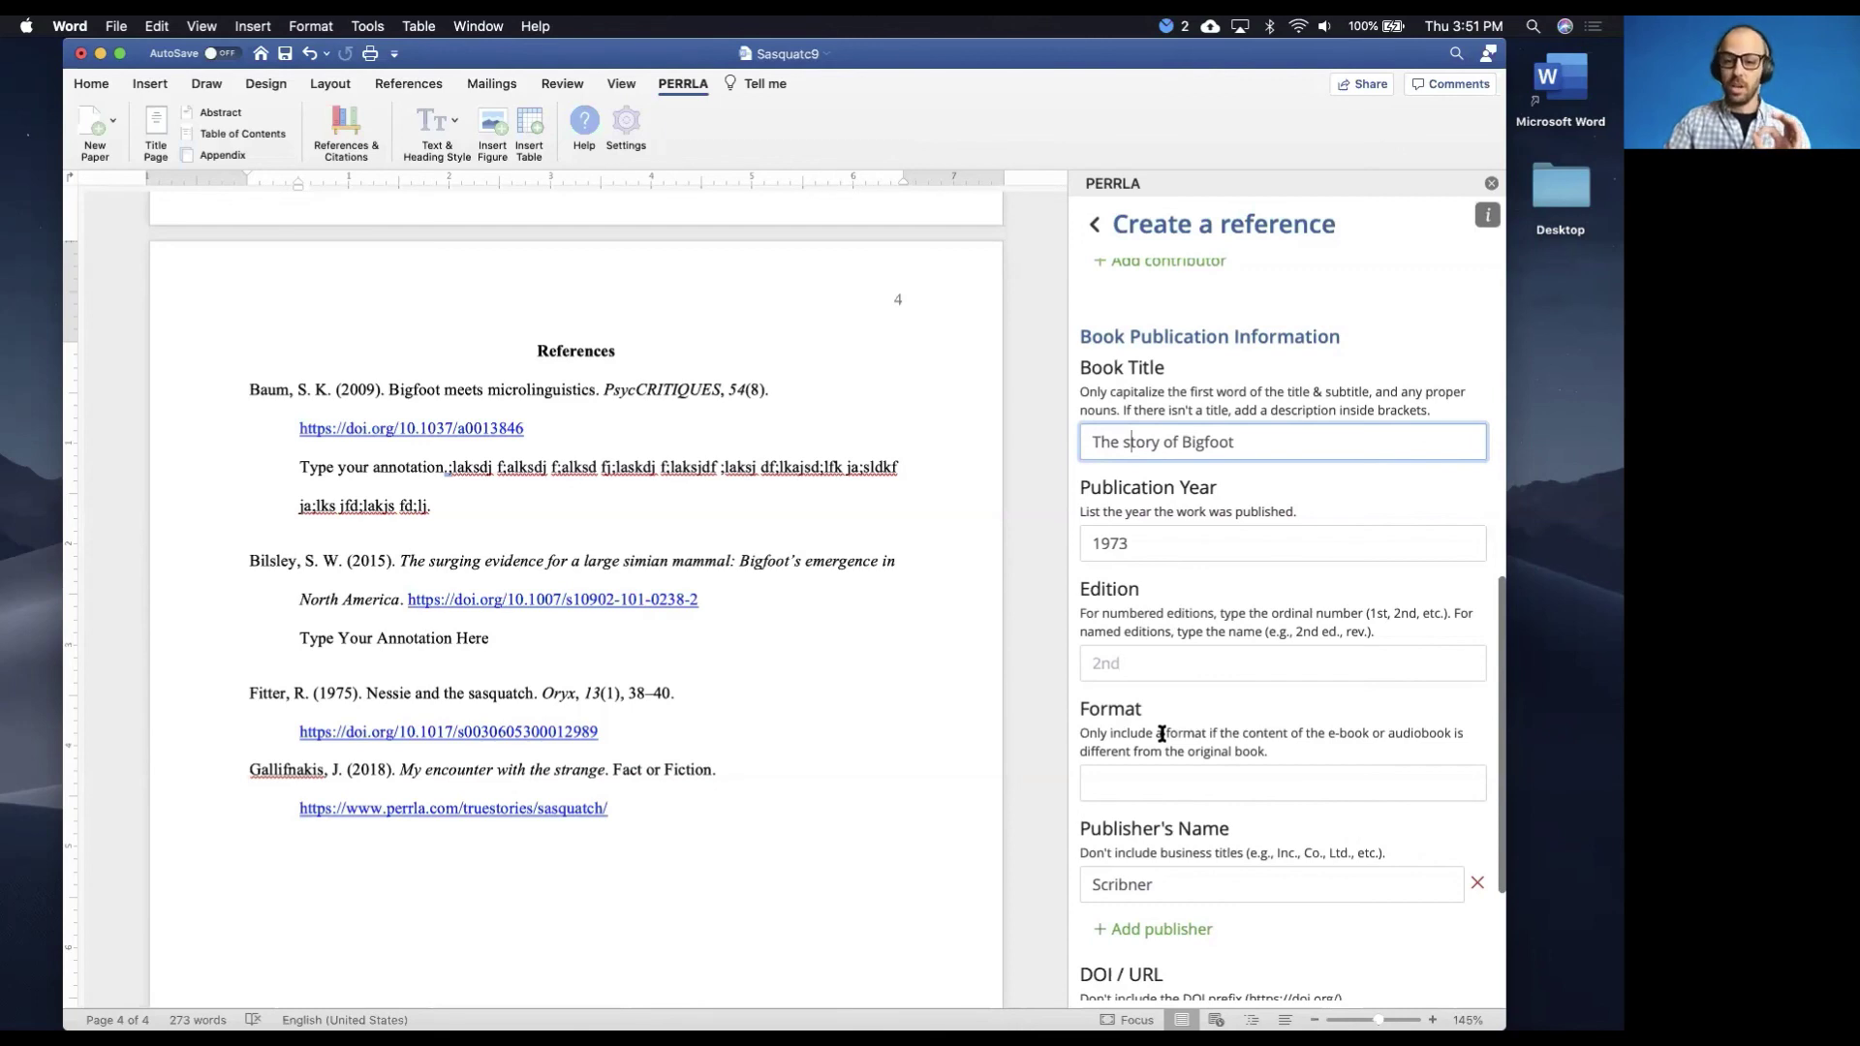
scroll(1161, 733, down, 2)
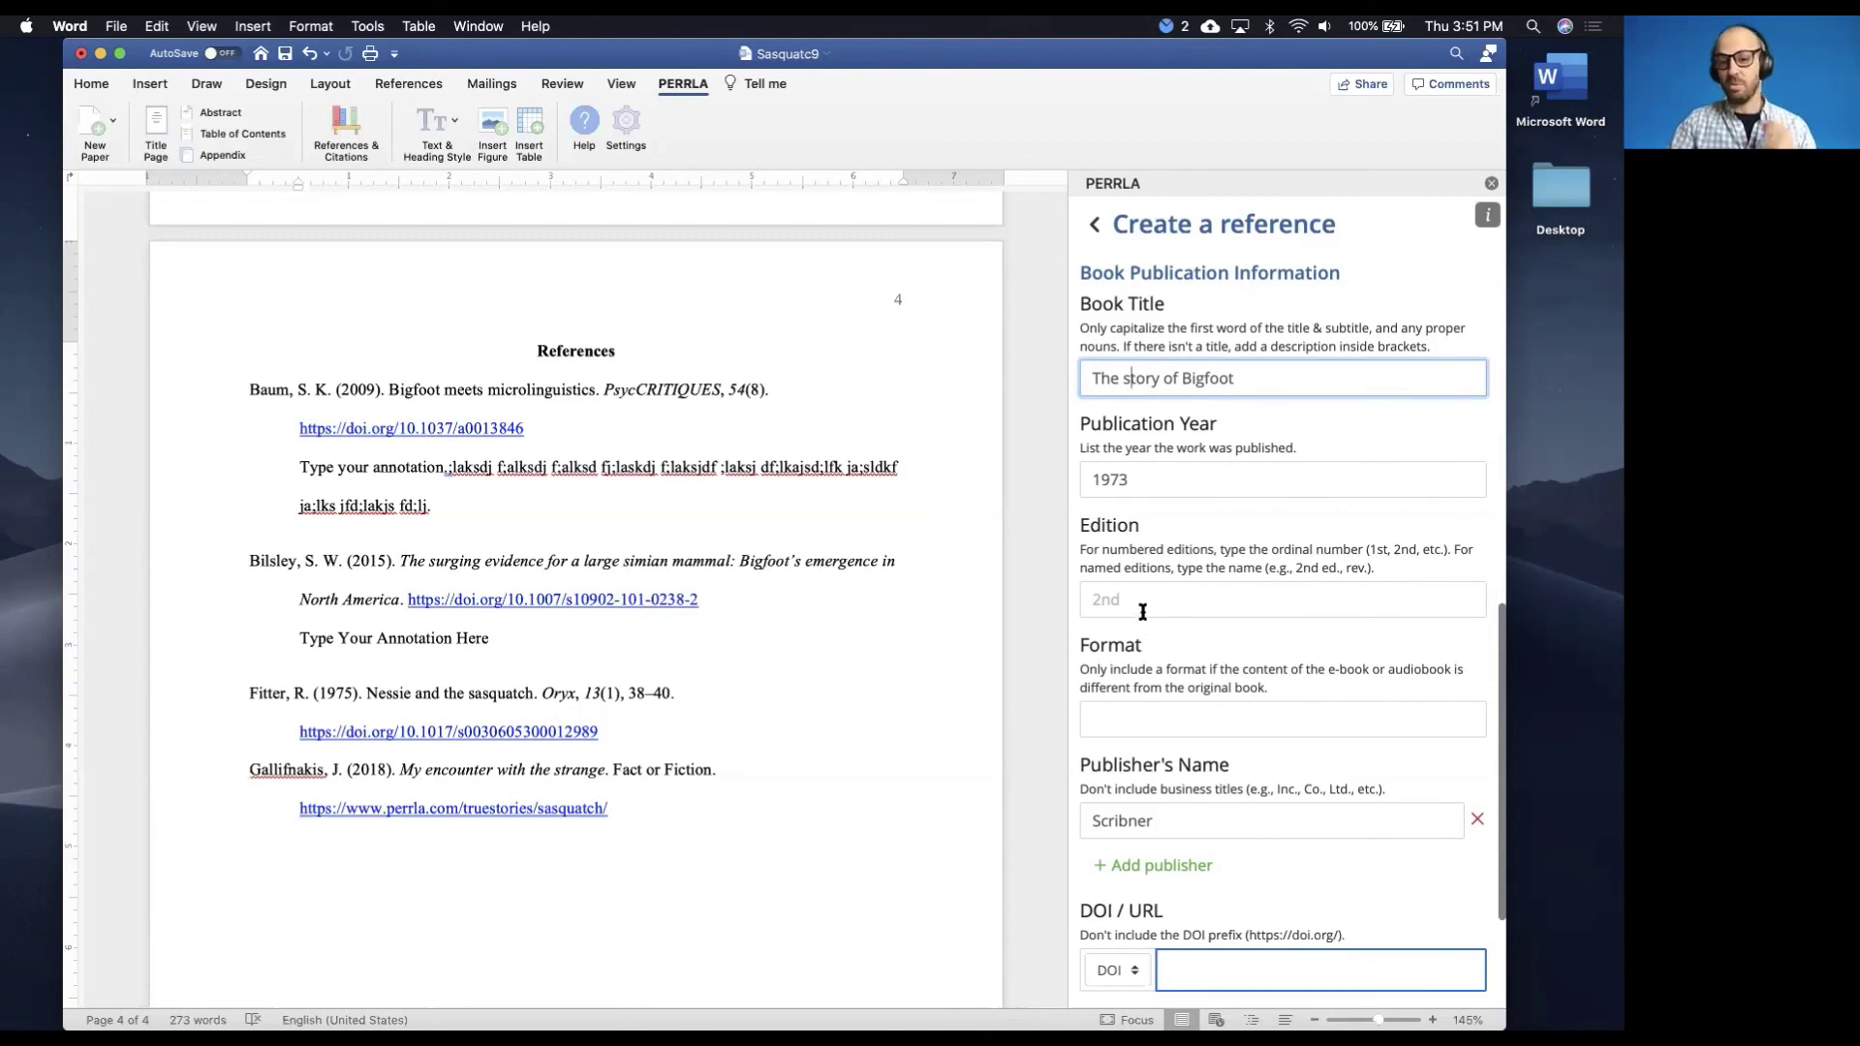
scroll(1135, 616, down, 5)
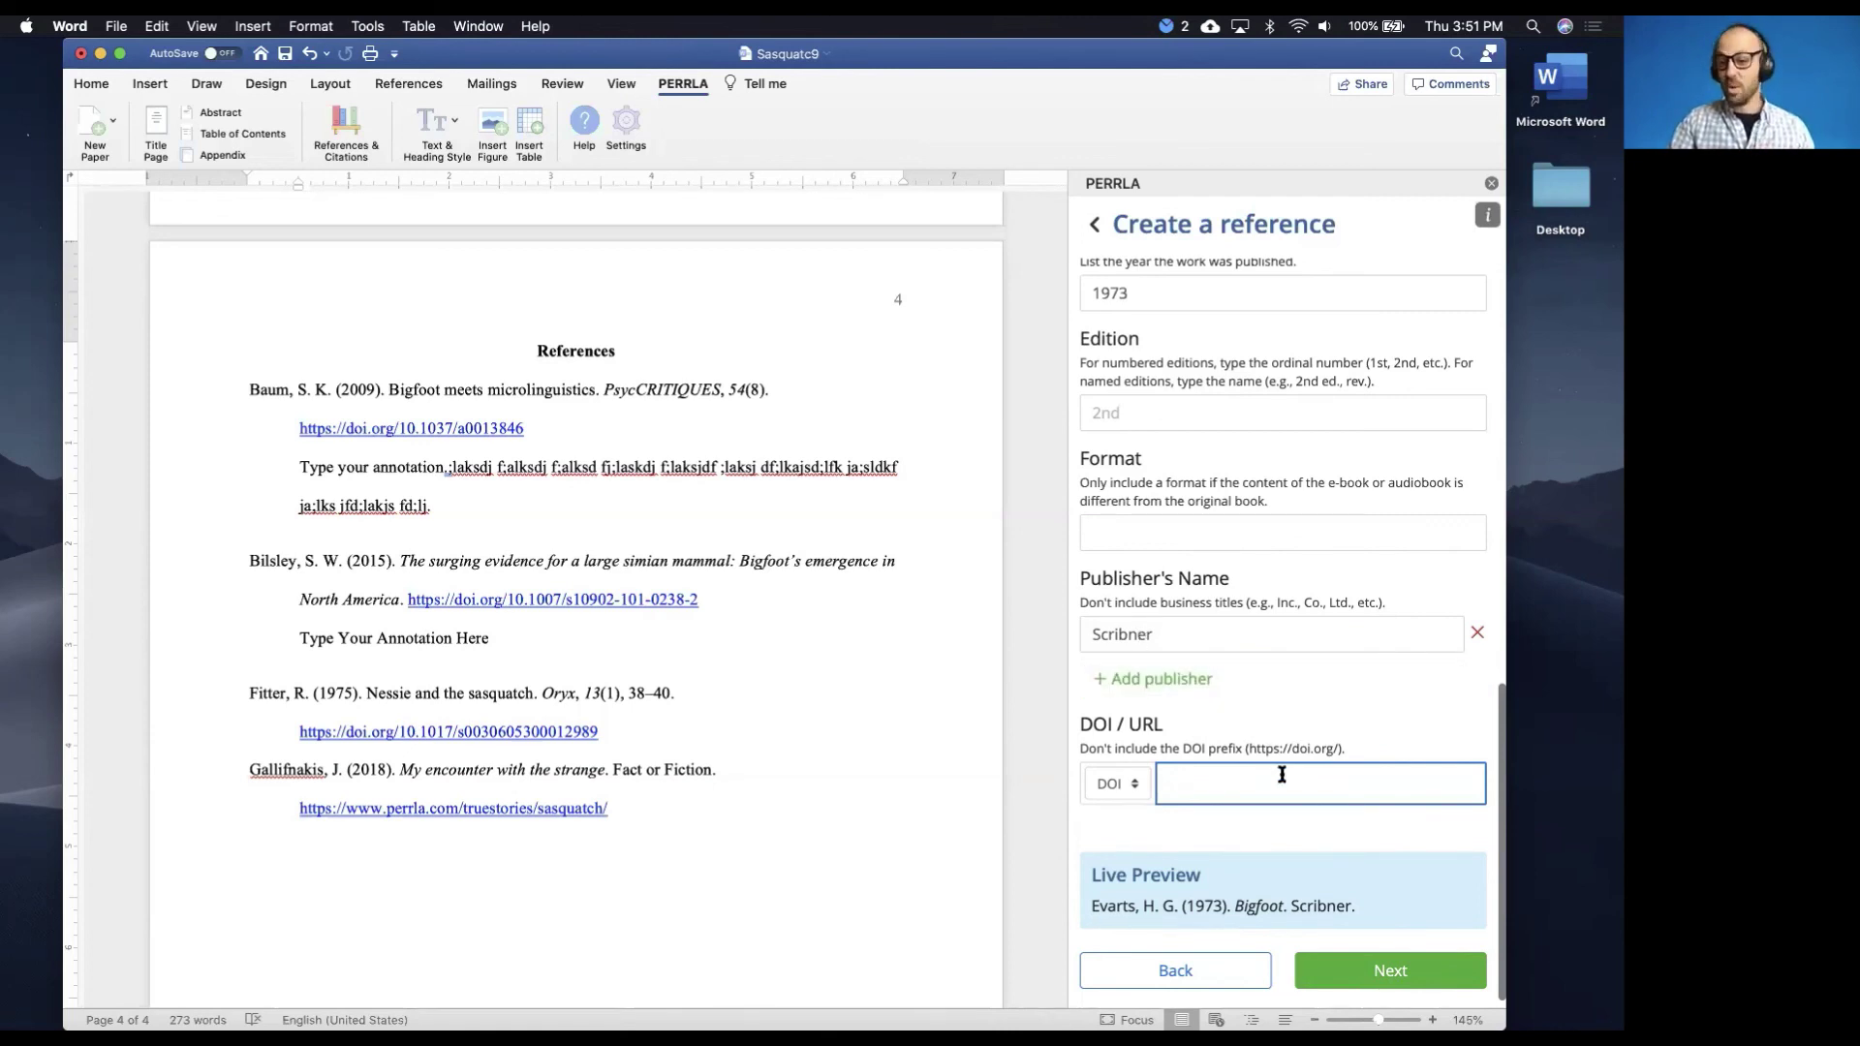
click(1138, 787)
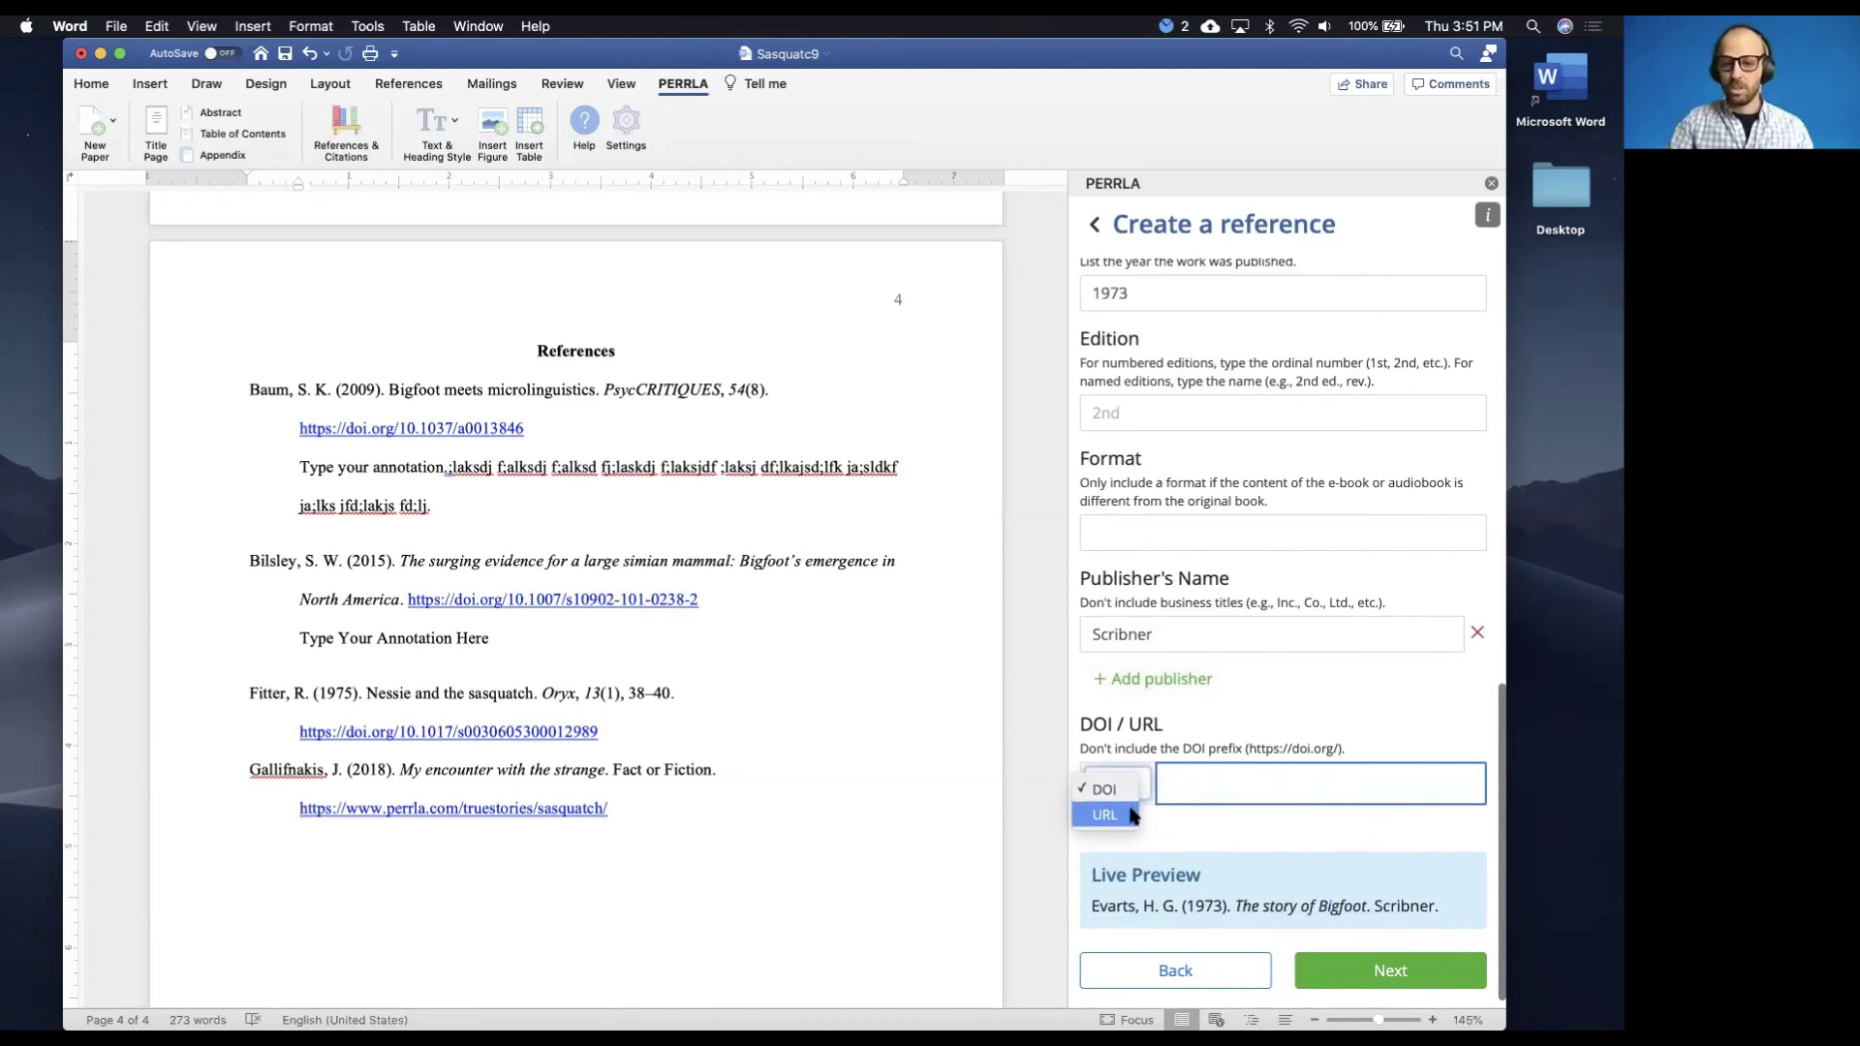
click(1126, 812)
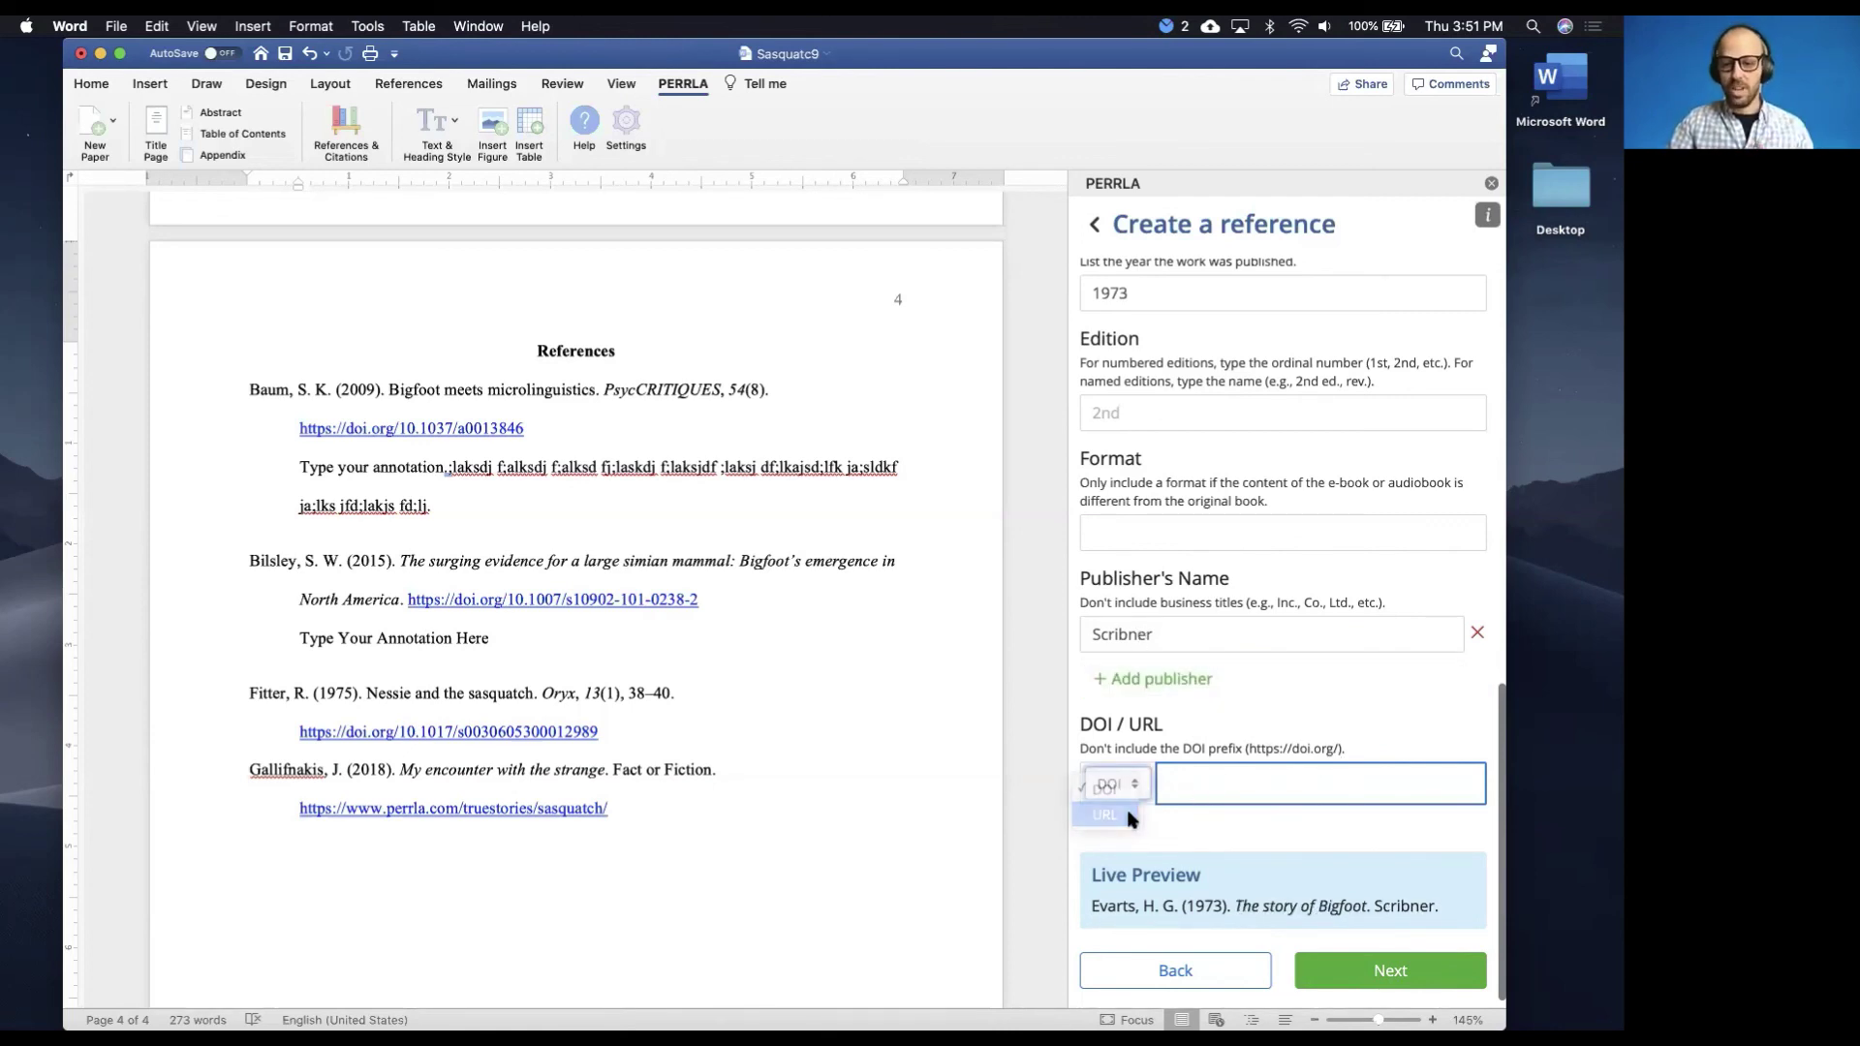
click(1244, 825)
scroll(1244, 825, up, 10)
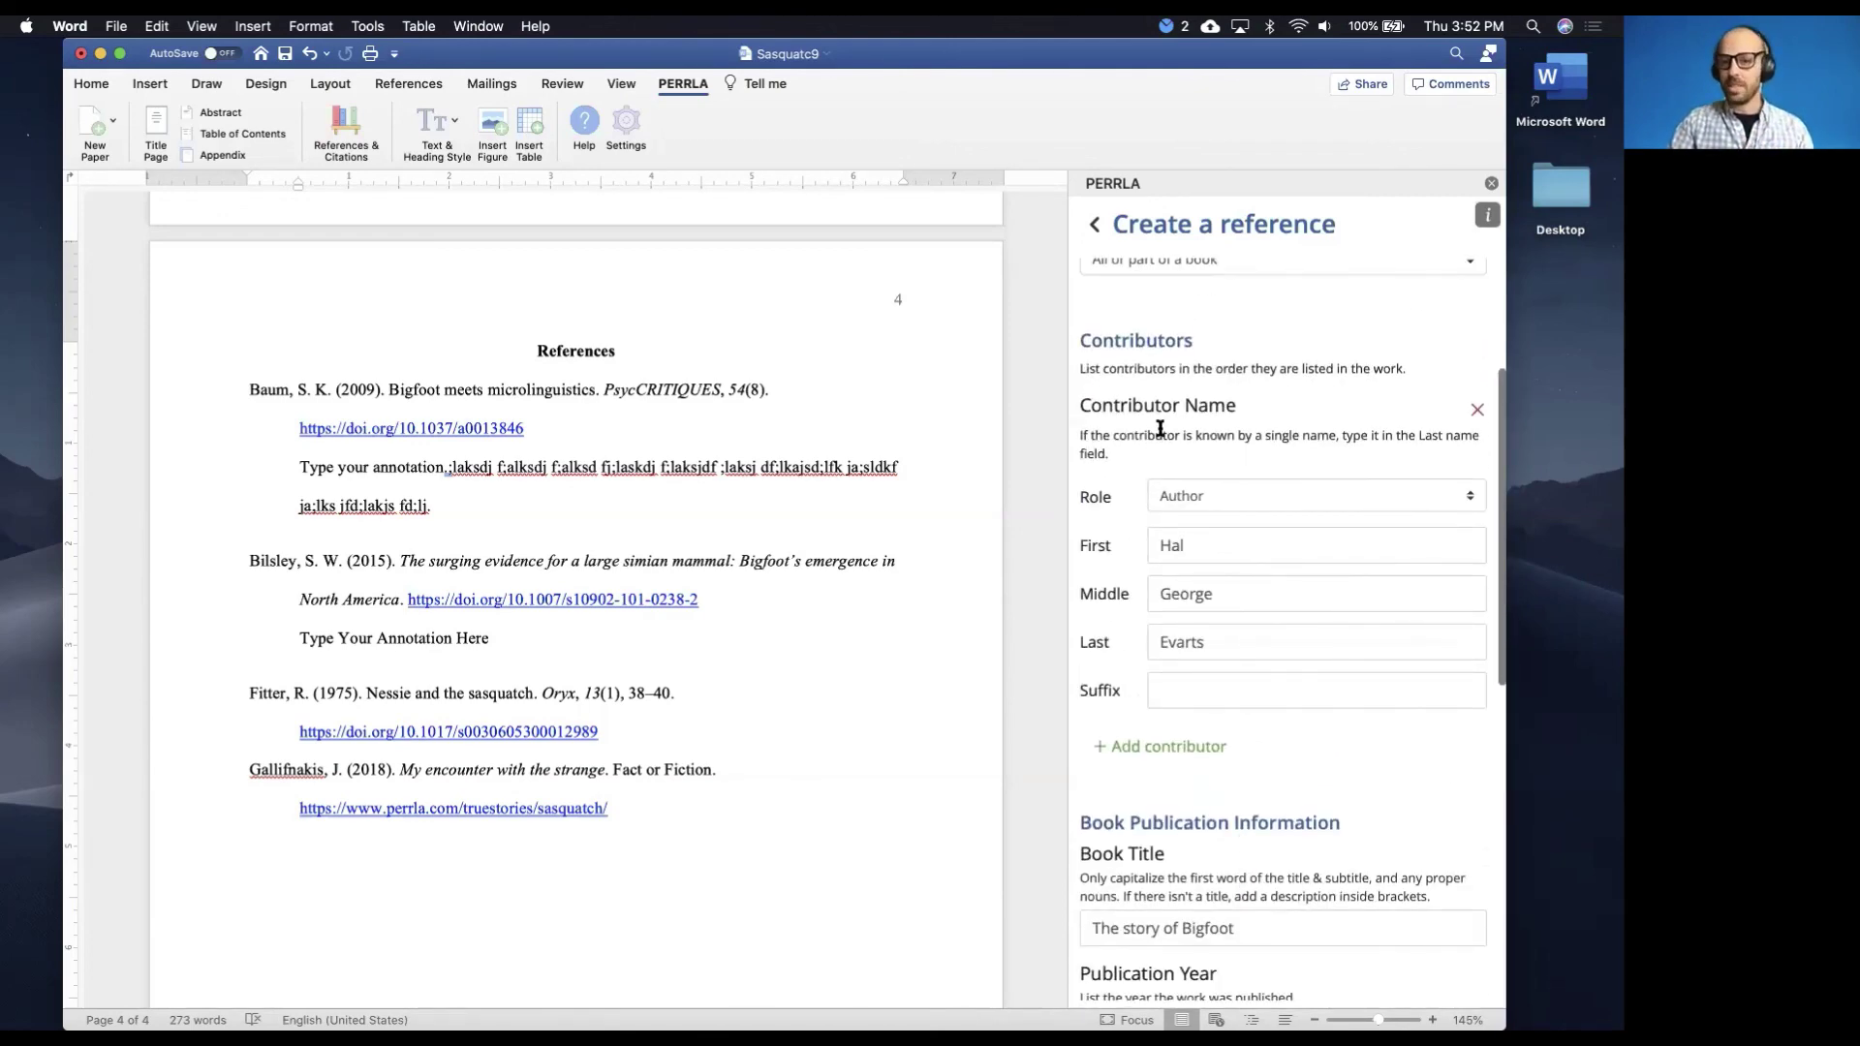
scroll(1159, 427, up, 5)
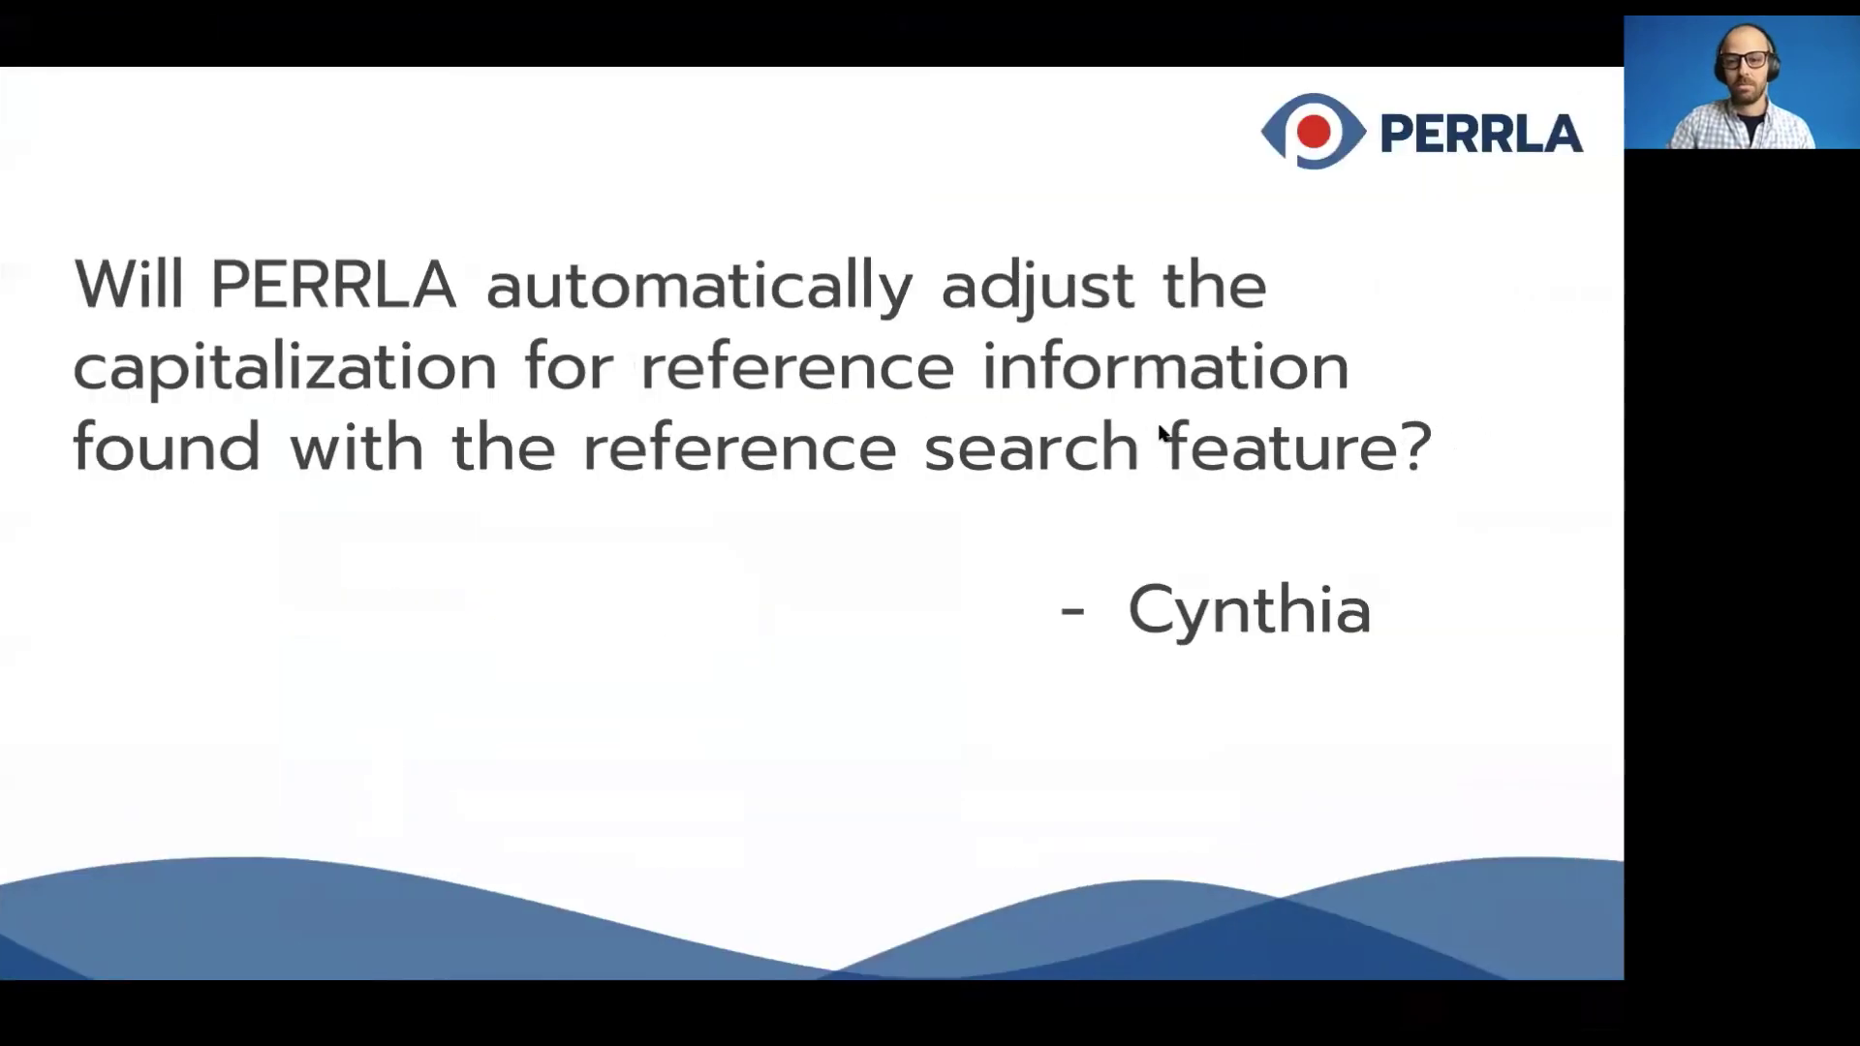
key(Right)
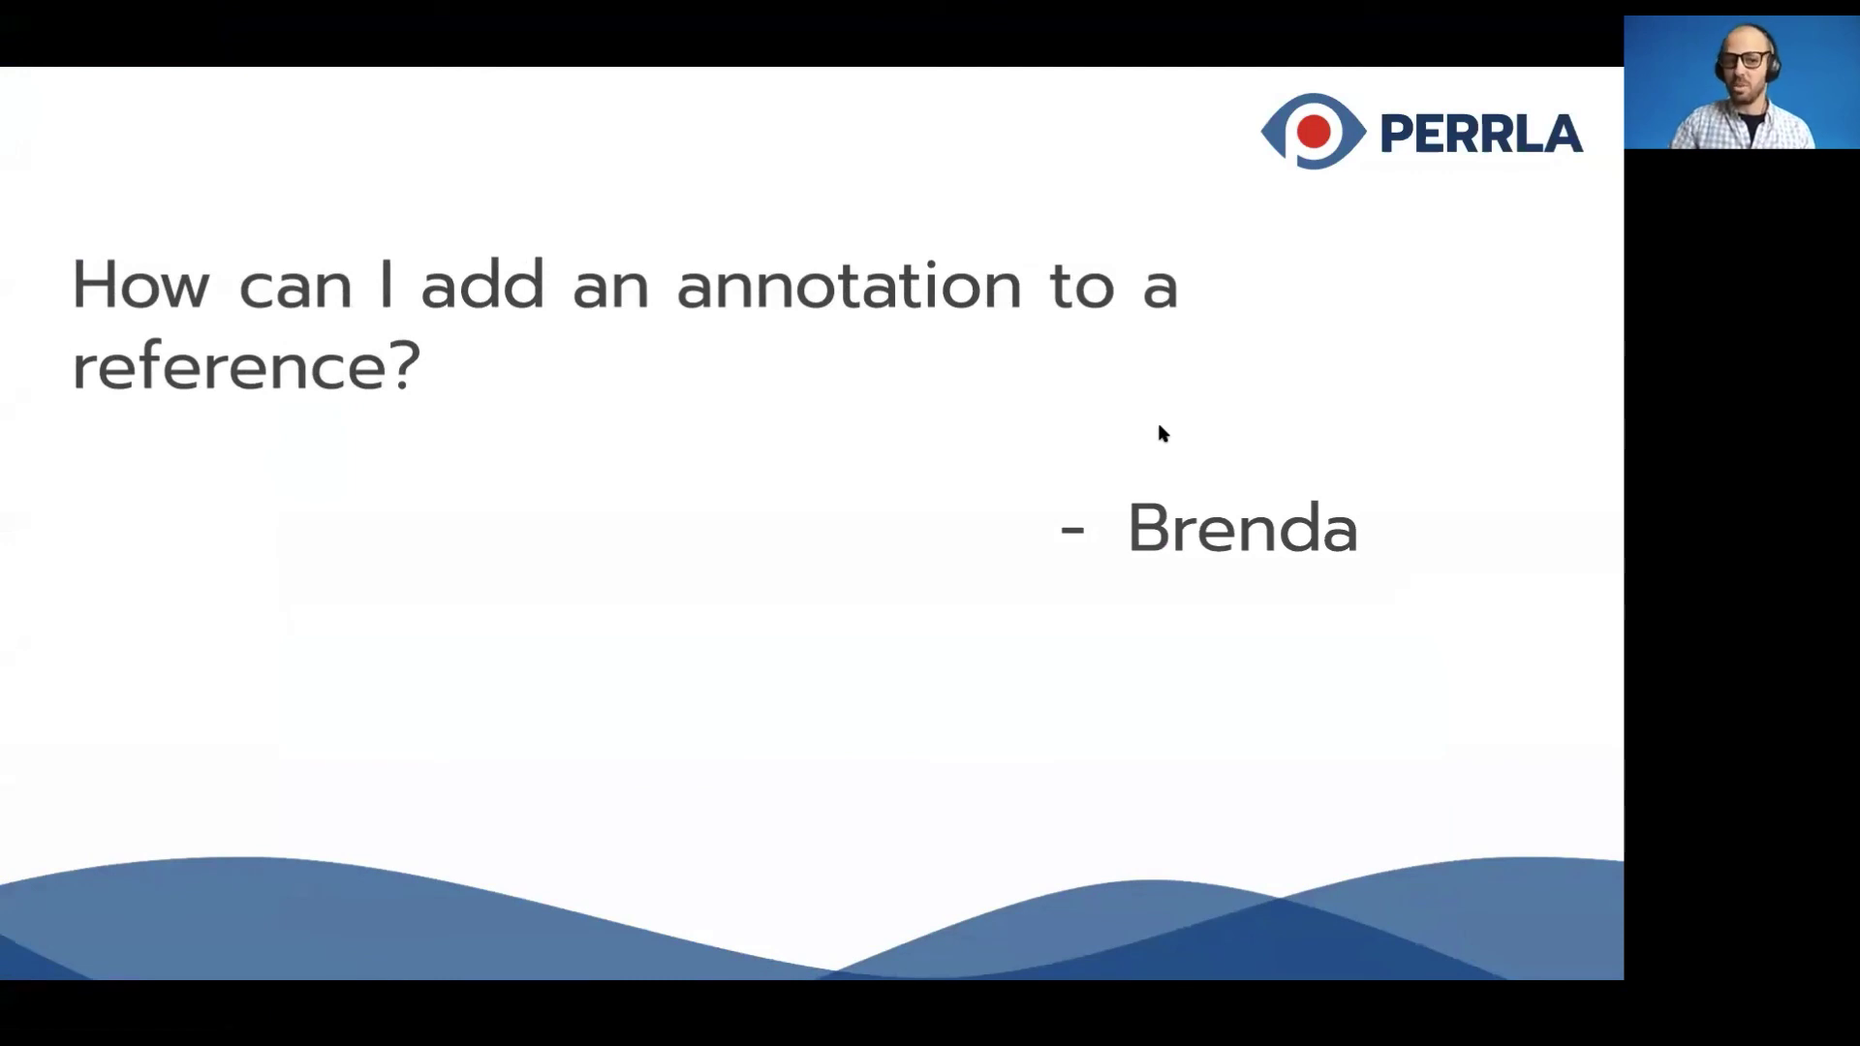
key(Right)
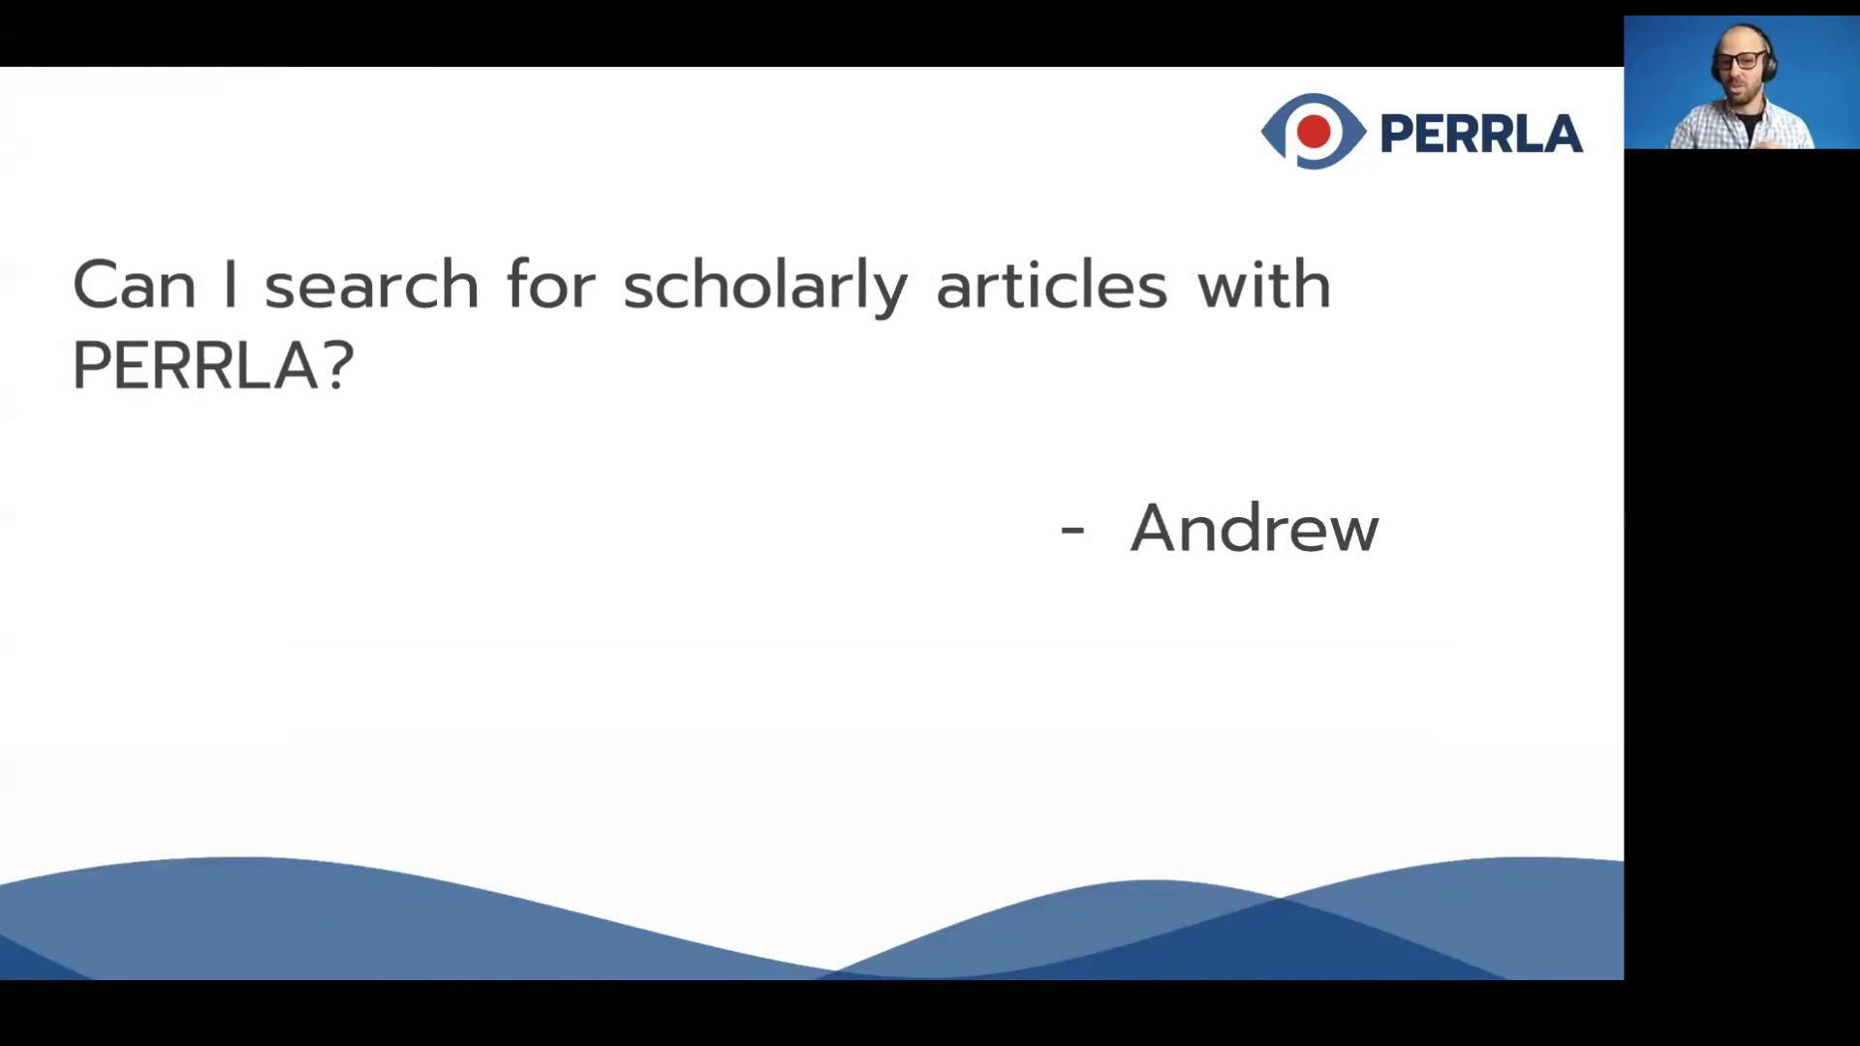
Switch back to Word, leave the book form for the reference lookup results, and clear the "Bigfoot" search term
key(ctrl+Left)
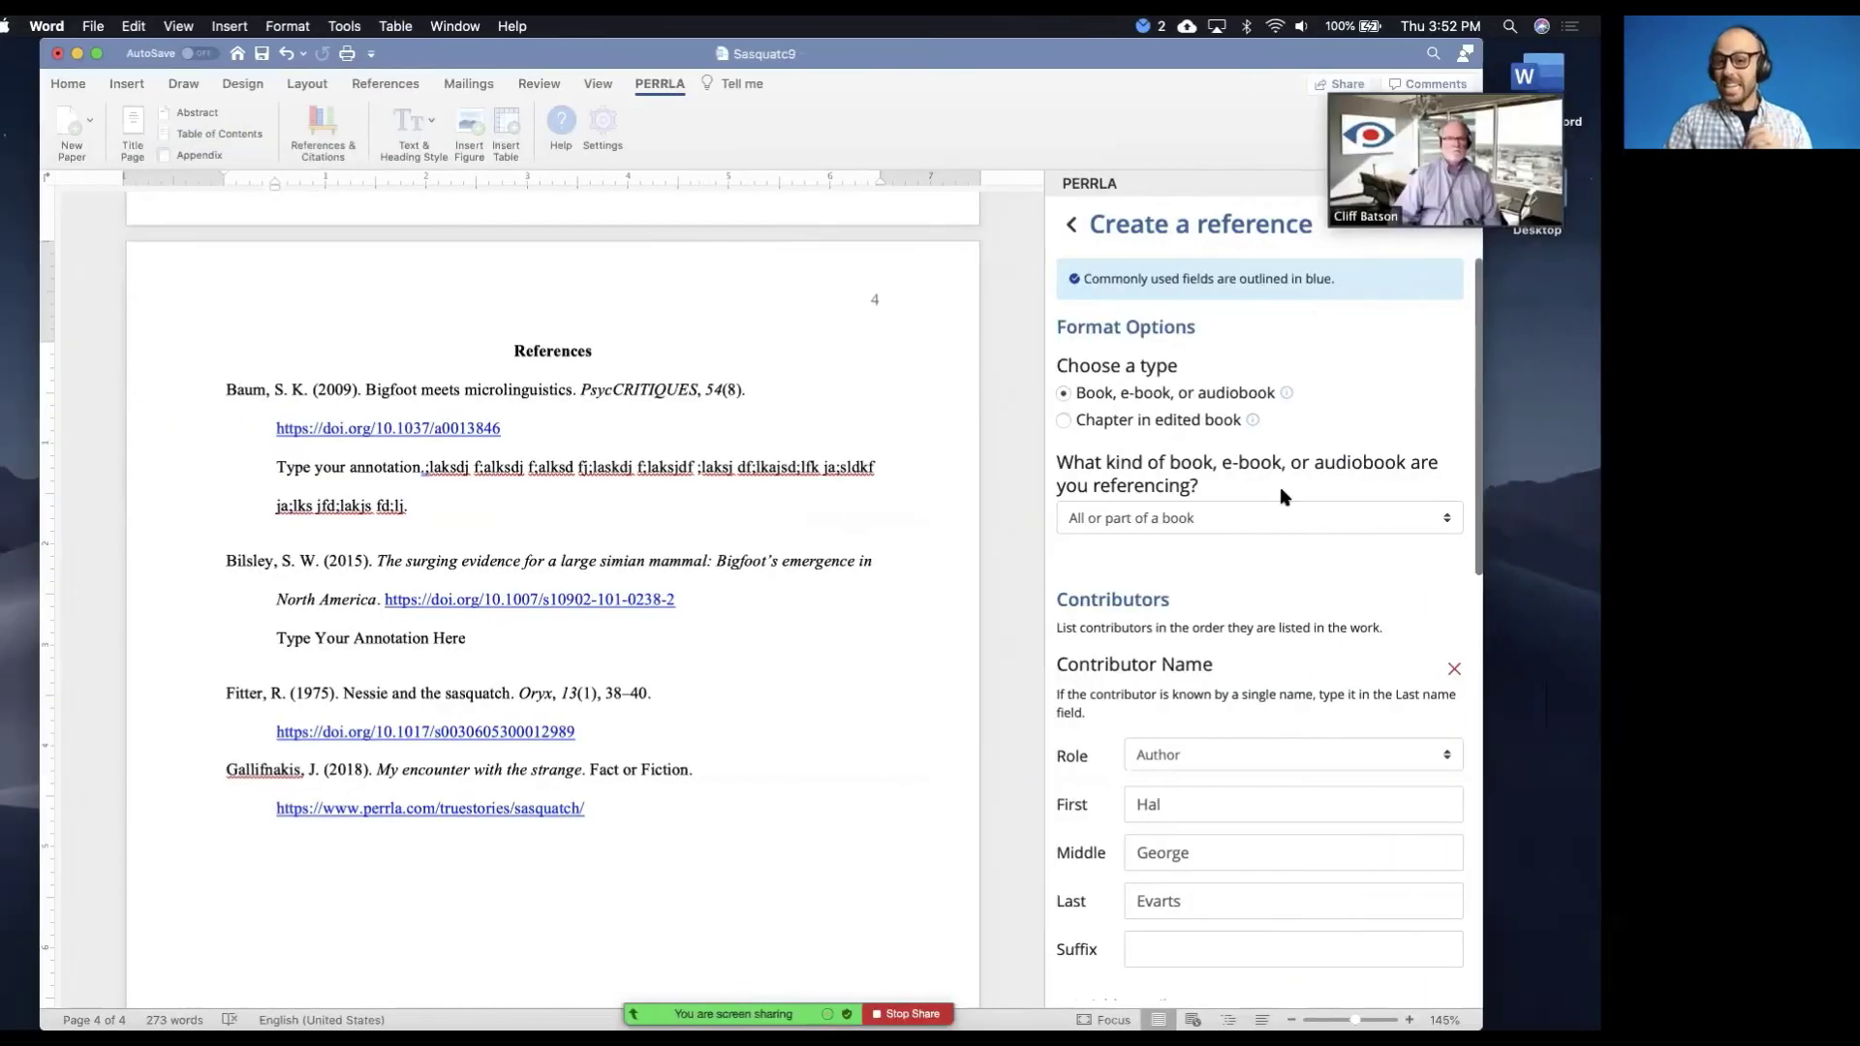
click(1091, 226)
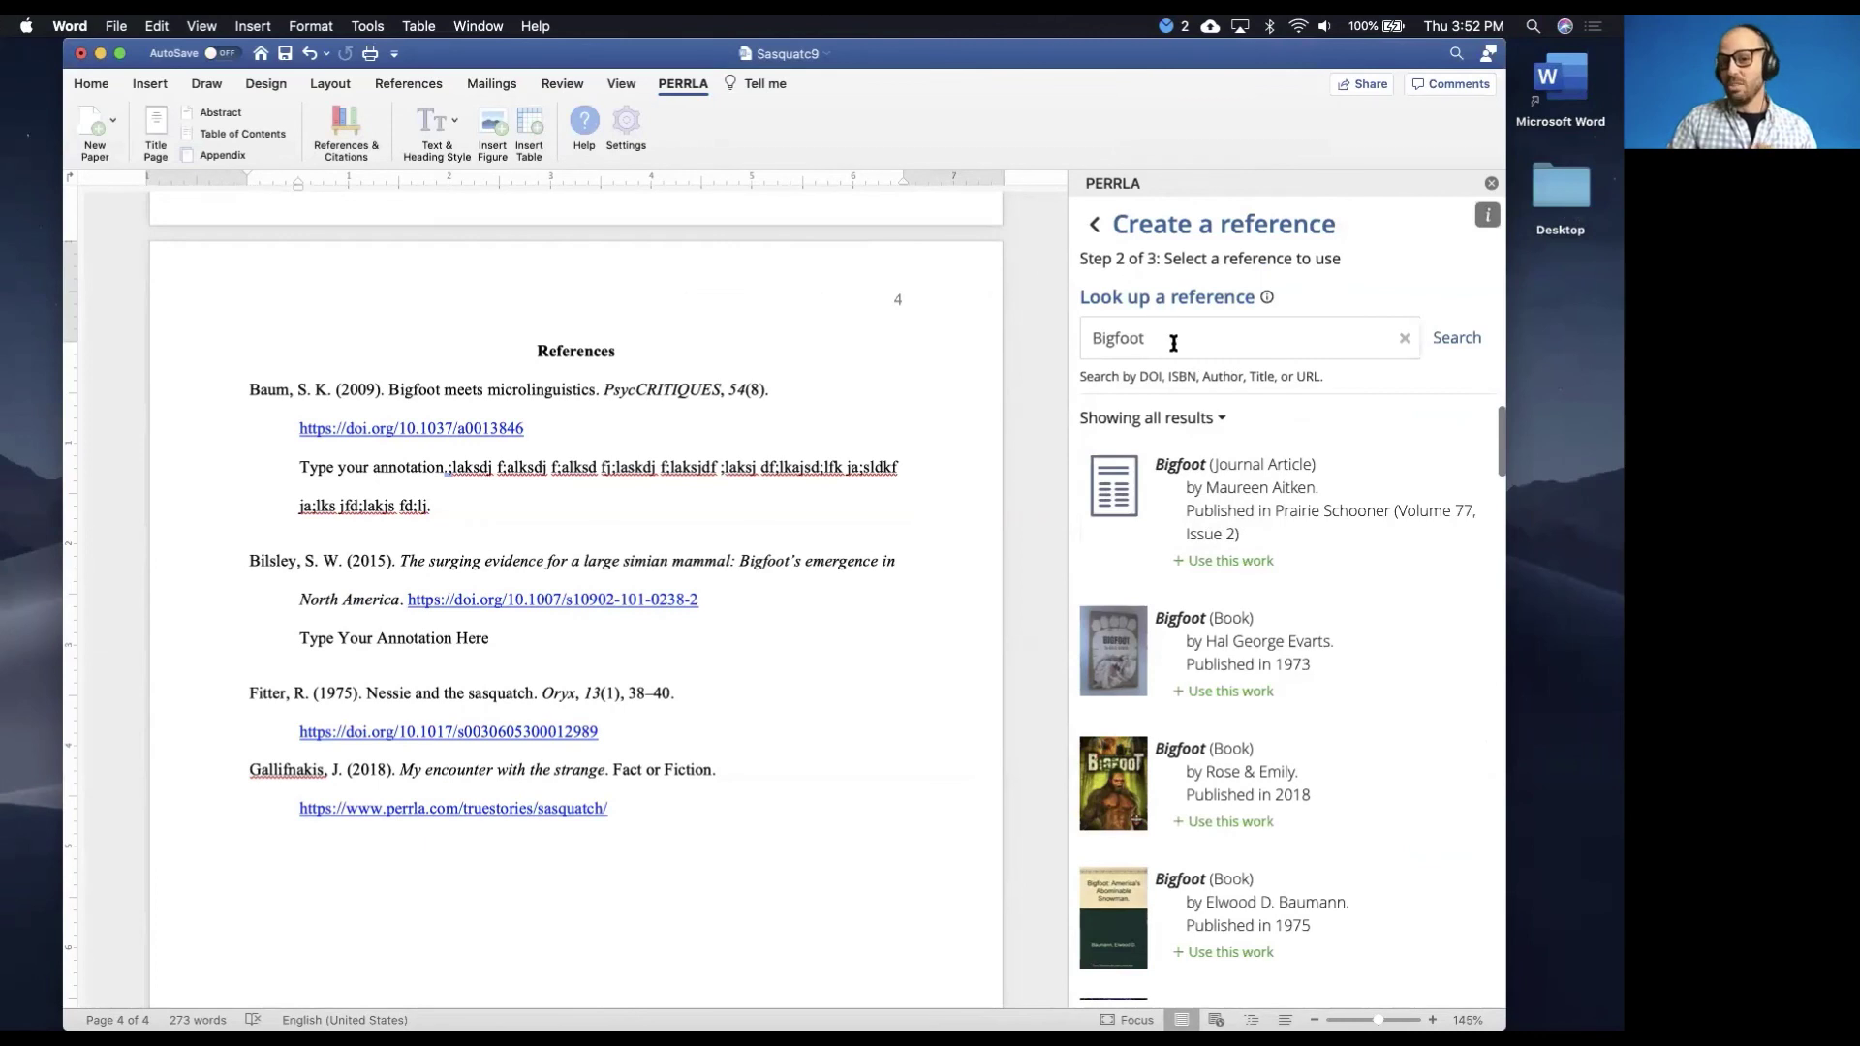
drag(1149, 339, 1081, 341)
click(1151, 339)
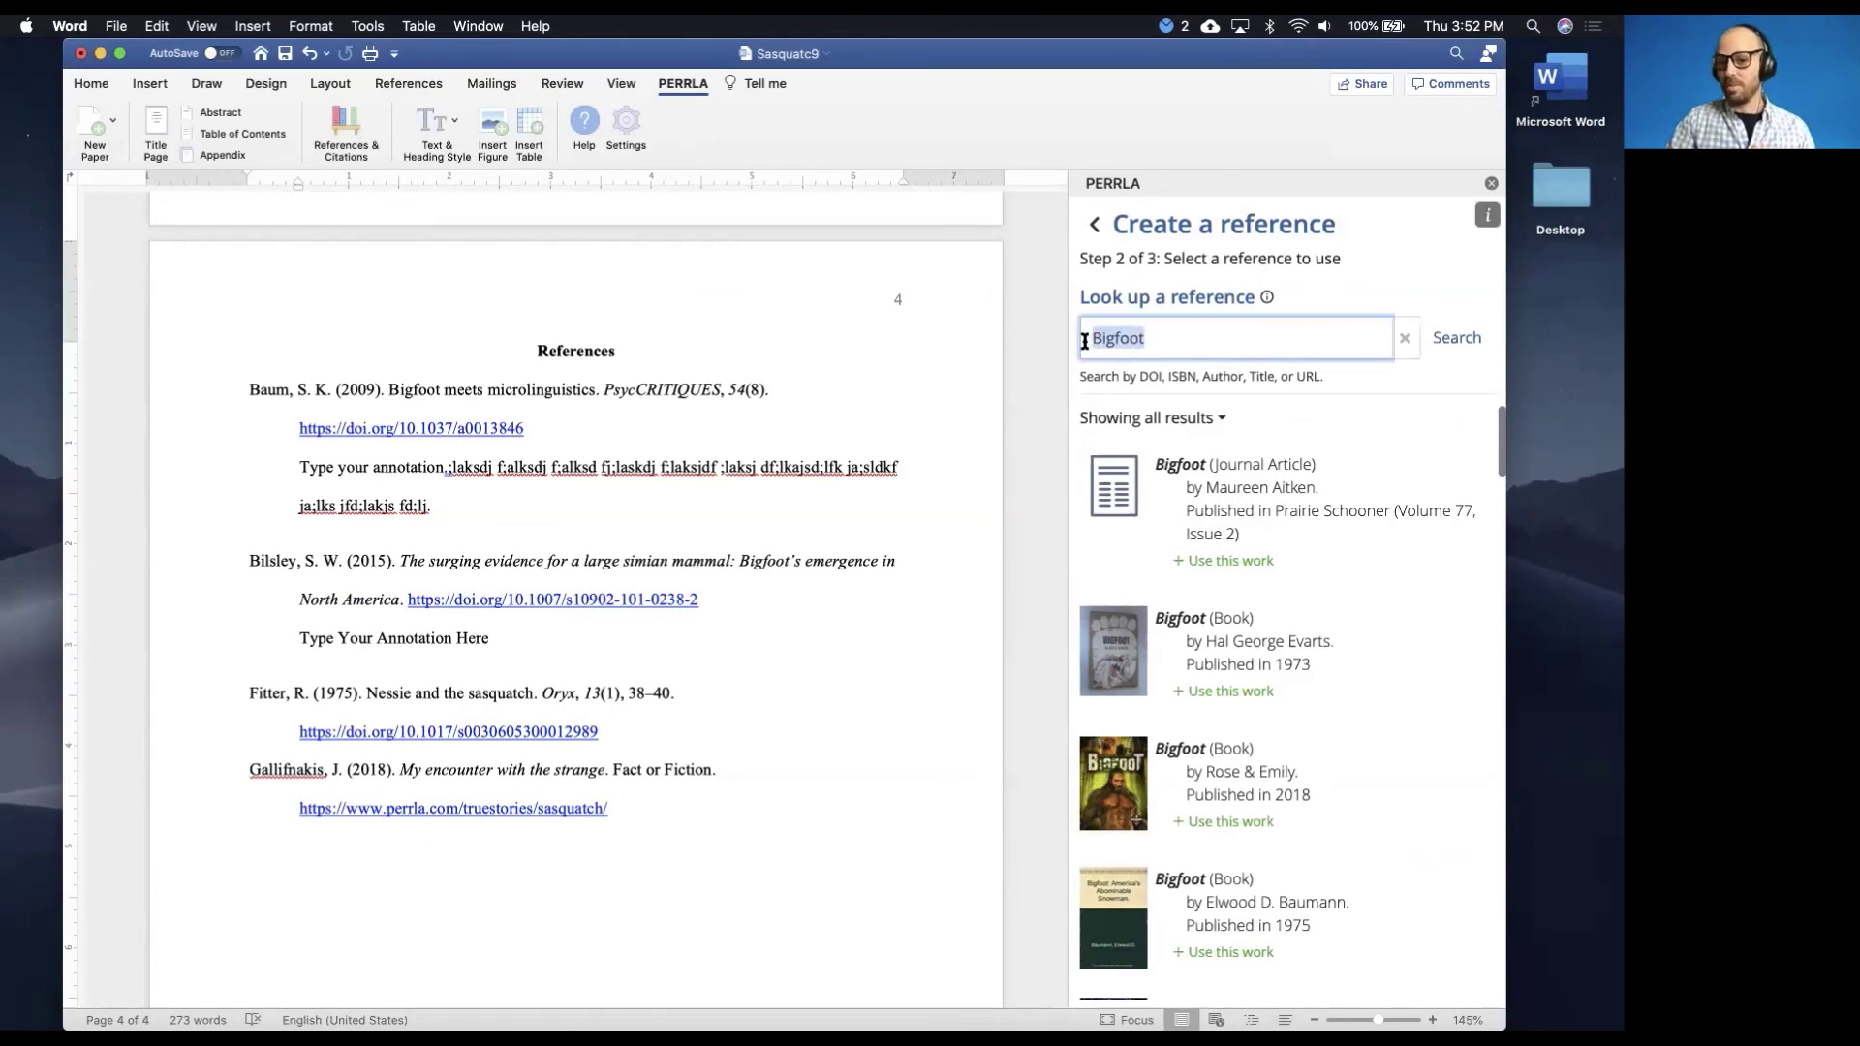
key(BackSpace)
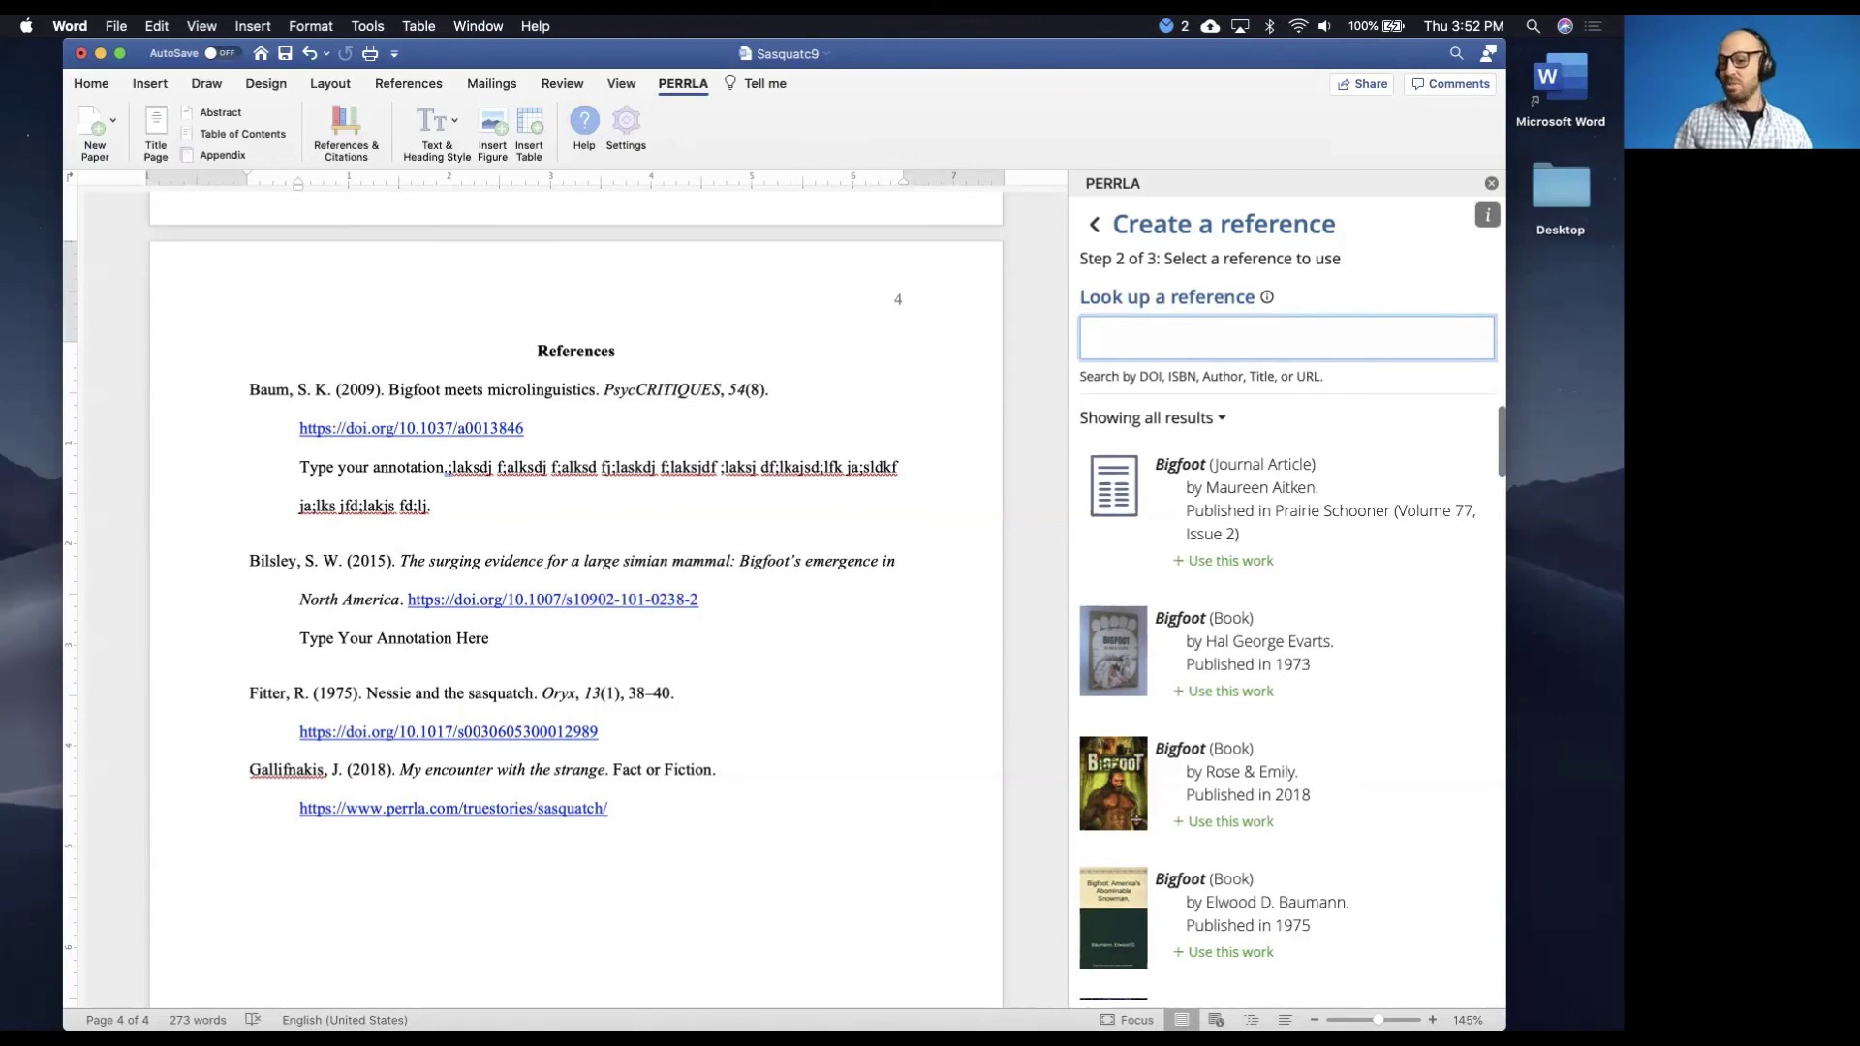
scroll(1265, 694, down, 10)
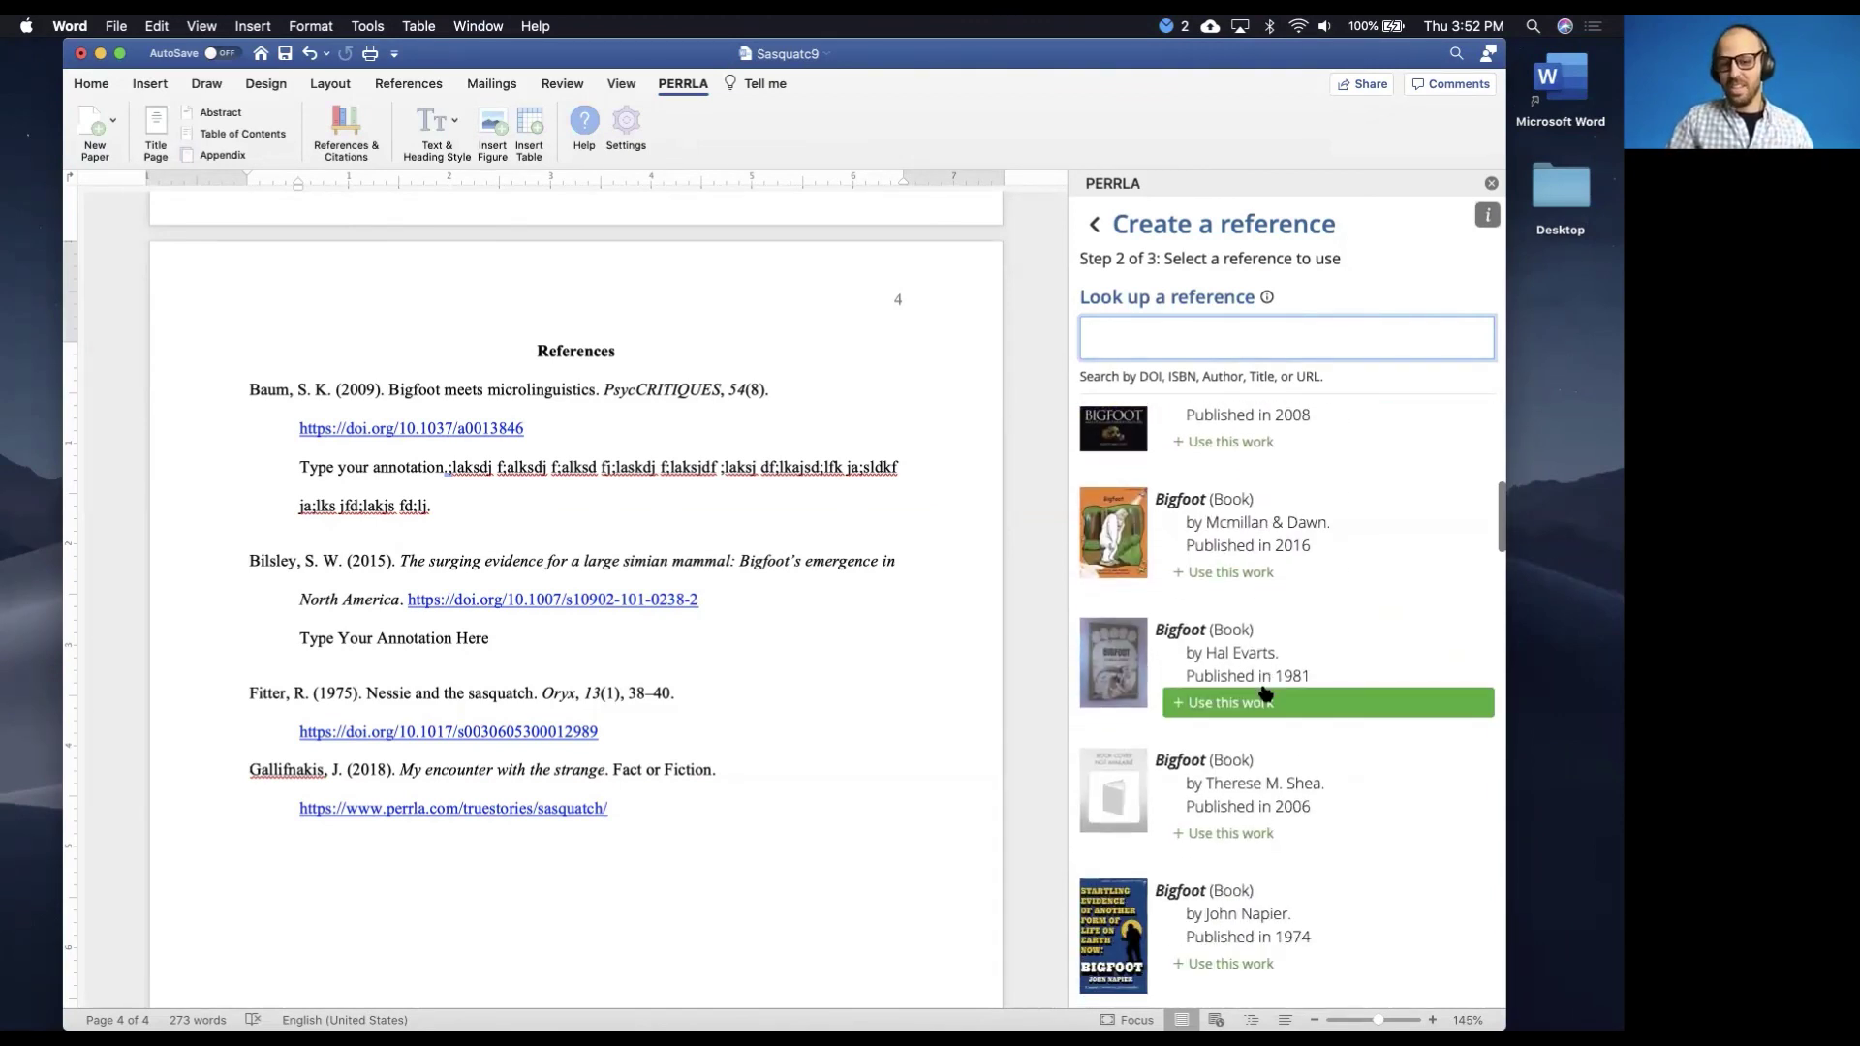
scroll(1264, 692, up, 10)
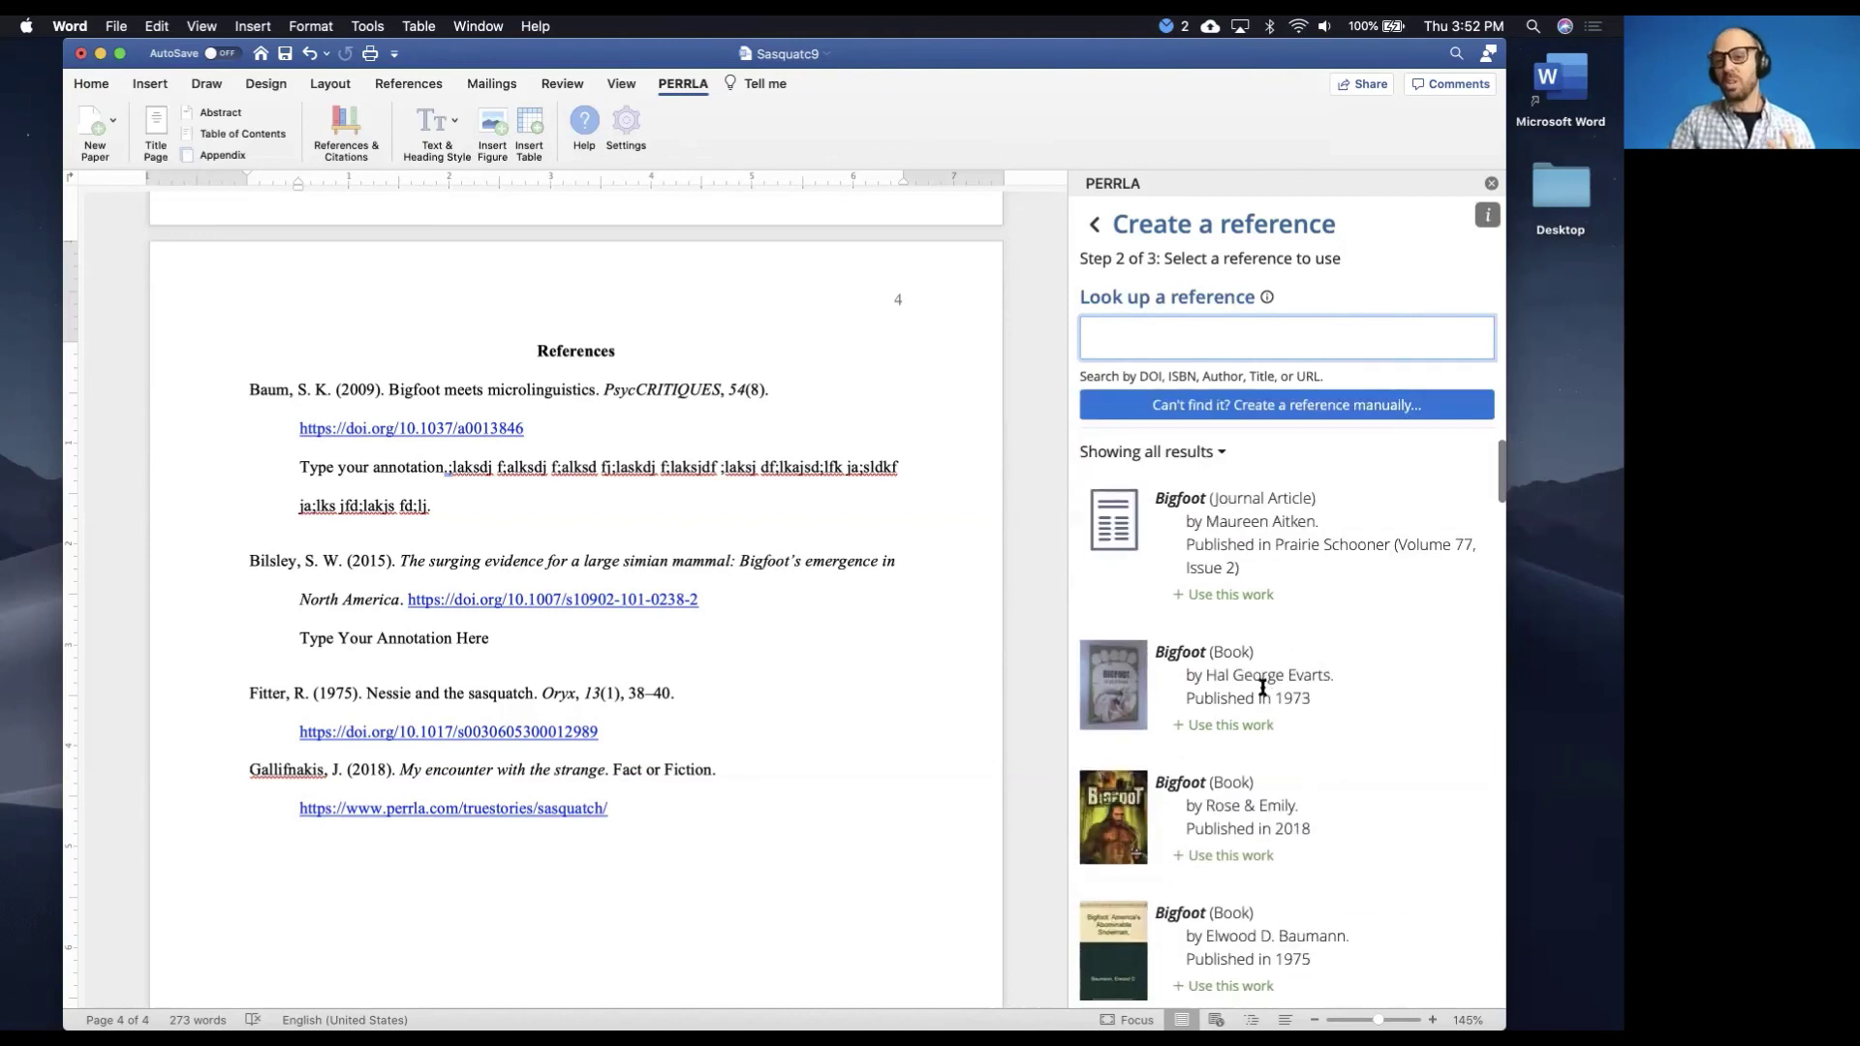